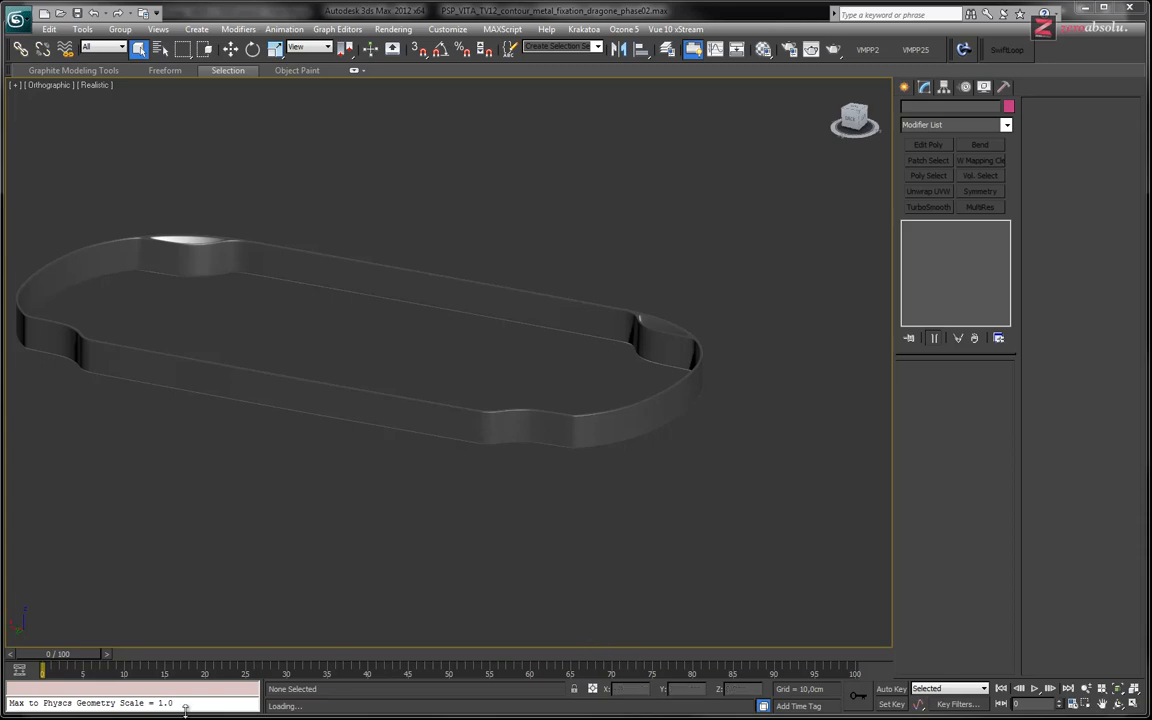
- Switch to Pale Moon and examine the left, front and rear PS Vita reference photos, including close-ups of the upper corner
key("alt+Tab")
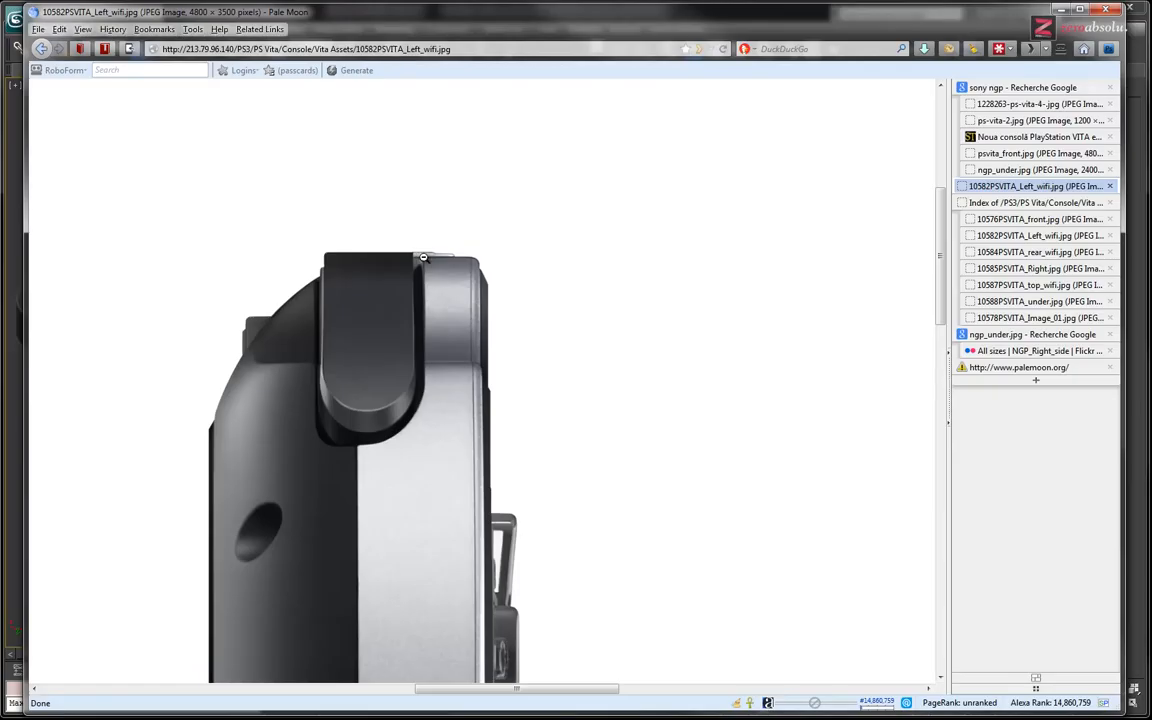
scroll(410, 413, "down", 6)
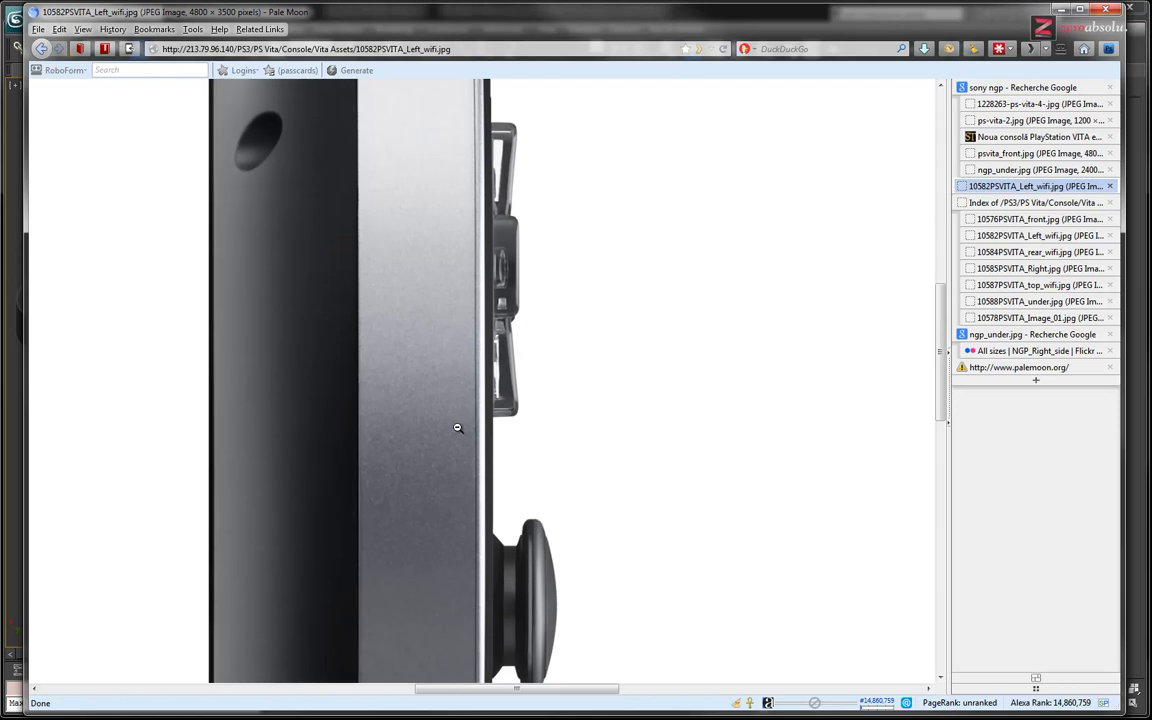
scroll(418, 380, "up", 8)
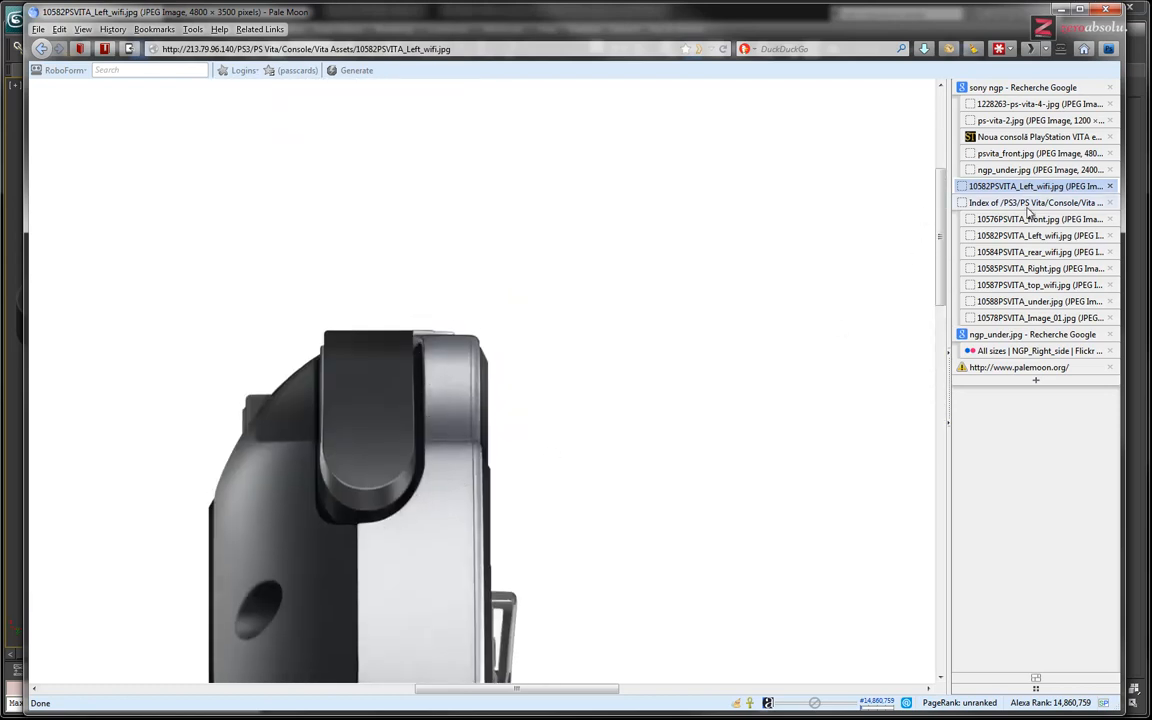
left_click(1030, 218)
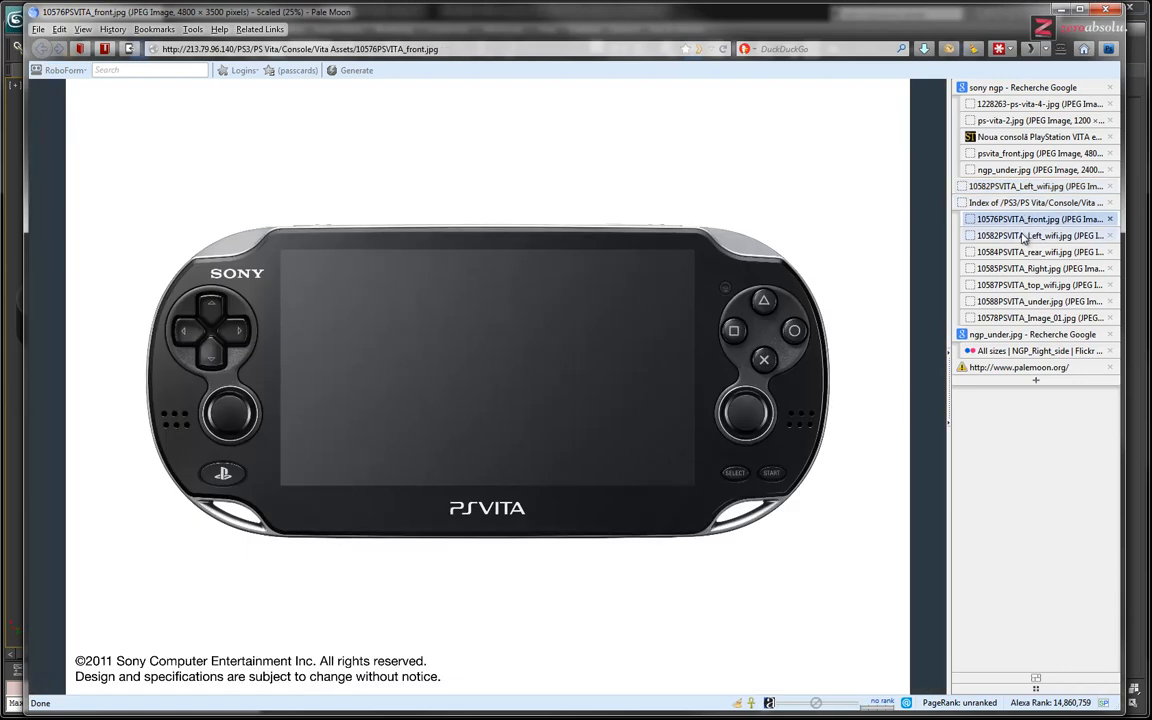
left_click(260, 246)
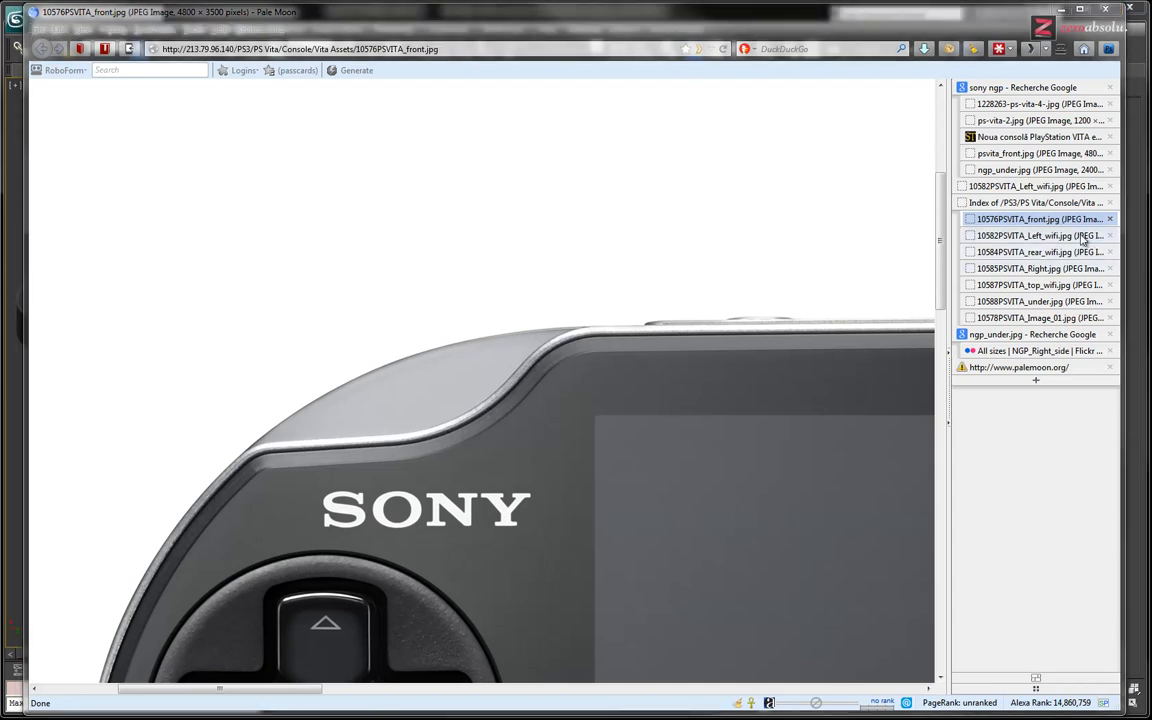
left_click(1038, 237)
left_click(1032, 254)
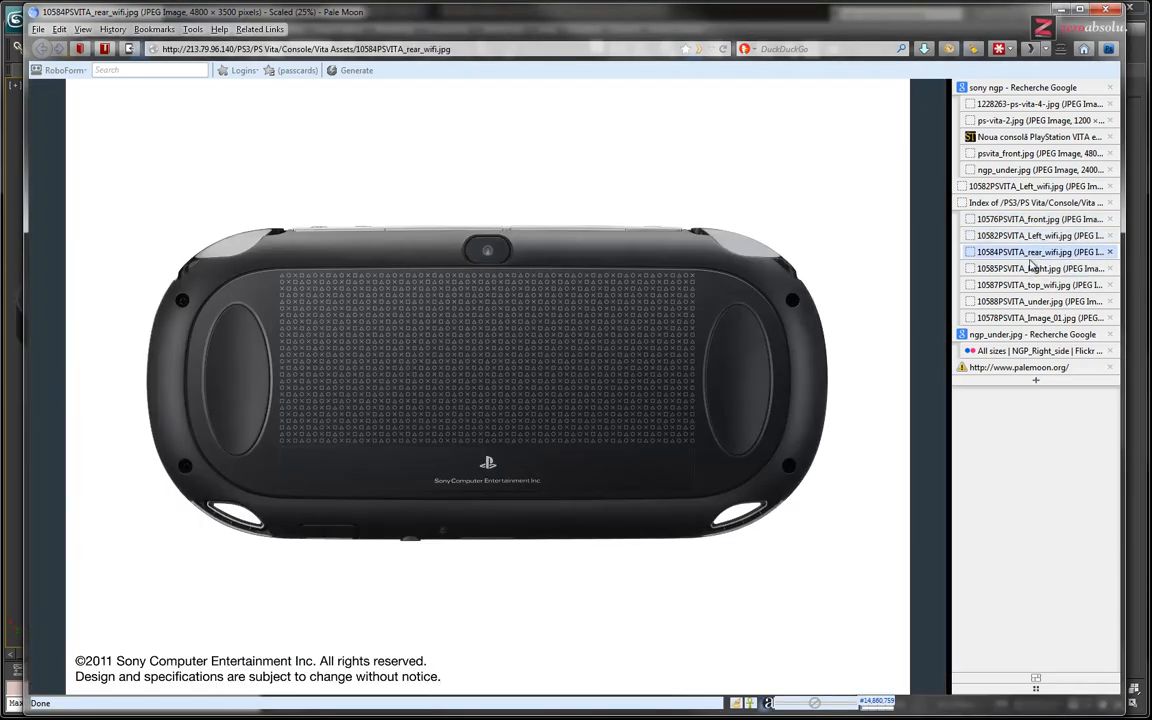
left_click(277, 242)
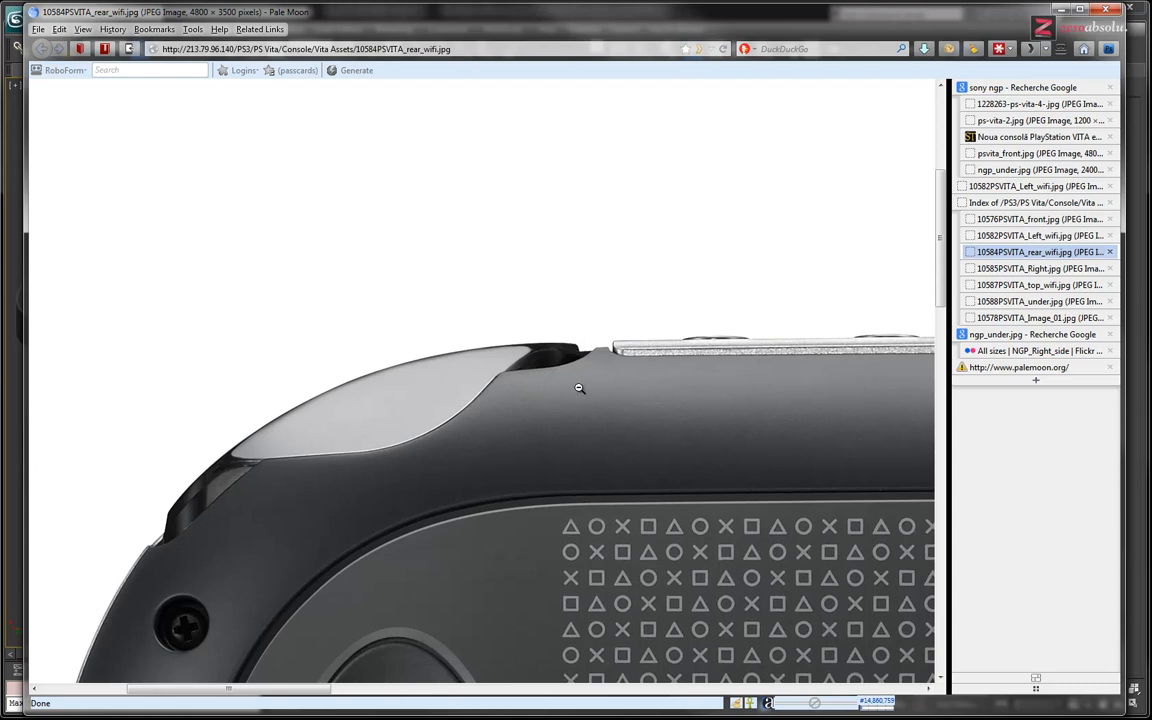
- Examine the right and top PS Vita reference photos, with close-ups of the R and L shoulder buttons
left_click(1030, 268)
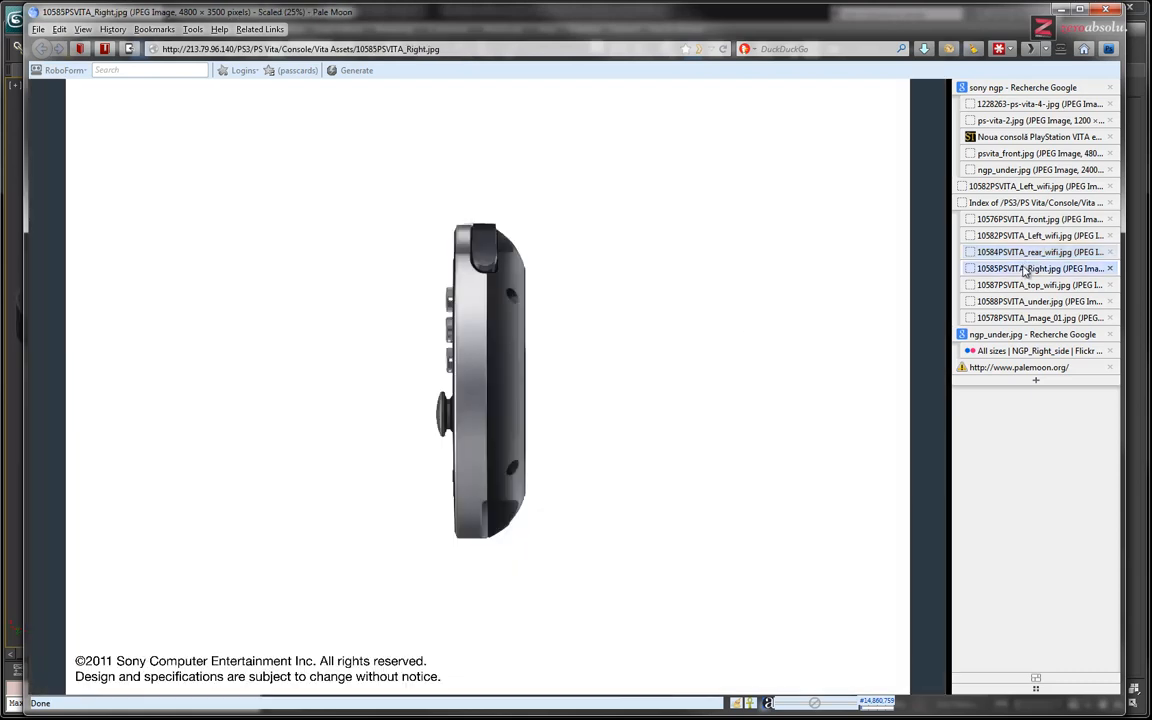
left_click(1025, 287)
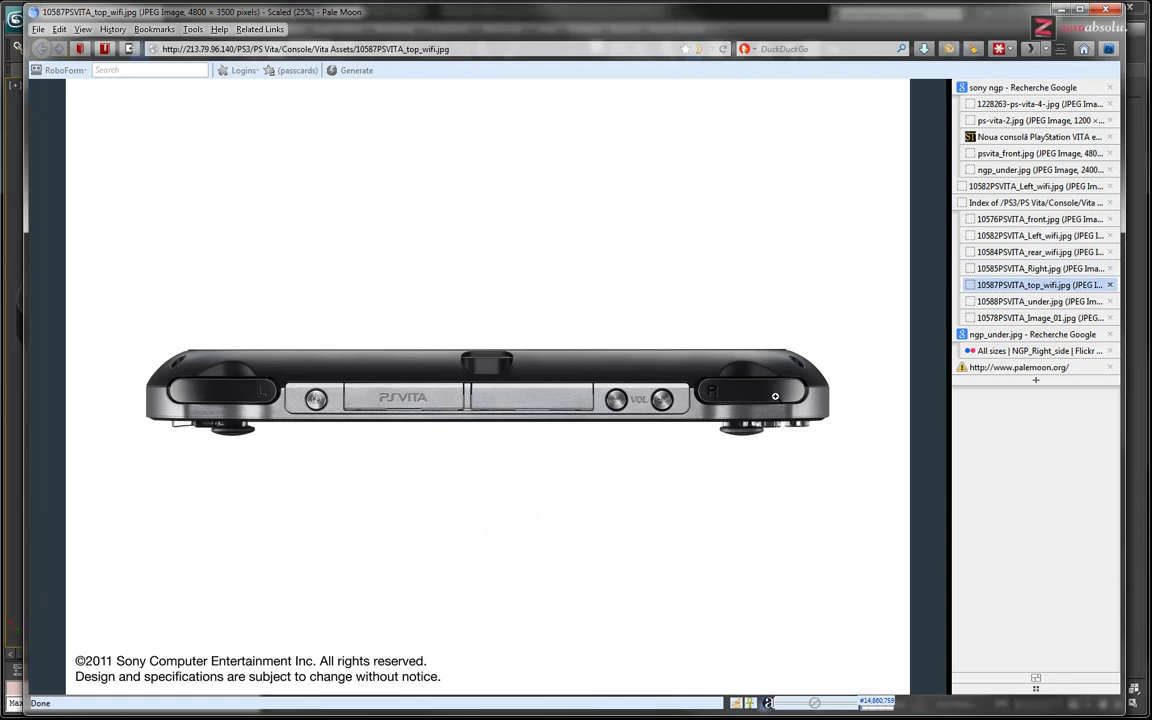
left_click(752, 392)
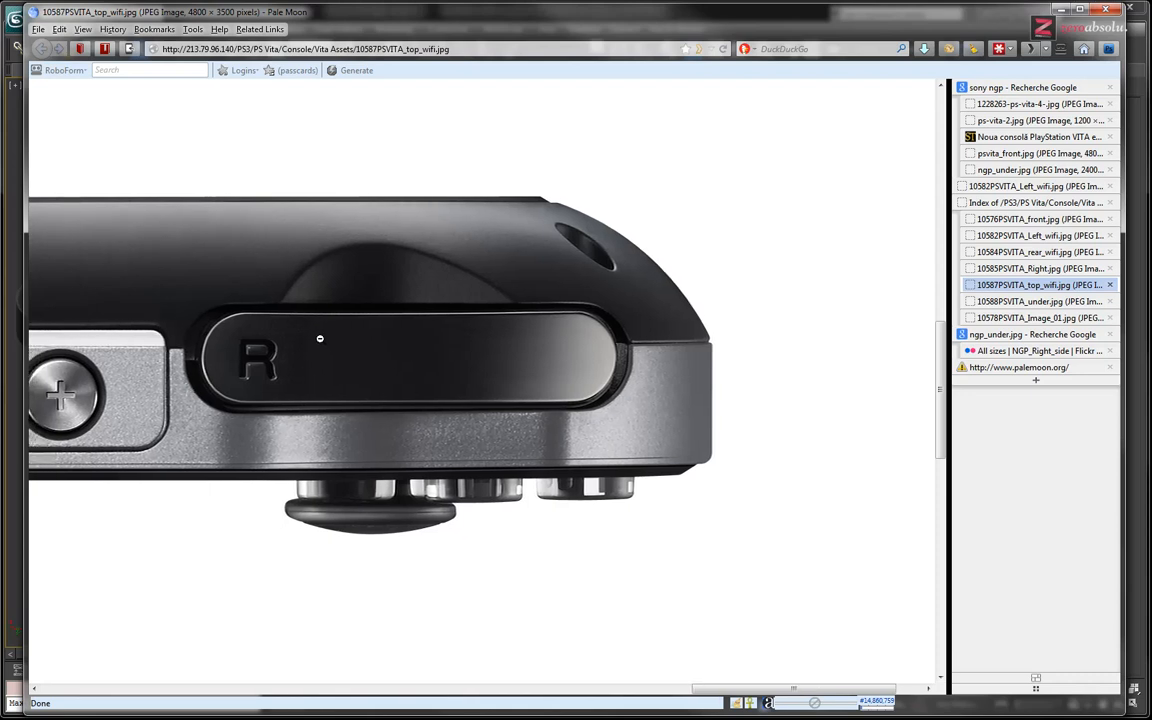
left_click(154, 392)
left_click(202, 399)
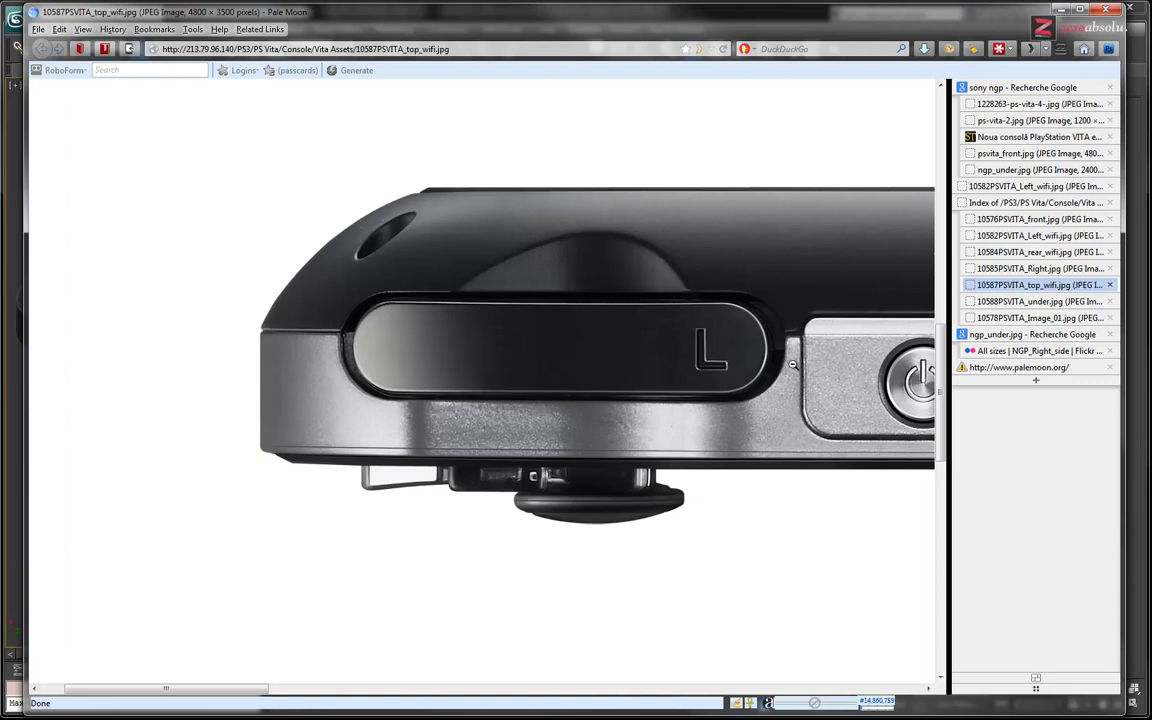
- Switch back to 3ds Max, select the Contour object and turn off its Symmetry modifier
left_click(1145, 52)
middle_click_drag(673, 264, 566, 440, "alt")
left_click(589, 417)
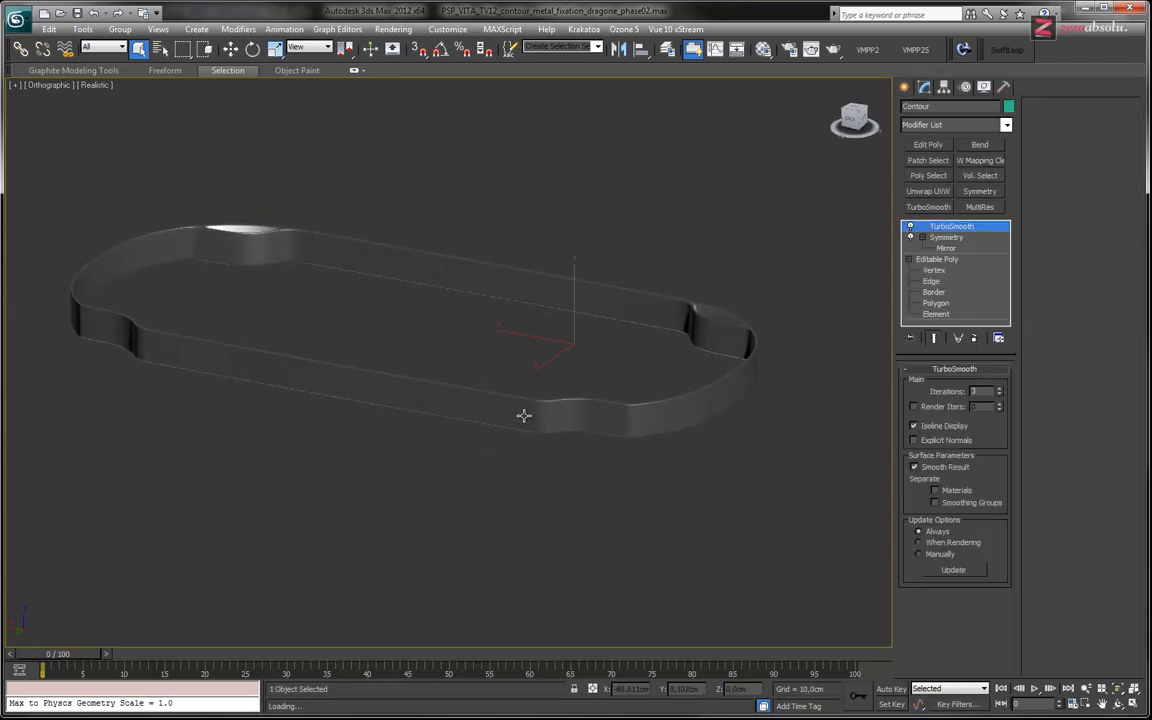
left_click(910, 237)
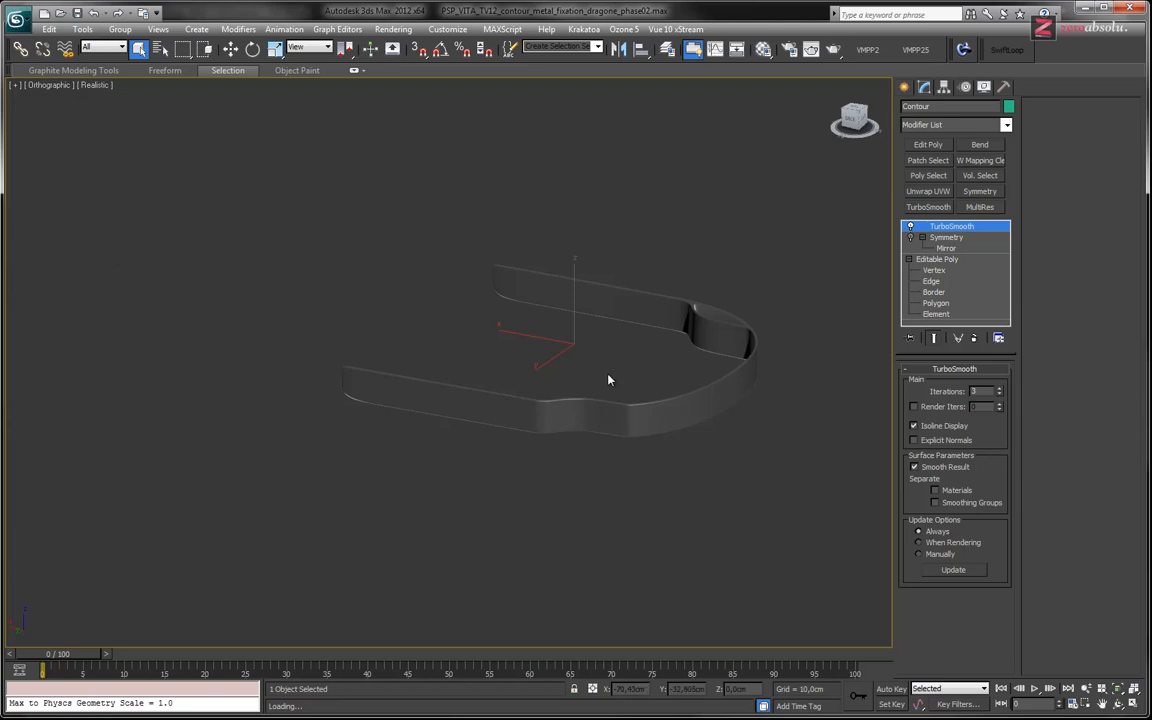
- Enter the Vertex level of the Contour's Editable Poly and display edged faces
left_click(934, 270)
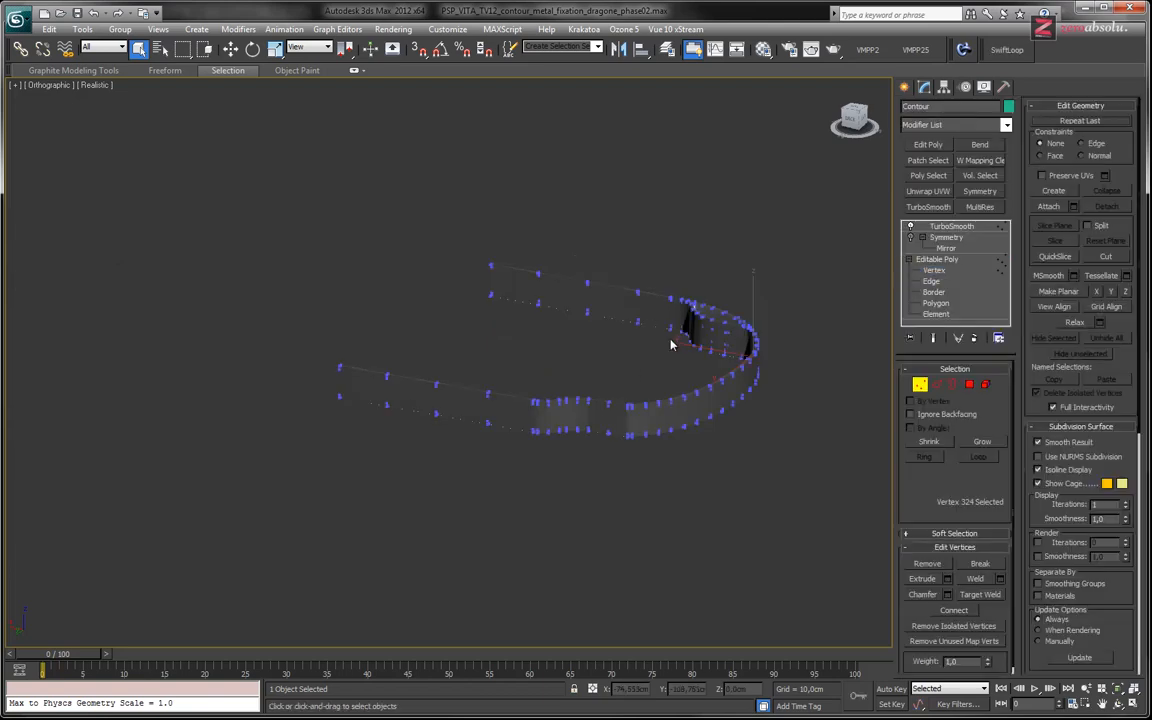
key("F4")
scroll(530, 342, "up", 4)
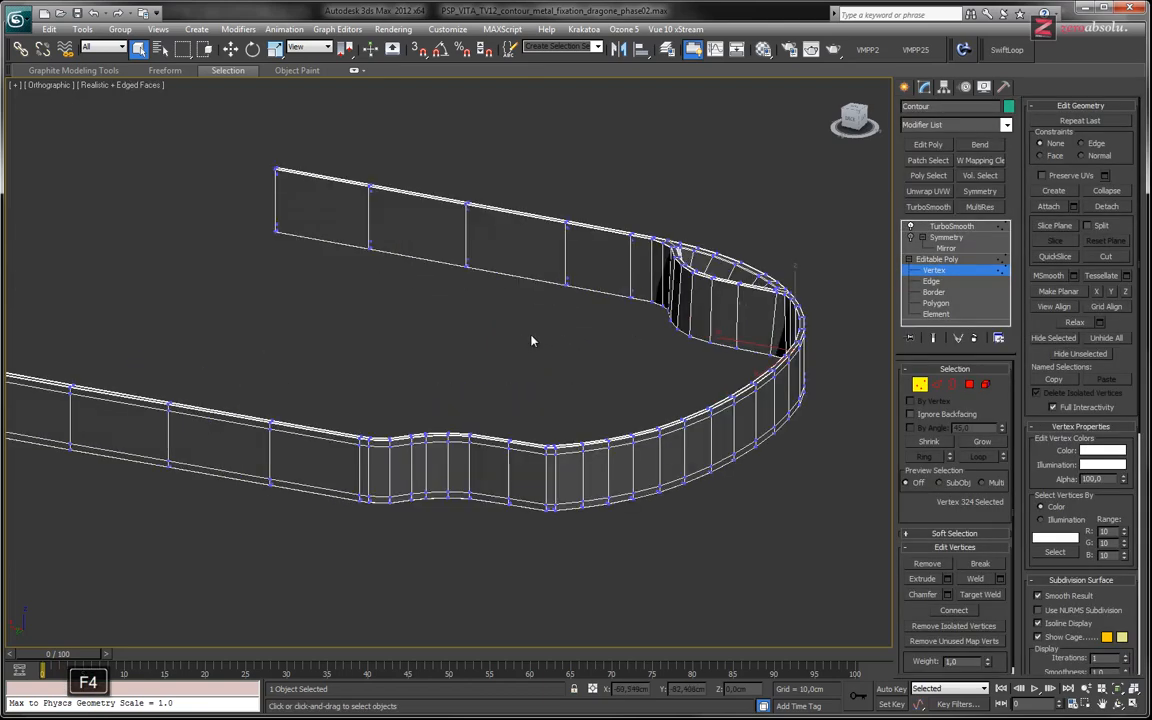
- Return to the four-viewport layout and change the Front viewport to the Back view
key("alt+w")
mouse_move(685, 182)
middle_mouse_down()
mouse_move(458, 188)
mouse_move(641, 161)
mouse_move(663, 206)
middle_mouse_up()
scroll(638, 168, "down", 3)
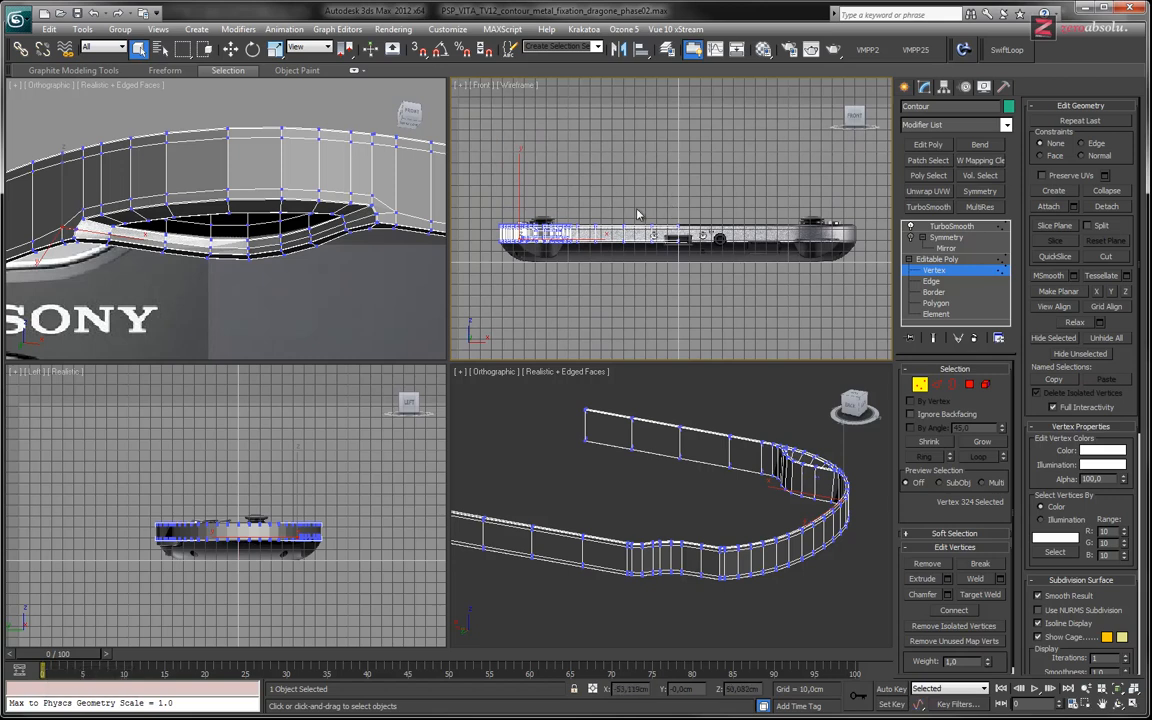
scroll(638, 213, "up", 3)
middle_click_drag(590, 247, 530, 238)
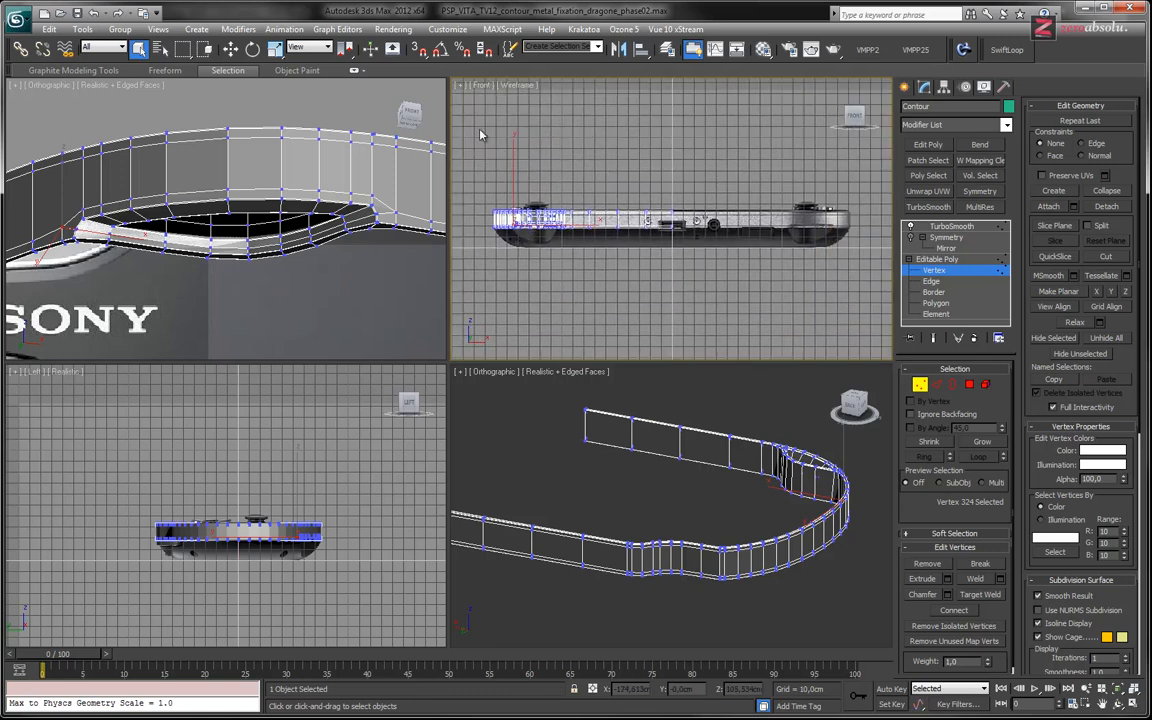
left_click(483, 85)
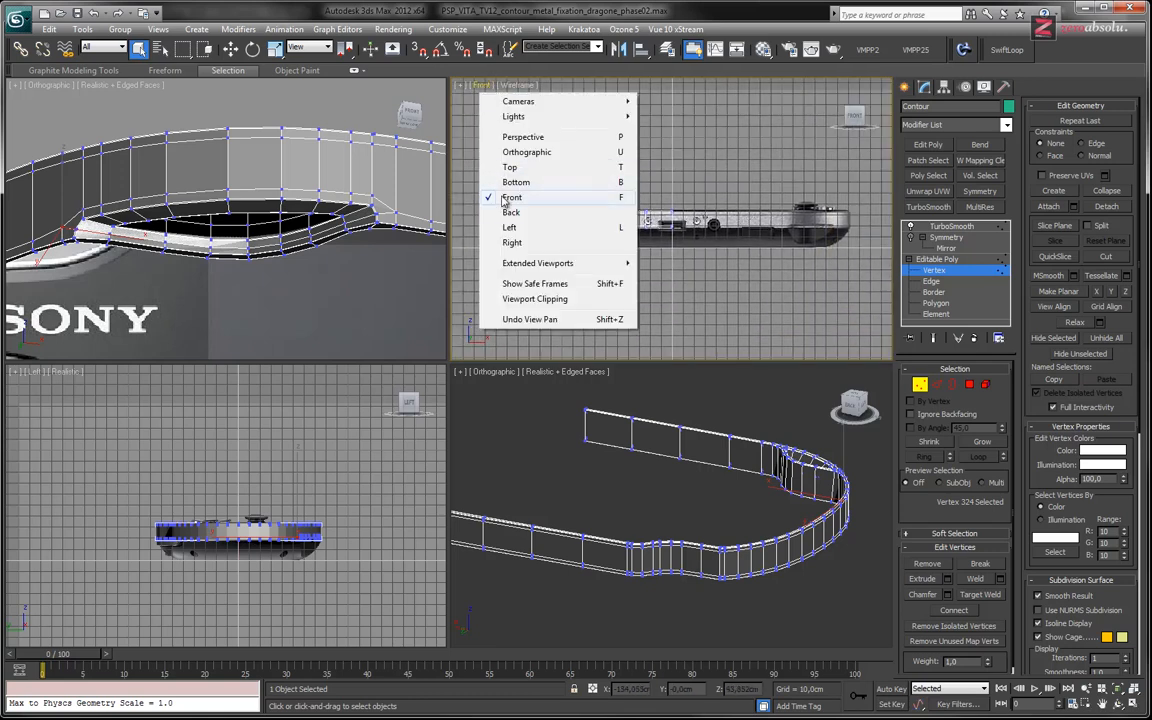
left_click(511, 212)
- Compare the contour mesh with the background image in the Back viewport, using shaded and wireframe display
mouse_move(766, 232)
middle_mouse_down()
mouse_move(742, 238)
mouse_move(757, 244)
middle_mouse_up()
key("F3")
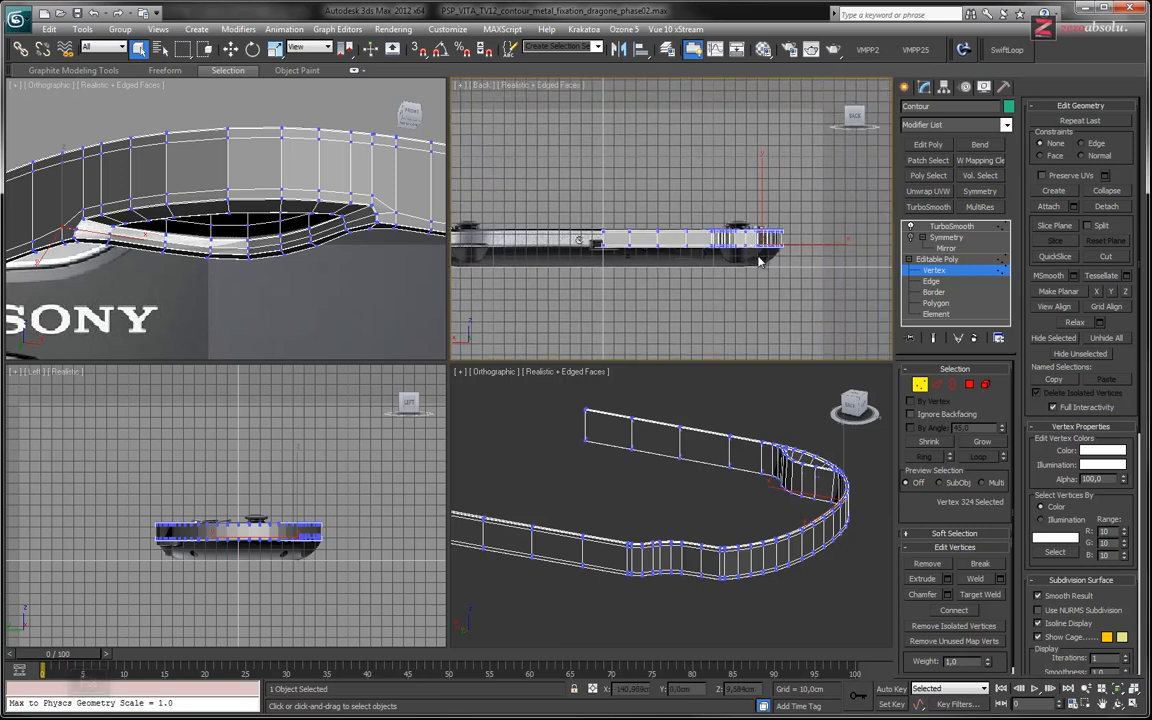
scroll(759, 262, "up", 6)
key("F4")
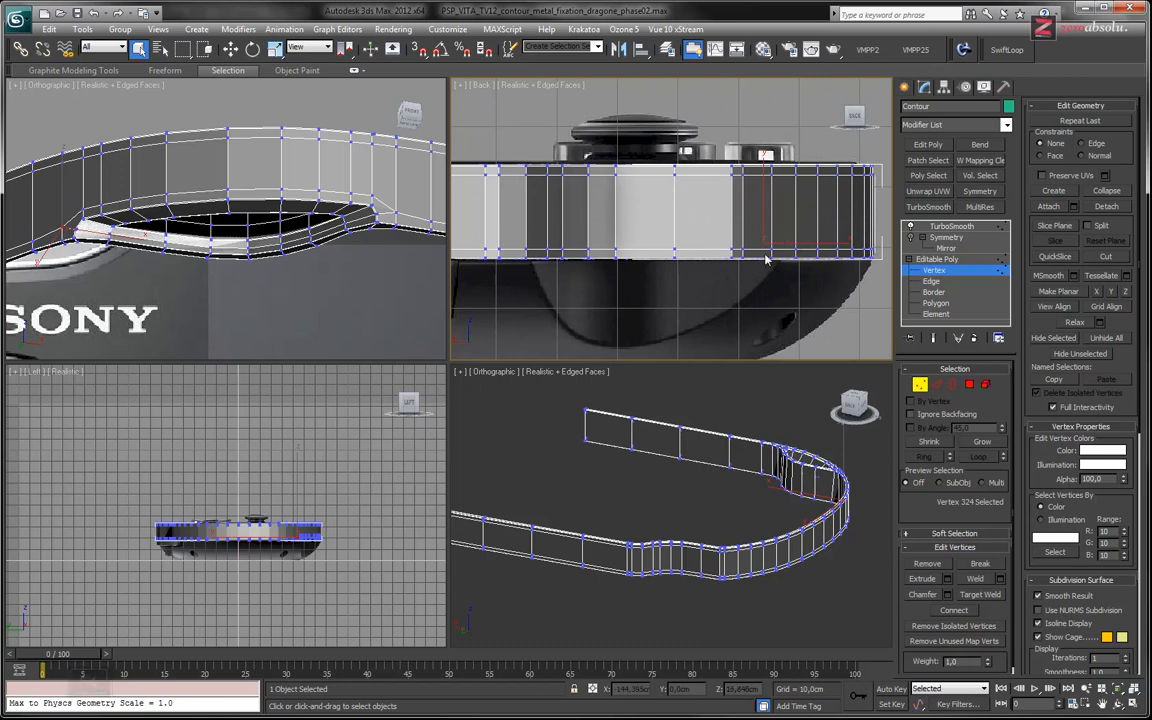
key("F3")
scroll(490, 228, "down", 4)
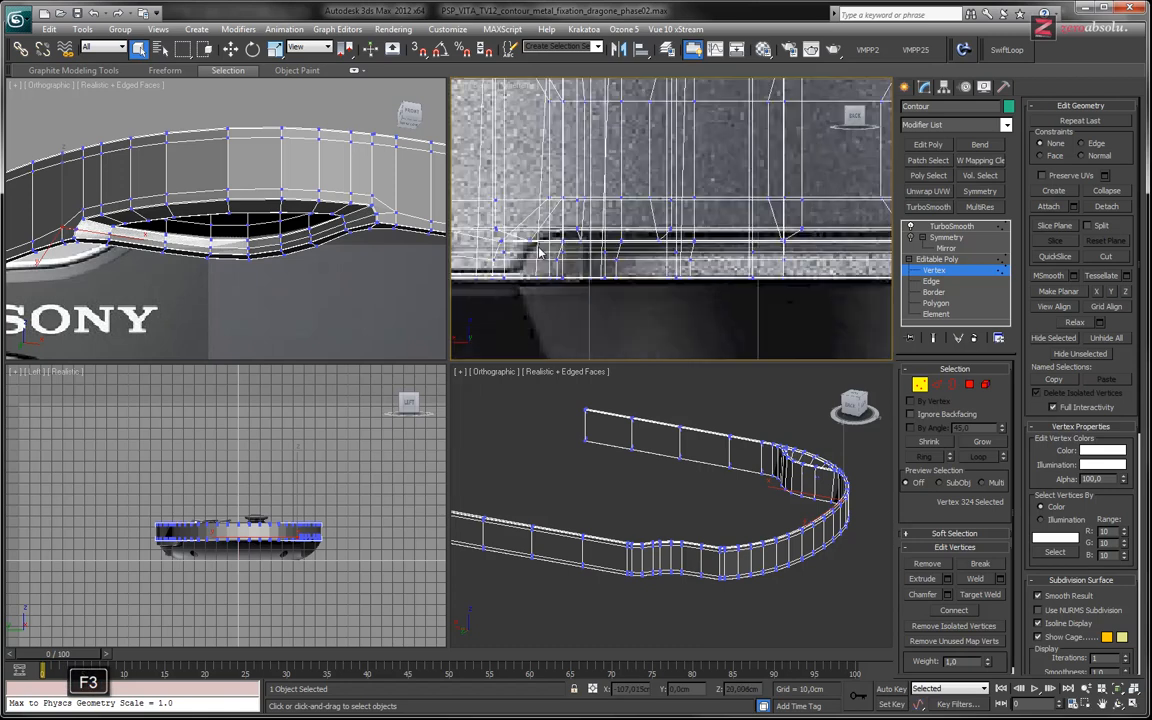
scroll(567, 190, "up", 3)
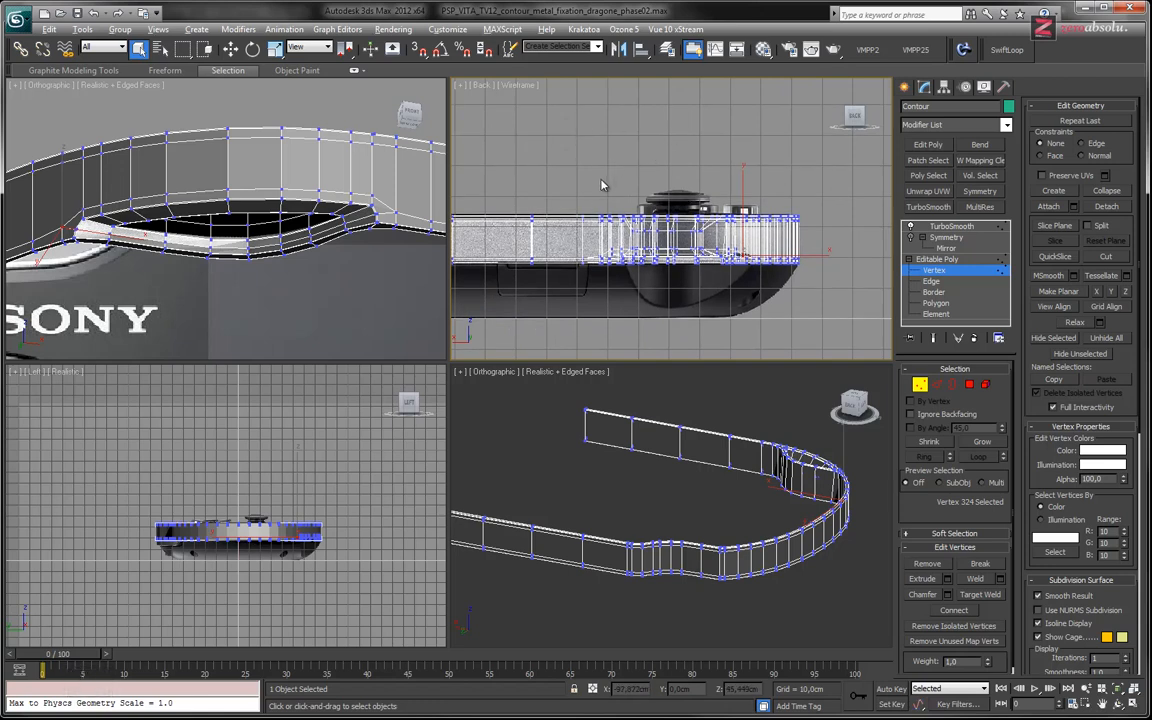
- Load PSVITA_back.jpg as the Back viewport's background, keeping Match Bitmap and Lock Zoom/Pan
key("alt+b")
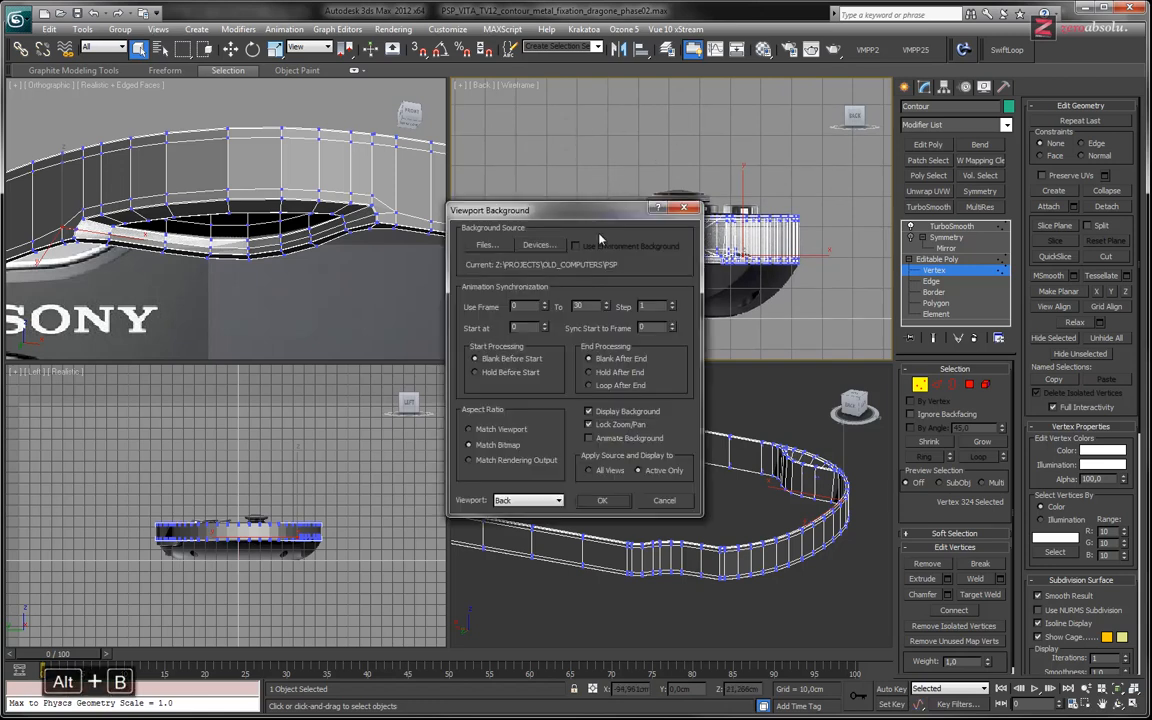
left_click(487, 248)
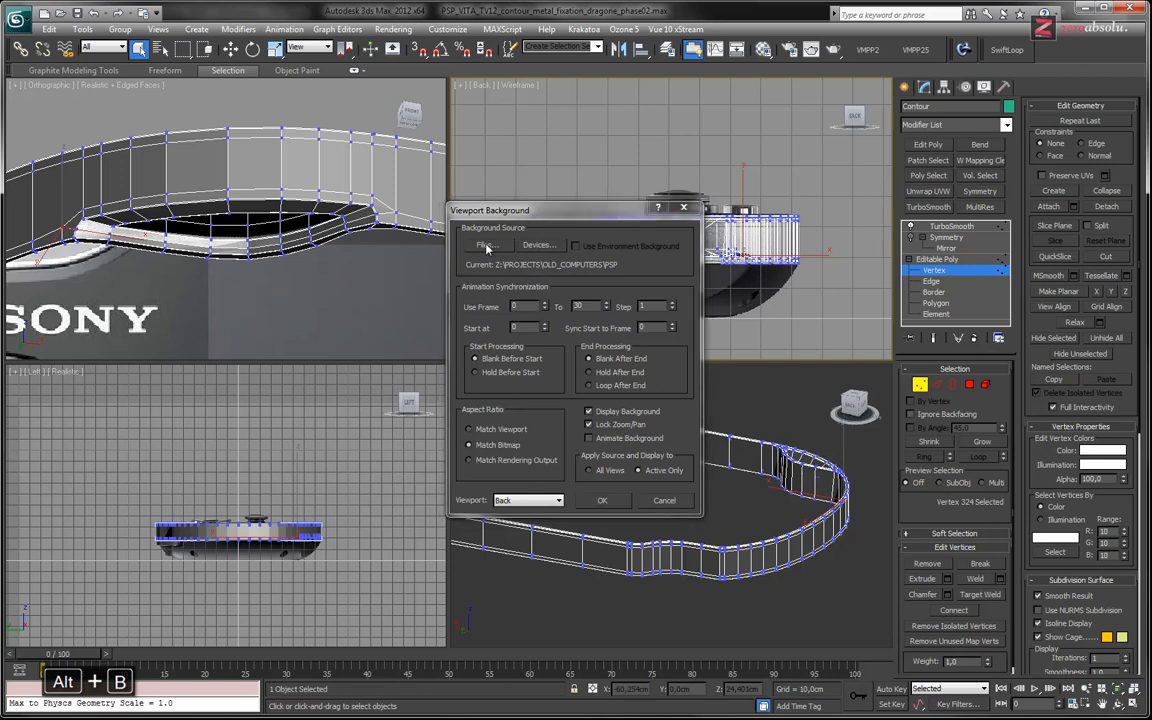
left_click(362, 268)
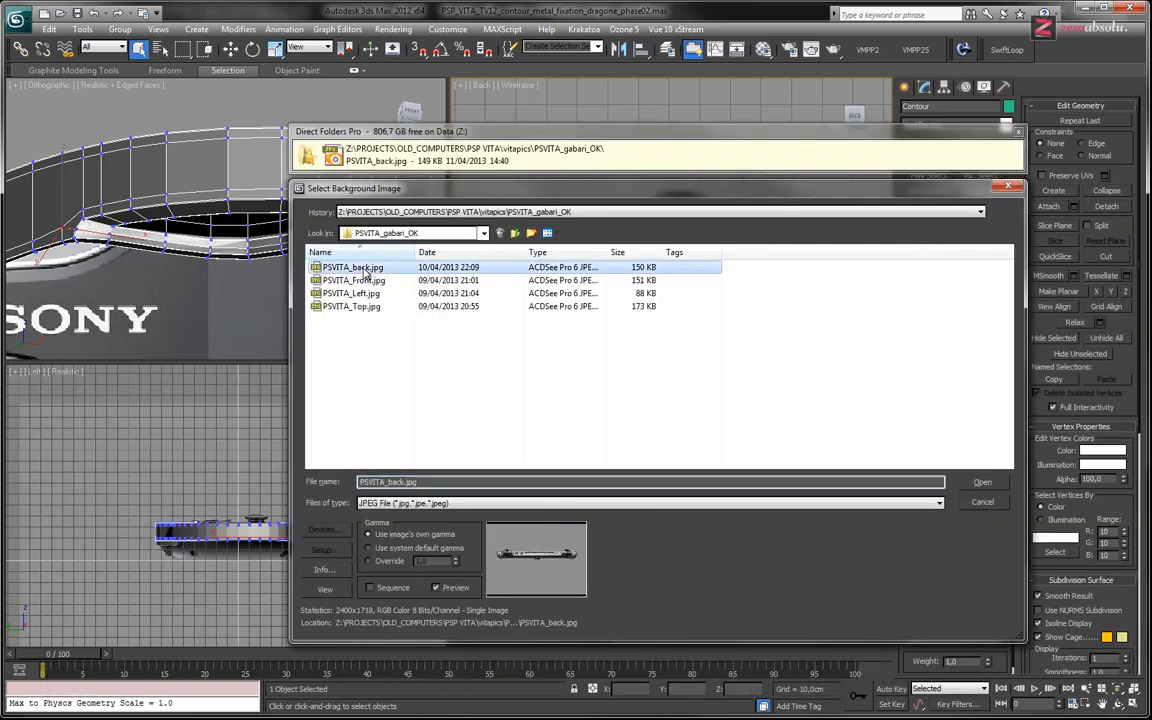
left_click(366, 273)
left_click(395, 270)
double_click(393, 272)
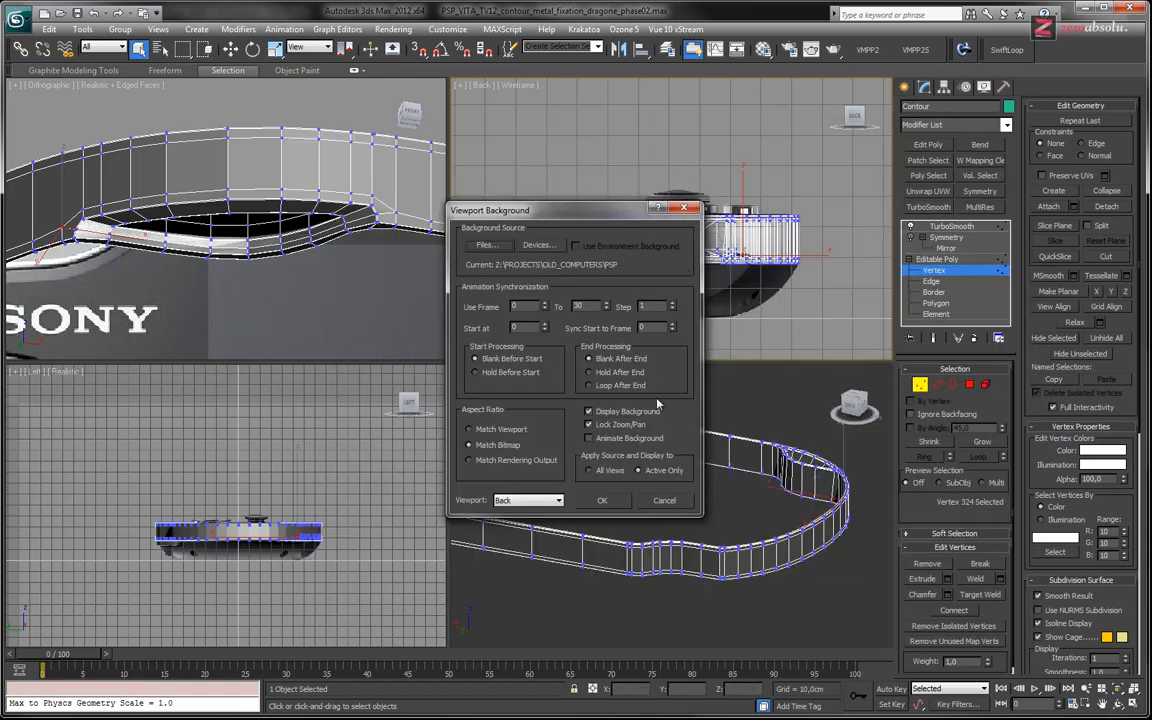
left_click(601, 500)
- Maximize the Back viewport and compare the contour mesh with the L shoulder button image in shaded and wireframe display
scroll(700, 237, "up", 5)
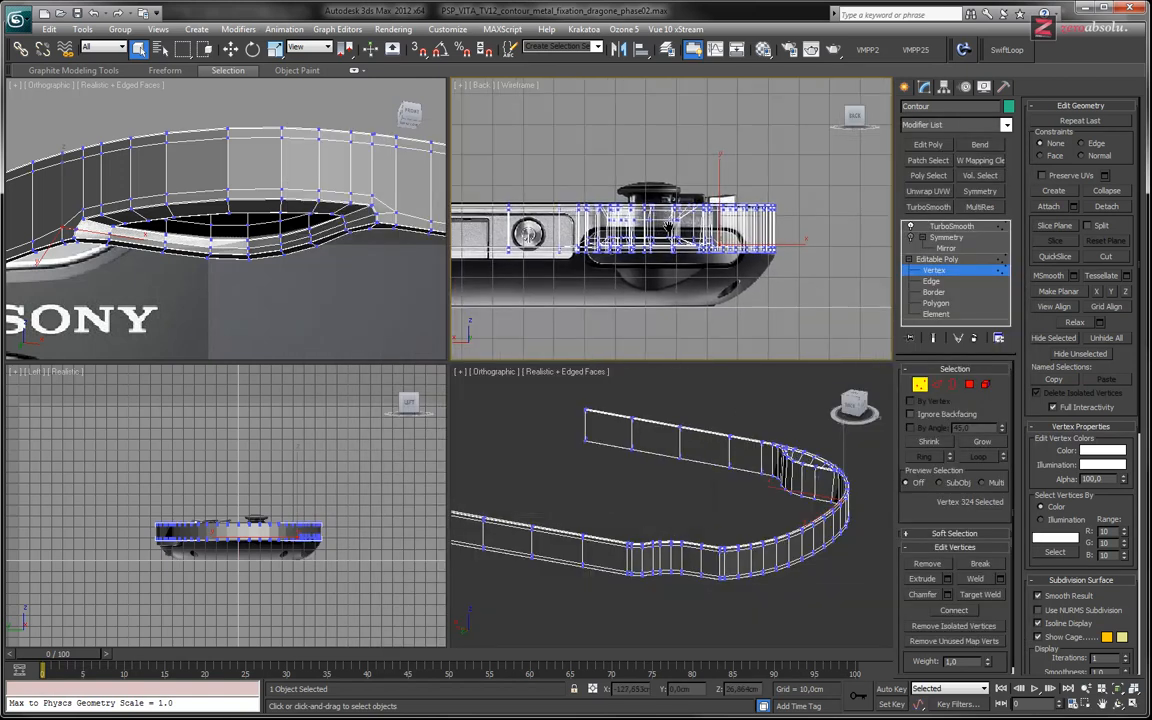
scroll(706, 243, "up", 2)
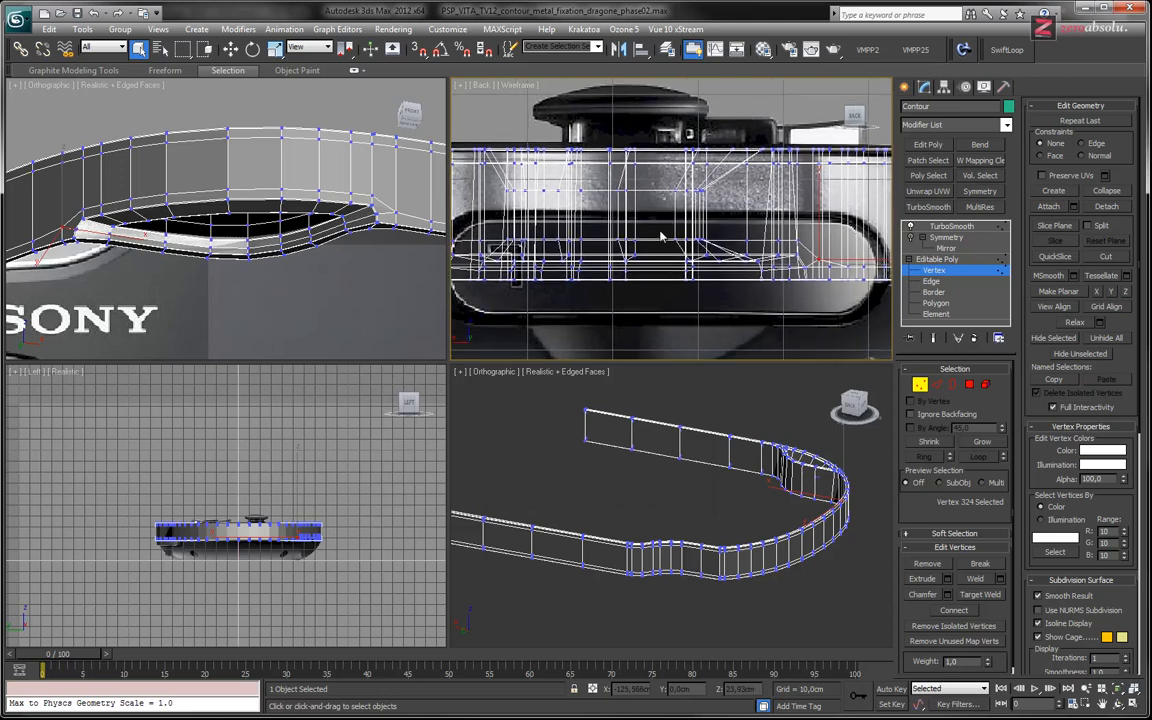
key("alt+w")
scroll(520, 240, "down", 3)
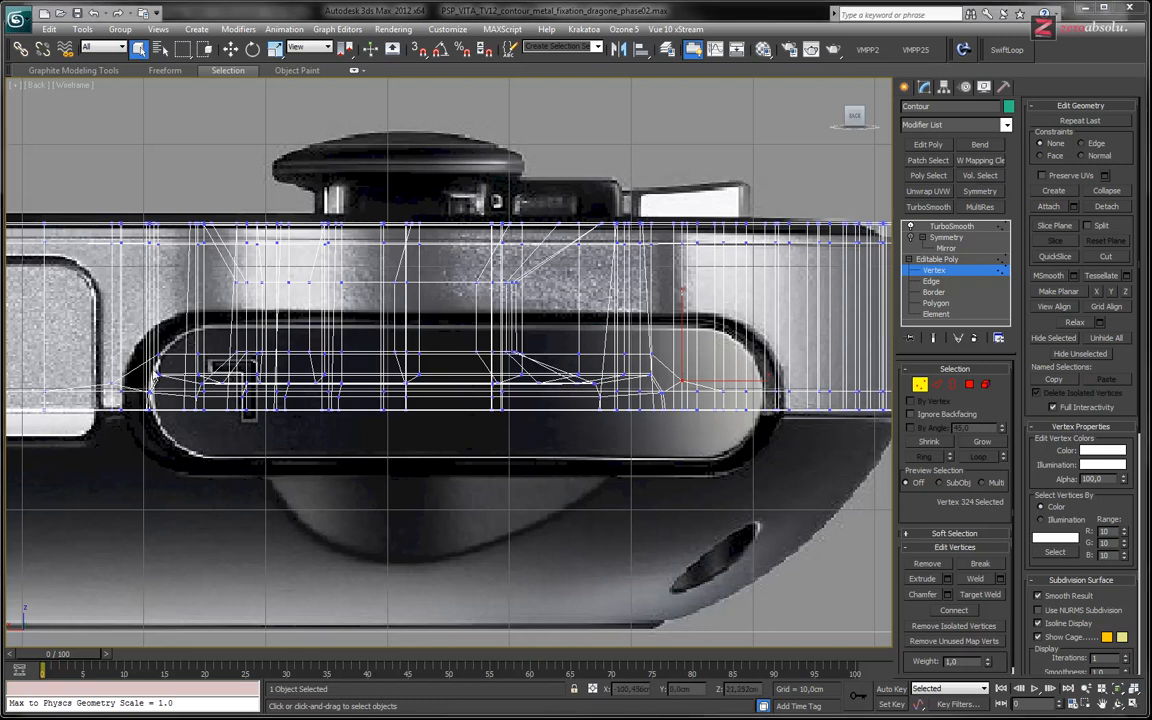
middle_click_drag(157, 366, 233, 348)
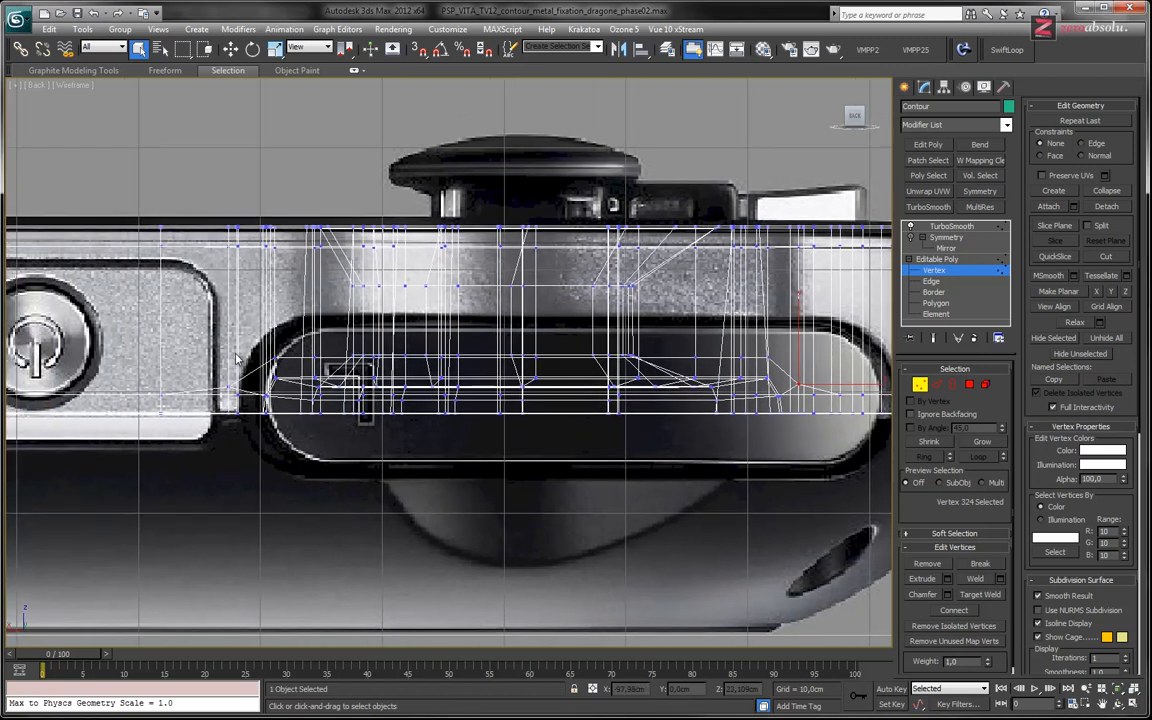
key("F3")
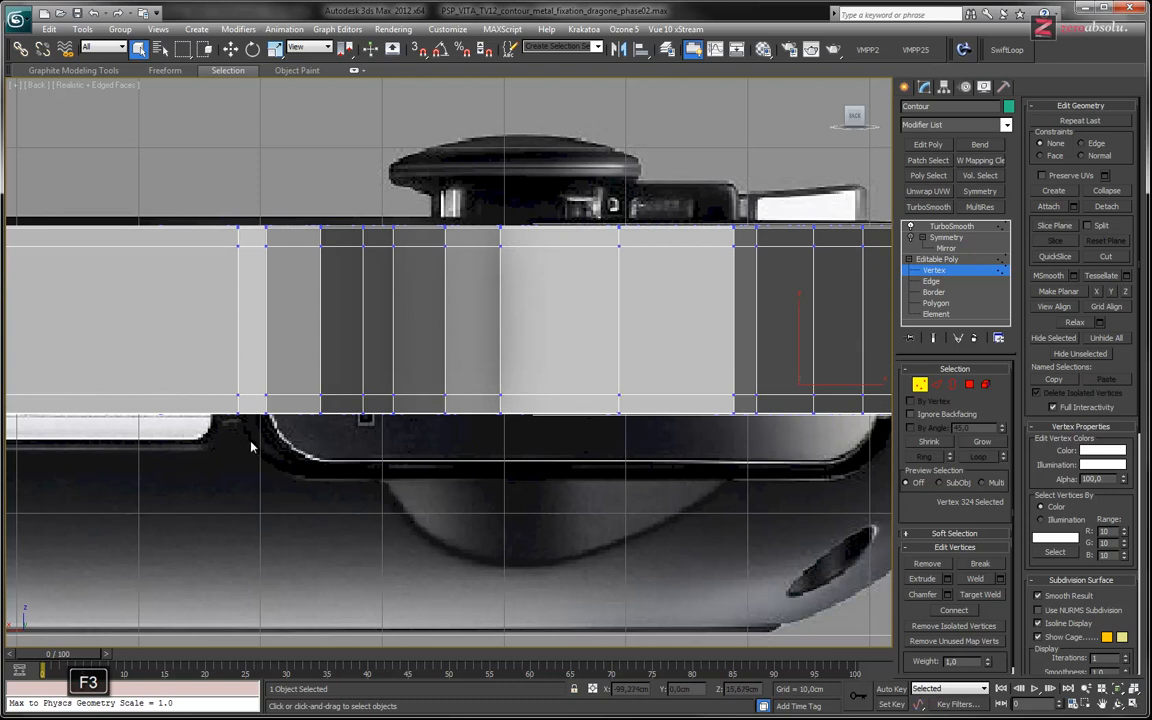
scroll(253, 452, "up", 5)
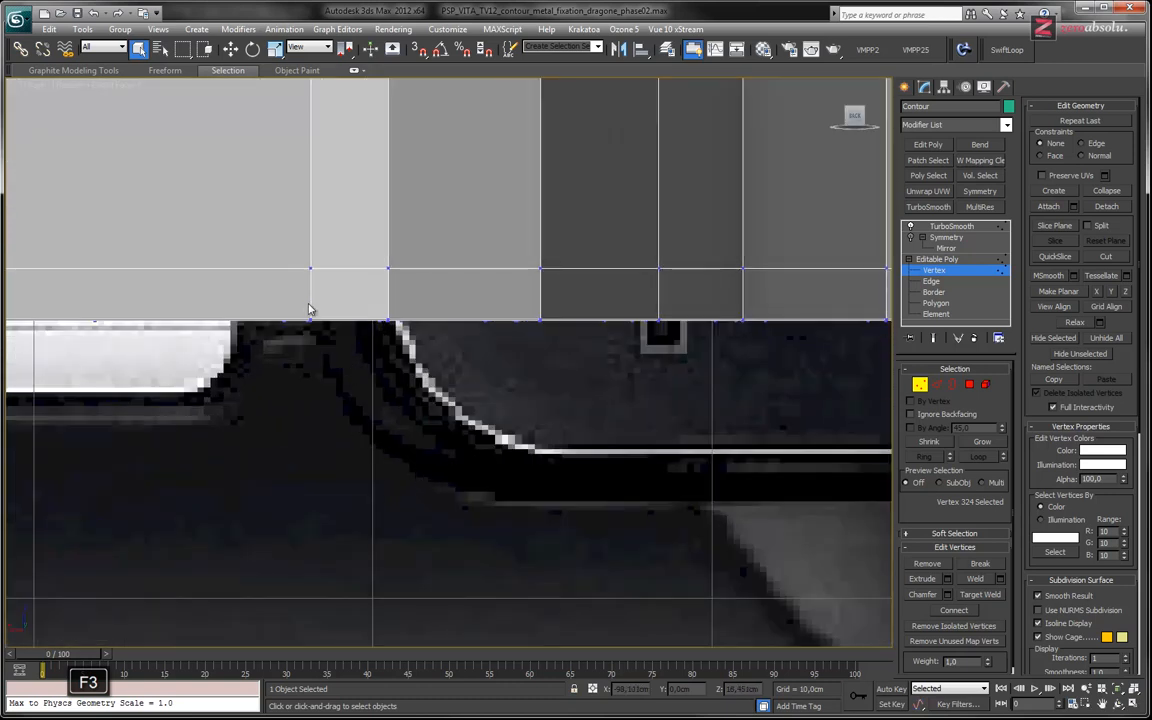
middle_click_drag(316, 247, 306, 319)
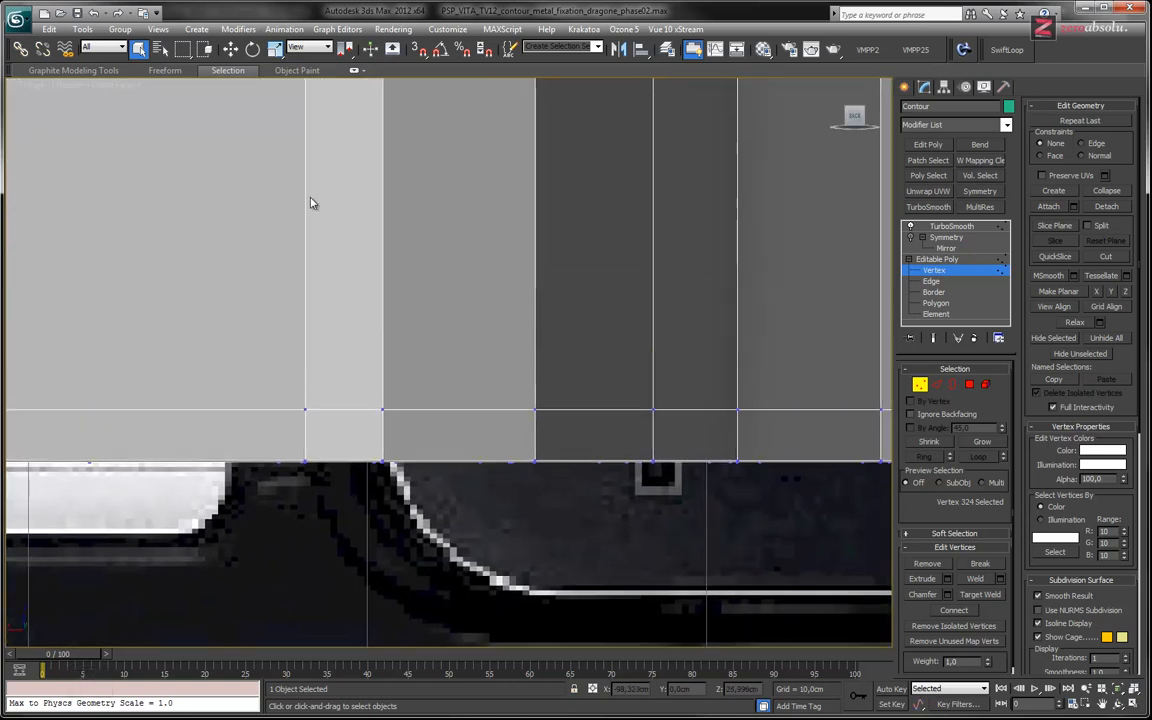
scroll(310, 203, "down", 3)
middle_click_drag(311, 206, 300, 296)
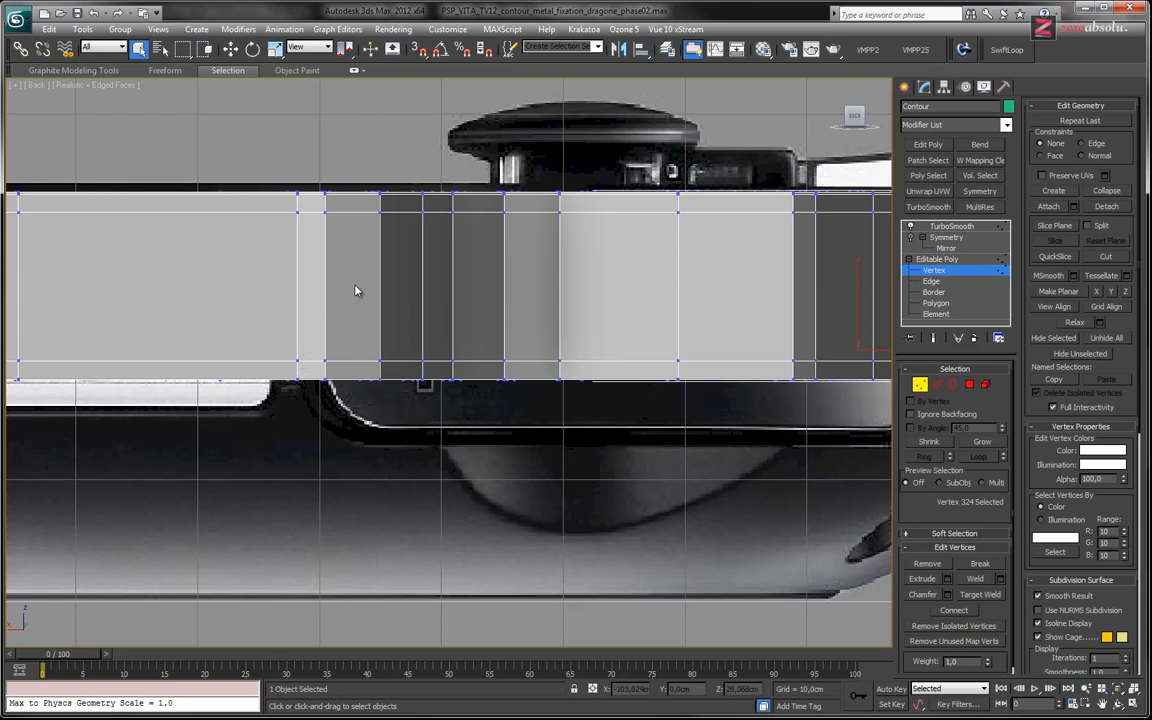
key("F3")
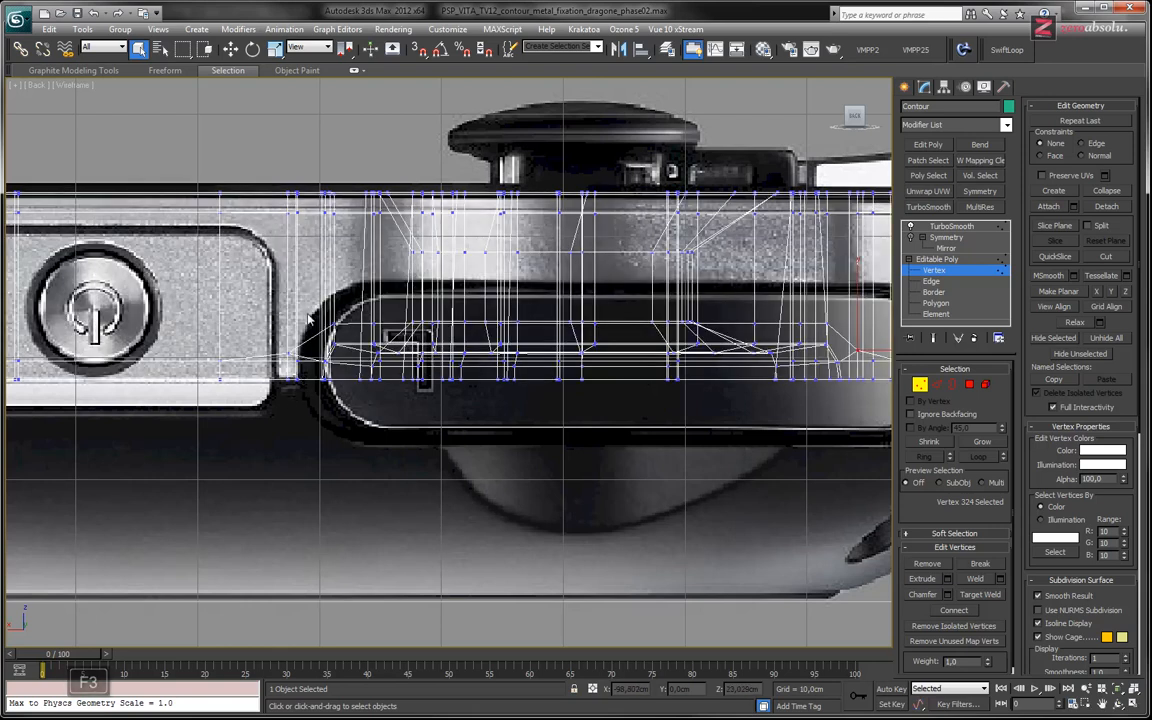
- Return the Back viewport to shaded display and select the contour's lower-edge vertices beside the outer end of the shoulder button
key("F3")
middle_click_drag(637, 332, 115, 370)
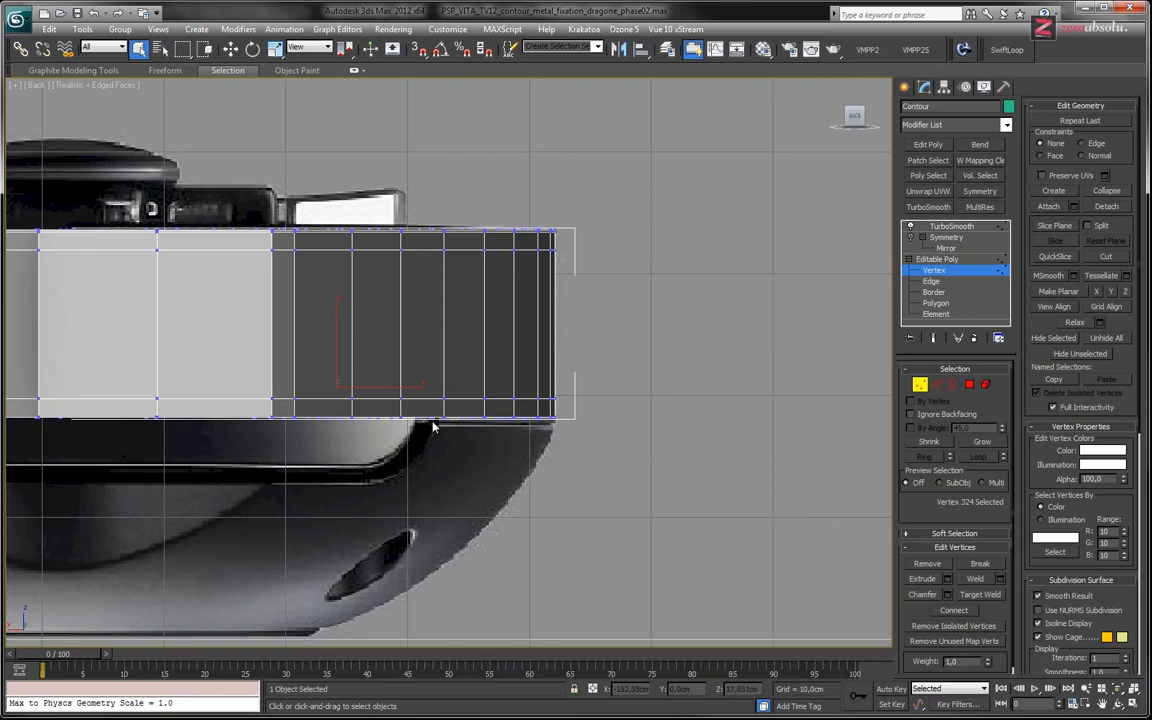
scroll(432, 427, "up", 4)
left_click_drag(450, 346, 468, 427)
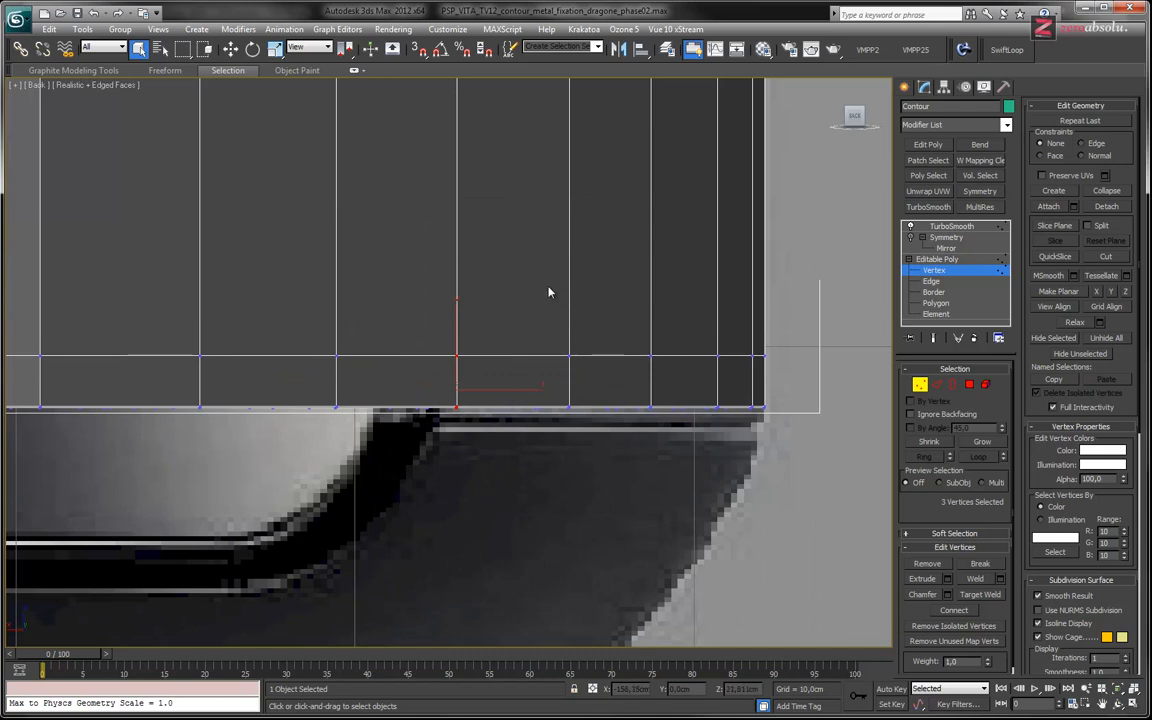
scroll(555, 291, "down", 5)
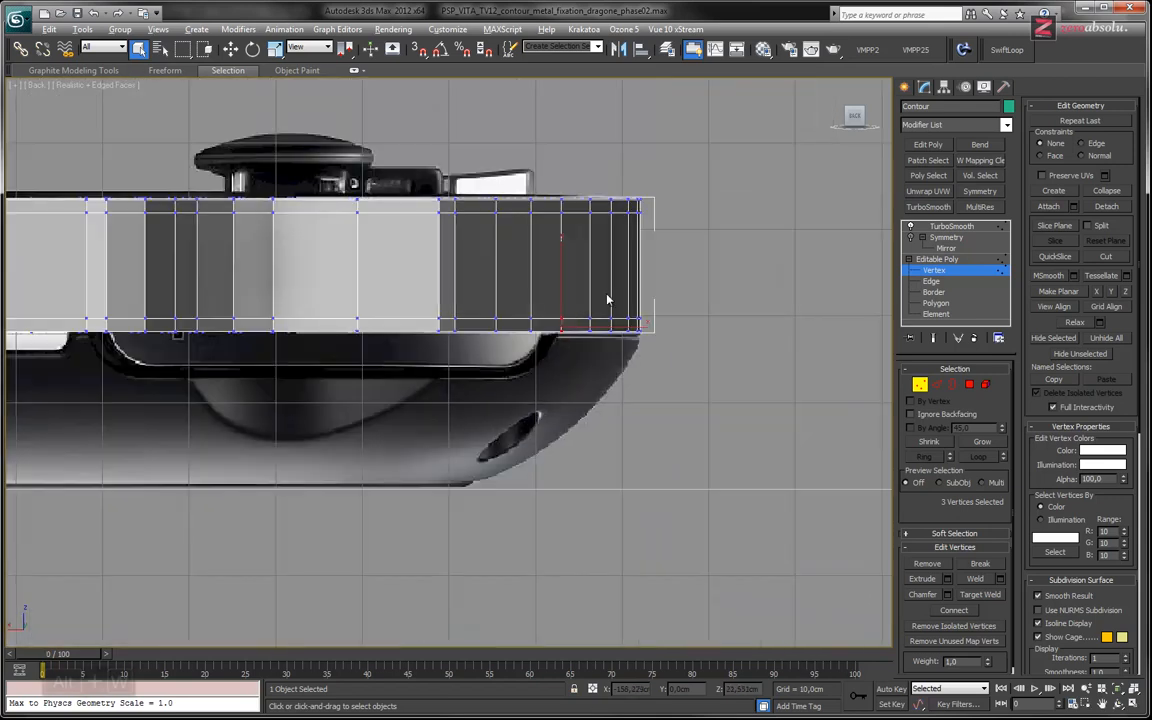
- Return to the four-viewport layout and show the contour's curved corner with the selected vertices in a Top view
key("alt+w")
middle_click_drag(342, 278, 199, 300, "alt")
key("t")
scroll(189, 241, "up", 6)
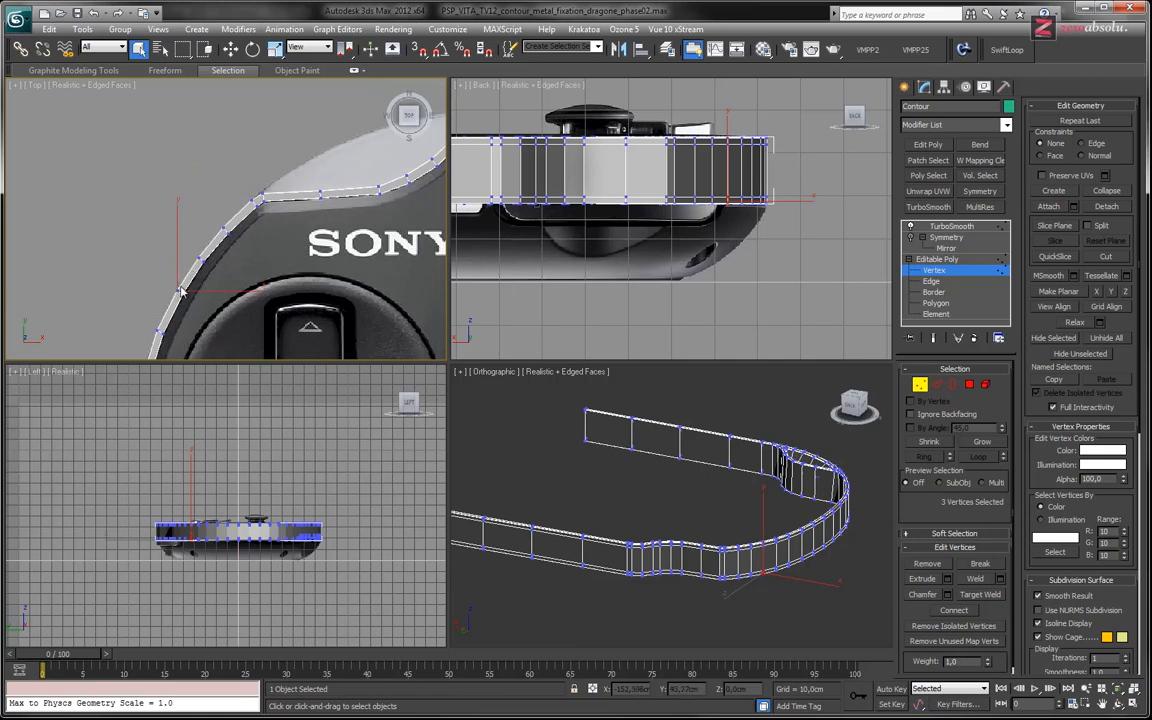
- Insert an edge loop with SwiftLoop in the Left viewport, level with the outer end of the shoulder button recess
middle_click_drag(323, 260, 229, 207)
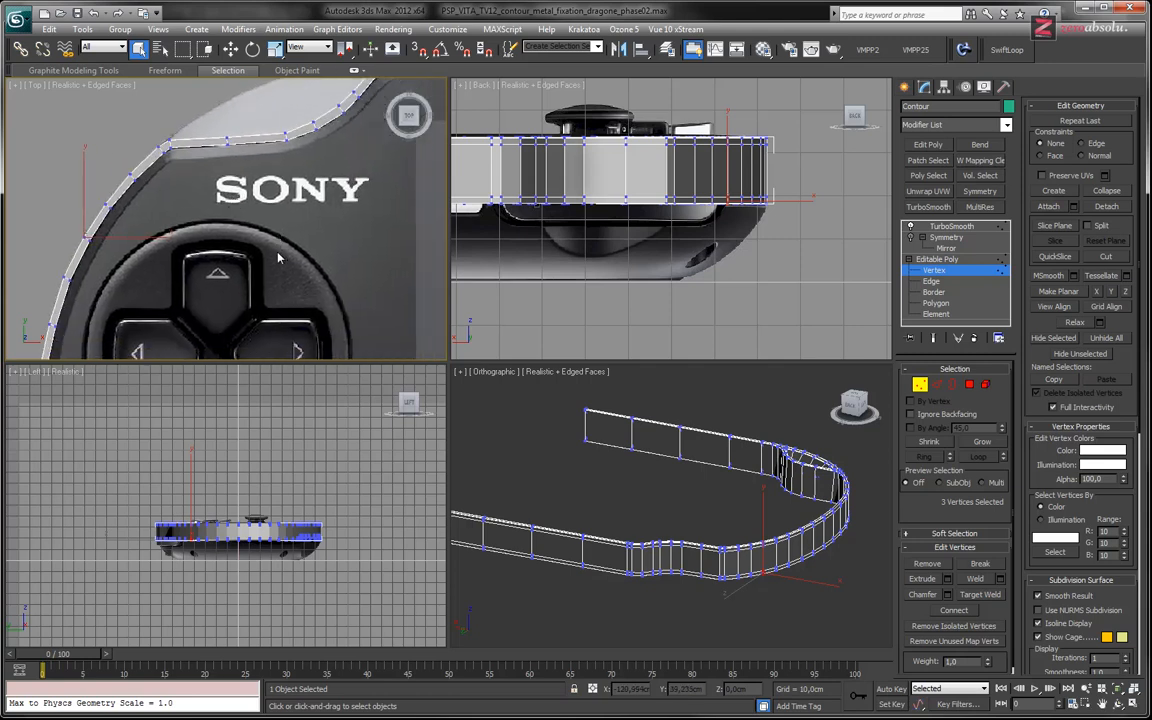
scroll(219, 465, "up", 6)
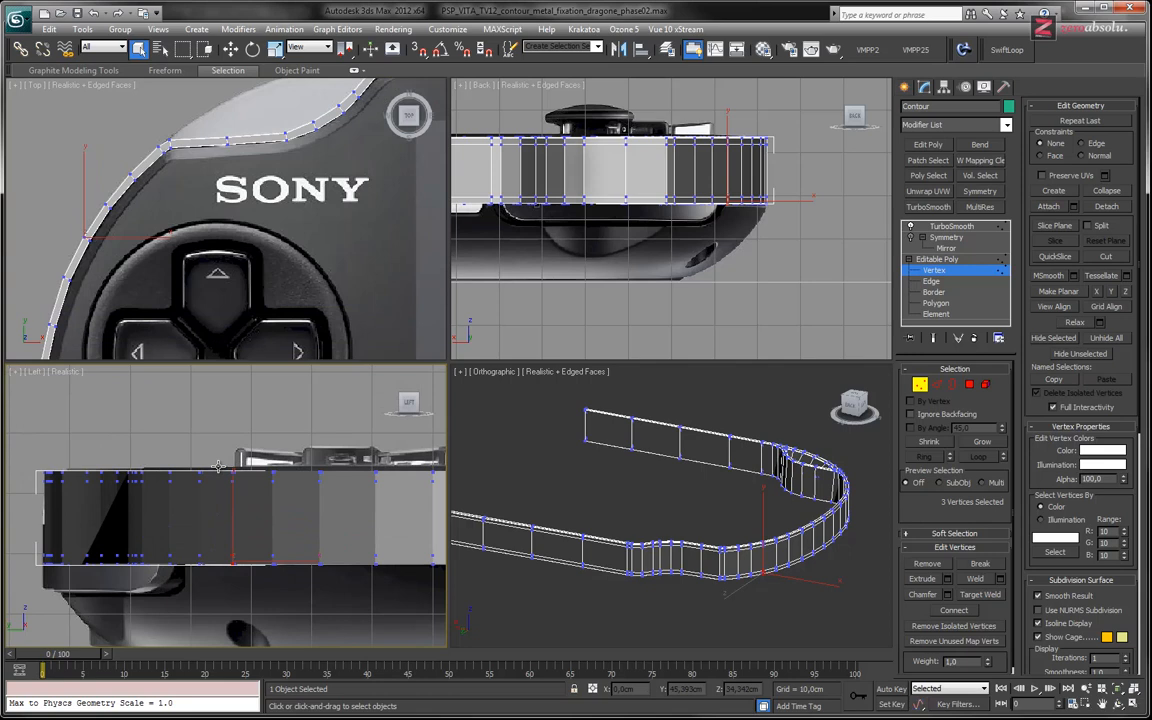
scroll(219, 465, "down", 2)
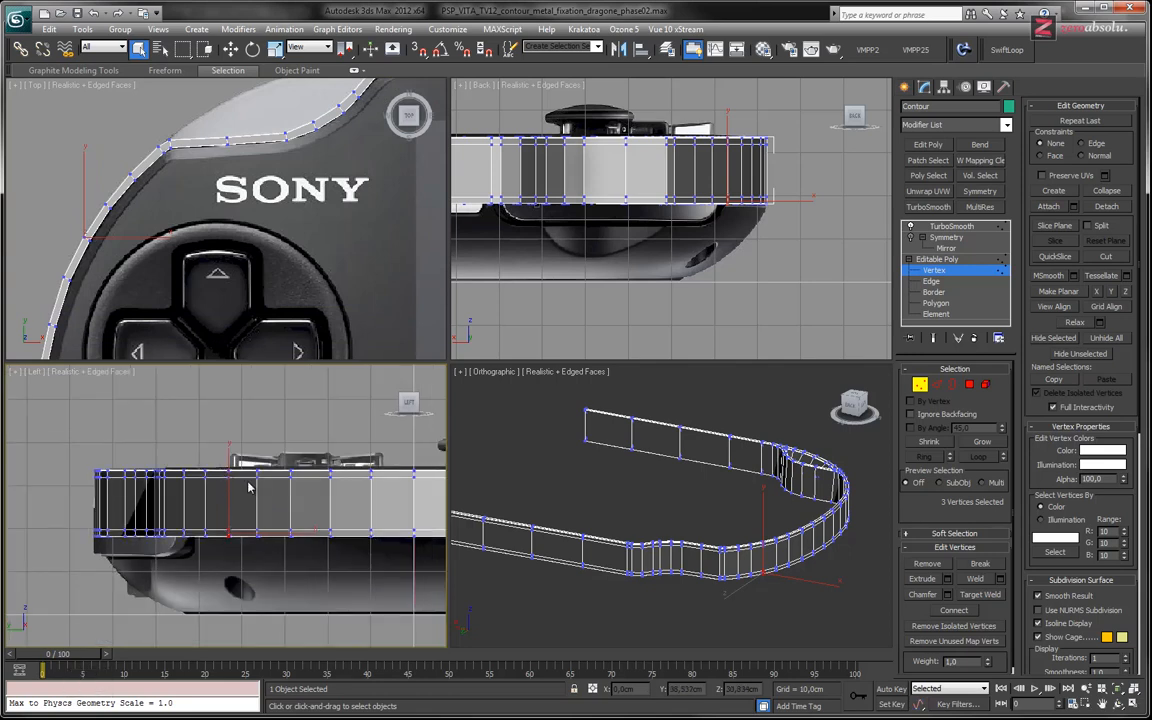
scroll(200, 495, "up", 5)
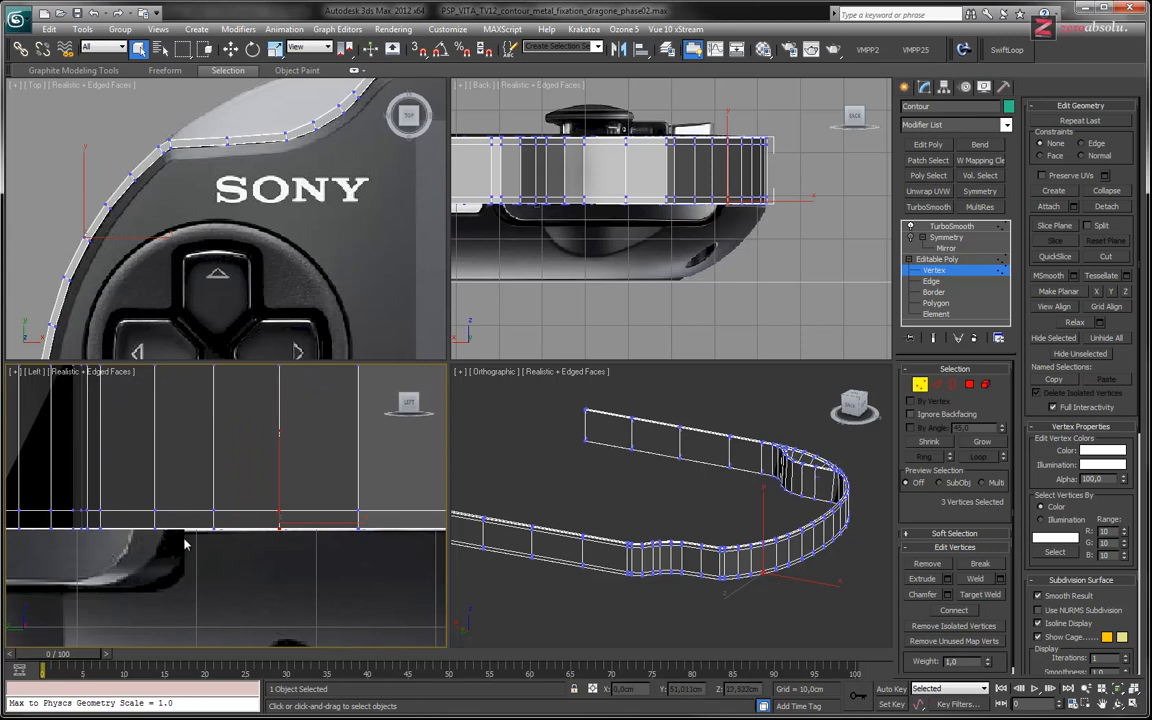
scroll(205, 535, "down", 4)
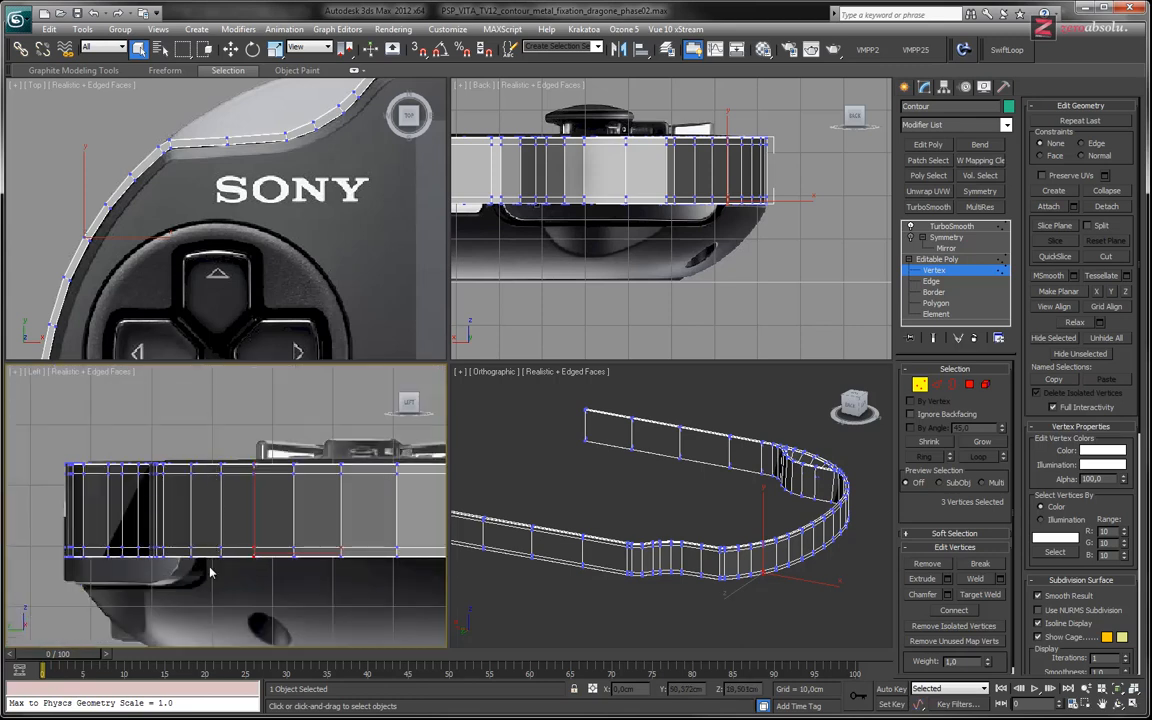
scroll(210, 567, "up", 5)
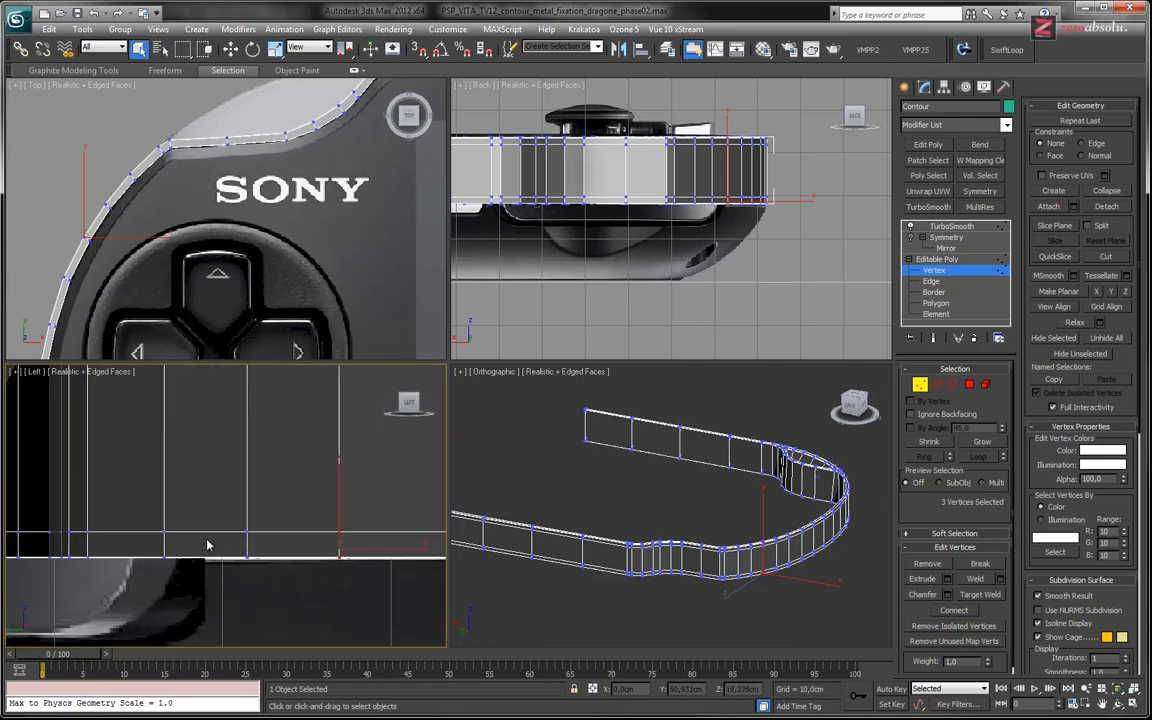
left_click(1008, 51)
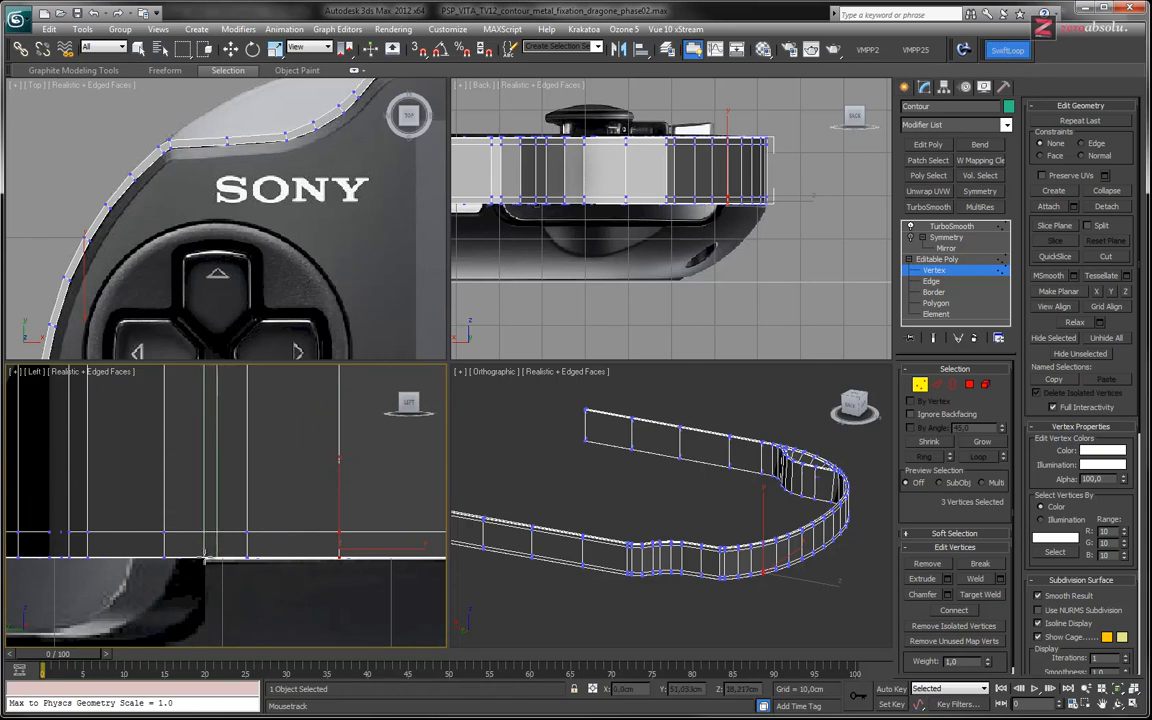
left_click(204, 553)
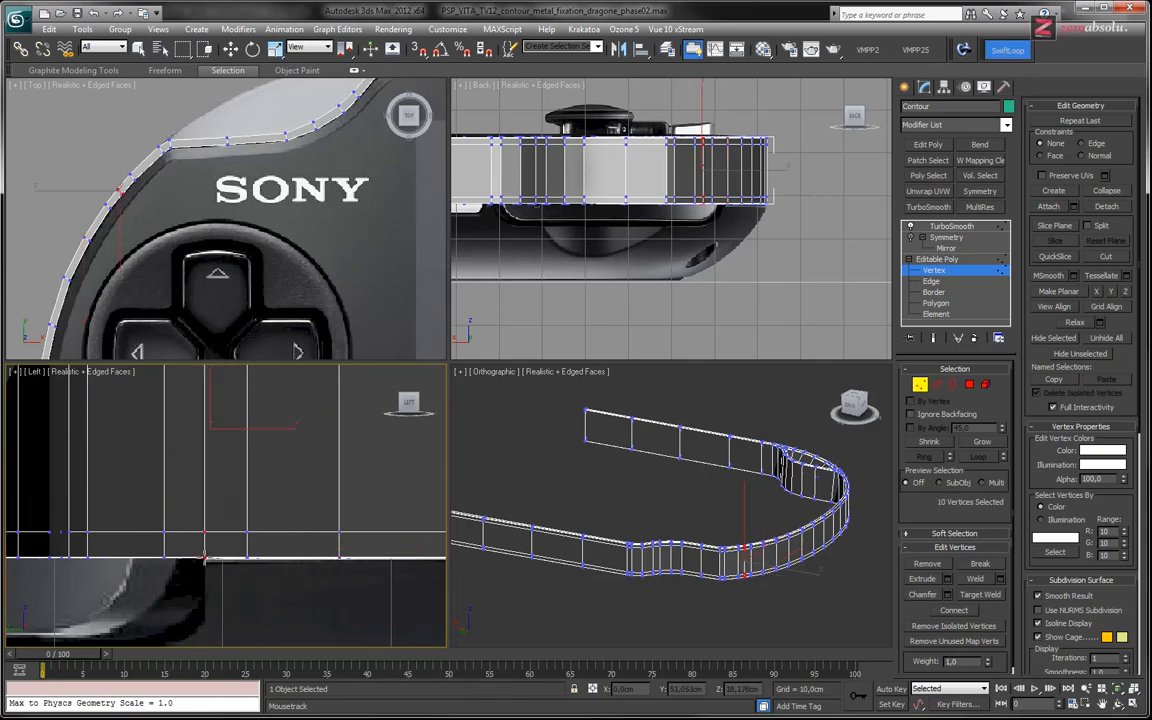
- Activate the Move tool and maximize the Top viewport around the new edge loop
scroll(194, 218, "up", 5)
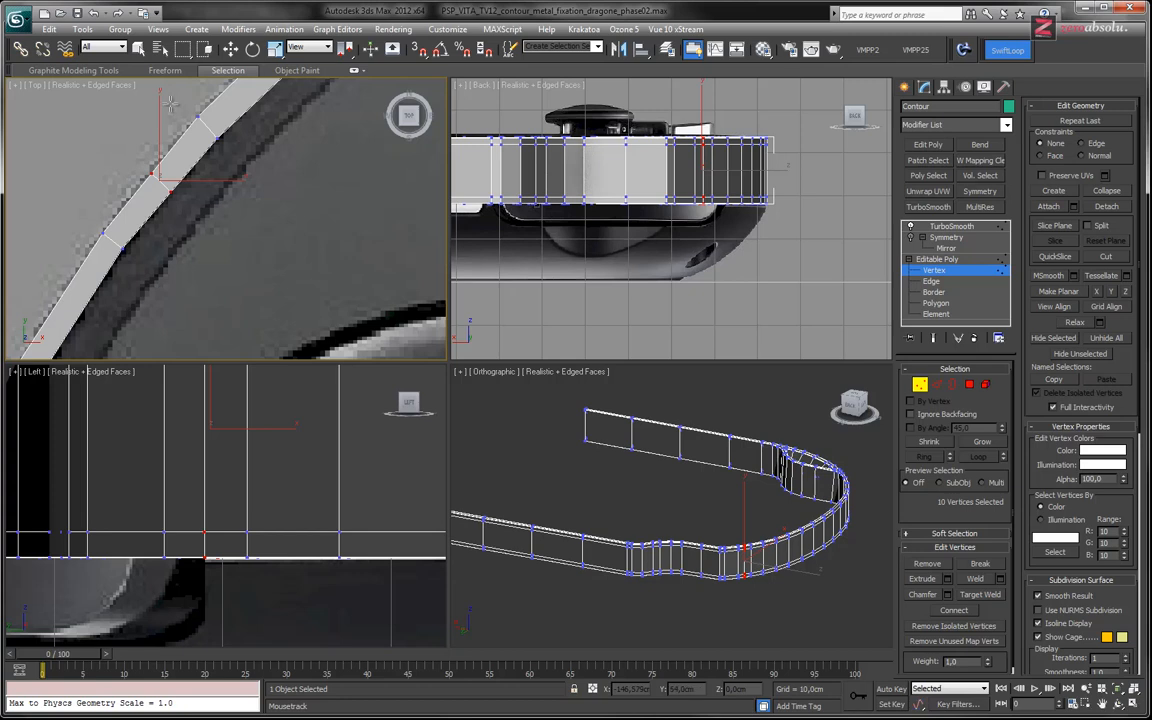
middle_click_drag(185, 187, 200, 259)
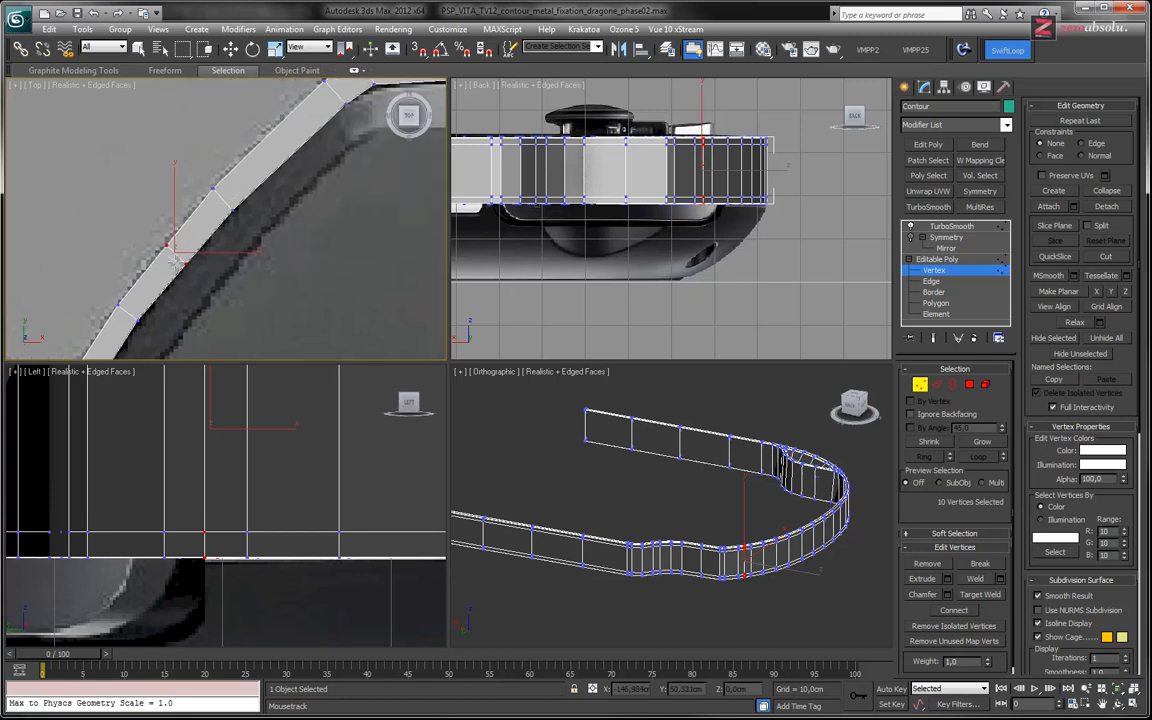
key("w")
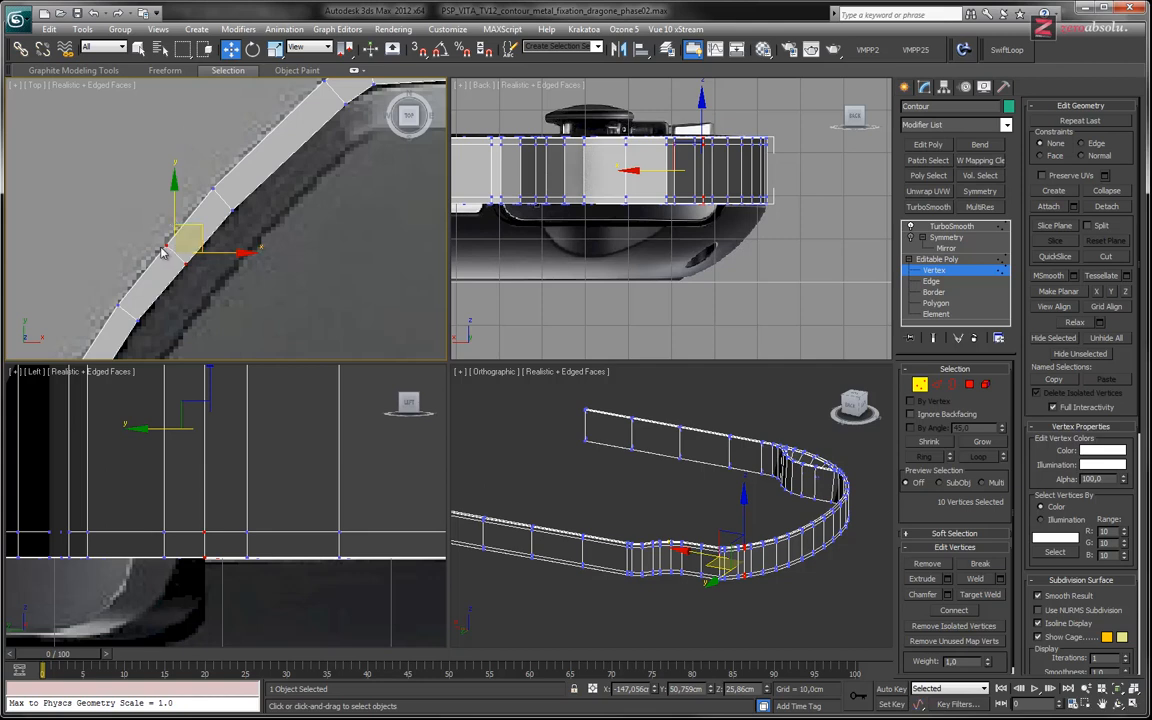
scroll(172, 250, "up", 2)
scroll(244, 239, "up", 1)
key("alt+w")
middle_click_drag(440, 334, 419, 283)
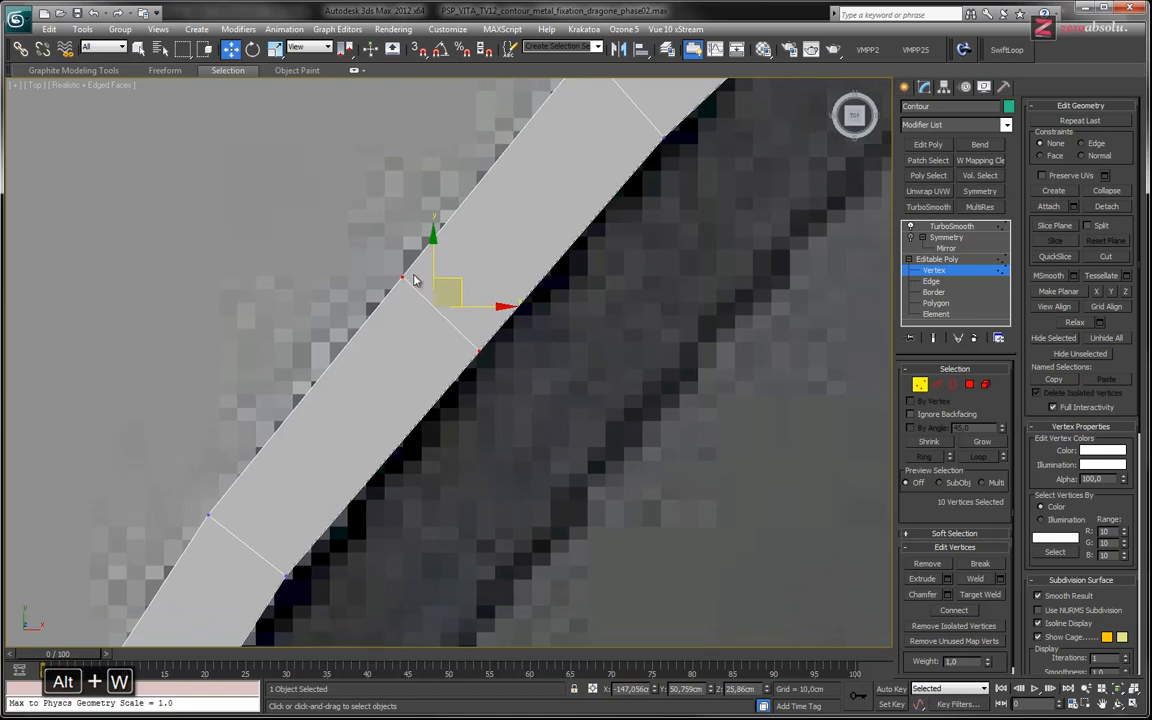
- Display the Top view in wireframe and move the new loop's outer and inner vertices along the contour into vertical alignment
scroll(422, 281, "down", 2)
left_click_drag(431, 293, 430, 295)
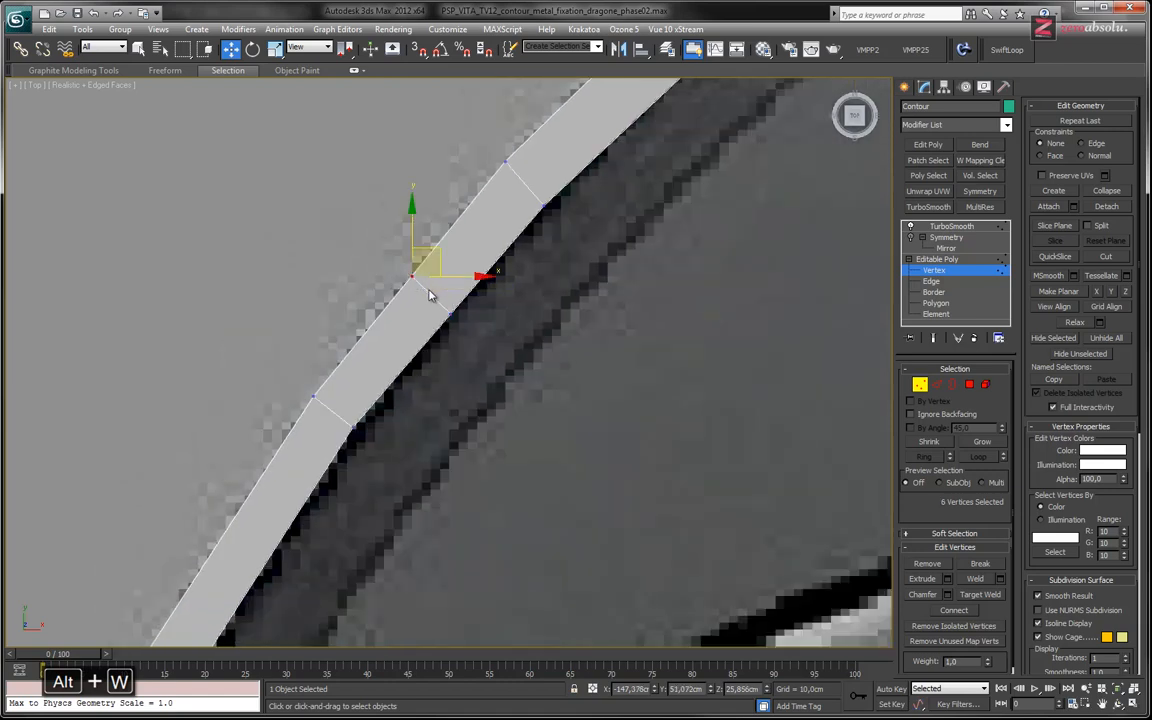
left_click(918, 420)
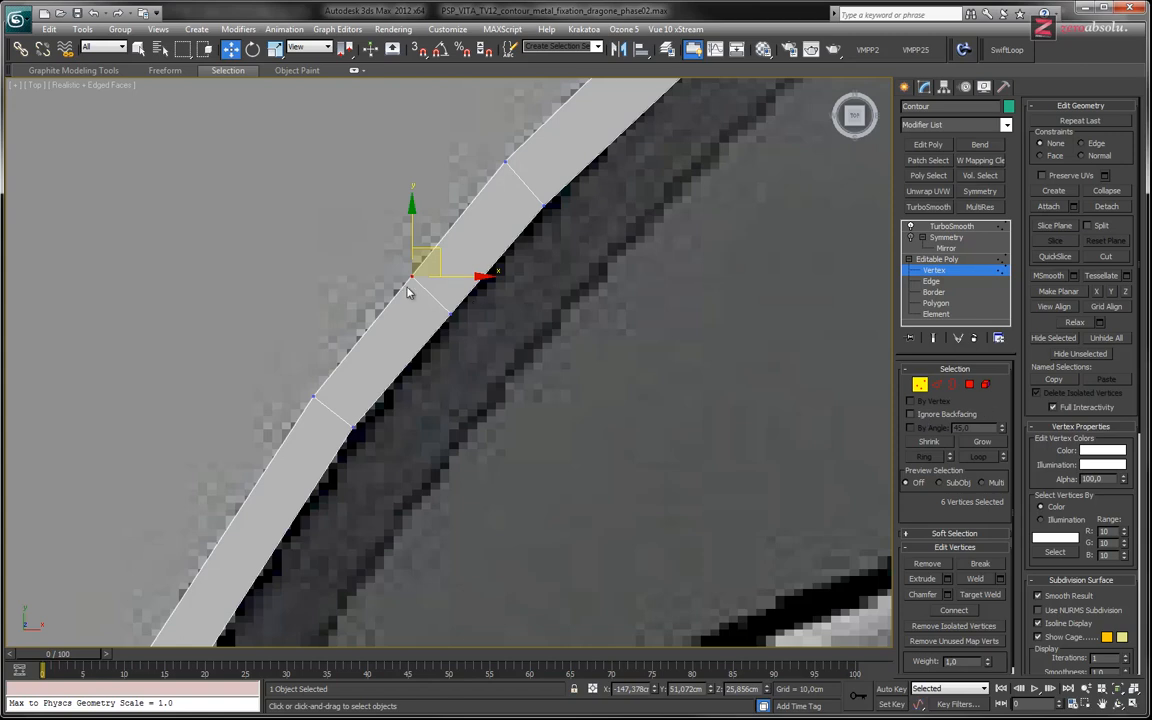
key("F3")
key("F3")
key("F3")
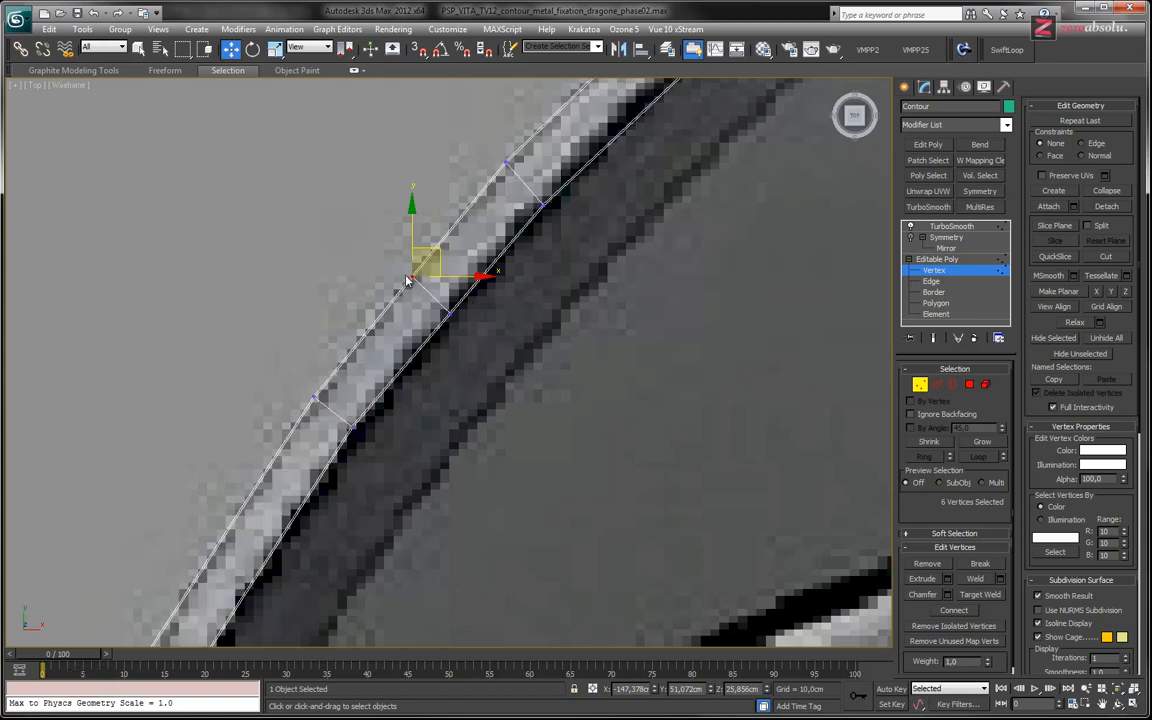
left_click(452, 310)
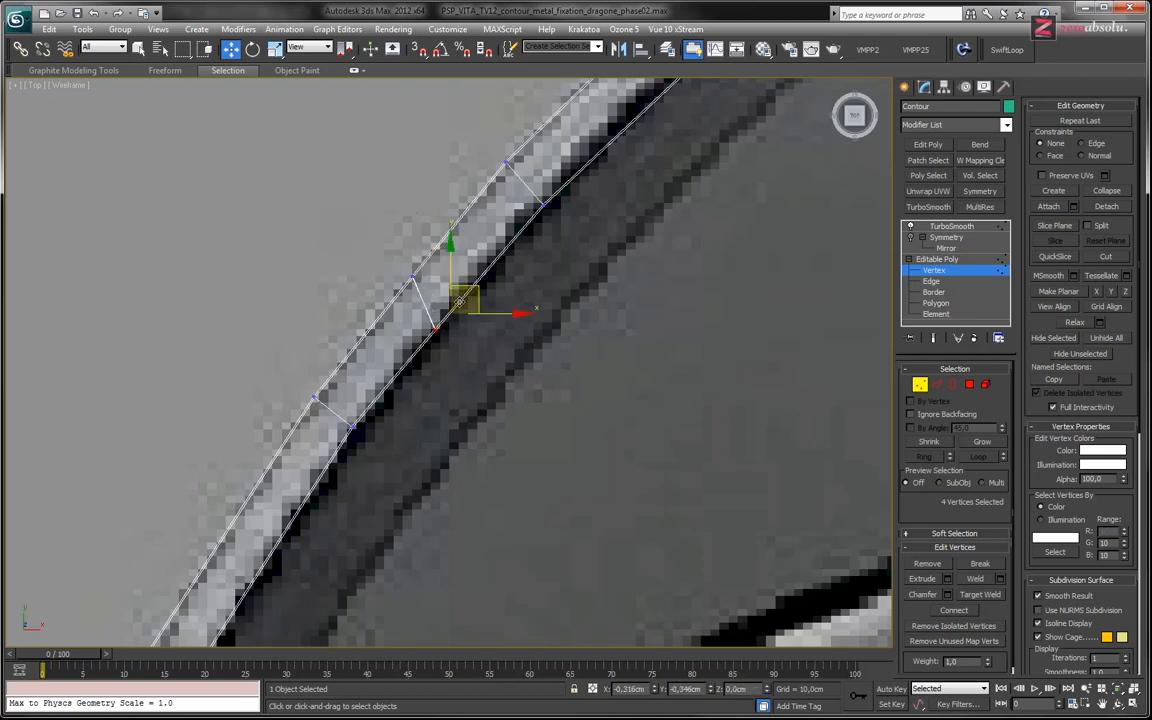
left_click_drag(473, 286, 431, 231)
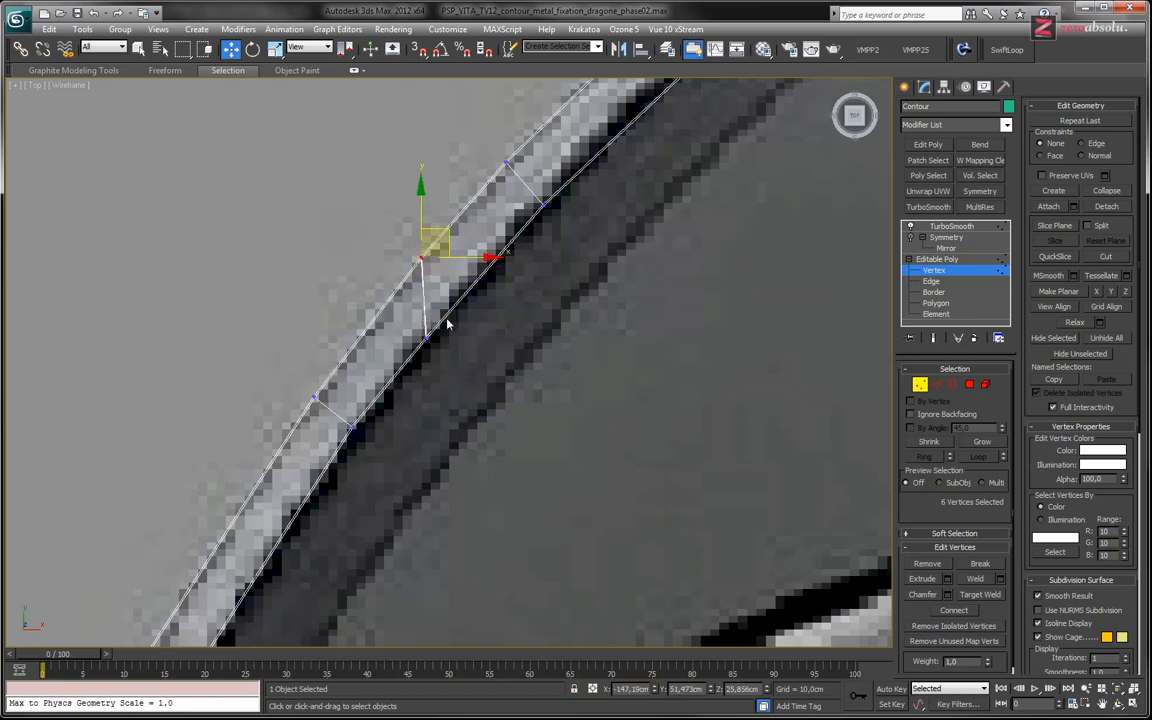
left_click_drag(422, 350, 418, 352)
left_click_drag(451, 314, 445, 323)
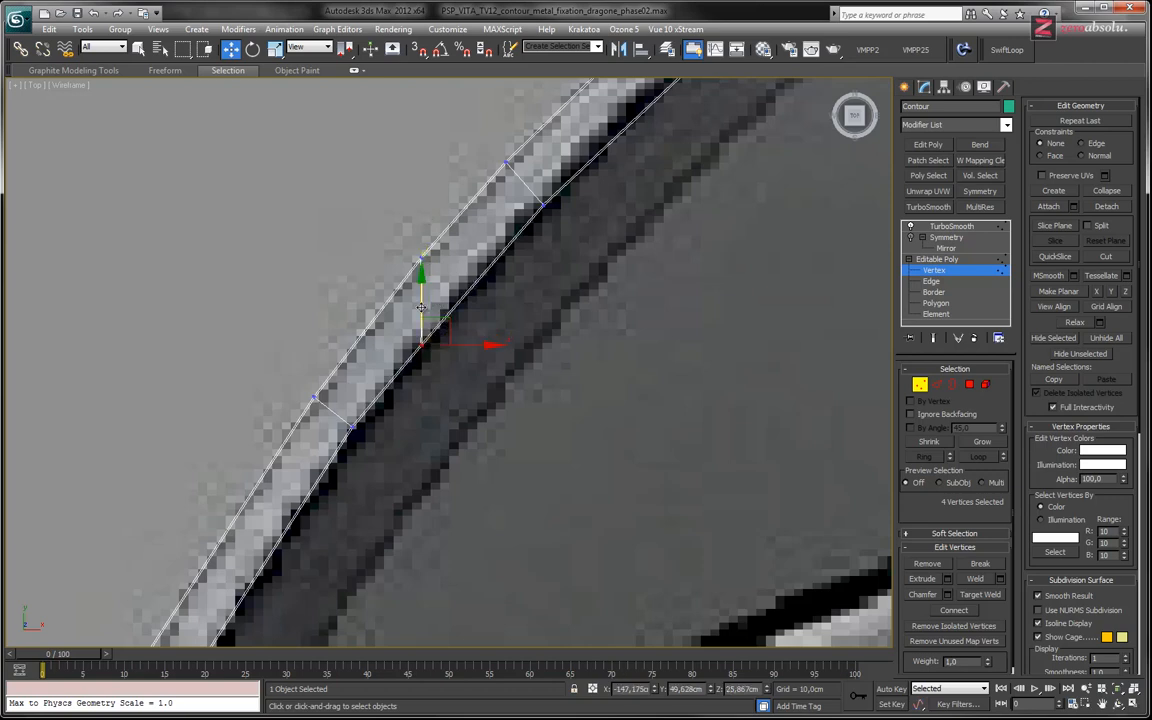
- Fine-tune the new loop's outer and inner vertices against the edges of the reference contour in the Top view
scroll(424, 360, "up", 3)
scroll(445, 361, "down", 3)
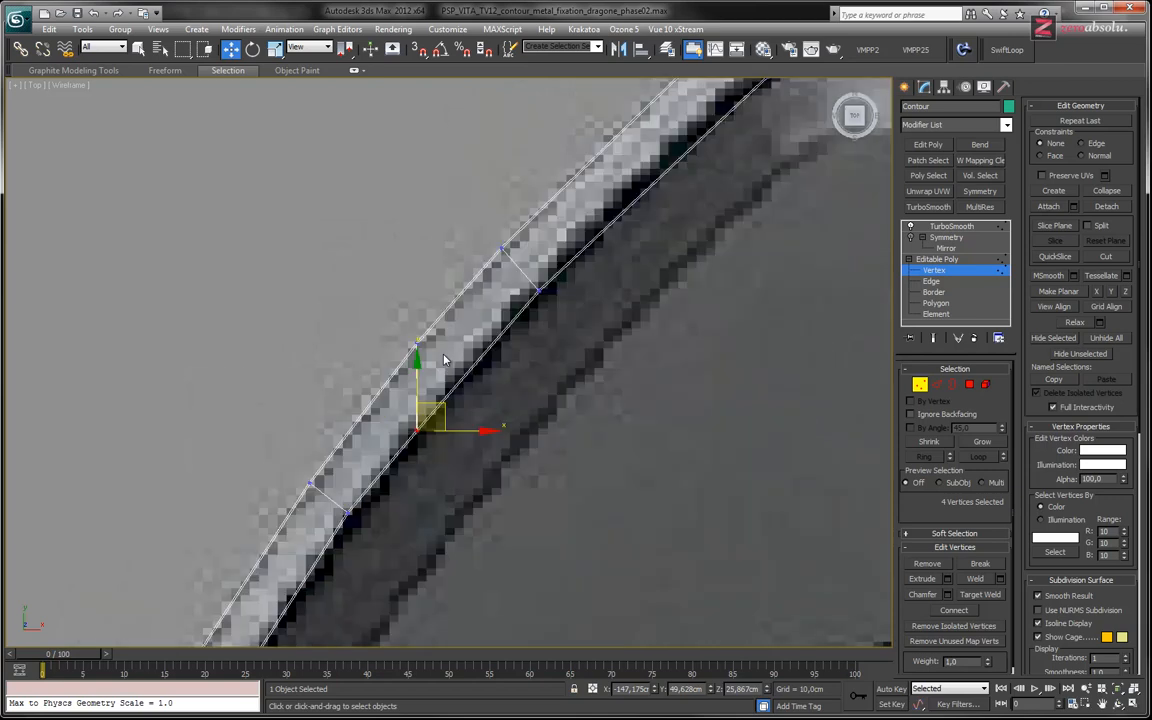
middle_click_drag(491, 233, 469, 235)
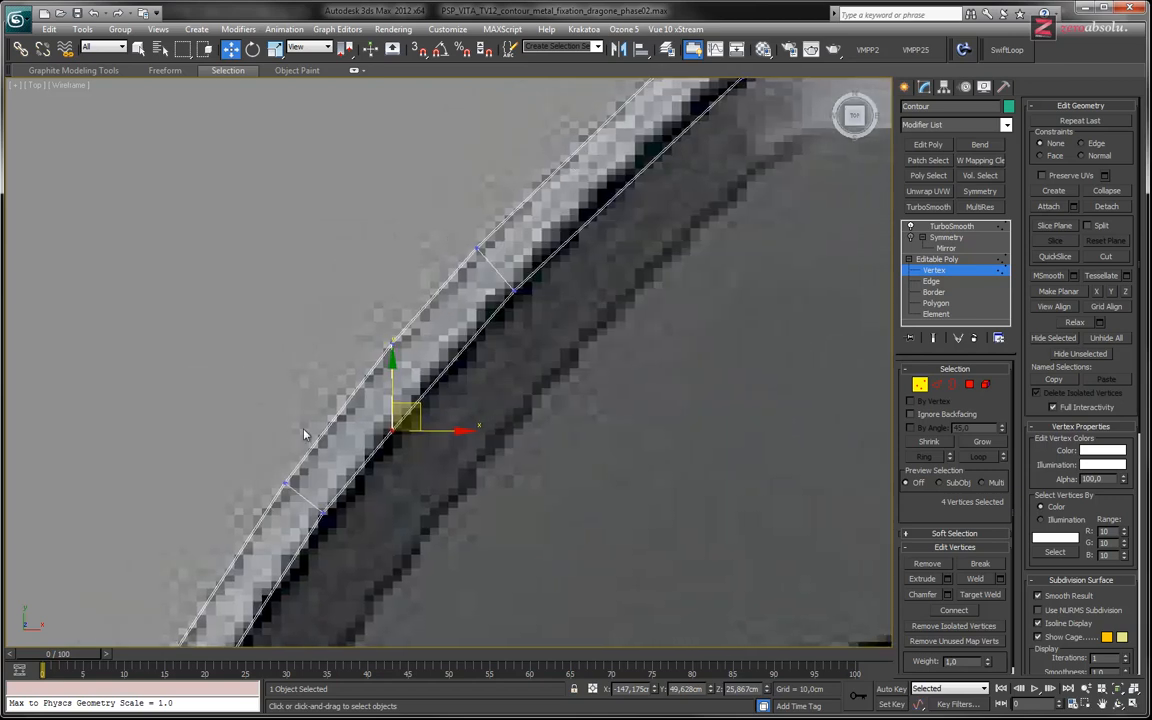
left_click_drag(369, 325, 412, 330)
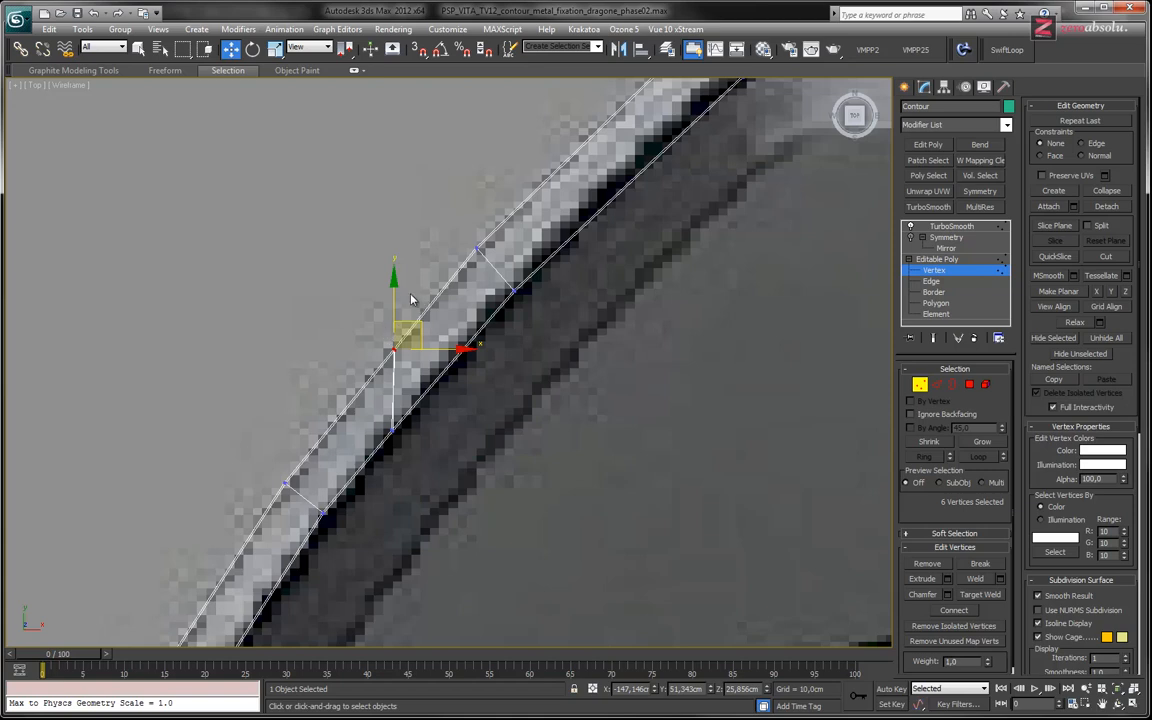
left_click_drag(406, 326, 401, 327)
left_click(401, 435)
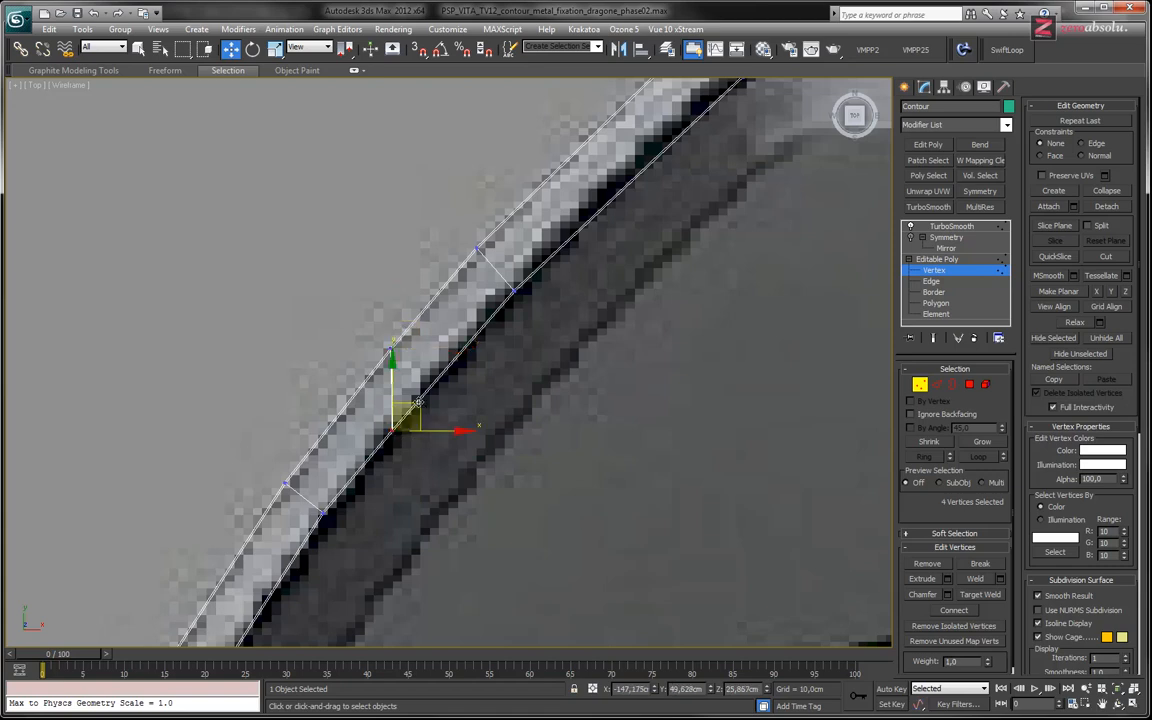
left_click_drag(418, 402, 418, 404)
- Move the neighbouring edge loop's outer and inner vertices toward the corner, aligning them vertically along the reference contour
left_click_drag(343, 526, 352, 495)
middle_click_drag(422, 346, 450, 343)
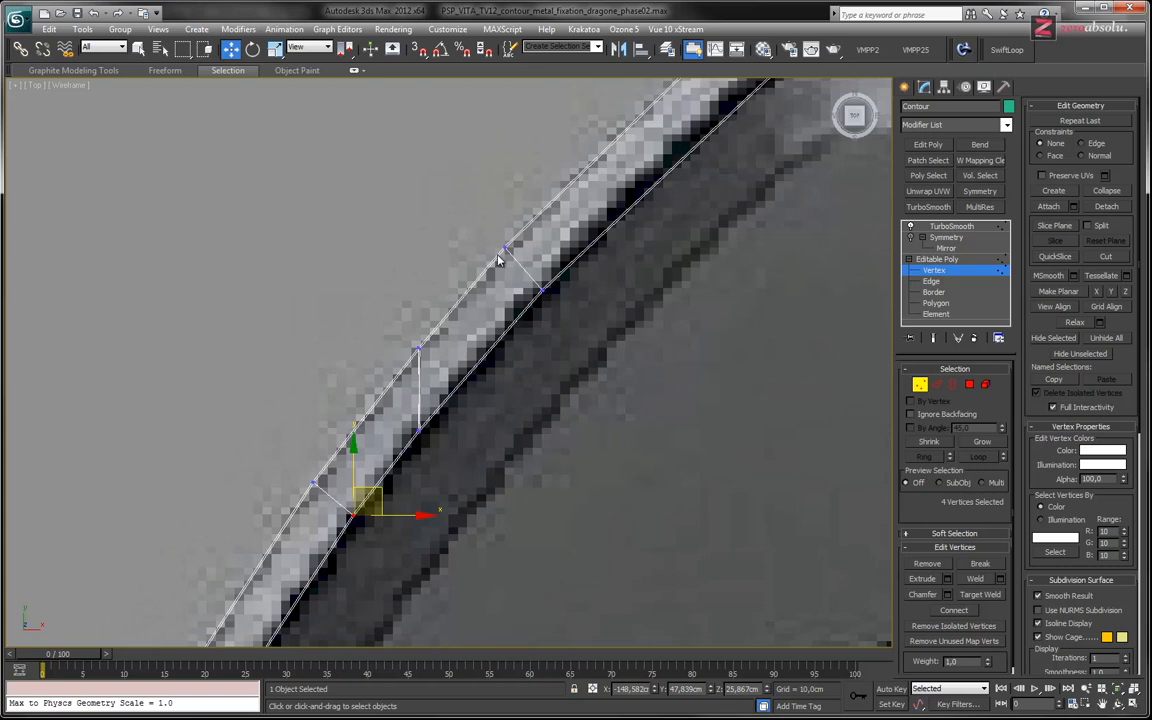
middle_click_drag(502, 276, 374, 408)
left_click_drag(361, 361, 392, 396)
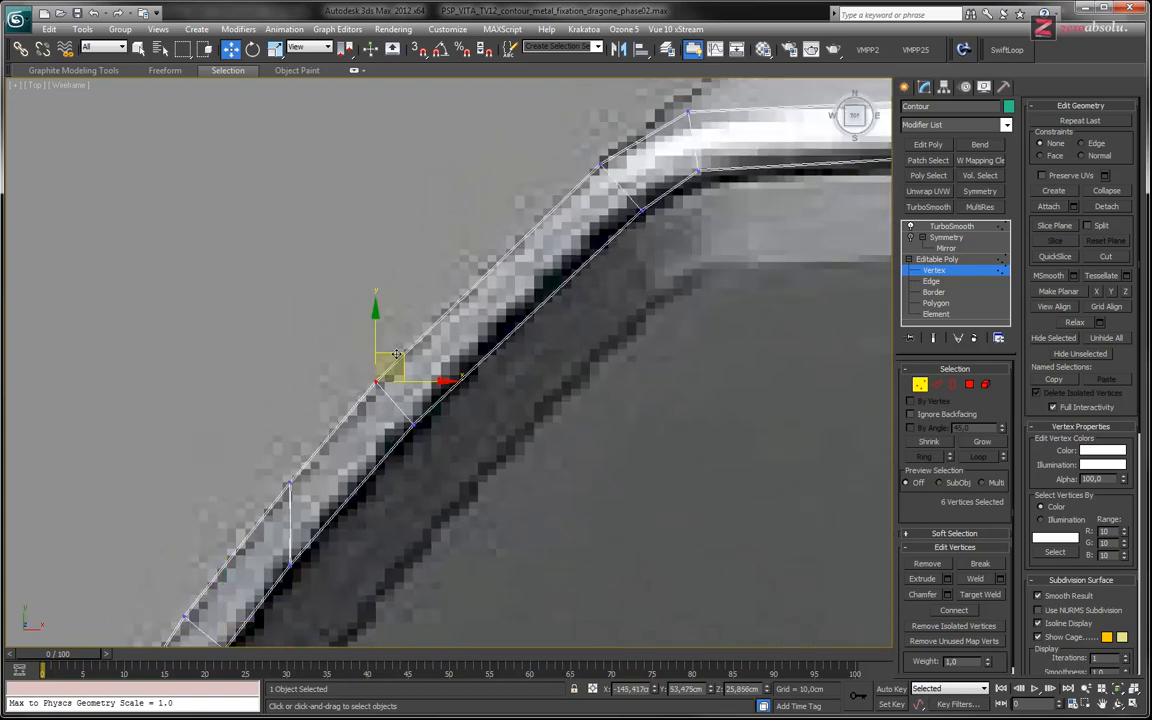
left_click_drag(396, 354, 432, 317)
left_click_drag(388, 402, 429, 467, "ctrl")
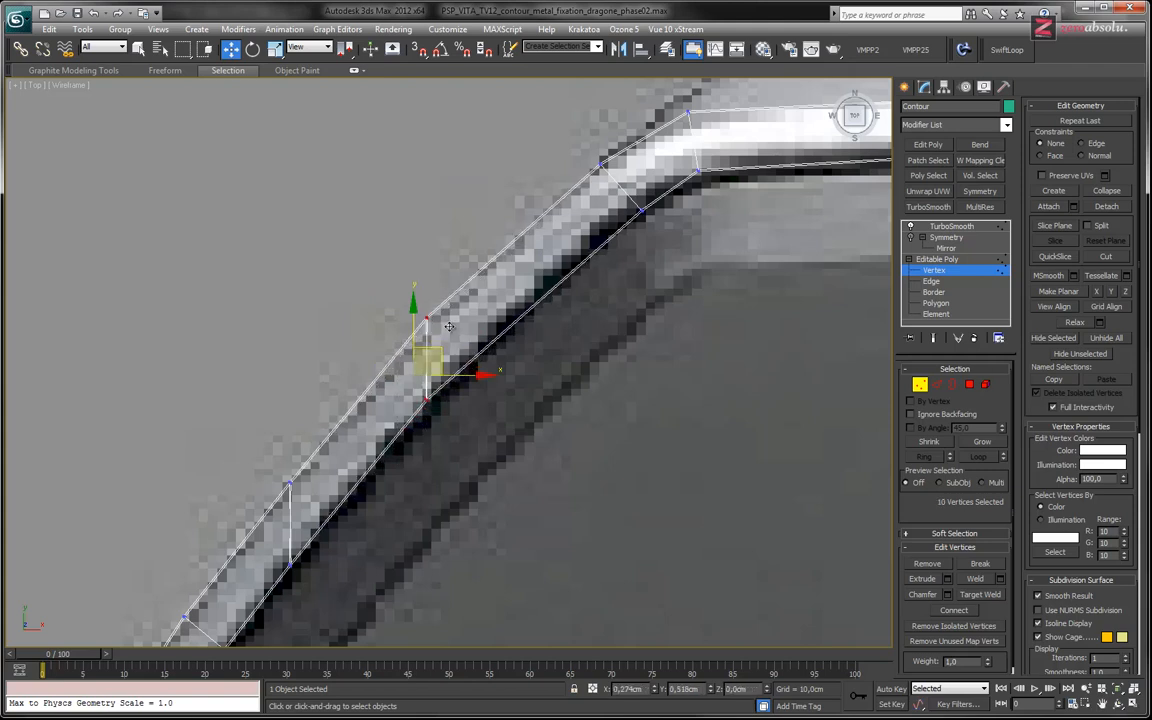
left_click_drag(436, 351, 456, 329)
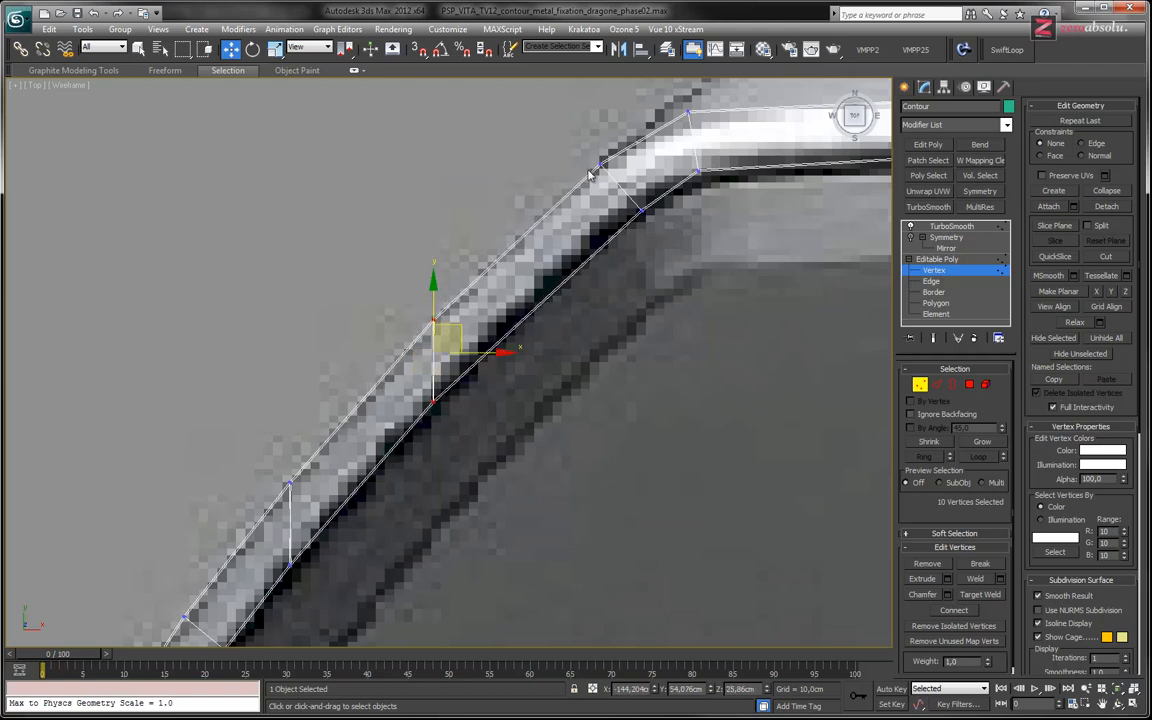
- Examine how the contour follows the reference image from the corner to the straight upper edge in the Top view
middle_click_drag(575, 310, 555, 333)
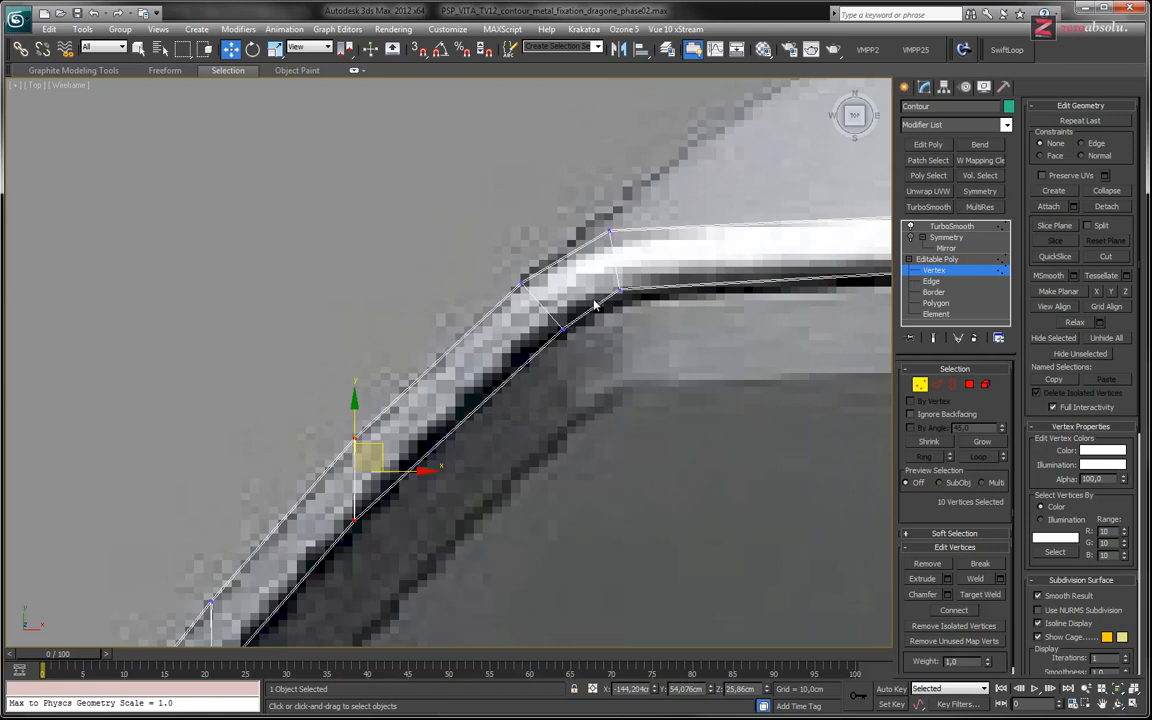
middle_click_drag(667, 352, 455, 354)
scroll(697, 355, "down", 3)
middle_click_drag(829, 352, 434, 346)
middle_click_drag(796, 328, 640, 251)
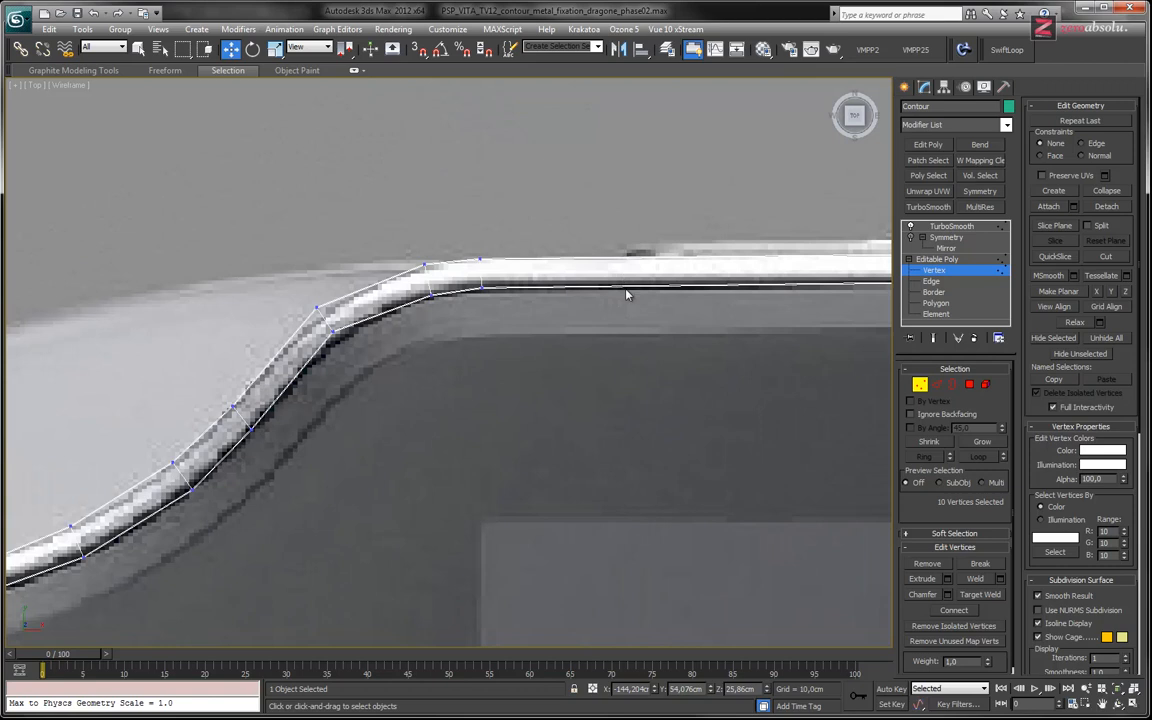
- Maximize the Back view and select the contour's vertex column just beside the inner end of the shoulder button
key("alt+w")
middle_click_drag(521, 225, 630, 288)
scroll(600, 260, "up", 6)
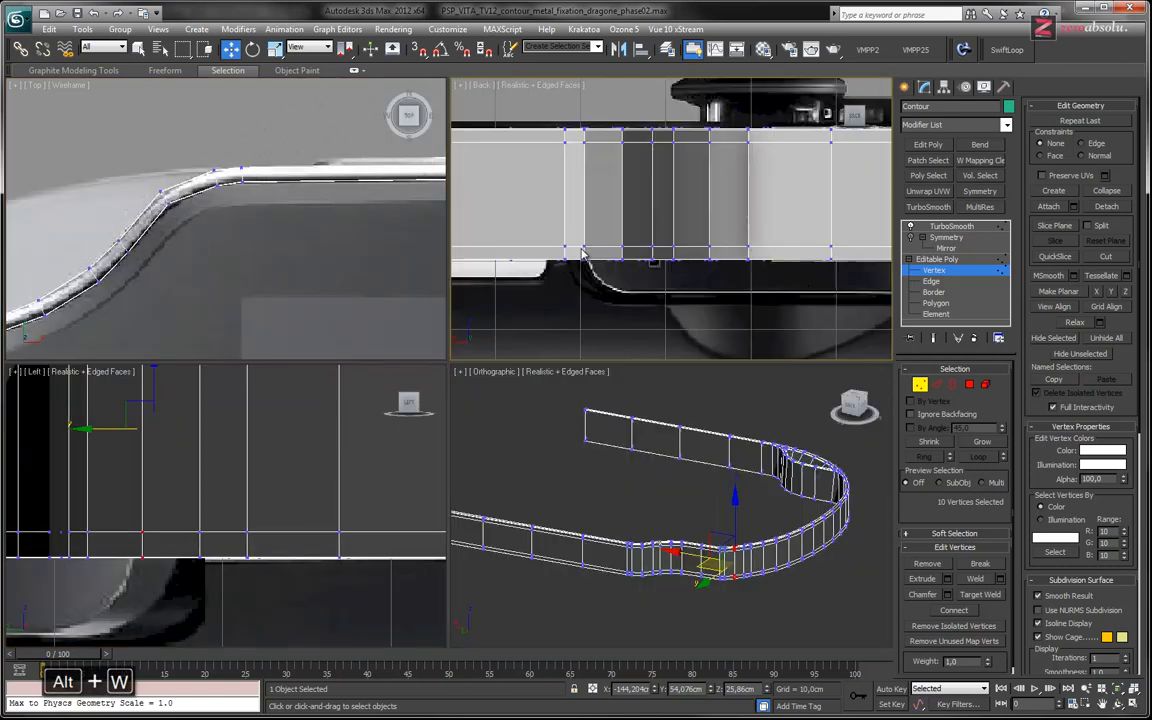
scroll(583, 248, "up", 2)
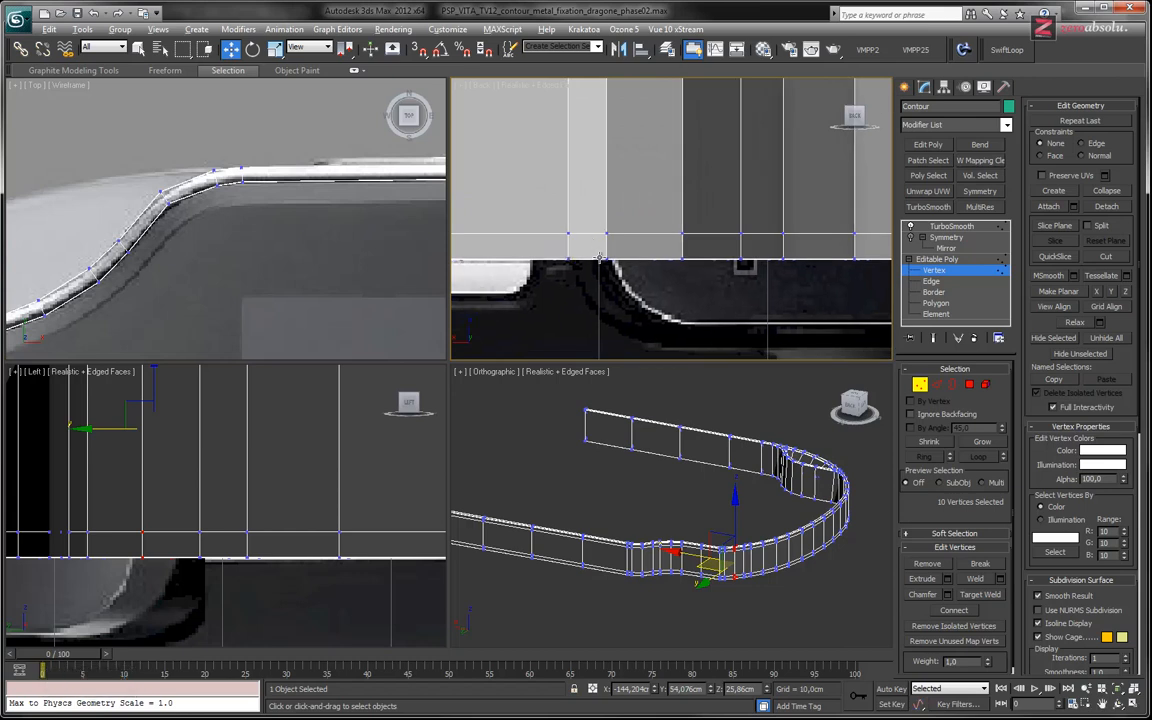
key("alt+w")
middle_click_drag(419, 307, 510, 397)
scroll(540, 281, "down", 4)
left_click(37, 85)
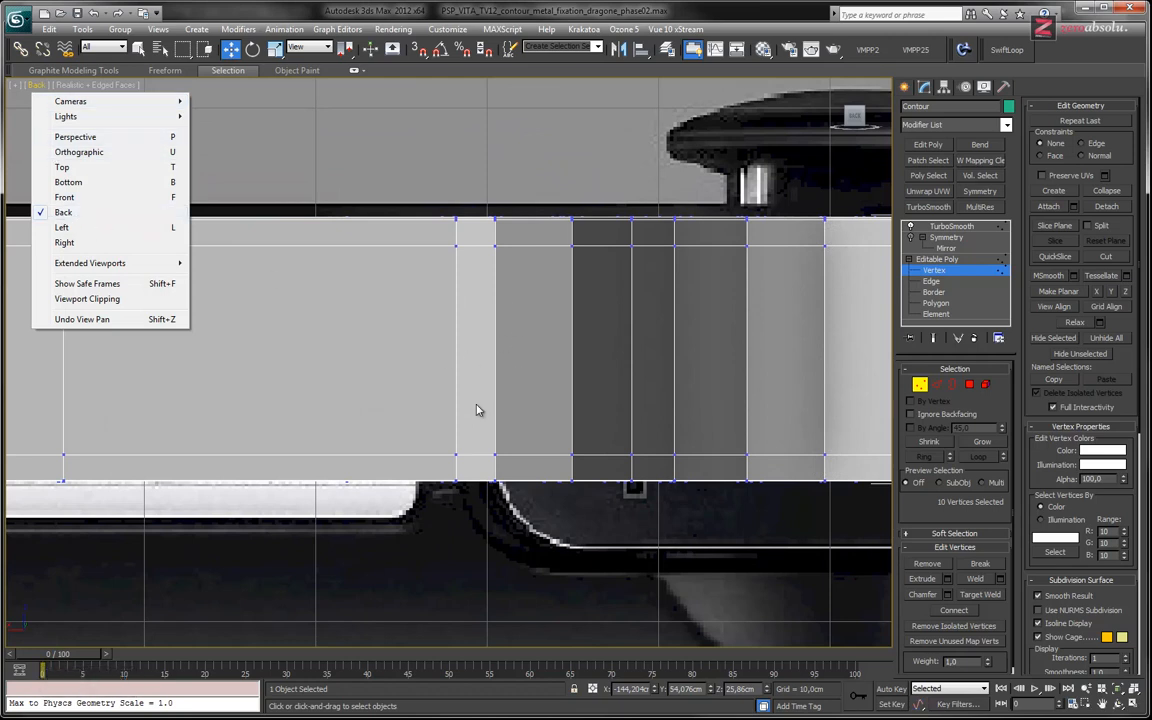
left_click(447, 221)
left_click_drag(447, 221, 472, 516)
- Compare the selected vertex column with the gap between the power button panel and the shoulder button, in wireframe and shaded display
key("F3")
scroll(463, 440, "up", 5)
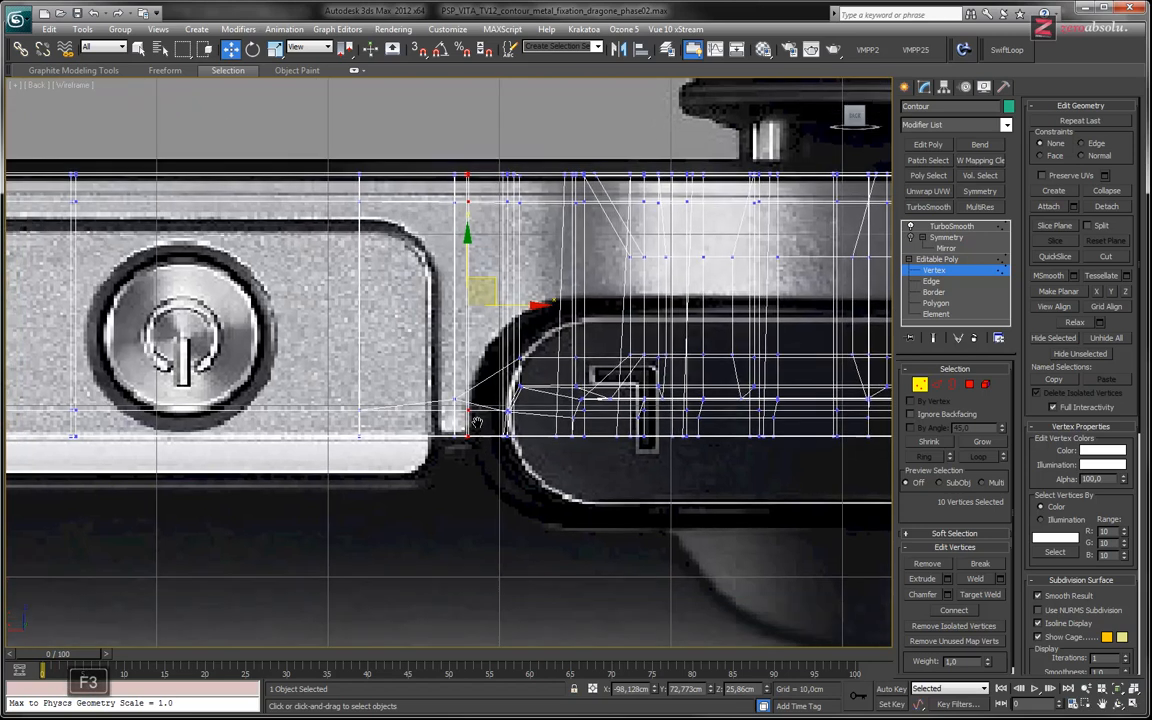
scroll(463, 437, "up", 2)
scroll(463, 437, "down", 4)
middle_click_drag(482, 180, 463, 369)
key("F3")
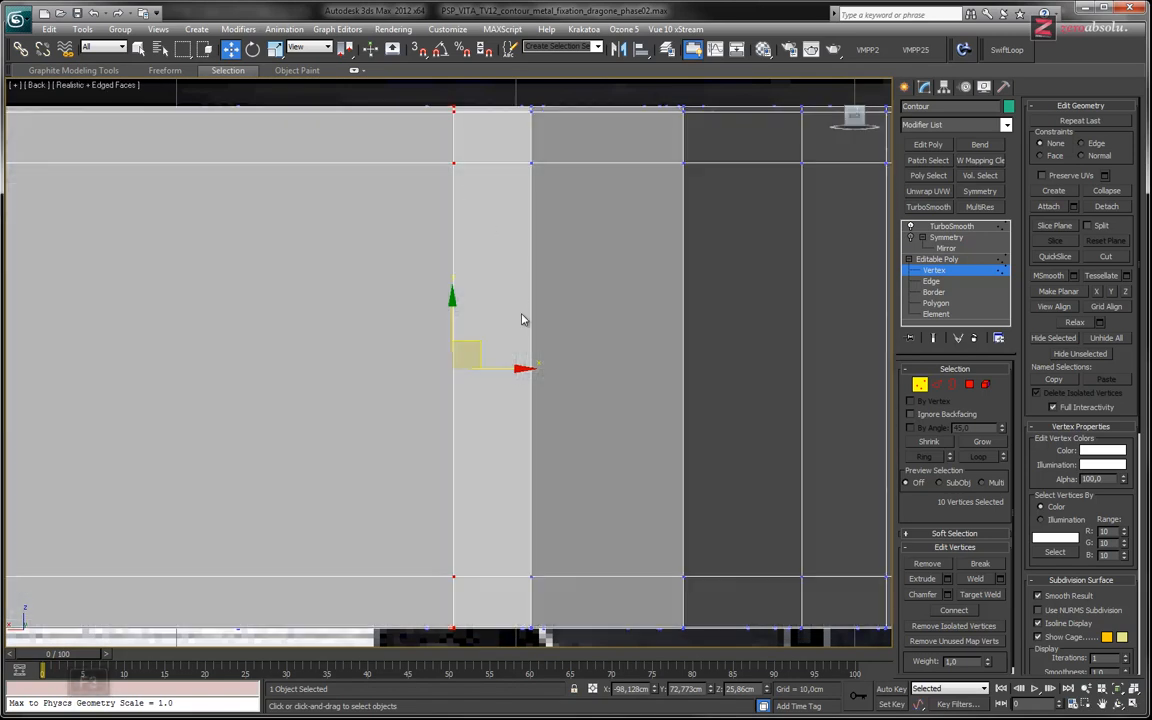
middle_click_drag(520, 437, 525, 280)
middle_click_drag(485, 454, 473, 421)
scroll(469, 372, "down", 3)
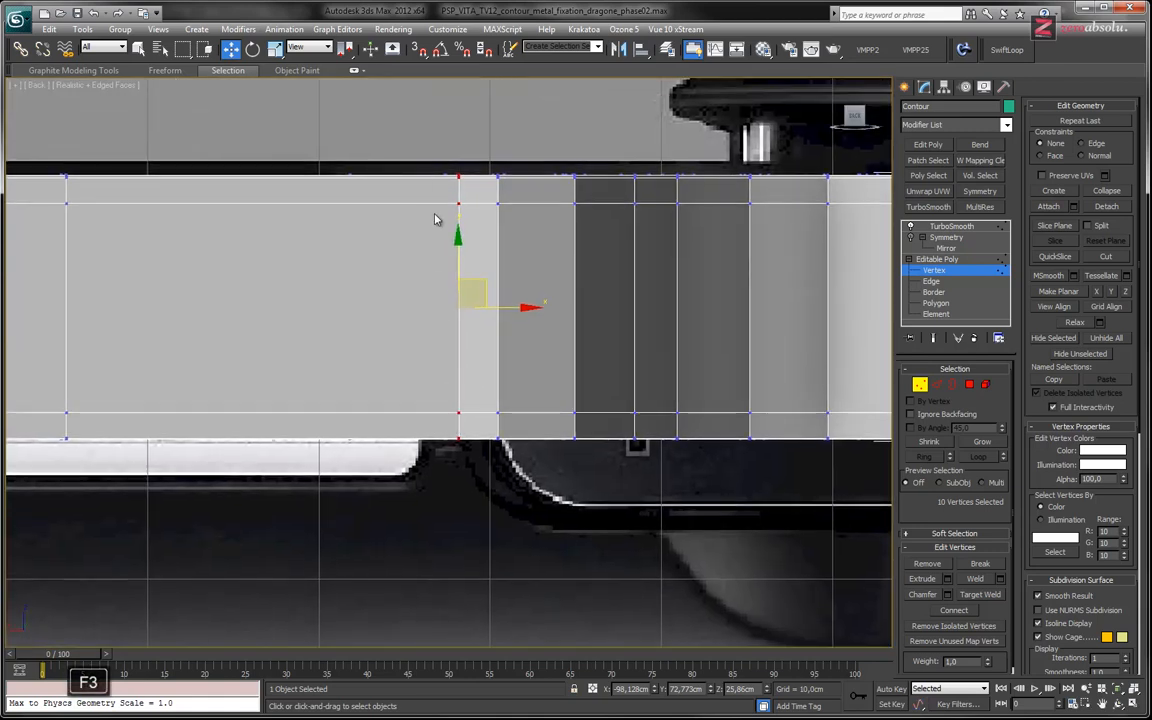
- Add a vertical SwiftLoop to the contour, just beyond the vertex column on the power button side
left_click(1003, 52)
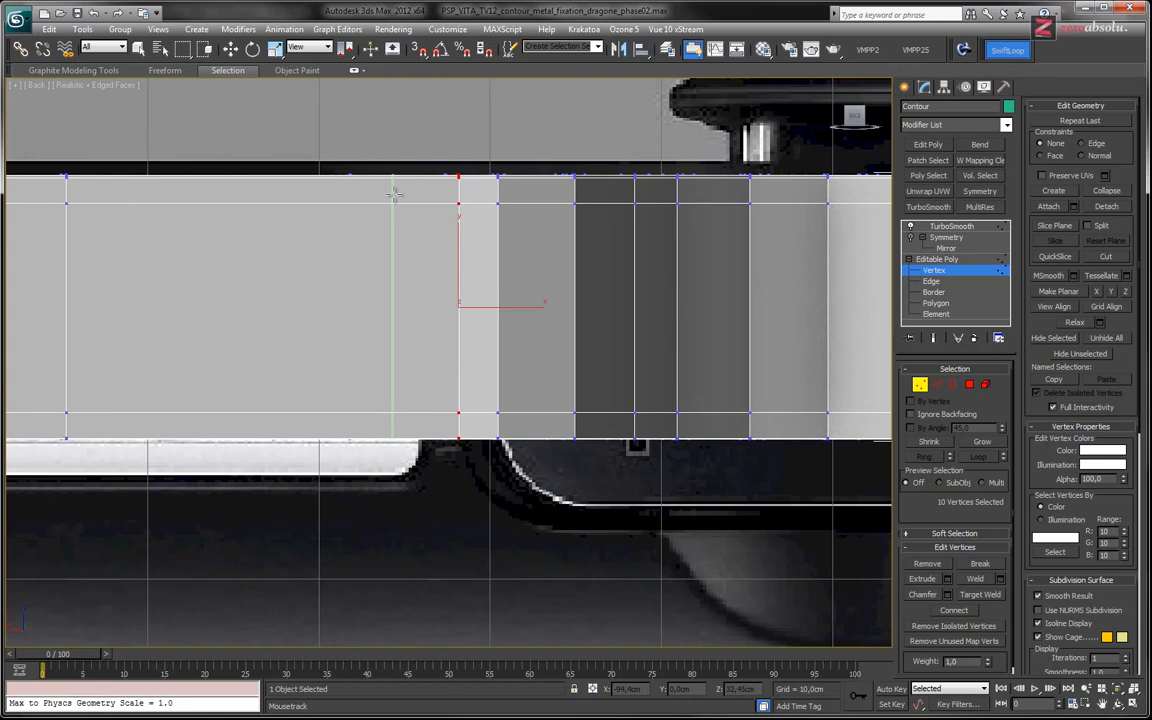
left_click(388, 189)
middle_click_drag(491, 356, 363, 322)
middle_click_drag(701, 351, 528, 341)
scroll(532, 338, "down", 2)
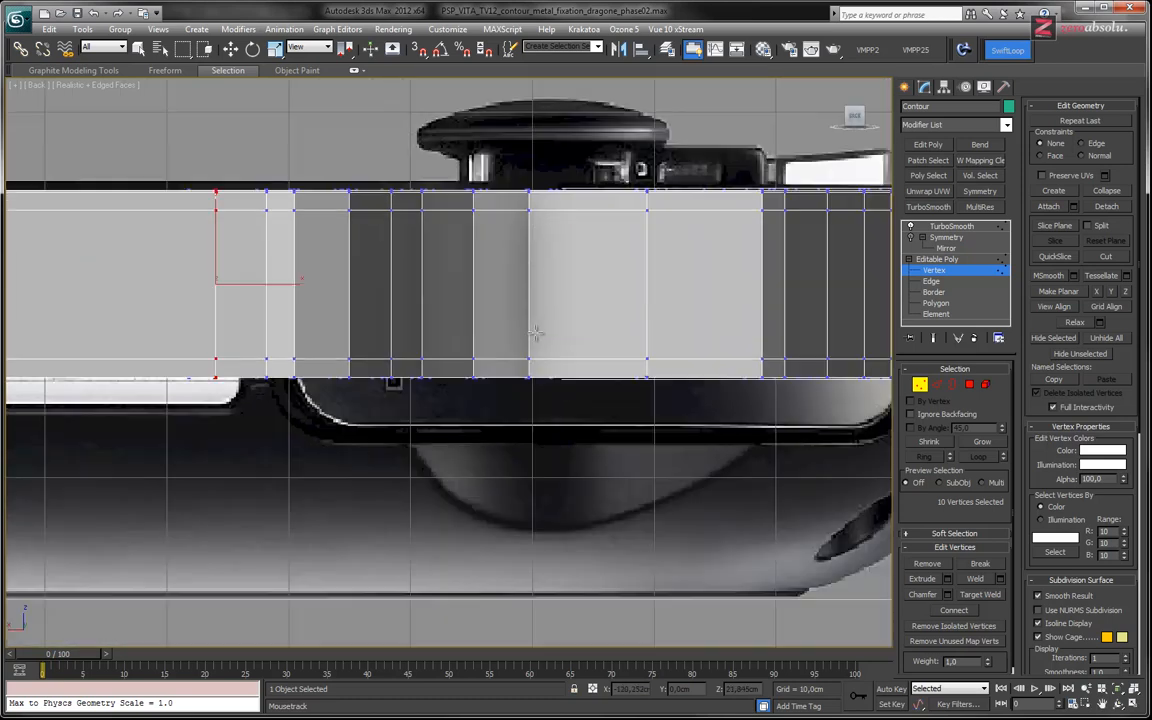
middle_click_drag(609, 339, 514, 344)
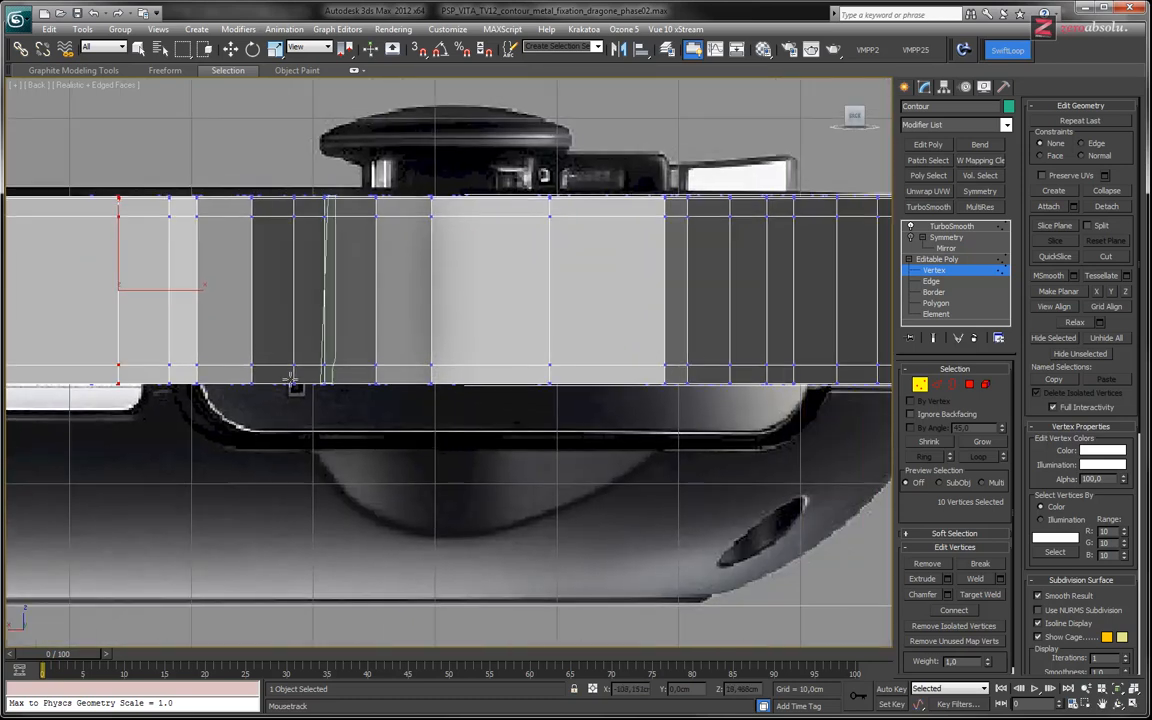
- Select the contour's lower vertices along the shoulder button, leaving out those on the opposite side of the console
key("w")
left_click_drag(263, 388, 812, 401)
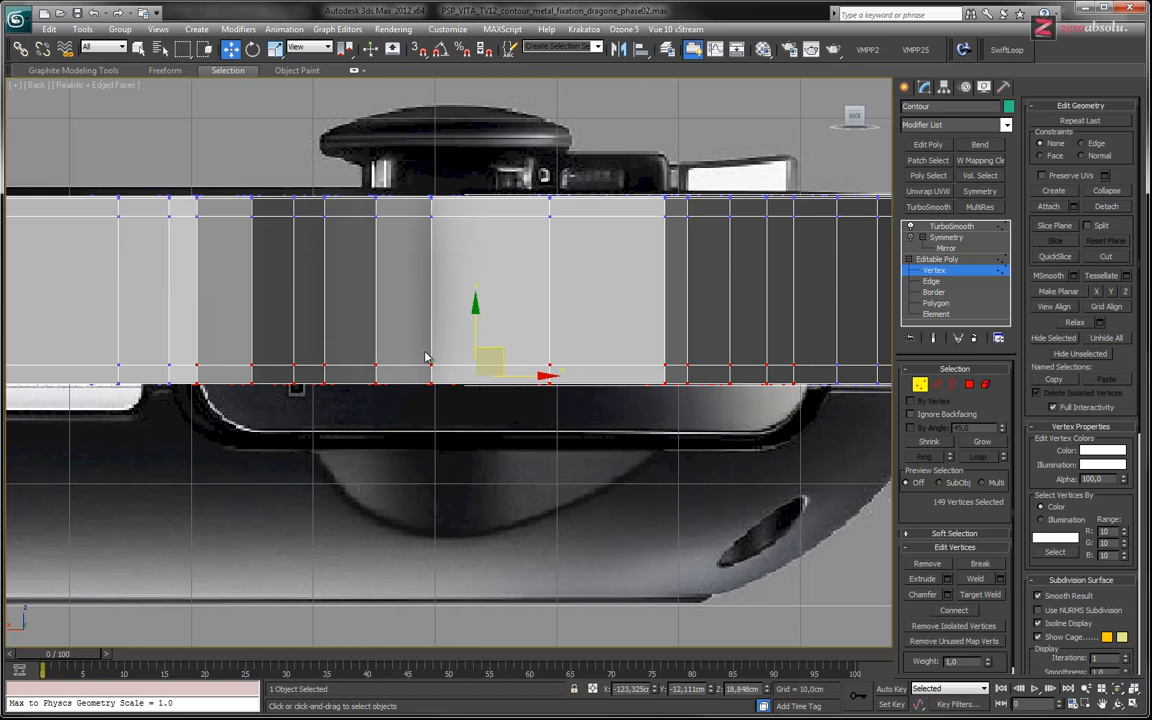
middle_click_drag(530, 275, 531, 292, "alt")
scroll(531, 292, "down", 5)
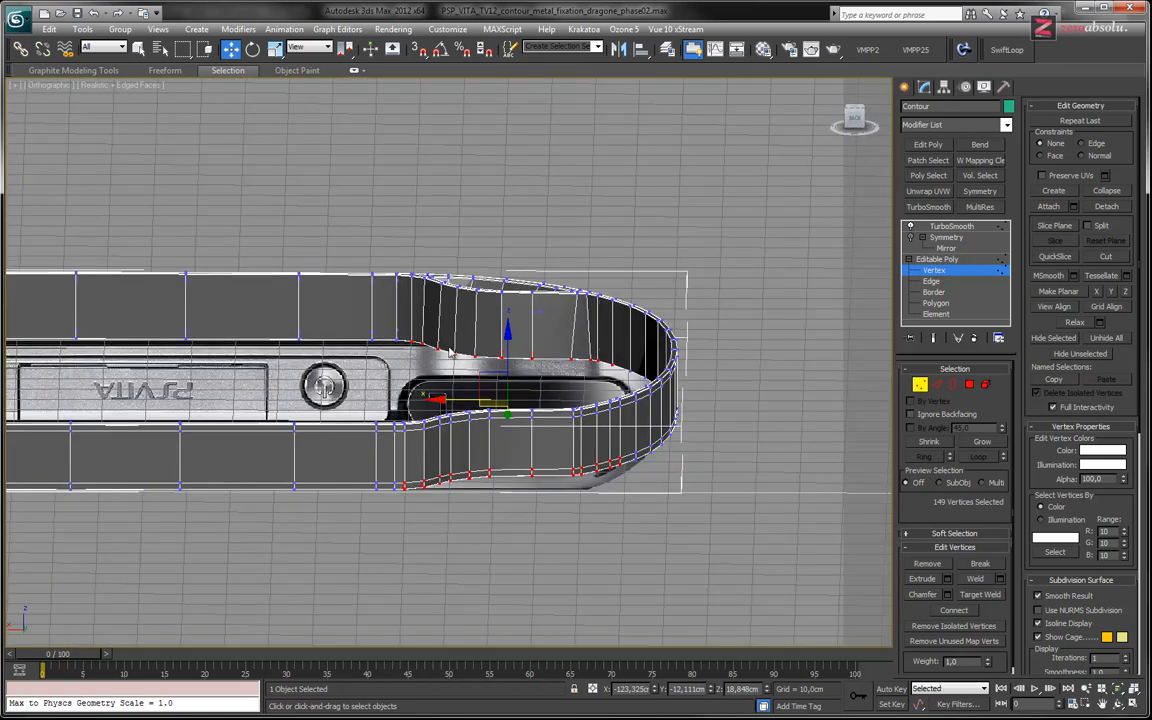
key("F3")
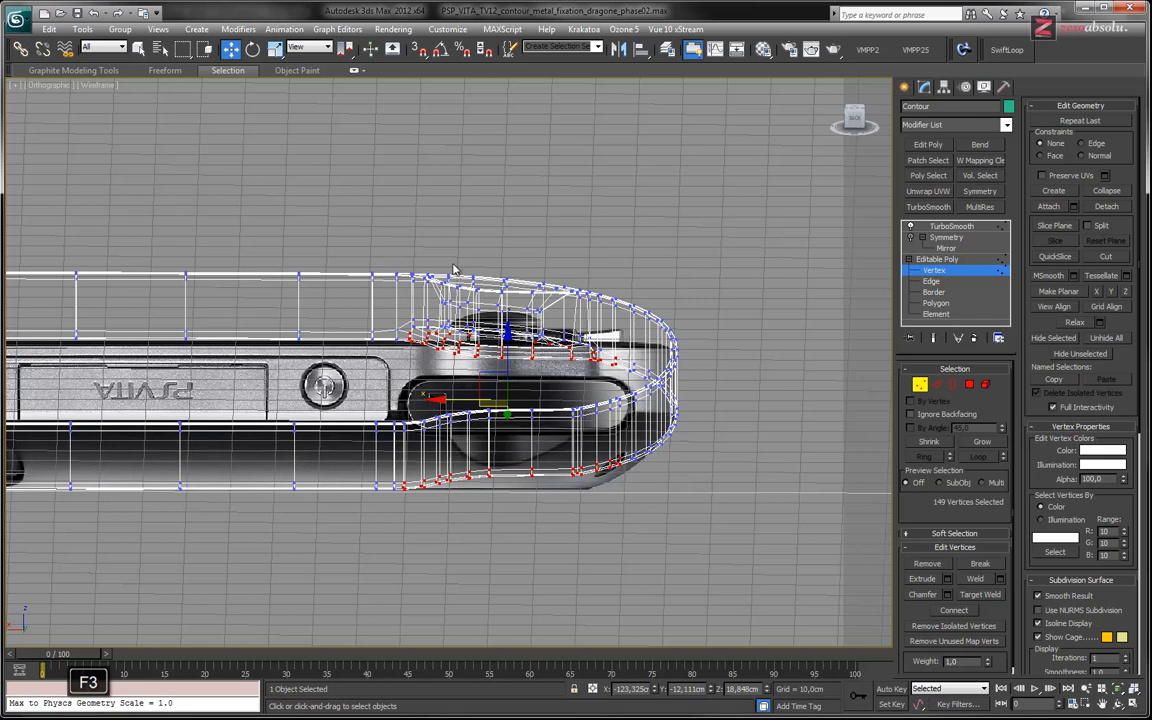
left_click(141, 50)
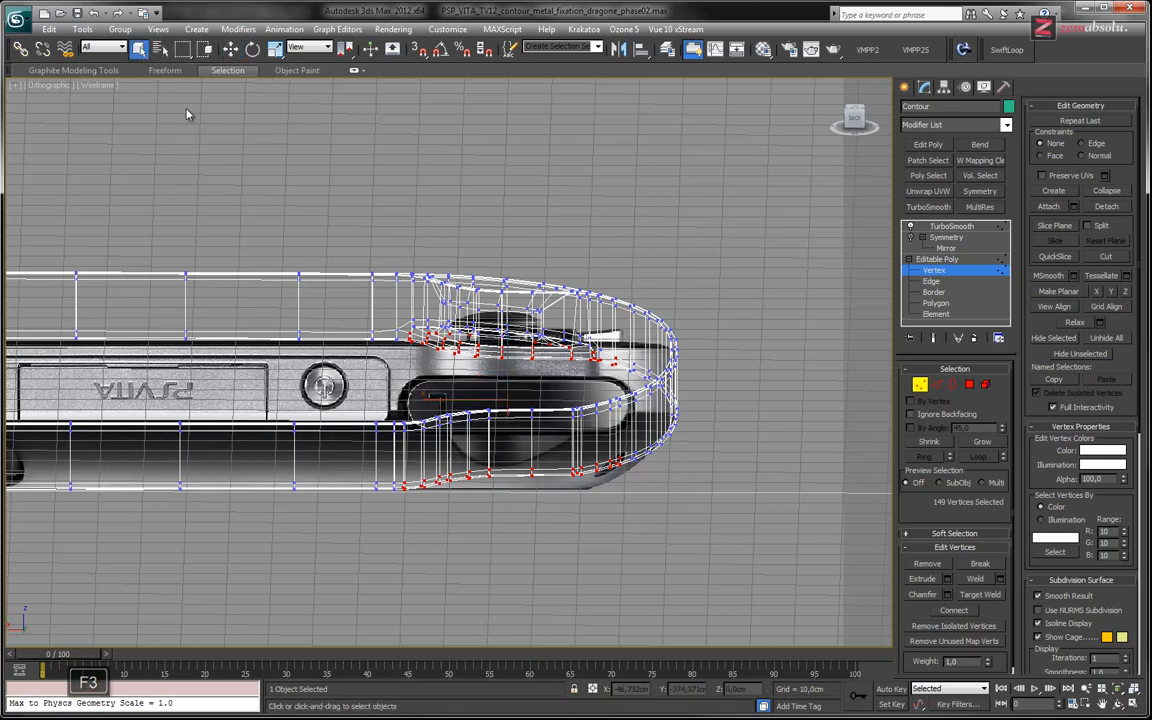
left_click_drag(363, 291, 685, 390)
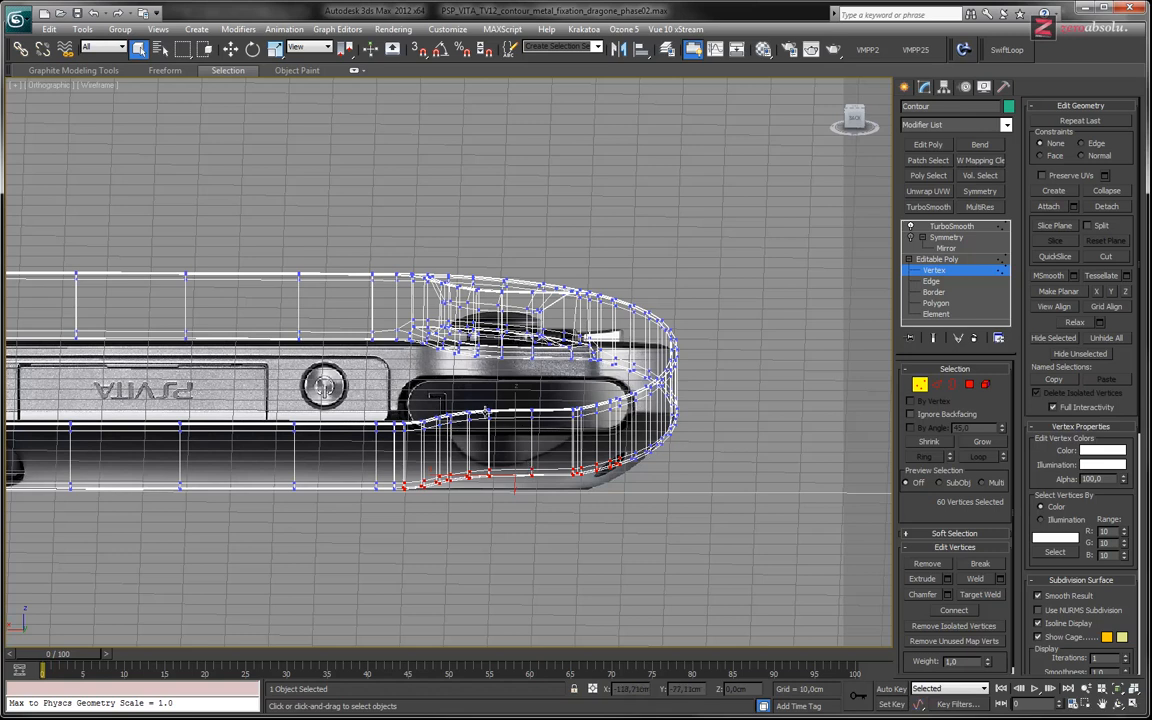
- Raise the selected lower vertices in the Back view until they line up with the upper edge of the shoulder button
scroll(502, 381, "up", 2)
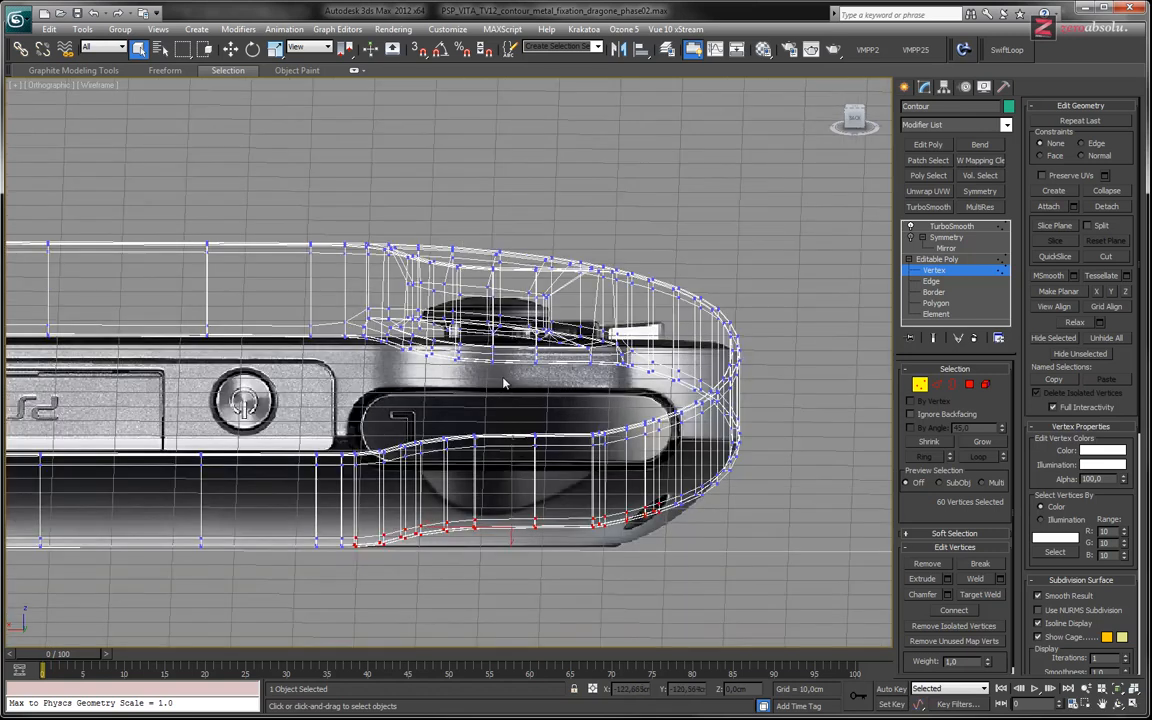
scroll(503, 382, "up", 3)
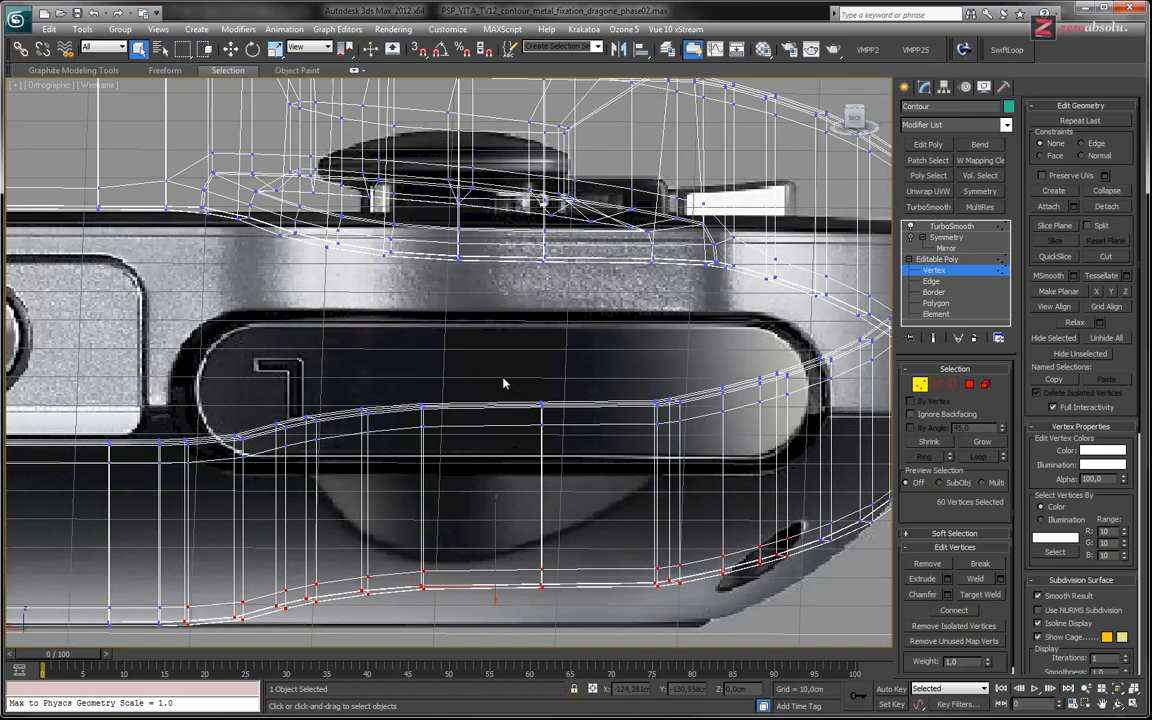
key("k")
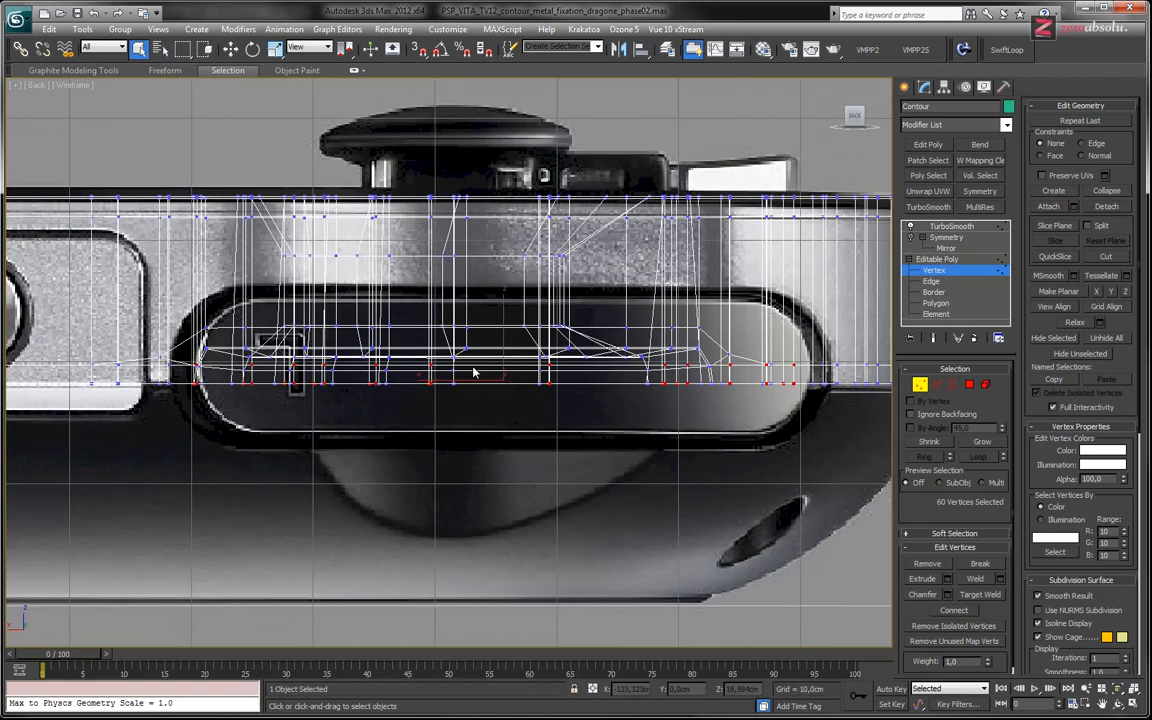
key("w")
left_click_drag(504, 332, 507, 235)
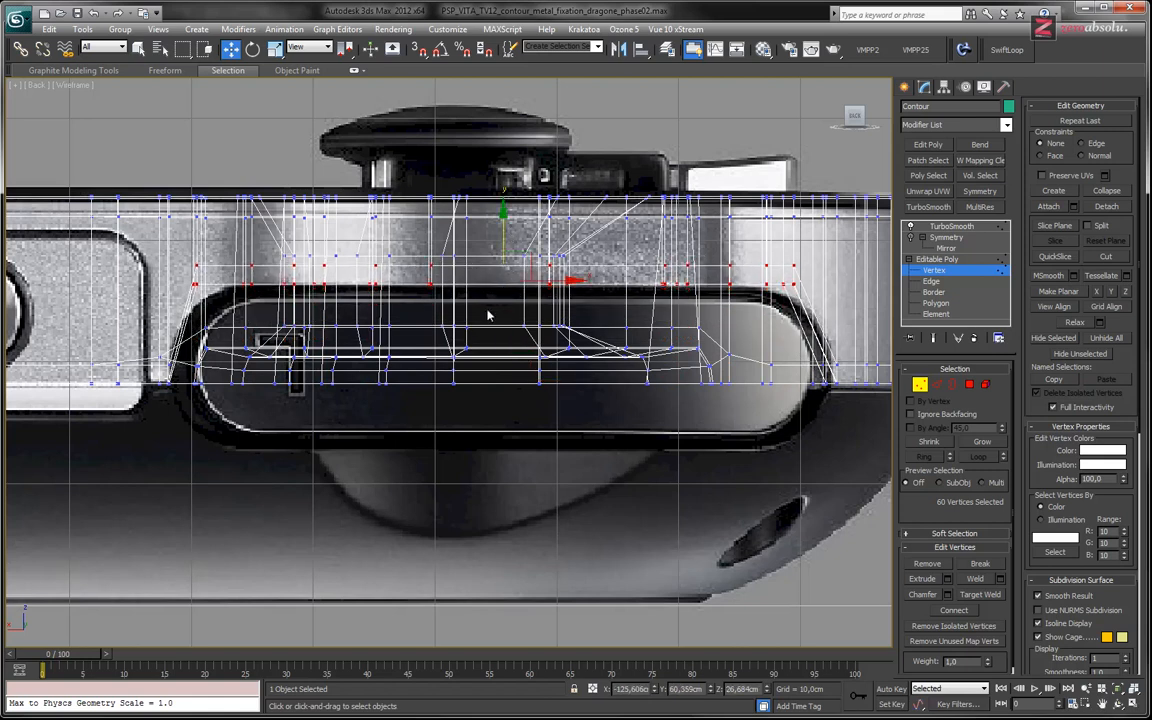
middle_click_drag(728, 338, 633, 359)
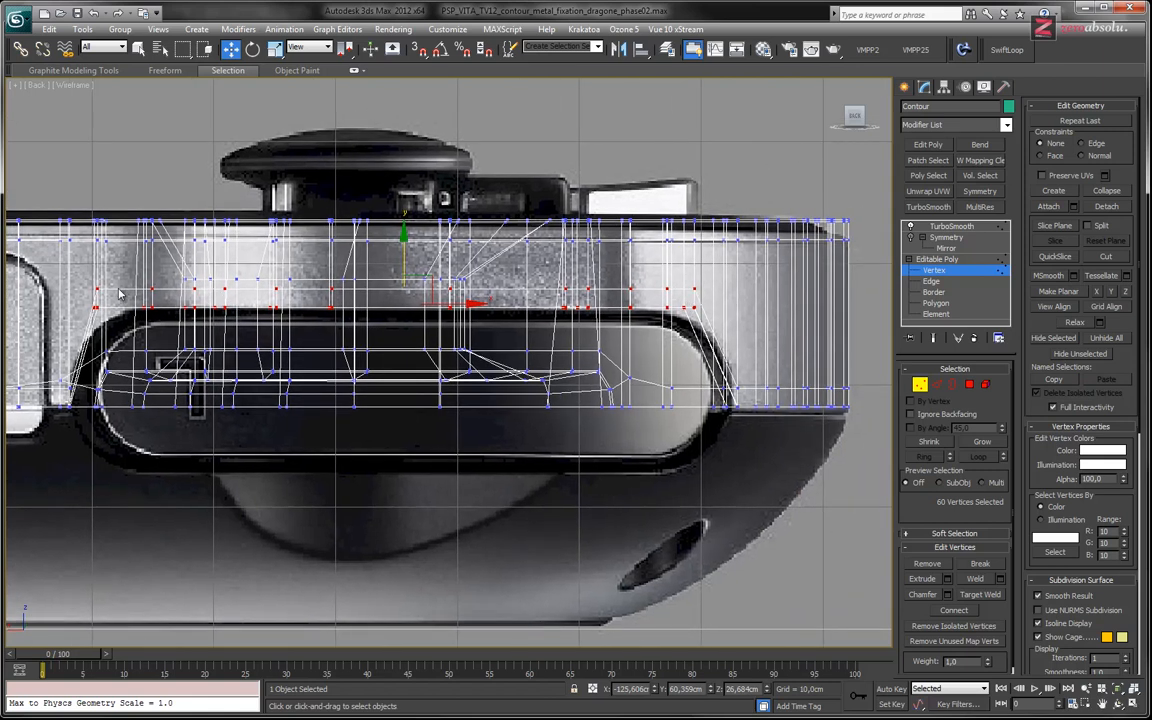
middle_click_drag(148, 318, 288, 338)
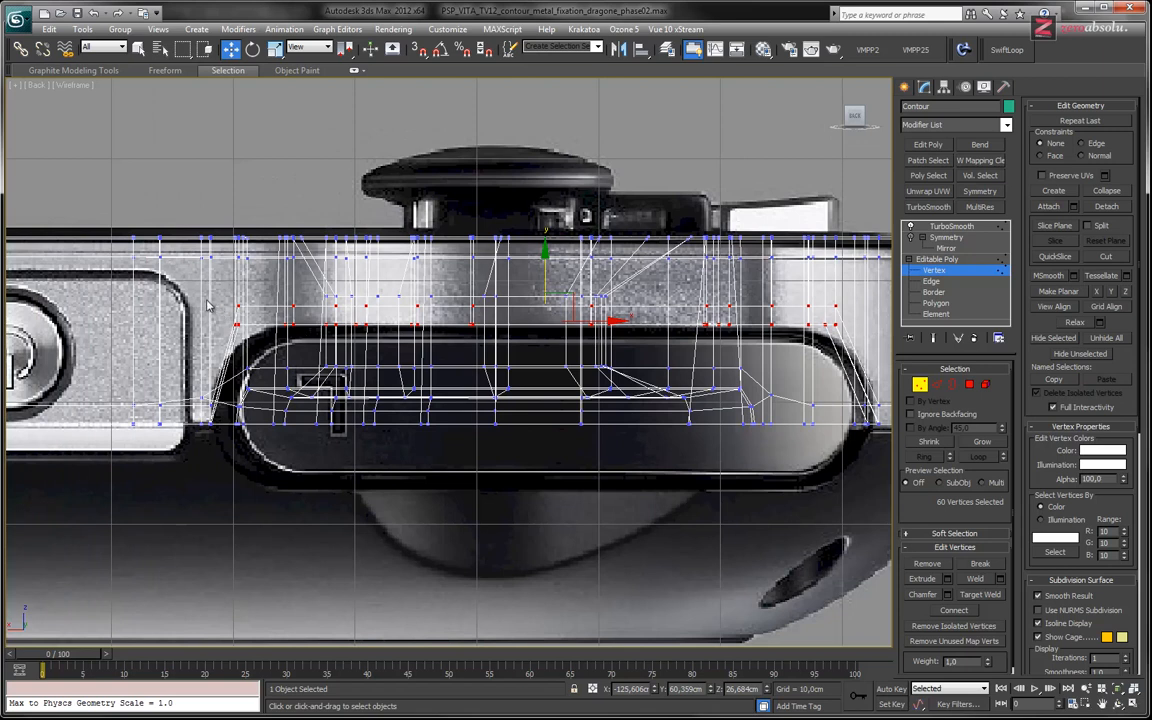
- Lower the end vertices at the shoulder button's outer corner so the contour follows its rounded outline
left_click_drag(252, 335, 239, 294)
middle_click_drag(840, 321, 632, 333)
left_click_drag(610, 306, 636, 349)
scroll(635, 345, "up", 3)
scroll(635, 345, "up", 2)
left_click_drag(604, 265, 606, 333)
- Select the outer corner's rear vertices with those directly above them and examine how they connect from an orbited view
left_click_drag(579, 377, 598, 340)
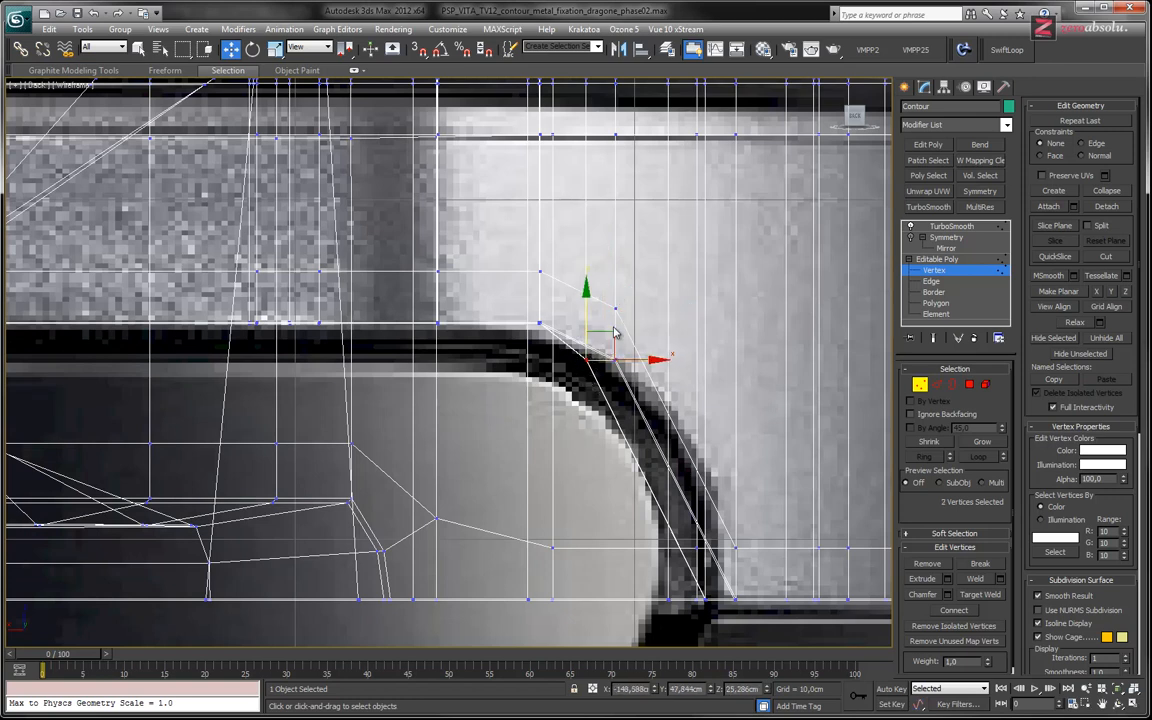
middle_click_drag(608, 318, 607, 410)
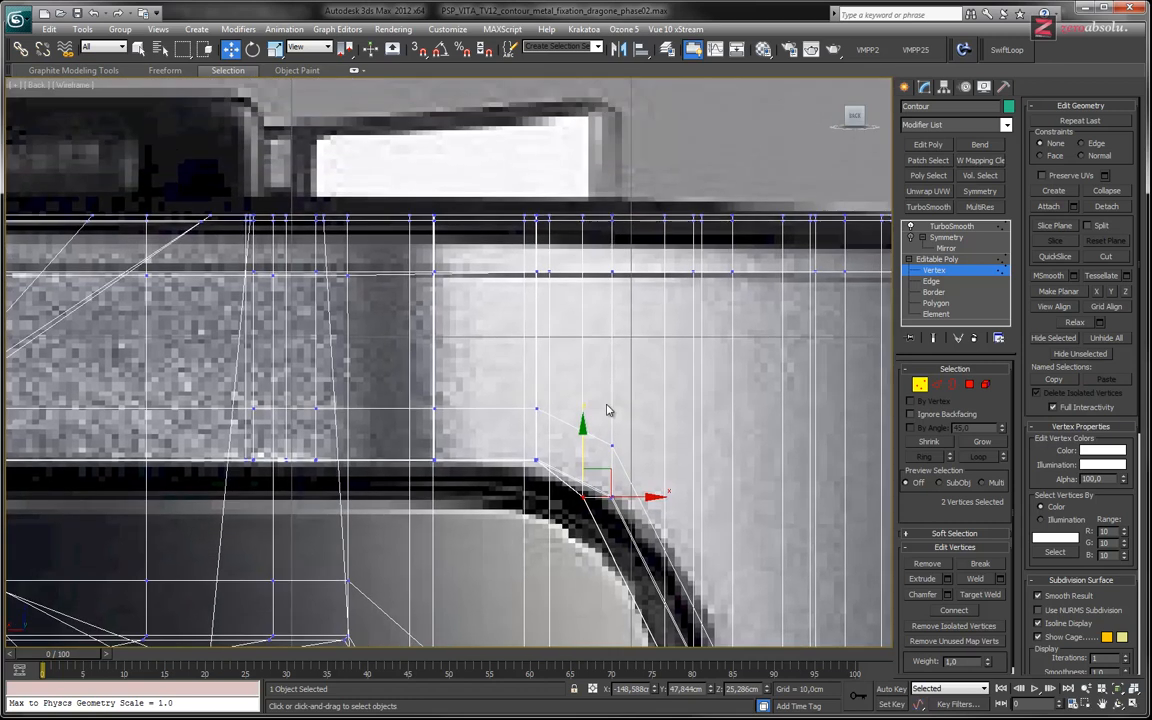
left_click_drag(578, 213, 590, 236, "ctrl")
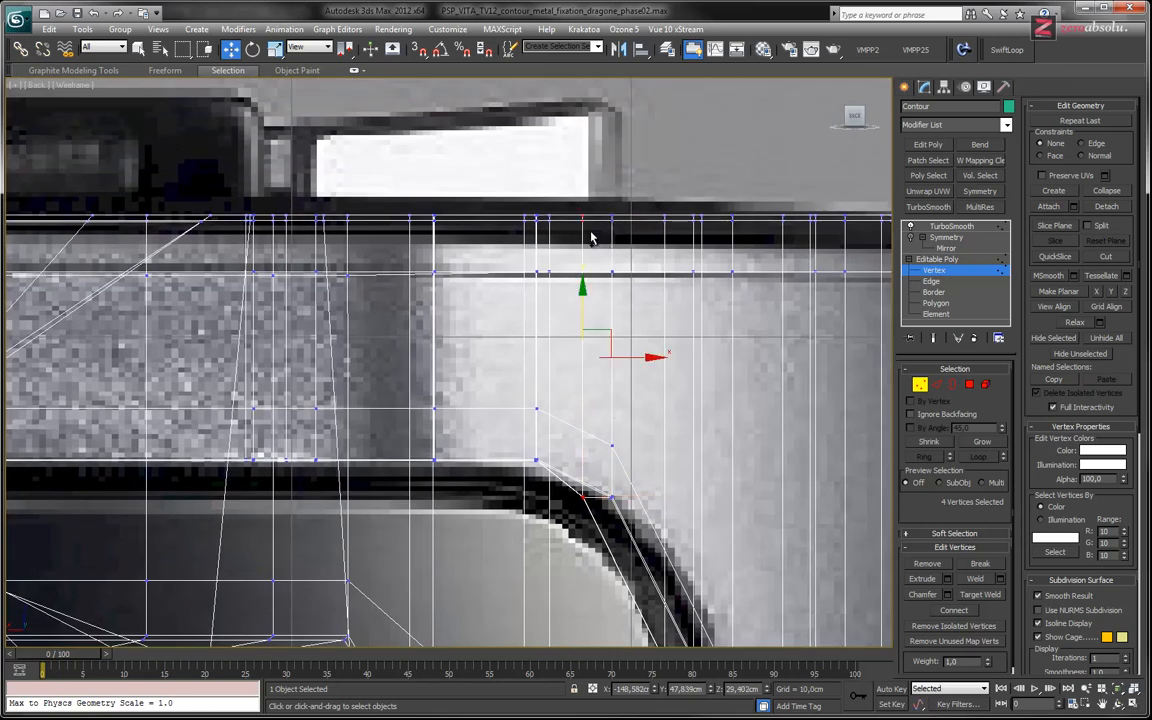
scroll(604, 441, "down", 5)
middle_click_drag(591, 463, 578, 517, "alt")
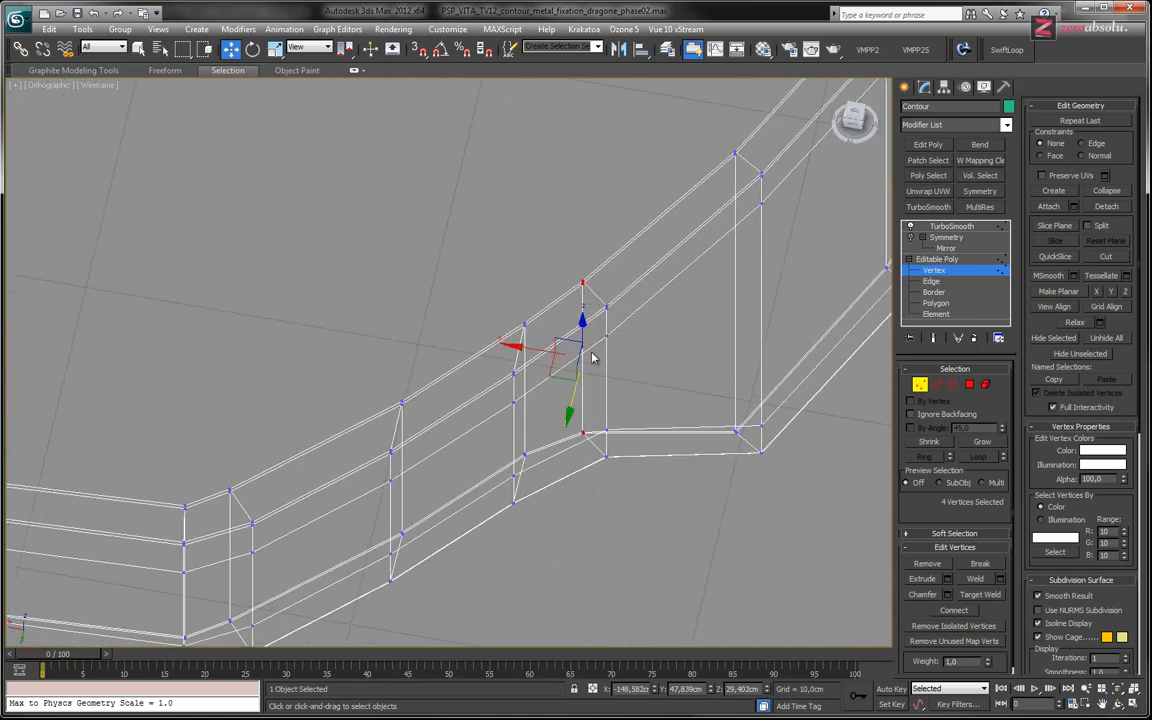
middle_click_drag(625, 271, 536, 420, "alt")
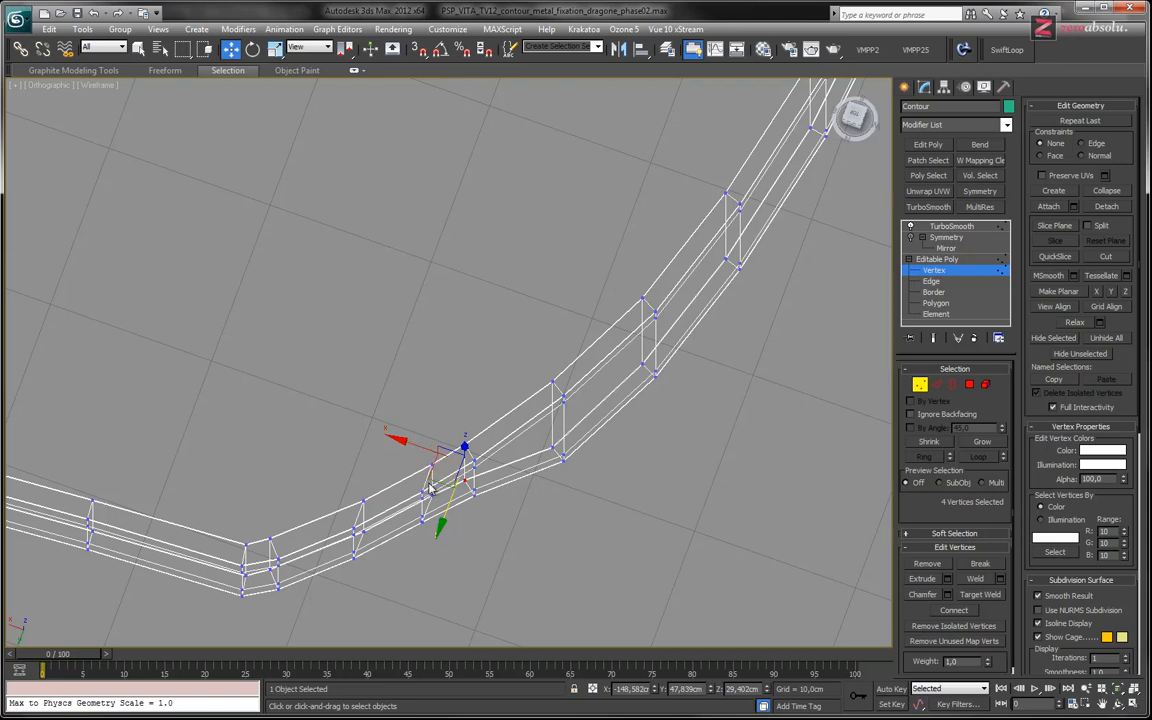
middle_click_drag(426, 481, 466, 453)
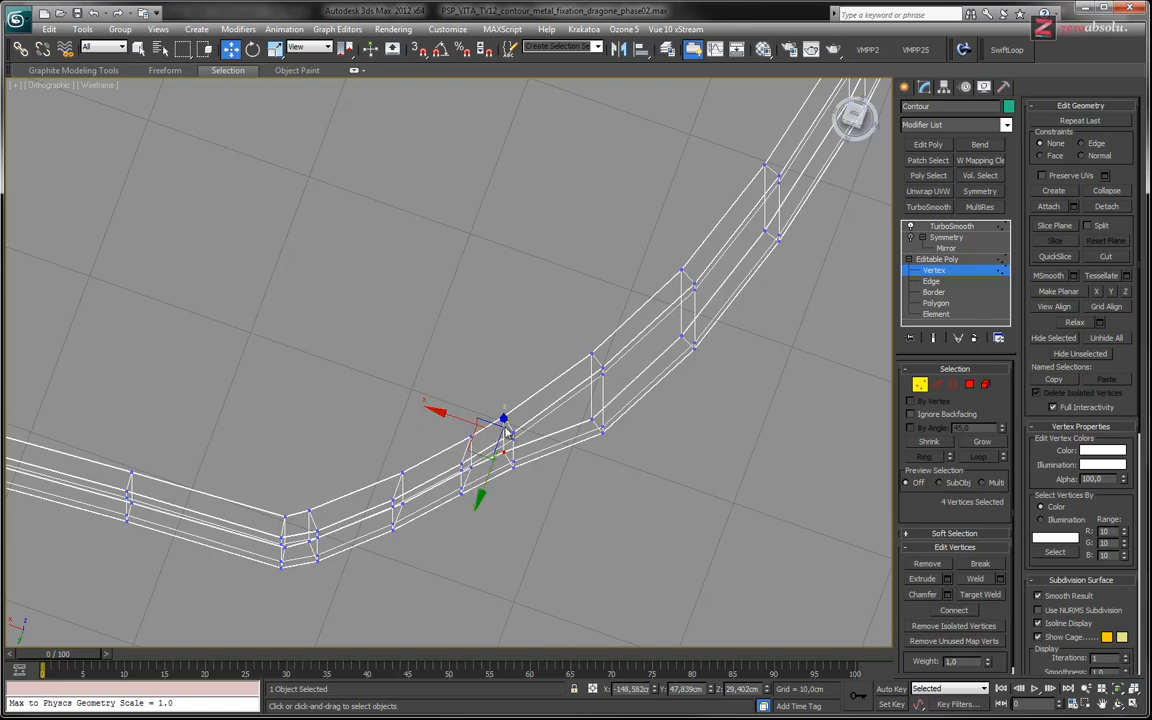
- Show all four viewports and slightly lower the vertices at the shoulder button's corner in the Left view
key("alt+w")
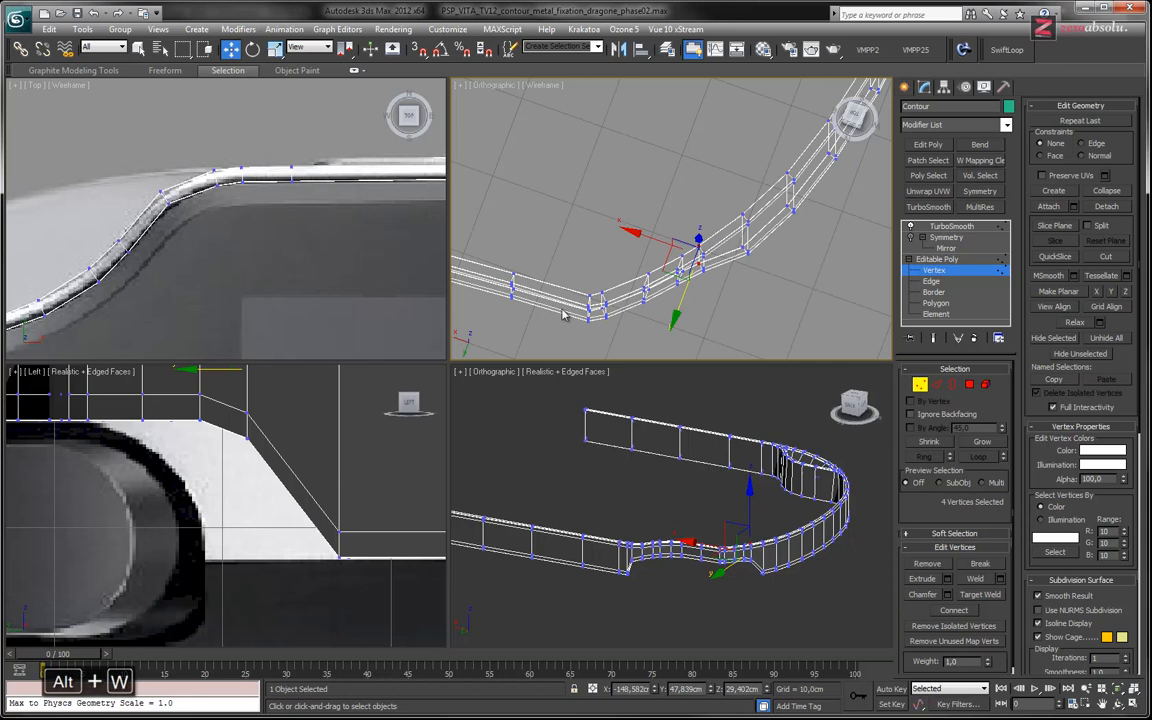
scroll(262, 452, "down", 5)
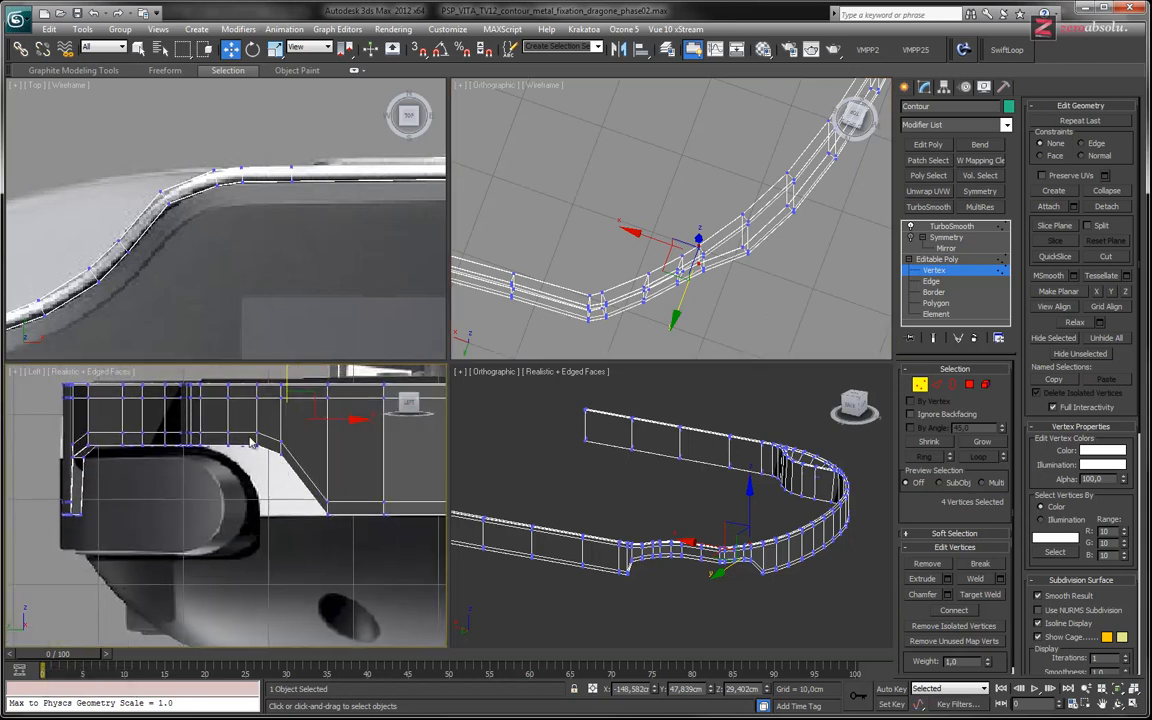
middle_click_drag(327, 464, 159, 475)
scroll(281, 453, "down", 3)
middle_click_drag(258, 464, 210, 446)
scroll(260, 439, "down", 2)
middle_click_drag(184, 402, 210, 392)
scroll(170, 429, "up", 2)
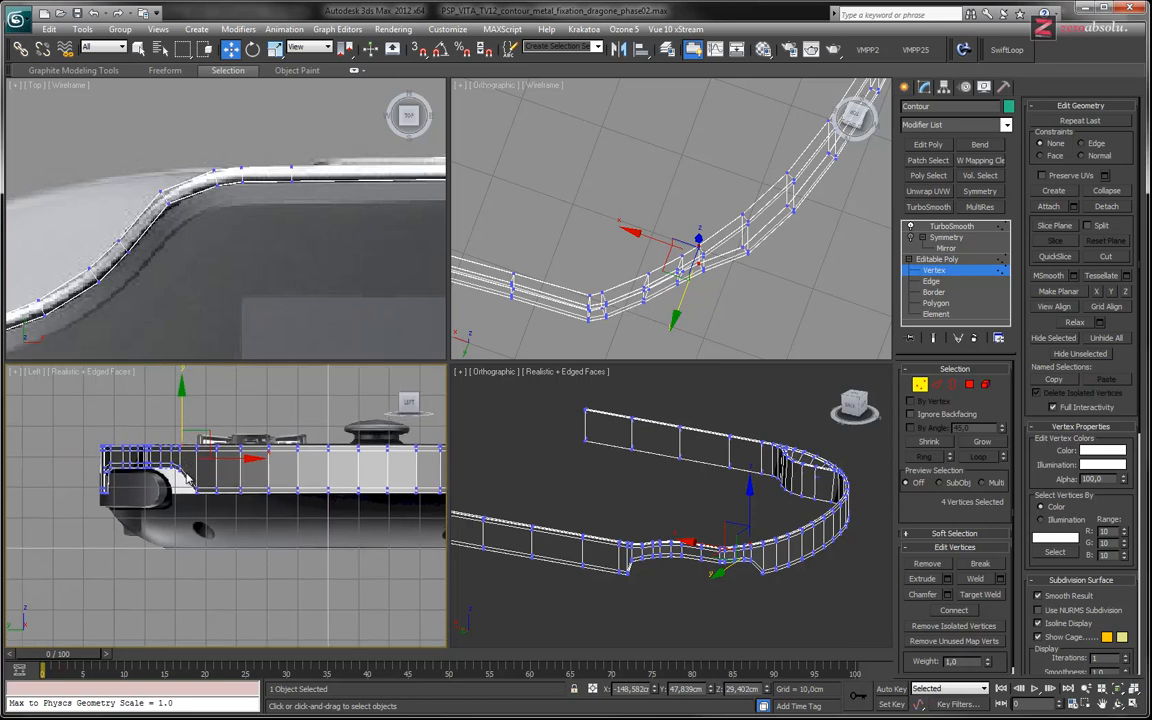
scroll(171, 431, "up", 4)
middle_click_drag(194, 469, 264, 494)
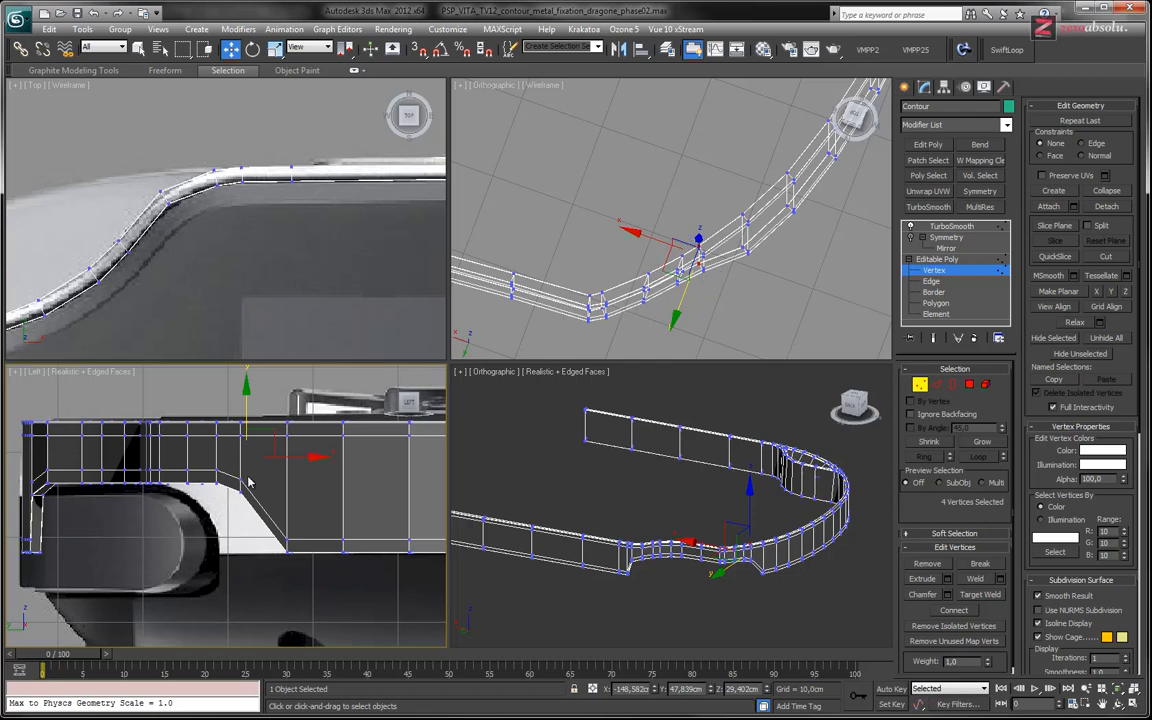
left_click_drag(229, 464, 252, 509)
mouse_move(241, 440)
left_mouse_down()
mouse_move(241, 502)
mouse_move(240, 451)
left_mouse_up()
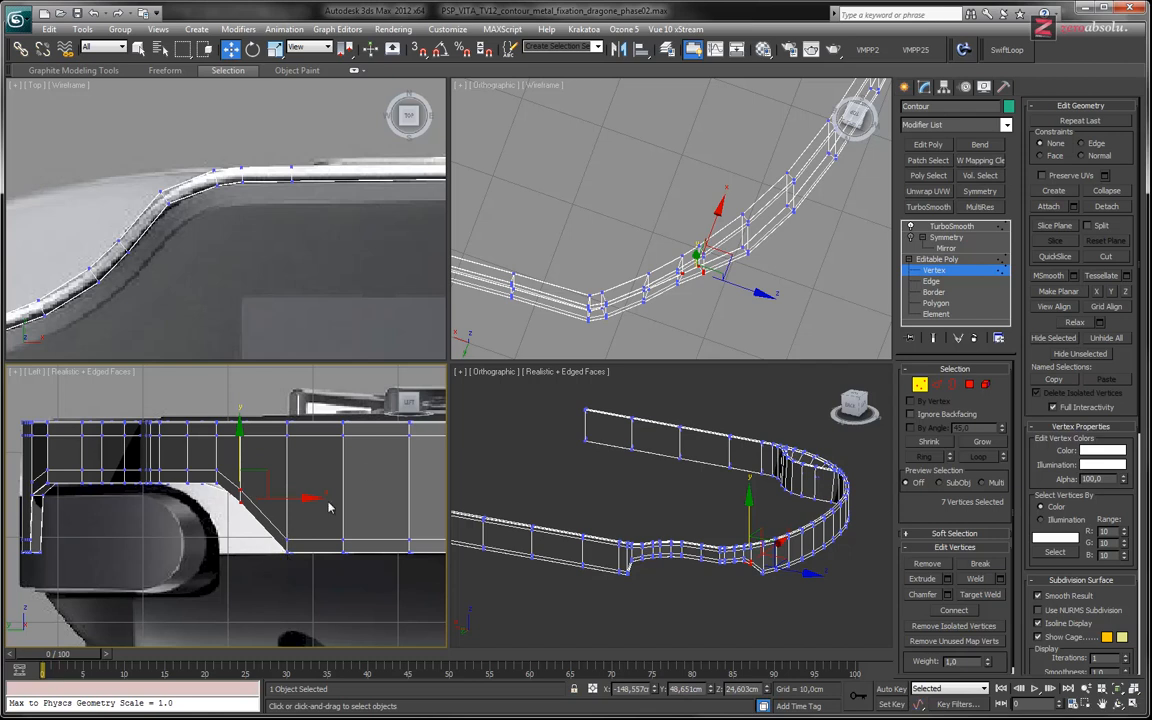
- Switch the wireframe orthographic viewport to the Back view and examine the contour at the shoulder button's outer corner
middle_click_drag(674, 216, 688, 243, "alt")
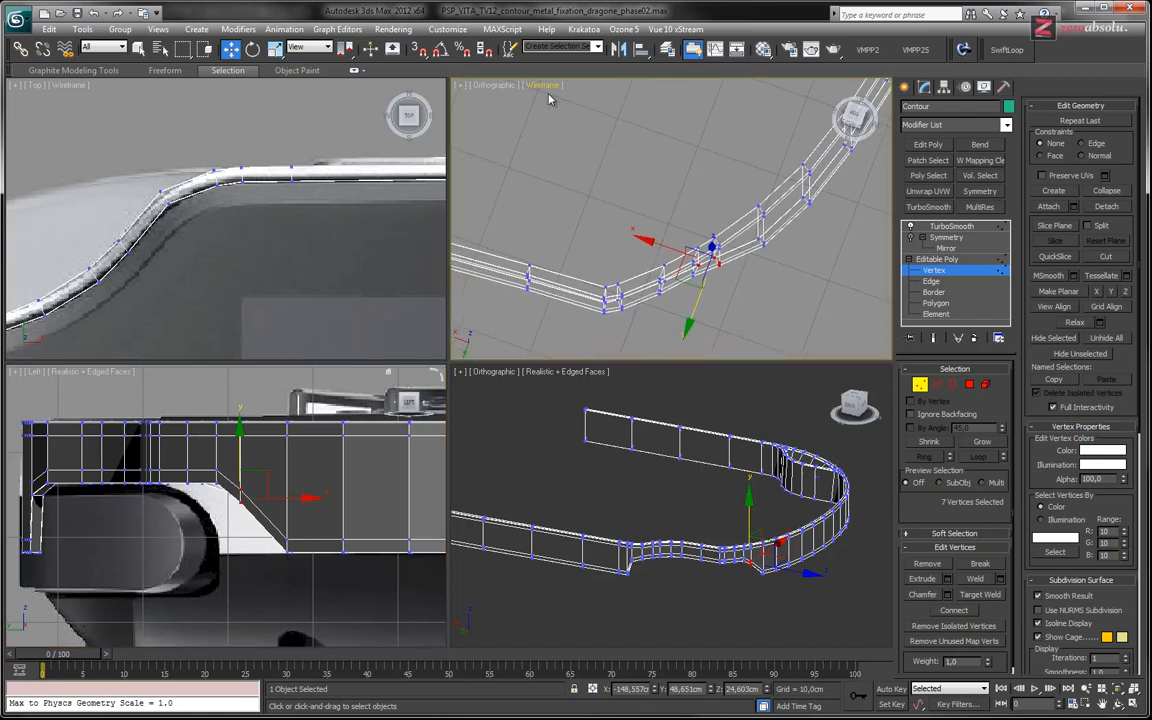
left_click(500, 90)
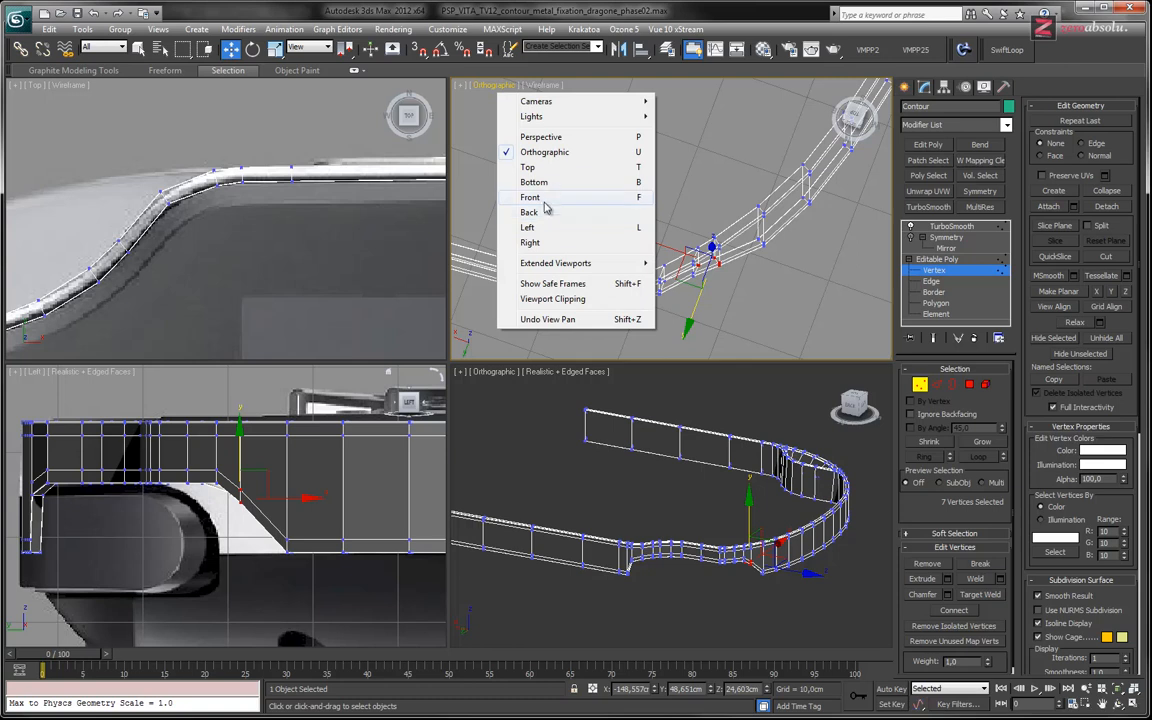
left_click(545, 212)
scroll(700, 235, "up", 8)
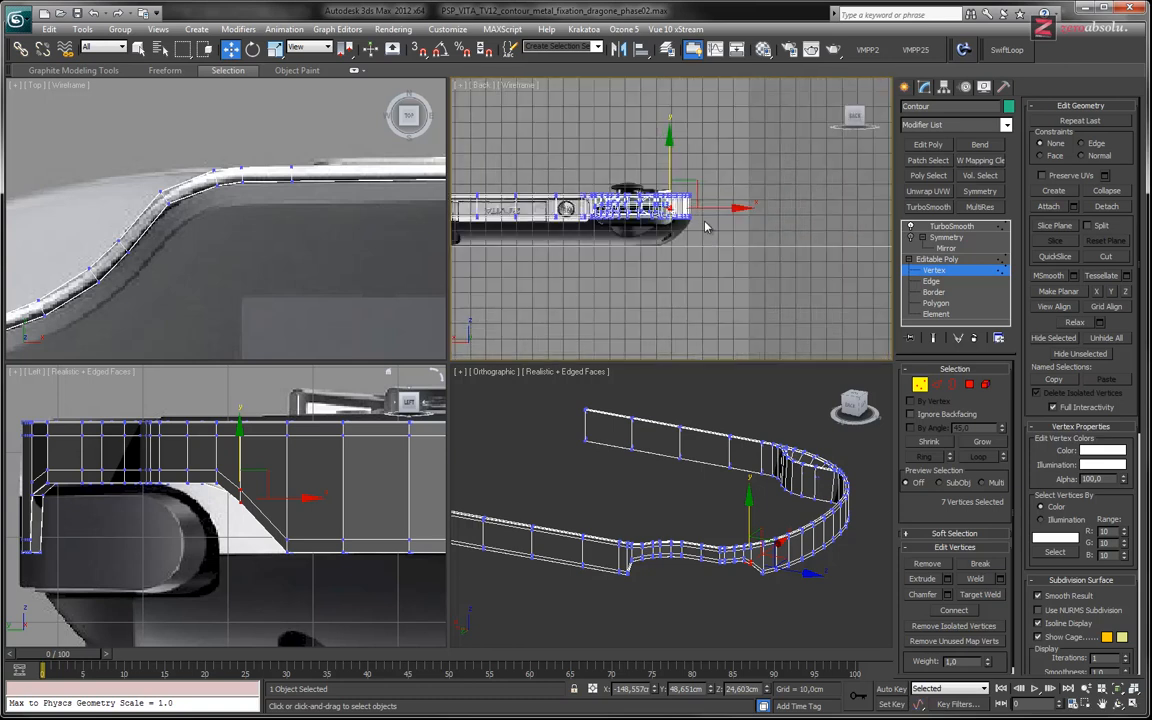
middle_click_drag(628, 232, 652, 263)
scroll(671, 238, "up", 6)
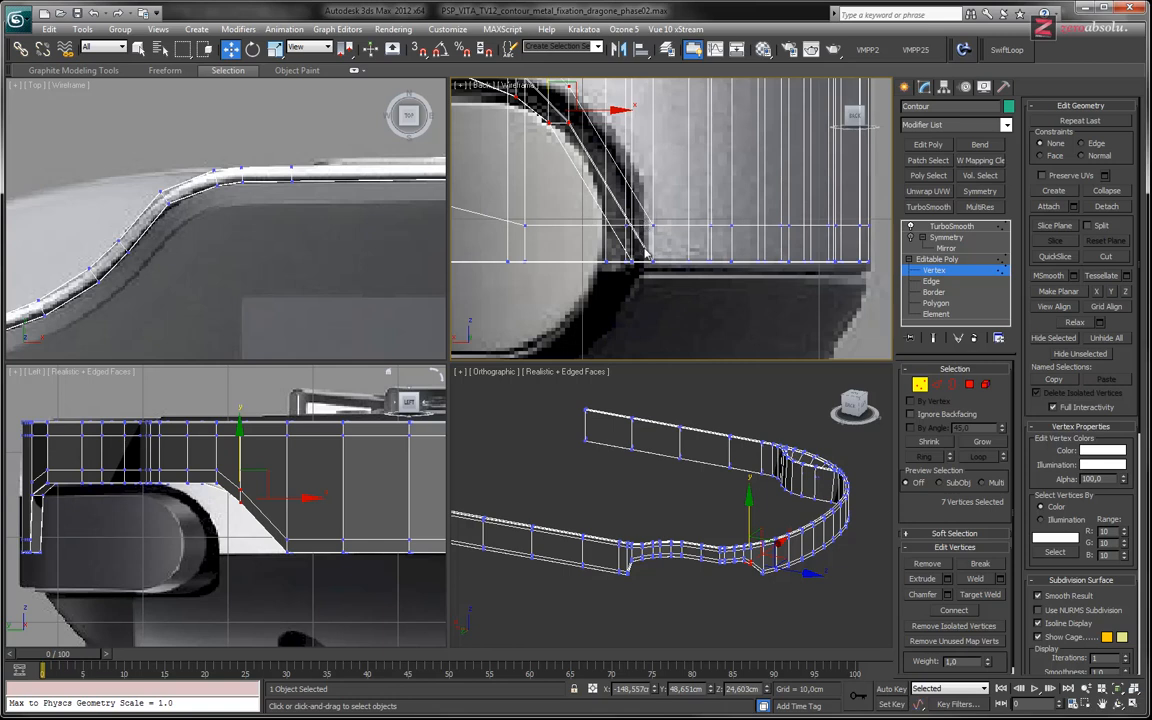
scroll(712, 260, "down", 6)
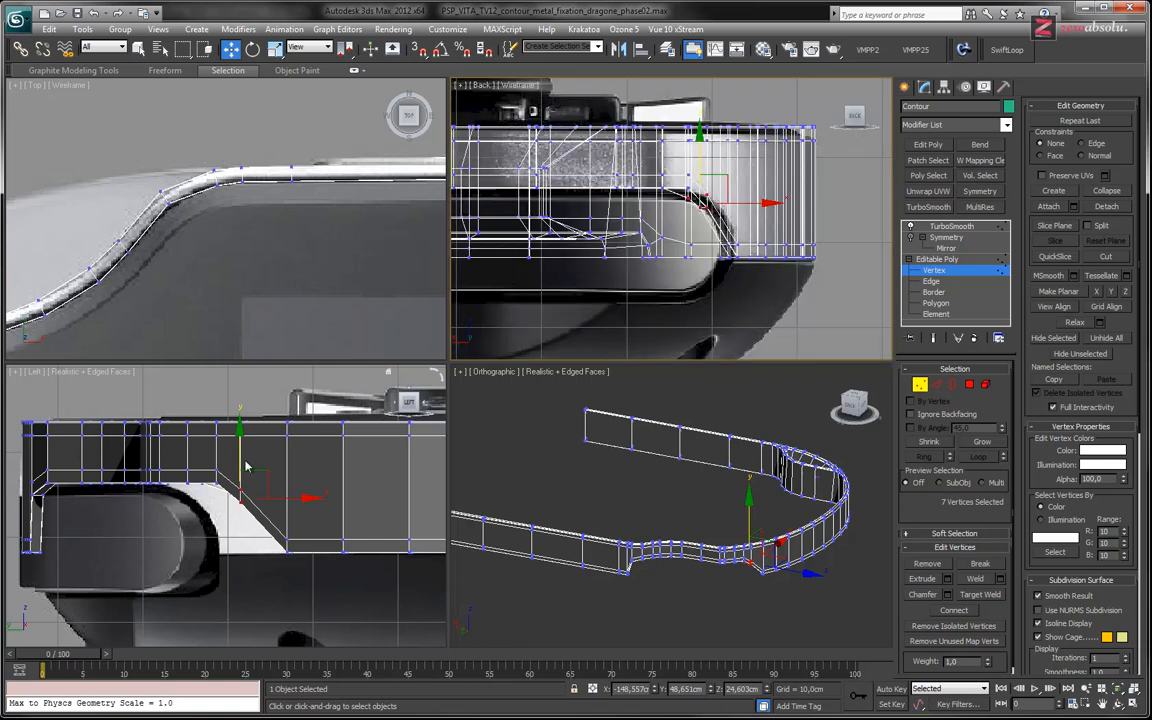
- Try to lower the selected corner vertices in the Left view
middle_click_drag(247, 466, 244, 437)
left_click_drag(240, 428, 249, 480)
key("ctrl+z")
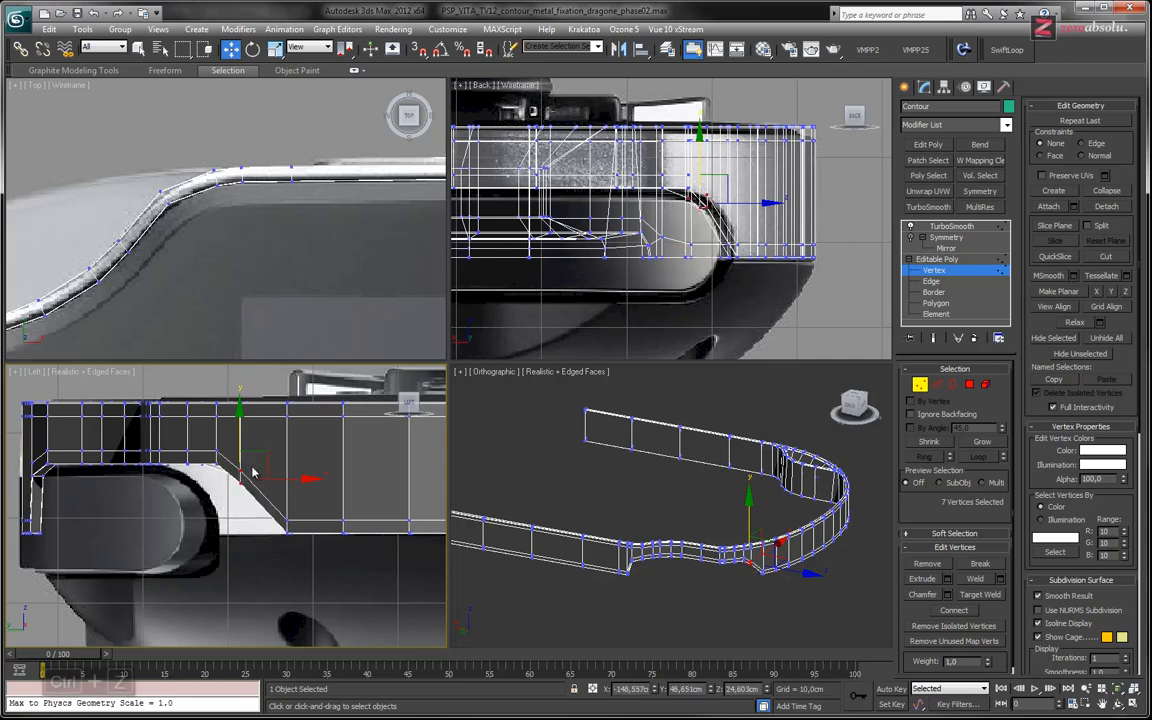
- Display the Left view as wireframe and try to shift the corner vertices along the contour in the Top view
scroll(249, 478, "up", 5)
key("F3")
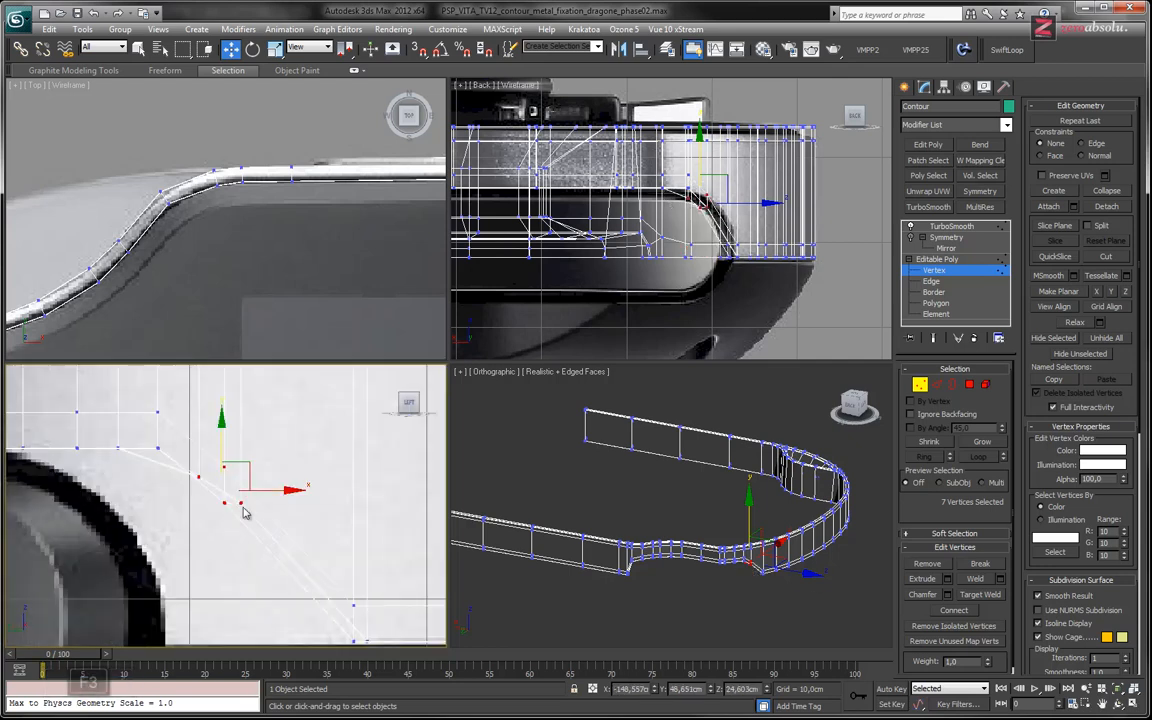
scroll(198, 273, "down", 2)
middle_click_drag(120, 335, 339, 223)
scroll(208, 231, "up", 4)
middle_click_drag(150, 223, 232, 266)
left_click_drag(256, 226, 257, 218)
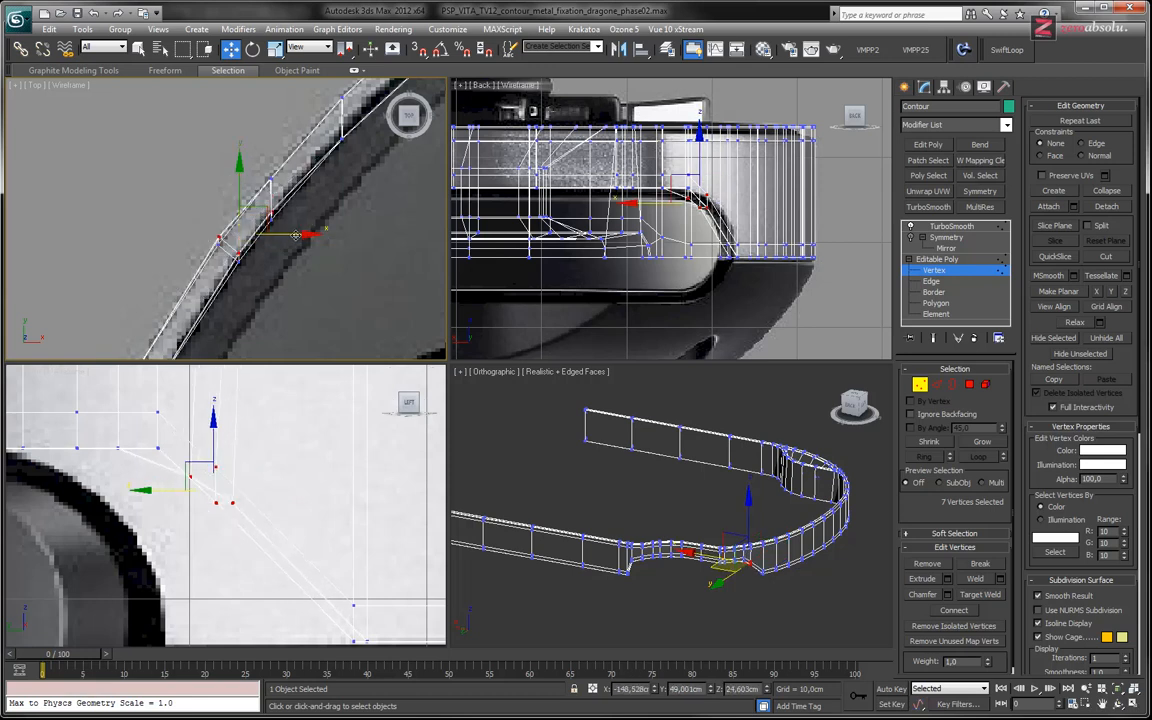
scroll(268, 212, "up", 5)
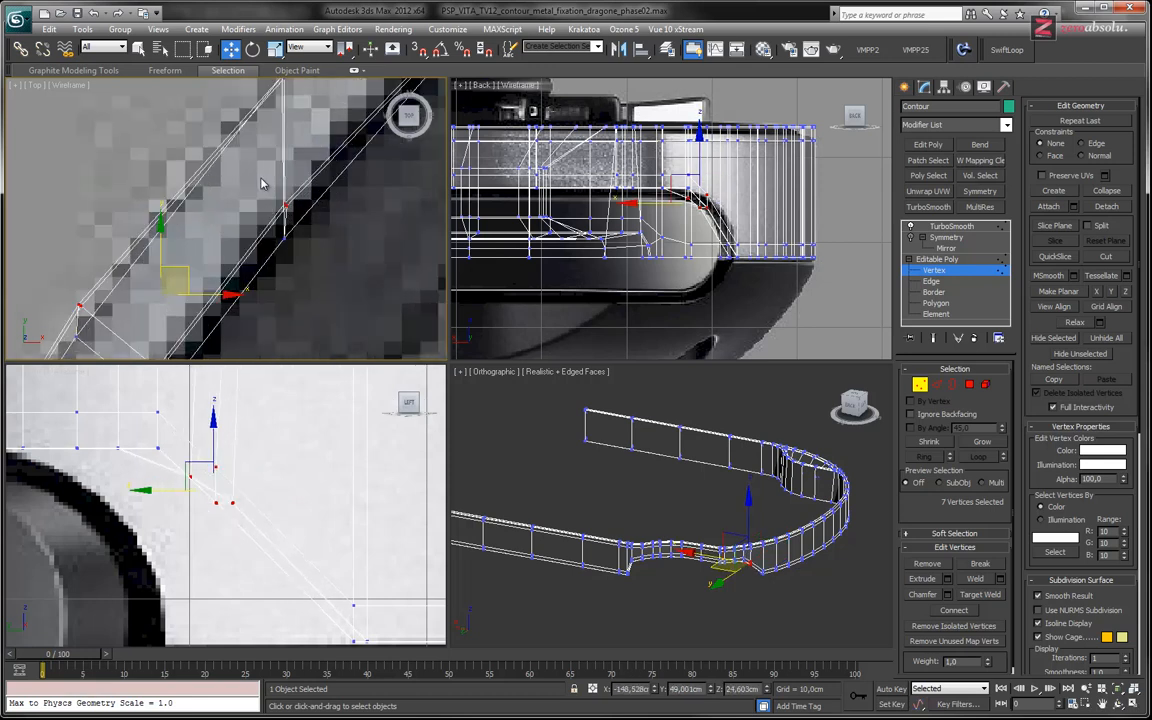
key("ctrl+z")
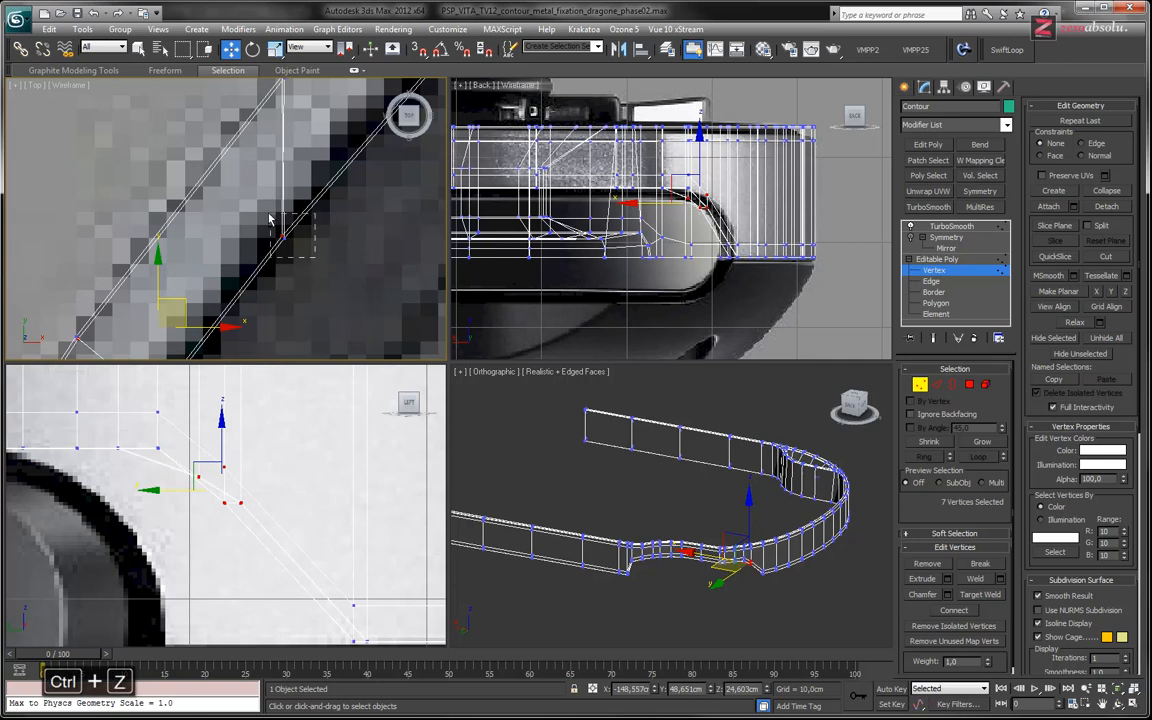
- Reduce the selection to the corner's five outermost vertices and lower them to the contour's bottom edge in the Left view, at about Z 18.5 cm
left_click_drag(268, 214, 264, 211, "alt")
middle_click_drag(224, 321, 244, 181)
middle_click_drag(233, 434, 245, 429)
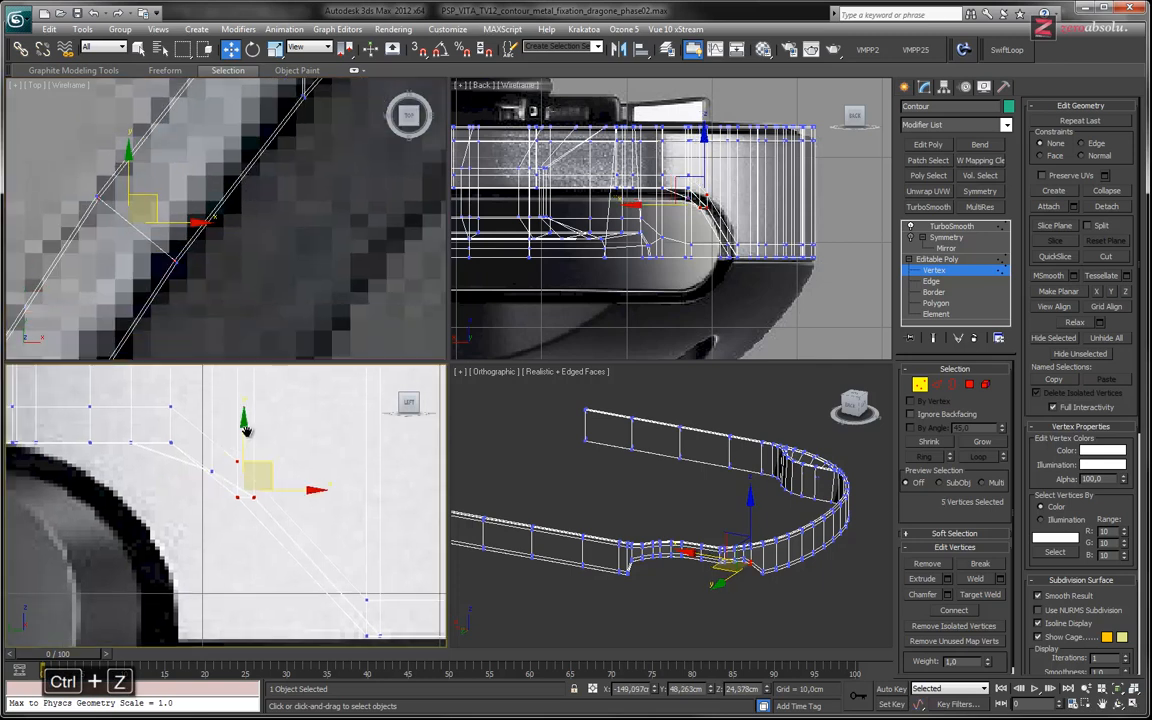
scroll(246, 432, "down", 6)
left_click_drag(248, 451, 242, 518)
scroll(258, 569, "up", 6)
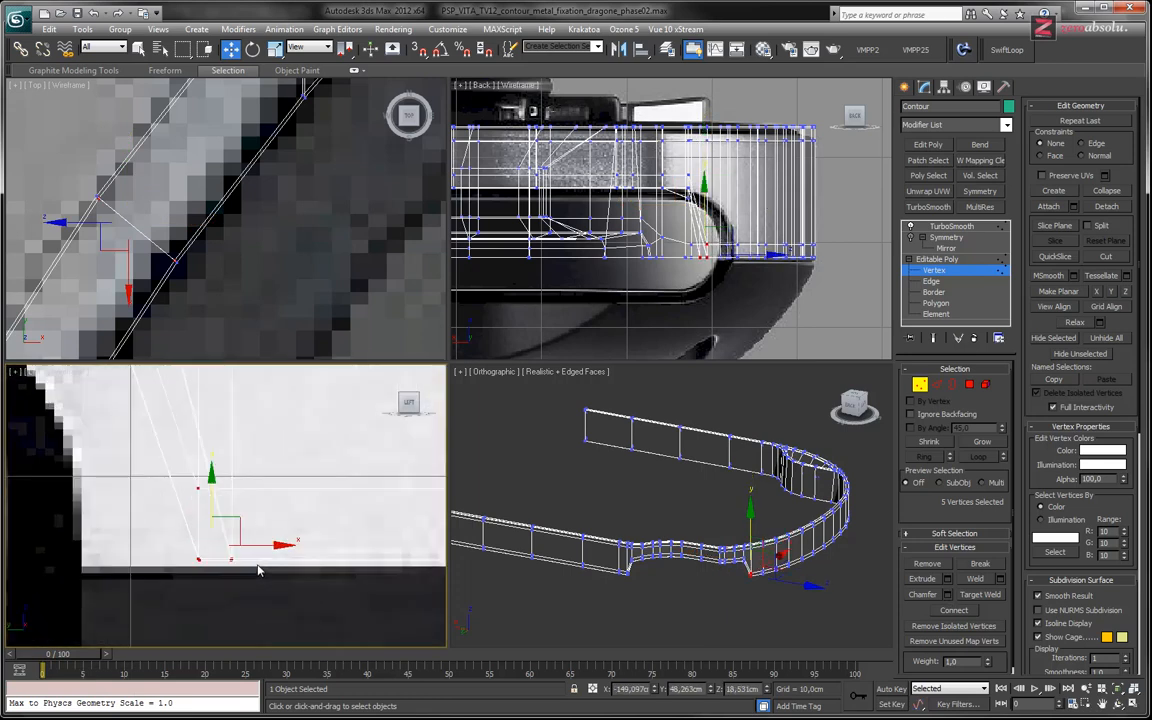
middle_click_drag(290, 529, 185, 475)
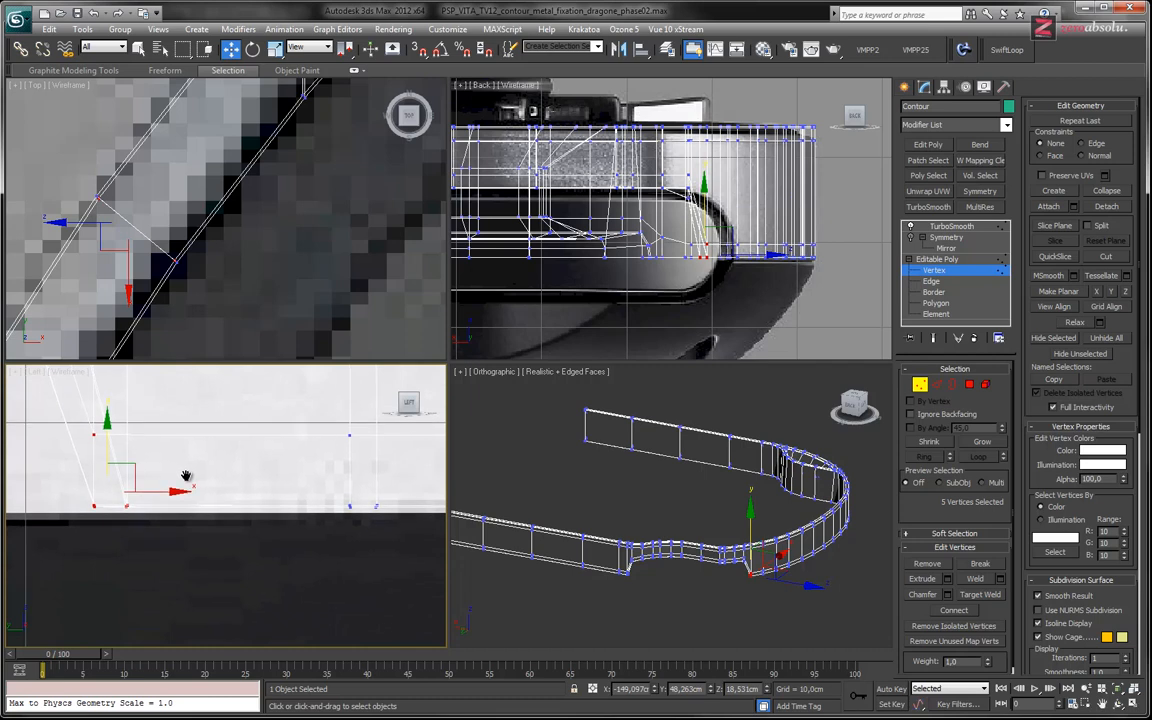
key("F3")
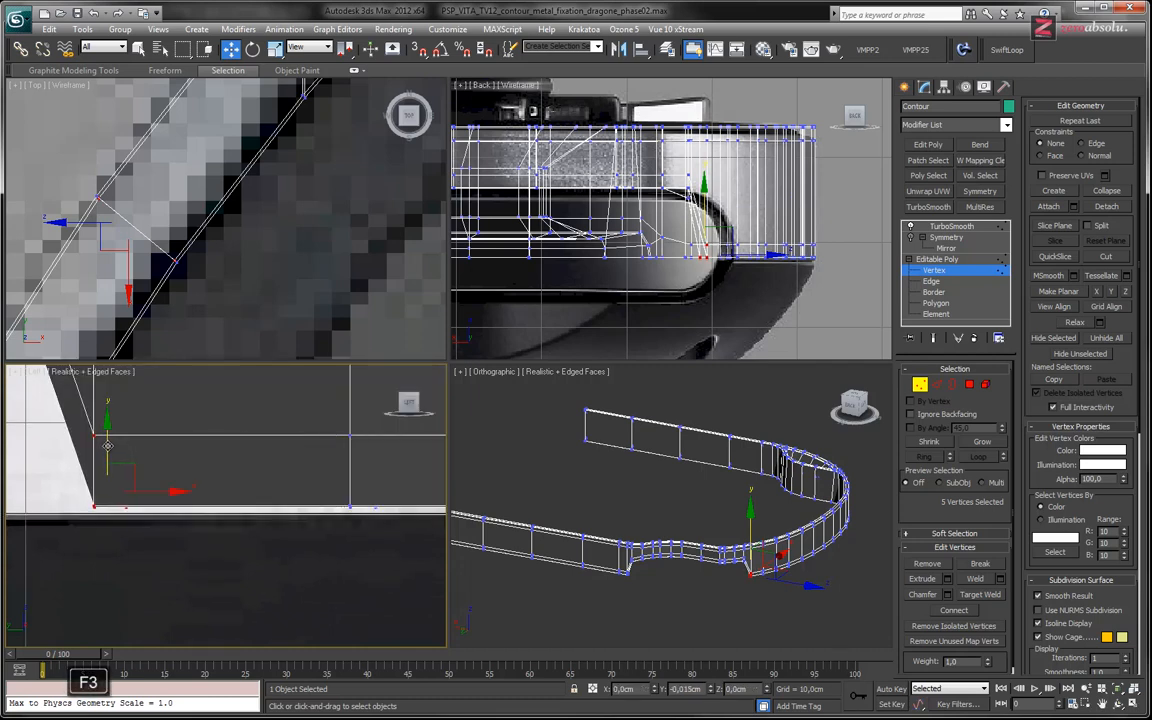
middle_click_drag(162, 473, 314, 481)
scroll(314, 481, "down", 6)
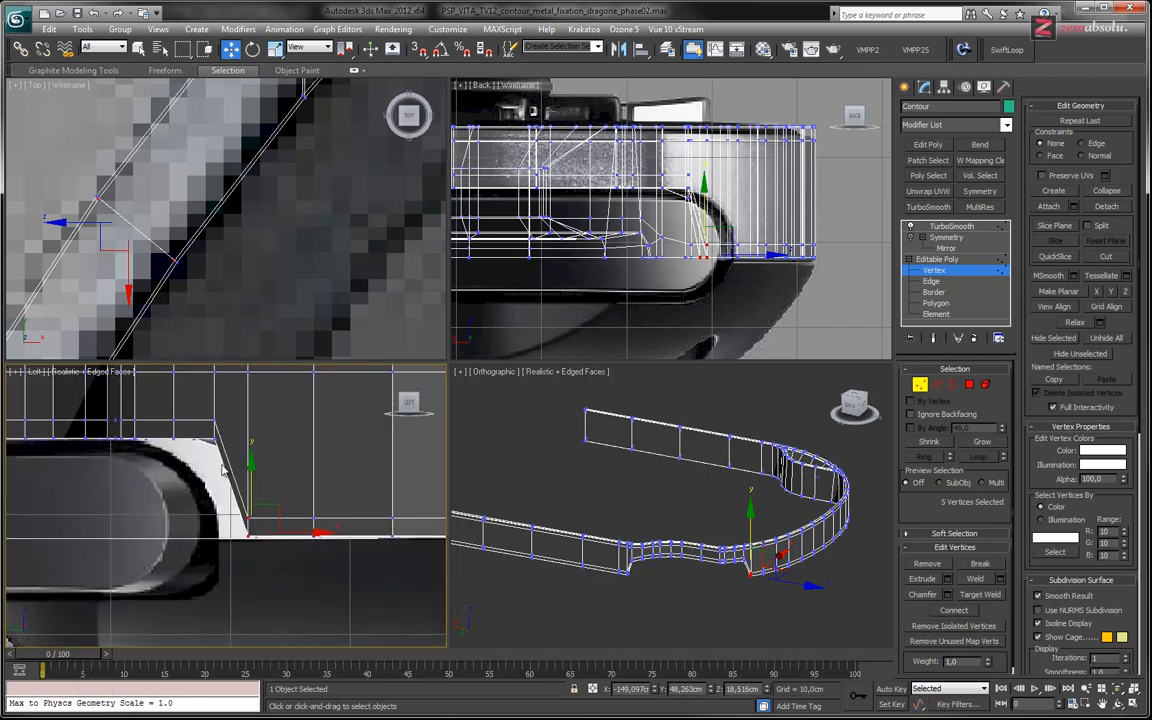
- Try to lower the neighbouring column of vertices towards the contour's bottom edge in the Left view
left_click_drag(236, 458, 240, 458)
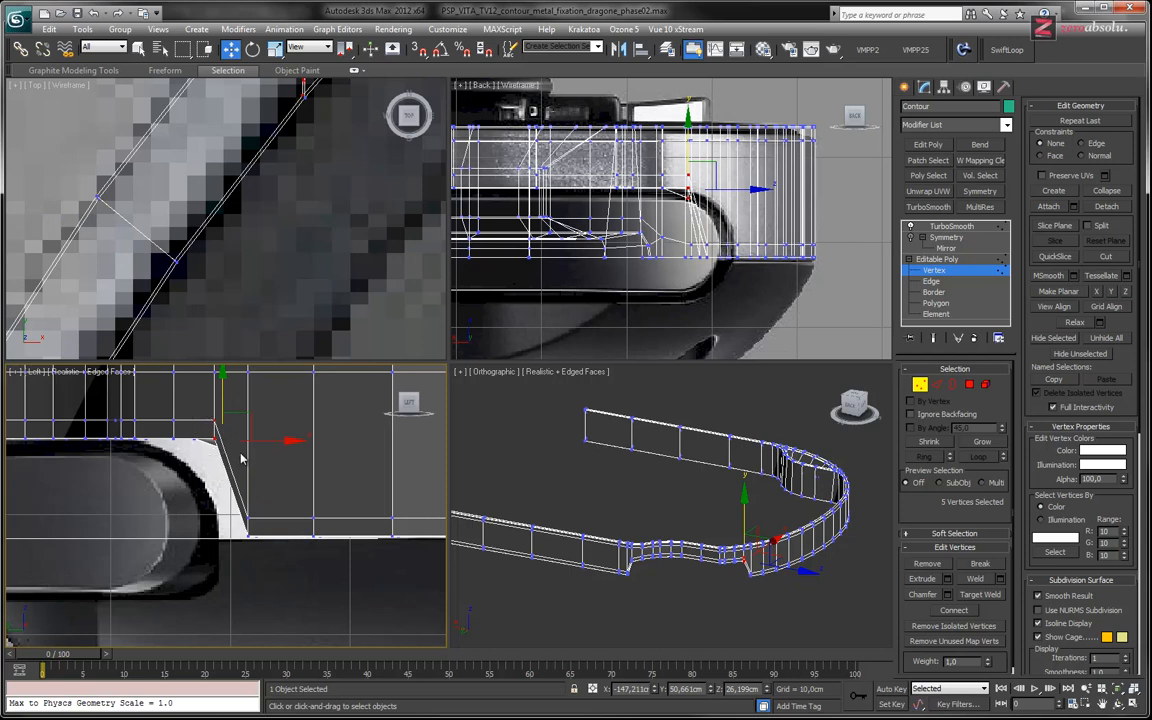
middle_click_drag(201, 268, 260, 264)
scroll(262, 262, "down", 3)
middle_click_drag(297, 200, 266, 224)
scroll(258, 224, "up", 3)
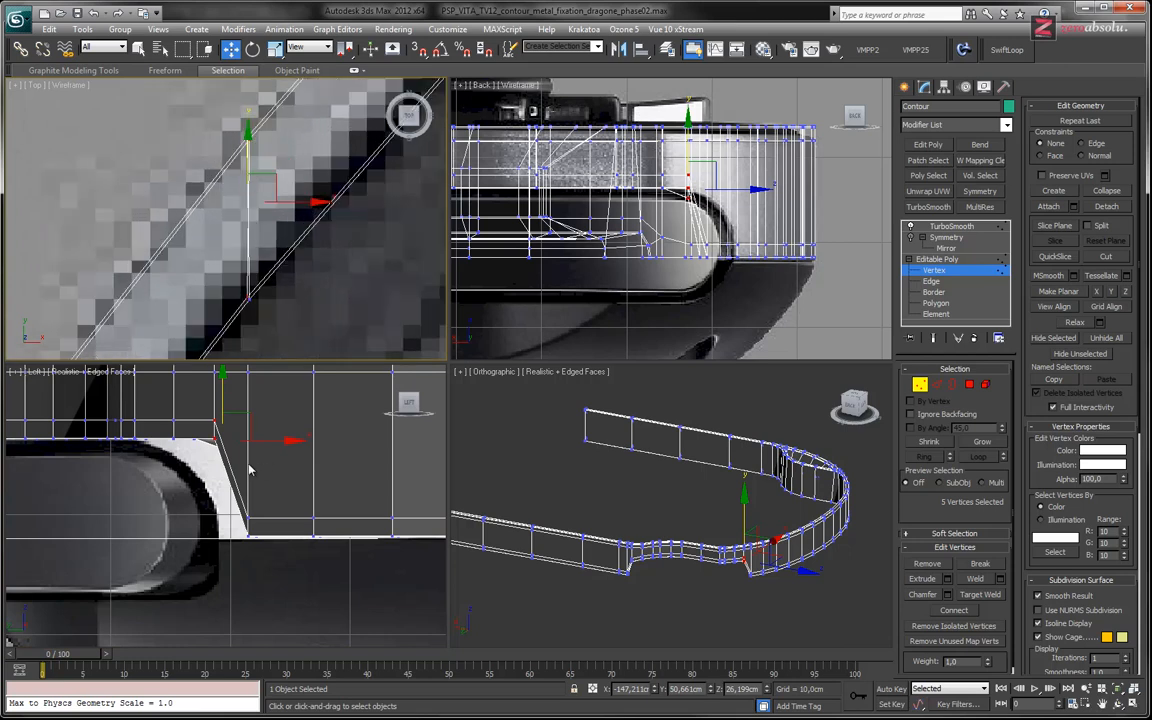
left_click(224, 391)
left_click_drag(224, 391, 239, 459)
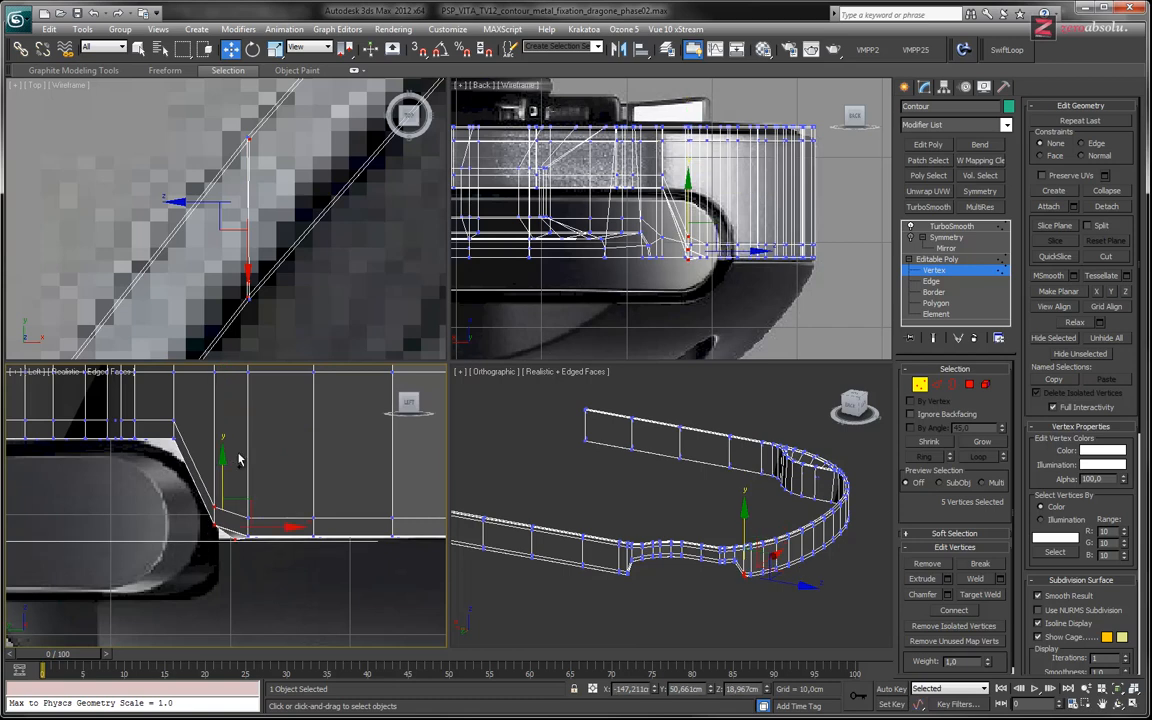
key("ctrl+z")
- Raise the low-hanging corner vertices in the Left view until they are level with the lower row above the shoulder button
middle_click_drag(286, 251, 271, 268)
scroll(271, 269, "up", 2)
middle_click_drag(694, 209, 648, 271)
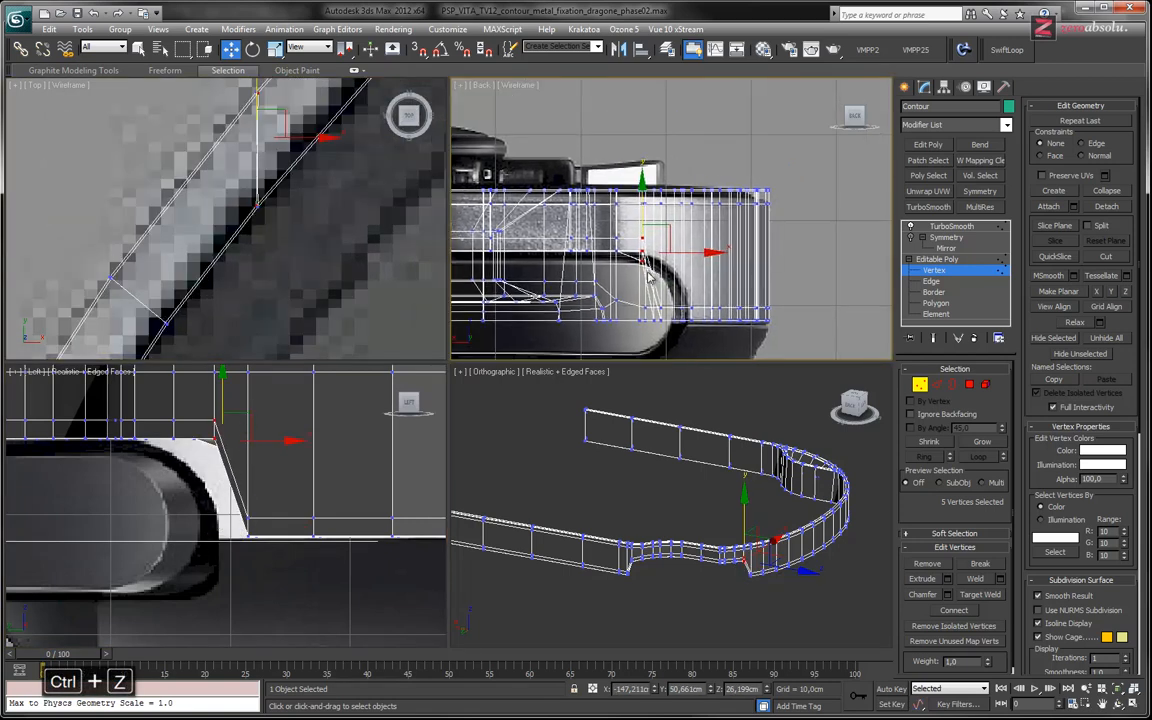
scroll(648, 275, "up", 4)
middle_click_drag(222, 473, 228, 453)
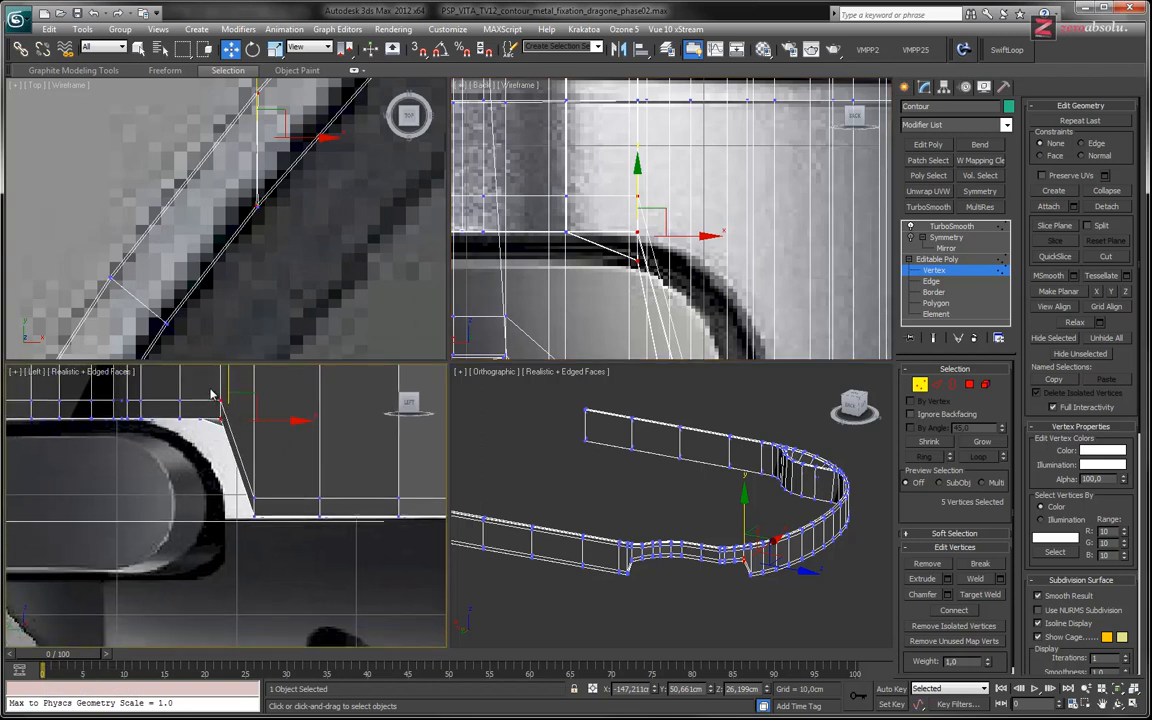
left_click_drag(228, 432, 228, 432)
middle_click_drag(228, 432, 256, 472)
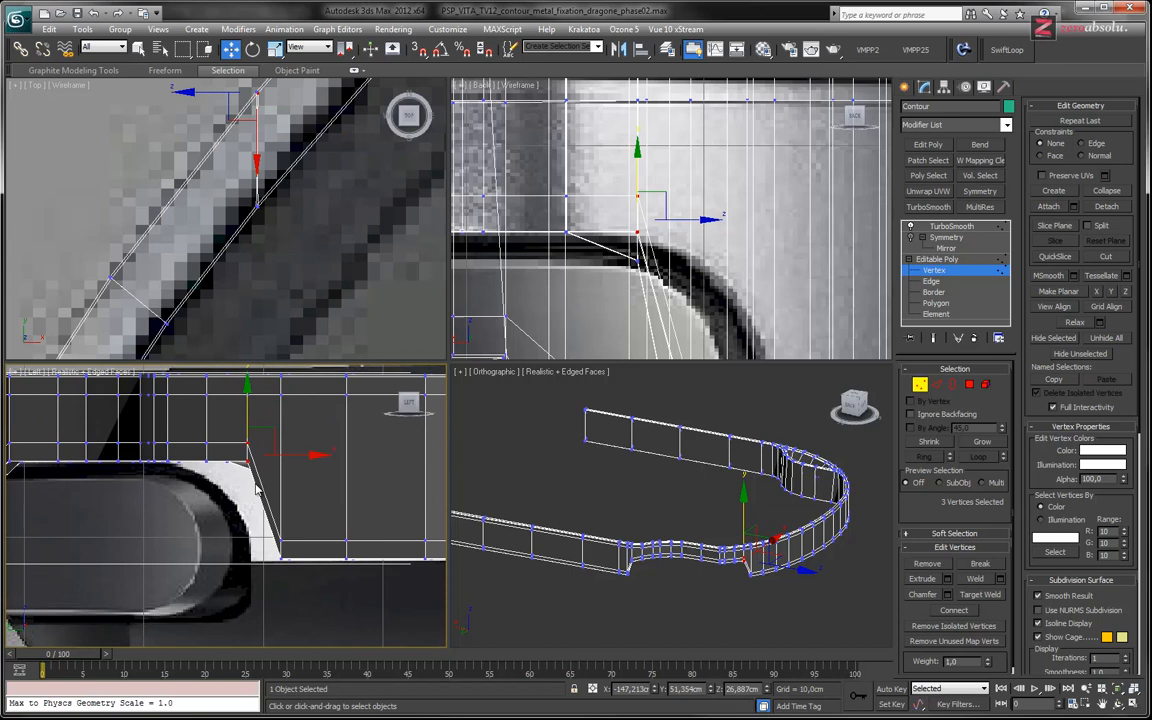
key("F3")
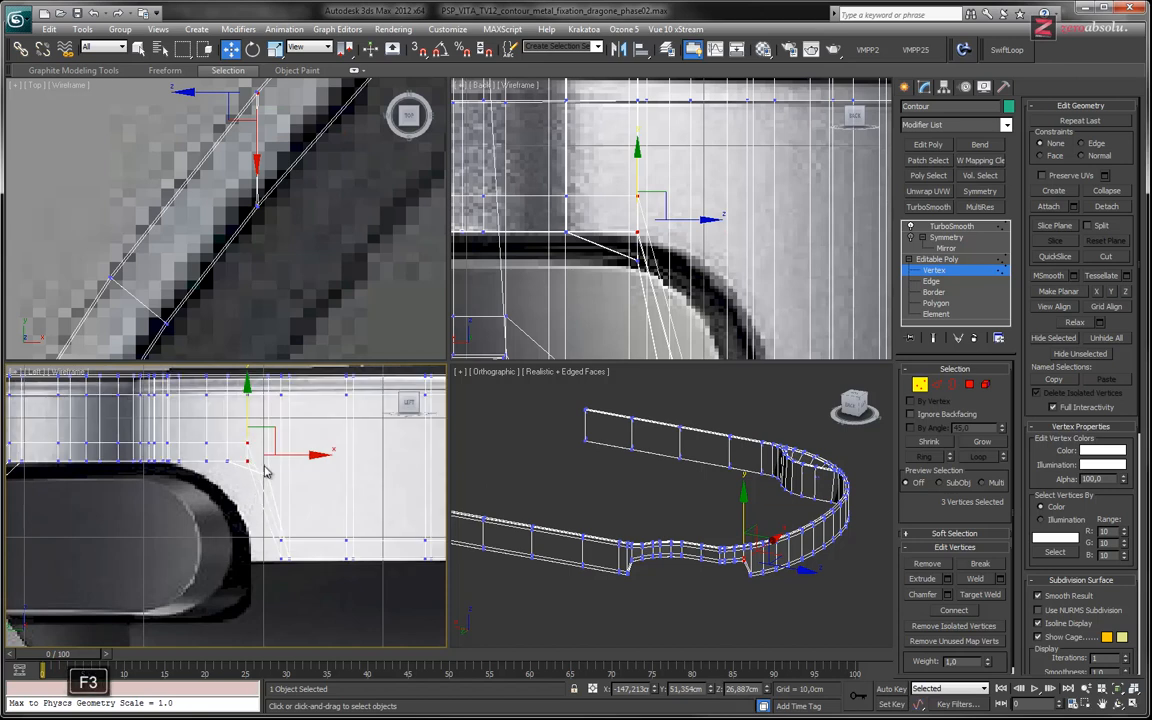
left_click(266, 473)
left_click_drag(269, 425, 275, 470)
- Try to shift the corner column's vertices sideways in the Top view
middle_click_drag(234, 98, 202, 222)
left_click_drag(291, 261, 243, 256)
key("ctrl+z")
- Lower the corner column's five vertices to the contour's bottom edge in the Left view, at about Z 18.4 cm
middle_click_drag(275, 458, 287, 440)
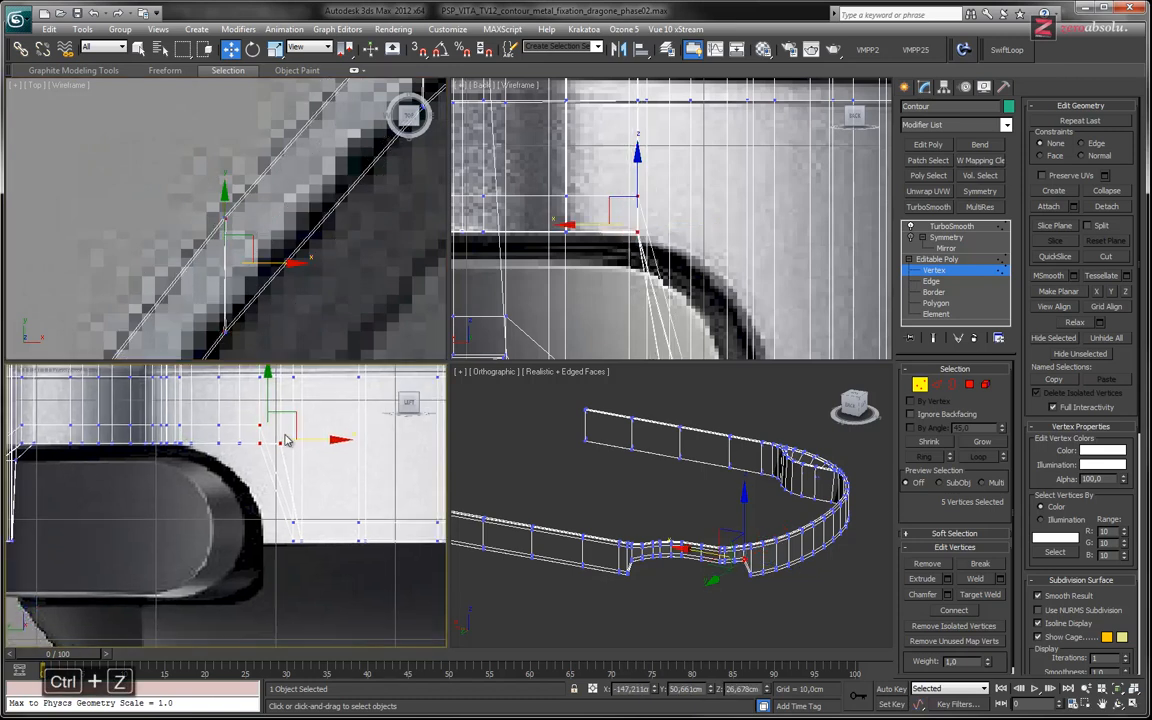
left_click_drag(267, 386, 267, 488)
middle_click_drag(261, 514, 277, 496)
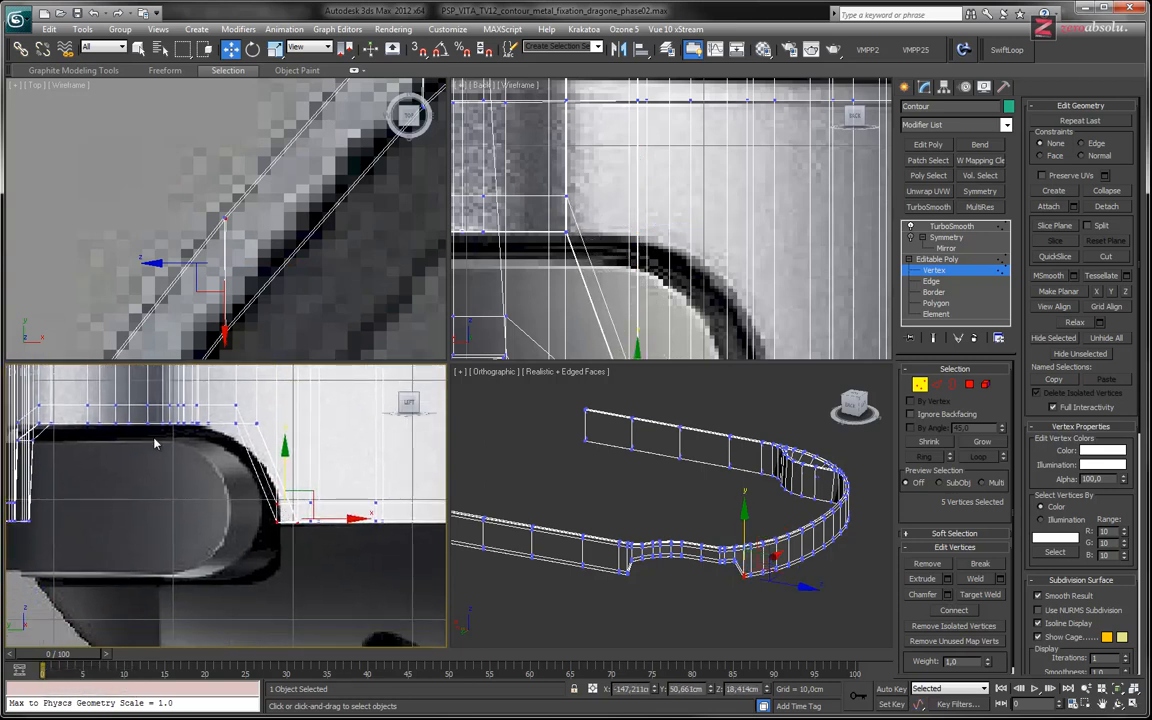
- Compare the lowered corner vertices with the shoulder button's rounded outline in the Back and Left views
scroll(155, 443, "down", 5)
scroll(750, 203, "down", 5)
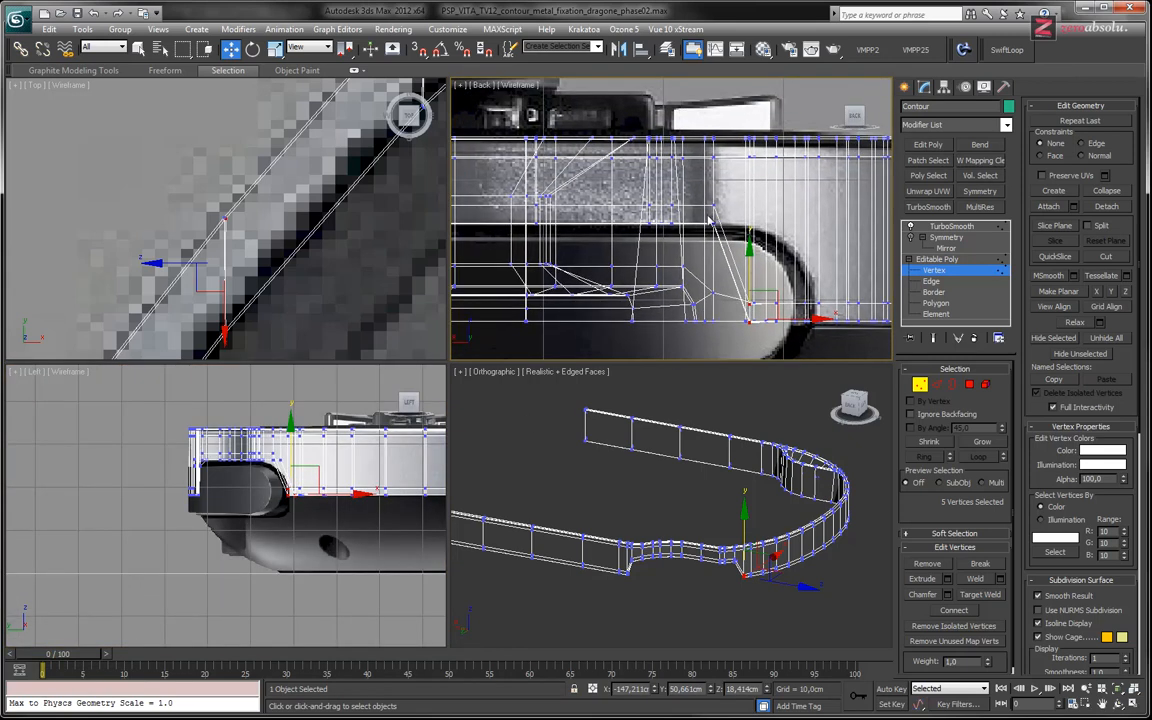
middle_click_drag(752, 262, 624, 212)
scroll(647, 234, "down", 3)
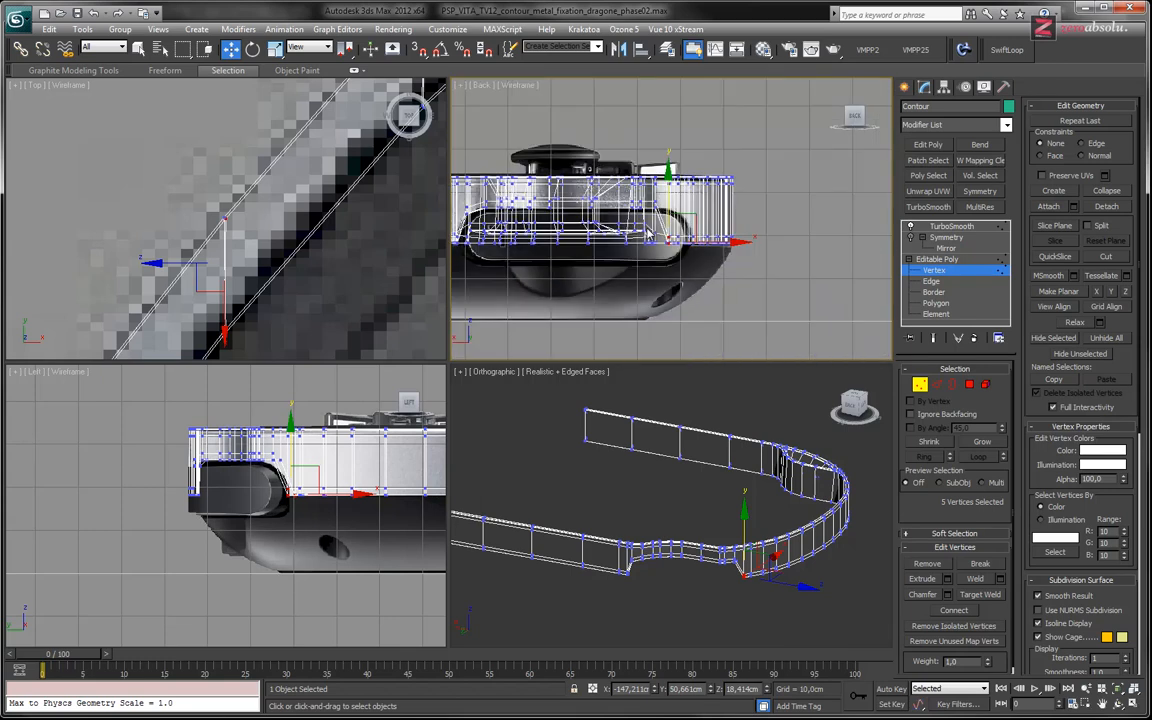
middle_click_drag(395, 432, 341, 436)
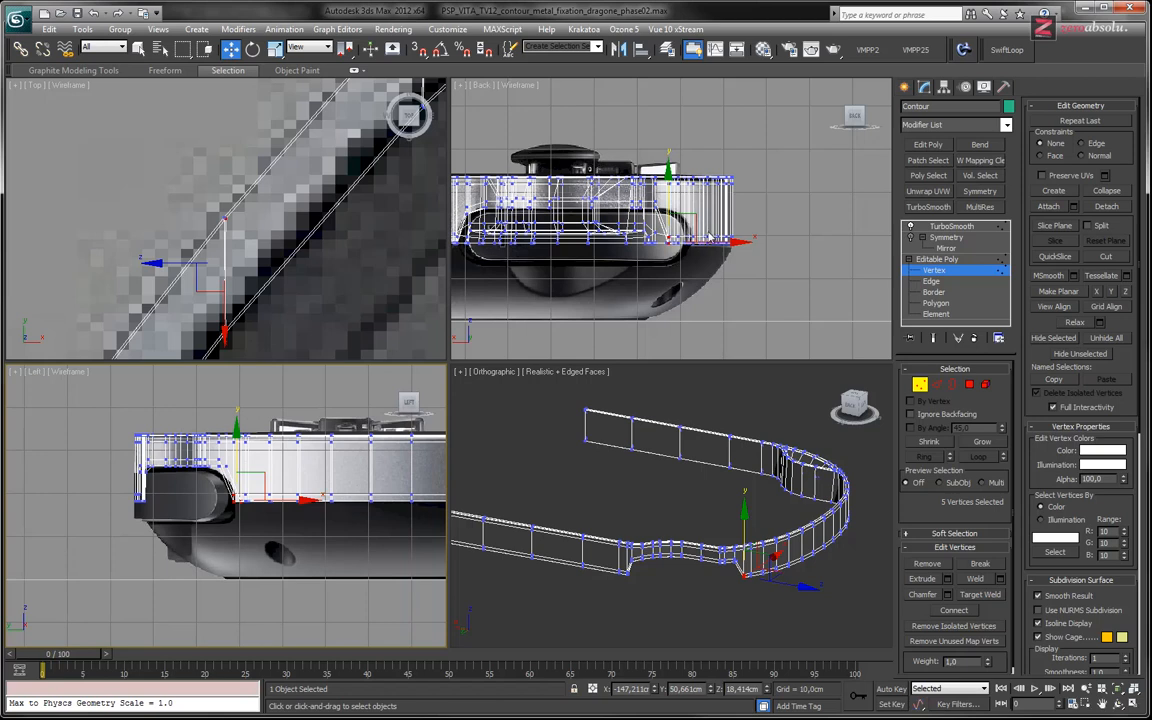
scroll(255, 548, "up", 5)
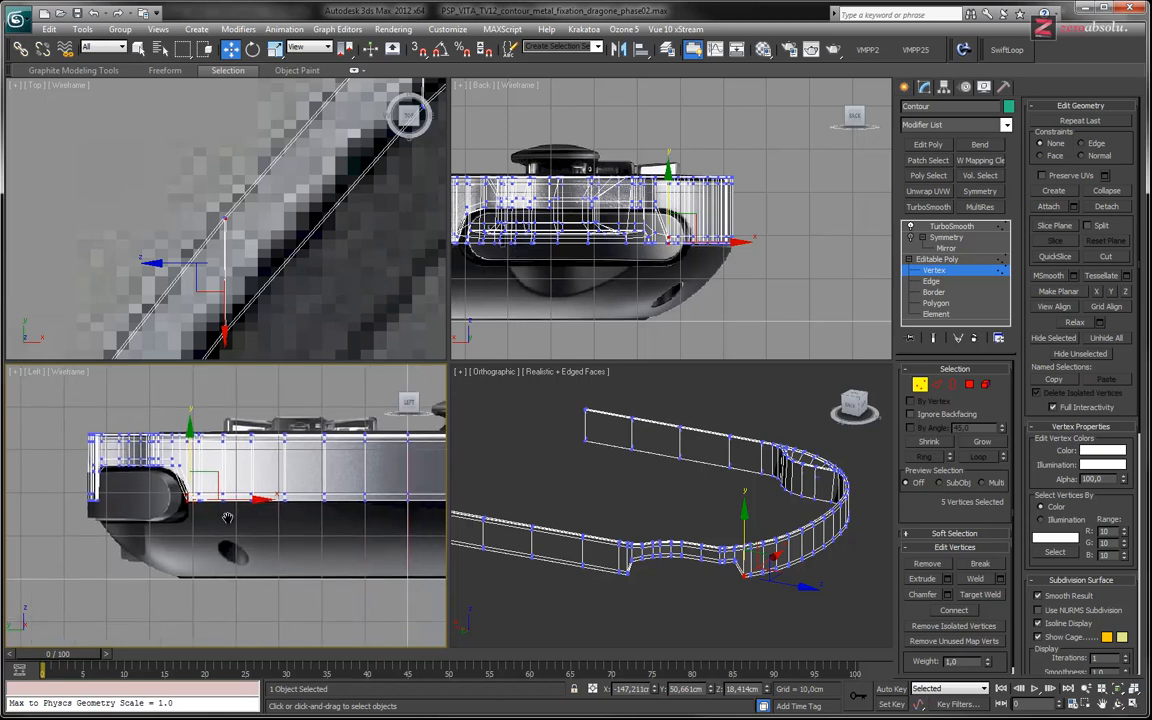
scroll(285, 537, "down", 2)
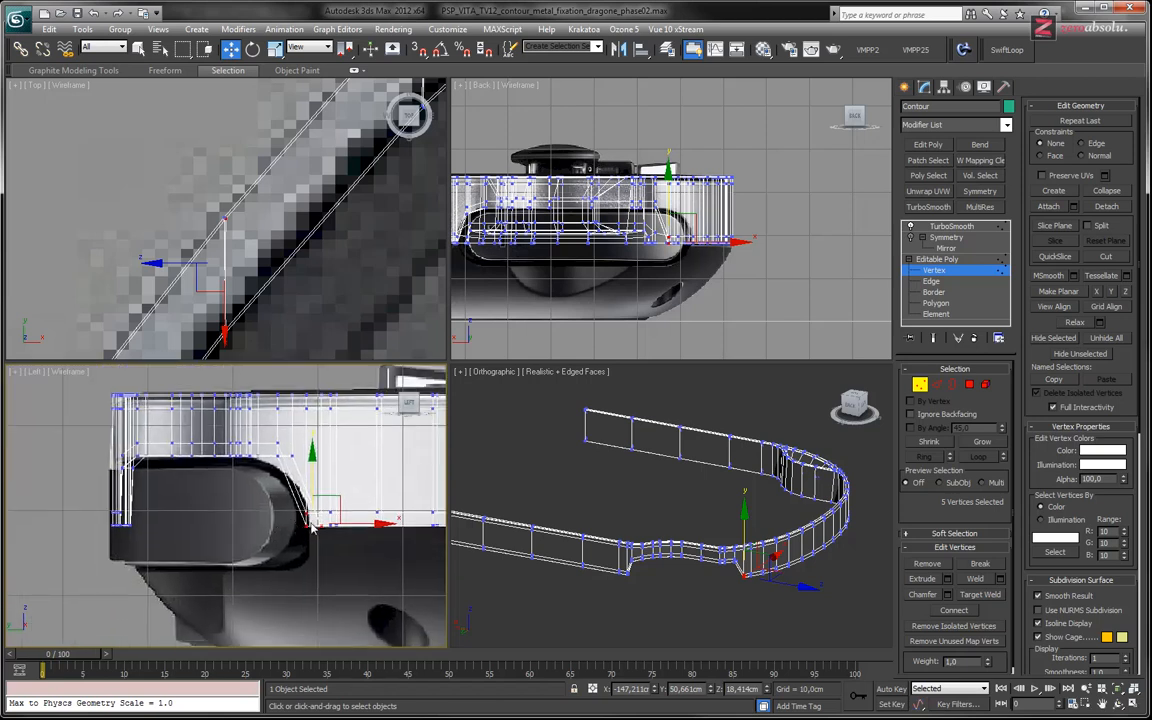
middle_click_drag(311, 536, 294, 527)
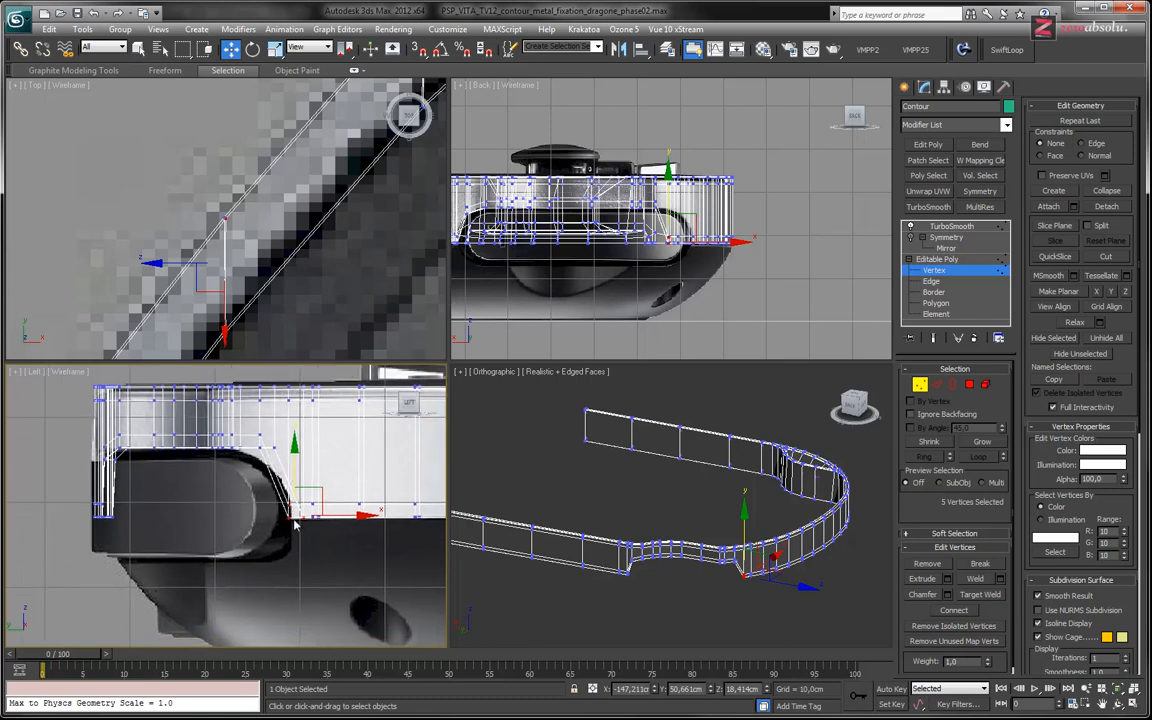
- Lower the next column's five vertices slightly in the Left view to follow the button's rounded corner, at about Z 25.2 cm
left_click(275, 439)
left_click_drag(266, 393, 268, 407)
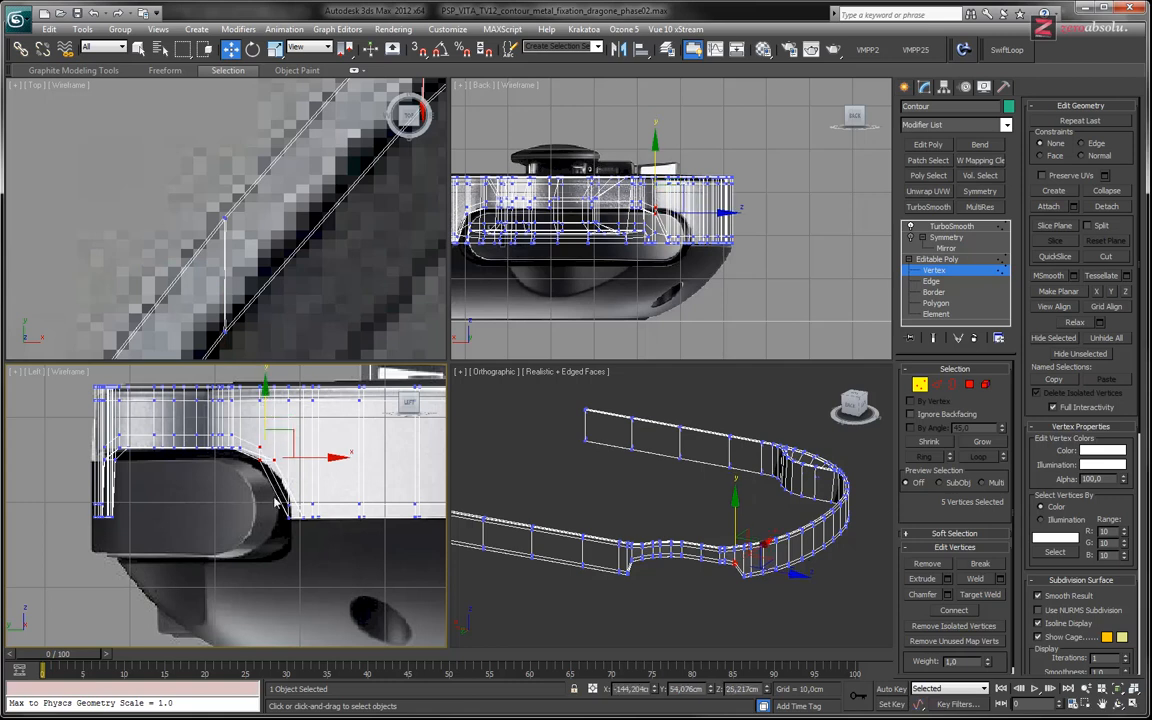
scroll(313, 510, "up", 4)
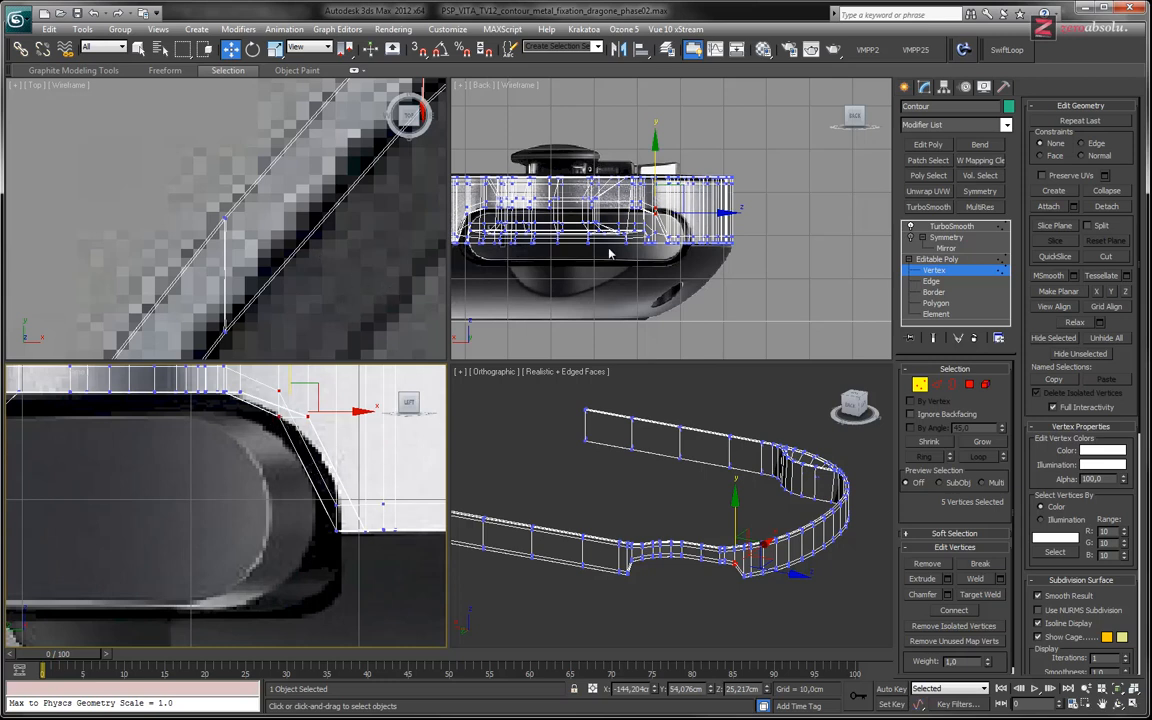
- Compare the lower corners of the contour's opening with the shoulder button outline in the Back view, in shaded and wireframe display
scroll(694, 252, "up", 5)
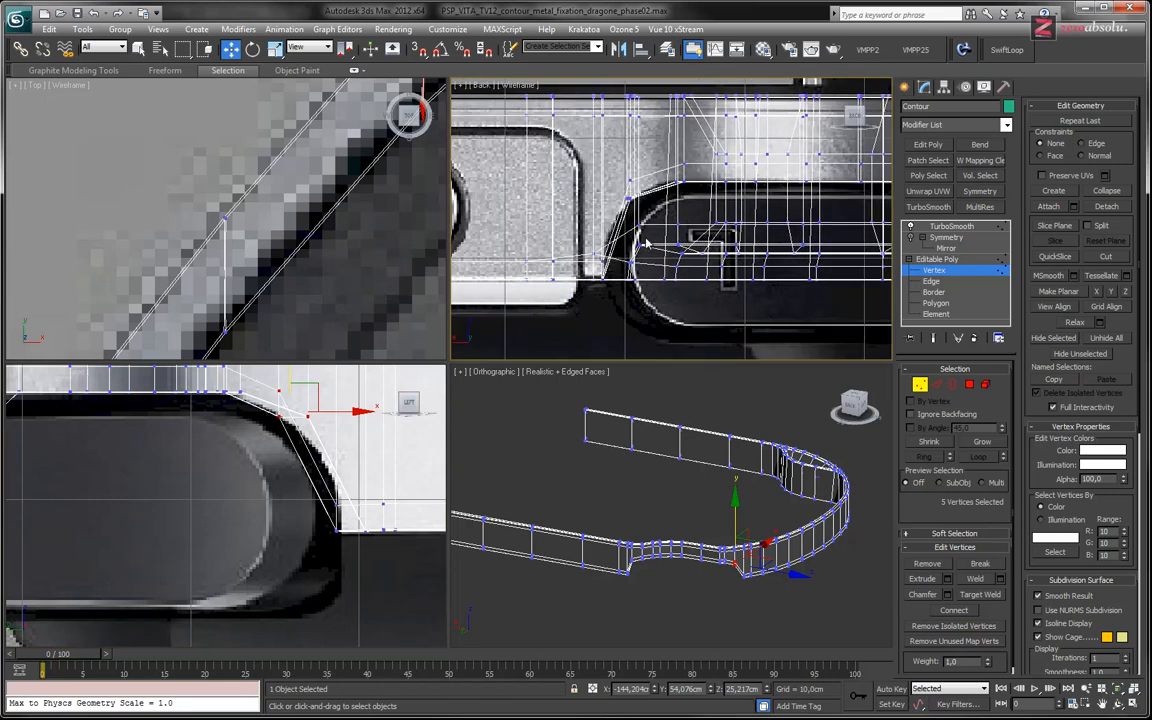
scroll(584, 221, "up", 2)
key("F3")
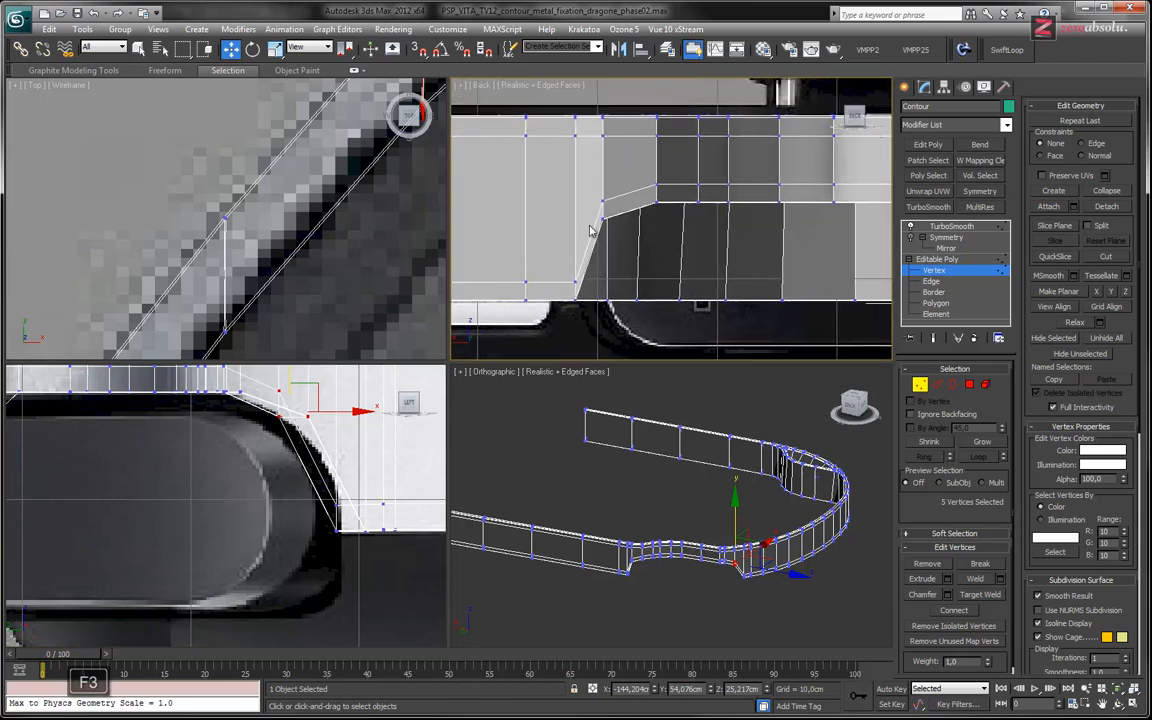
key("F3")
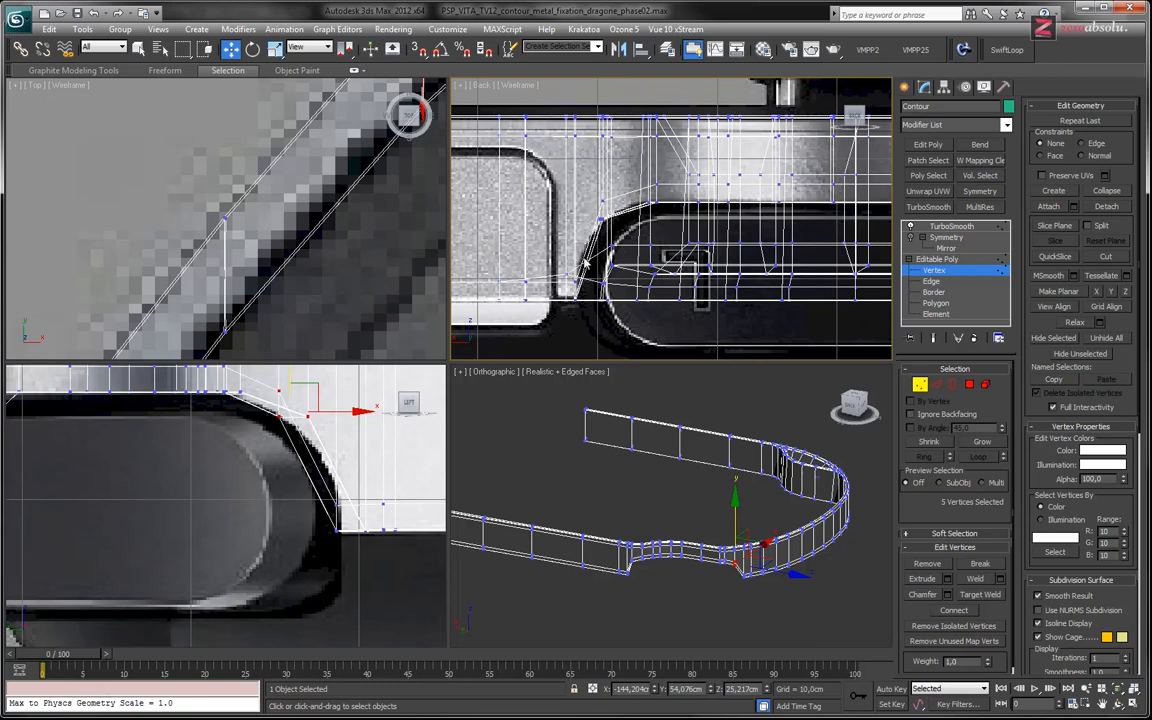
key("F3")
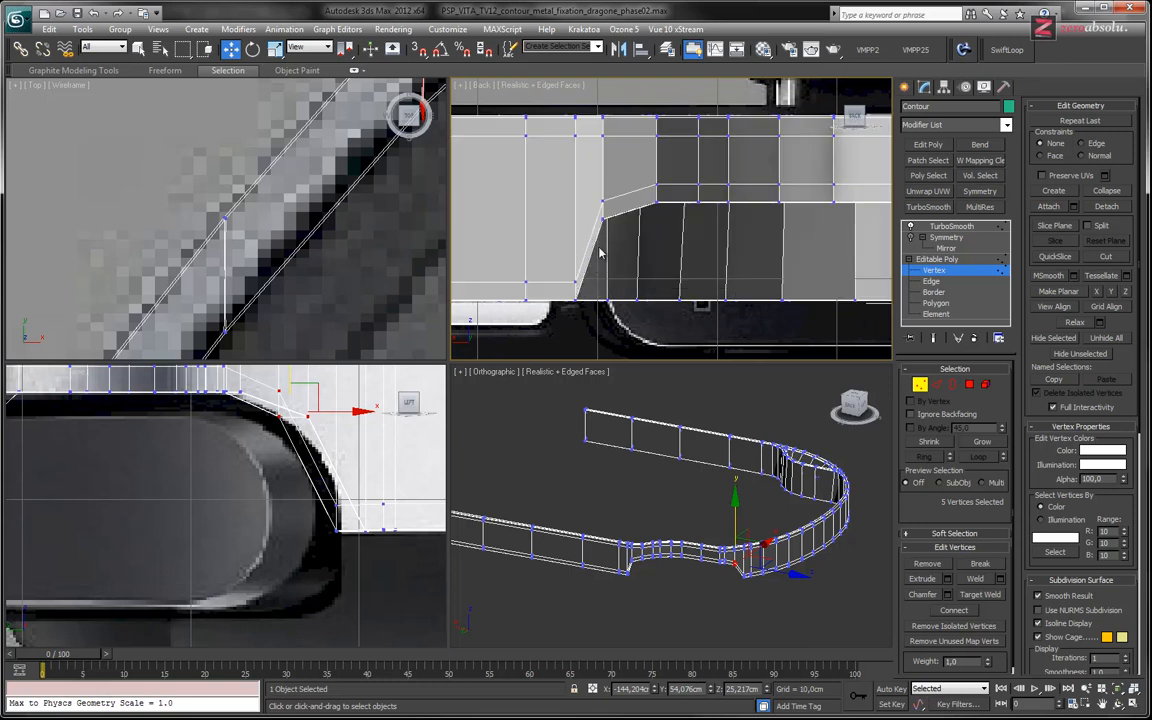
mouse_move(759, 256)
middle_mouse_down()
mouse_move(530, 260)
mouse_move(681, 267)
middle_mouse_up()
middle_click_drag(809, 257, 735, 260)
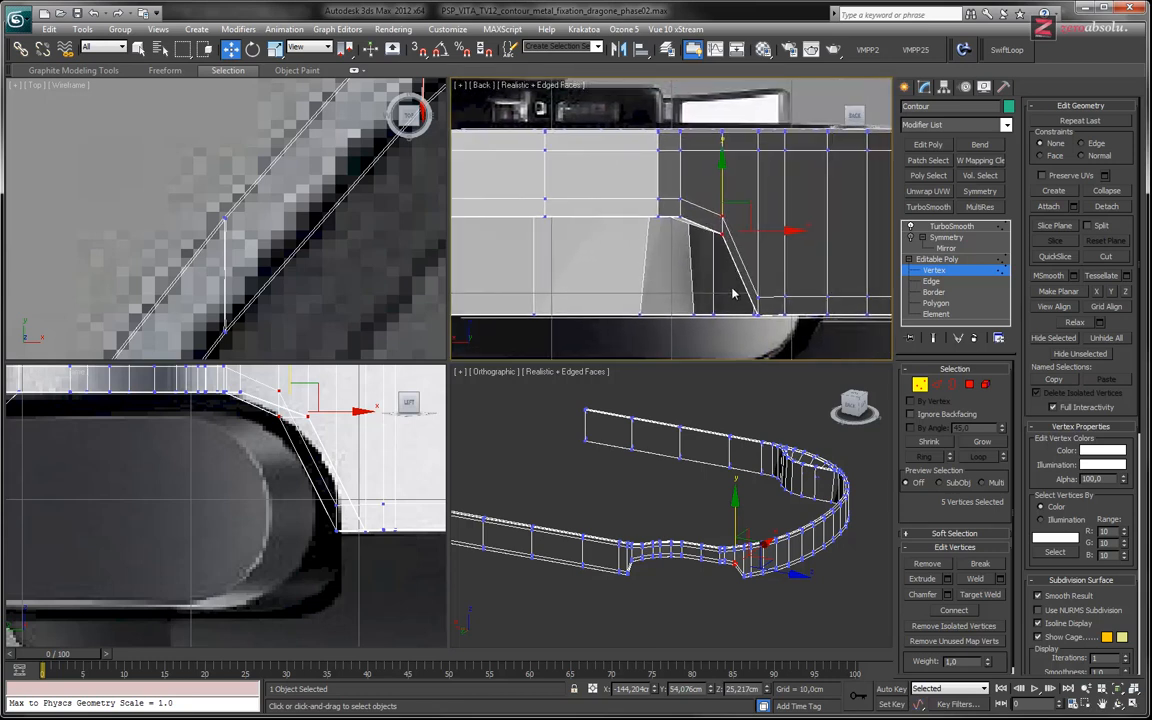
middle_click_drag(775, 245, 614, 190)
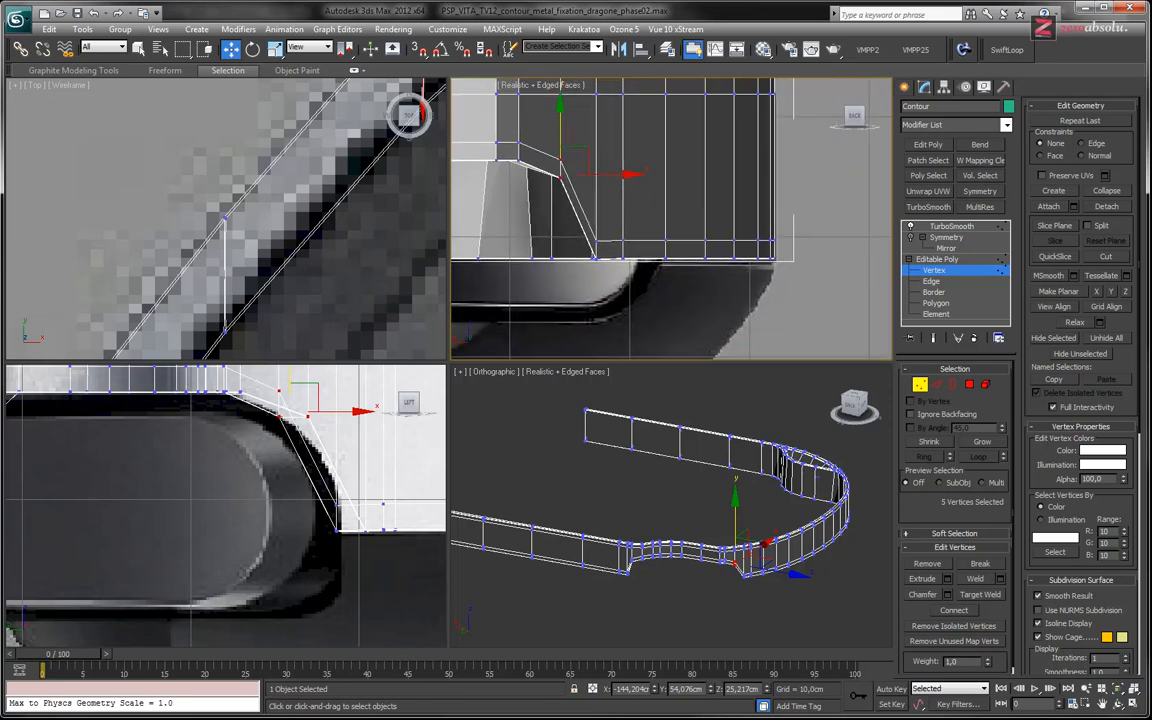
- Switch to Pale Moon to check the metal corners beside the L button in the top reference photo, and return to 3ds Max
key("alt+Tab")
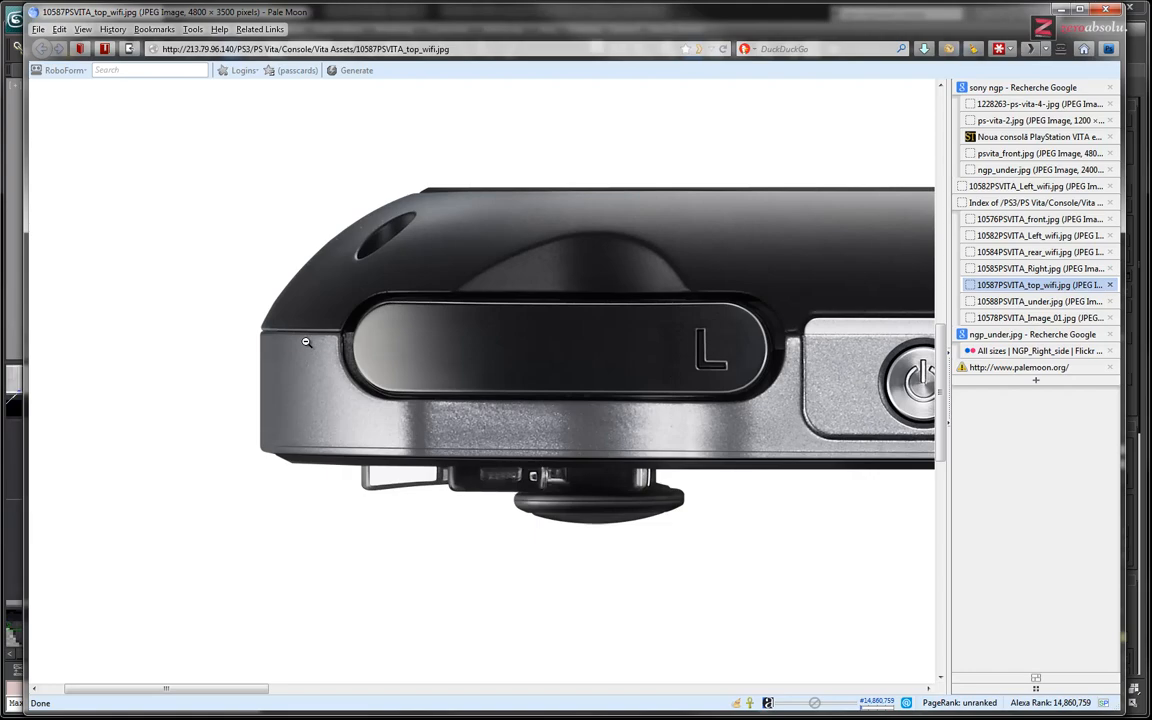
key("alt+Tab")
middle_click_drag(345, 466, 314, 491)
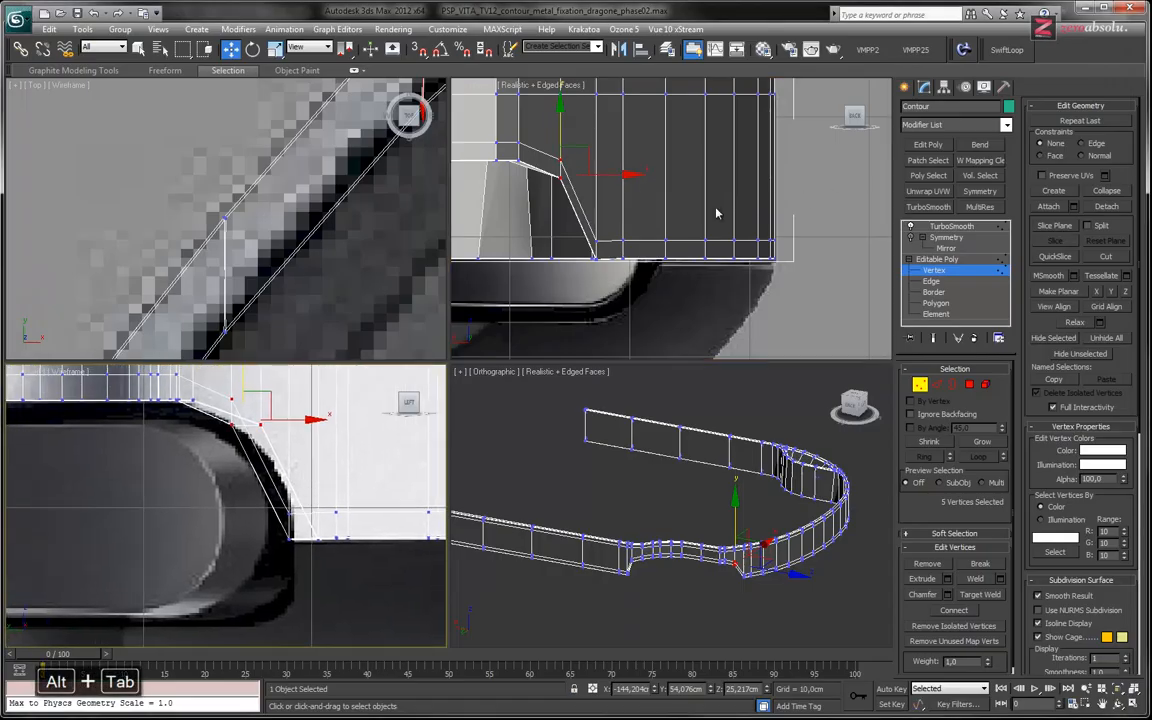
middle_click_drag(590, 240, 763, 271)
middle_click_drag(563, 266, 707, 270)
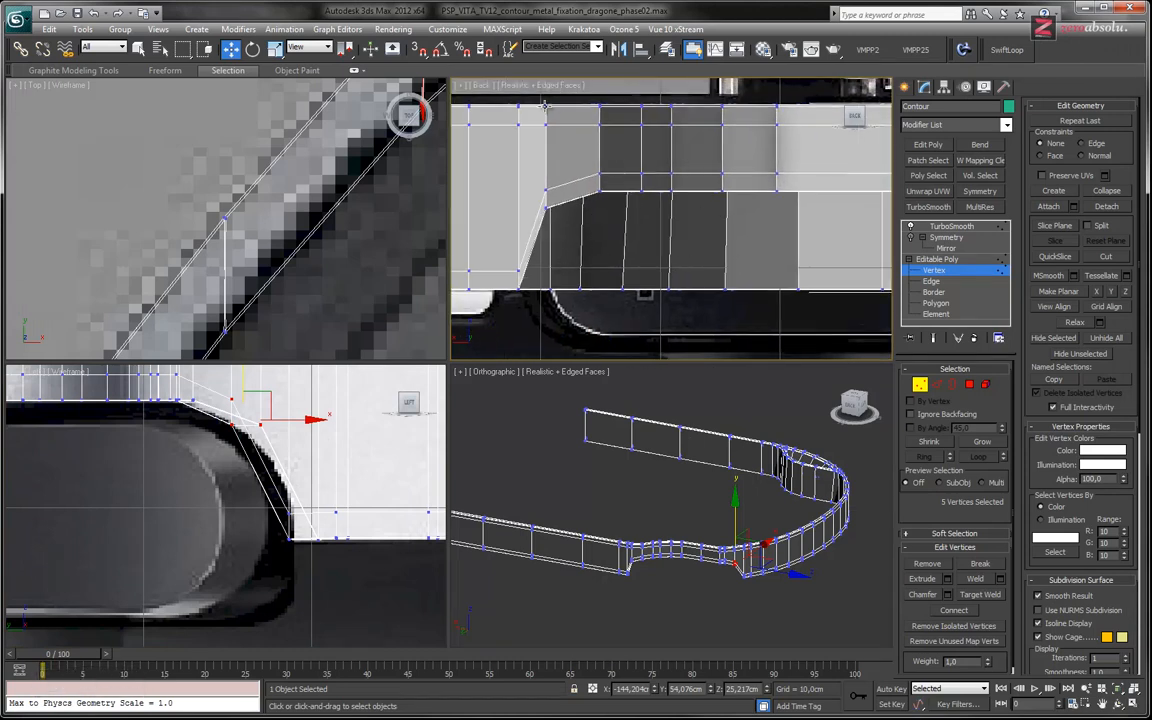
- Maximize the Back view, enable Viewport Clipping and adjust the far clipping limit to hide the geometry behind the contour's front wall
middle_click_drag(677, 204, 650, 211)
key("alt+w")
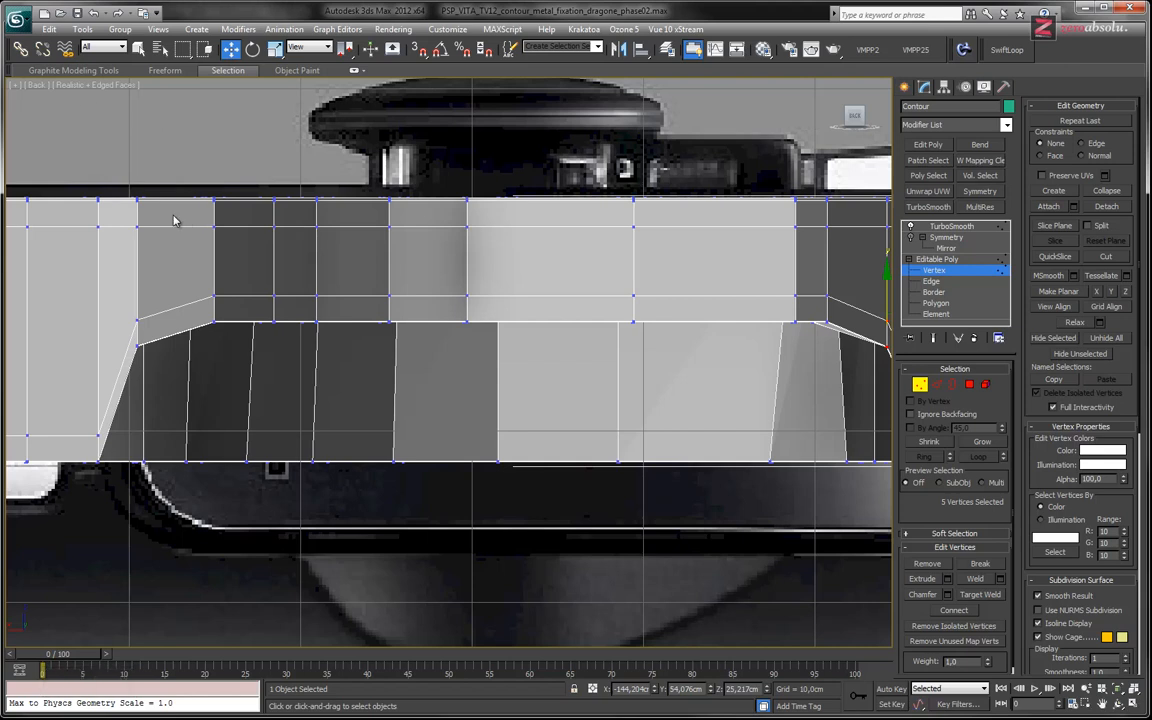
left_click(37, 87)
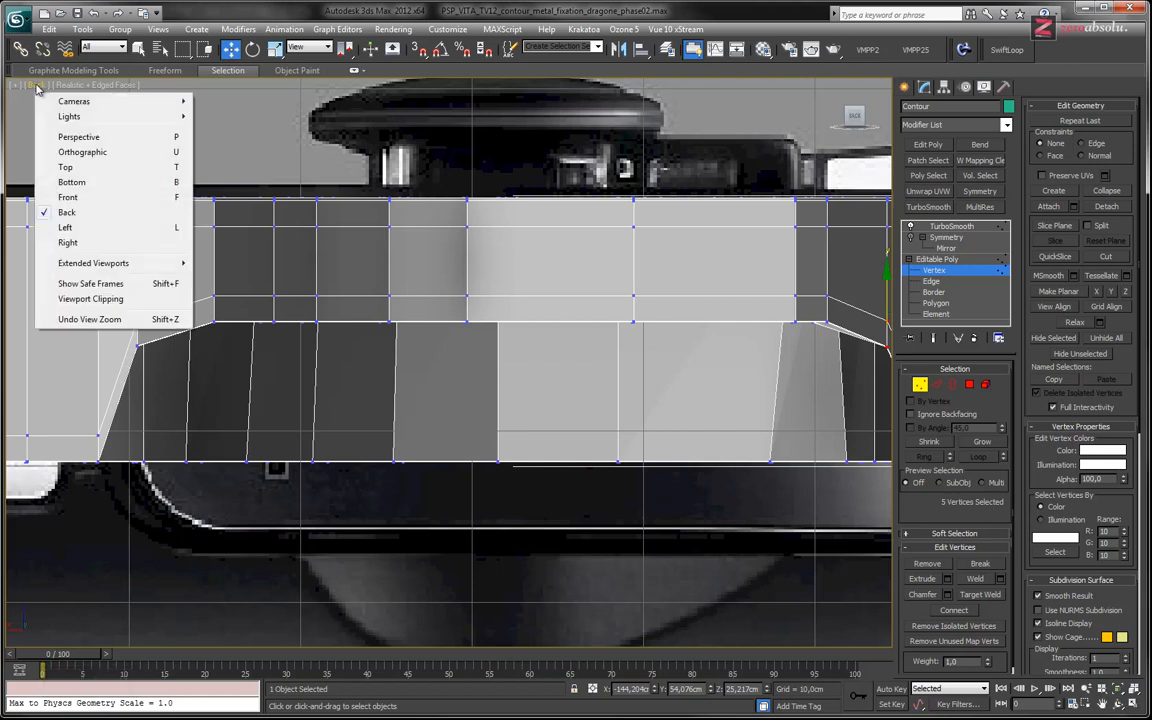
left_click(100, 299)
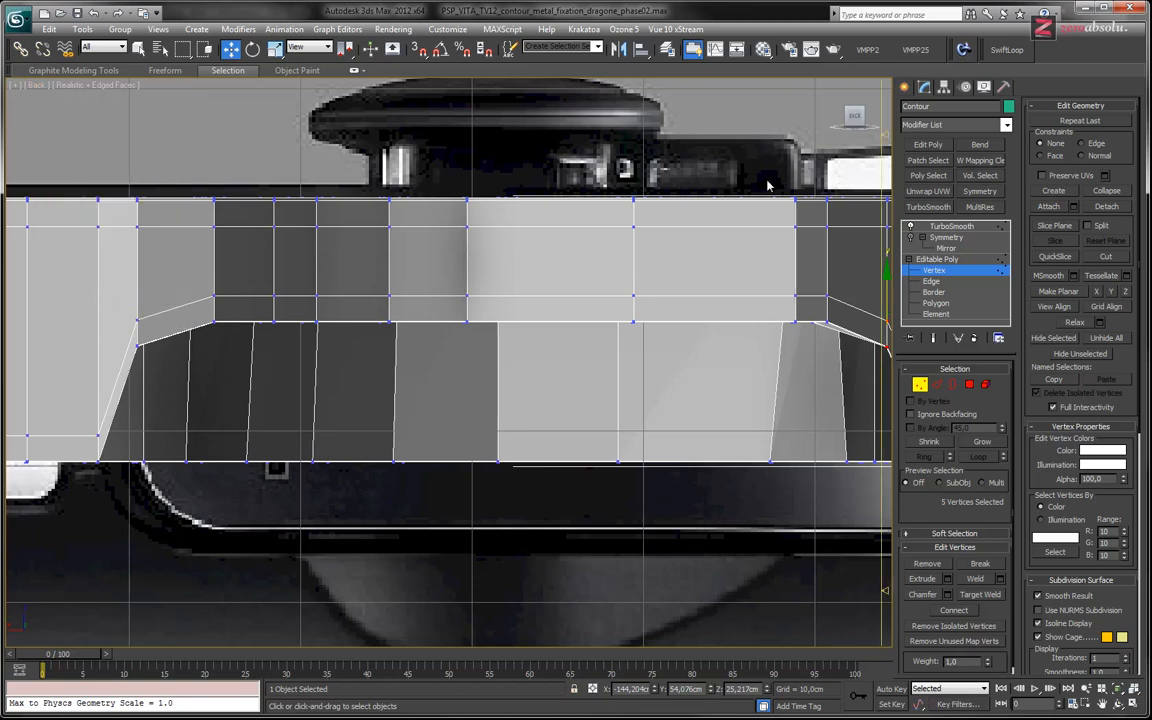
left_click_drag(886, 148, 888, 360)
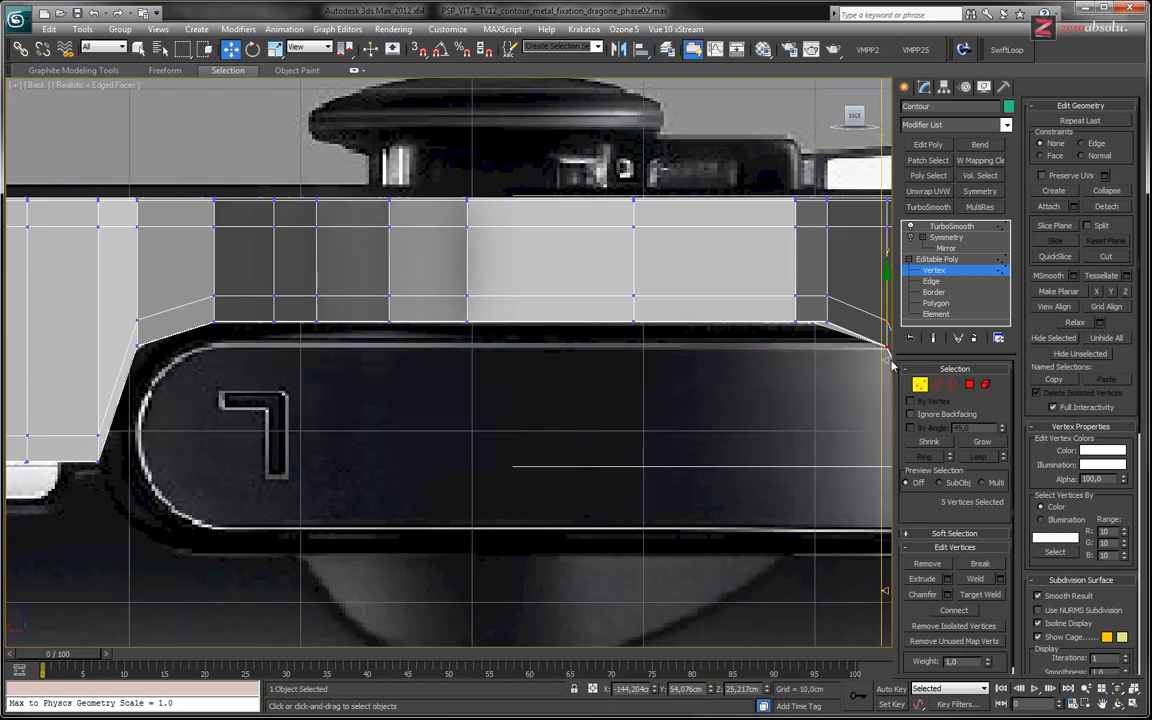
- Examine both slanted corners of the contour's opening against the L button's rounded outline in the clipped Back view
scroll(500, 343, "down", 5)
scroll(501, 343, "up", 9)
scroll(505, 343, "down", 4)
scroll(505, 340, "up", 8)
scroll(505, 338, "up", 3)
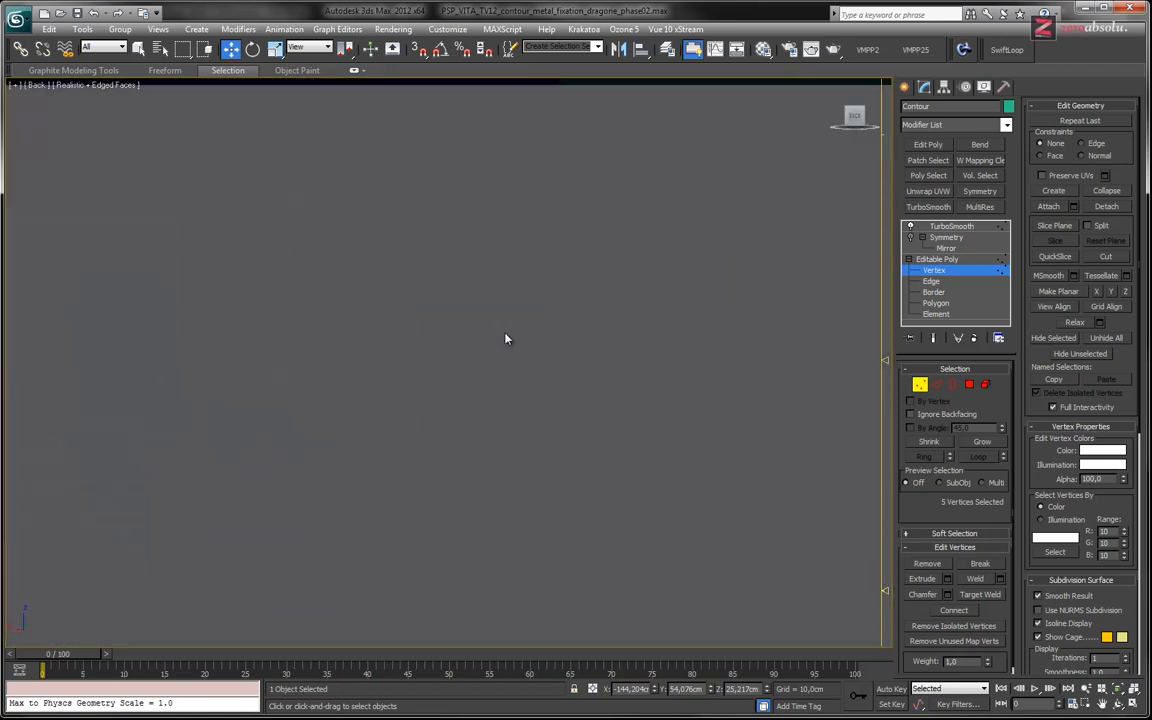
scroll(505, 336, "down", 6)
scroll(507, 331, "down", 4)
scroll(506, 329, "up", 6)
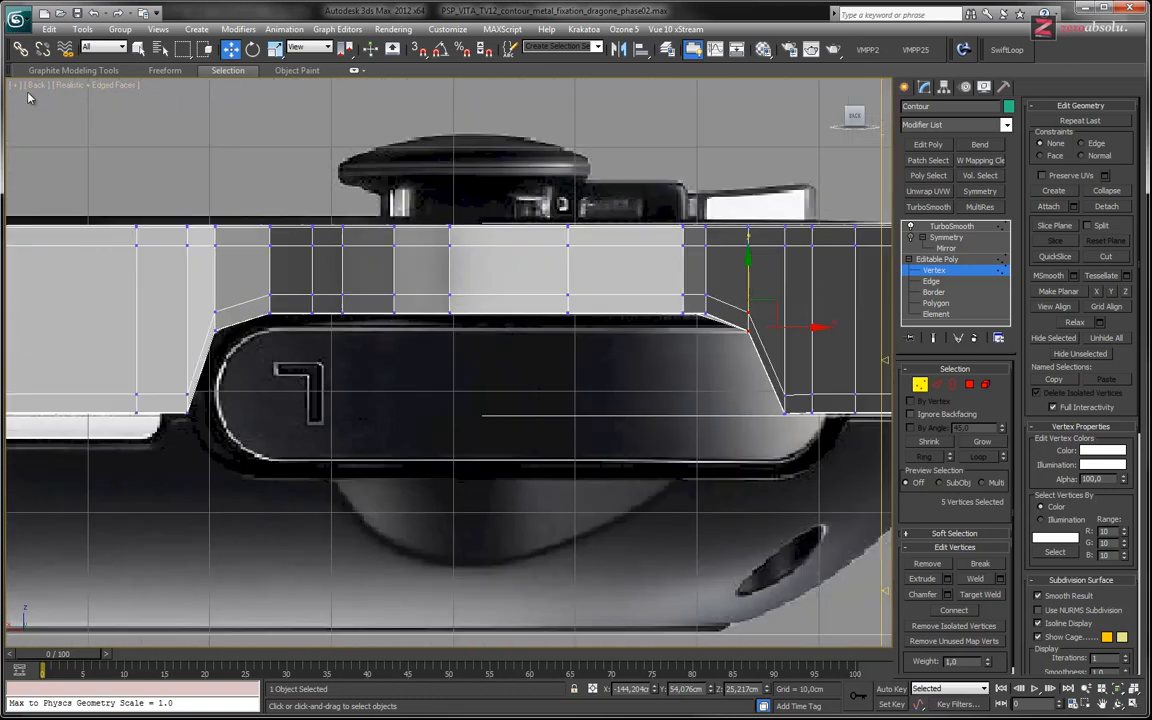
middle_click_drag(434, 233, 418, 233)
middle_click_drag(605, 280, 532, 277)
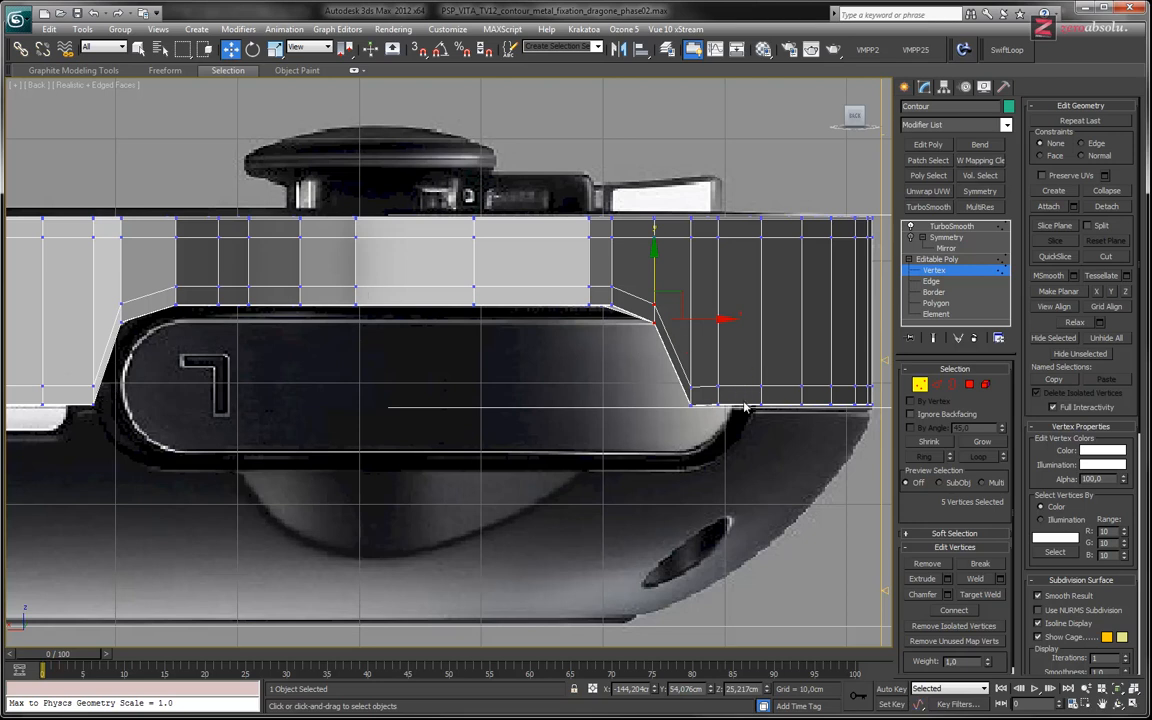
middle_click_drag(240, 370, 378, 381)
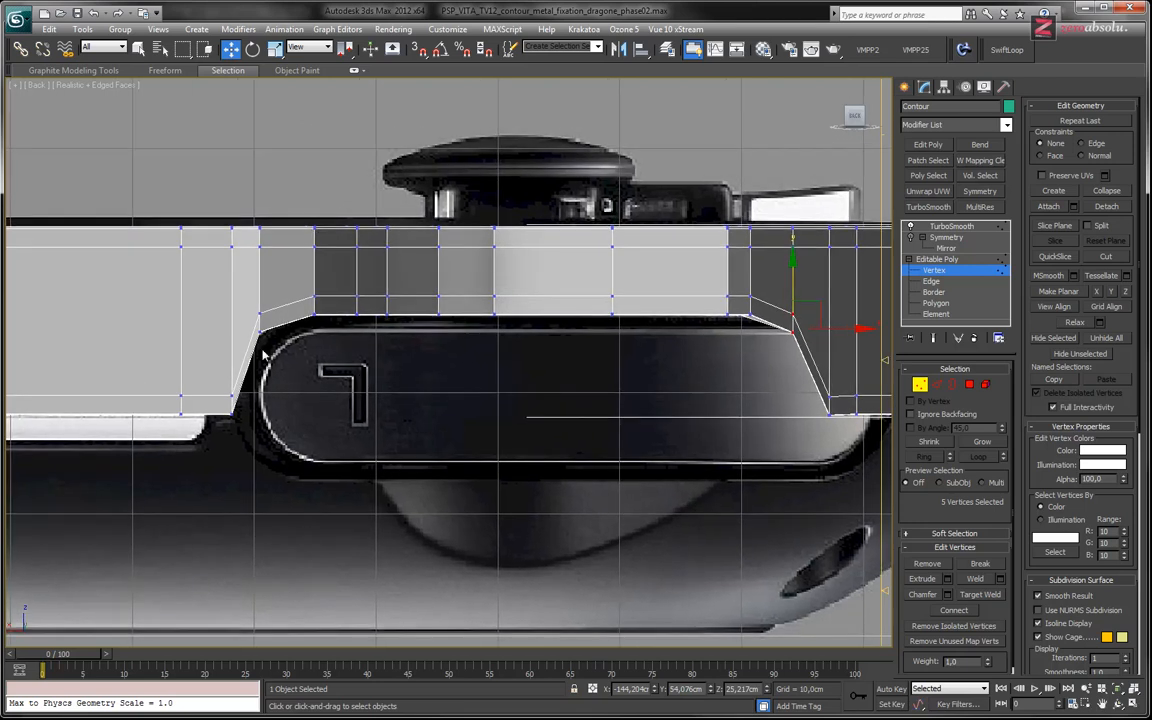
middle_click_drag(268, 371, 265, 373)
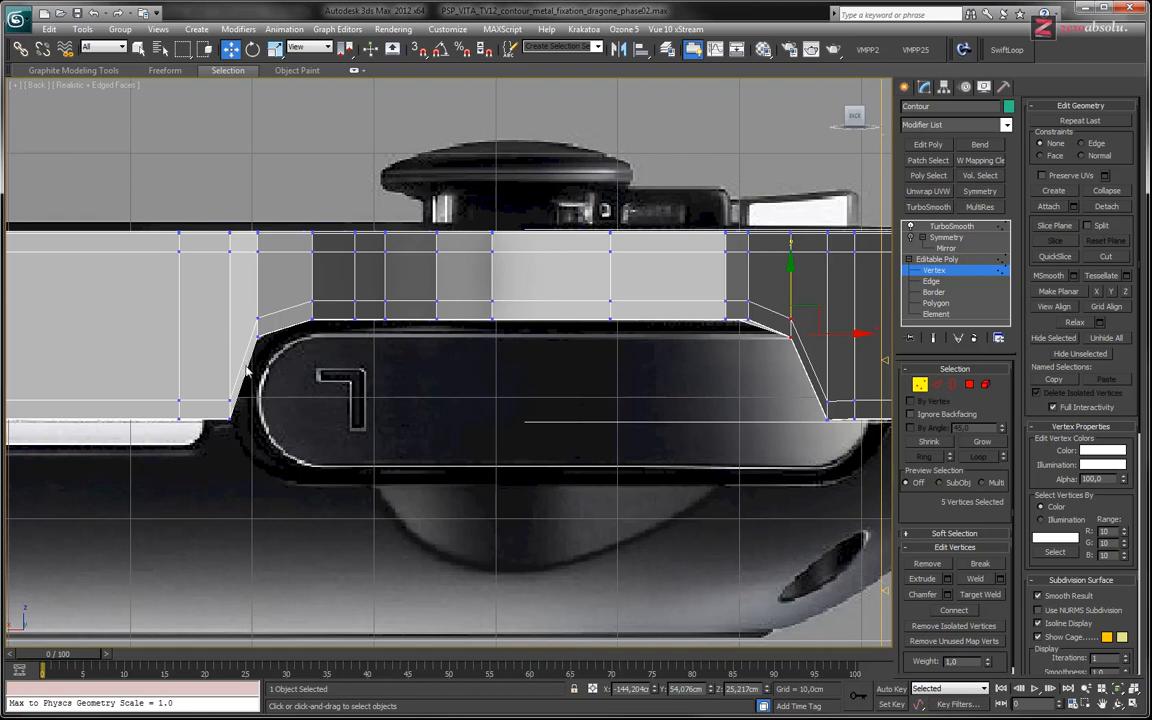
middle_click_drag(243, 363, 277, 392)
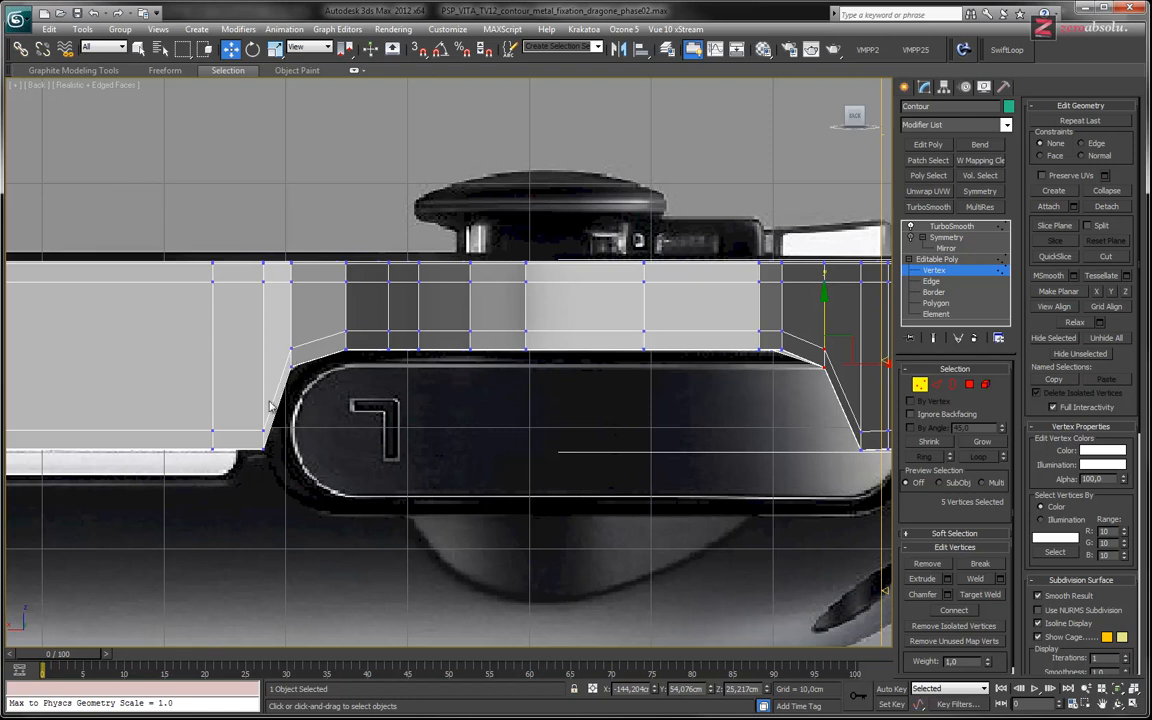
scroll(270, 380, "up", 4)
middle_click_drag(270, 373, 300, 358)
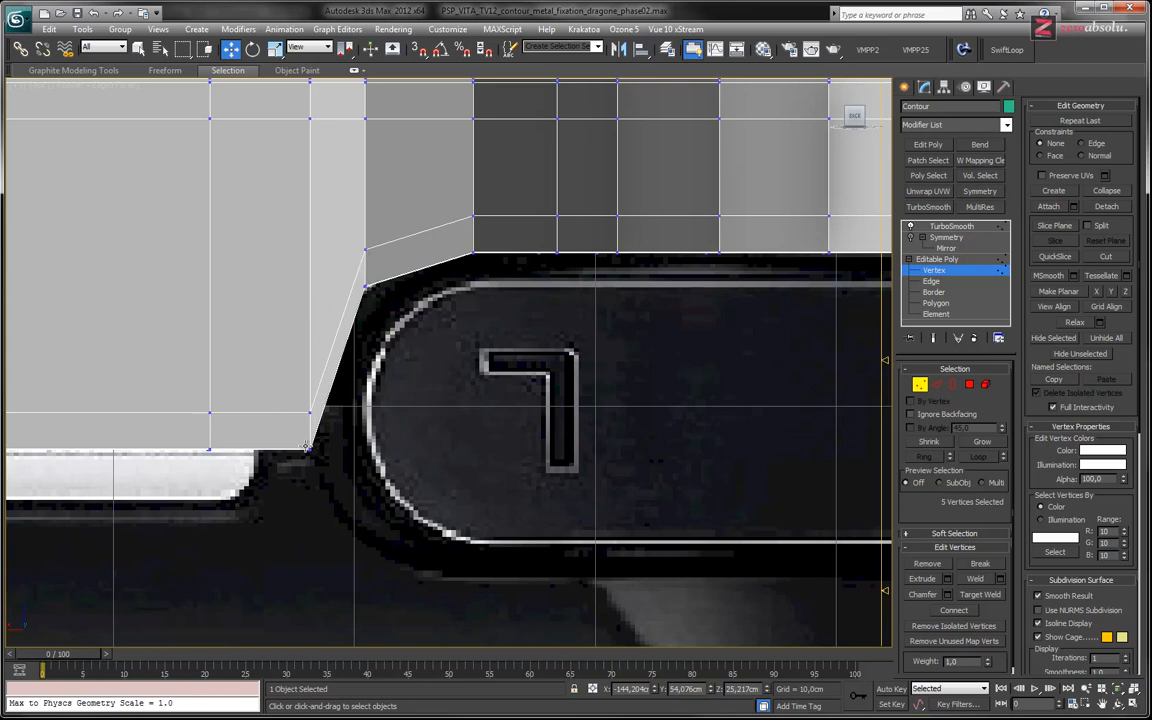
- Cut a new edge from the opening's upper corner vertex across the adjacent vertical edge to the next column's lower support-loop vertex
middle_click_drag(368, 420, 322, 414, "alt")
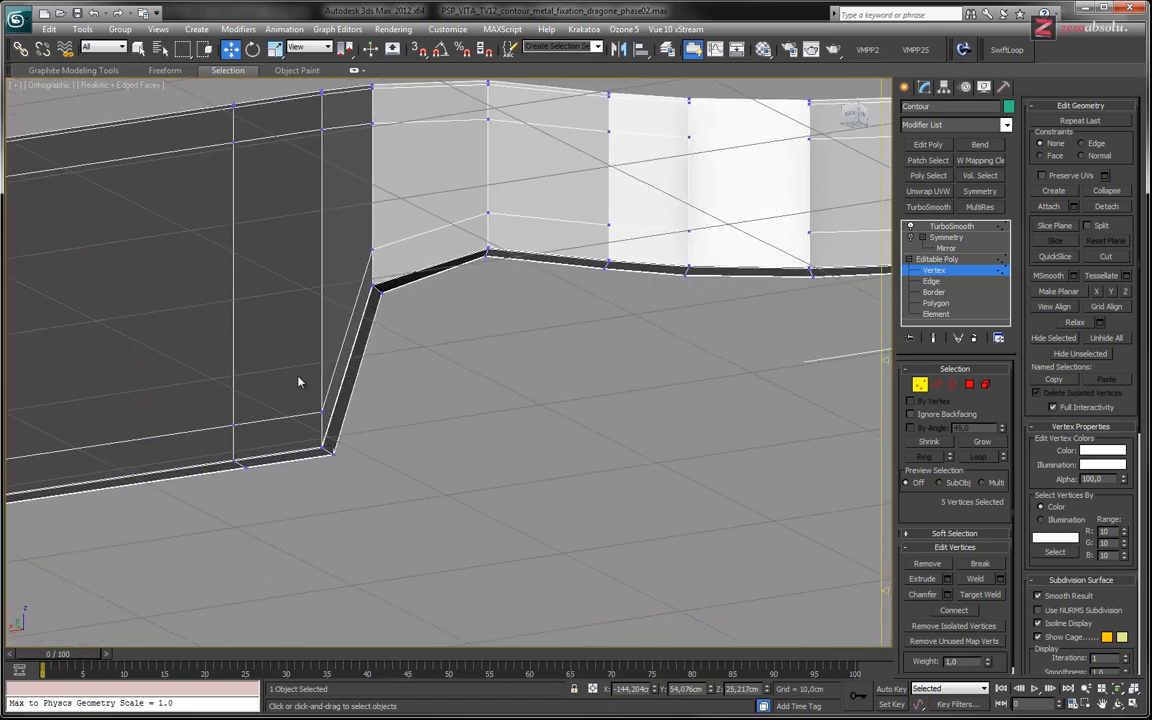
middle_click_drag(350, 377, 465, 422, "alt")
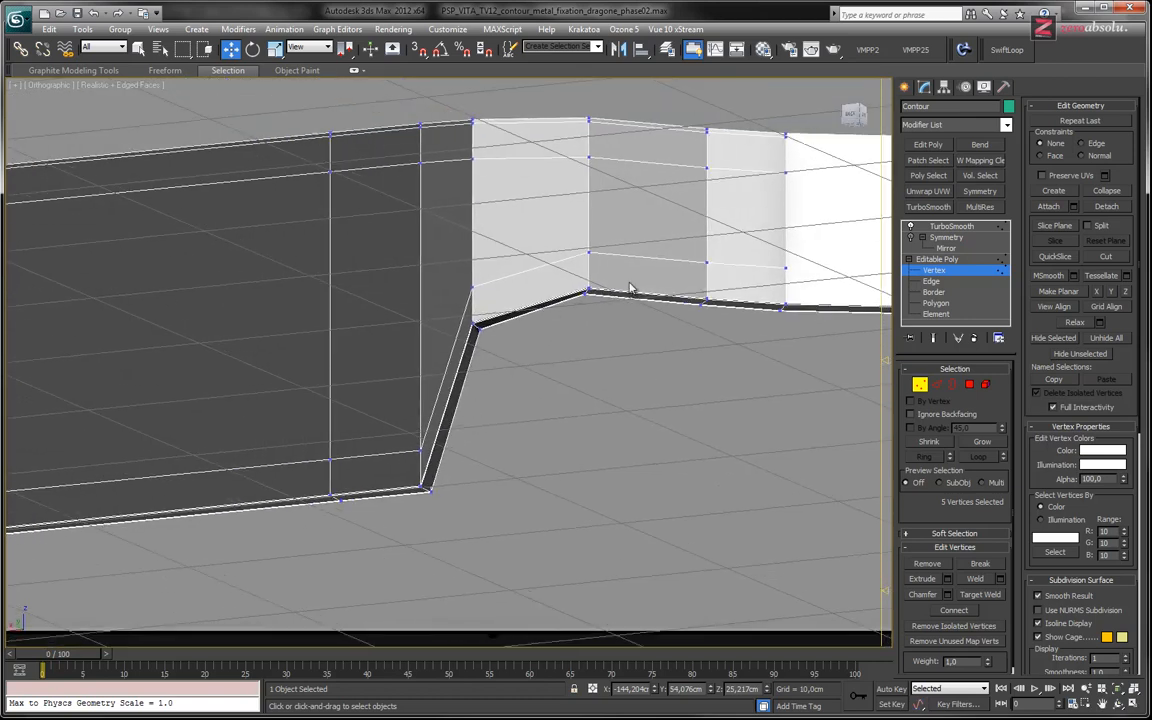
left_click(1108, 256)
left_click(474, 292)
left_click(420, 381)
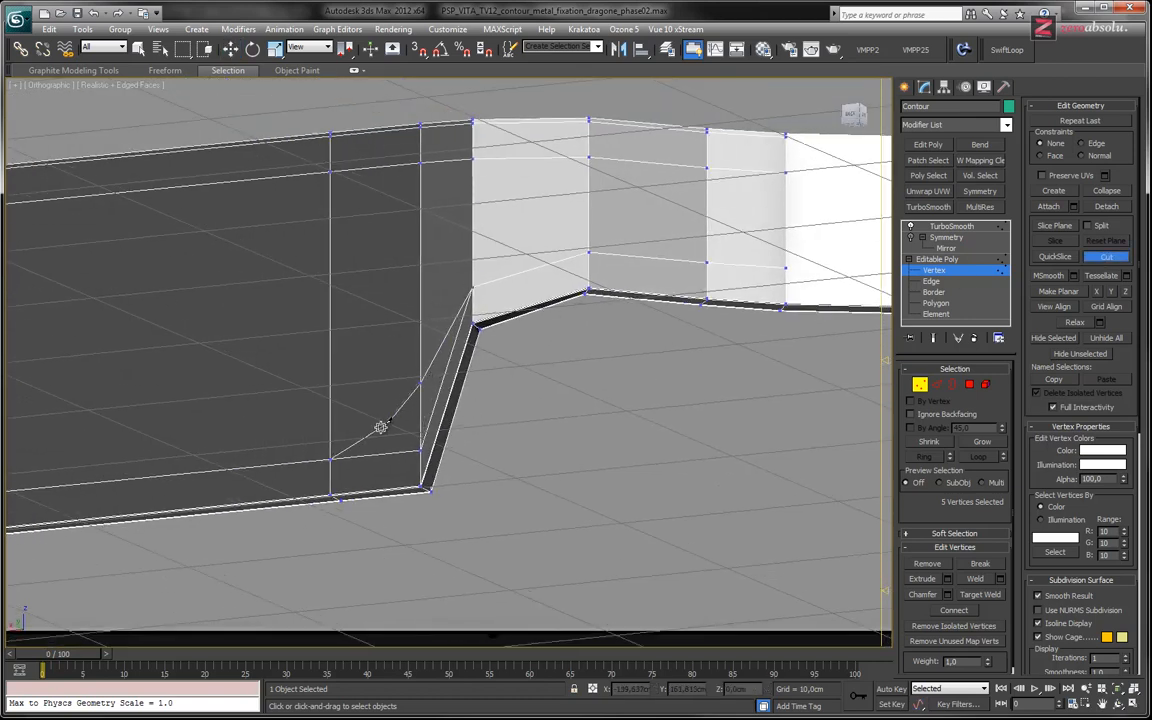
left_click(330, 458)
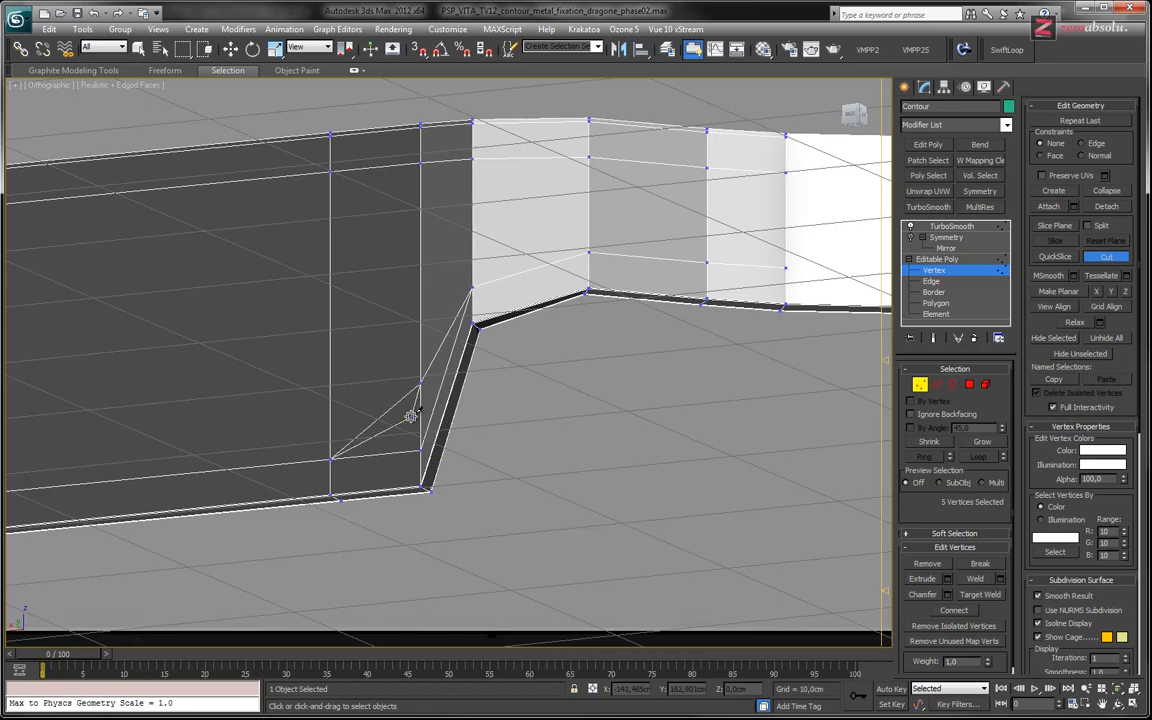
key("w")
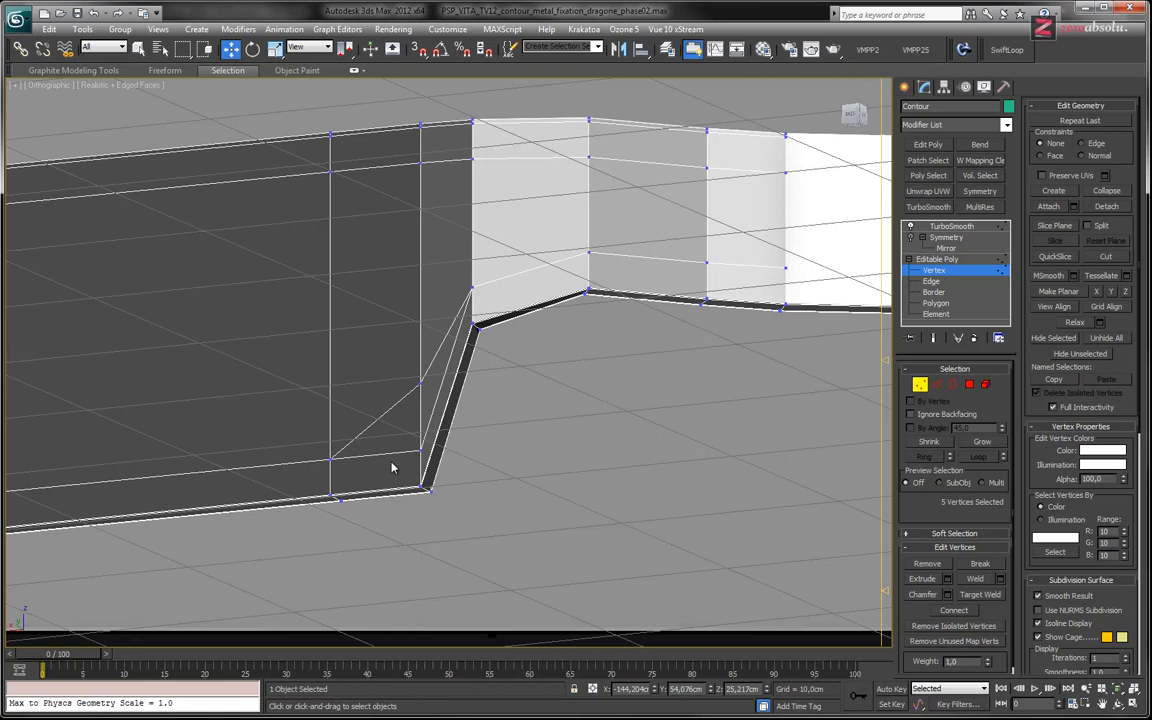
- Delete the three narrow polygons that form the rim along the opening's slanted side
key("4")
left_click(437, 430)
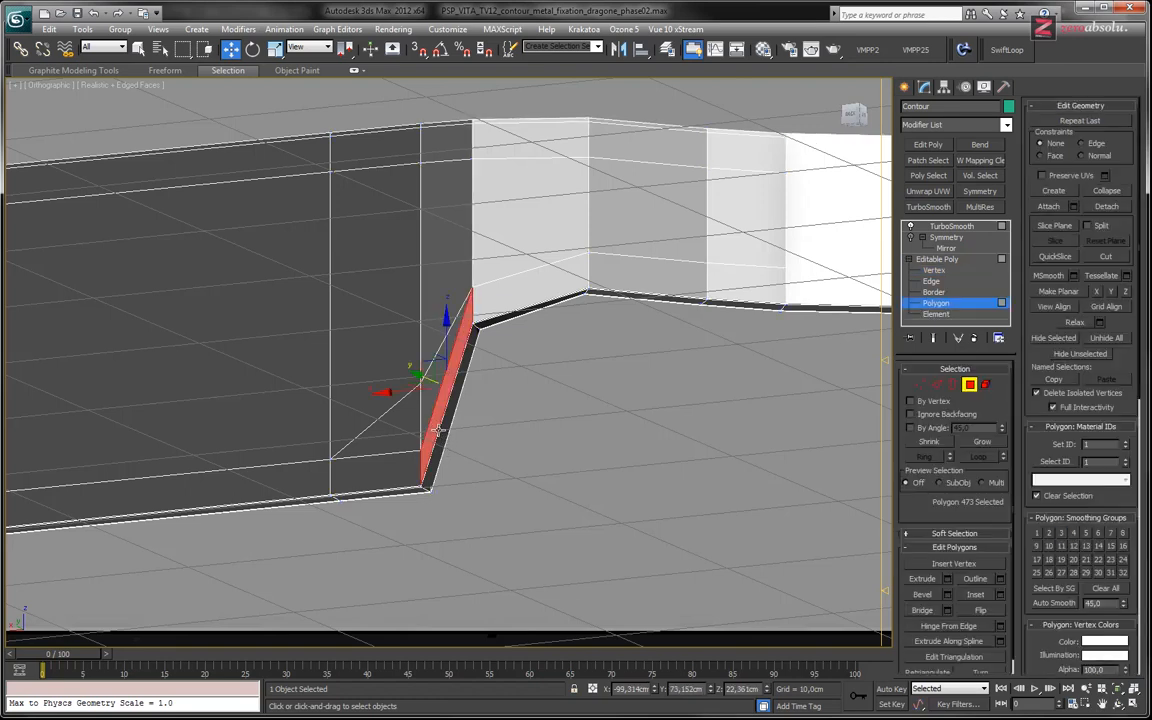
scroll(437, 430, "up", 5)
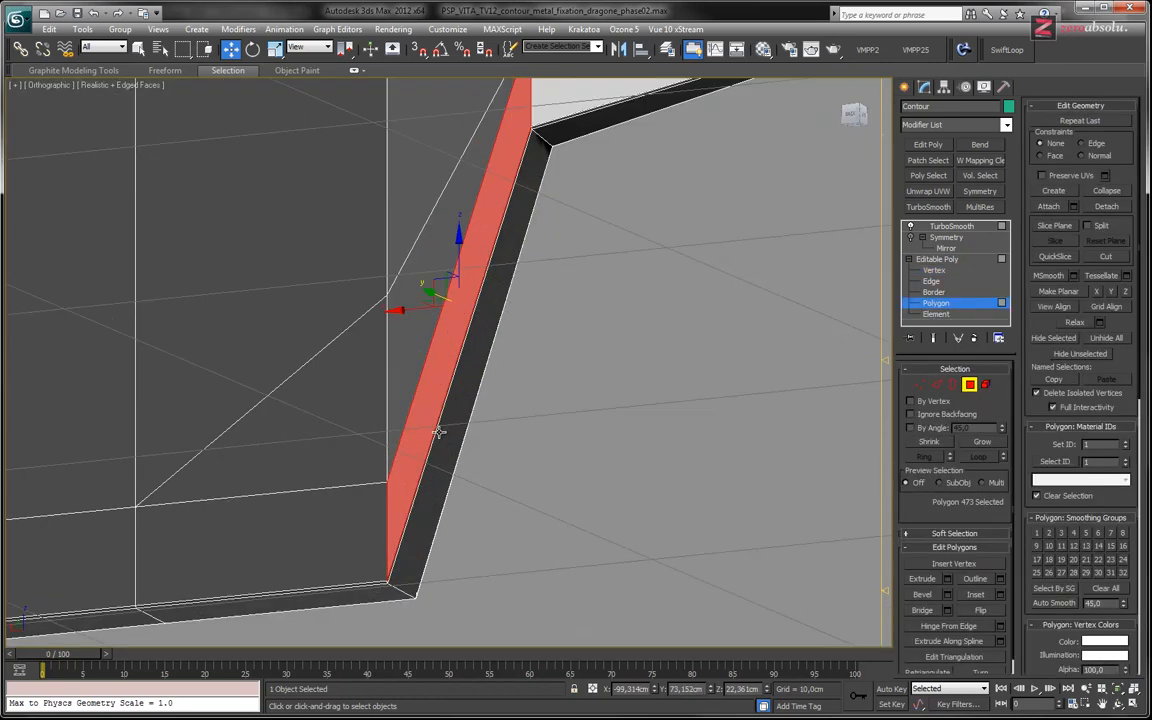
left_click(446, 432, "ctrl")
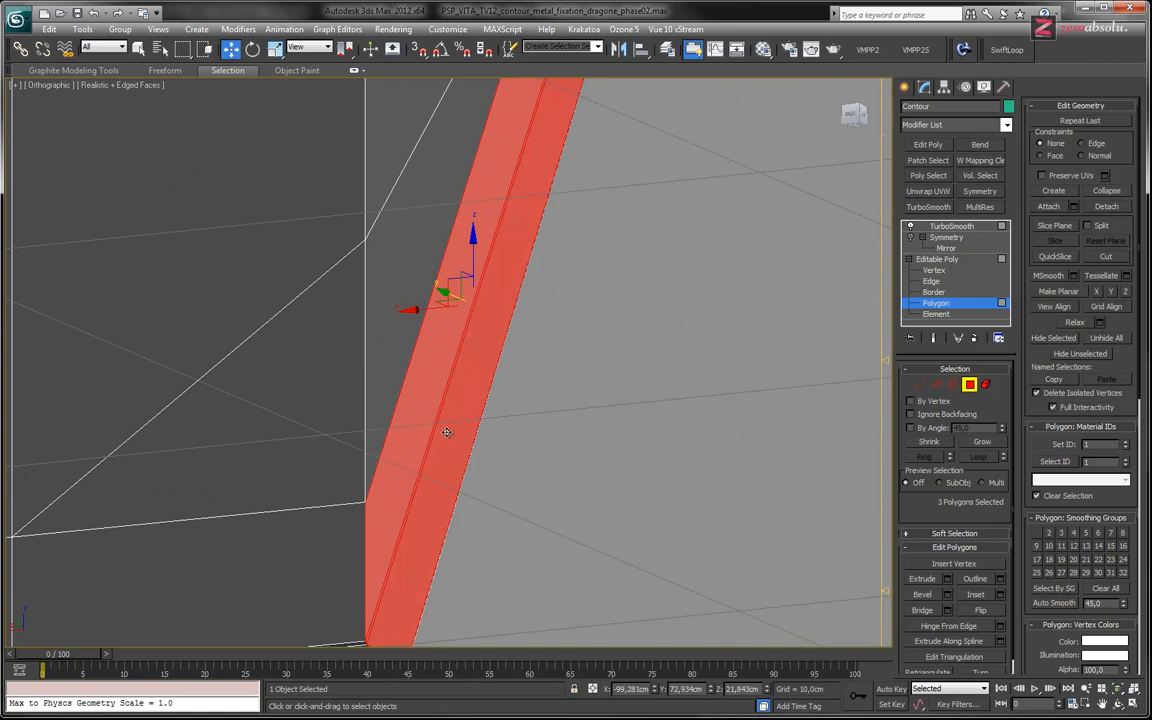
scroll(446, 432, "down", 4)
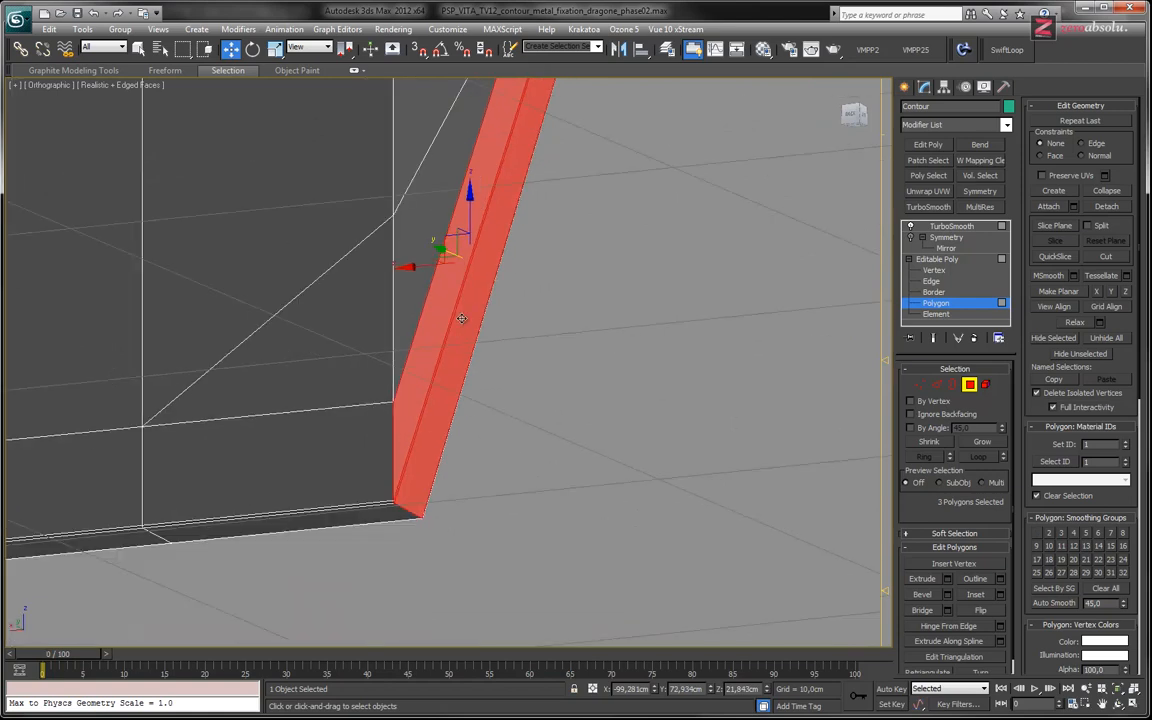
key("Delete")
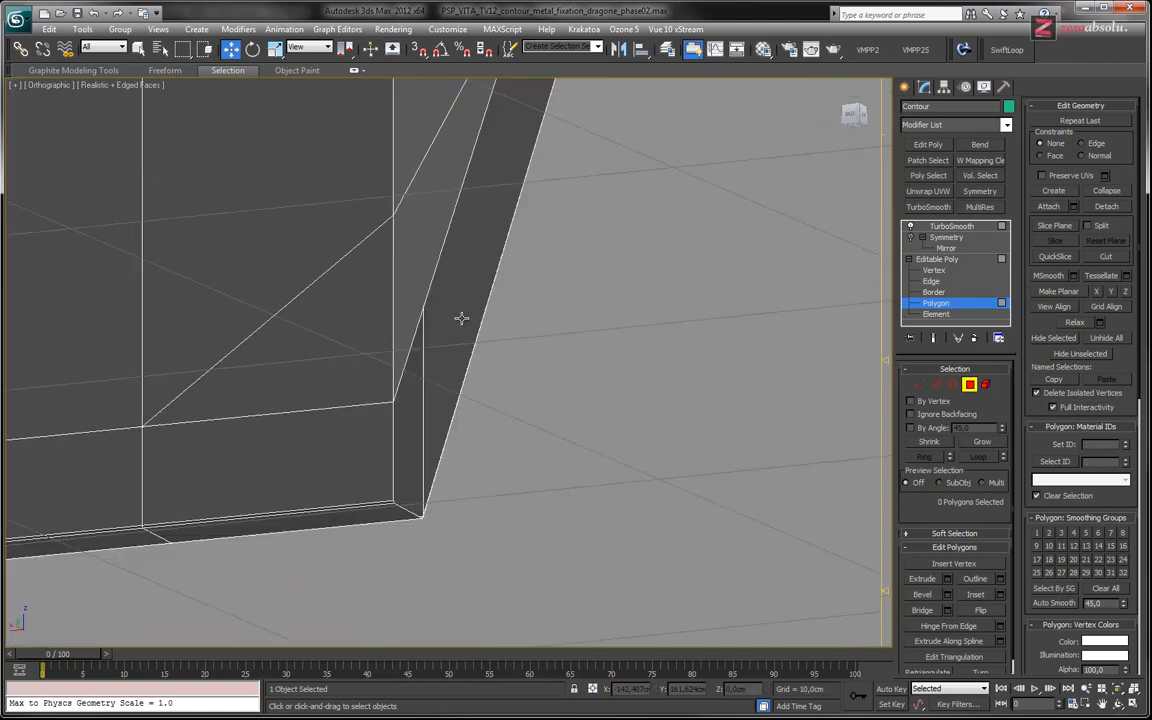
- Select the polygon behind the opening's slanted side and examine its place on the contour's inner wall
left_click(464, 326)
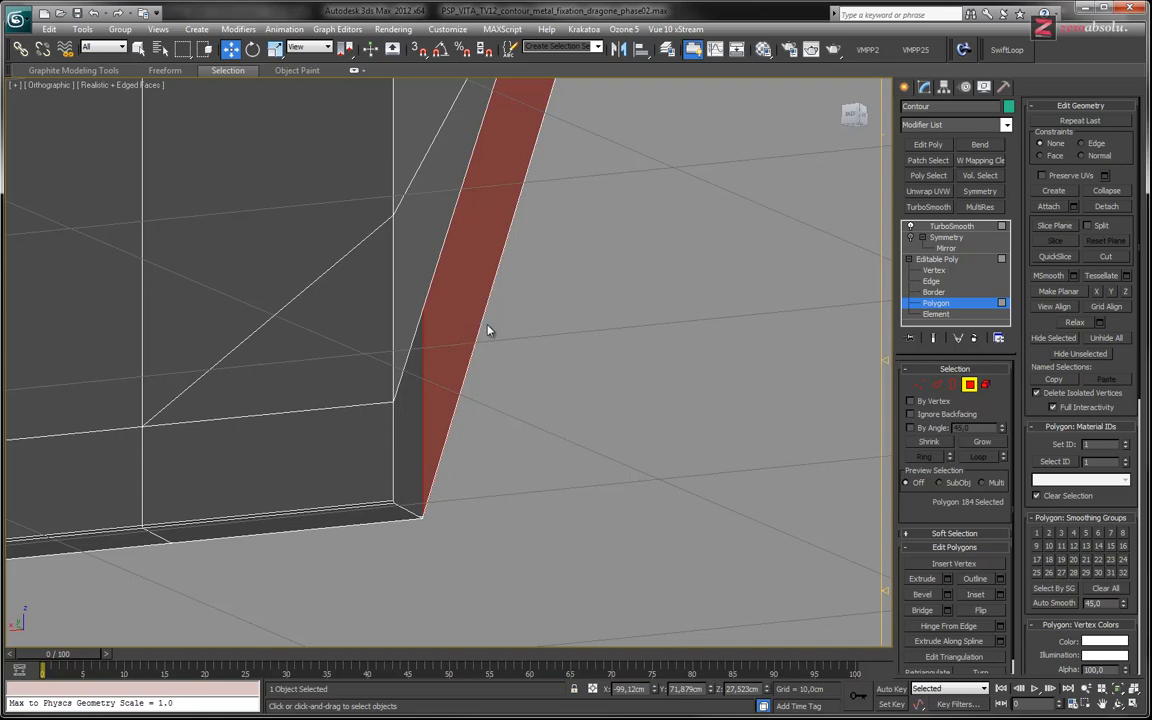
scroll(480, 334, "down", 12)
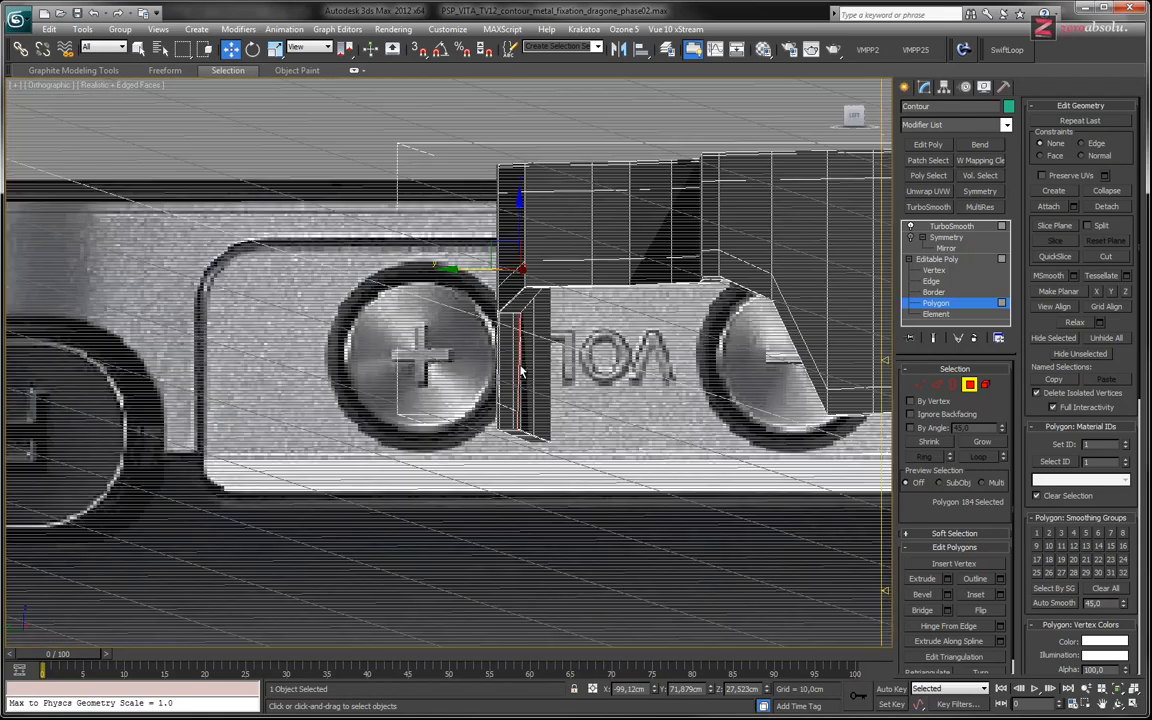
middle_click_drag(520, 367, 355, 402, "alt")
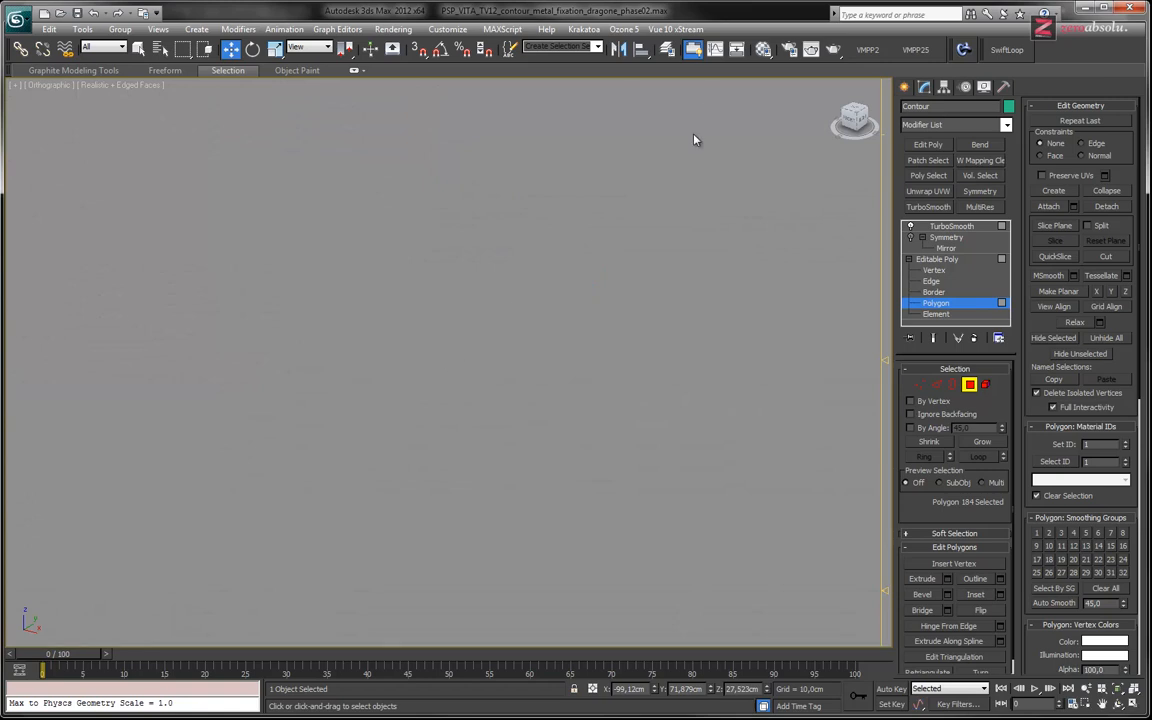
scroll(589, 291, "down", 8)
scroll(589, 291, "up", 6)
middle_click_drag(589, 291, 266, 327)
middle_click_drag(399, 334, 305, 345)
middle_click_drag(548, 353, 437, 244, "alt")
key("z")
scroll(437, 244, "up", 3)
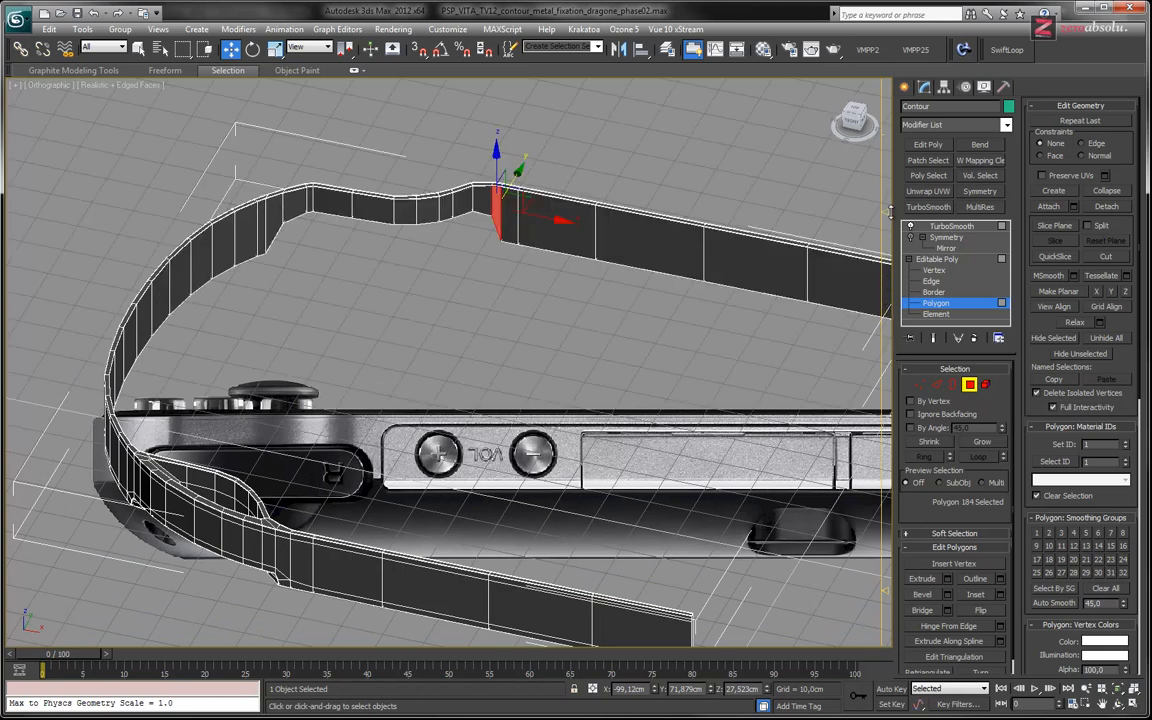
key("z")
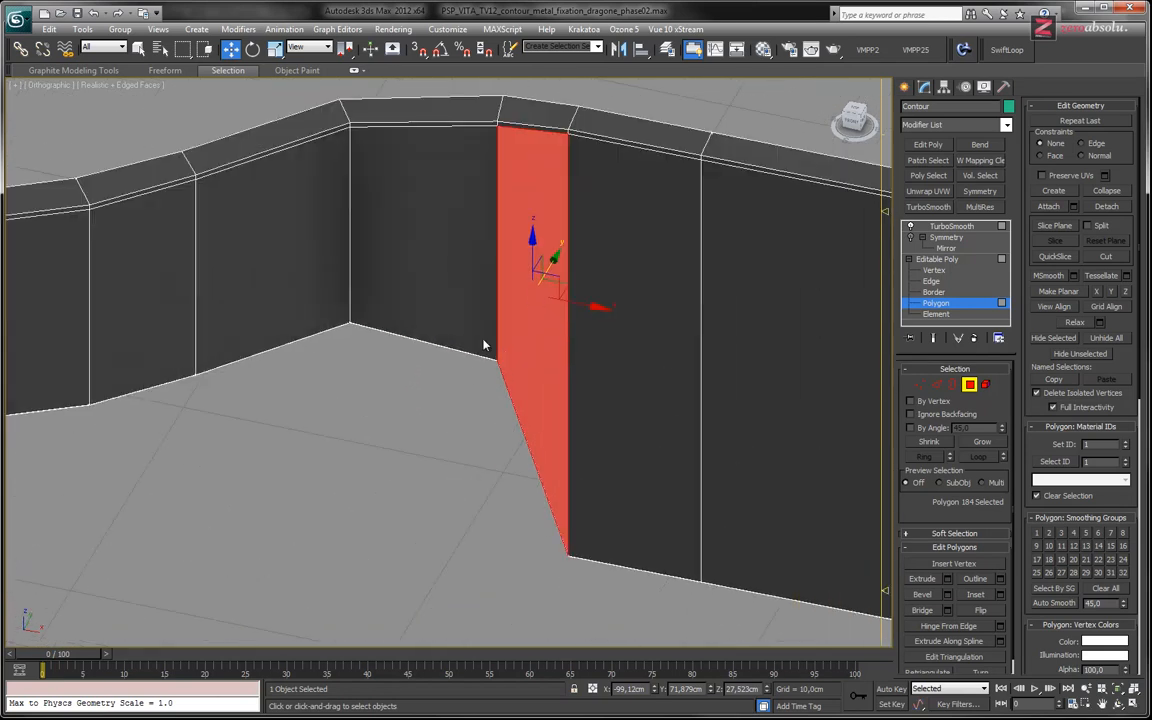
middle_click_drag(187, 346, 489, 411)
scroll(477, 285, "down", 5)
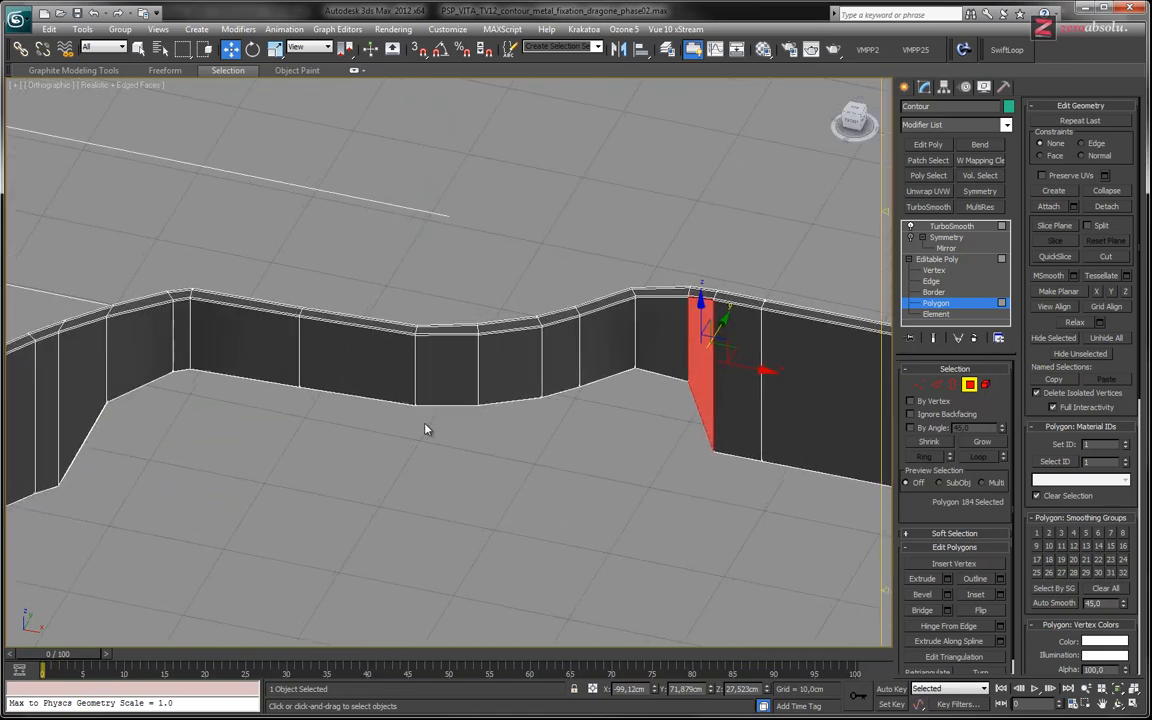
- Select the full ring of vertical edges along the contour's inner wall, starting beside the opening's slanted corner
left_click(934, 282)
left_click(690, 350)
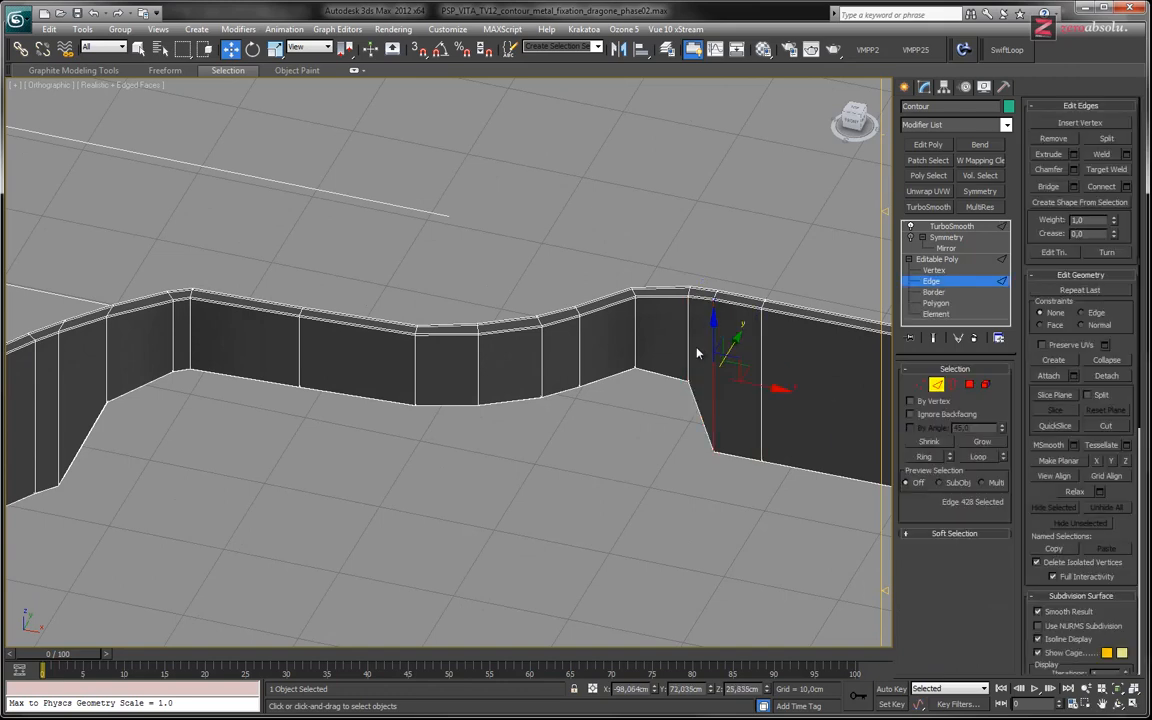
left_click(689, 344, "shift")
- Examine the selected edge ring along both arms of the contour and compare it with the outer wall's support loops
middle_click_drag(736, 423, 608, 341)
scroll(562, 311, "down", 6)
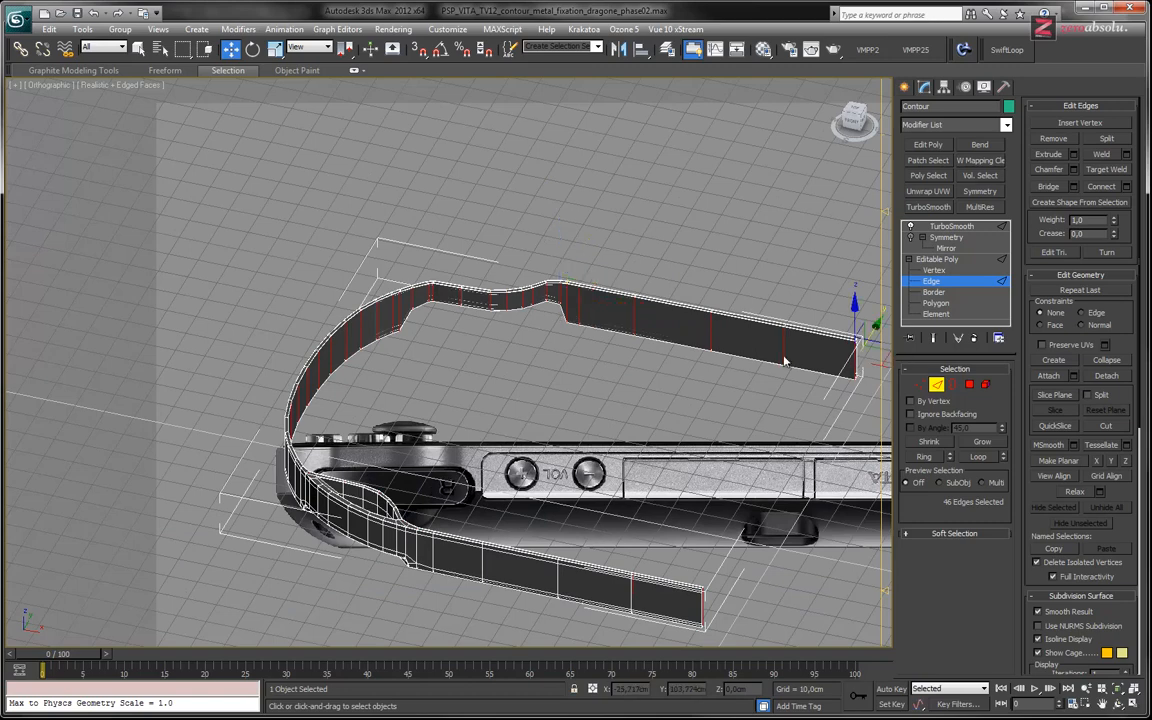
middle_click_drag(452, 494, 253, 292, "alt")
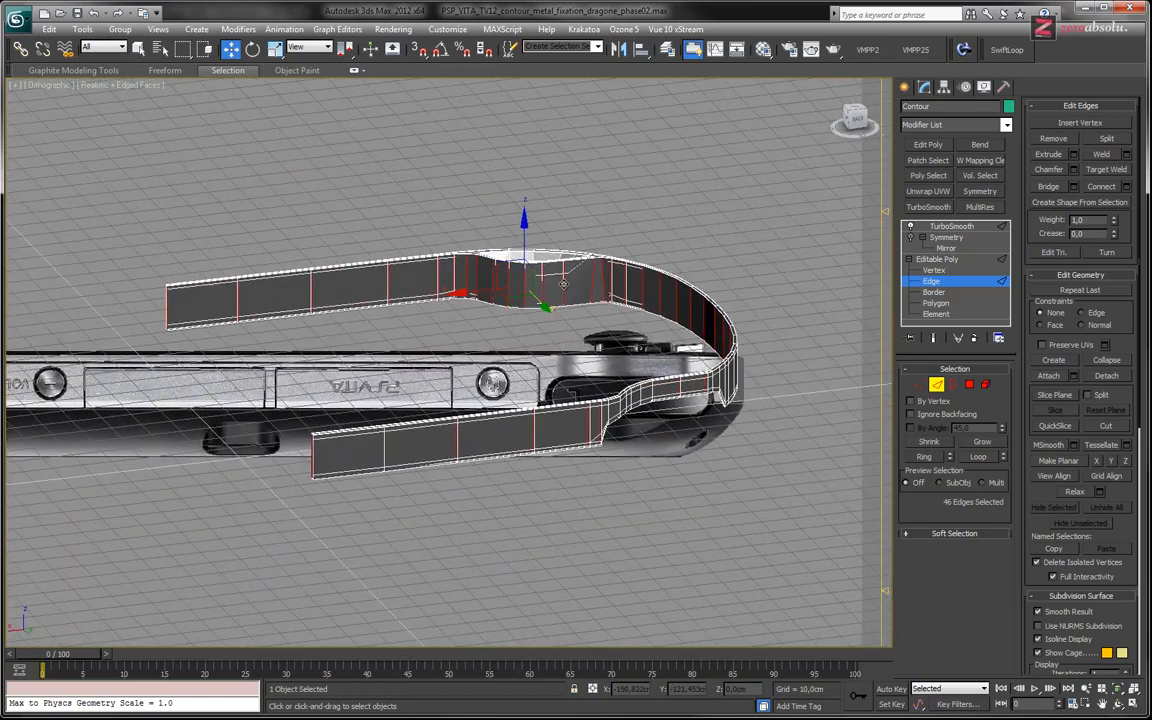
middle_click_drag(162, 306, 142, 345)
scroll(437, 319, "up", 6)
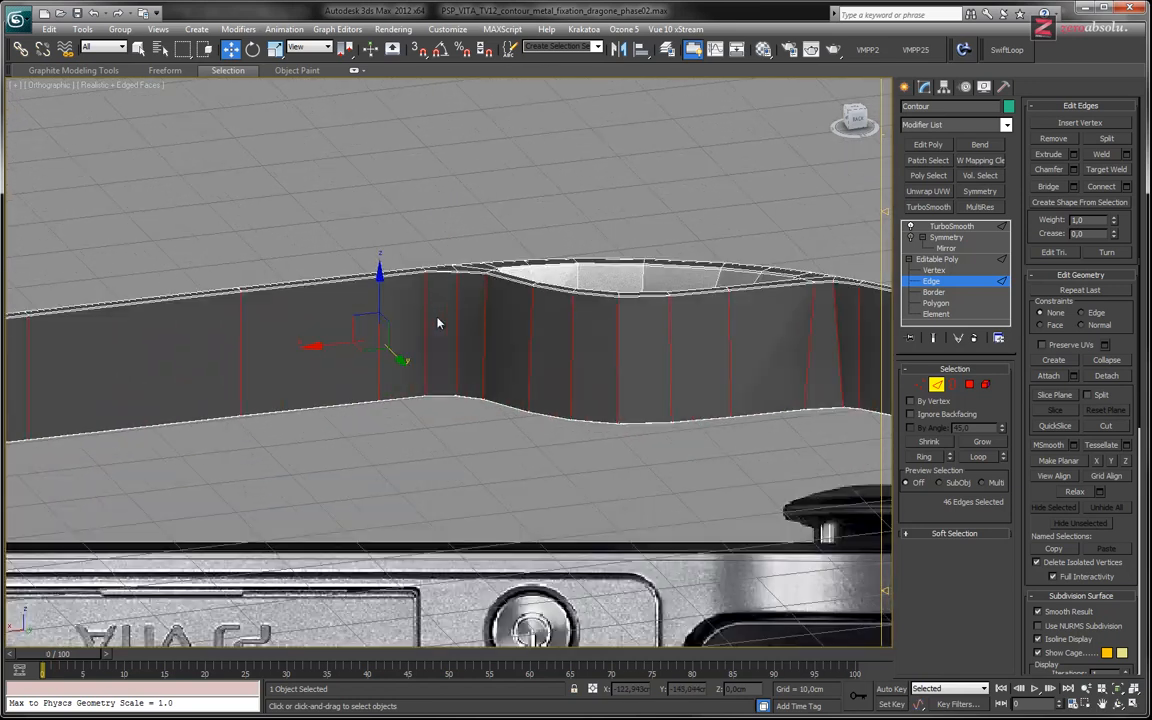
middle_click_drag(217, 347, 372, 303, "alt")
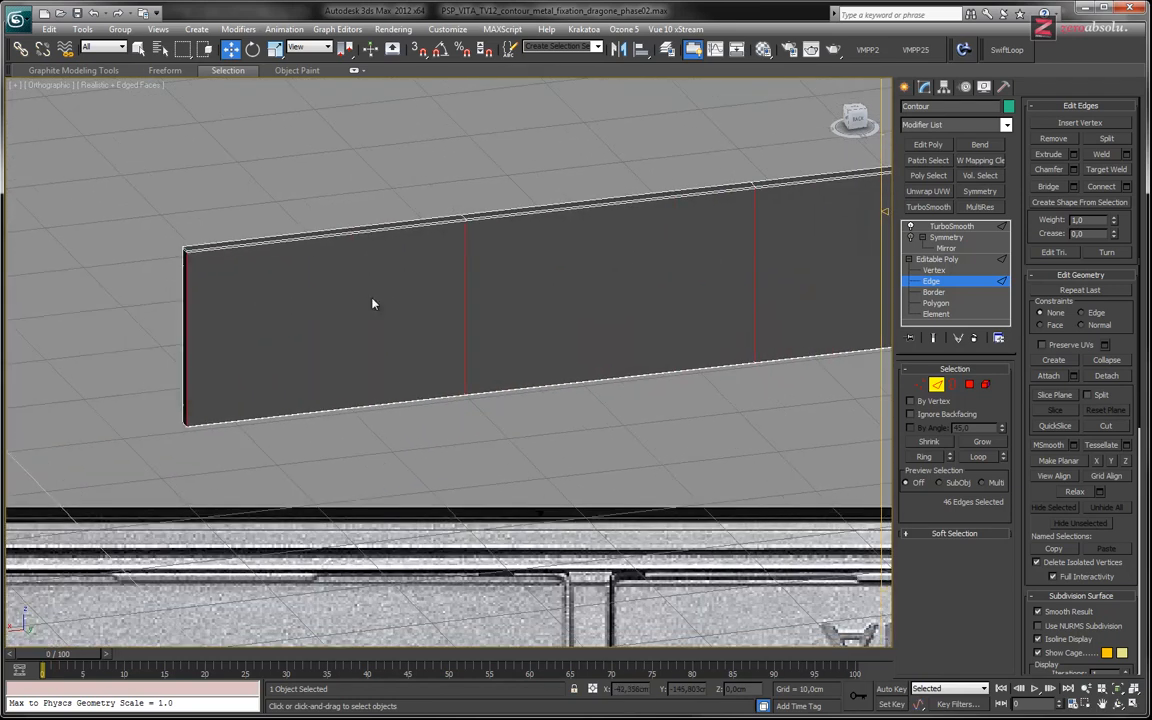
middle_click_drag(215, 321, 471, 377, "alt")
scroll(363, 403, "up", 6)
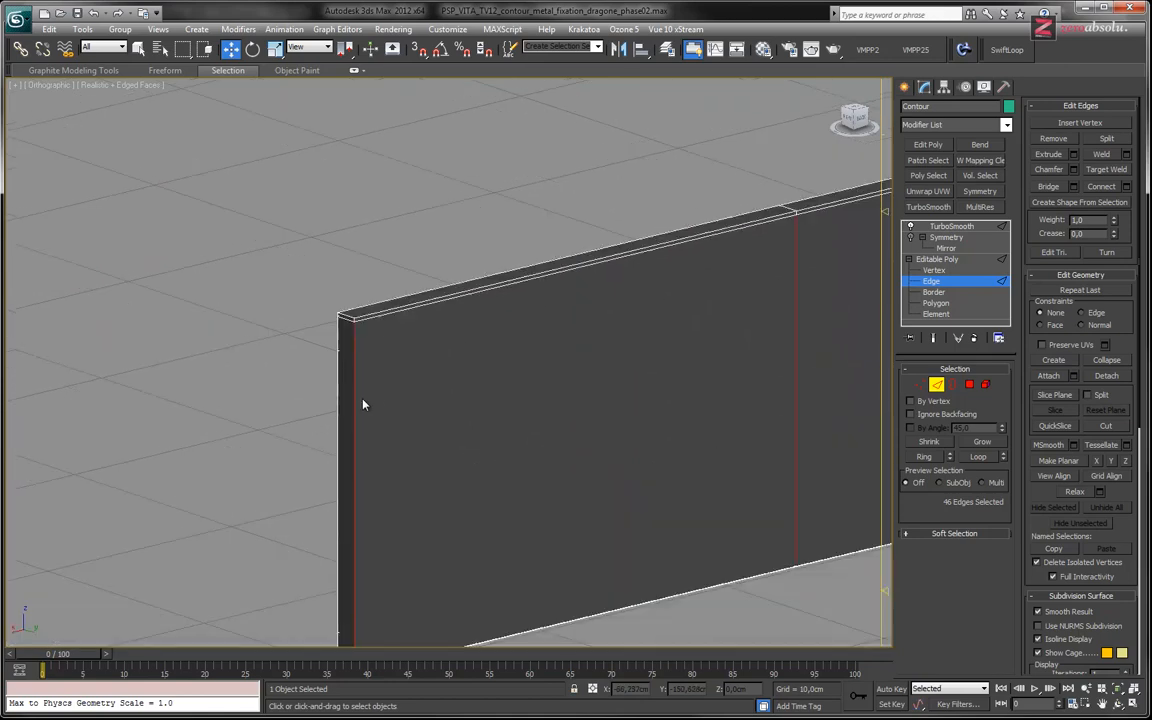
scroll(363, 404, "down", 10)
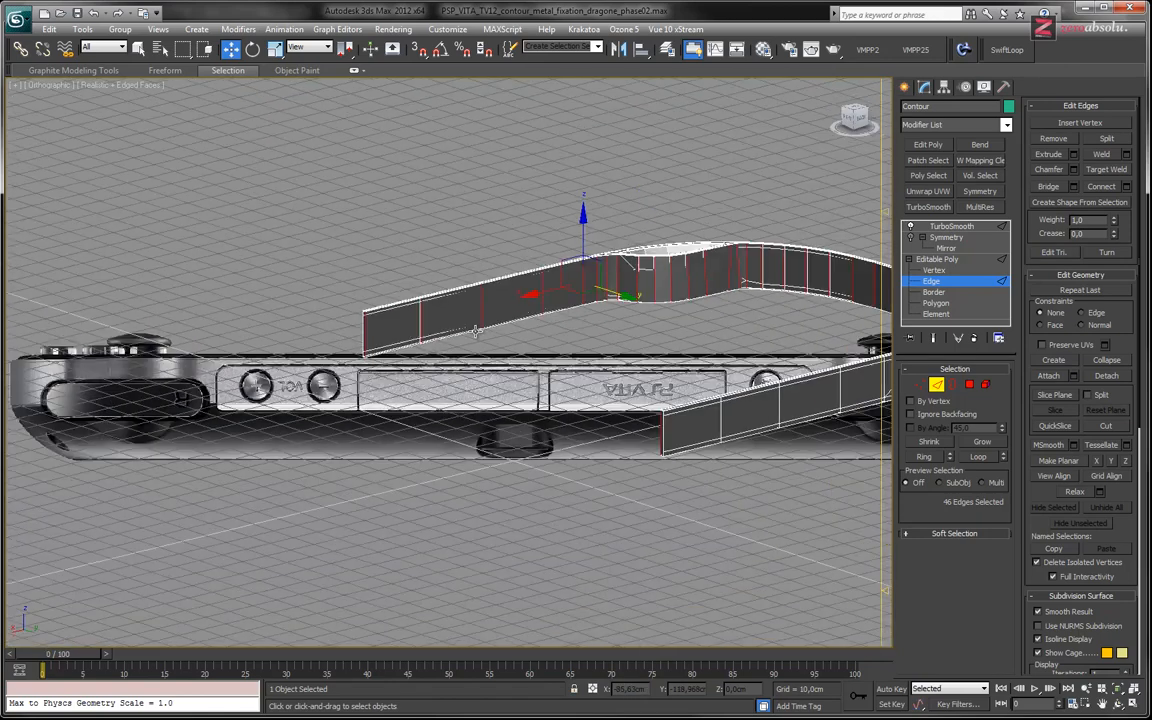
middle_click_drag(687, 380, 613, 390, "alt")
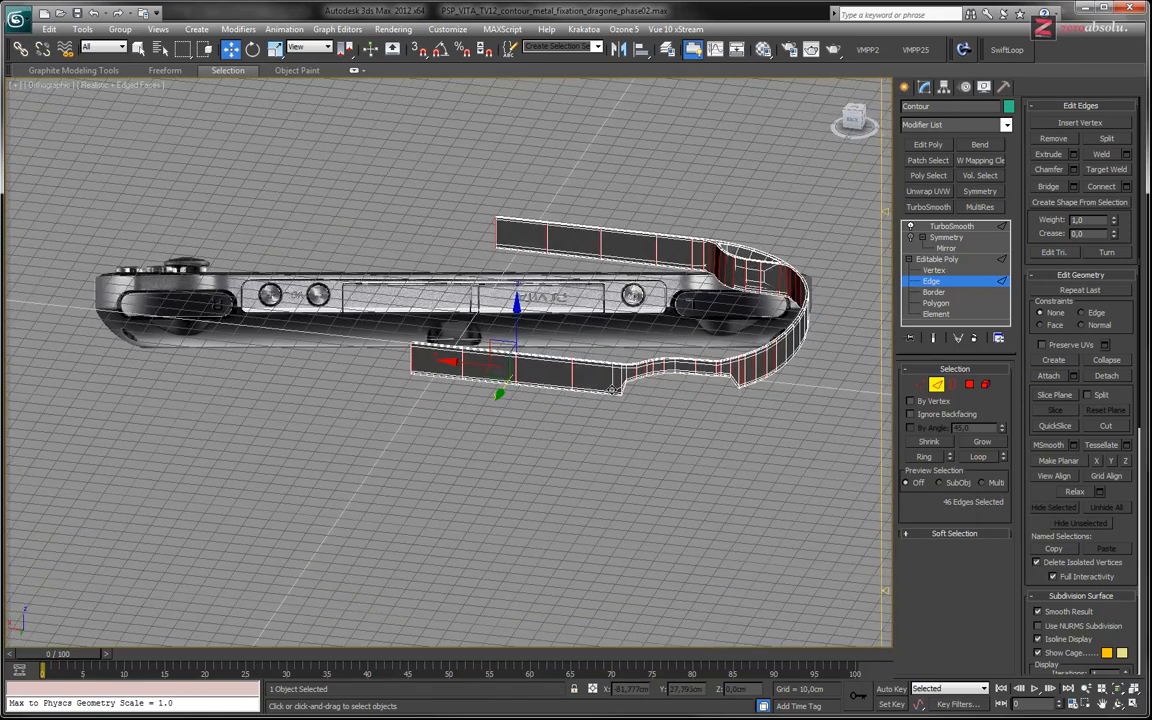
scroll(528, 378, "up", 6)
middle_click_drag(528, 378, 56, 573, "alt")
middle_click_drag(710, 265, 124, 337)
middle_click_drag(885, 468, 406, 285)
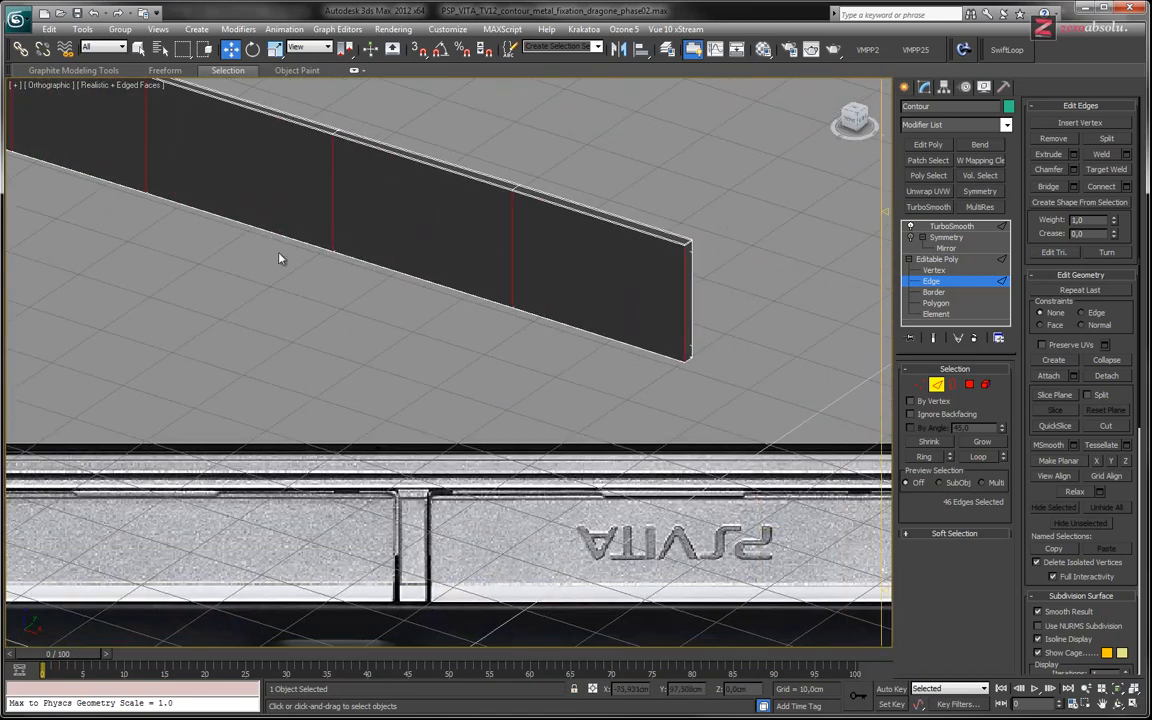
middle_click_drag(280, 258, 725, 420)
middle_click_drag(388, 237, 368, 303)
scroll(496, 345, "up", 3)
middle_click_drag(406, 380, 648, 125)
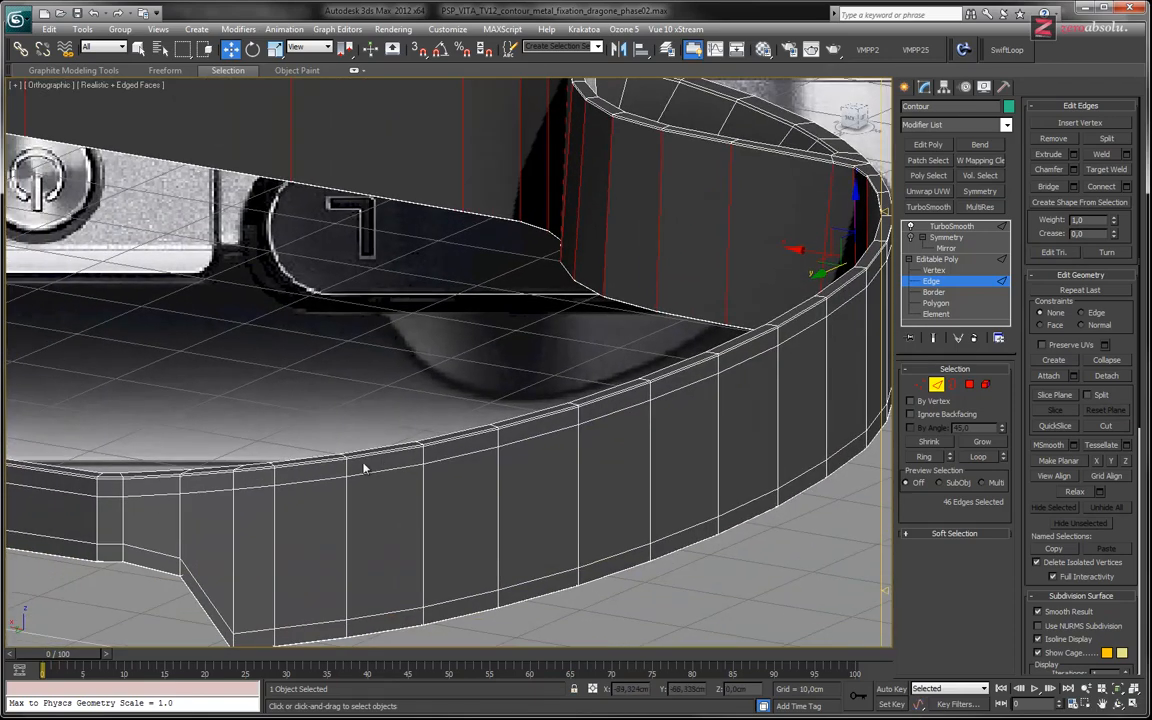
scroll(270, 463, "up", 5)
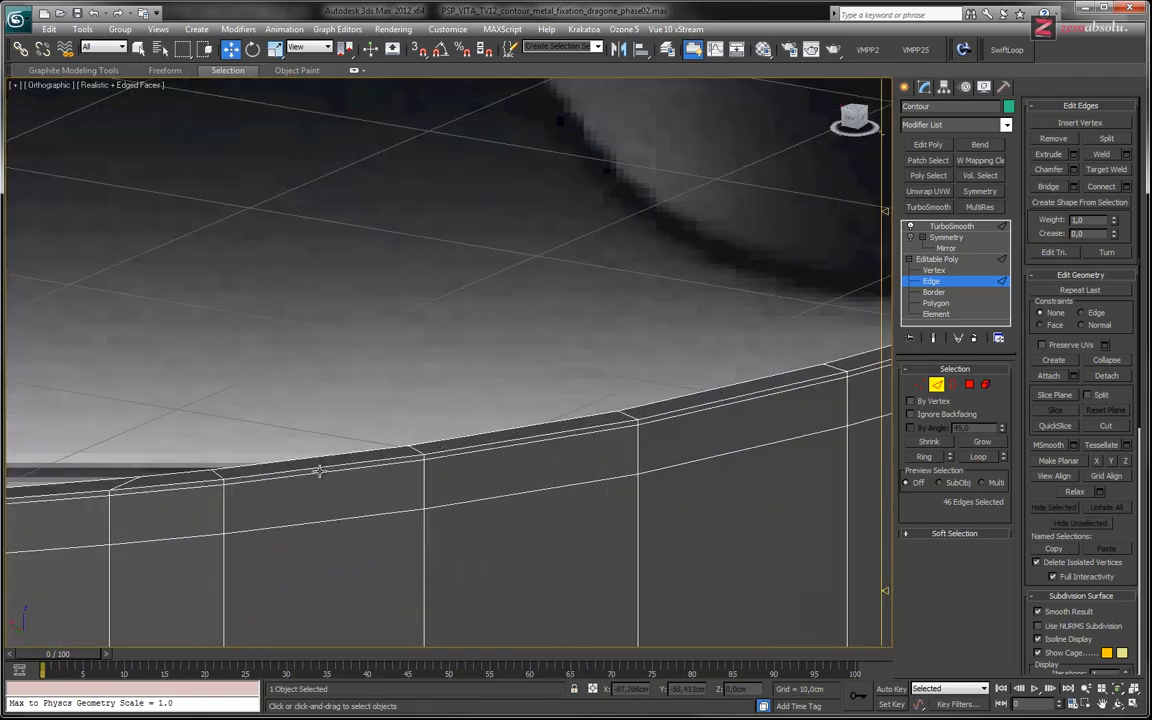
scroll(555, 293, "down", 5)
middle_click_drag(376, 362, 612, 470)
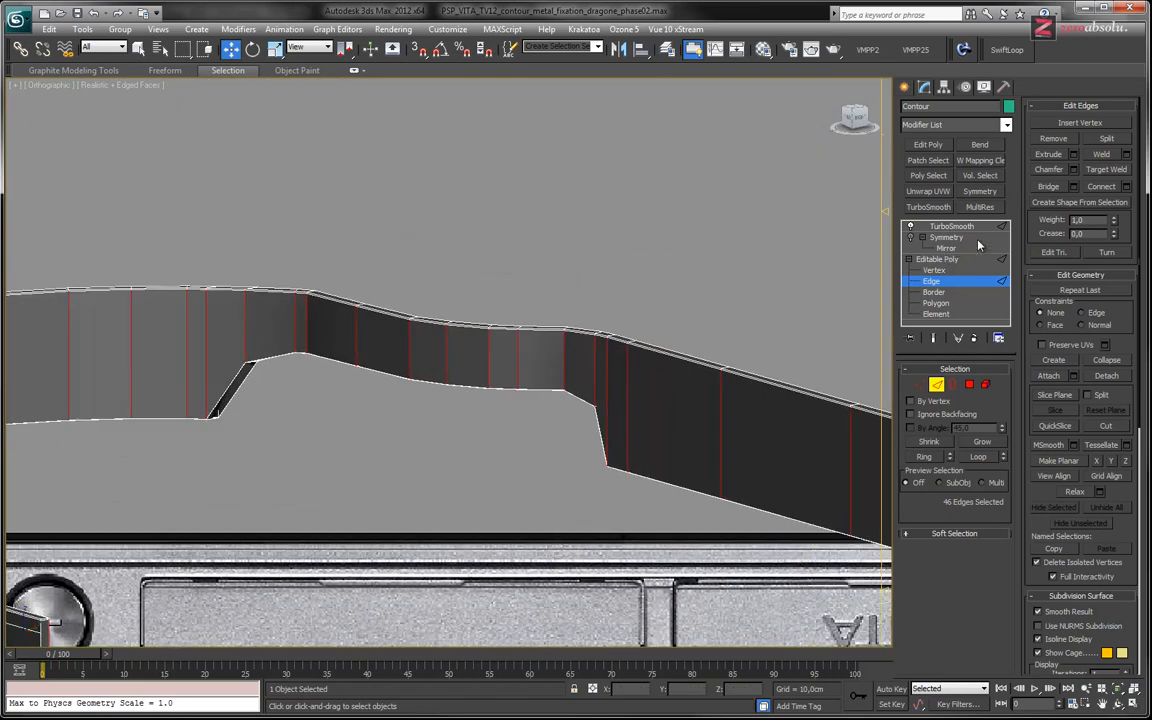
- Connect the inner wall's vertical edges with 2 segments and a pinch of 69 to add horizontal support loops
left_click(1127, 187)
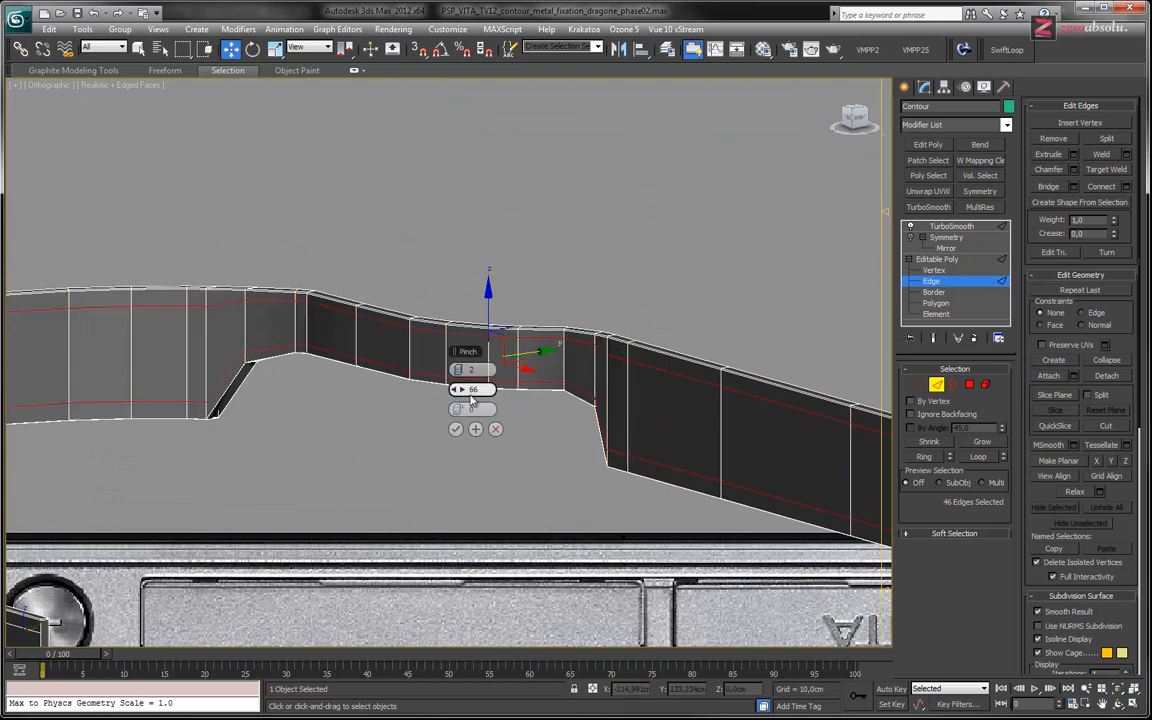
left_click_drag(461, 393, 490, 389)
mouse_move(436, 389)
left_mouse_down()
mouse_move(478, 389)
mouse_move(440, 389)
left_mouse_up()
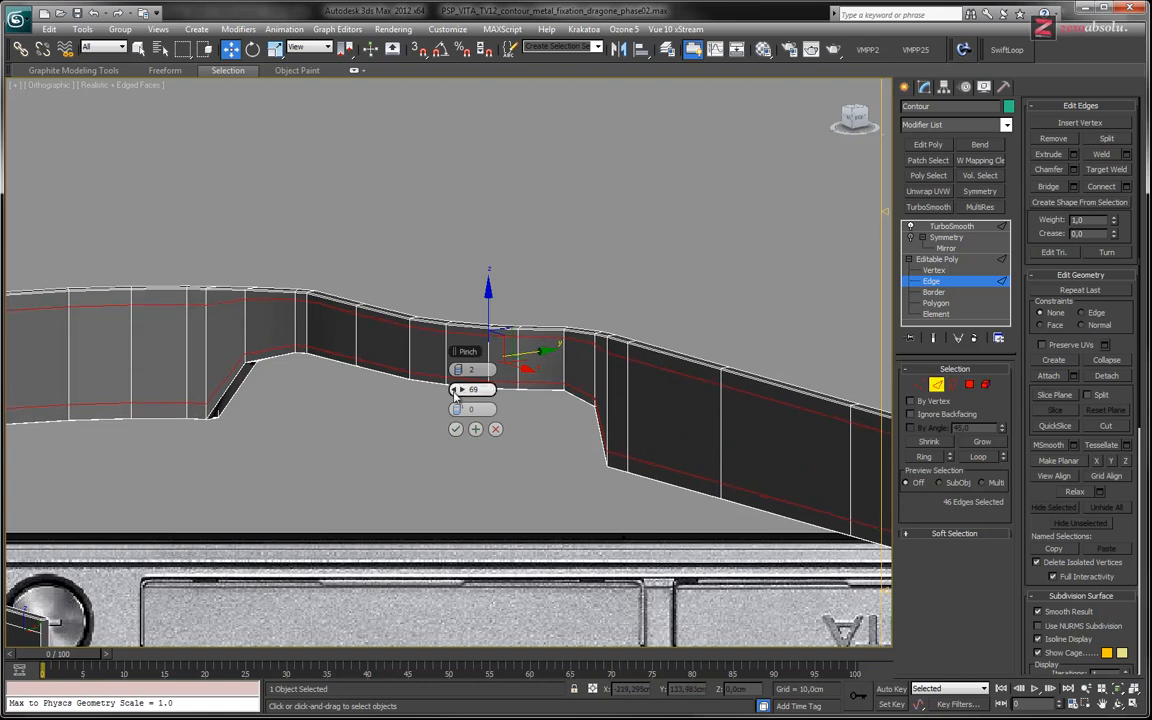
left_click(455, 428)
middle_click_drag(506, 404, 561, 458, "alt")
middle_click_drag(320, 378, 889, 416)
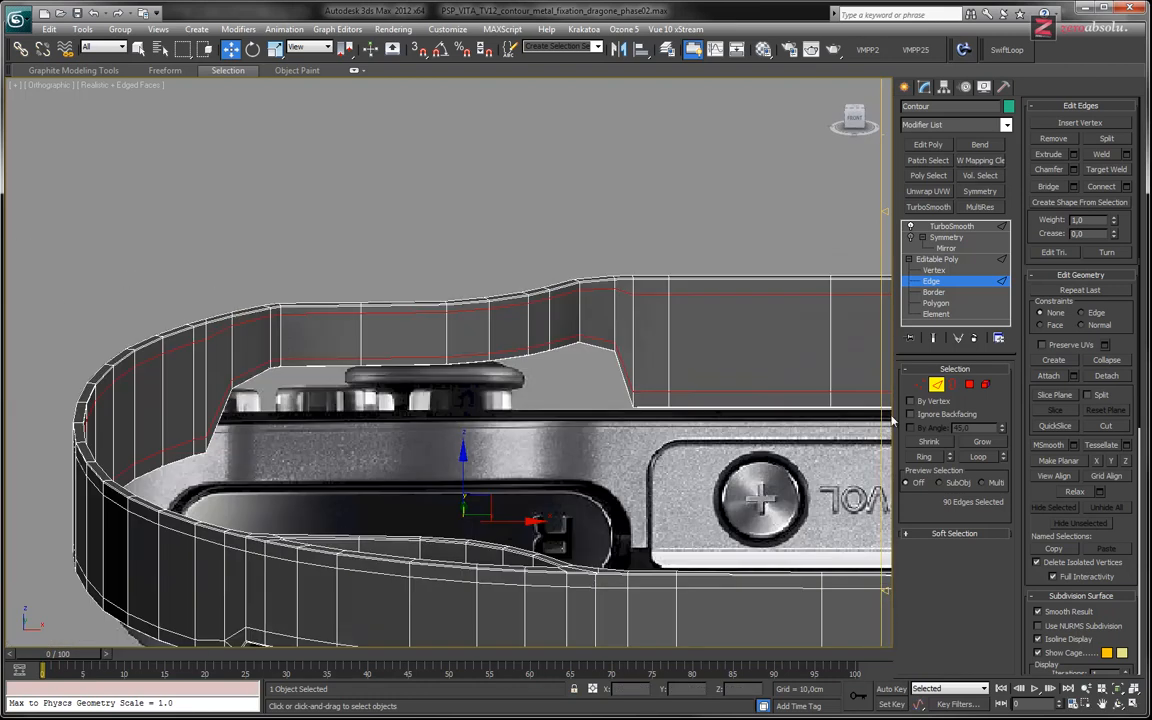
- Delete the three inner-wall polygons and the remaining narrow polygon along the opening's slanted side
scroll(681, 388, "up", 5)
key("ctrl+d")
left_click(514, 336)
middle_click_drag(514, 336, 599, 391, "alt")
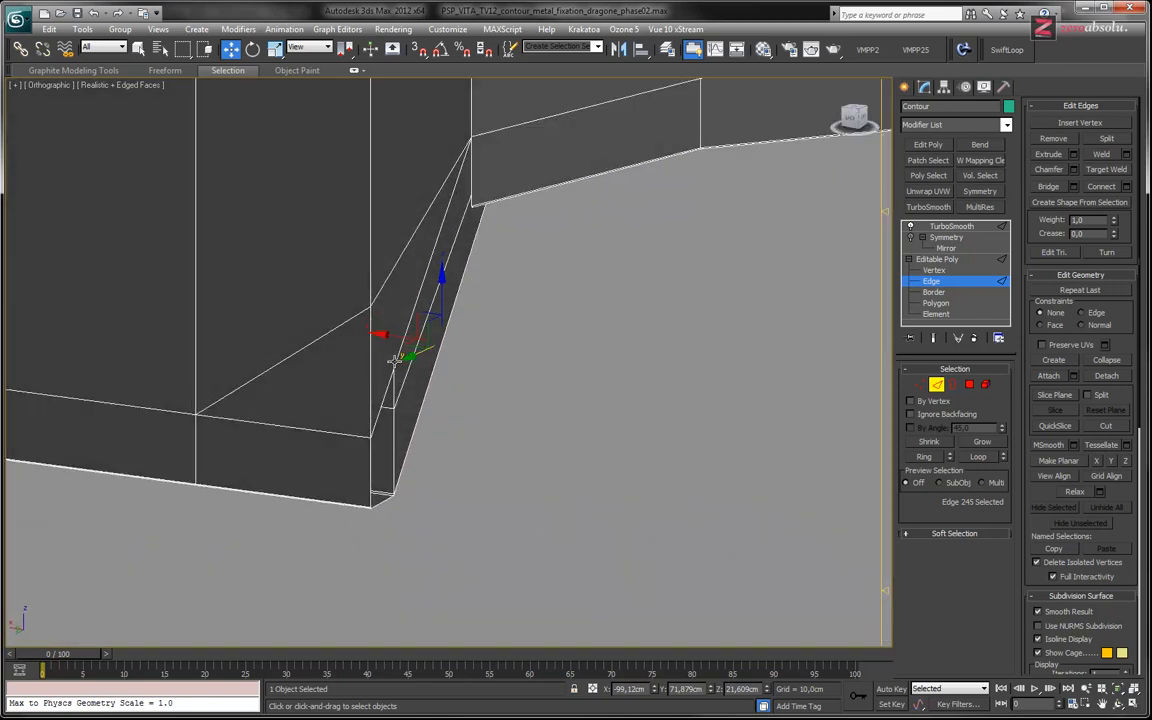
left_click(985, 303)
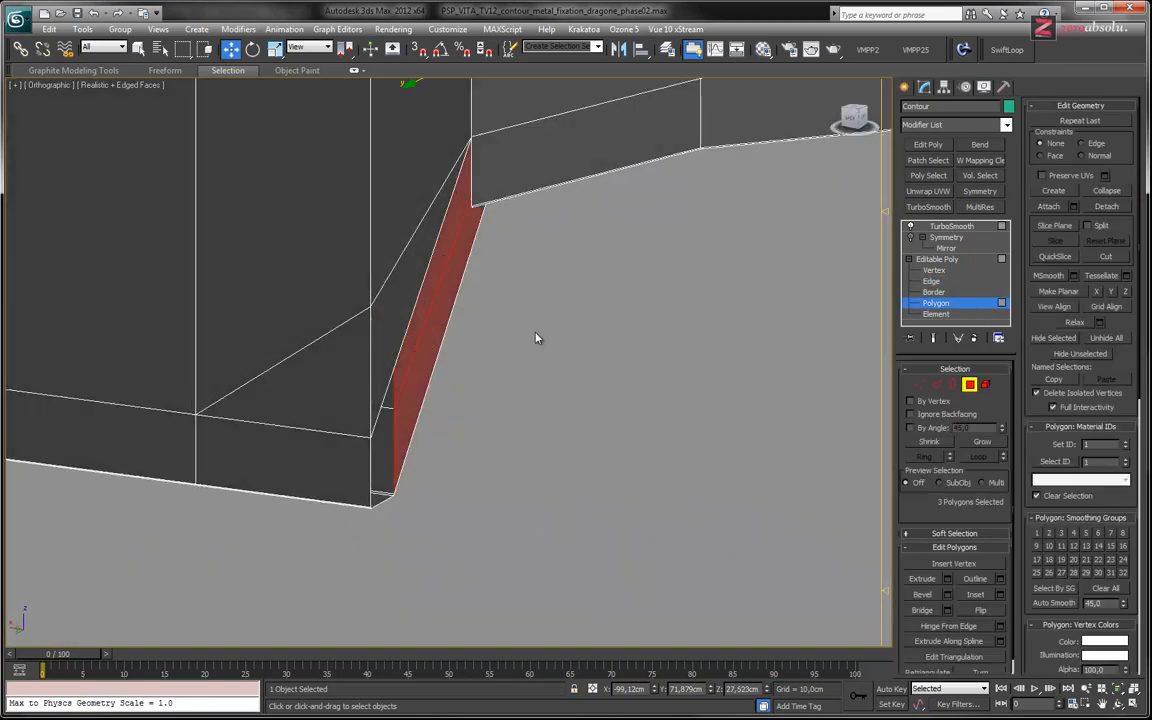
left_click(434, 327)
left_click(539, 338)
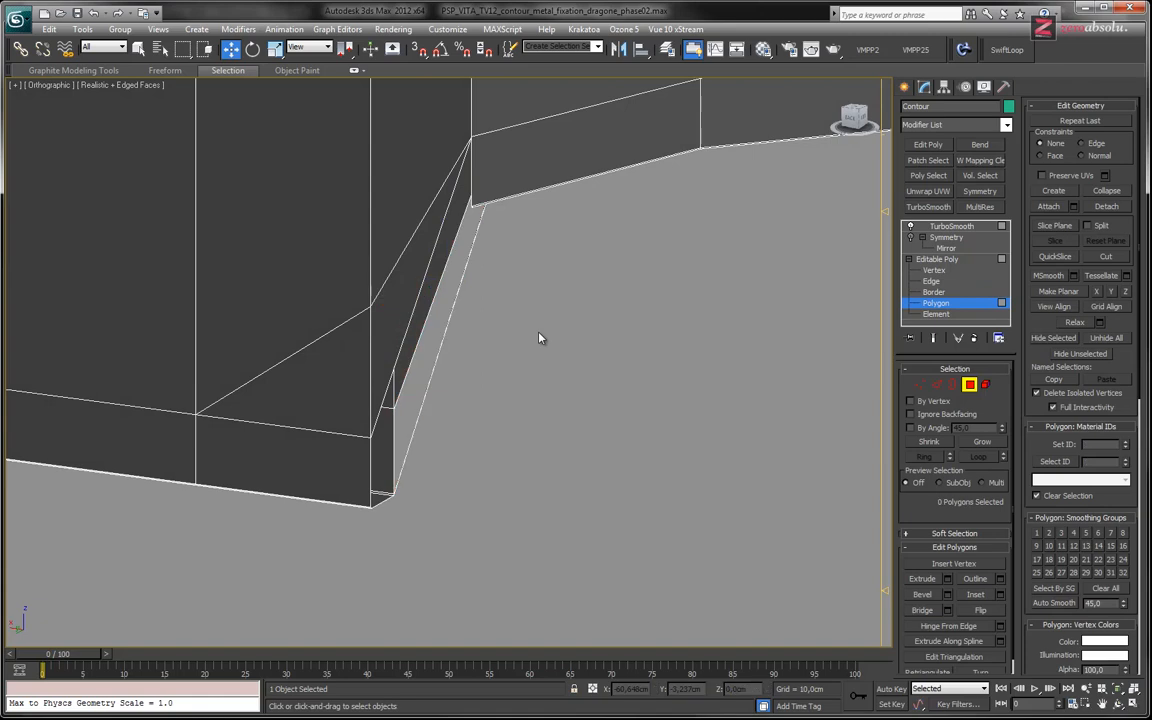
left_click(445, 352)
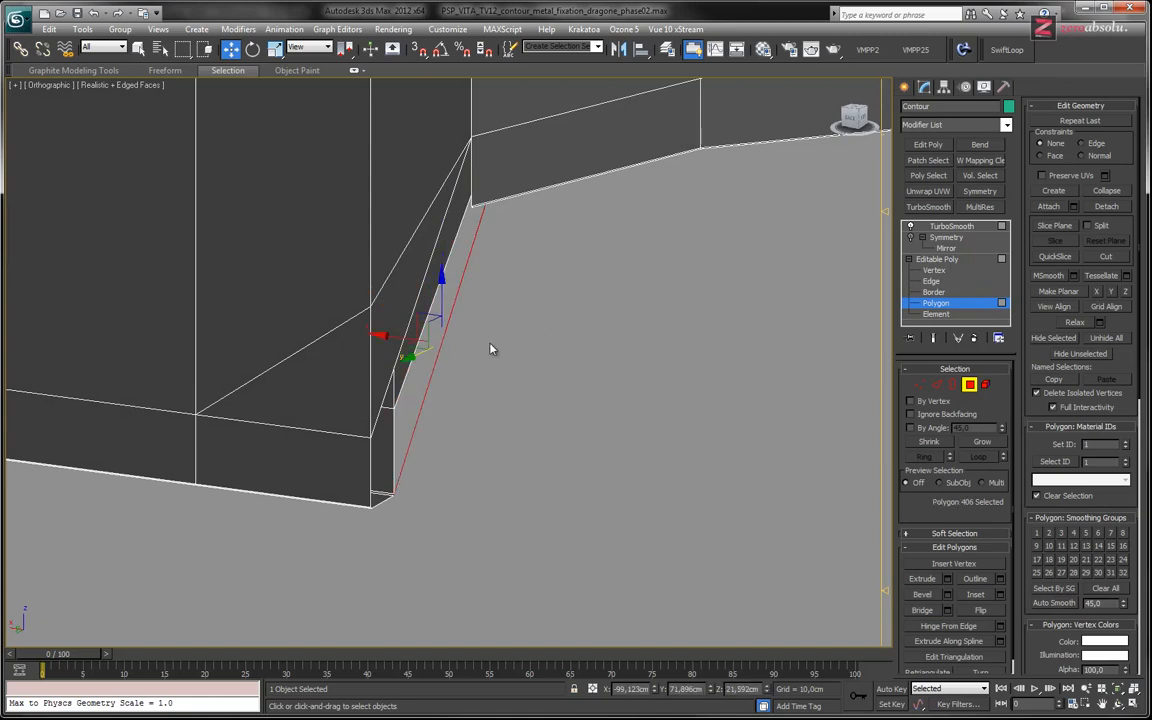
left_click(490, 349)
- Examine the gap at the slanted corner from several angles, checking the neighbouring polygon and the surrounding vertices
middle_click_drag(458, 362, 424, 393, "alt")
middle_click_drag(392, 315, 602, 352)
middle_click_drag(573, 264, 514, 375, "alt")
middle_click_drag(558, 281, 423, 243, "alt")
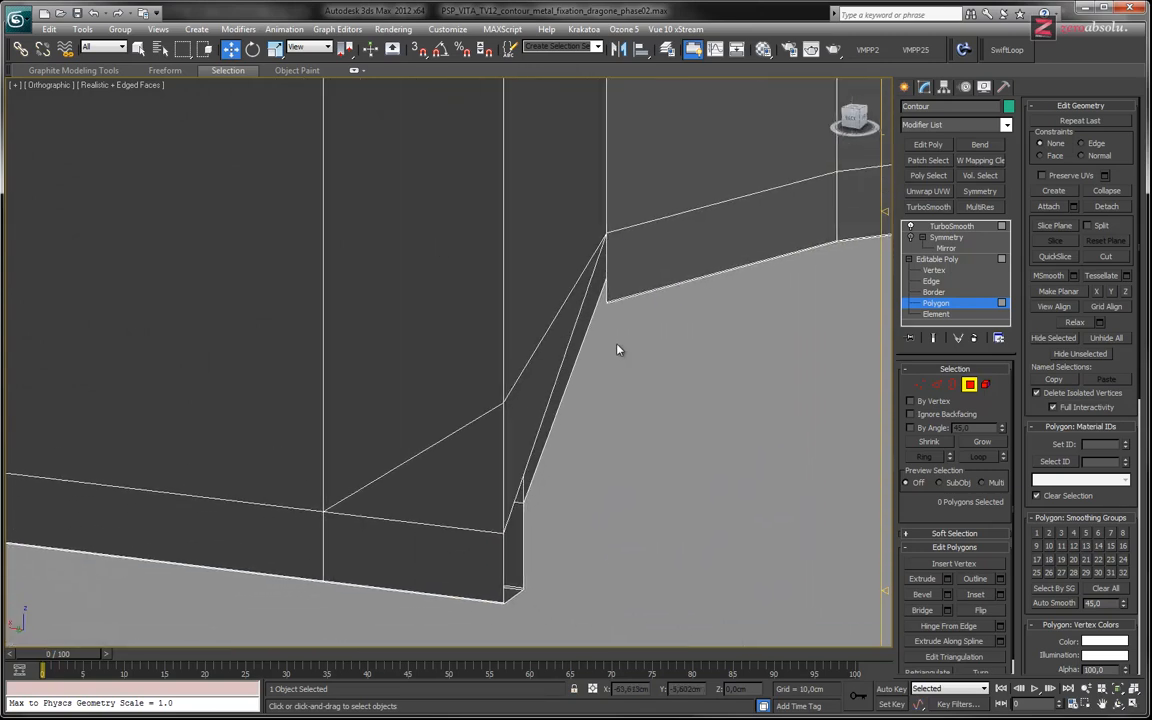
scroll(605, 303, "up", 4)
middle_click_drag(609, 306, 626, 221)
scroll(624, 226, "down", 2)
middle_click_drag(728, 272, 714, 274, "alt")
left_click(254, 213)
middle_click_drag(312, 256, 577, 309, "alt")
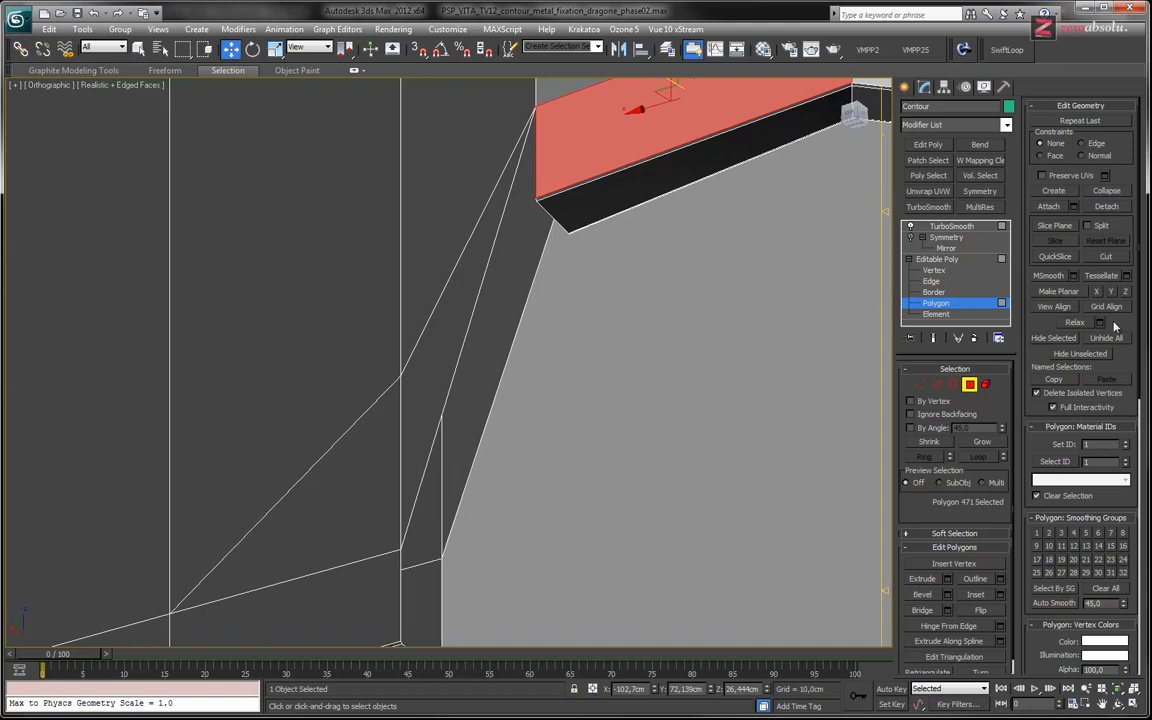
left_click(934, 271)
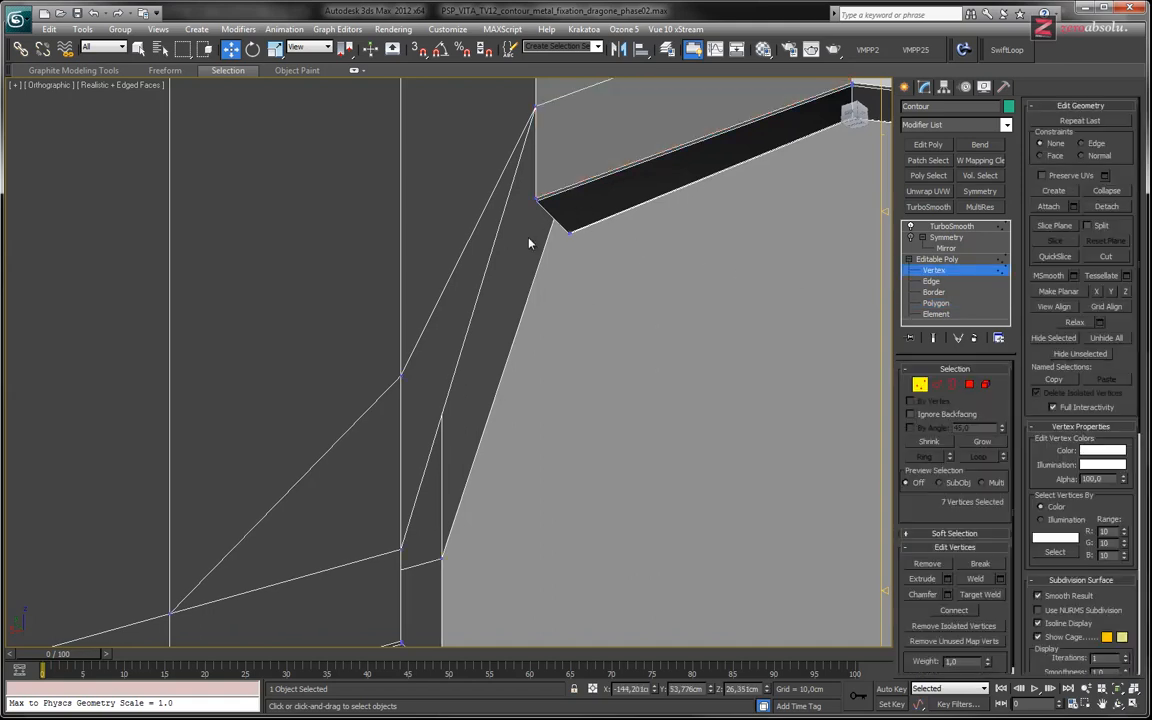
middle_click_drag(556, 247, 566, 242)
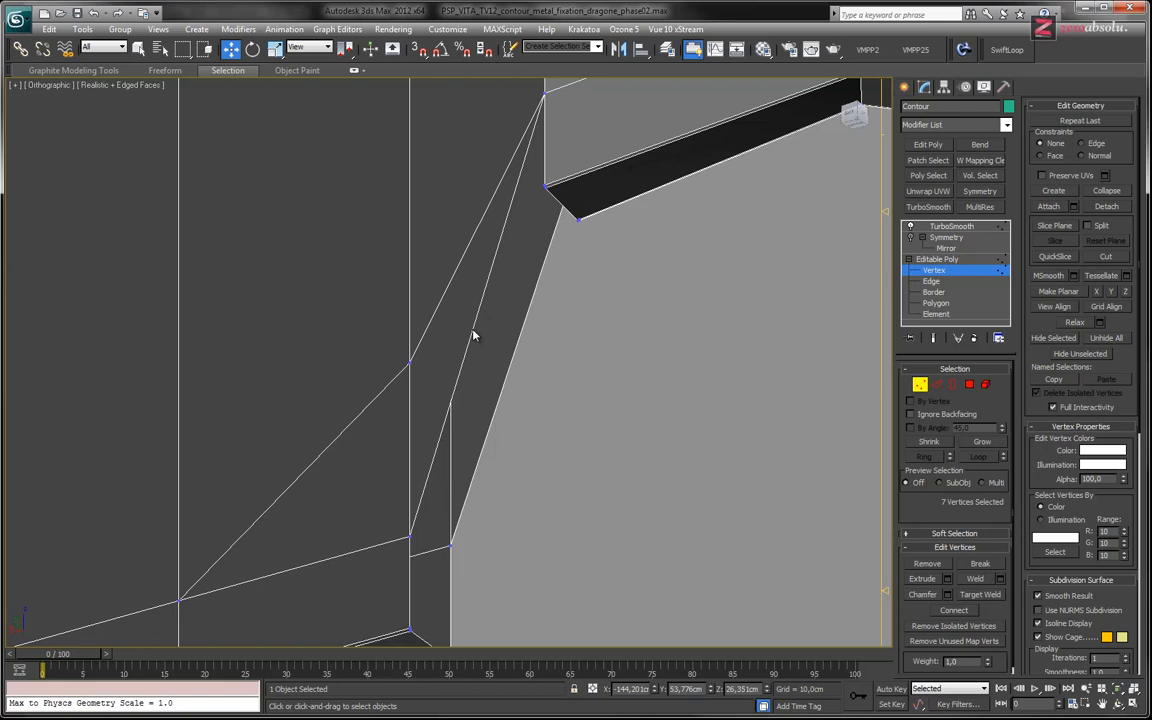
- Remove the two slanted edges of the contour's wall beside the corner gap
left_click(933, 282)
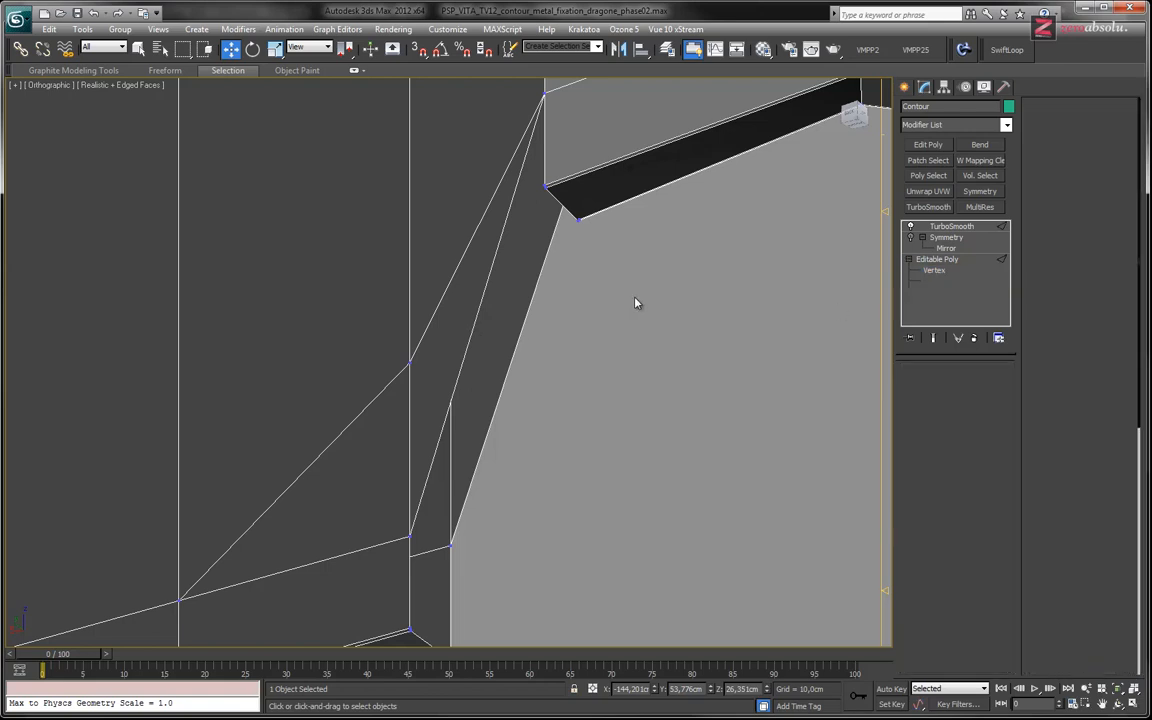
left_click(472, 321)
left_click(517, 353, "ctrl")
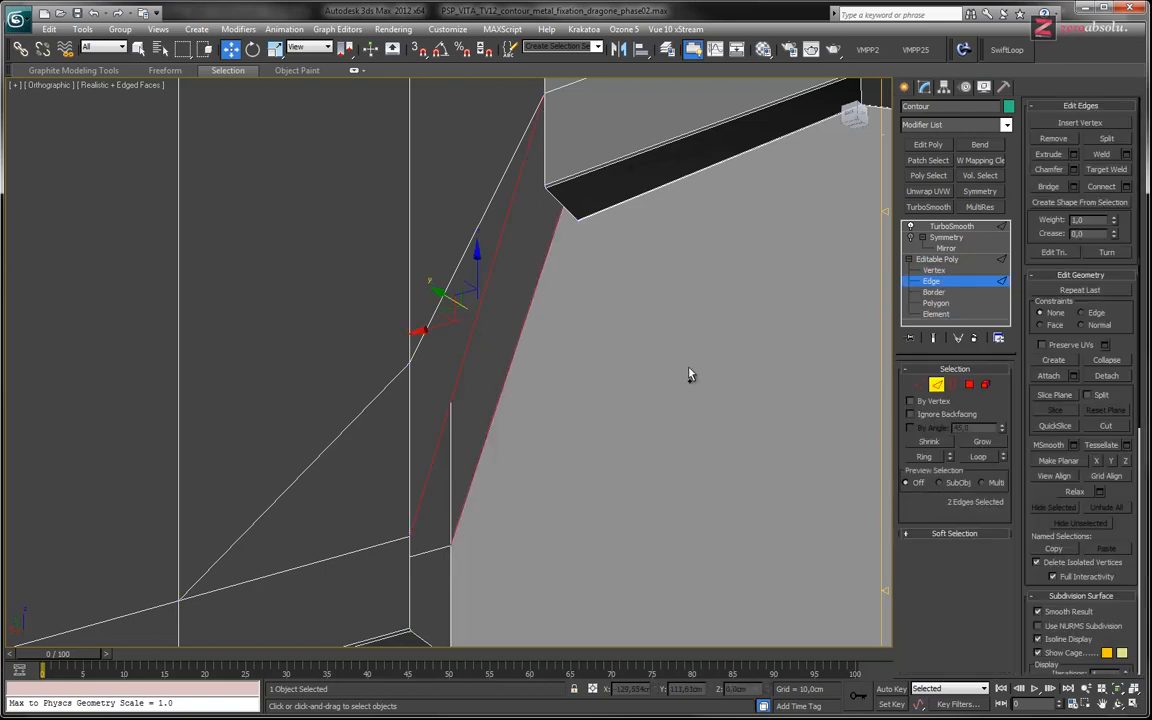
key("BackSpace")
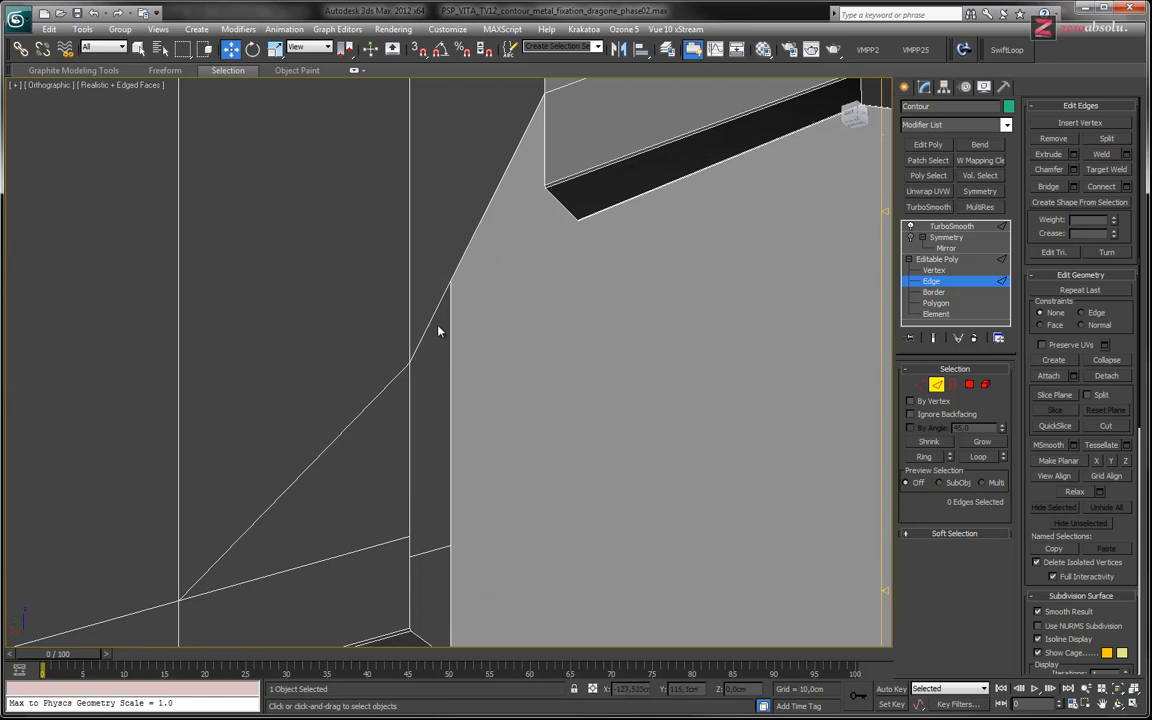
- Bridge the two short vertical edges on either side of the slanted corner's gap and check the new face
left_click(408, 429)
left_click(544, 155, "ctrl")
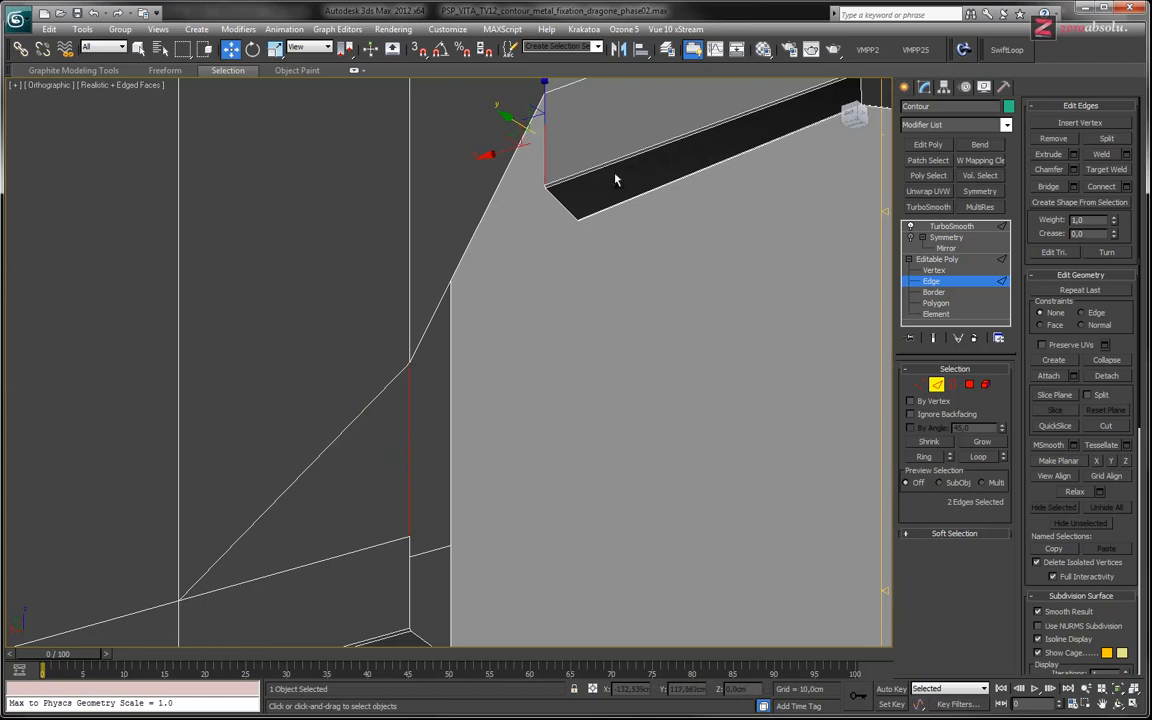
left_click(1050, 188)
middle_click_drag(666, 321, 507, 311, "alt")
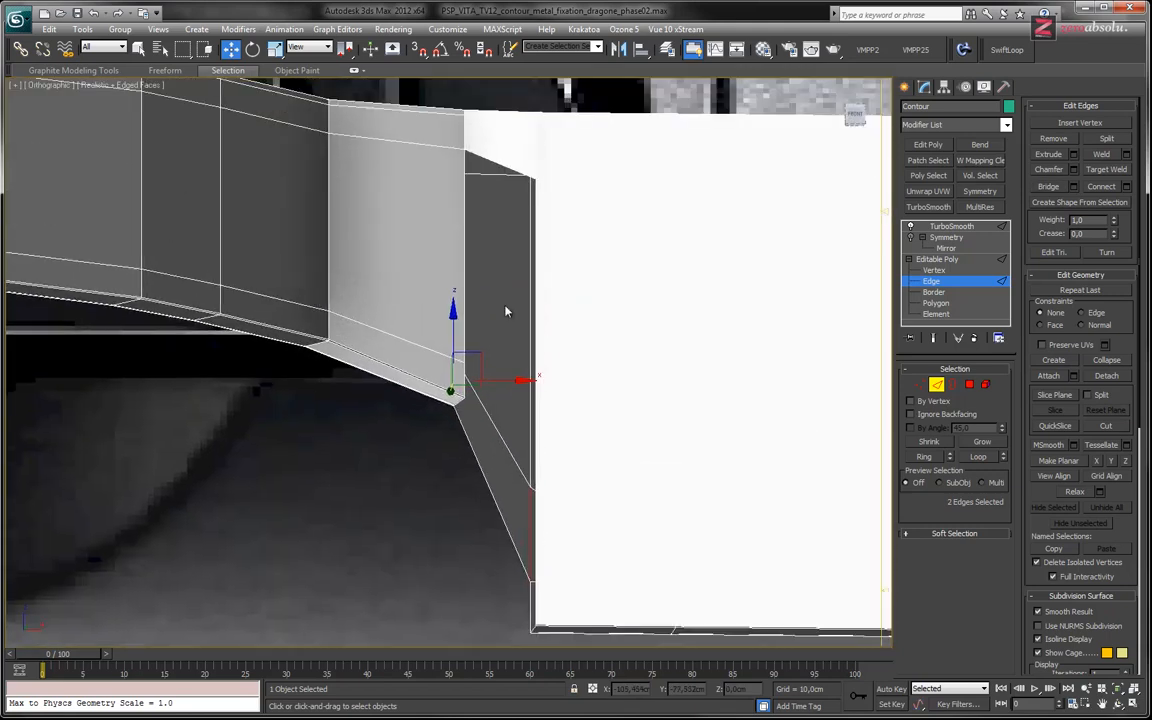
left_click(512, 456)
middle_click_drag(527, 399, 477, 337, "alt")
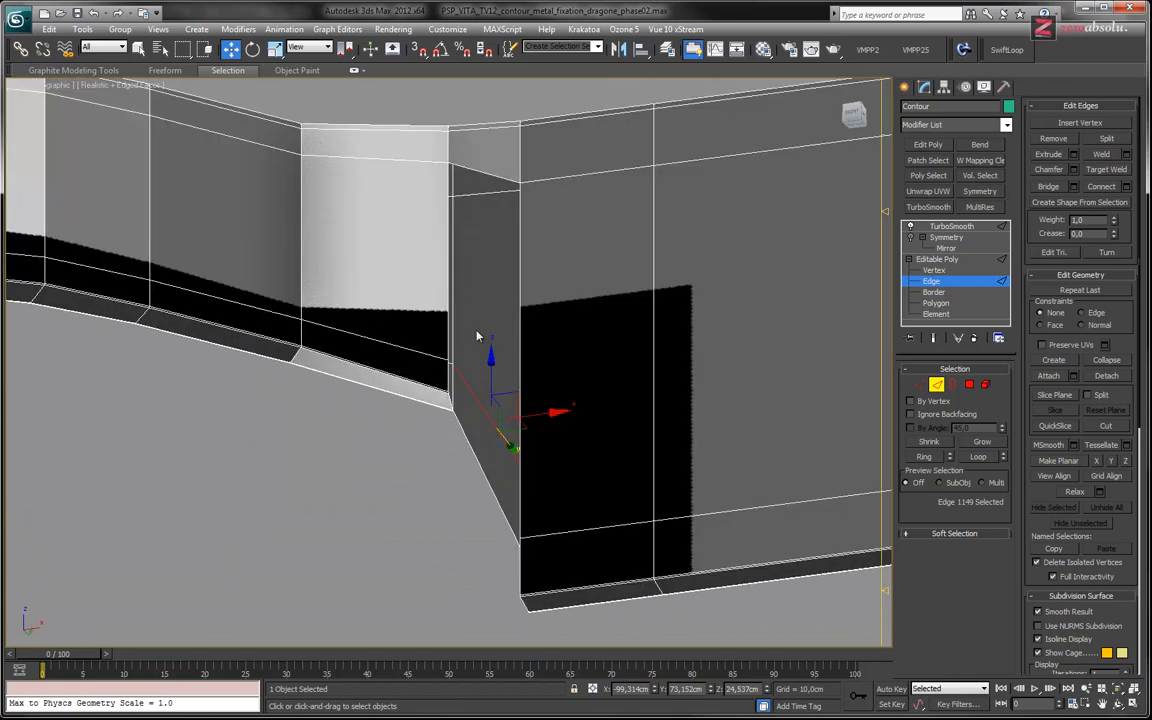
- Cut a diagonal edge across the wall polygon beside the corner gap, from its vertical edge to the neighbouring lower support-loop vertex
left_click(447, 287)
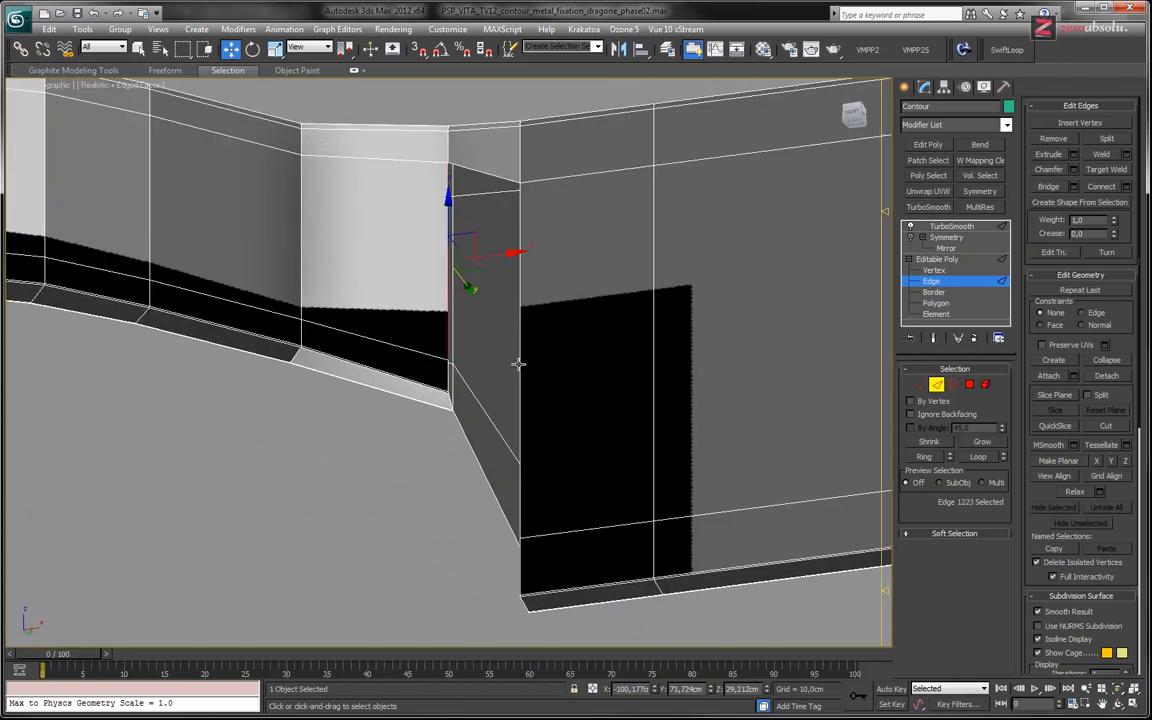
left_click(518, 363, "ctrl")
mouse_move(499, 375)
middle_mouse_down("alt")
mouse_move(499, 329)
mouse_move(516, 341)
mouse_move(517, 373)
mouse_move(545, 357)
mouse_move(468, 361)
middle_mouse_up("alt")
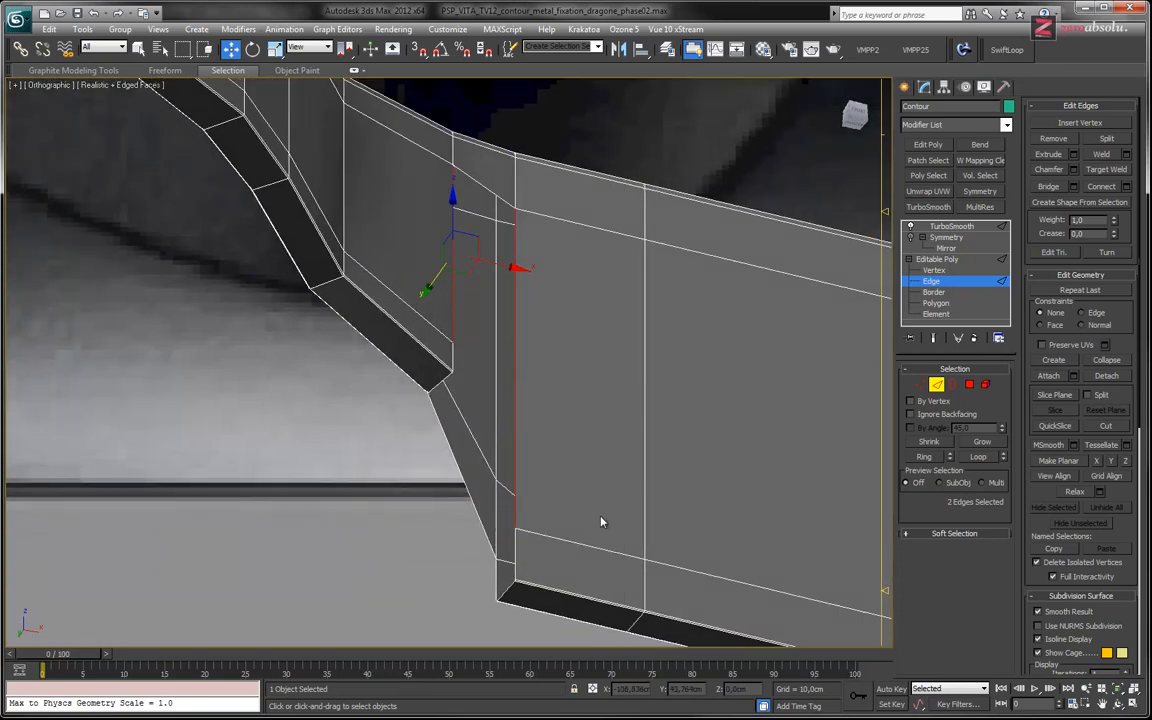
left_click(1106, 426)
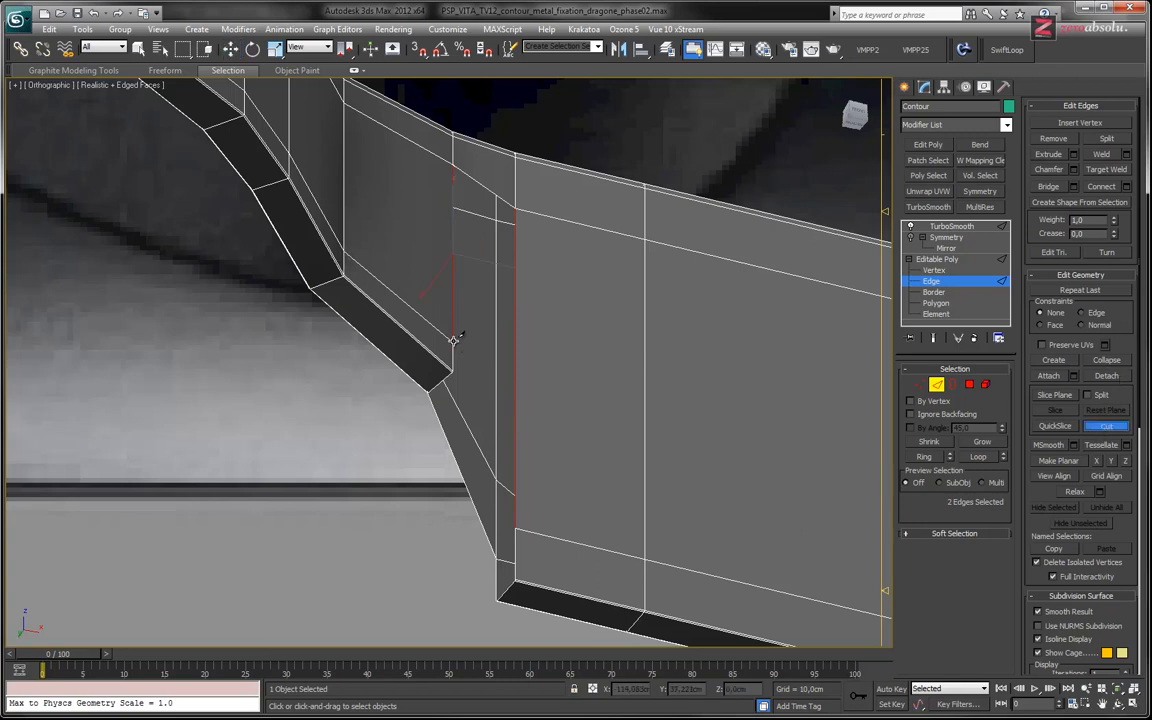
left_click(515, 437)
left_click(645, 557)
key("w")
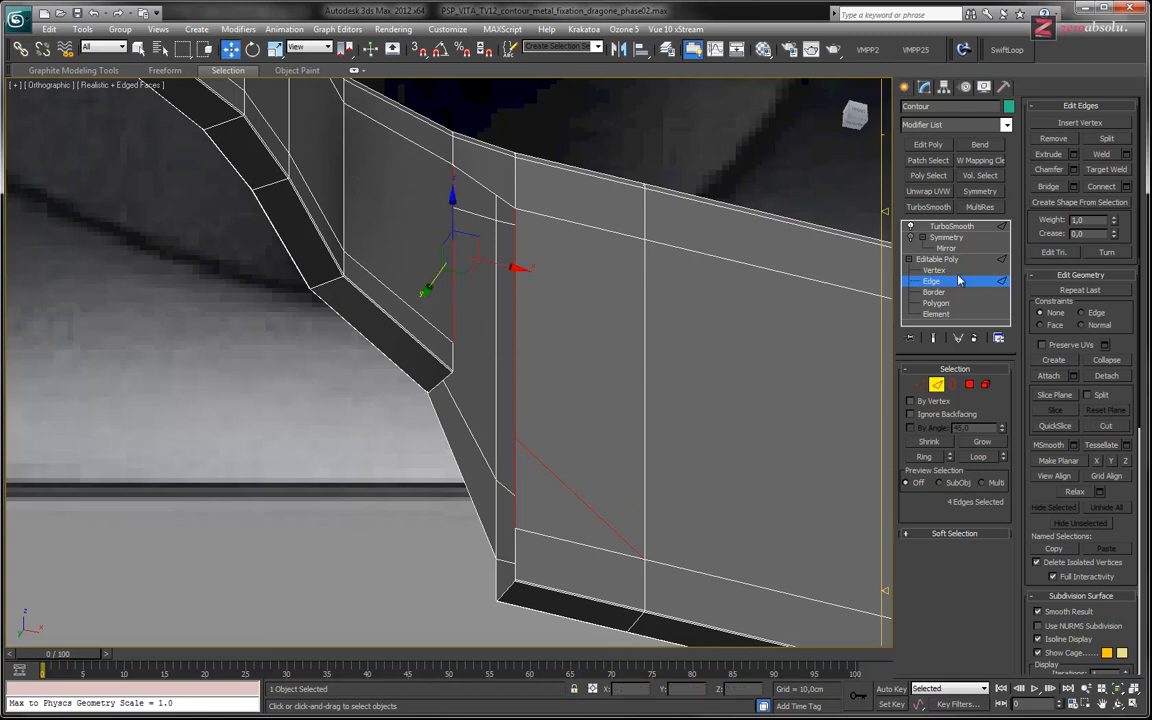
- Bridge the paired upper and lower vertical edges on either side of the slanted corner's gap
left_click(452, 294)
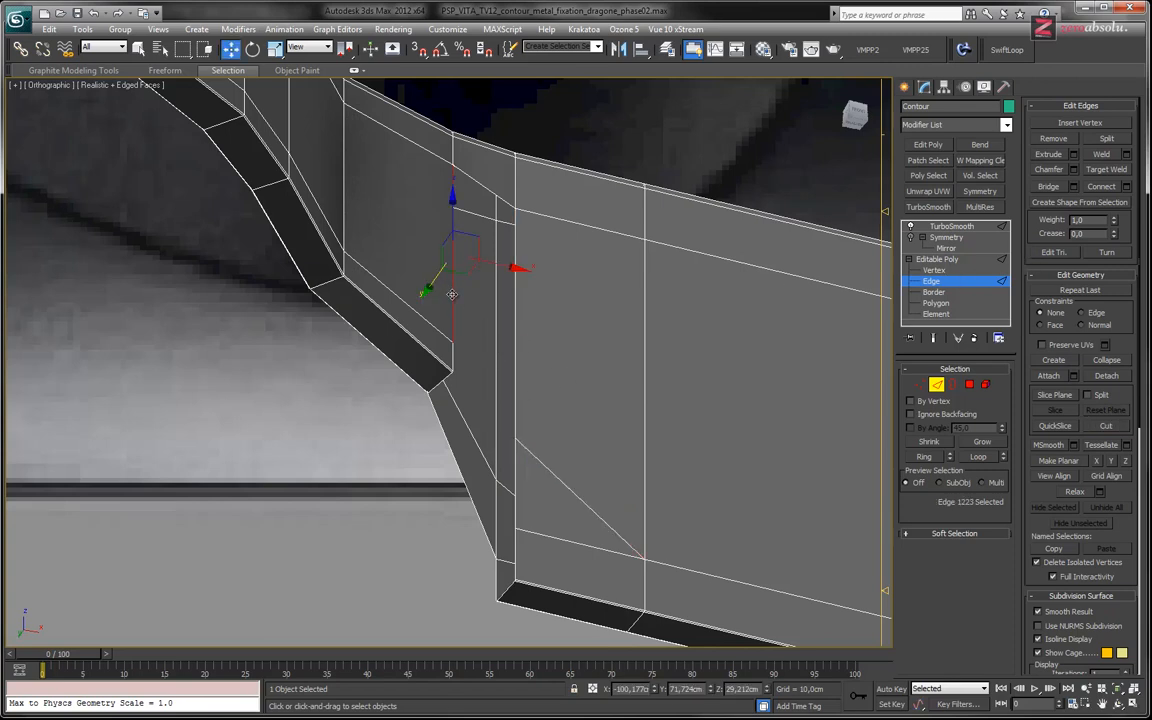
left_click(514, 331, "ctrl")
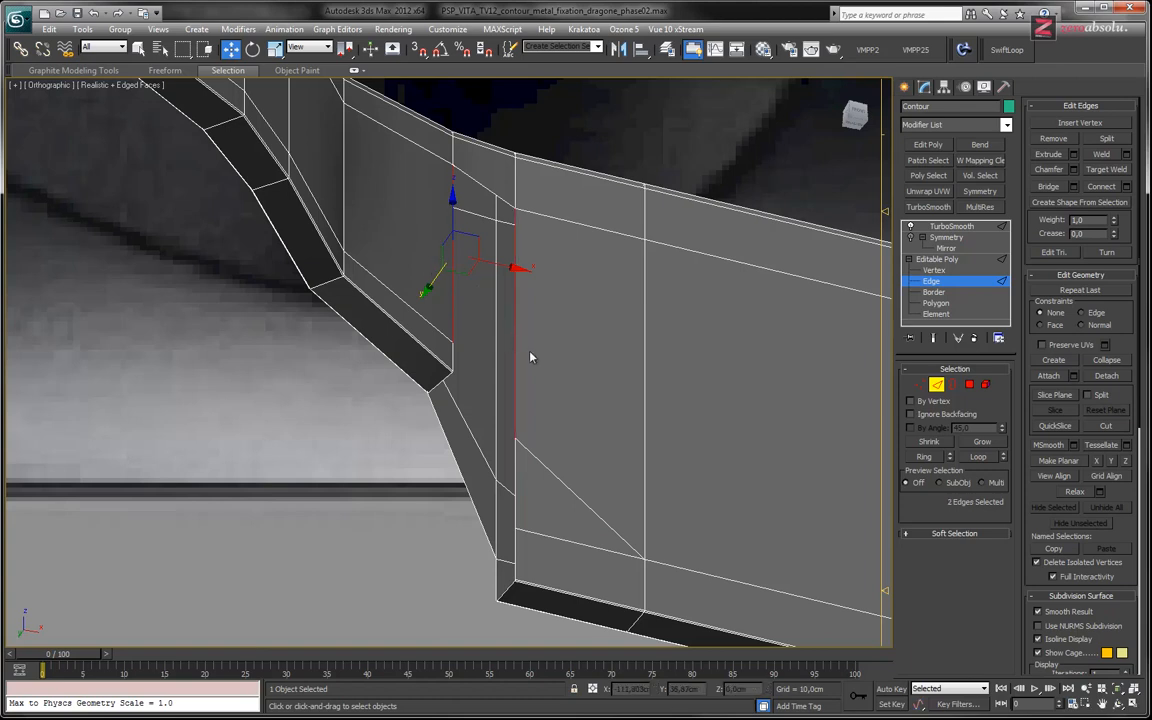
left_click(452, 357, "ctrl")
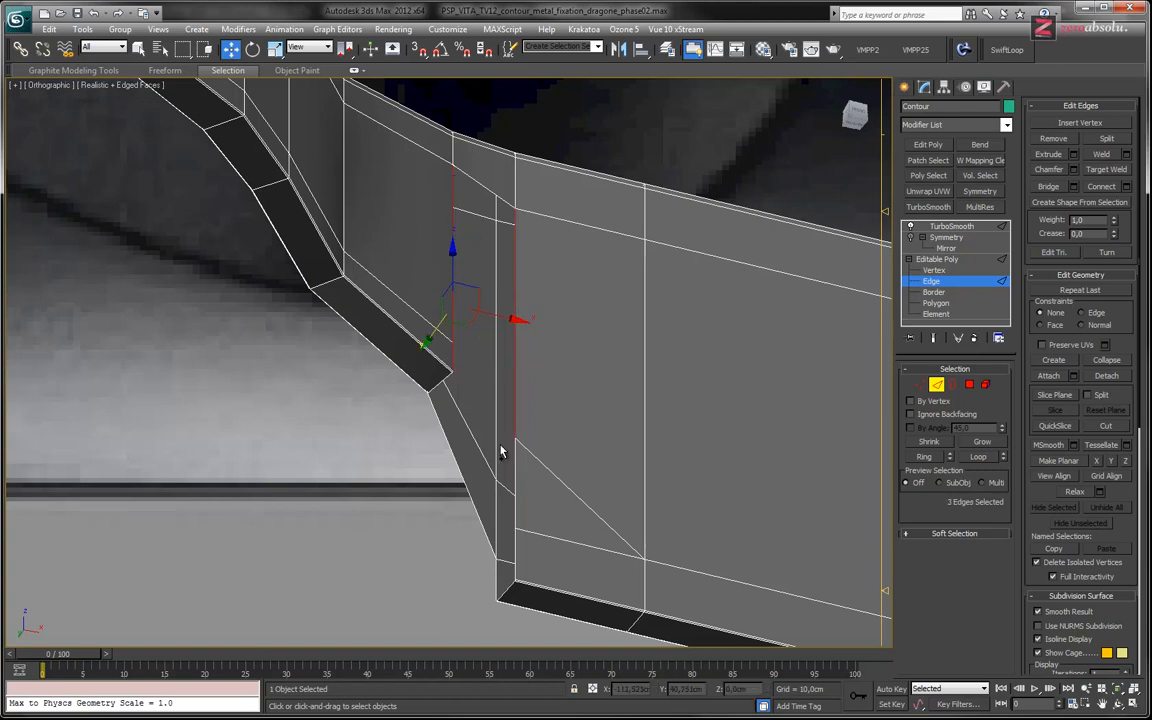
left_click(515, 479, "ctrl")
middle_click_drag(475, 287, 517, 363, "alt")
middle_click_drag(496, 407, 508, 364)
- Bridge the two parallel slanted edges to close the wall's thickness along the opening's slanted side
left_click(457, 397)
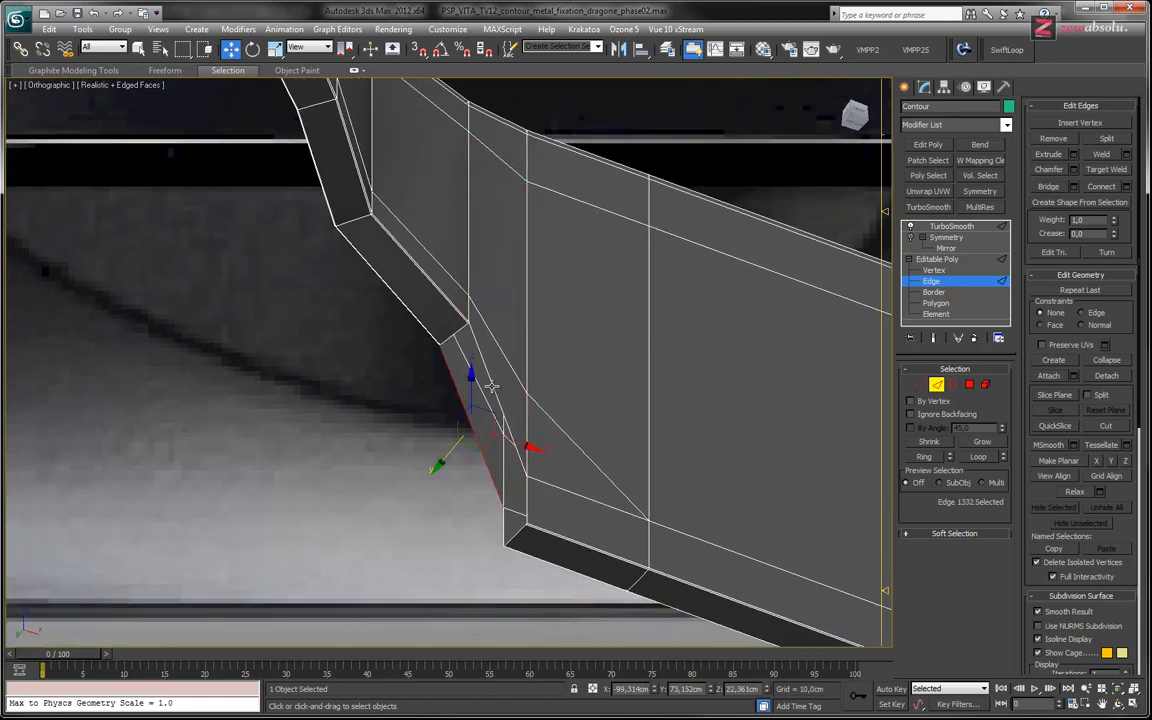
middle_click_drag(457, 397, 750, 365, "alt")
left_click(1048, 190)
middle_click_drag(474, 461, 484, 395)
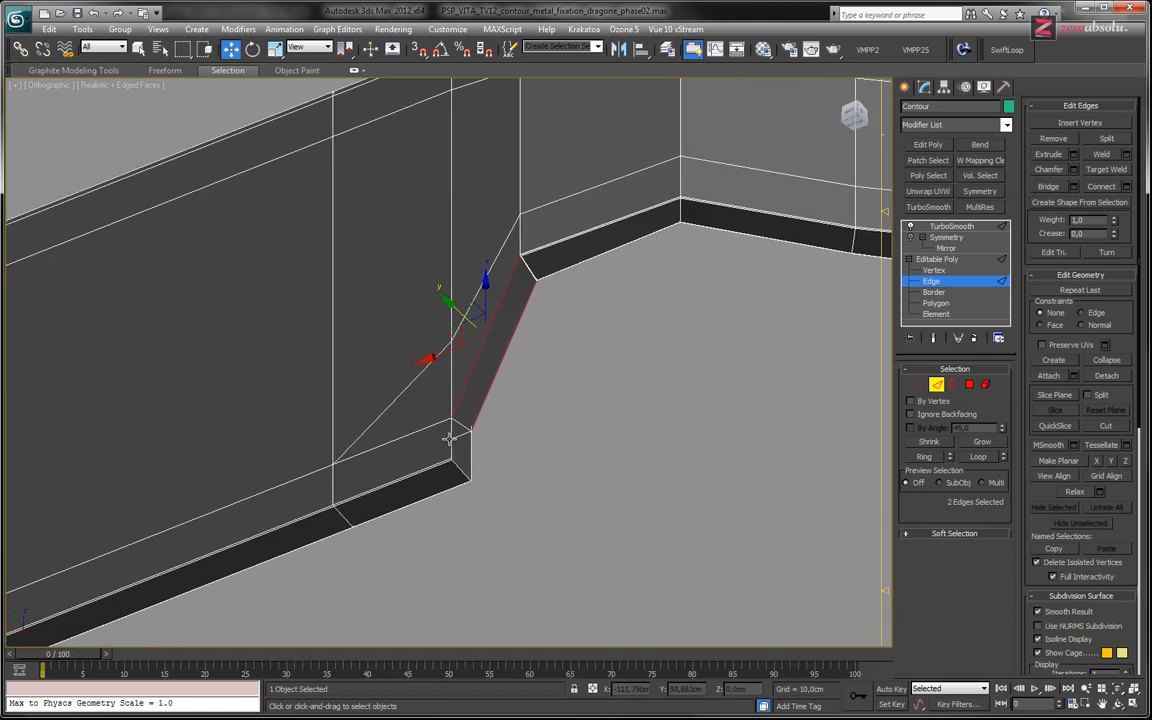
- Undo the last edge selections and bridge the two short vertical edges just below the slanted corner
scroll(450, 437, "up", 4)
key("ctrl+z")
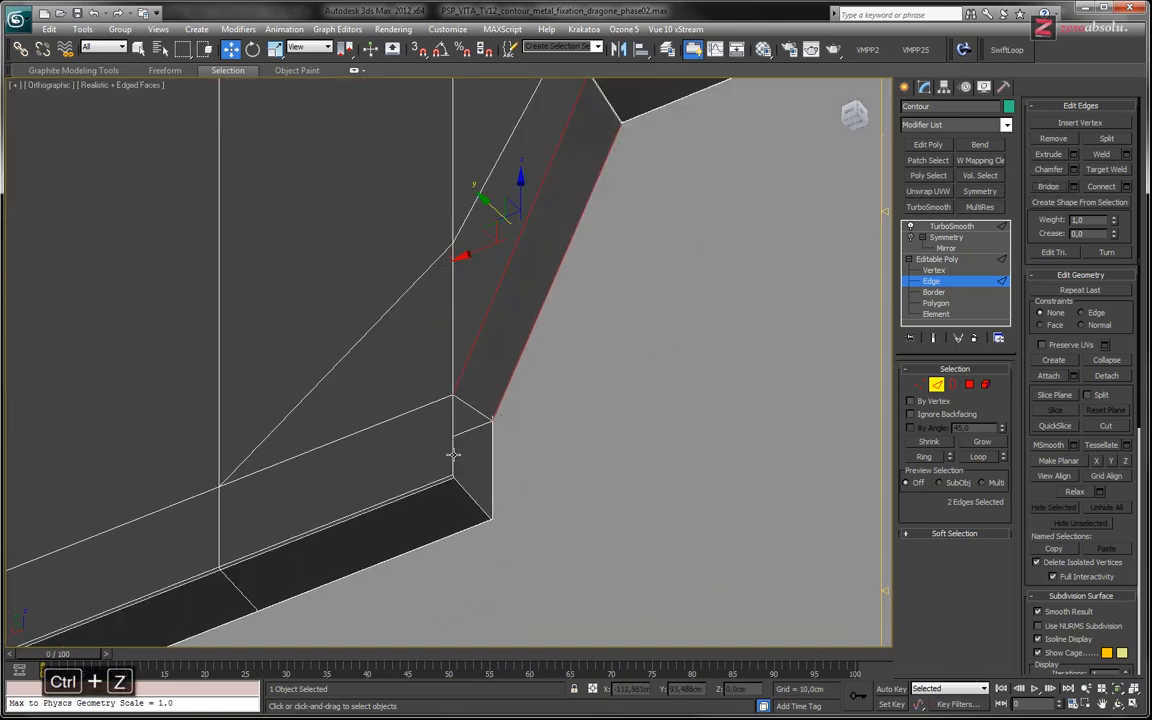
key("ctrl+z")
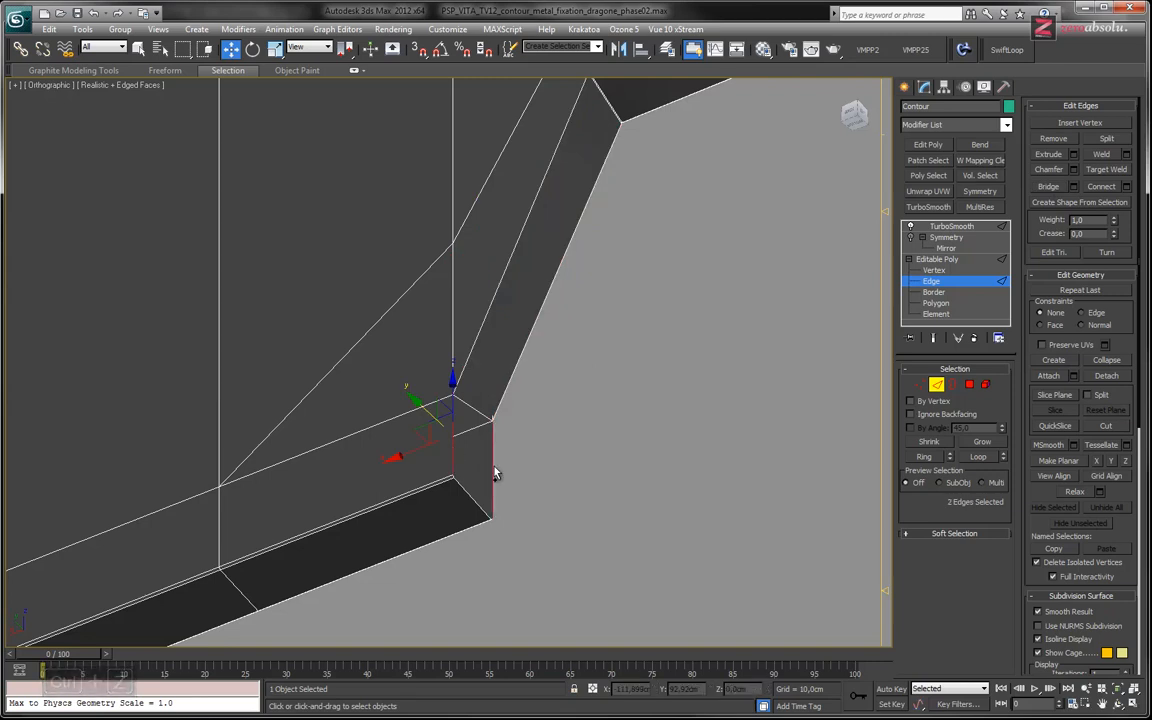
left_click(1050, 187)
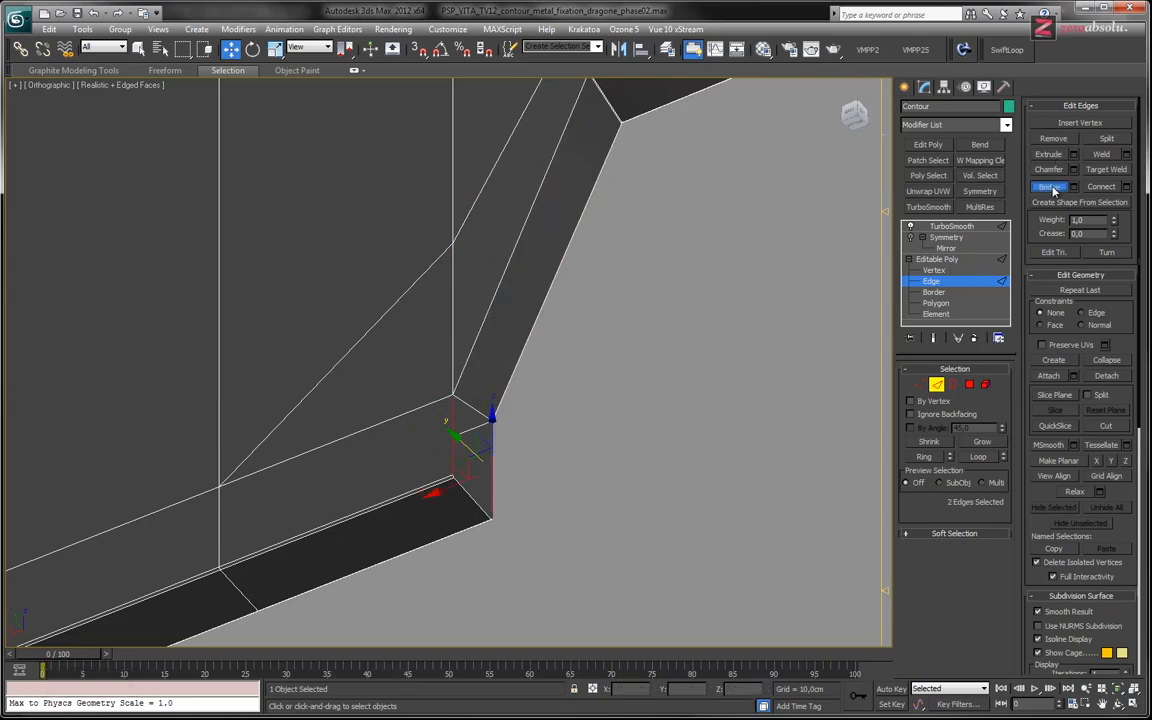
- Bridge the two long edges of the narrow bevel gap at the bottom of the corner's end wall
middle_click_drag(567, 444, 448, 499, "alt")
scroll(448, 499, "up", 6)
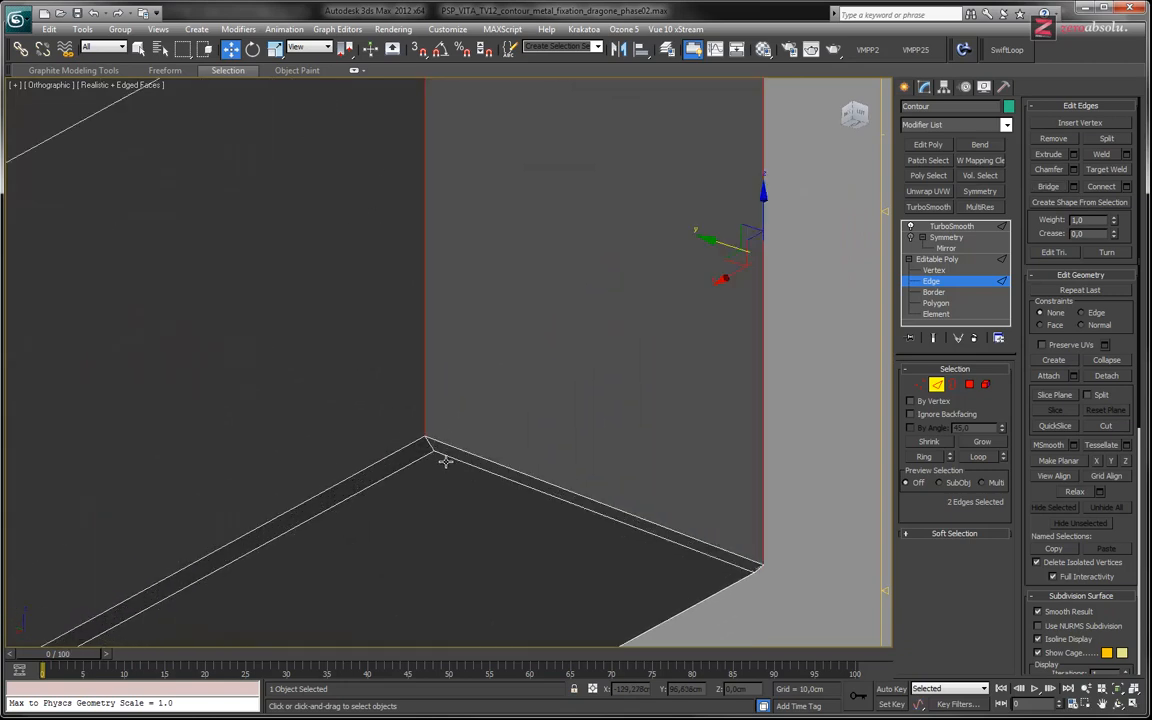
middle_click_drag(437, 449, 541, 483, "alt")
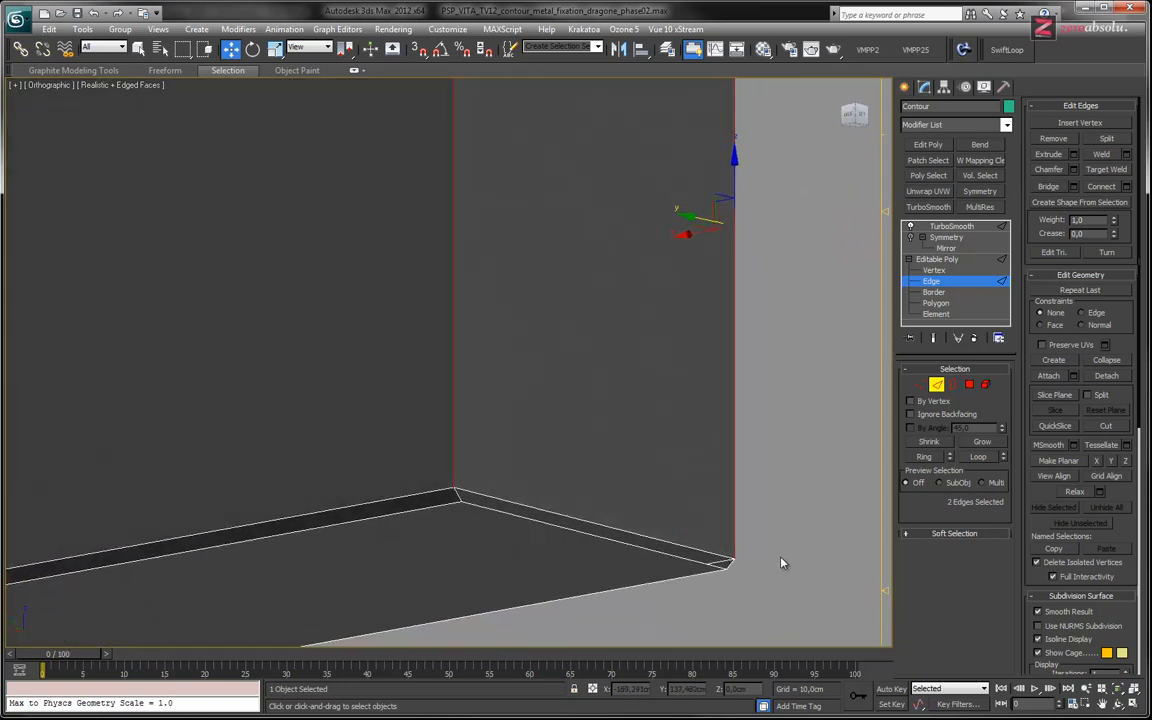
left_click(487, 496)
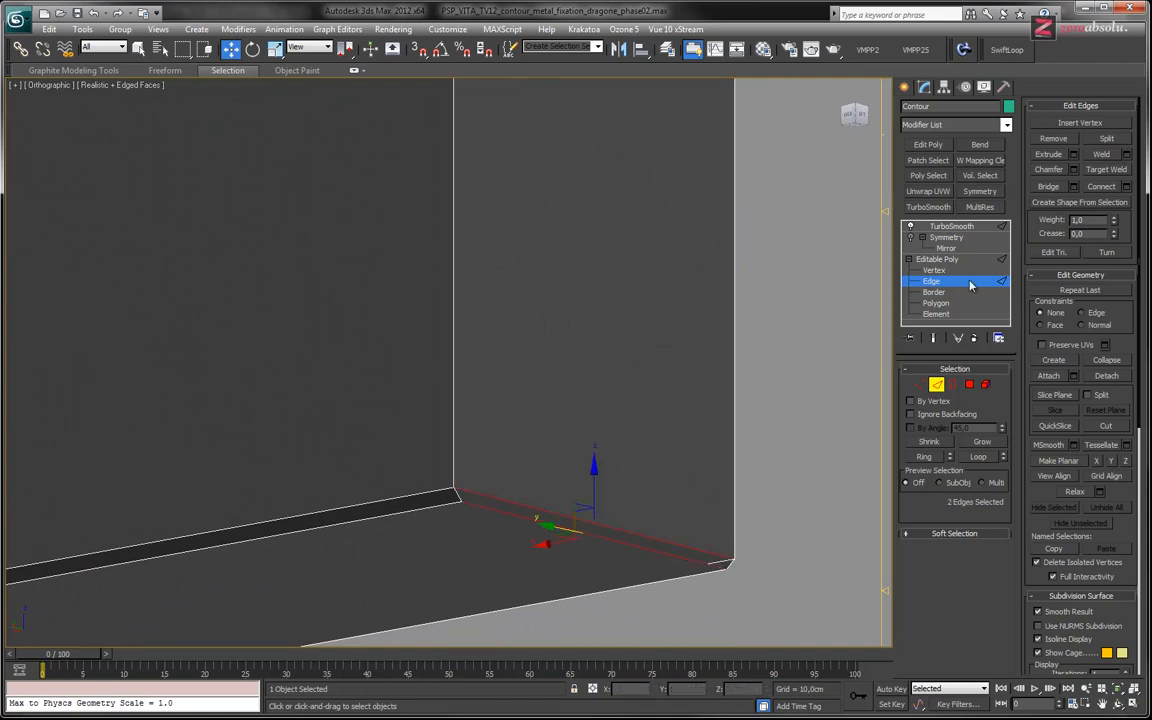
scroll(522, 348, "down", 6)
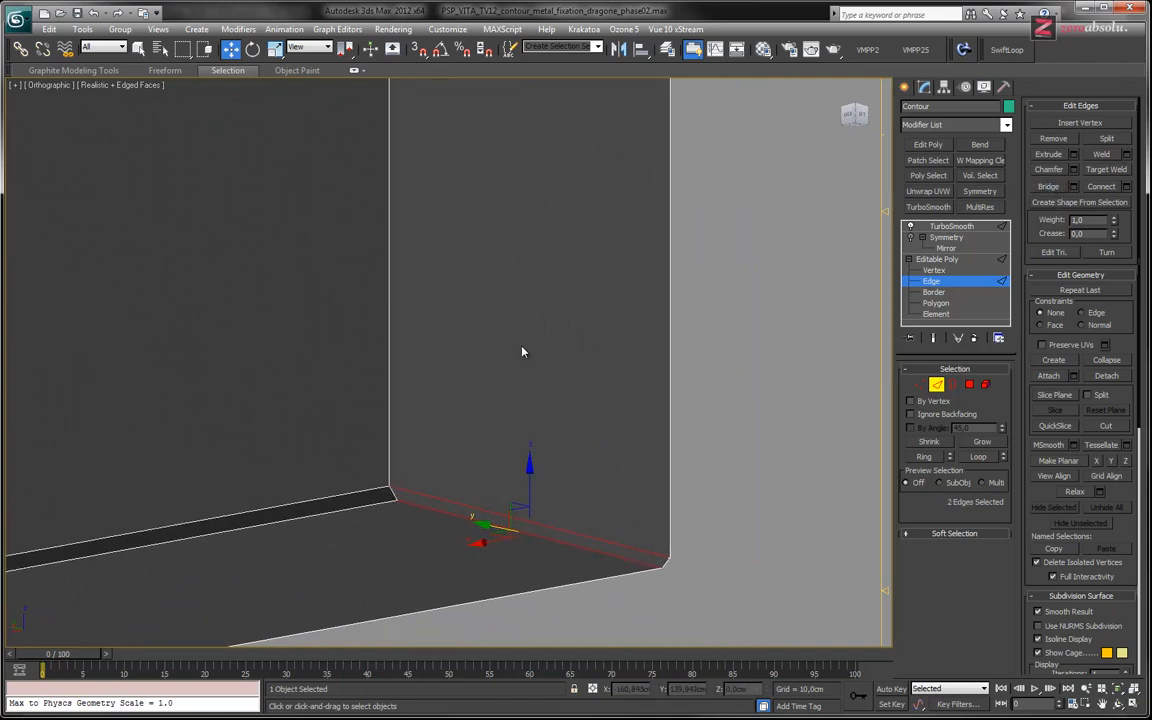
scroll(524, 312, "up", 2)
middle_click_drag(525, 306, 566, 388)
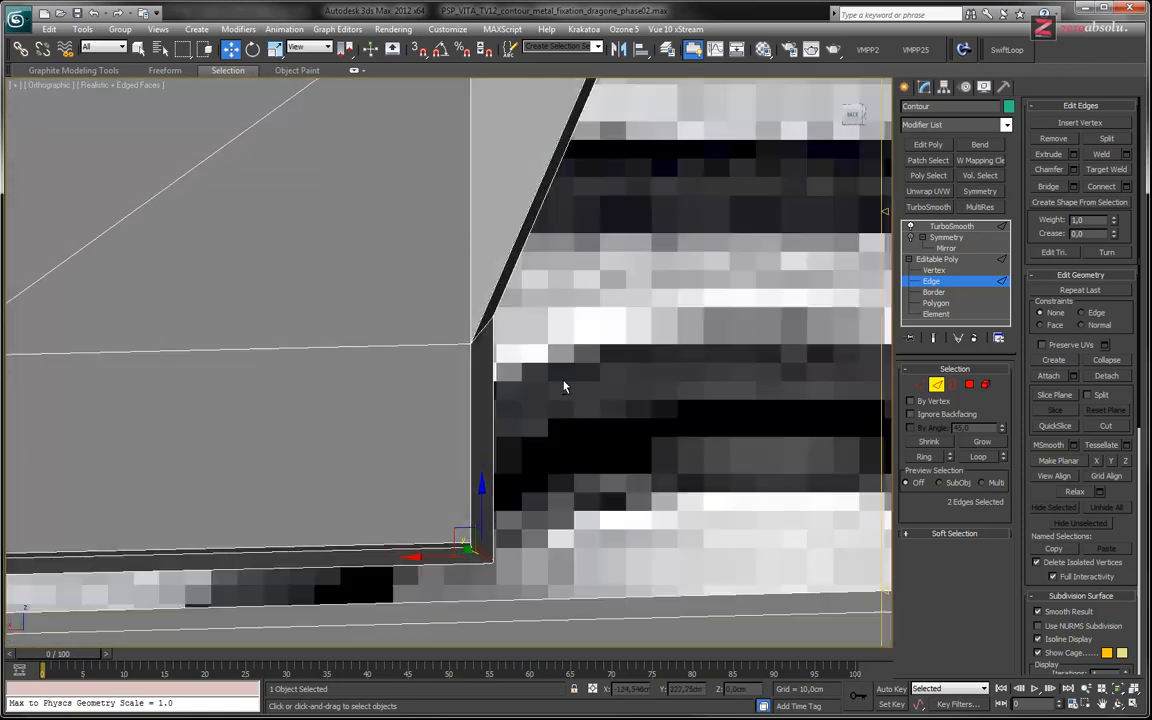
- Examine the rebuilt slanted corner and its vertices in wireframe against the back reference image and from around the contour
scroll(557, 357, "down", 4)
scroll(557, 357, "down", 1)
middle_click_drag(597, 282, 423, 495)
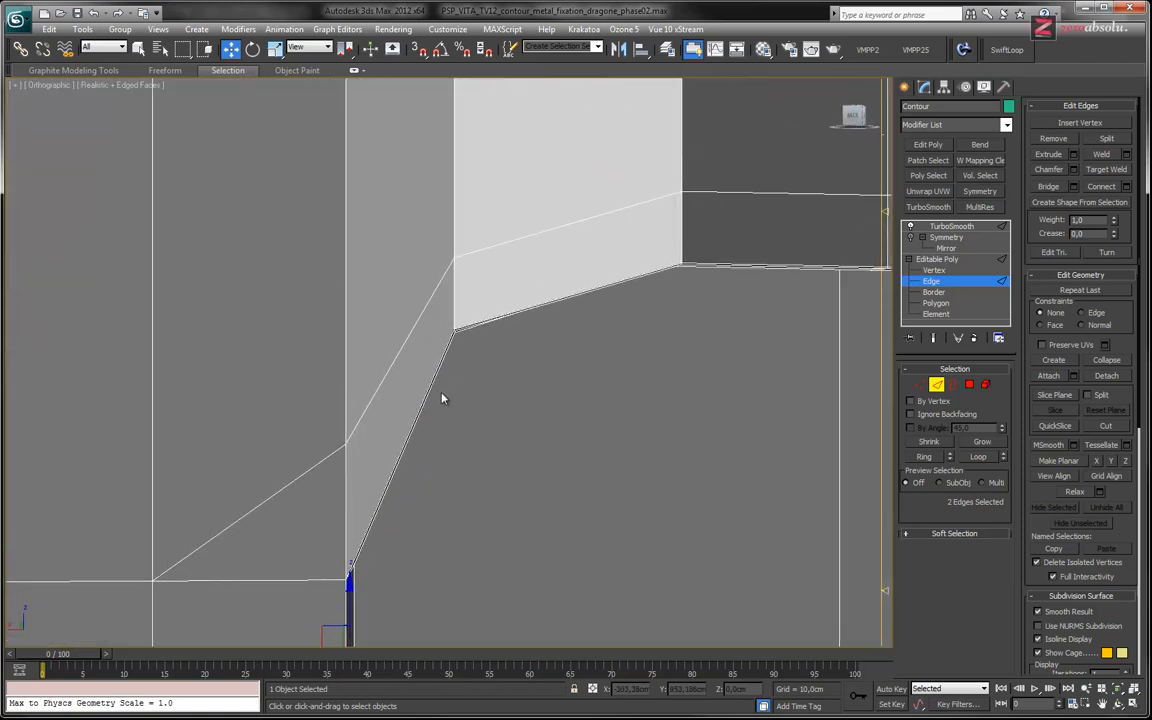
scroll(443, 398, "down", 3)
scroll(443, 398, "up", 4)
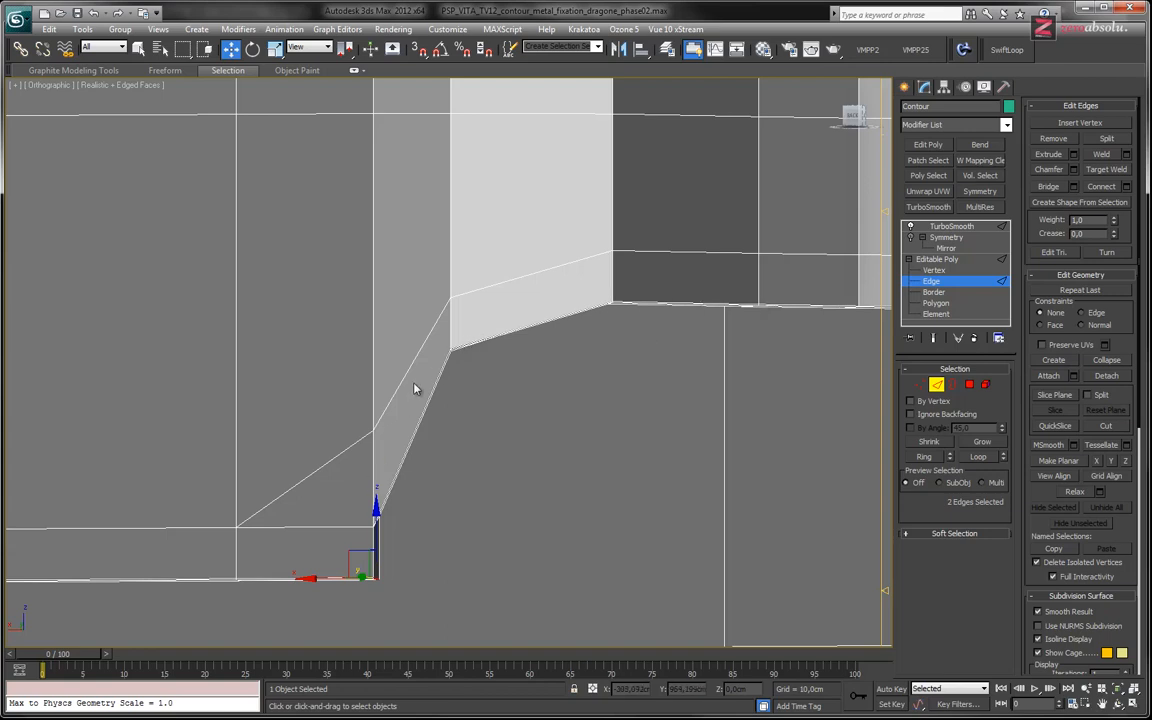
middle_click_drag(399, 451, 421, 428, "alt")
key("F3")
key("1")
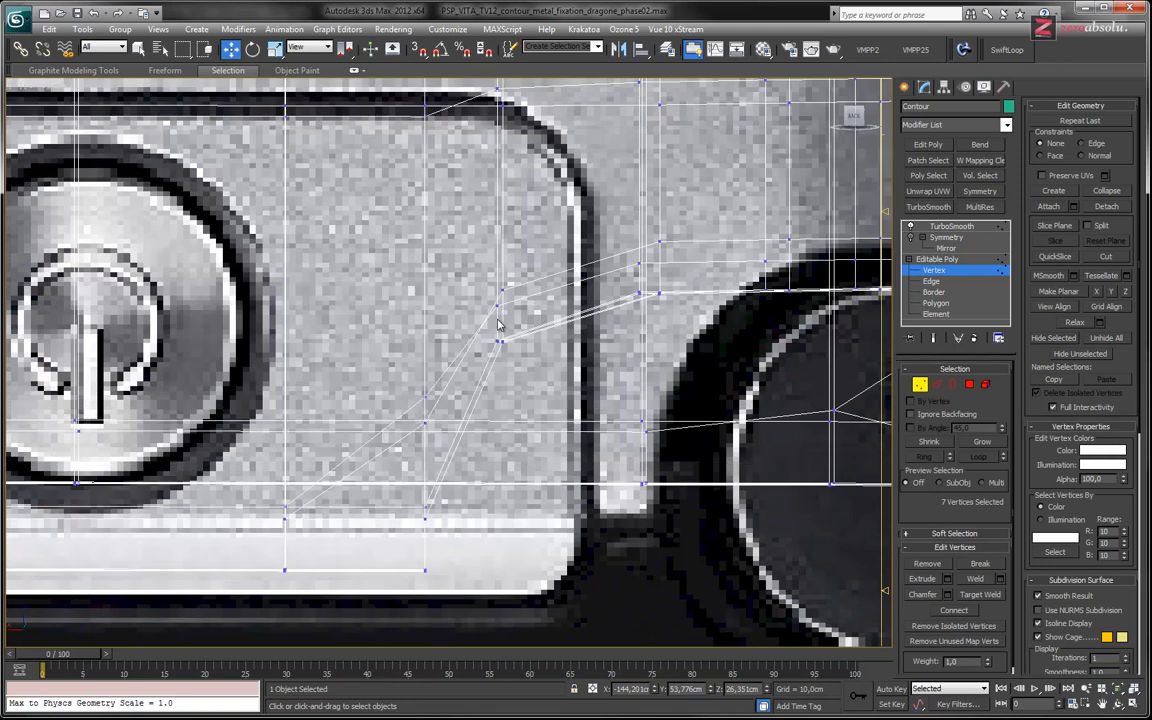
scroll(499, 327, "down", 5)
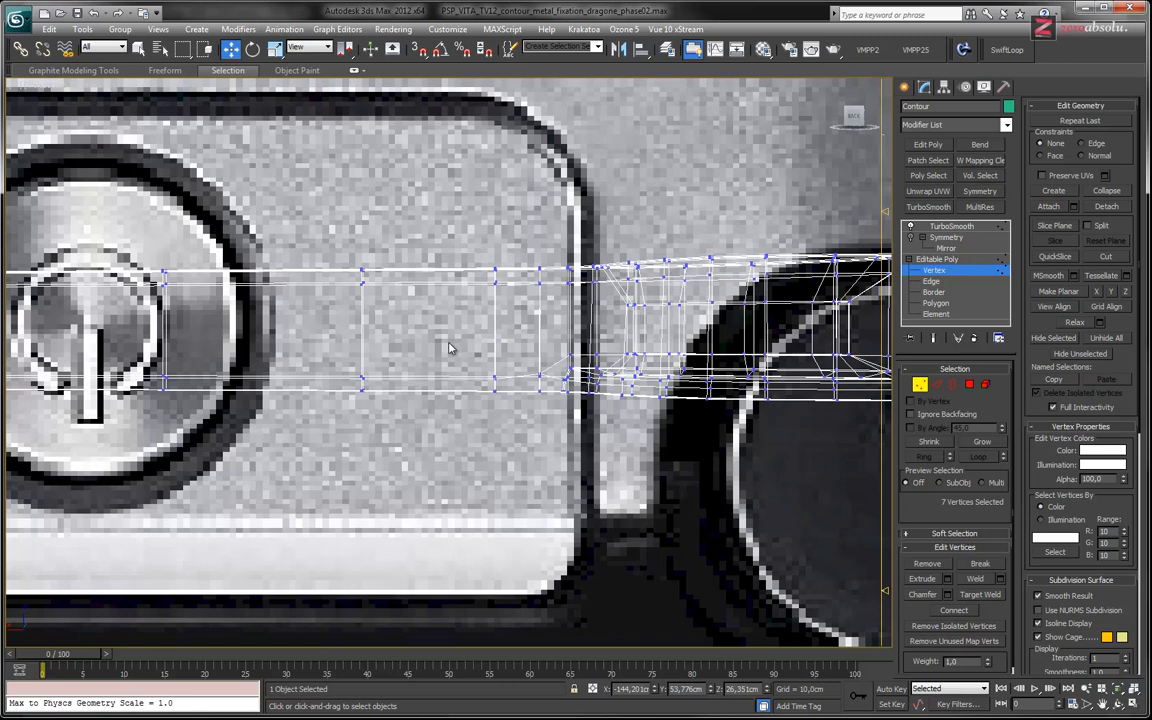
middle_click_drag(449, 347, 445, 342, "alt")
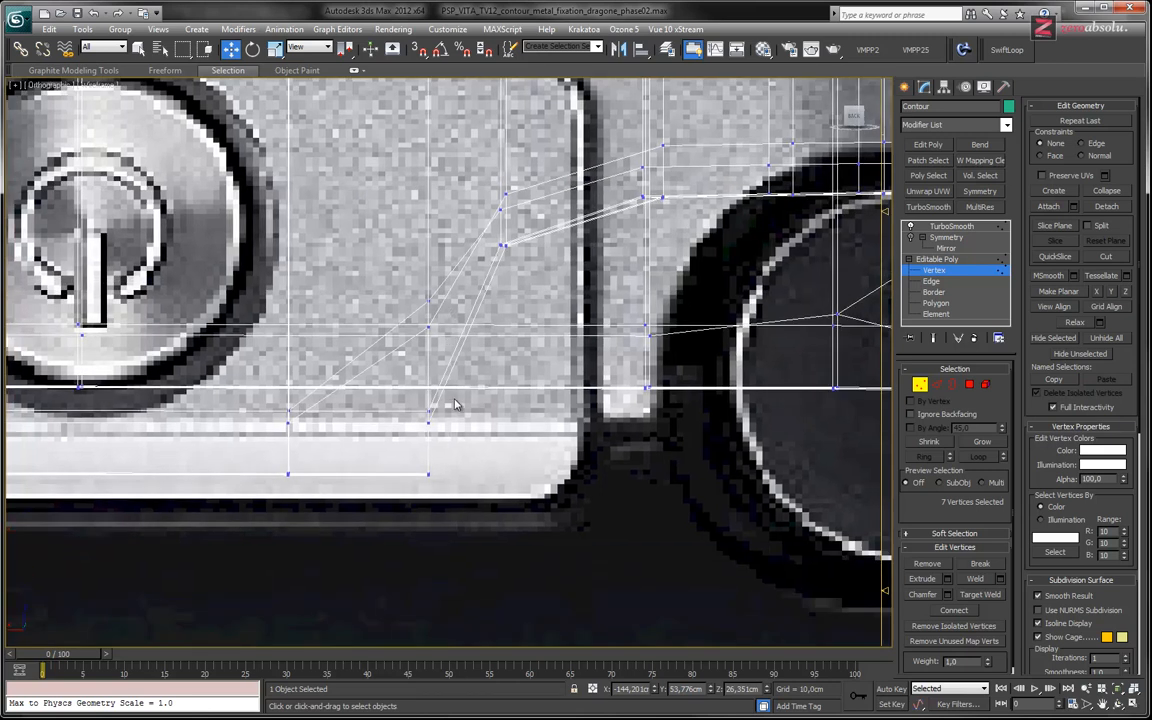
key("alt+w")
middle_click_drag(622, 500, 645, 535, "alt")
key("alt+w")
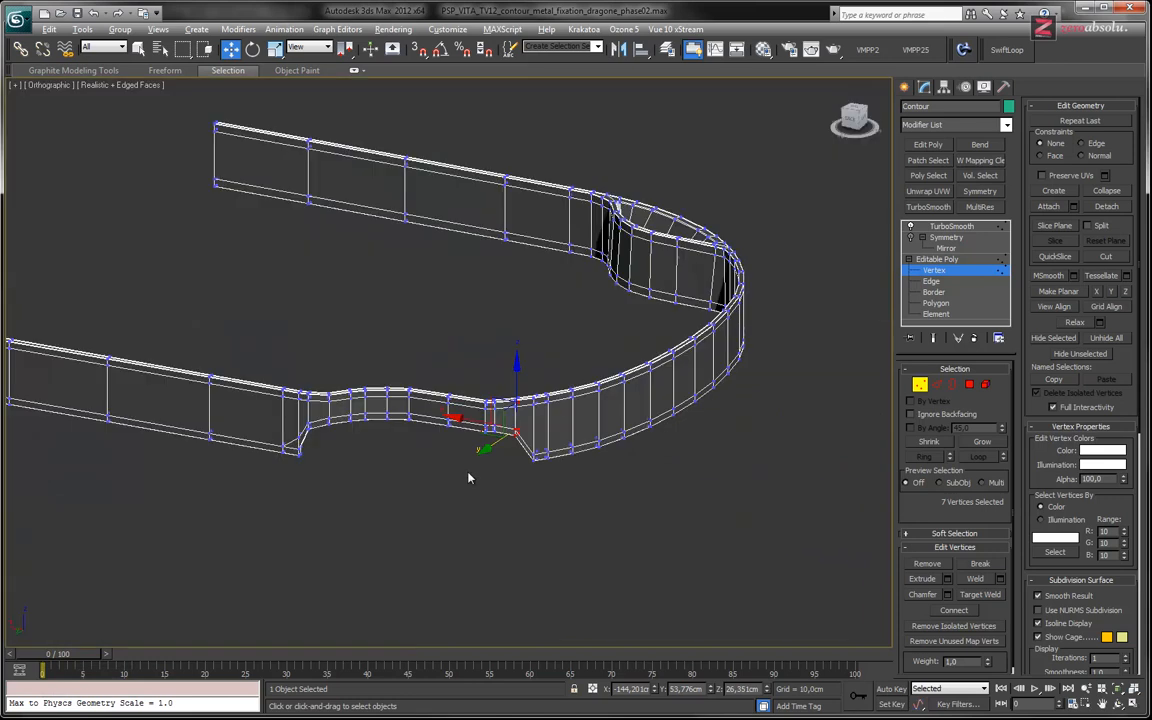
middle_click_drag(459, 480, 499, 432, "alt")
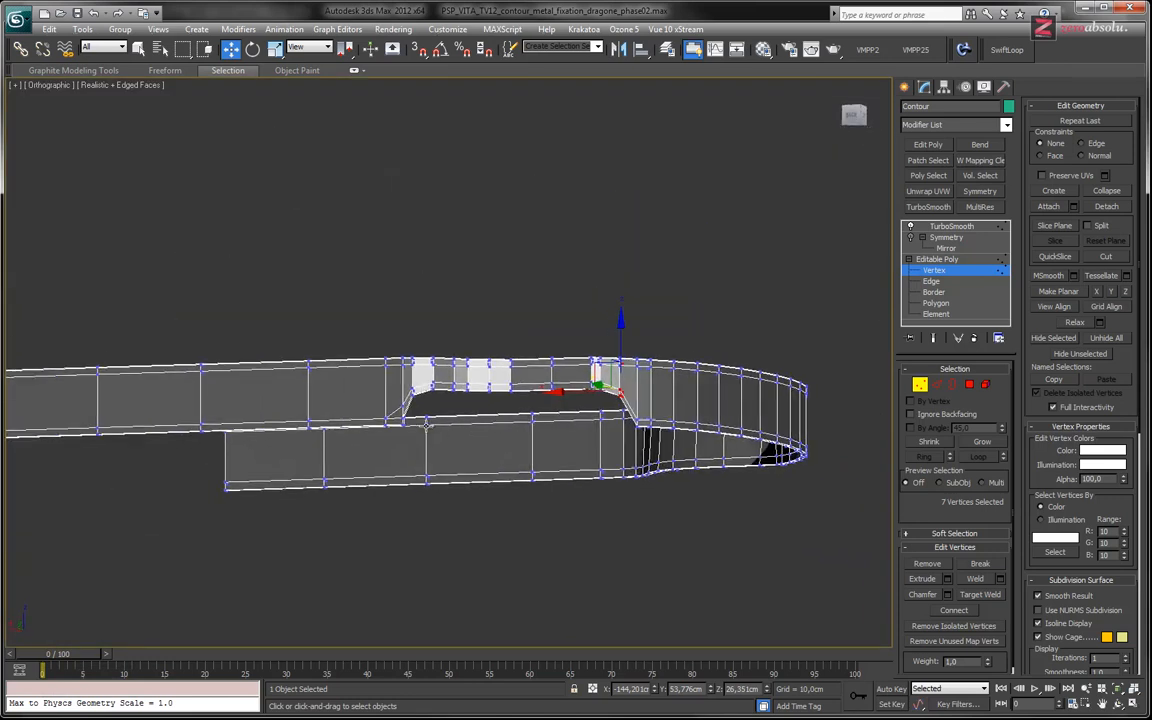
- Select the two vertices at the lower end of the slanted corner and set the viewport to the Back view
scroll(430, 417, "up", 7)
left_click_drag(314, 431, 316, 428)
middle_click_drag(316, 428, 374, 432, "alt")
scroll(406, 437, "up", 4)
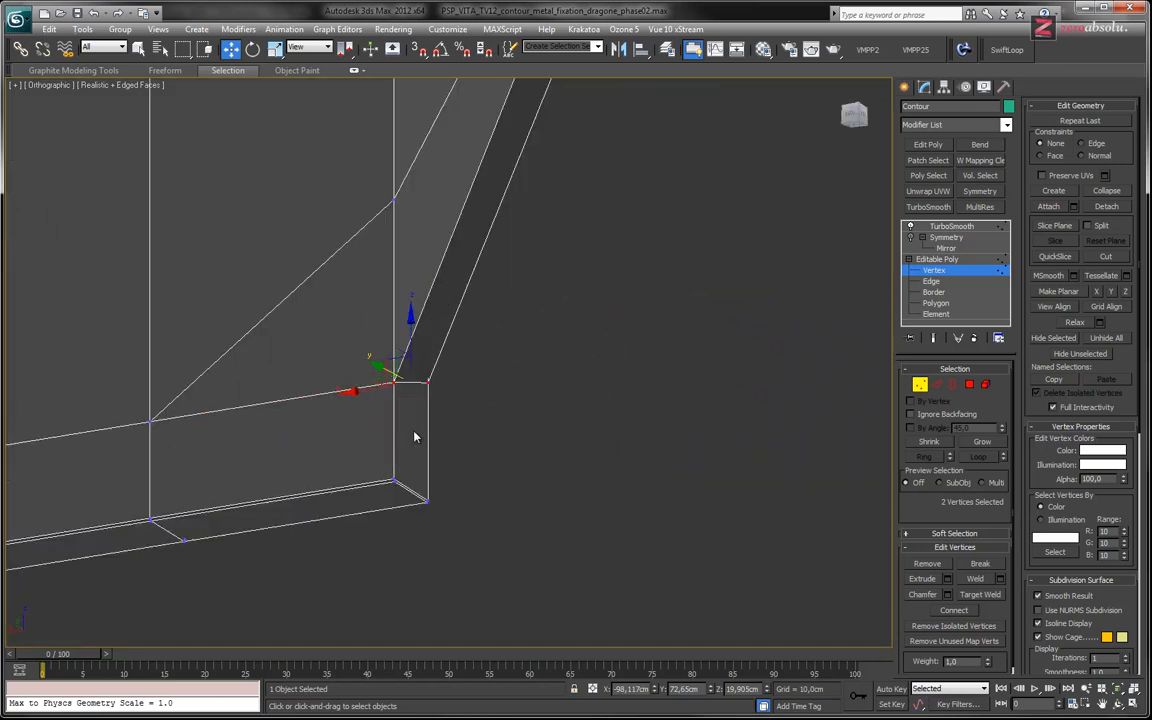
left_click(50, 84)
left_click(87, 212)
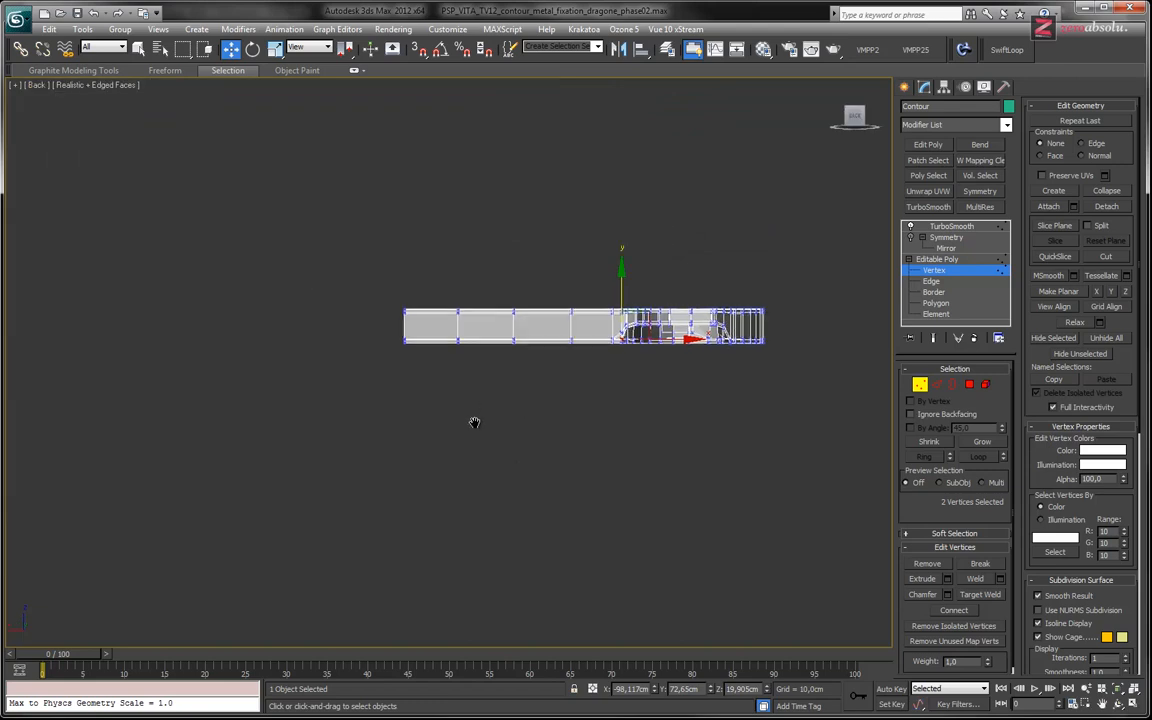
- In wireframe, raise the lower of the two vertices at the slanted support loop's bend to the height of its counterpart
scroll(507, 316, "up", 3)
scroll(388, 380, "up", 3)
scroll(441, 385, "up", 2)
scroll(337, 424, "up", 3)
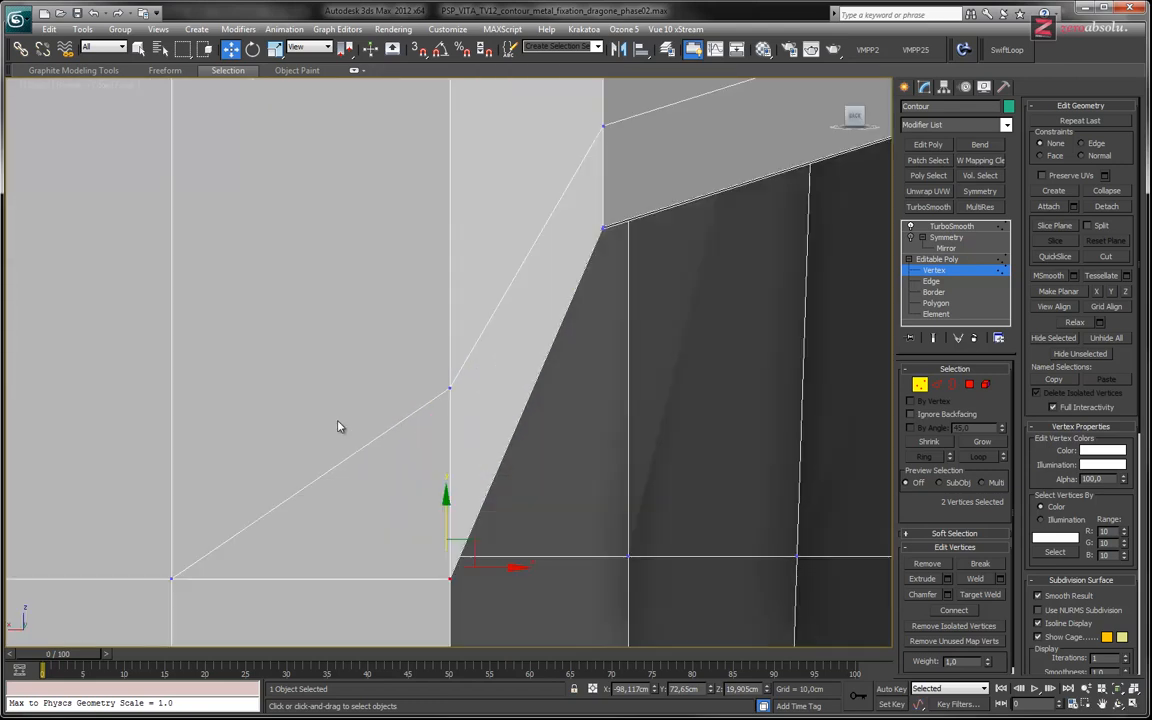
scroll(365, 424, "down", 1)
key("F3")
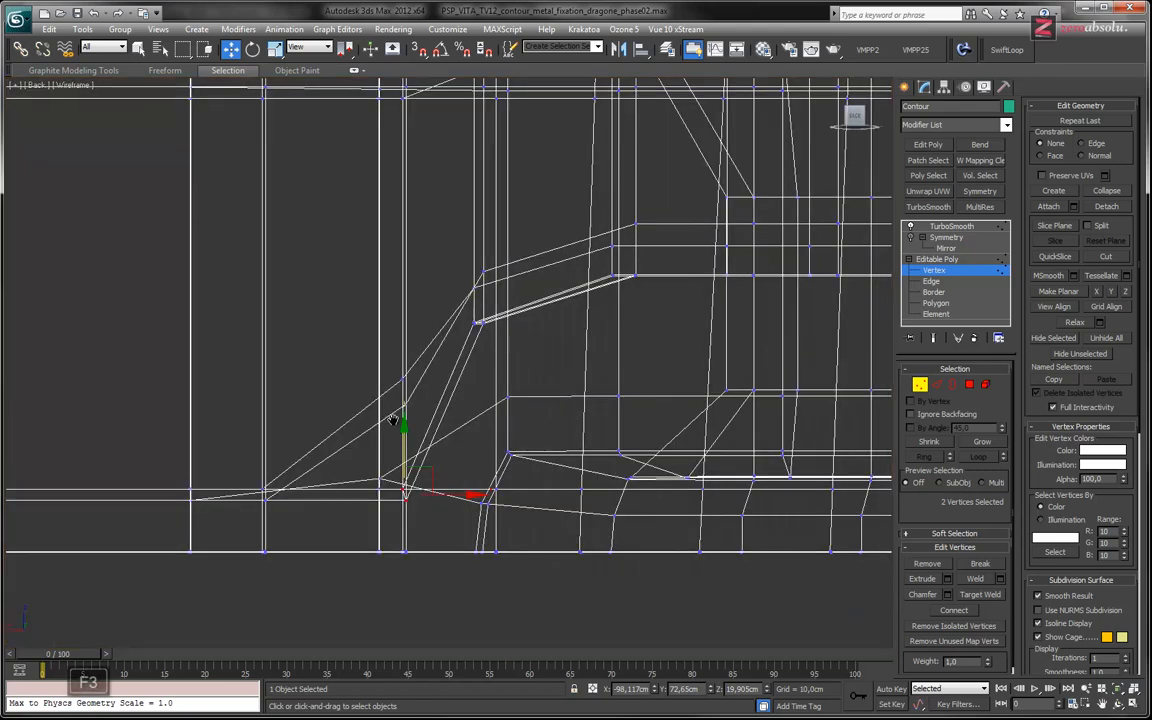
middle_click_drag(397, 370, 401, 352)
left_click(408, 363)
left_click(409, 387)
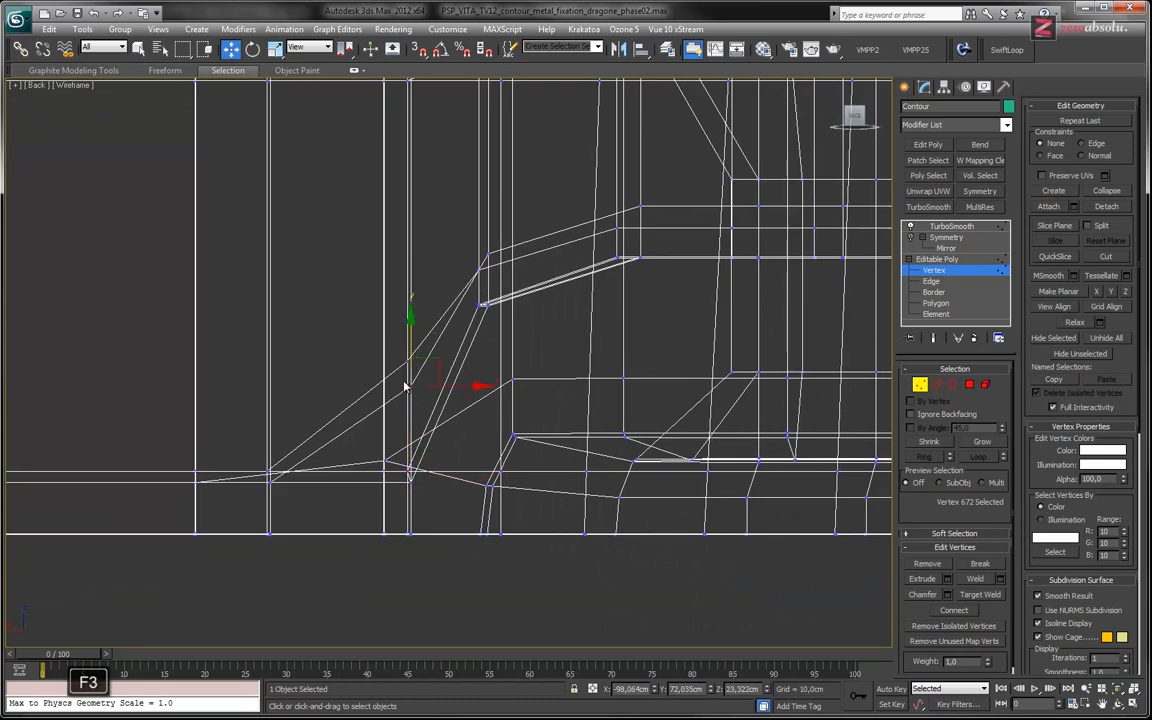
left_click_drag(411, 346, 411, 318)
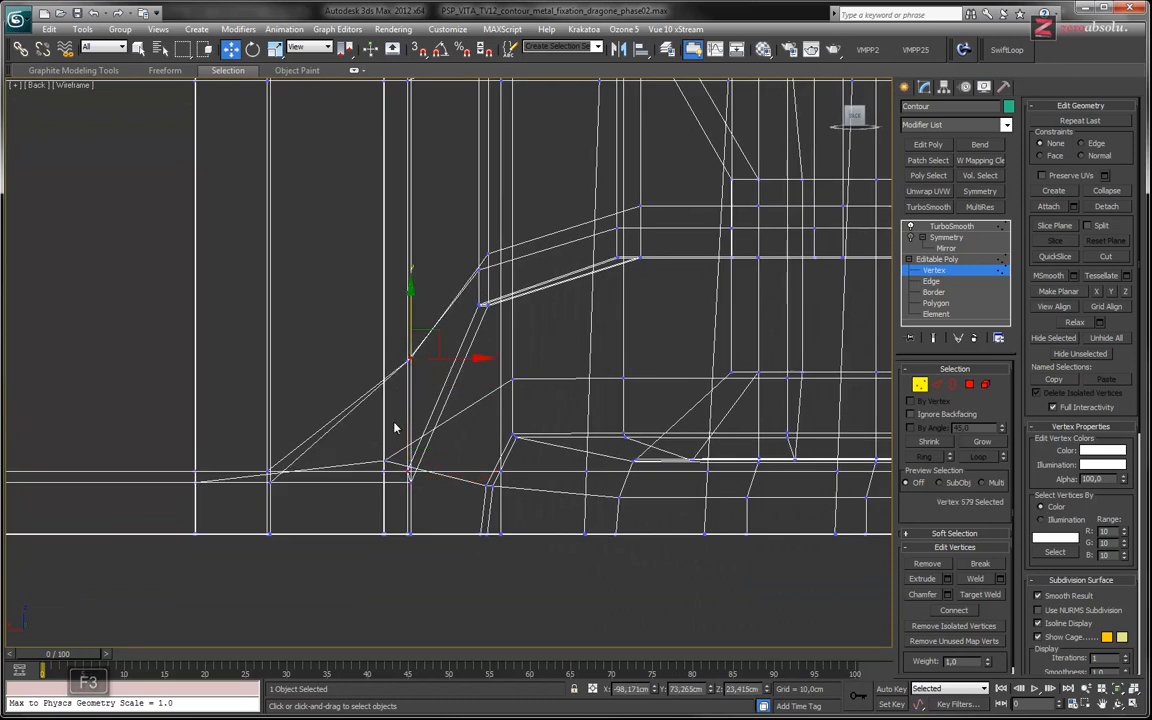
- Check the alignment of the remaining support-loop vertices around the slanted corner from the back and at an angle, ending in edge selection
scroll(401, 404, "up", 3)
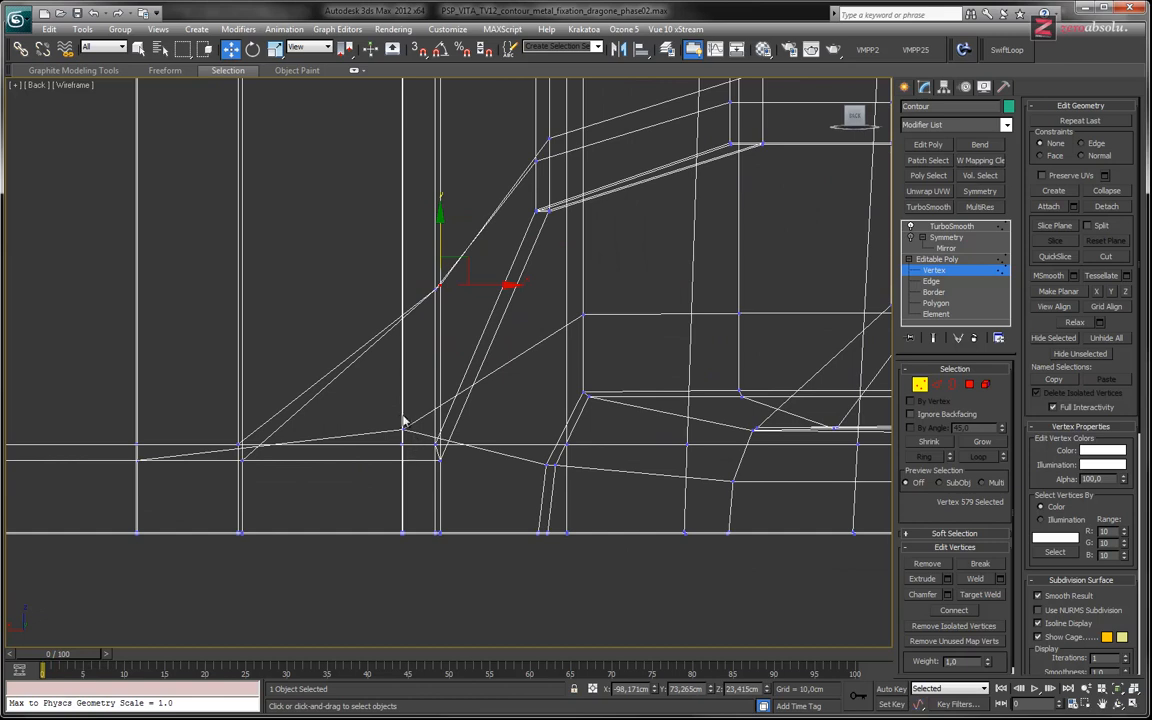
left_click(406, 431)
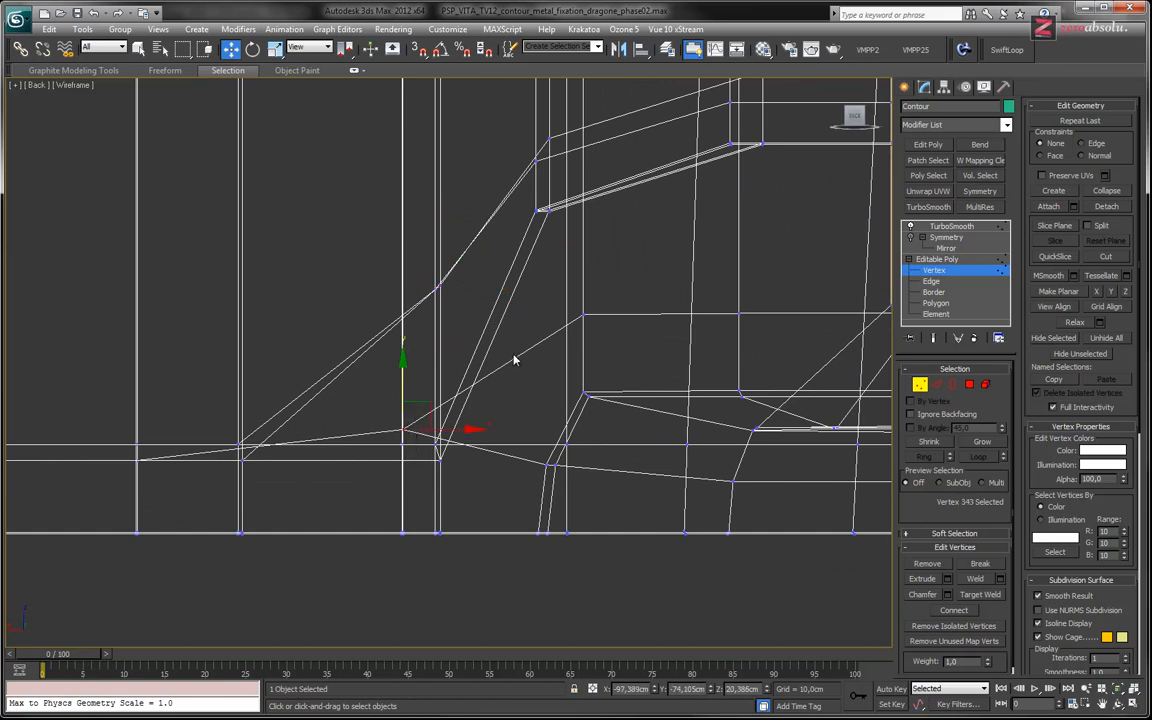
left_click(240, 444)
middle_click_drag(314, 427, 294, 476, "alt")
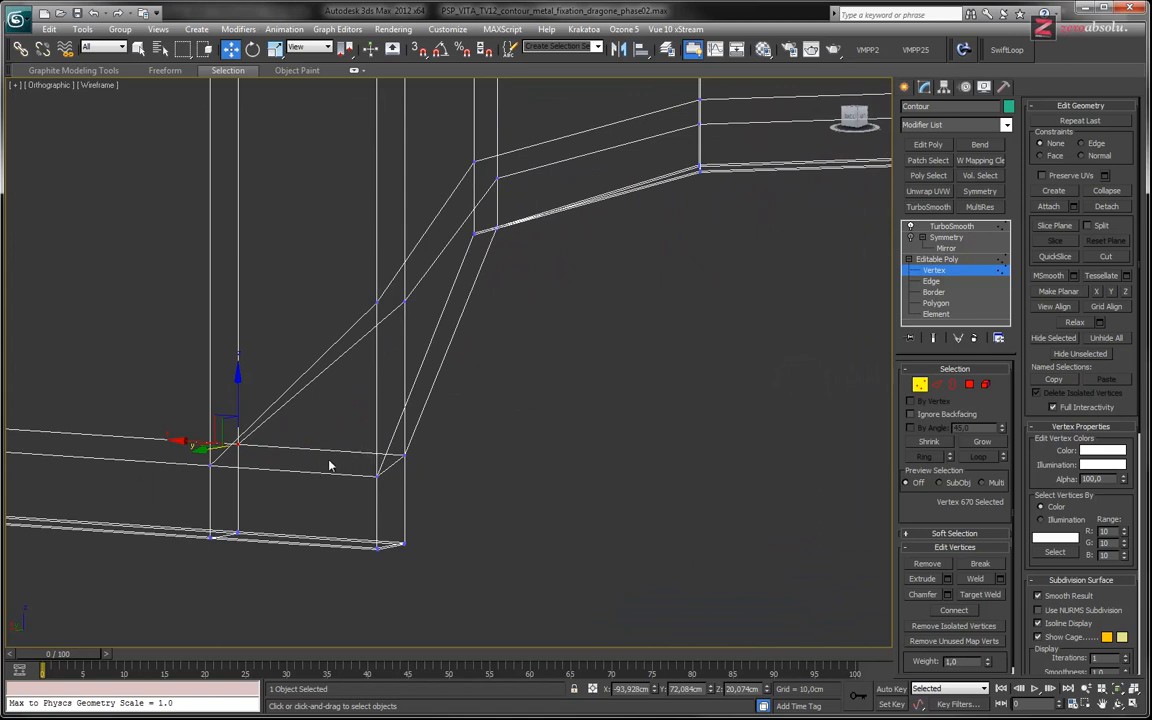
key("k")
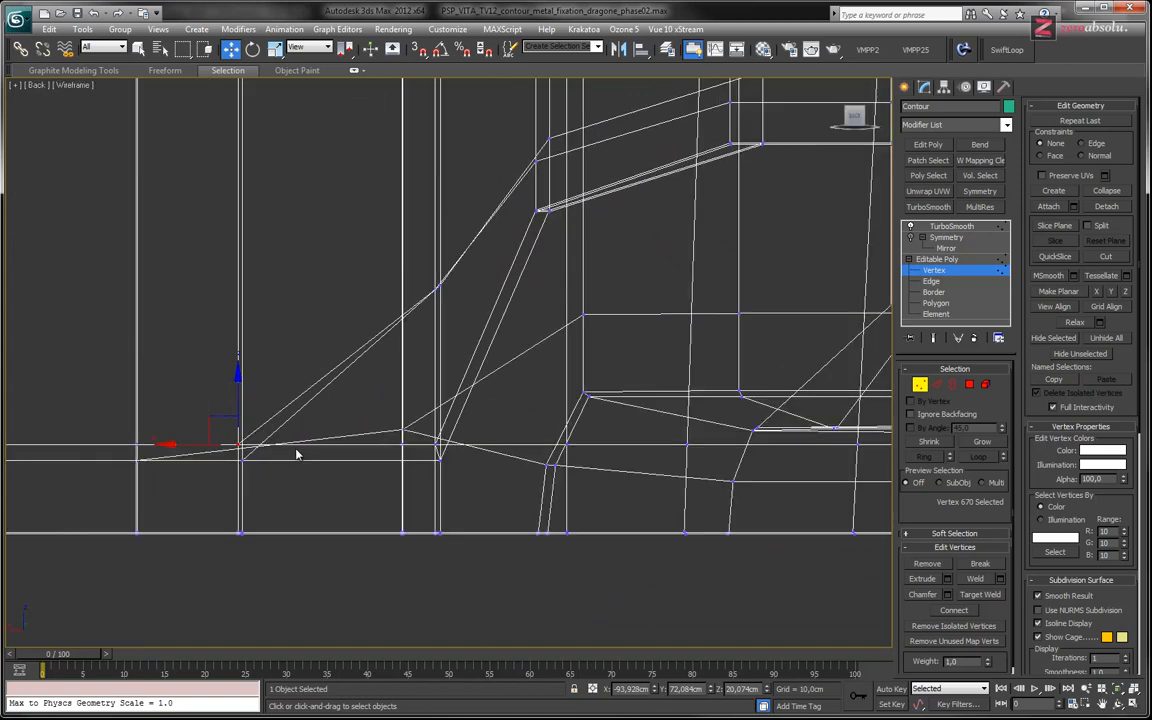
middle_click_drag(359, 449, 349, 471, "alt")
key("2")
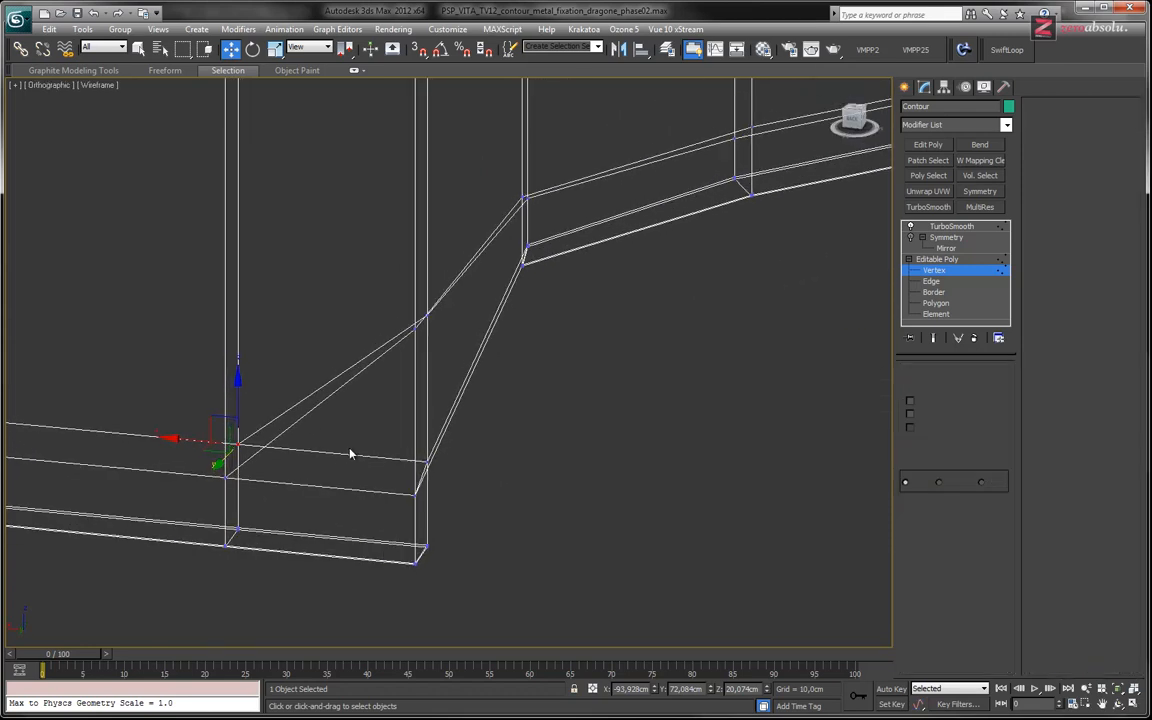
- Lower the inner side's support-loop edge at the foot of the slanted corner to line it up with the outer side's edge
left_click(345, 454)
left_click_drag(333, 404, 371, 485)
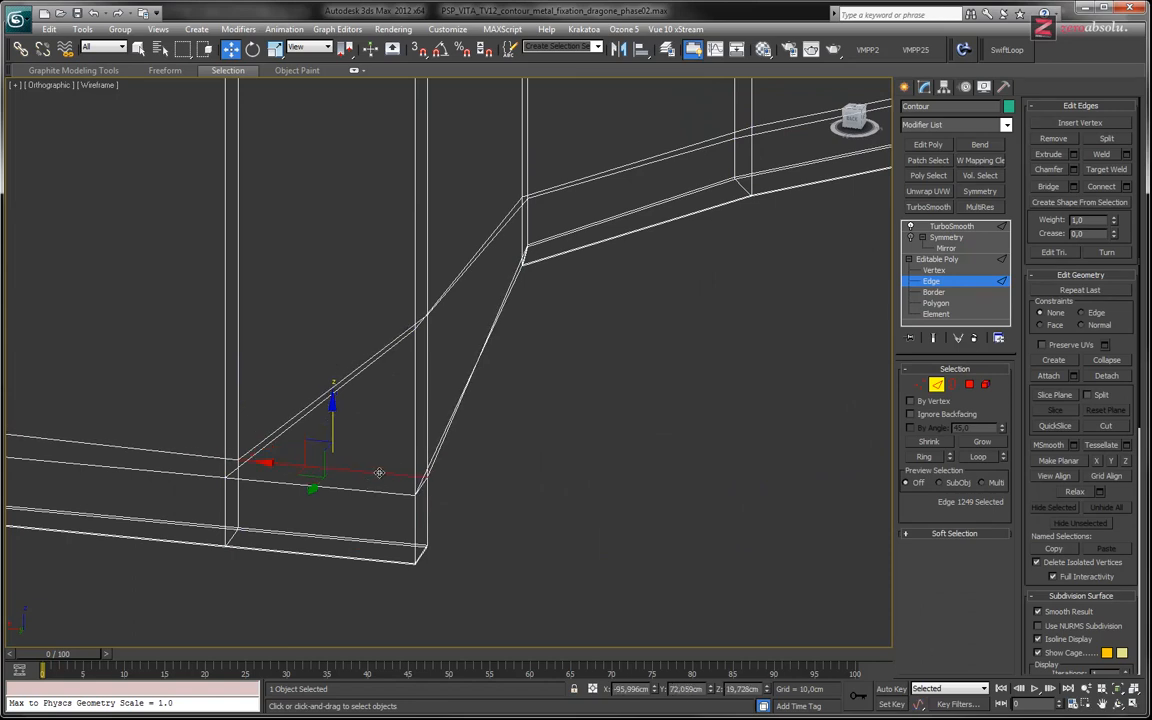
key("k")
left_click_drag(336, 424, 337, 423)
- Select the eight inner support-loop edges along the opening's upper border and lower them in the Back view to about 27.2 cm in Z
middle_click_drag(470, 437, 576, 287, "alt")
left_click(437, 292)
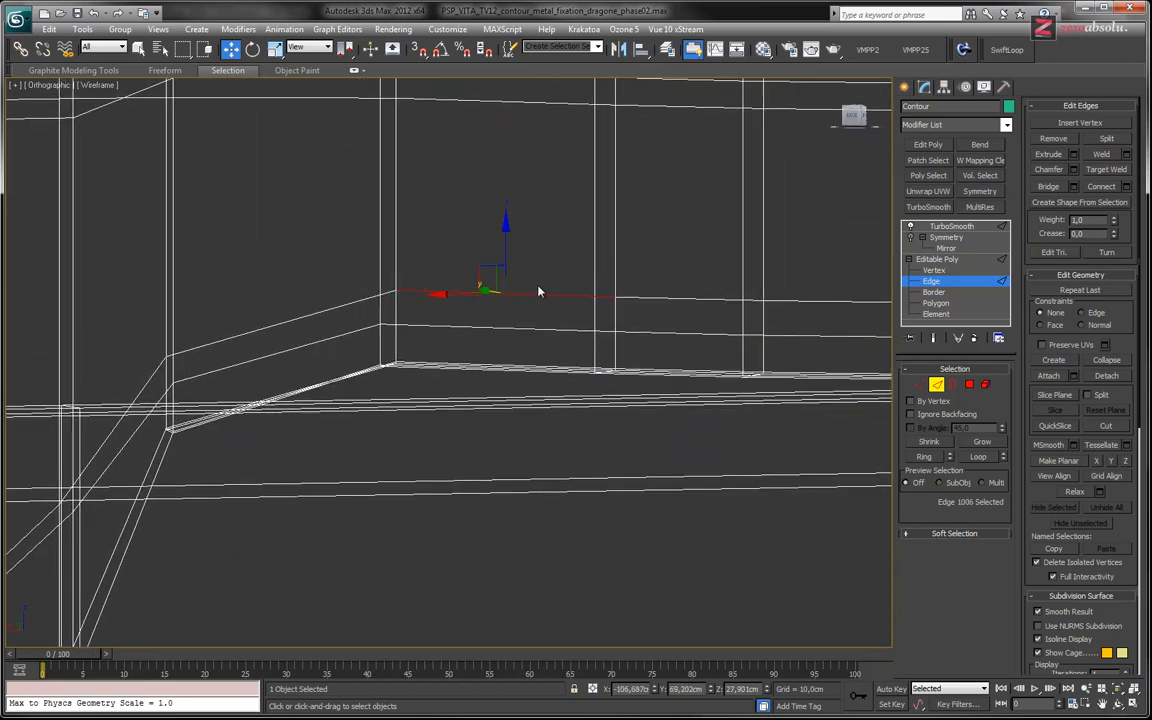
left_click(170, 355)
left_click(440, 295, "ctrl")
left_click(696, 300, "ctrl")
middle_click_drag(728, 311, 167, 314)
left_click(317, 301, "ctrl")
left_click(620, 302, "ctrl")
left_click(771, 303, "ctrl")
middle_click_drag(862, 343, 258, 387)
left_click(614, 342, "ctrl")
middle_click_drag(762, 373, 150, 379)
left_click(406, 343, "ctrl")
middle_click_drag(406, 343, 417, 393)
left_click(53, 86)
left_click(78, 193)
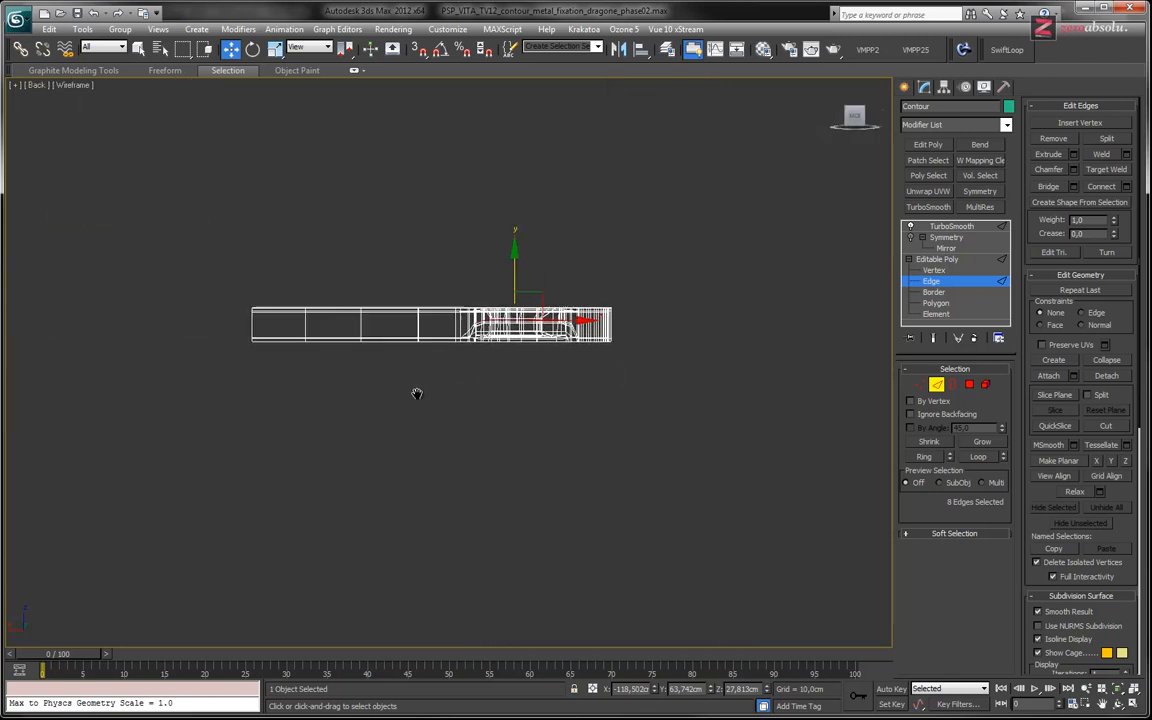
scroll(417, 393, "up", 8)
middle_click_drag(553, 308, 433, 323)
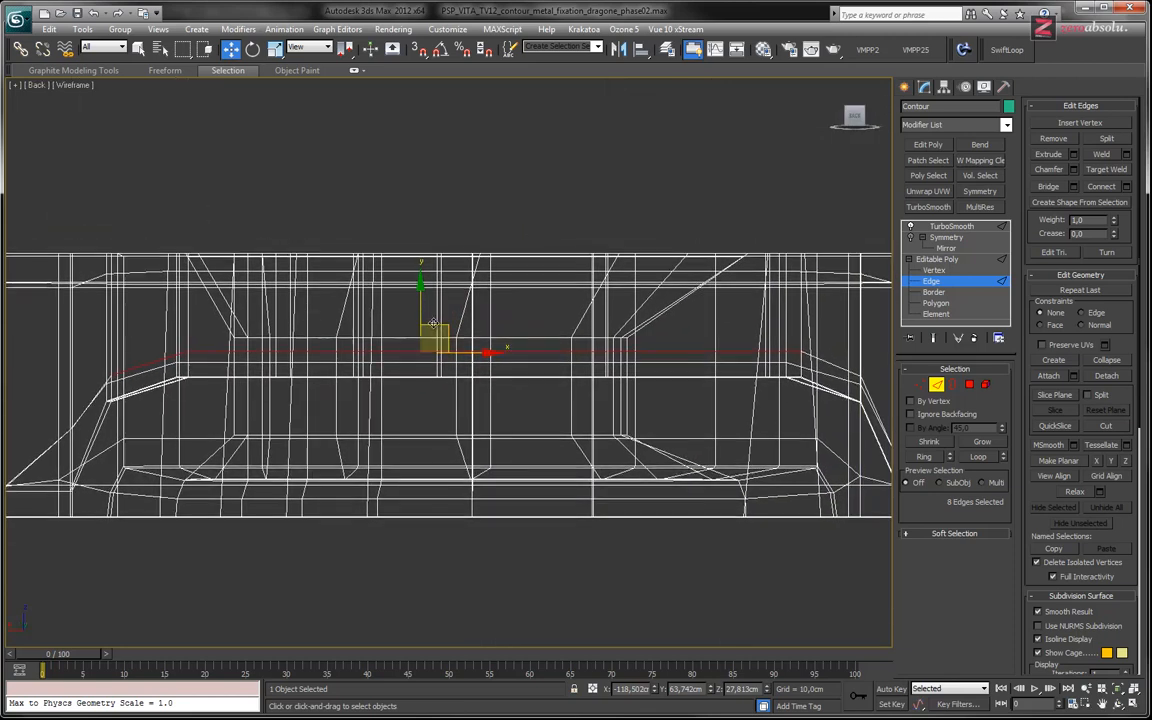
left_click_drag(433, 323, 419, 321)
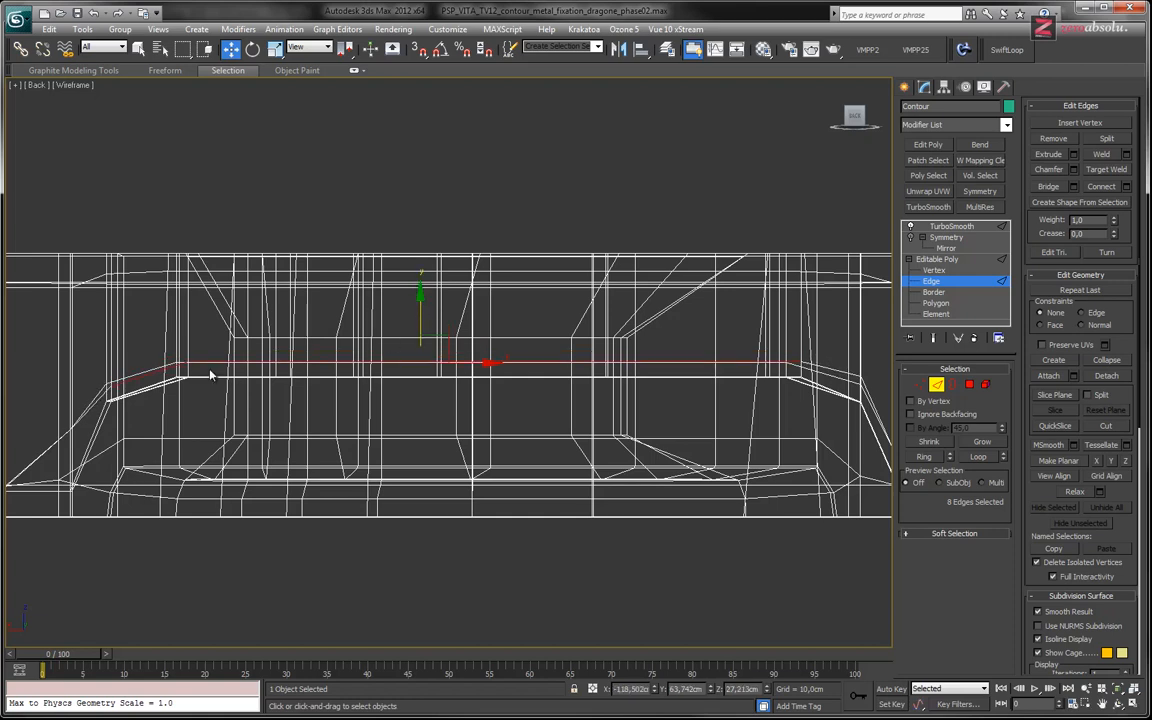
- Check the lowered inner loop against the outer one along the opening, including the underside polygon at the opposite corner
scroll(298, 360, "up", 5)
middle_click_drag(298, 360, 483, 330)
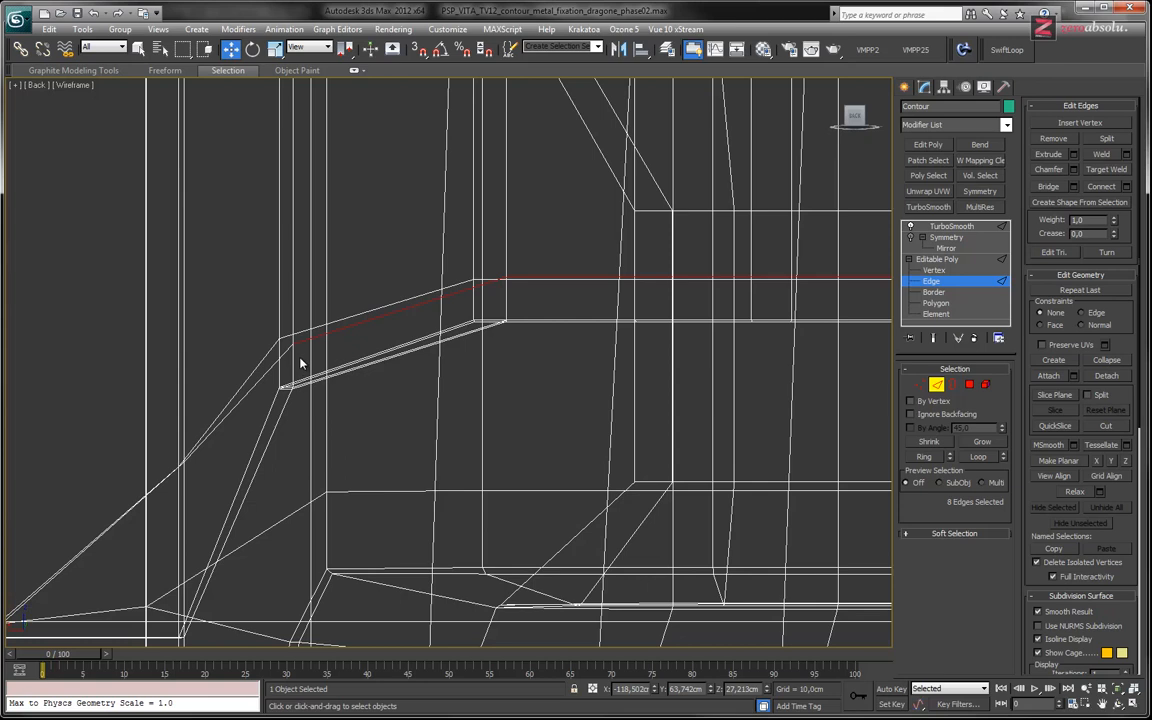
middle_click_drag(337, 354, 359, 326)
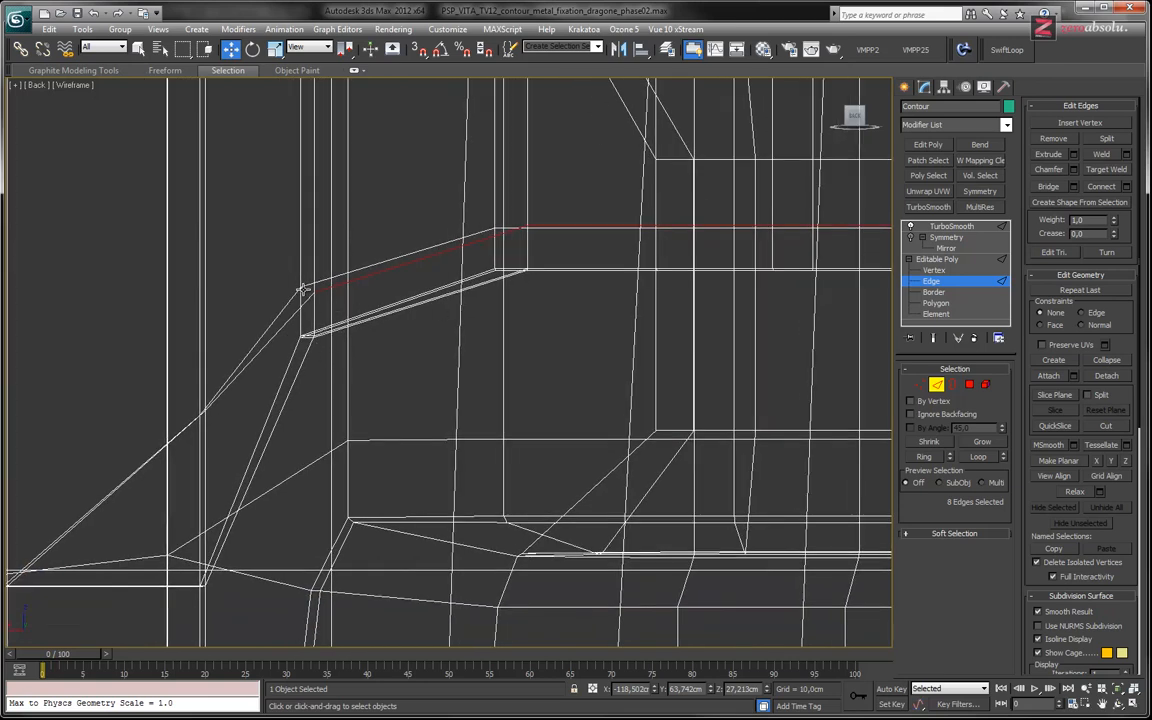
middle_click_drag(832, 360, 130, 367)
middle_click_drag(750, 381, 393, 389)
middle_click_drag(805, 387, 364, 408)
middle_click_drag(685, 358, 578, 352)
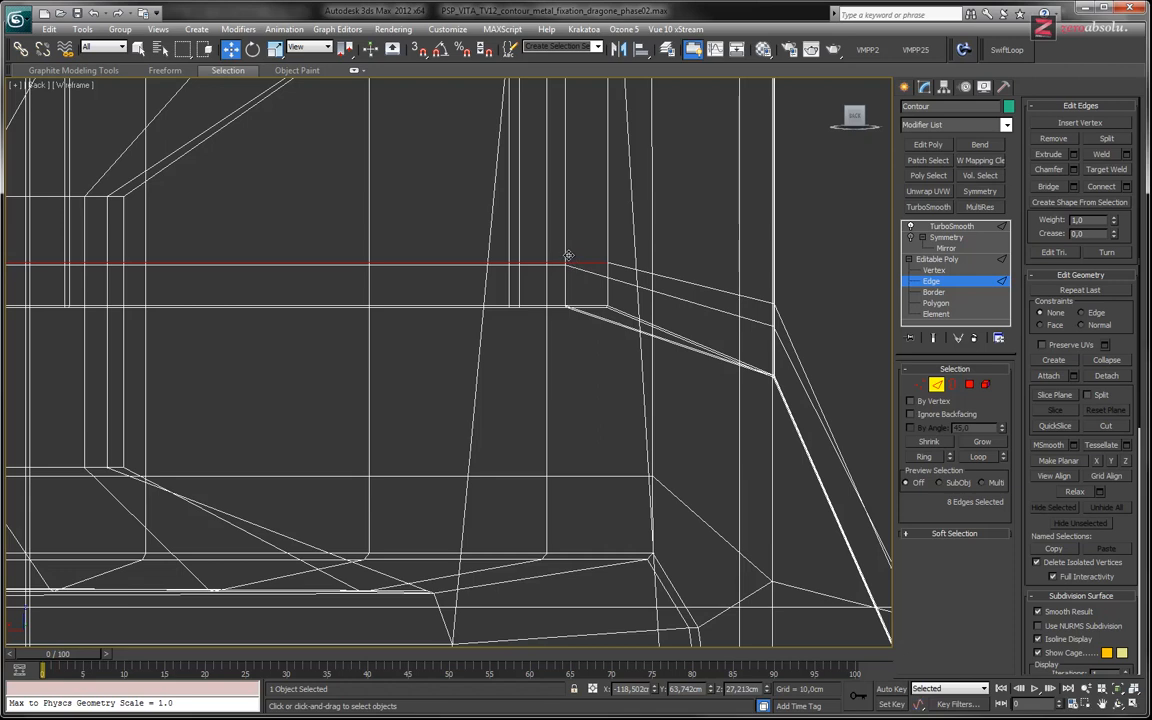
key("4")
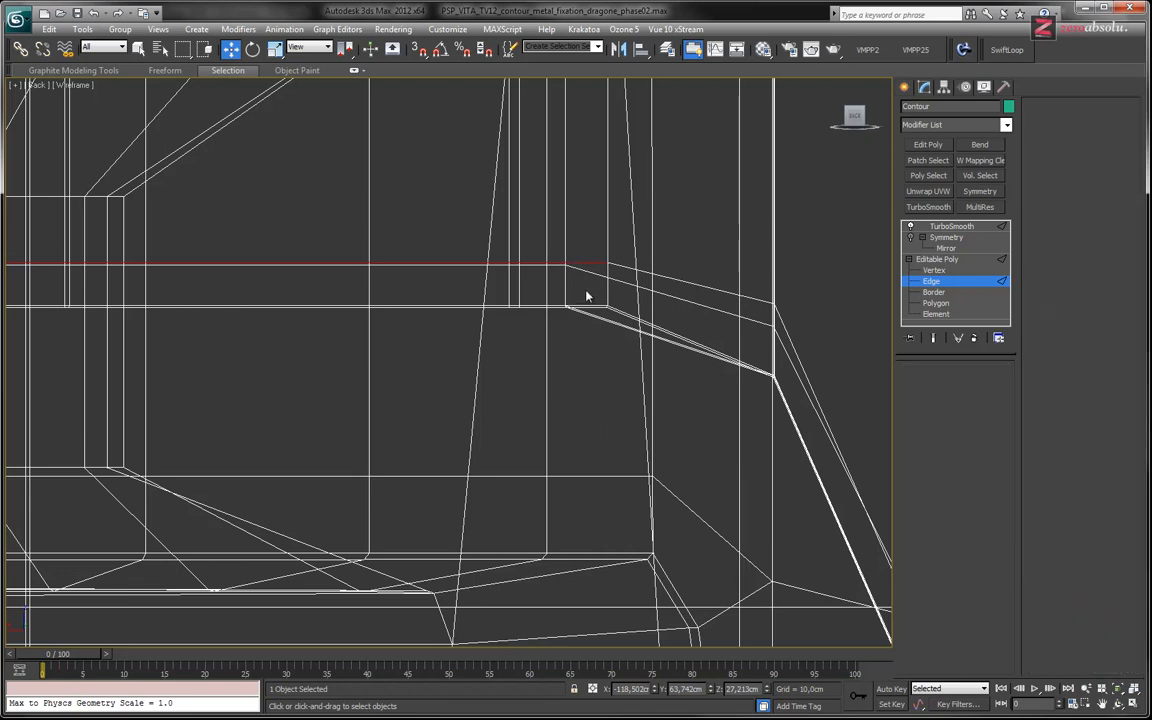
left_click(587, 287)
middle_click_drag(605, 297, 575, 320, "alt")
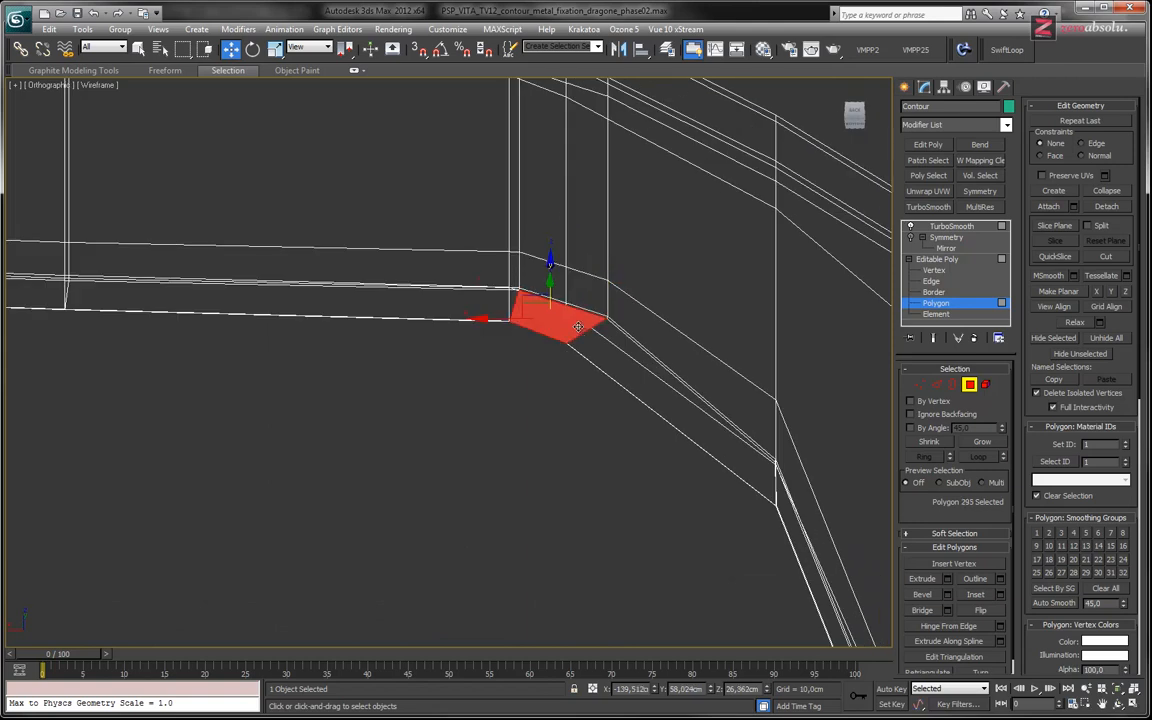
middle_click_drag(591, 244, 581, 417, "alt")
- Select the twelve vertices of the cross-section at the opening's opposite corner and show that bend in the Top view
key("1")
left_click_drag(633, 358, 570, 236)
middle_click_drag(570, 236, 597, 335, "alt")
left_click_drag(614, 302, 553, 163, "ctrl")
middle_click_drag(648, 328, 677, 354, "alt")
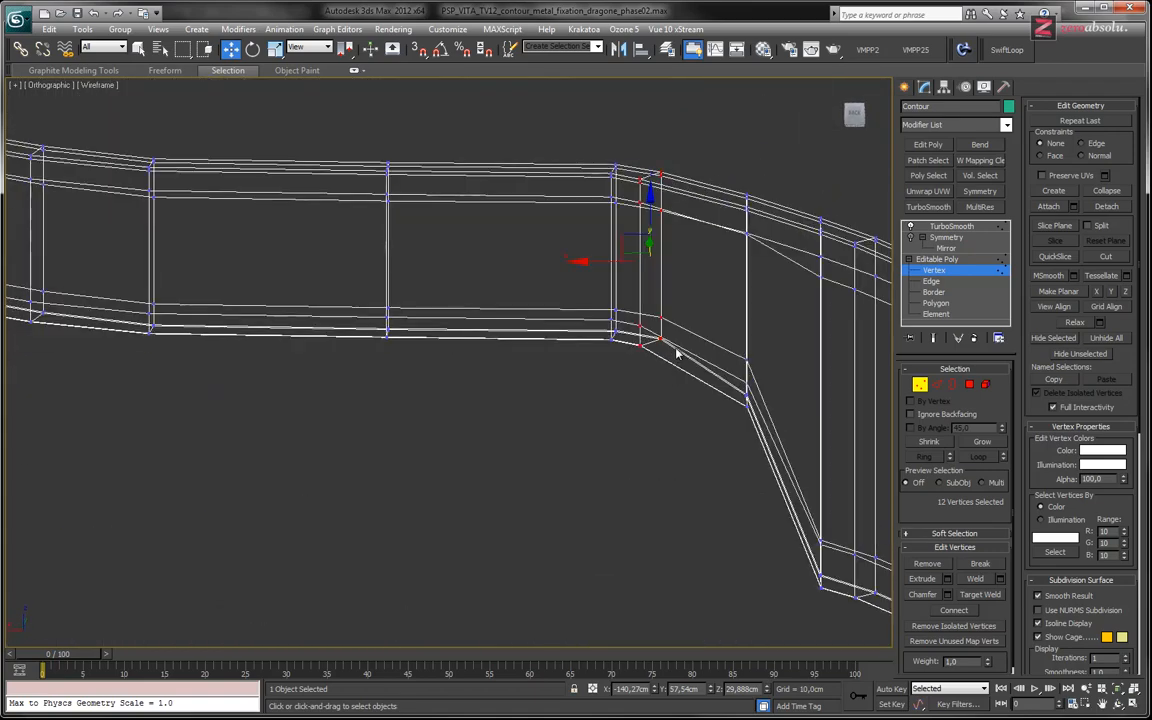
middle_click_drag(740, 389, 629, 413)
scroll(659, 432, "up", 4)
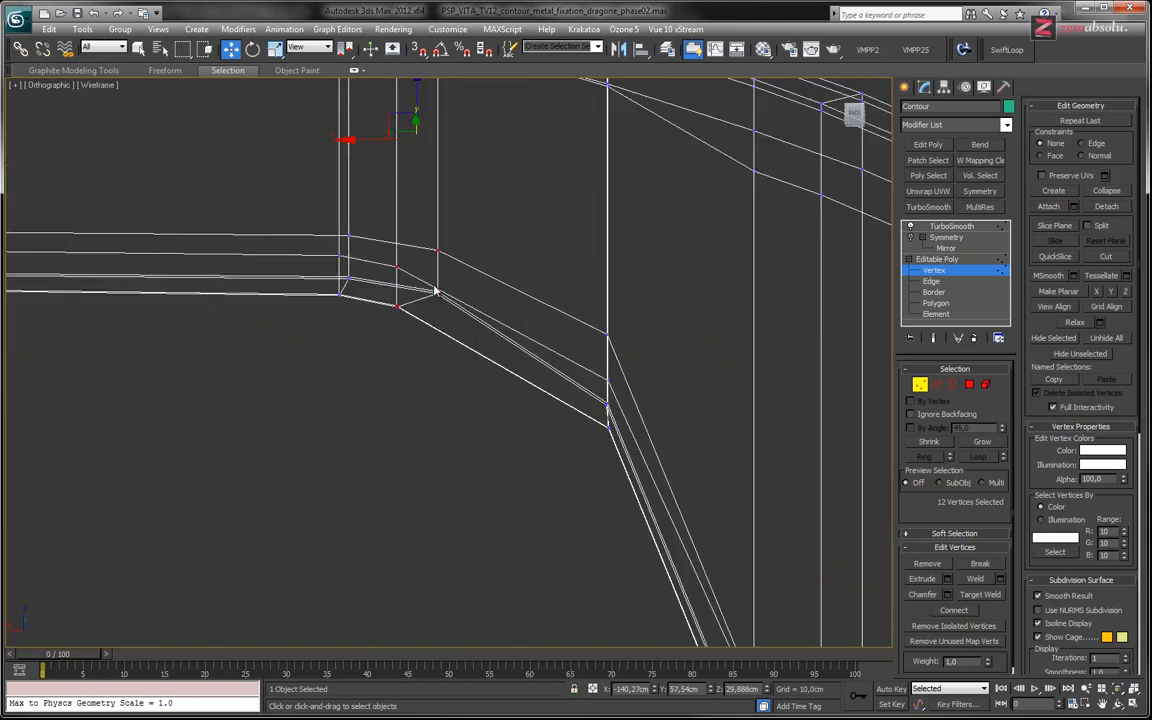
key("t")
scroll(437, 391, "up", 5)
middle_click_drag(465, 378, 512, 408)
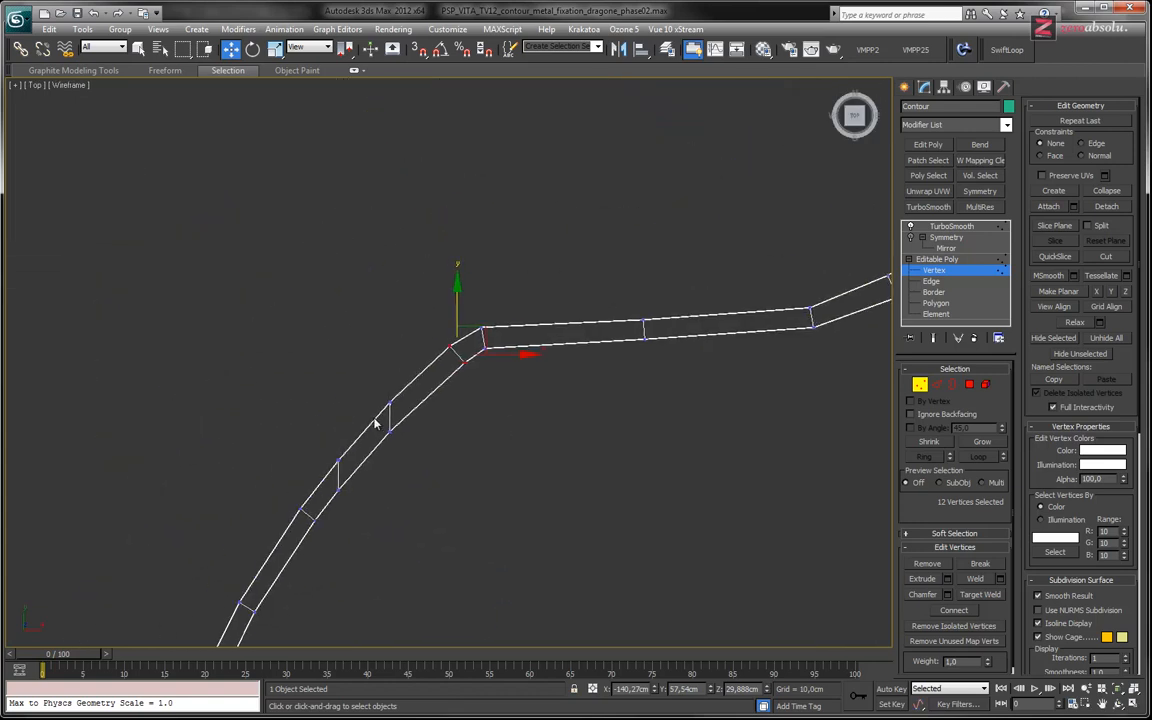
middle_click_drag(452, 348, 456, 391)
scroll(487, 410, "up", 3)
- Move the bend's inner and outer vertex columns separately so the cross-section cuts more squarely across the contour
left_click_drag(373, 386, 430, 398)
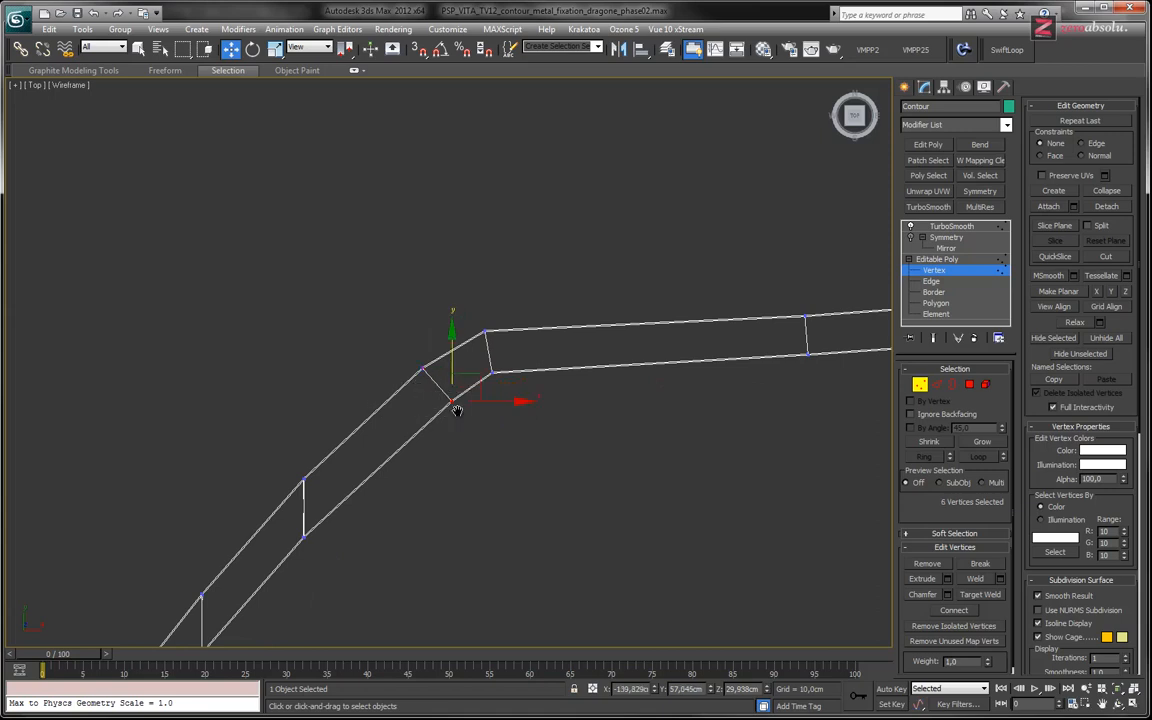
scroll(458, 404, "up", 3)
left_click_drag(437, 337, 424, 348)
left_click_drag(334, 285, 392, 256)
middle_click_drag(503, 341, 524, 267)
scroll(527, 272, "down", 7)
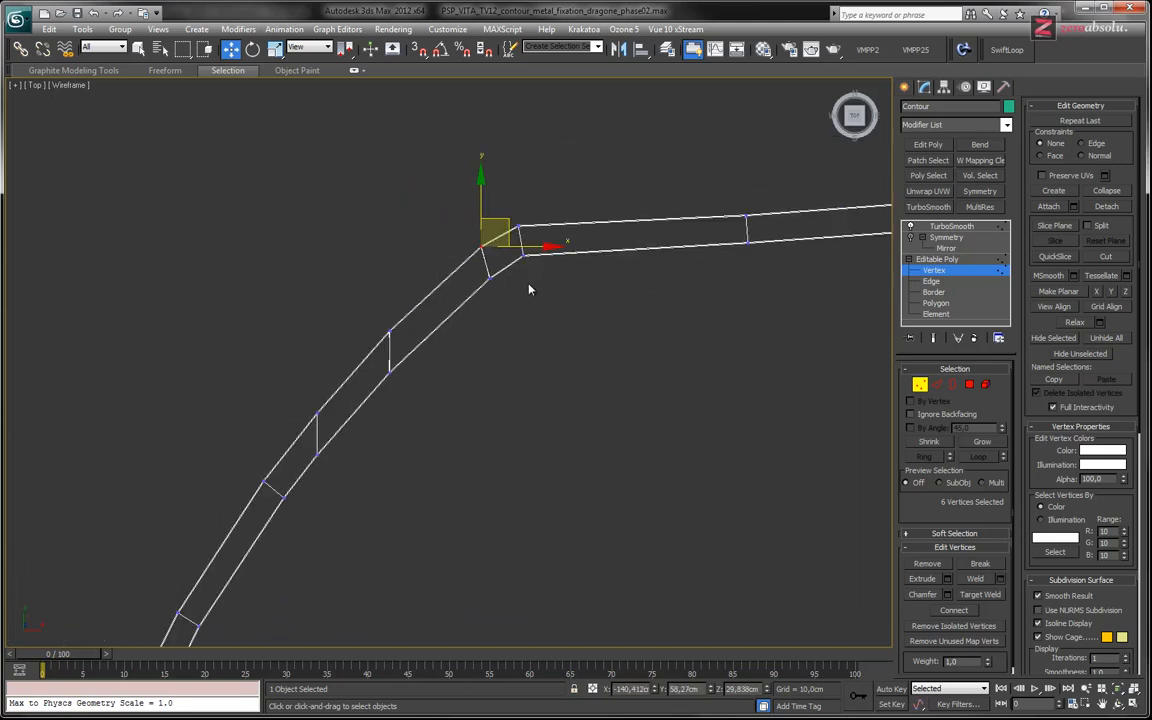
- Examine the contour's outline from the top and the slanted corner's support loop in shaded display with edged faces
middle_click_drag(595, 329, 391, 361)
scroll(535, 362, "down", 4)
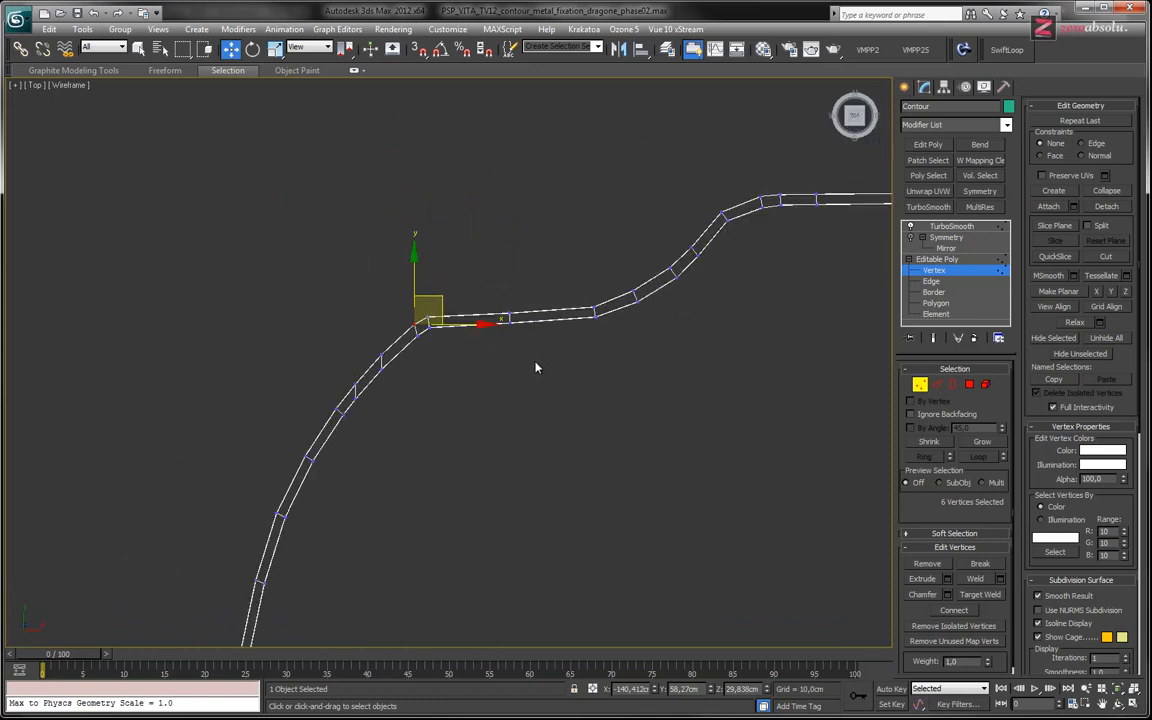
middle_click_drag(514, 404, 500, 417)
middle_click_drag(442, 373, 648, 320, "alt")
middle_click_drag(458, 401, 630, 388)
middle_click_drag(268, 435, 370, 443)
scroll(358, 446, "up", 5)
key("F3")
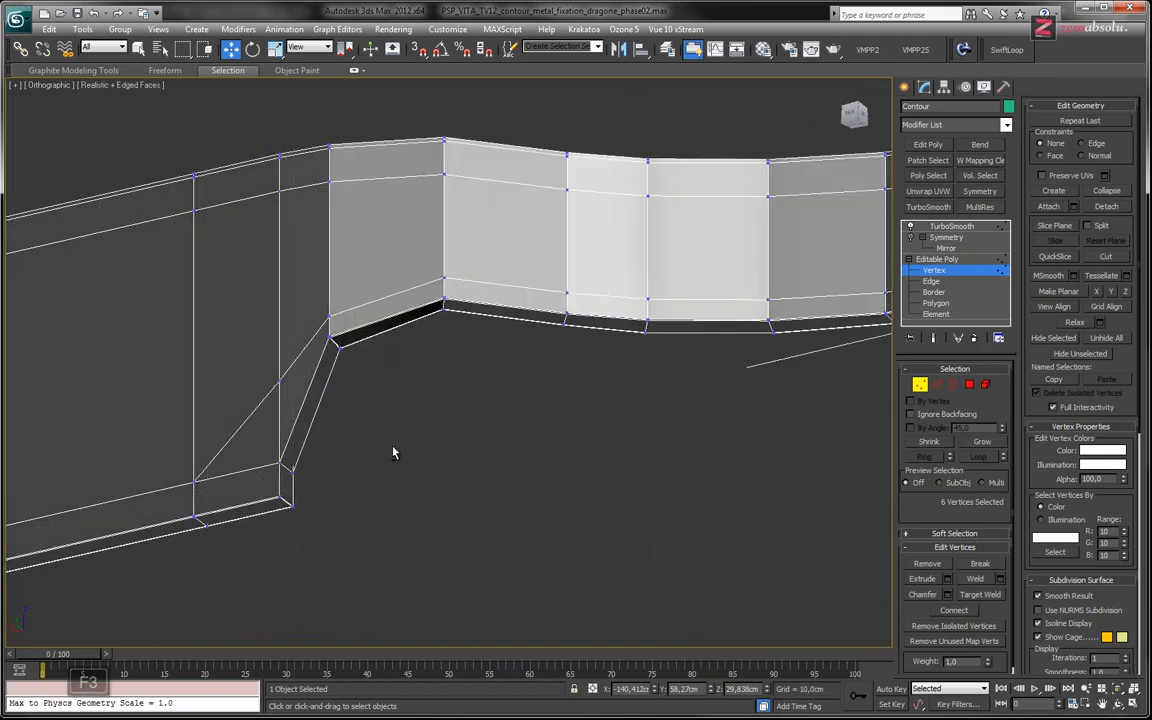
scroll(393, 453, "up", 3)
mouse_move(403, 318)
middle_mouse_down()
mouse_move(476, 430)
mouse_move(442, 424)
mouse_move(442, 473)
mouse_move(495, 314)
middle_mouse_up()
scroll(449, 400, "up", 3)
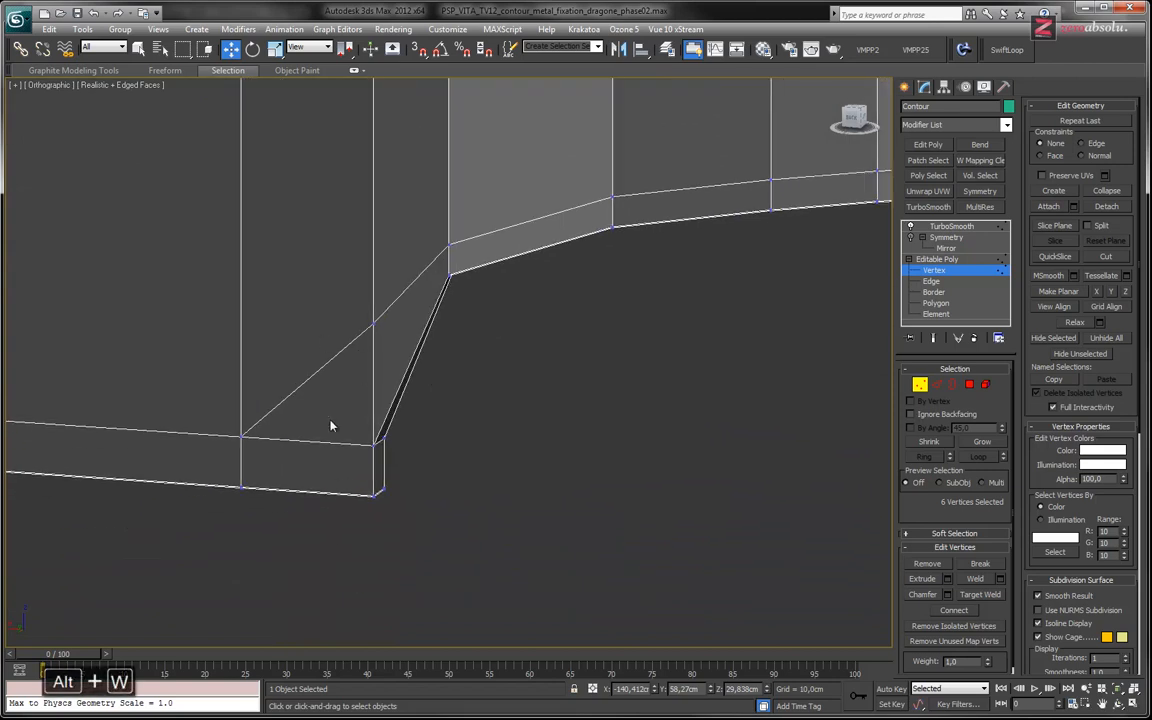
middle_click_drag(457, 364, 441, 391)
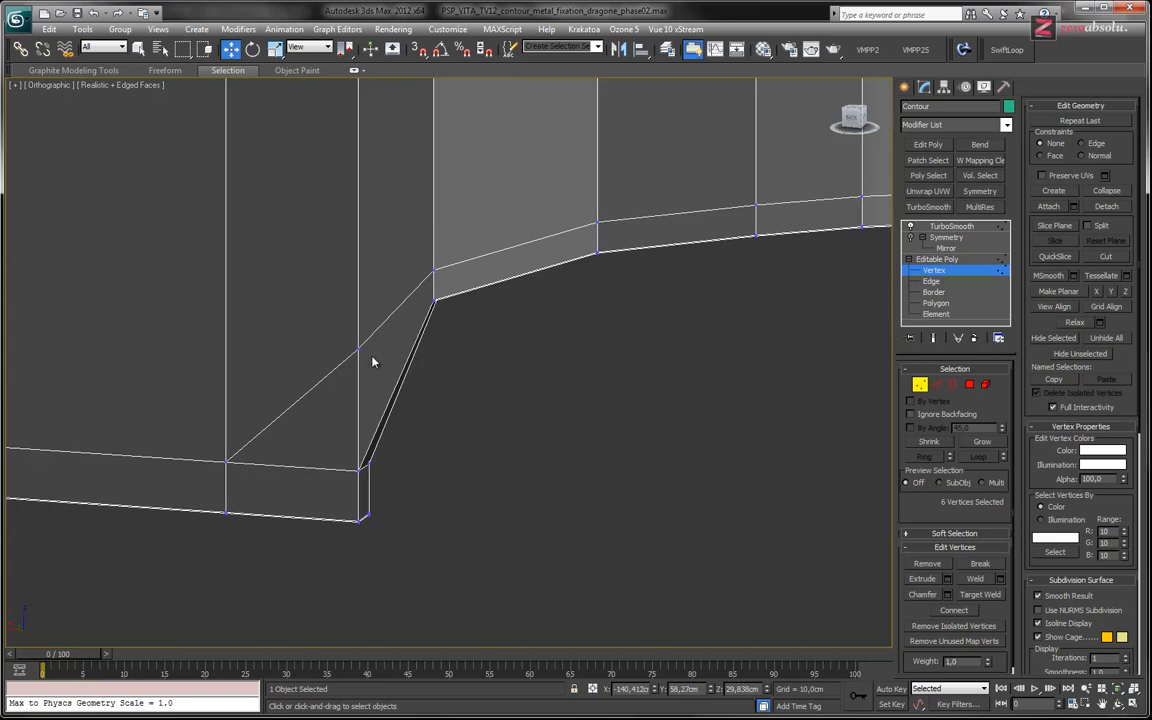
middle_click_drag(441, 391, 413, 391)
middle_click_drag(497, 350, 532, 380)
scroll(531, 377, "down", 2)
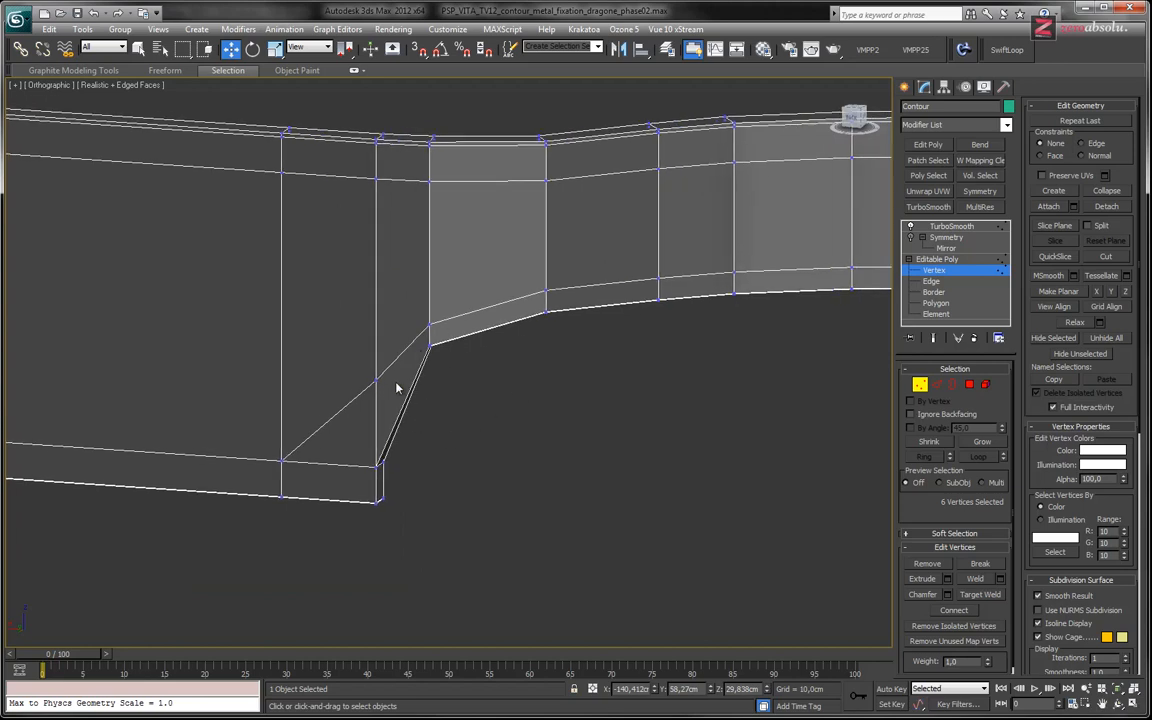
middle_click_drag(395, 394, 426, 407)
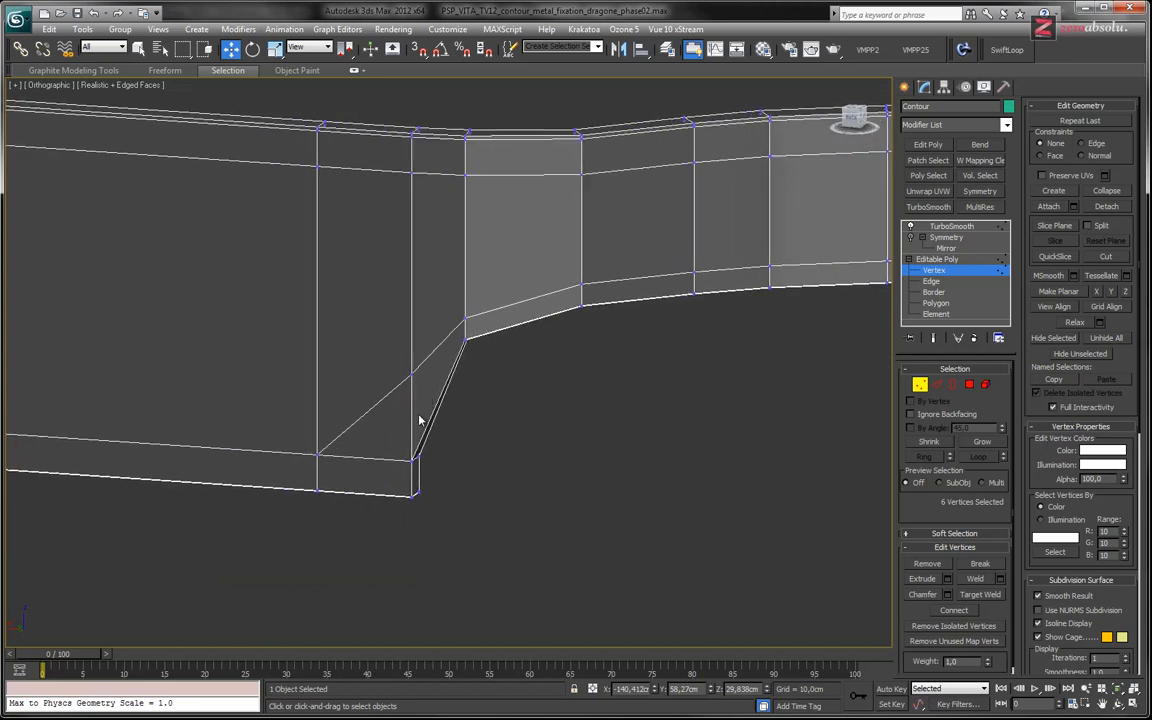
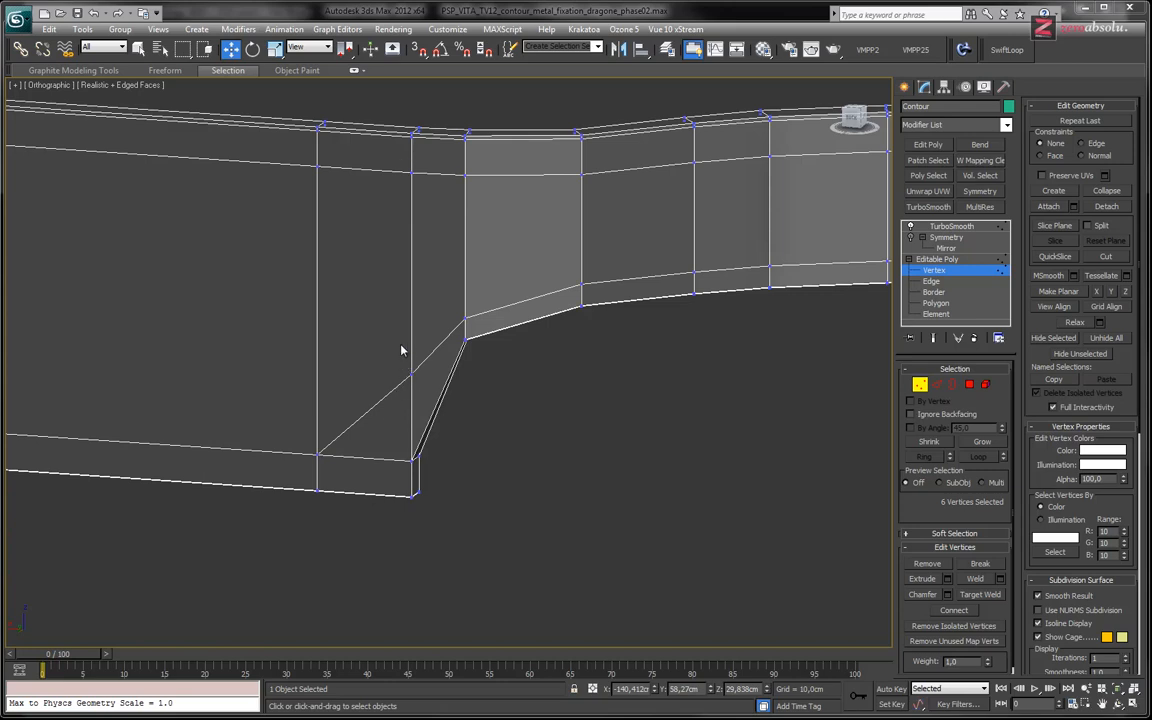
mouse_move(432, 414)
middle_mouse_down()
mouse_move(457, 395)
mouse_move(455, 414)
middle_mouse_up()
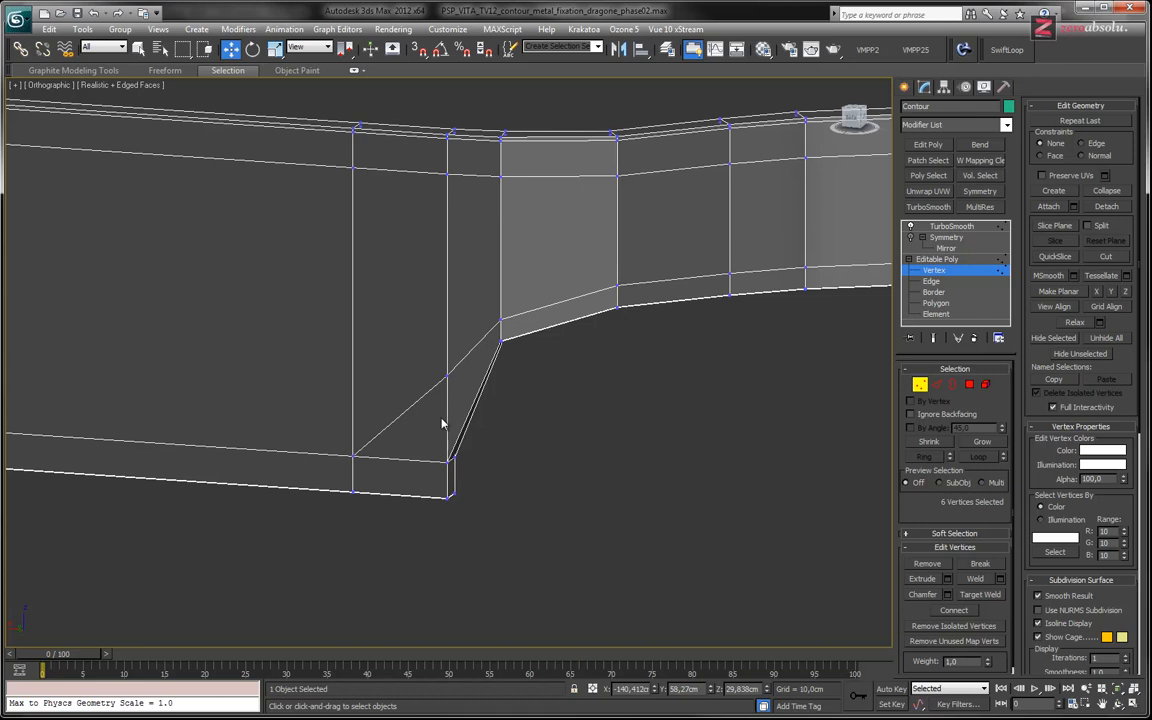
- Inspect the support-loop vertices at the slanted corner's lower end and at its upper bend, selecting each pair in turn
left_click_drag(345, 447, 362, 470)
middle_click_drag(399, 468, 461, 459)
scroll(463, 460, "up", 2)
scroll(463, 464, "up", 2)
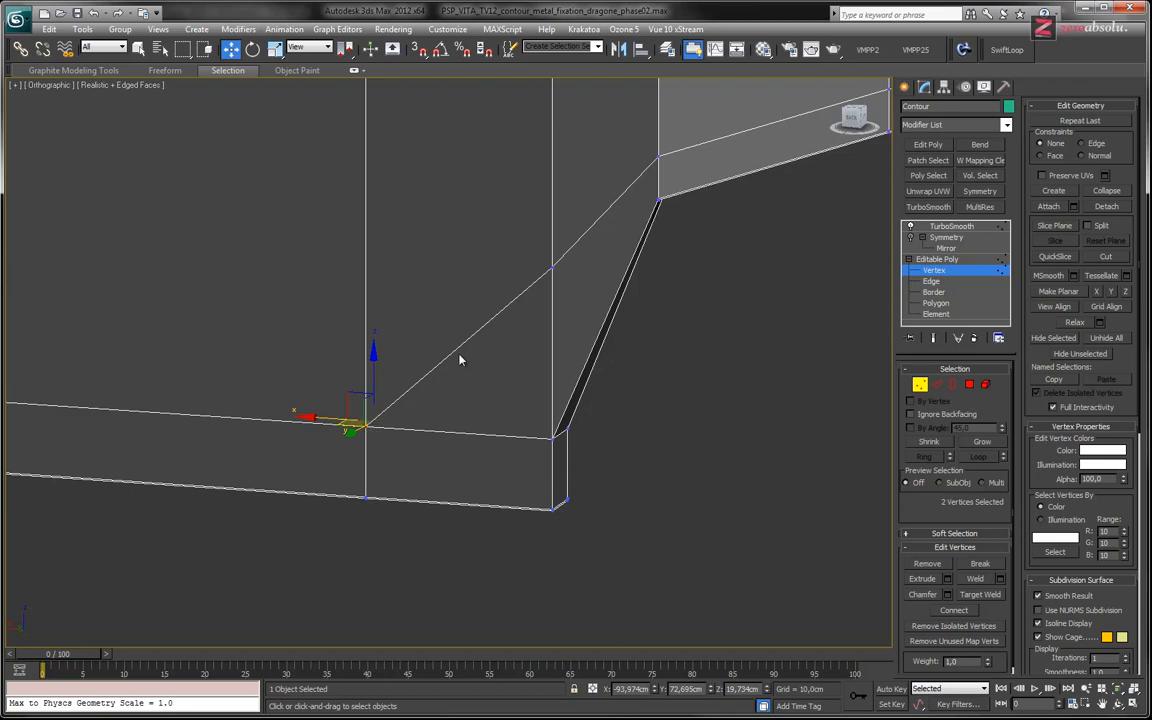
middle_click_drag(498, 350, 483, 364)
middle_click_drag(642, 219, 532, 411)
middle_click_drag(650, 327, 517, 347)
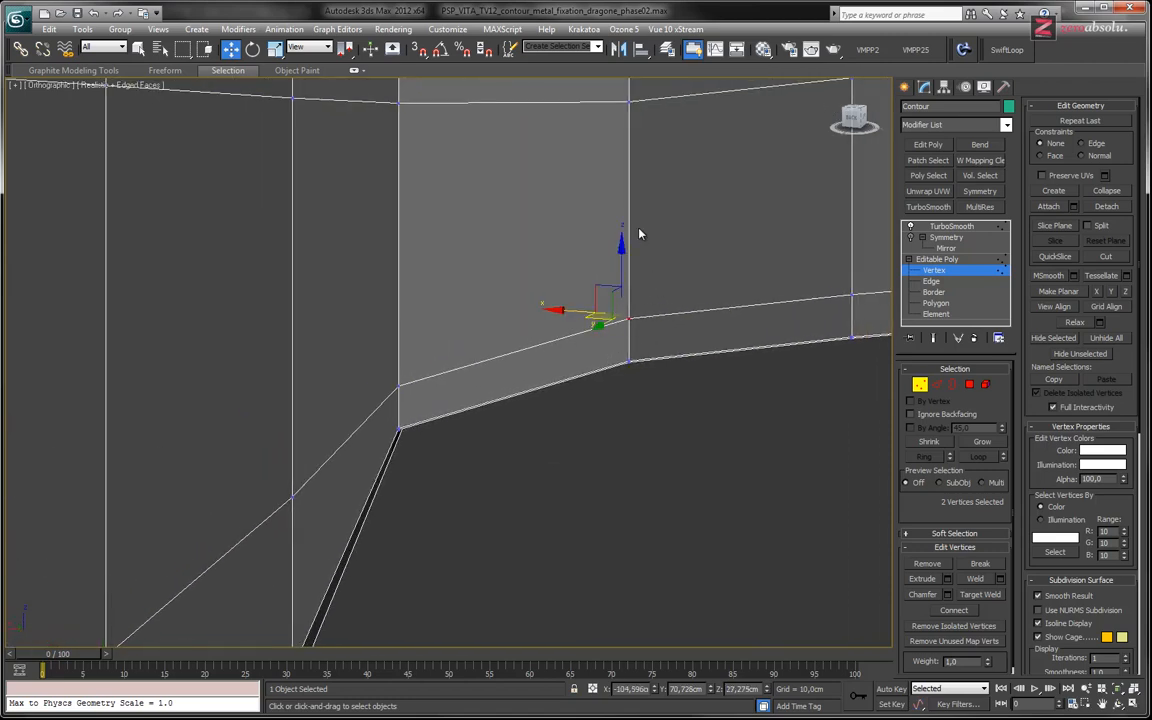
middle_click_drag(417, 490, 561, 369)
left_click_drag(253, 490, 288, 527)
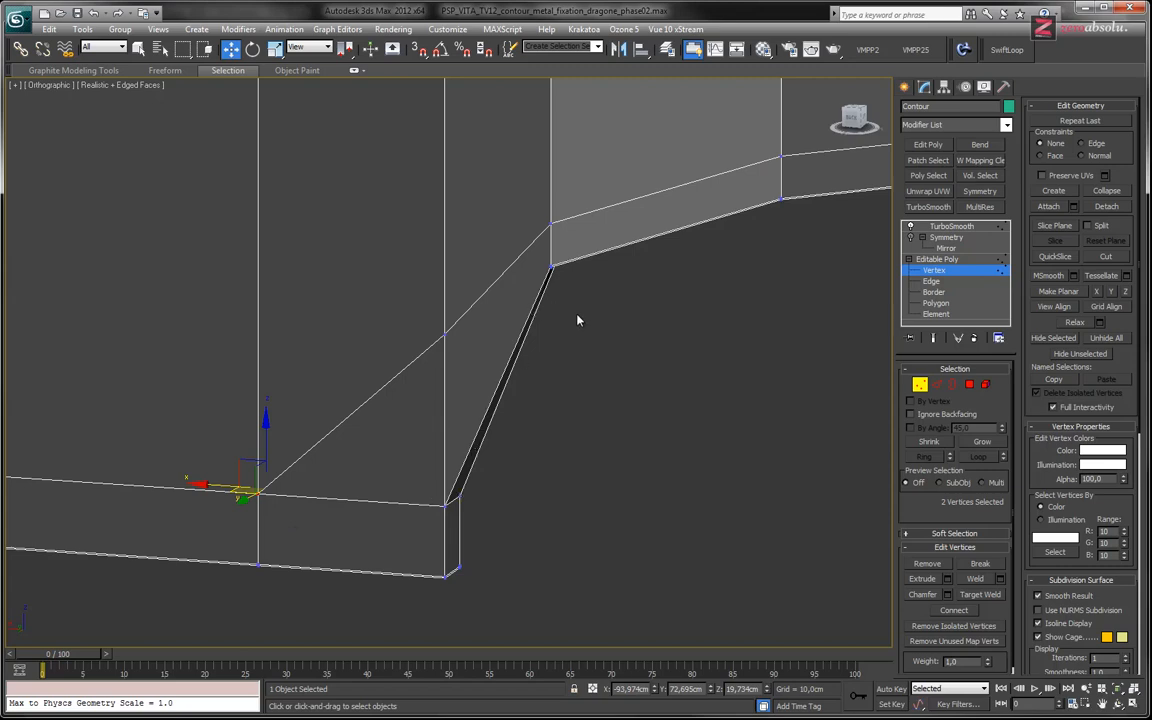
- Preview the slanted corner with the TurboSmooth end result shown from the back, and return to the unsmoothed cage
middle_click_drag(557, 374, 513, 353, "alt")
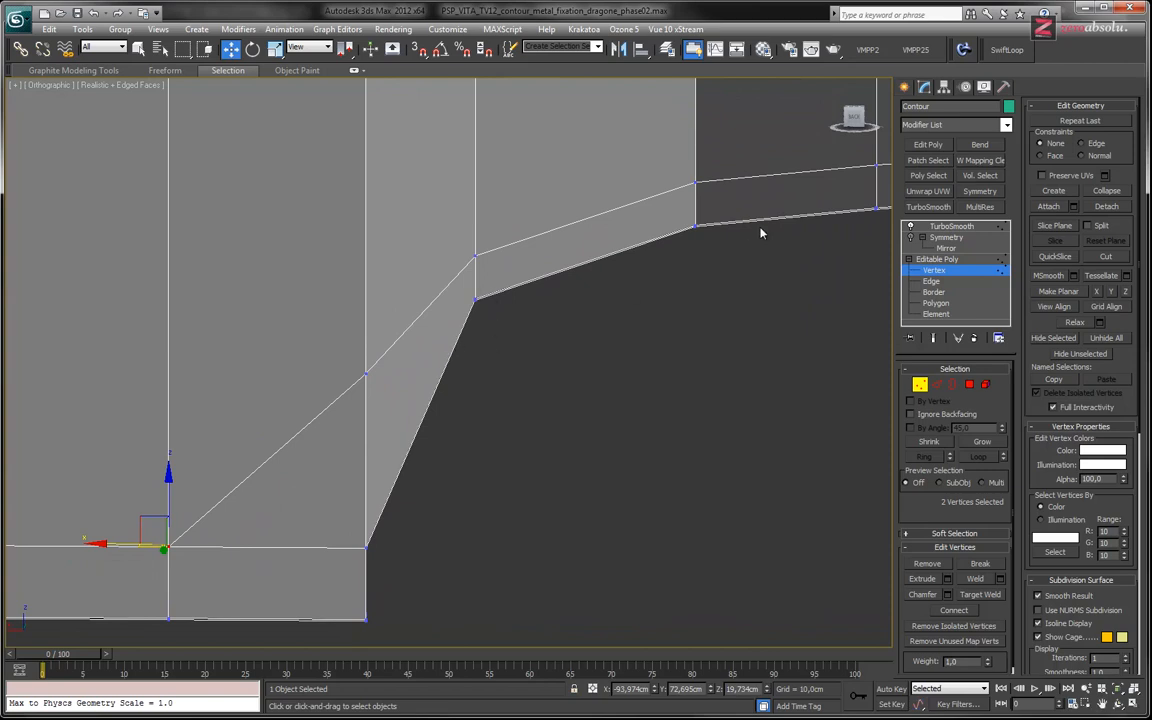
middle_click_drag(705, 255, 535, 274, "alt")
middle_click_drag(532, 281, 587, 294)
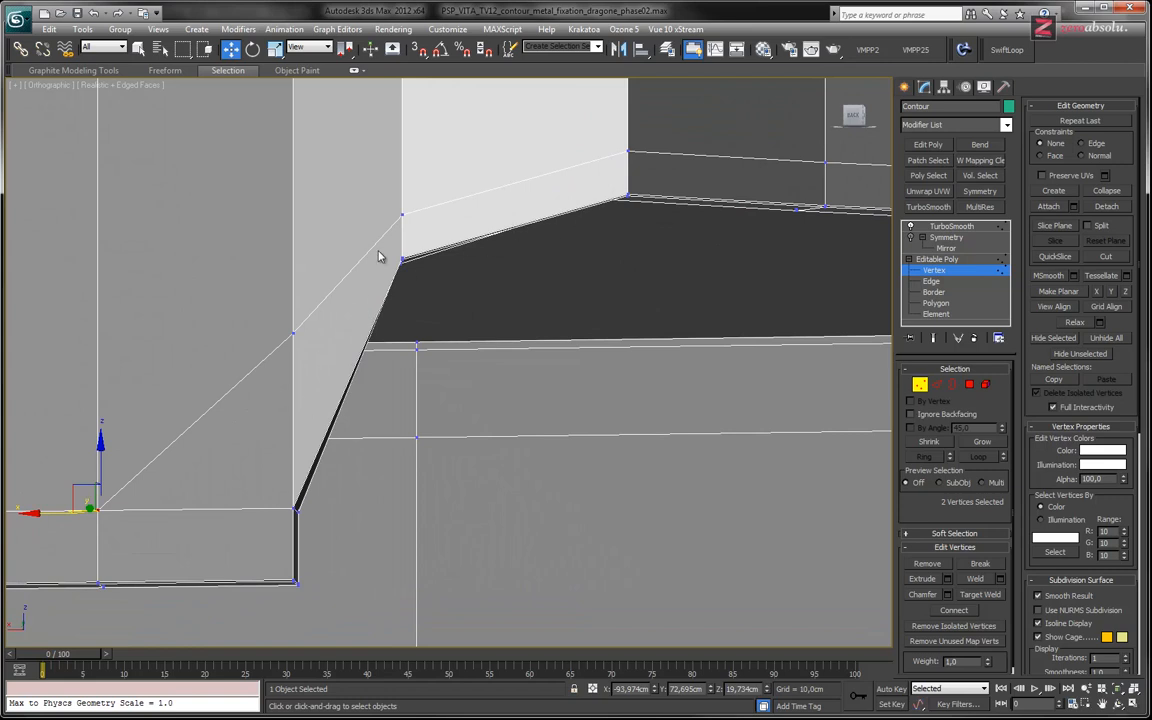
left_click(933, 339)
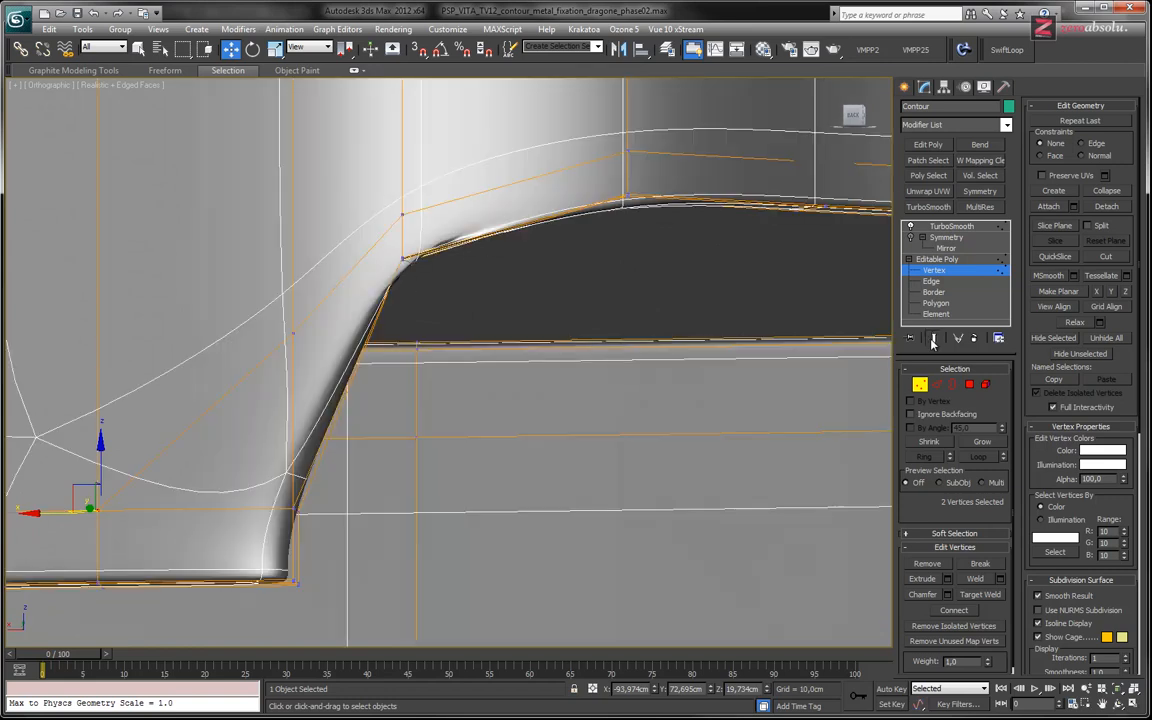
left_click(933, 339)
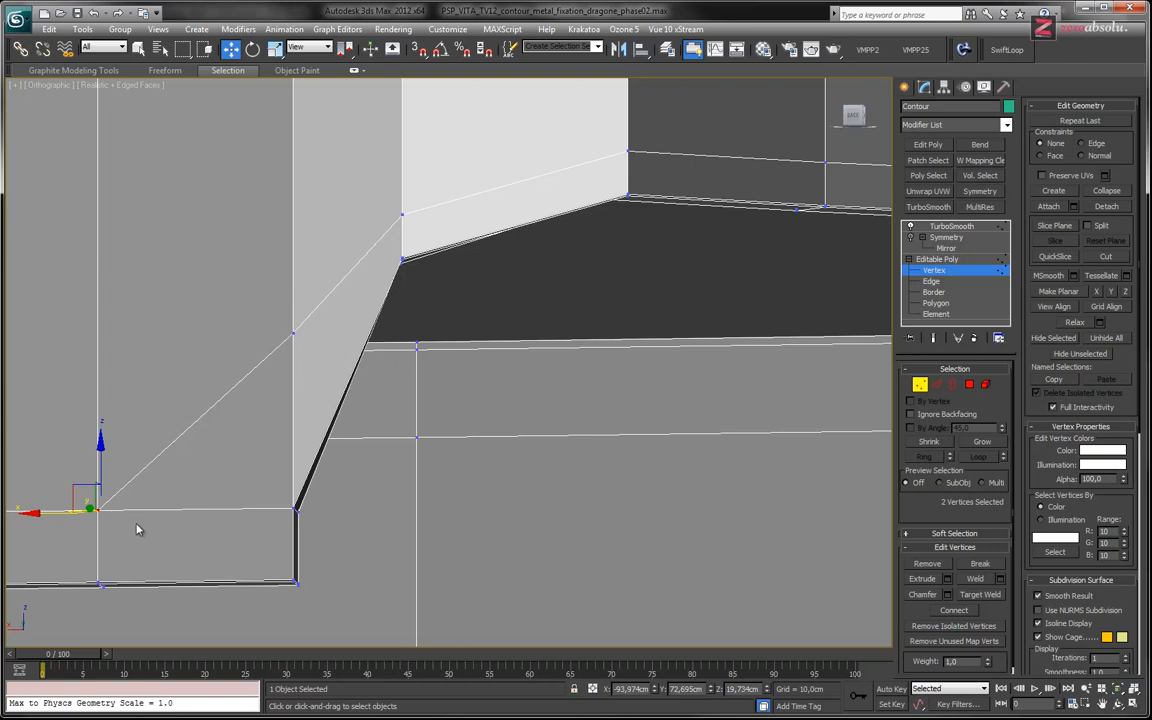
- Select the three polygons running along the lower border strip and around the end face at the slanted corner's foot
middle_click_drag(233, 477, 338, 454)
key("4")
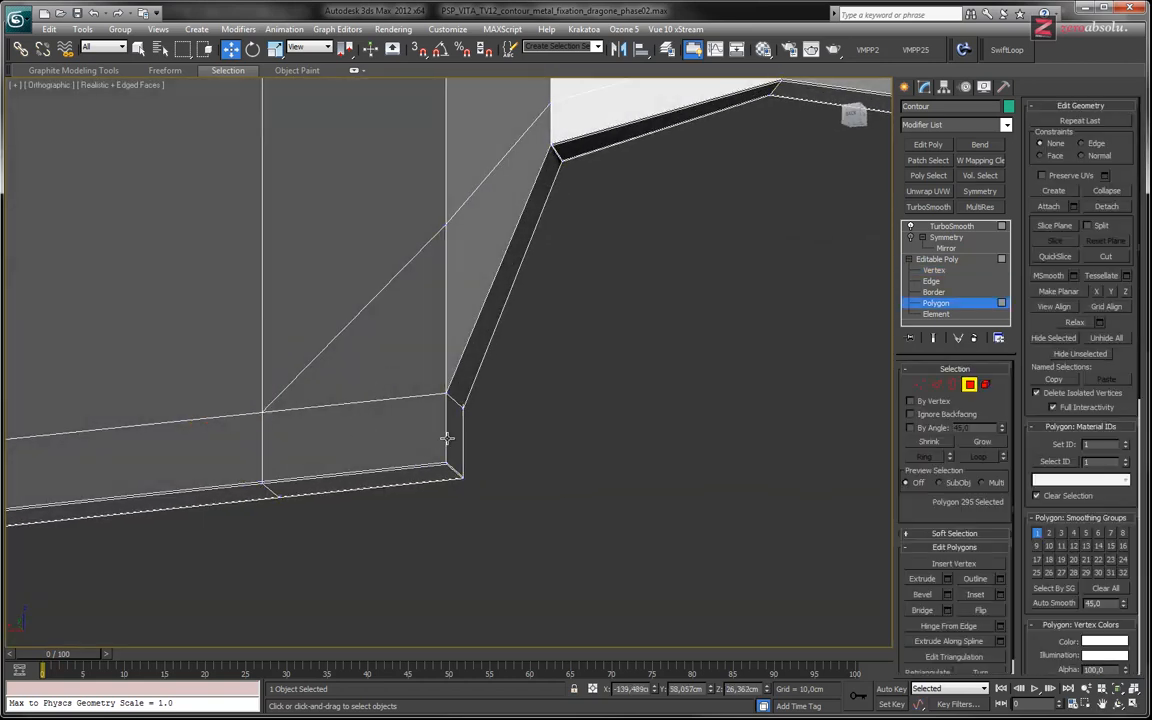
left_click(379, 436)
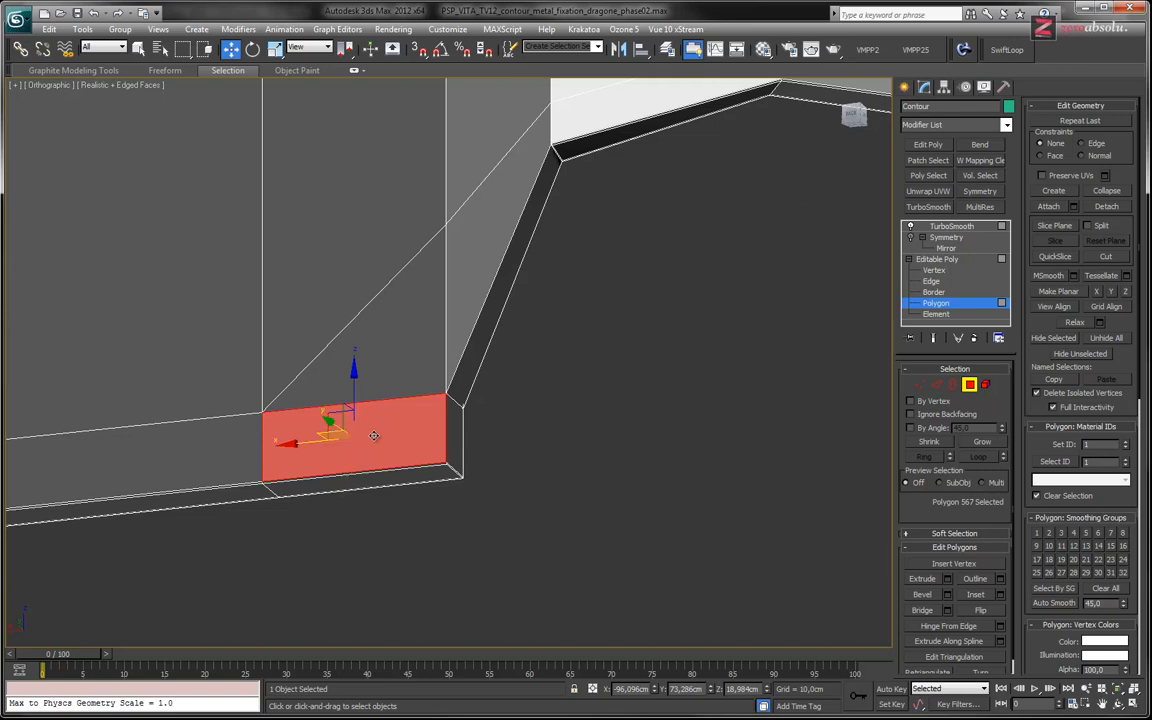
left_click(455, 440, "ctrl")
left_click(200, 446, "ctrl")
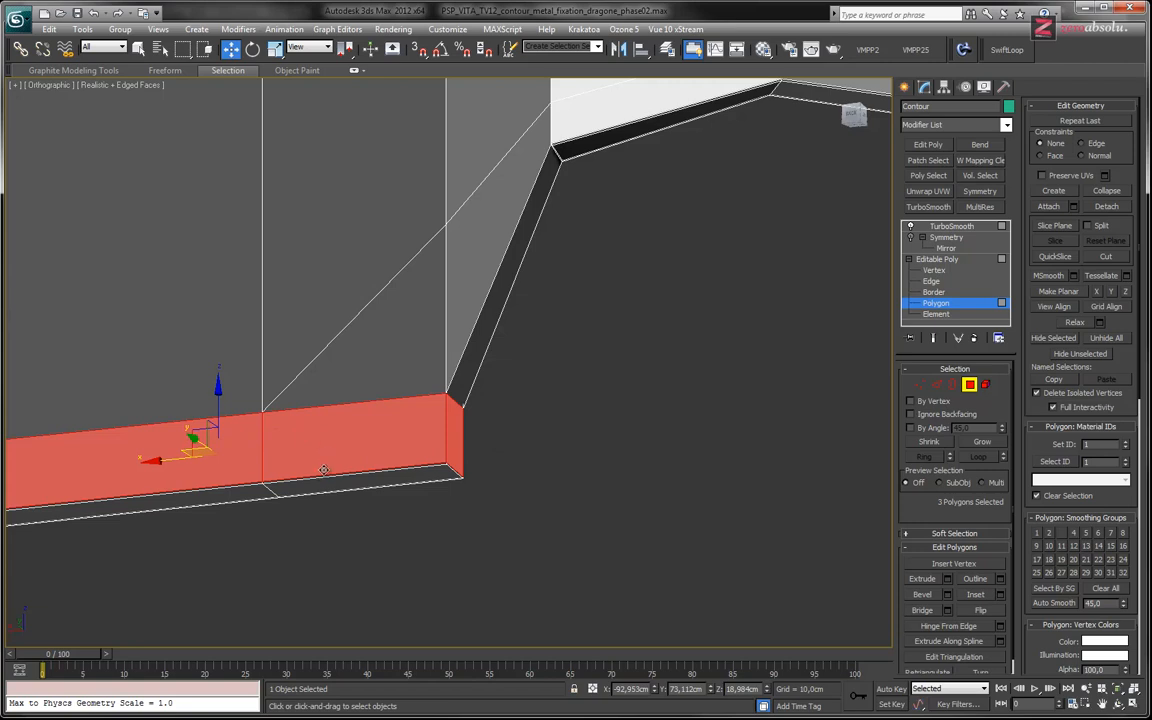
- Trace the polygon flow at the slanted corner's foot by selecting the border end, its underside, the triangle and the tall polygon above
left_click(332, 418)
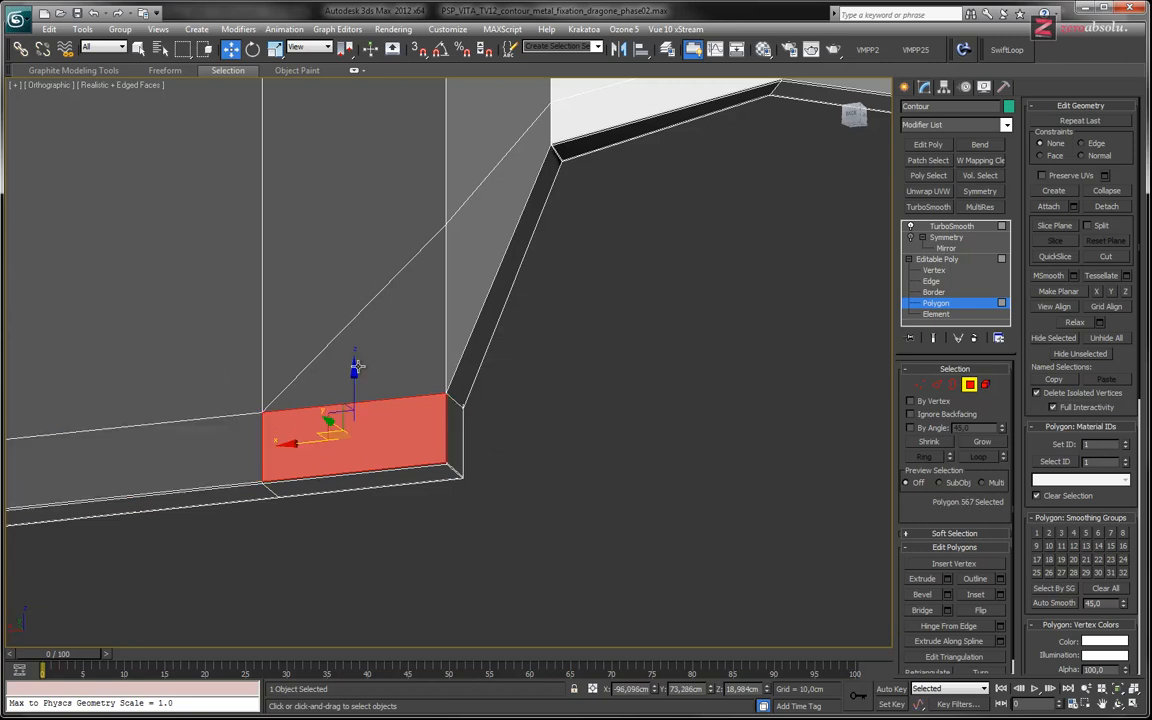
left_click(335, 472, "ctrl")
left_click(336, 352, "ctrl")
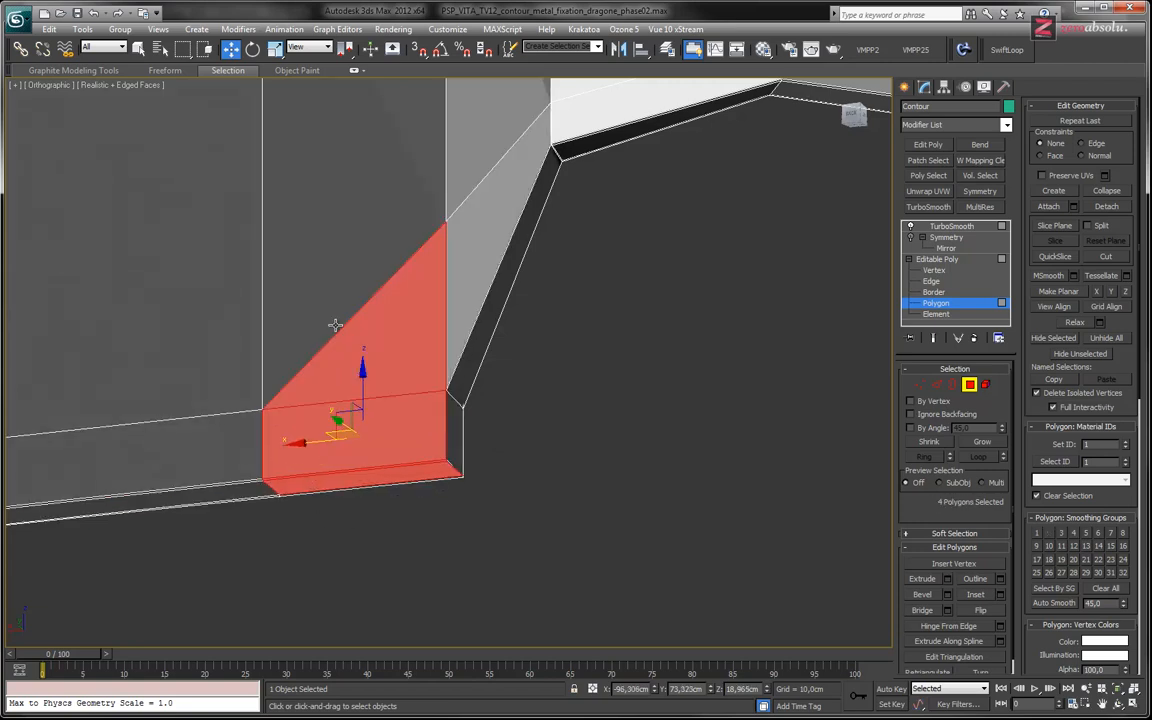
left_click(333, 236, "ctrl")
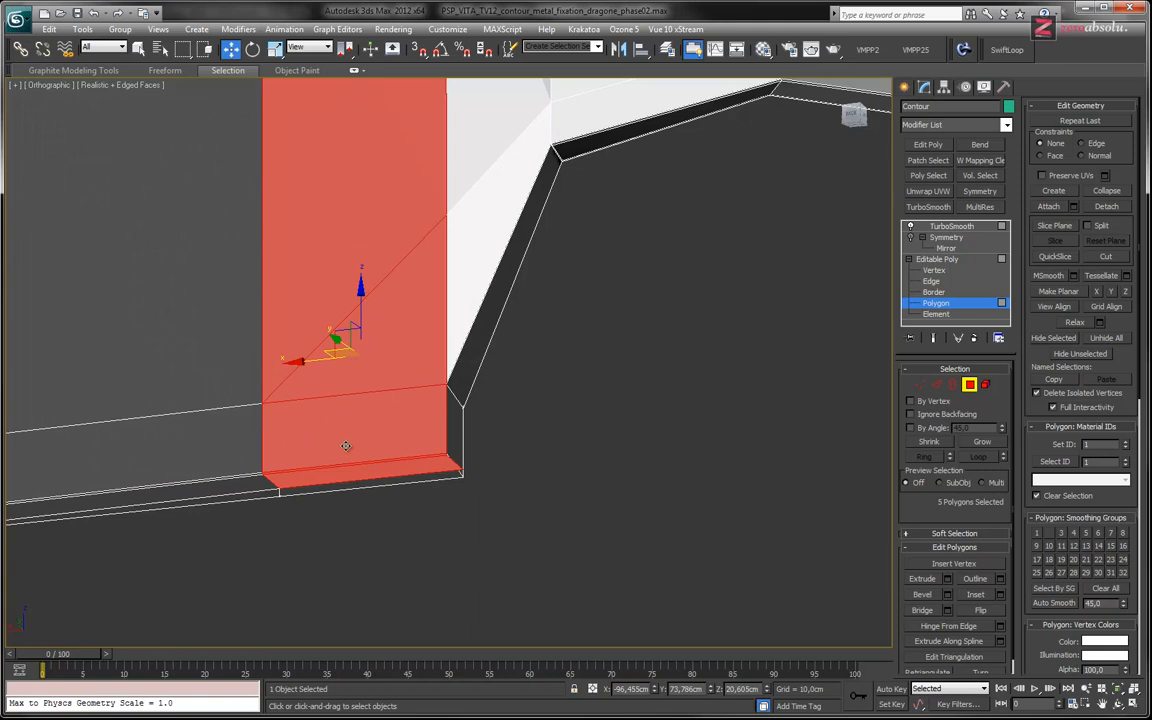
key("ctrl+z")
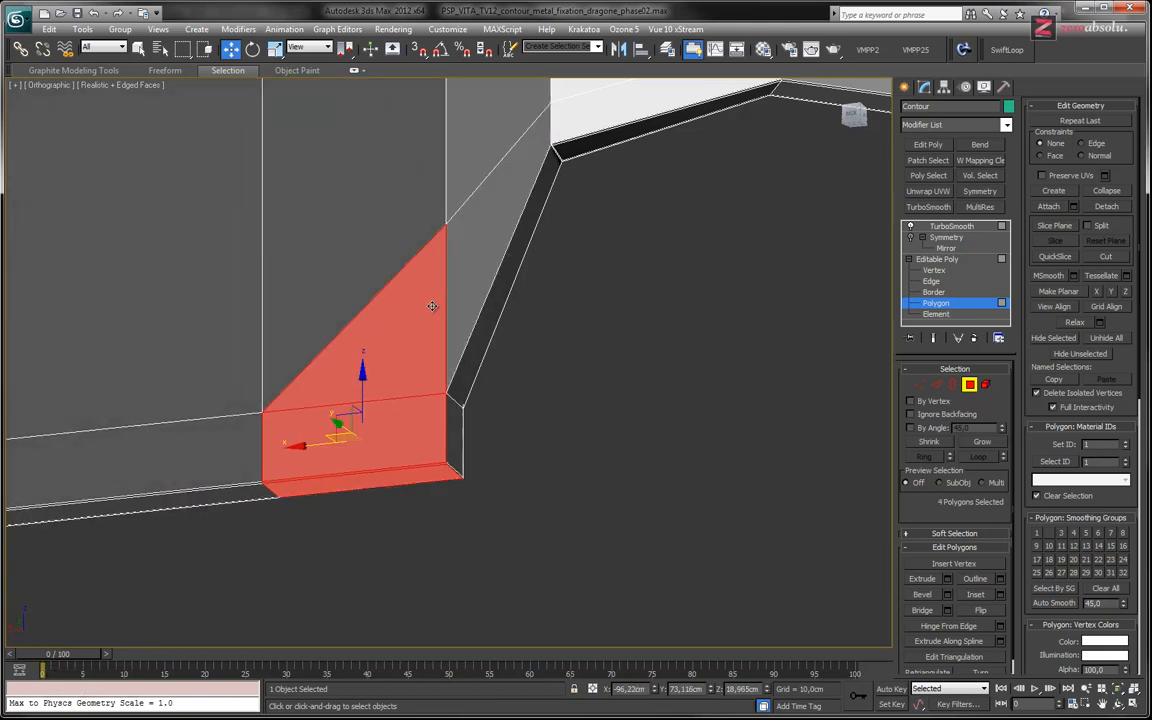
left_click(432, 306, "alt")
left_click(352, 372, "ctrl")
left_click(298, 272, "ctrl")
left_click(141, 50)
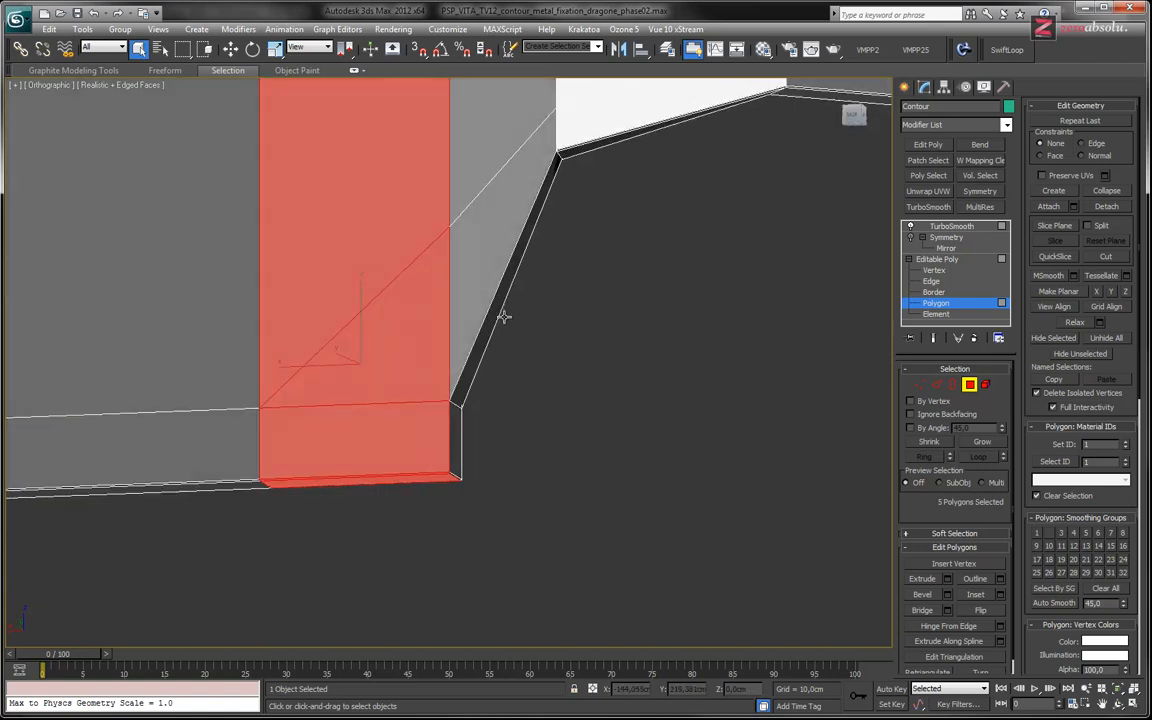
- Select the narrow slanted polygon beside the foot's triangle and examine how it meets the surrounding polygons
left_click(477, 252)
middle_click_drag(477, 252, 497, 378)
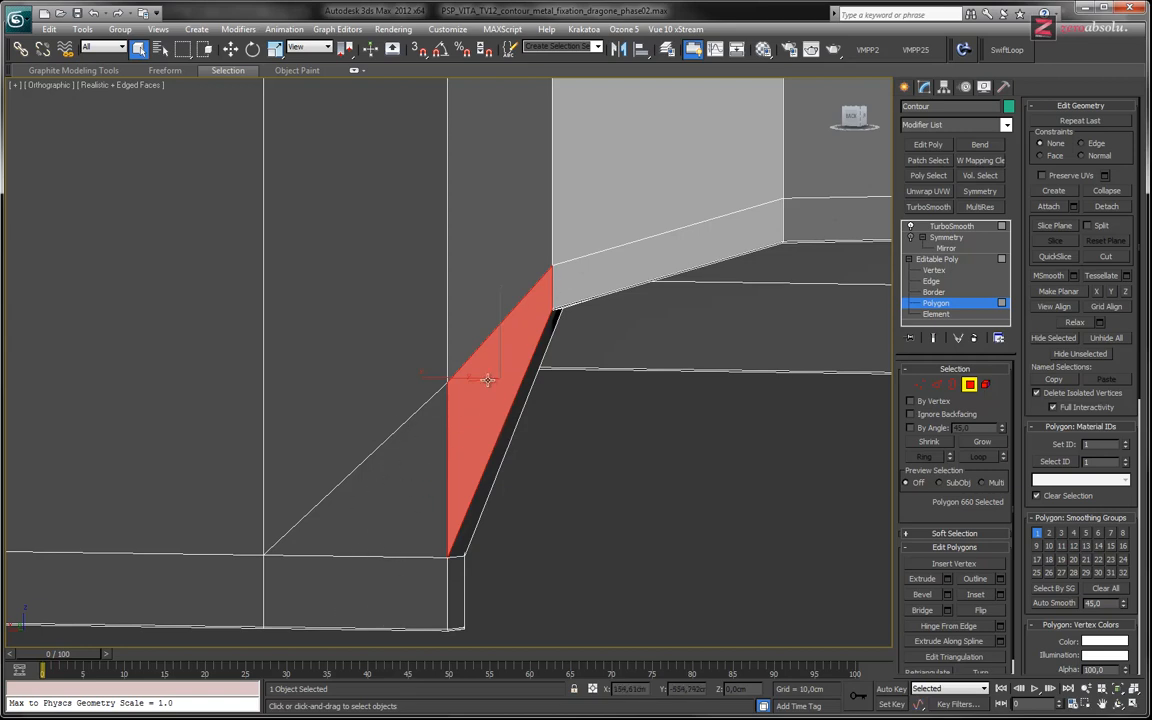
middle_click_drag(519, 310, 461, 312)
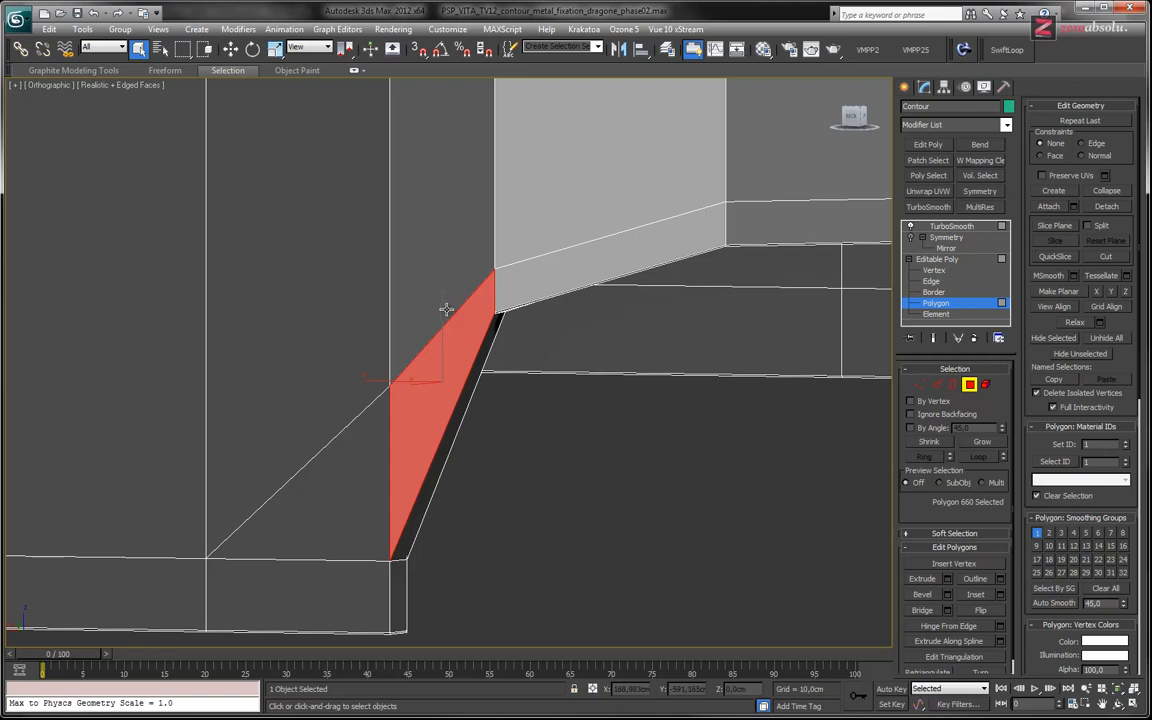
scroll(446, 309, "down", 4)
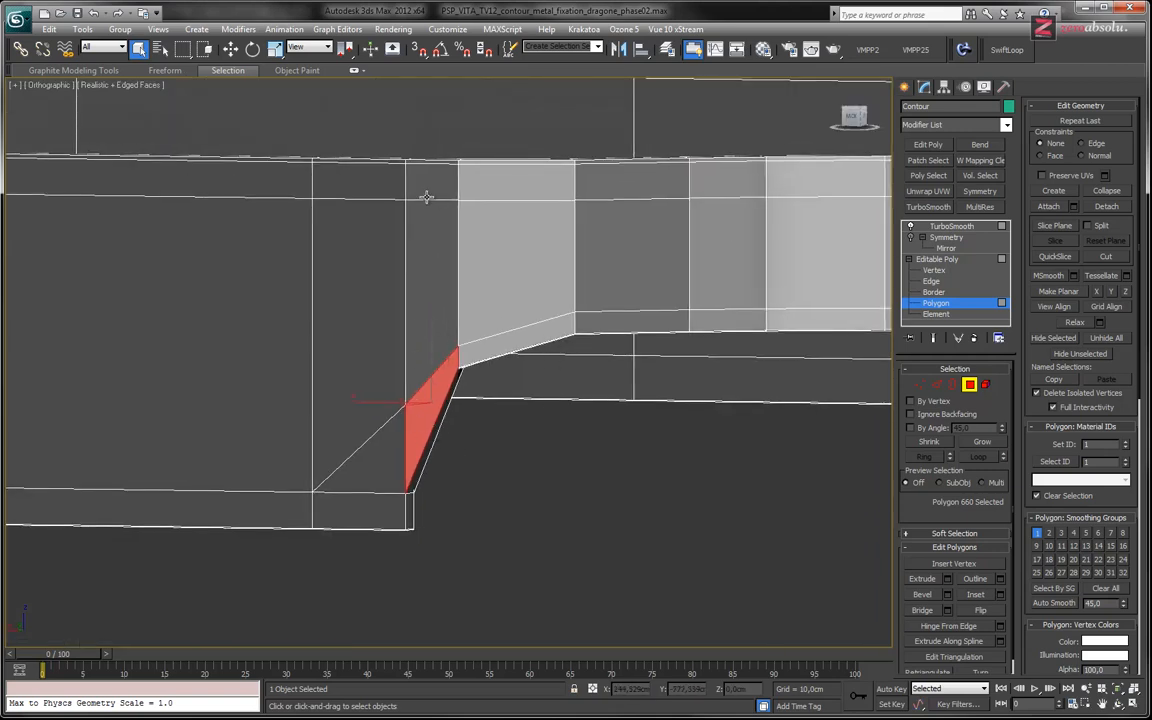
- Connect the edges across the narrow column above the slanted corner, including the slanted edges, with 1 segment, pinch 69 and slide 0
key("2")
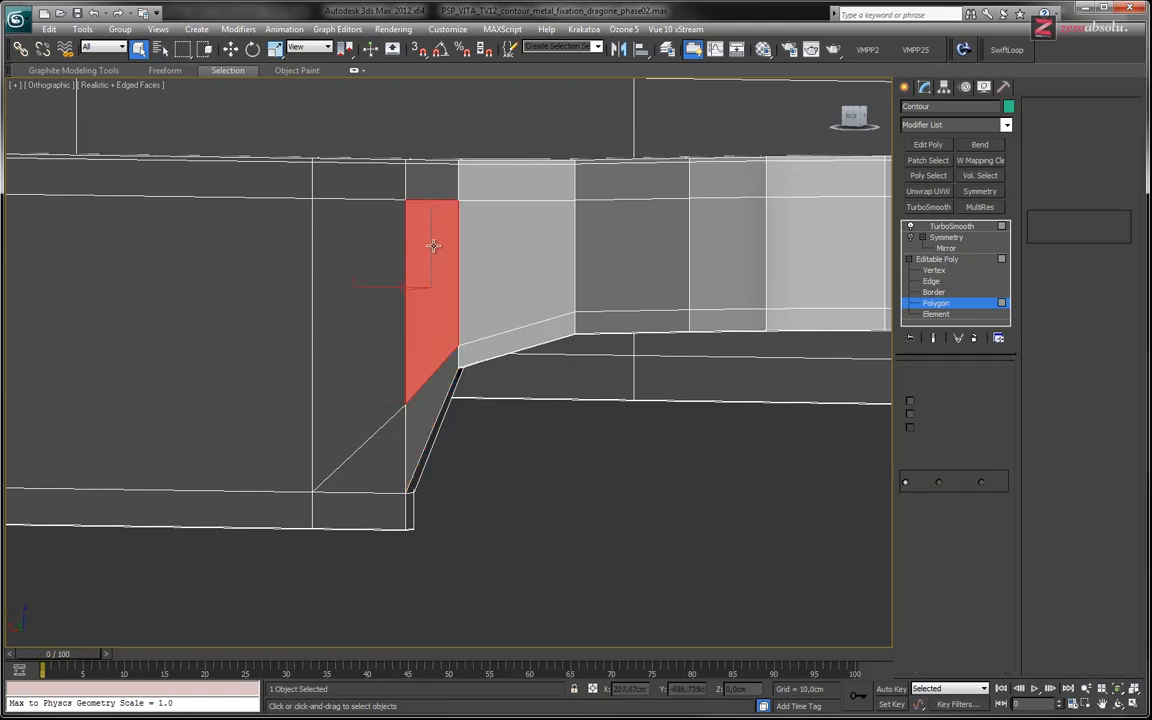
left_click(428, 198)
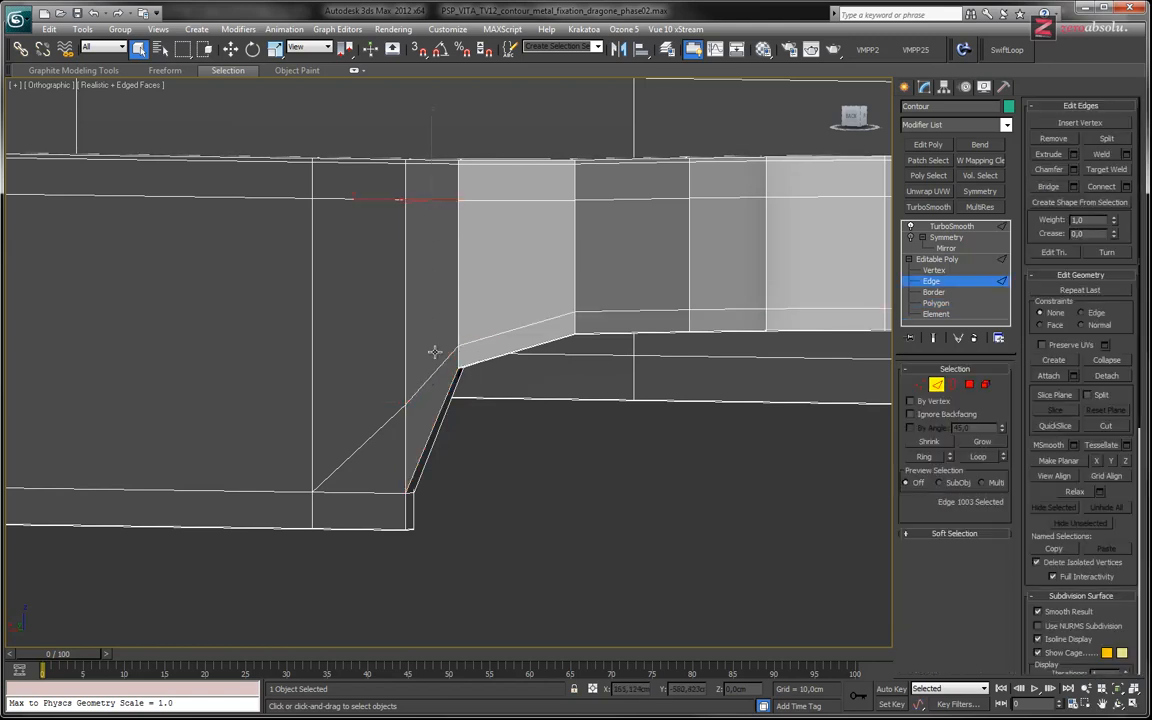
left_click(432, 378, "shift")
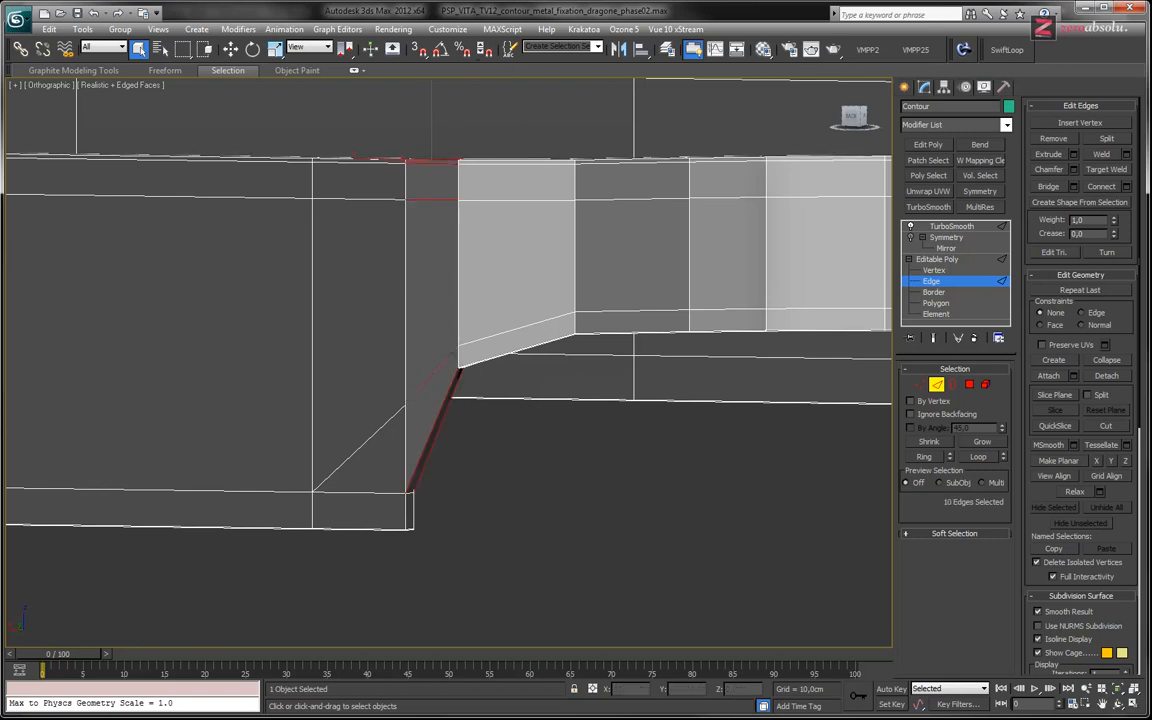
left_click(1126, 187)
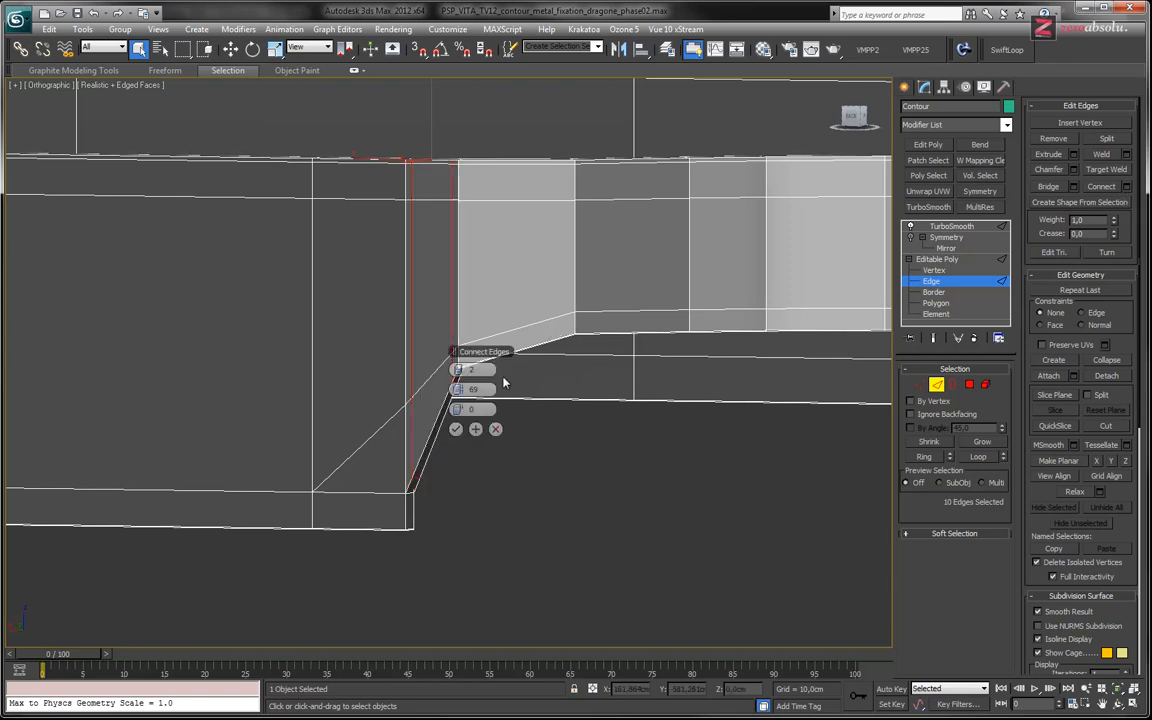
left_click(458, 373)
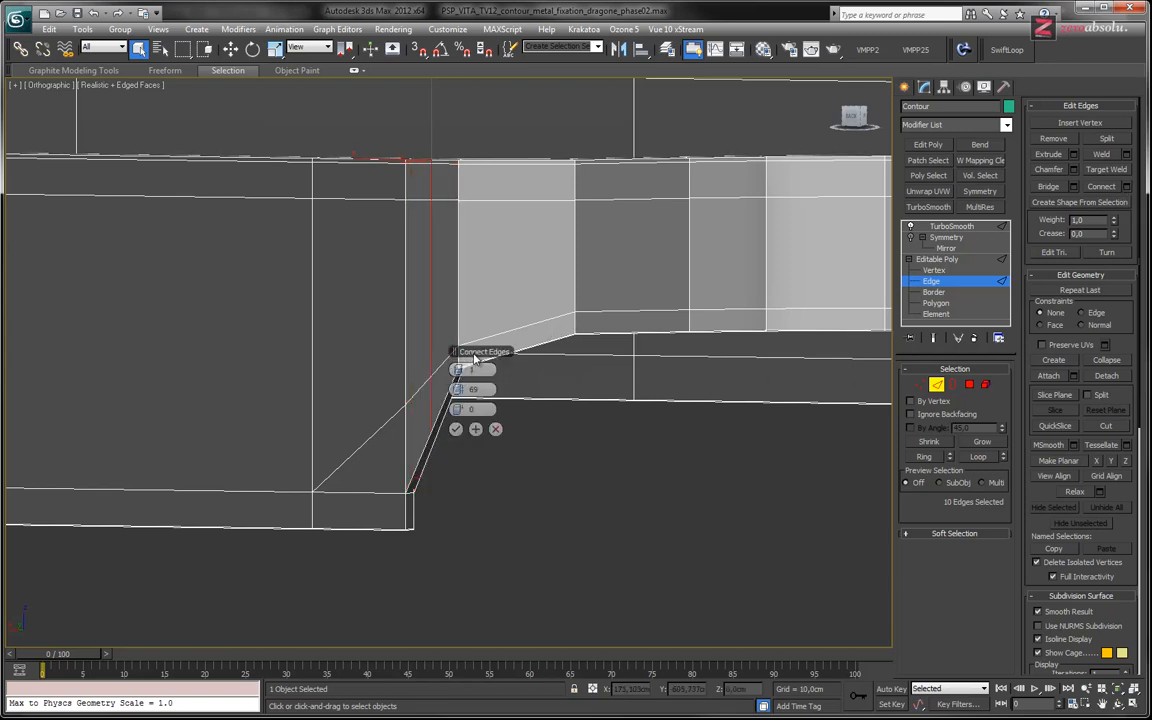
left_click_drag(464, 353, 549, 333)
left_click_drag(567, 389, 543, 389)
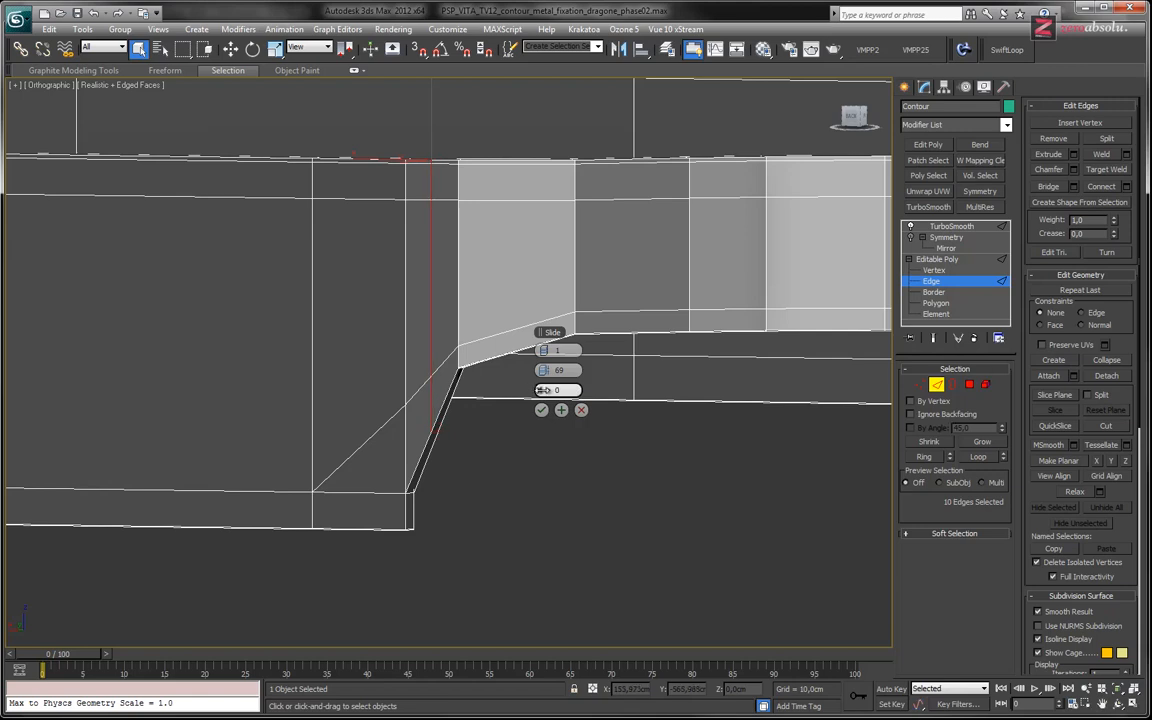
left_click(541, 411)
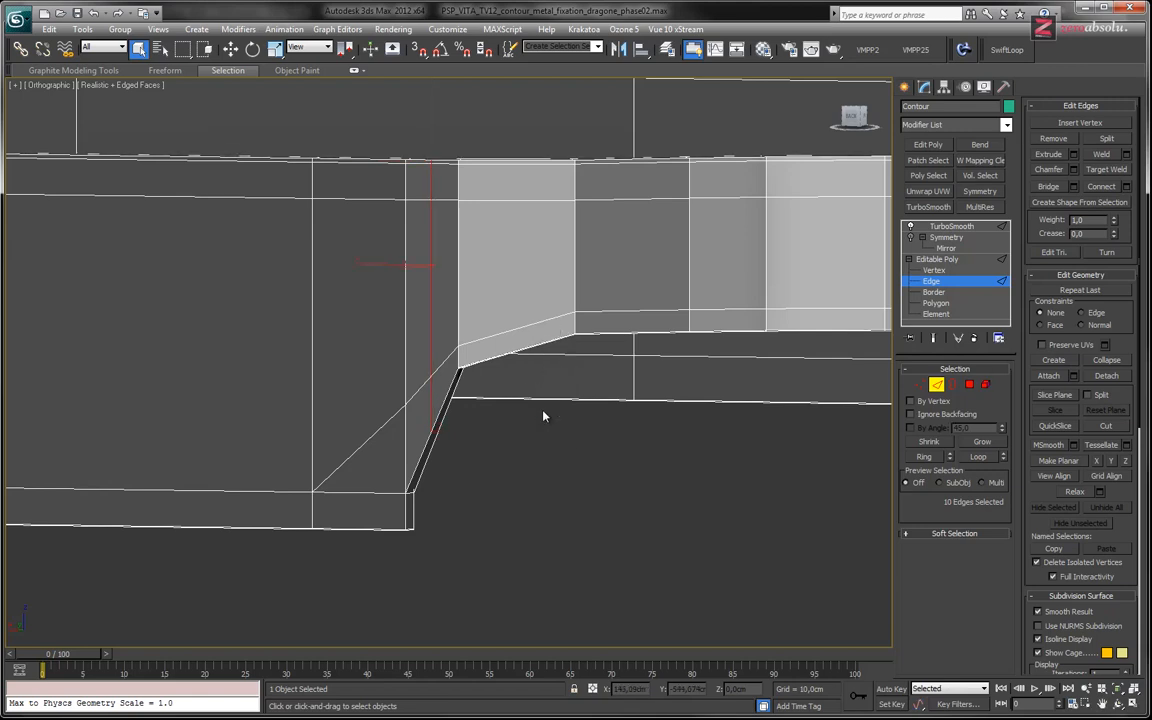
- Inspect the new vertical loop's segments above and below the diagonal support edge, selecting them individually
right_click(422, 266)
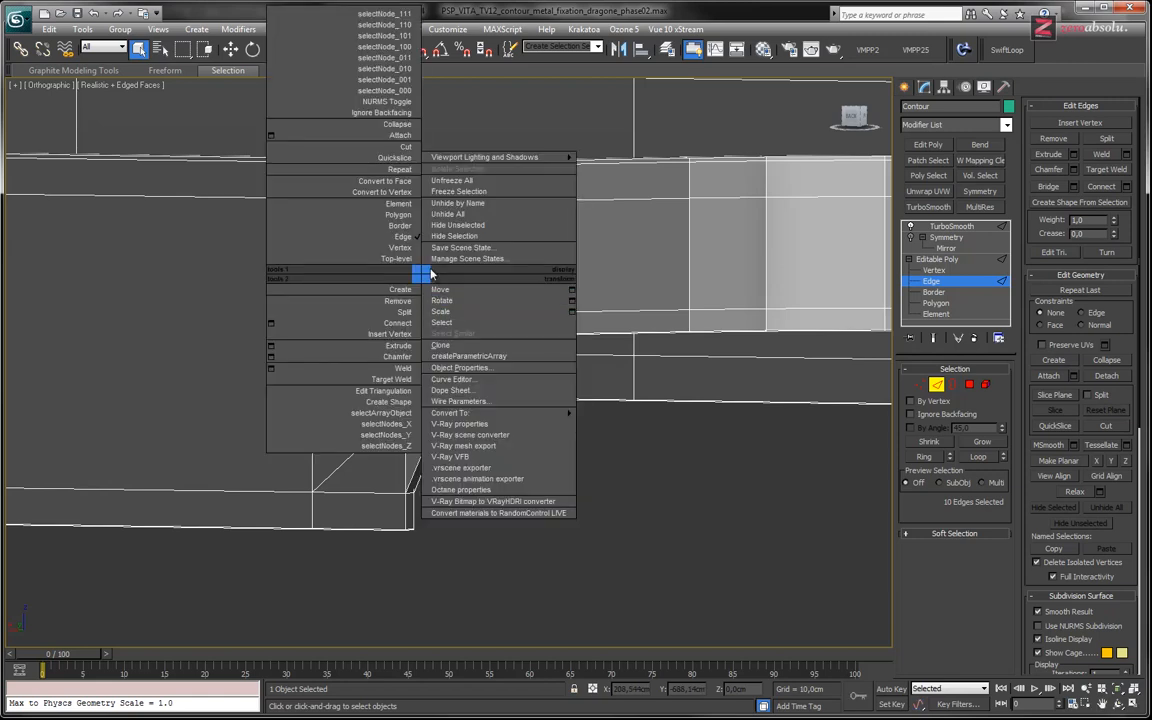
left_click(430, 230)
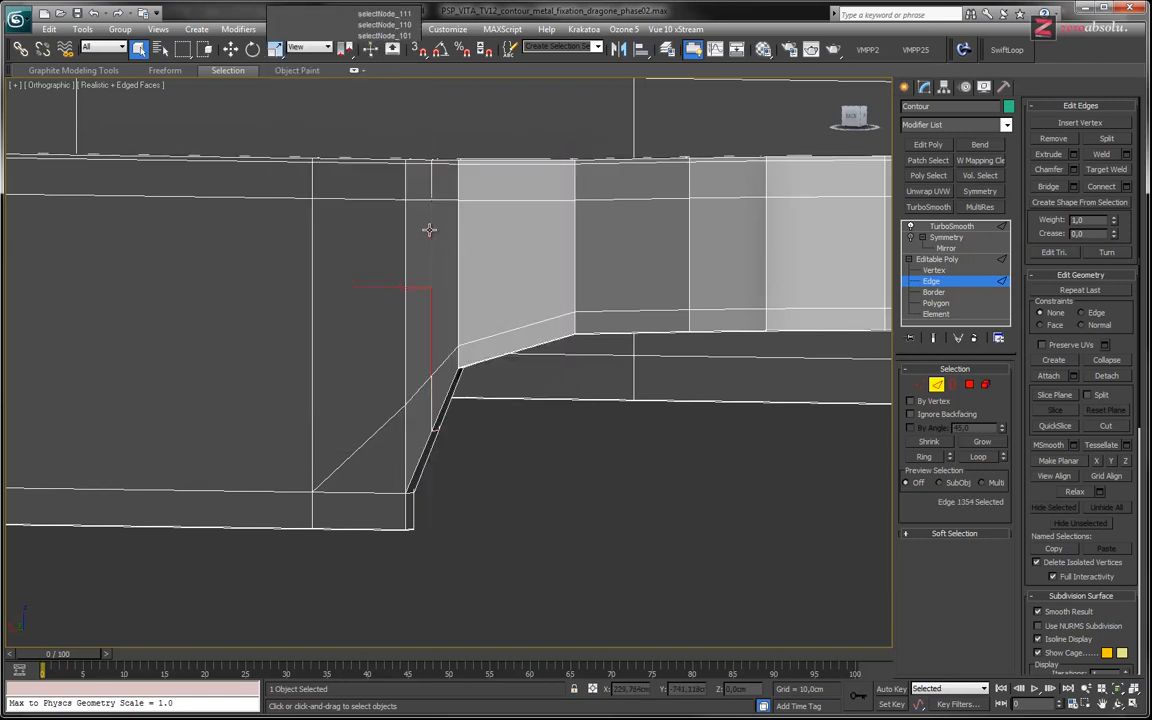
left_click(432, 179, "ctrl")
left_click(431, 400)
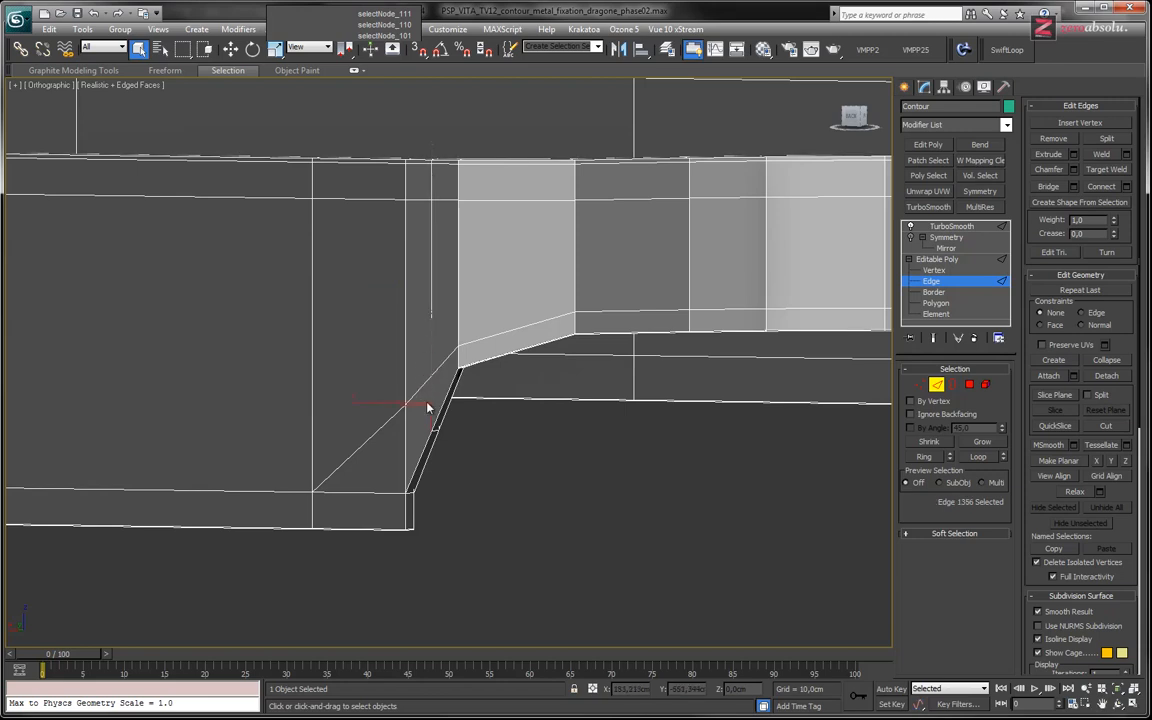
scroll(429, 399, "up", 3)
scroll(429, 366, "down", 1)
- Remove the new loop's edges above the diagonal support edges, together with their vertices, keeping only the short segments at the slanted corner
double_click(435, 260)
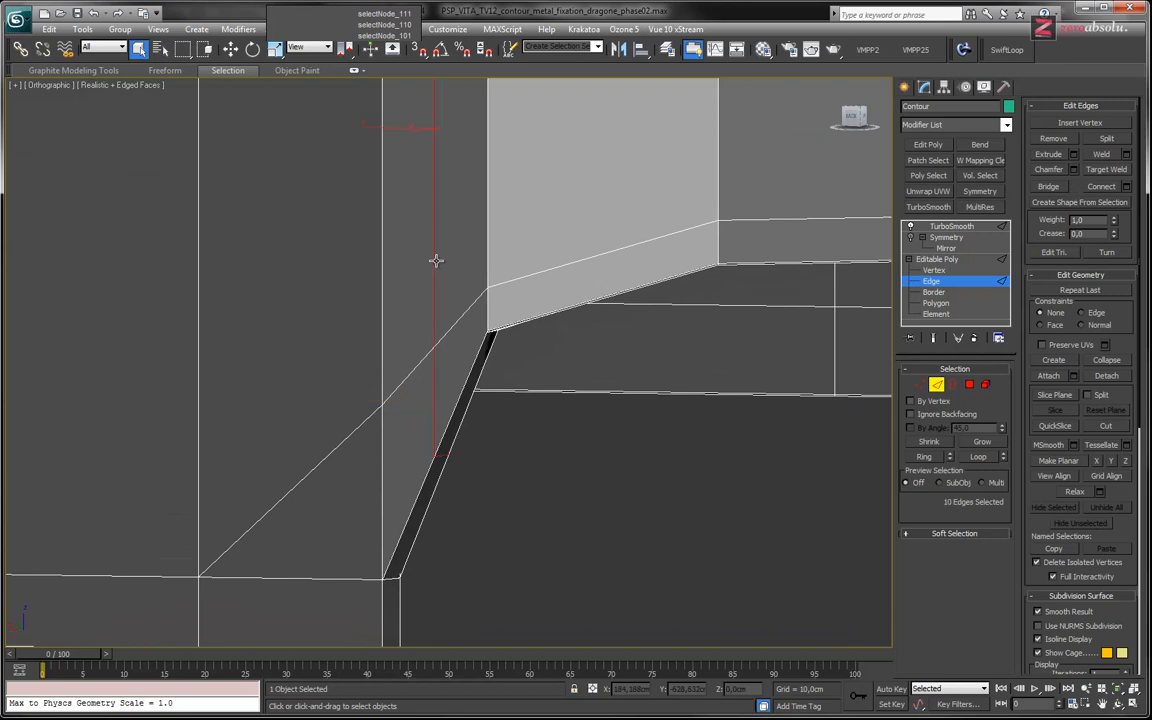
middle_click_drag(476, 243, 500, 379)
scroll(519, 274, "down", 4)
key("F3")
middle_click_drag(506, 296, 437, 132, "alt")
left_click_drag(437, 198, 560, 341)
mouse_move(554, 340)
middle_mouse_down("alt")
mouse_move(504, 305)
mouse_move(561, 343)
middle_mouse_up("alt")
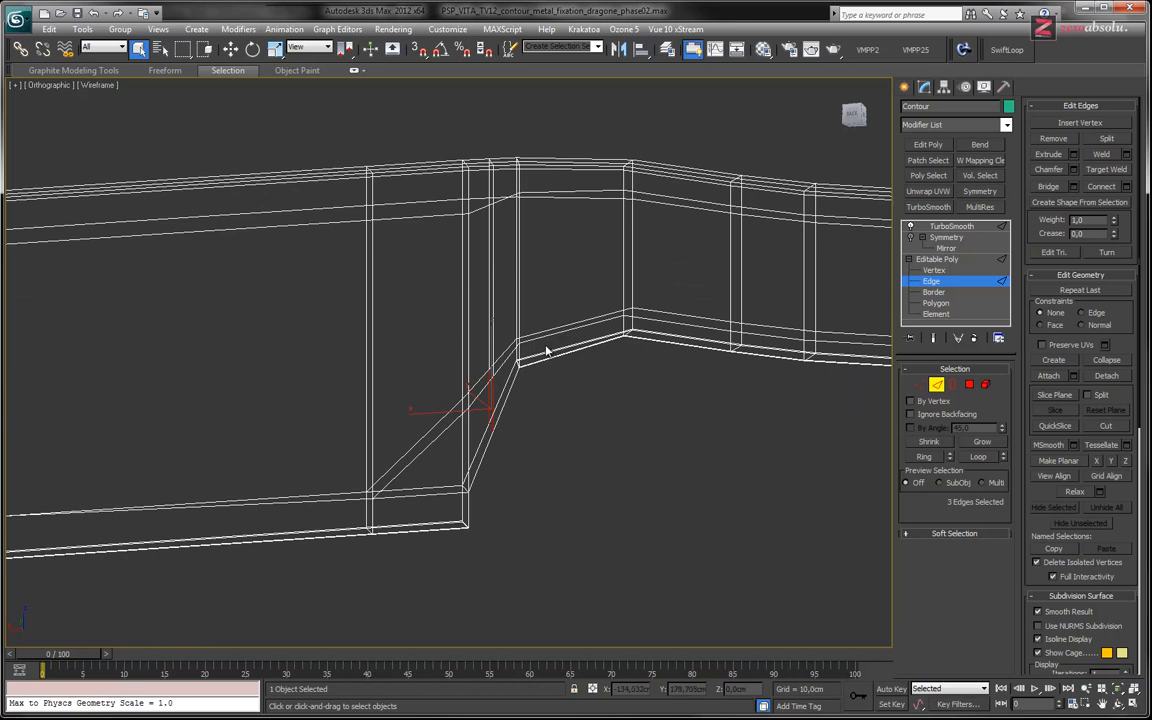
key("ctrl+z")
left_click_drag(521, 439, 473, 399)
middle_click_drag(473, 399, 527, 424, "alt")
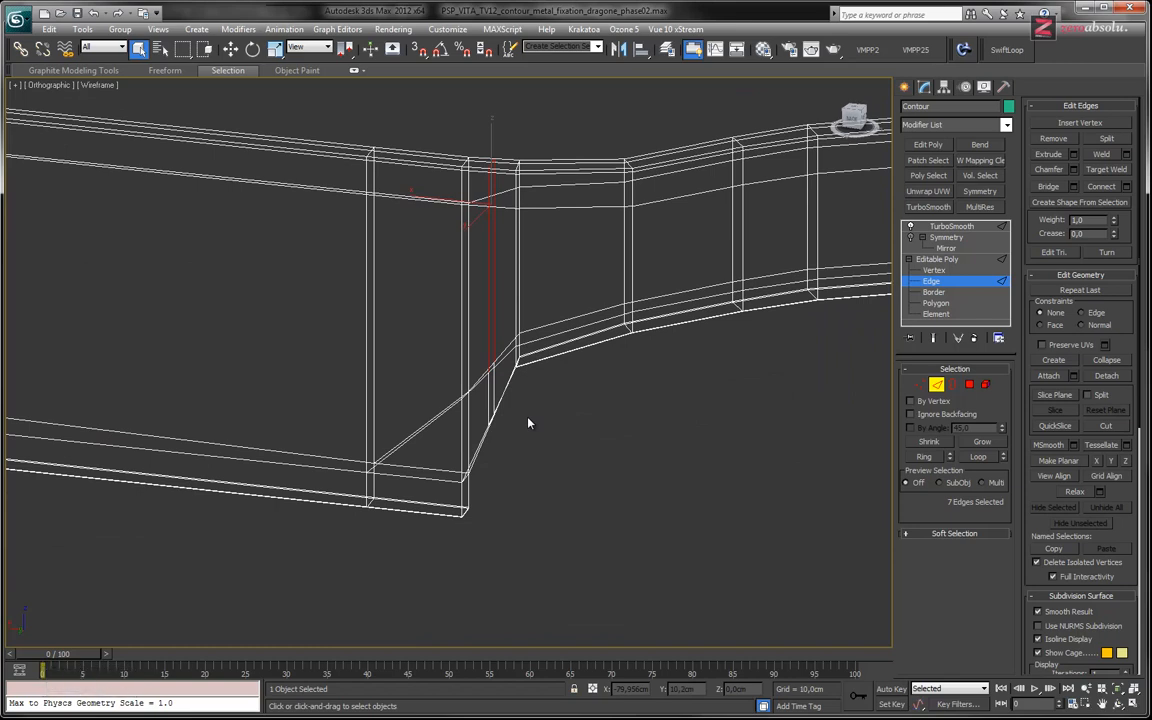
key("ctrl+BackSpace")
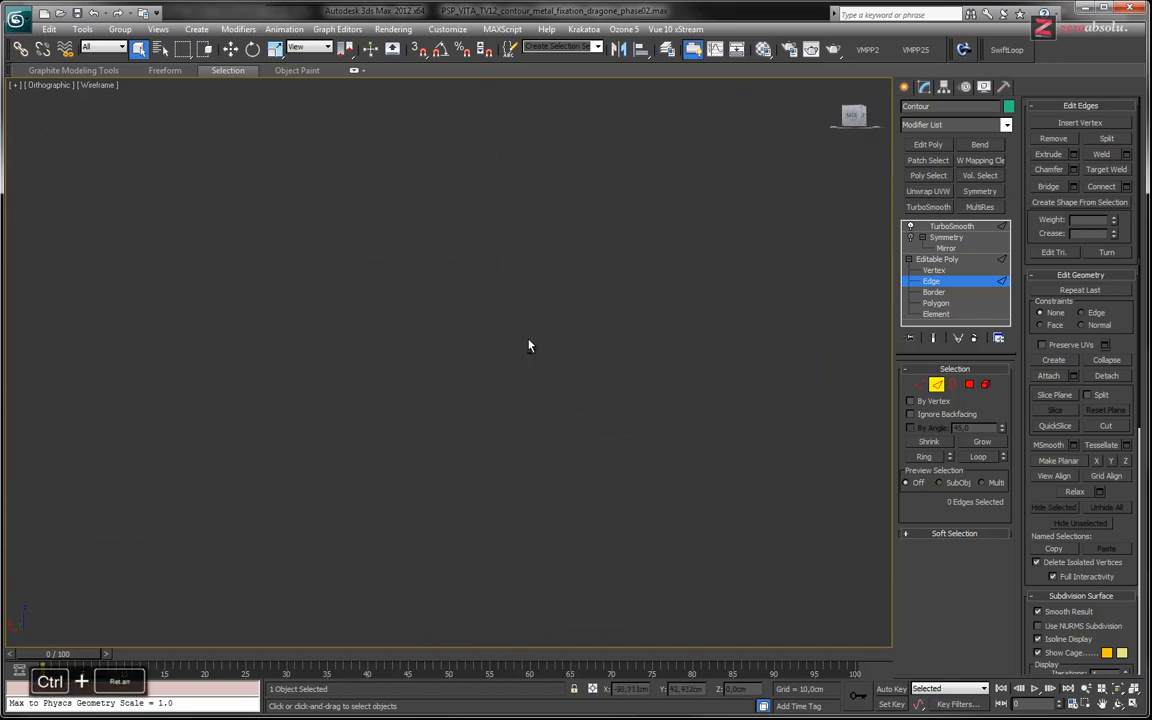
- Target weld the short segments' upper vertices to the neighbouring vertices on the column's vertical edges, on both faces of the contour
left_click(529, 356)
mouse_move(531, 353)
middle_mouse_down("alt")
mouse_move(538, 362)
mouse_move(531, 325)
mouse_move(555, 288)
mouse_move(548, 368)
mouse_move(527, 404)
mouse_move(579, 357)
mouse_move(586, 383)
mouse_move(579, 339)
mouse_move(580, 351)
middle_mouse_up("alt")
key("F3")
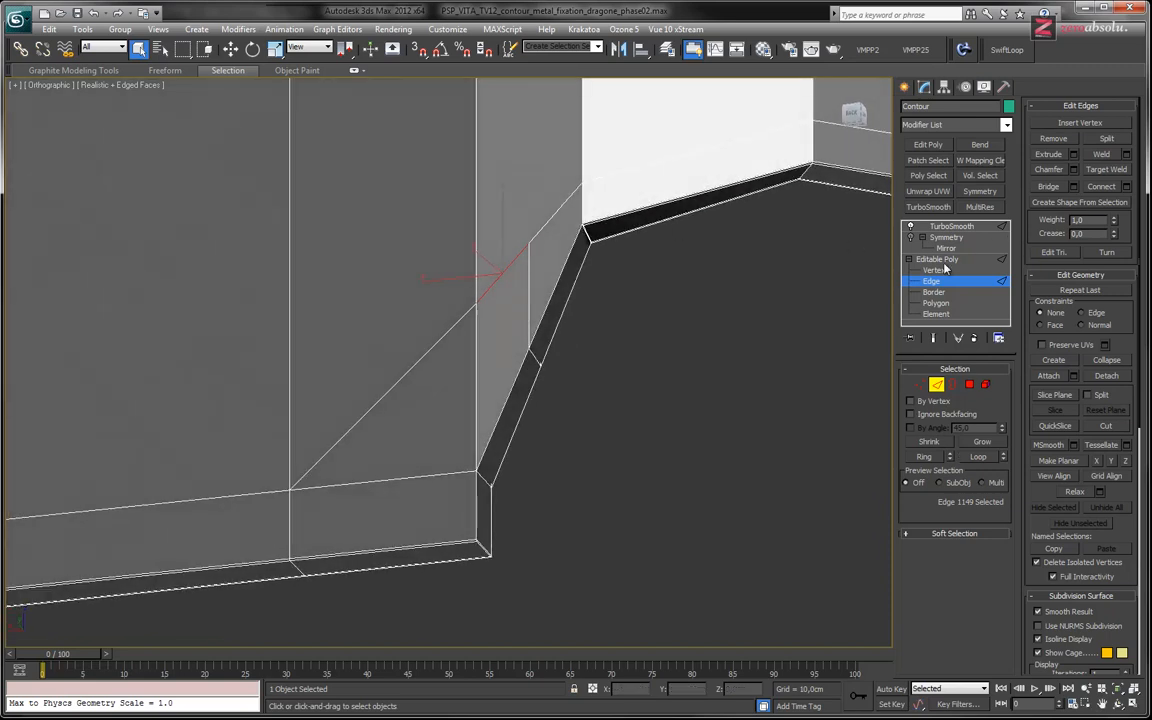
left_click(944, 269)
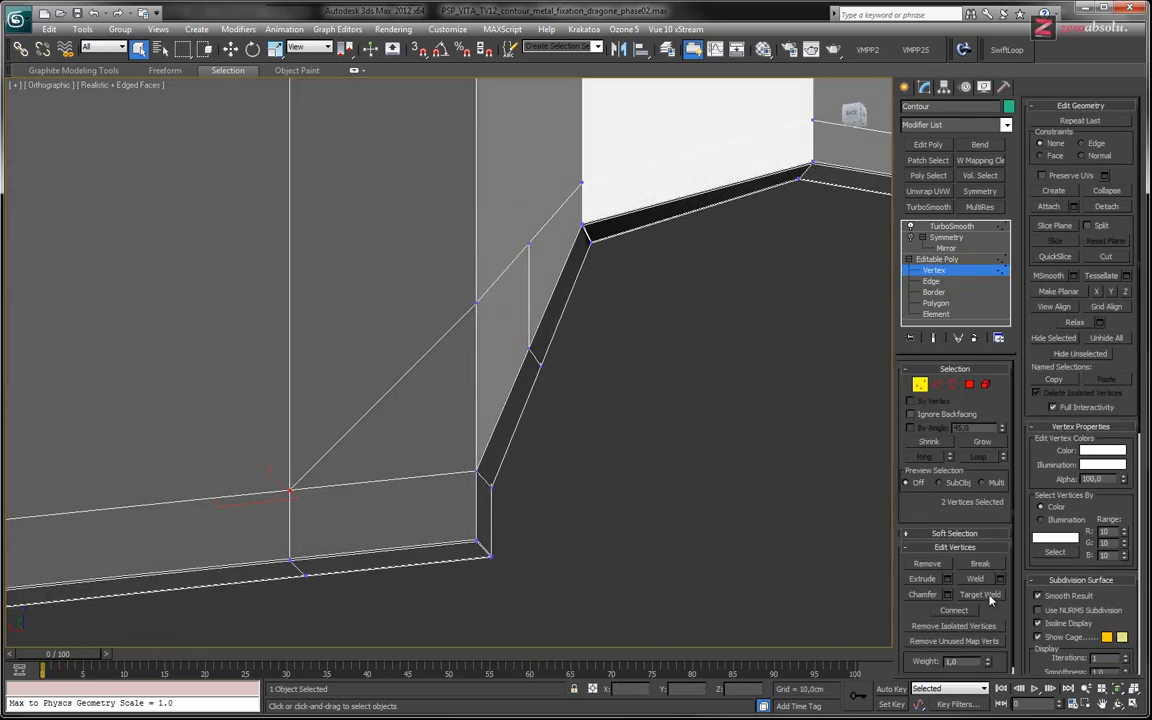
left_click(981, 595)
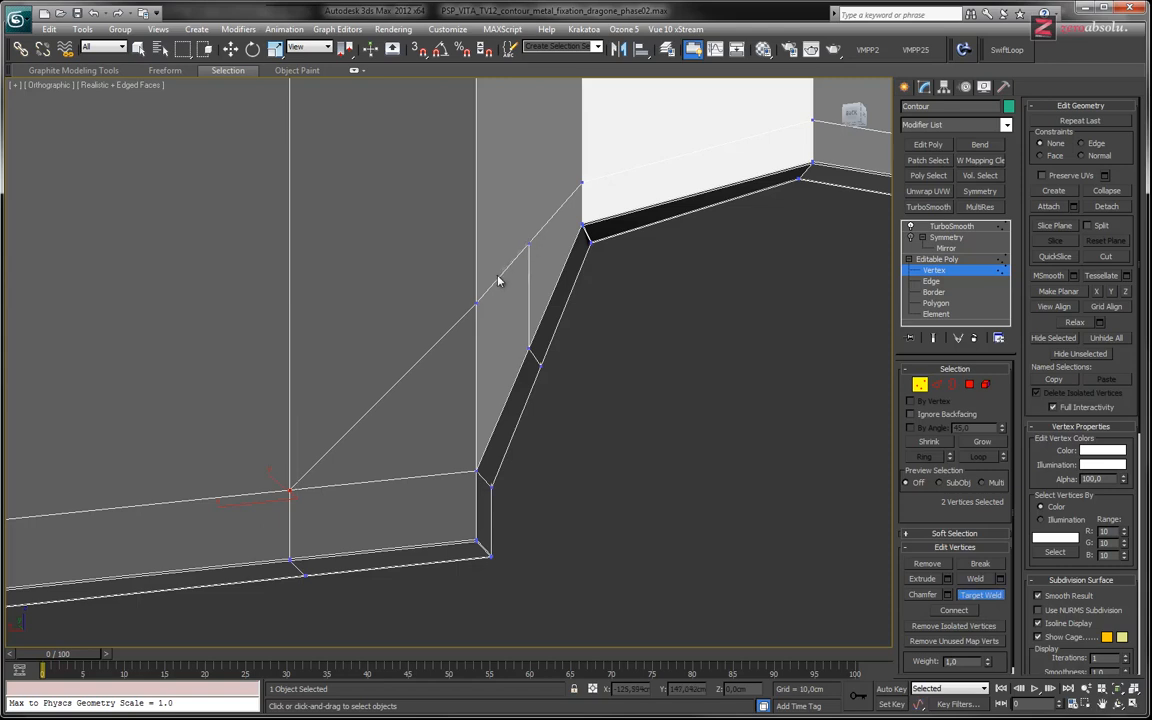
left_click(477, 303)
middle_click_drag(625, 335, 207, 293, "alt")
left_click(230, 265)
left_click(272, 327)
mouse_move(250, 357)
middle_mouse_down("alt")
mouse_move(292, 376)
mouse_move(405, 380)
mouse_move(404, 365)
mouse_move(424, 381)
mouse_move(522, 378)
mouse_move(494, 404)
mouse_move(468, 372)
mouse_move(469, 387)
middle_mouse_up("alt")
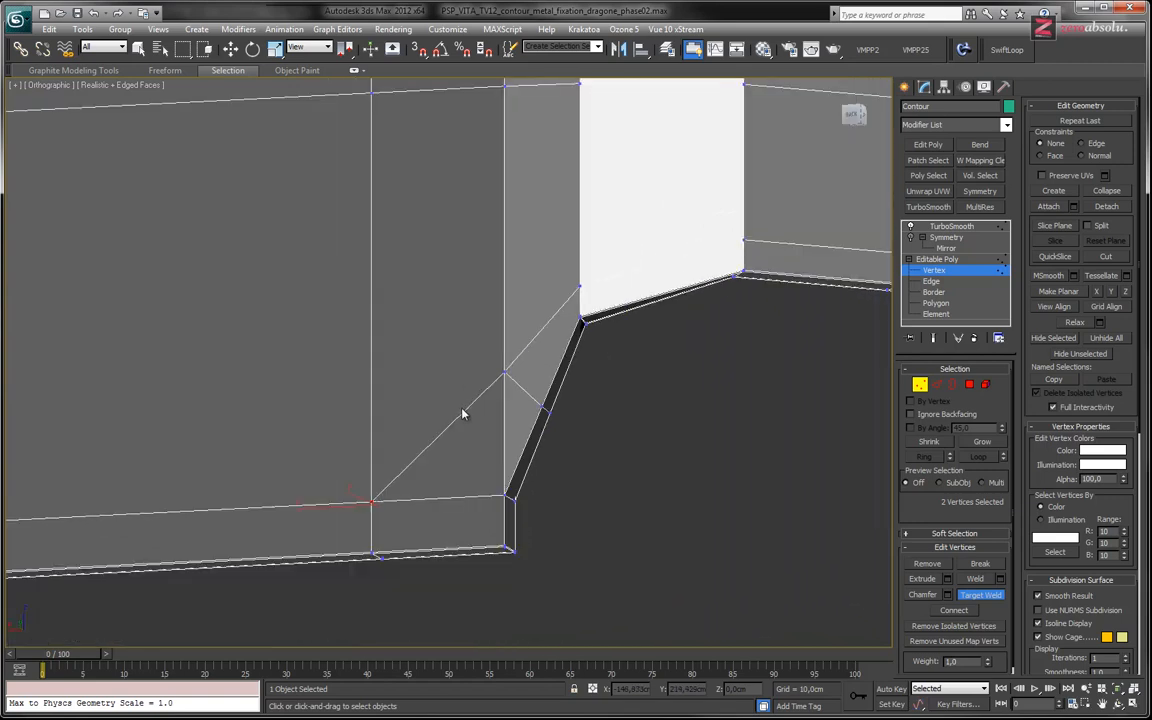
- Try to remove the two diagonal edges running from the welded vertices down to the lower border strip
key("2")
left_click(453, 420)
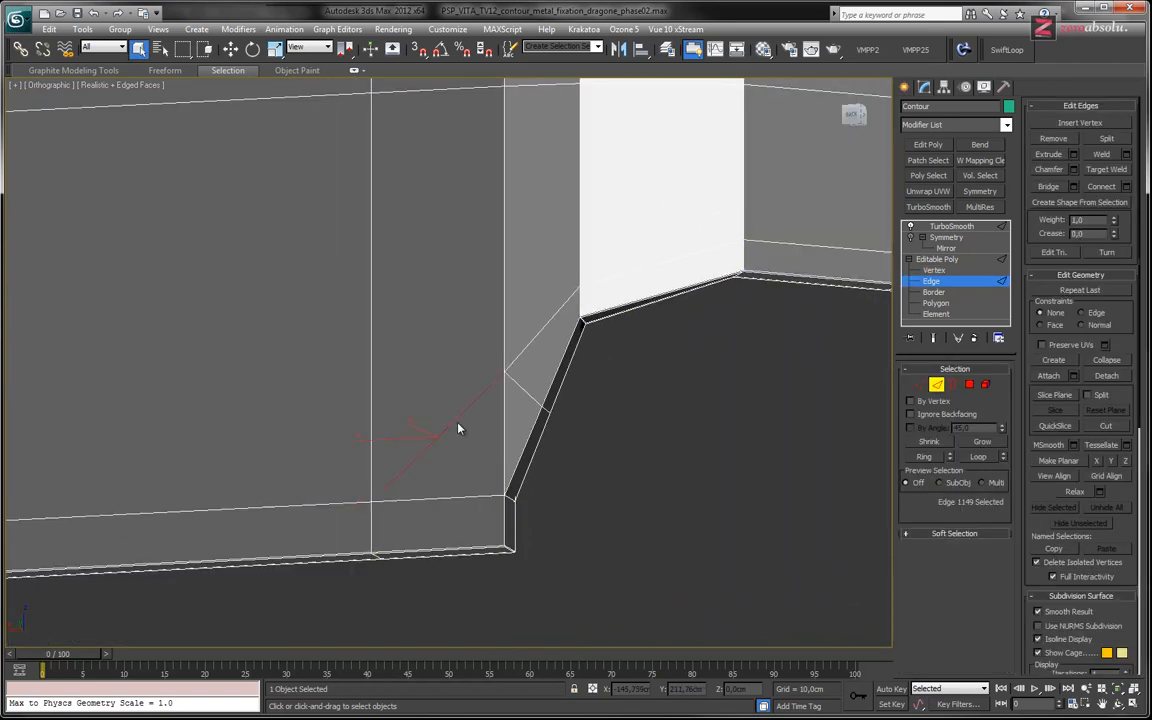
key("F3")
left_click(464, 432, "ctrl")
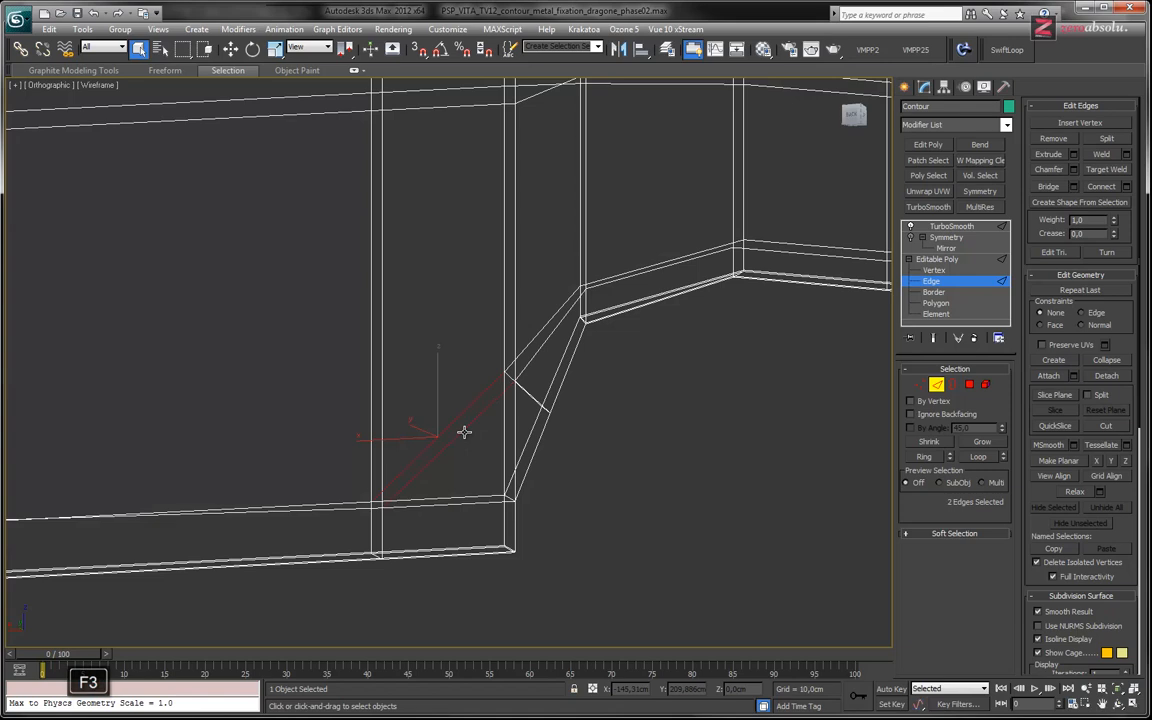
key("BackSpace")
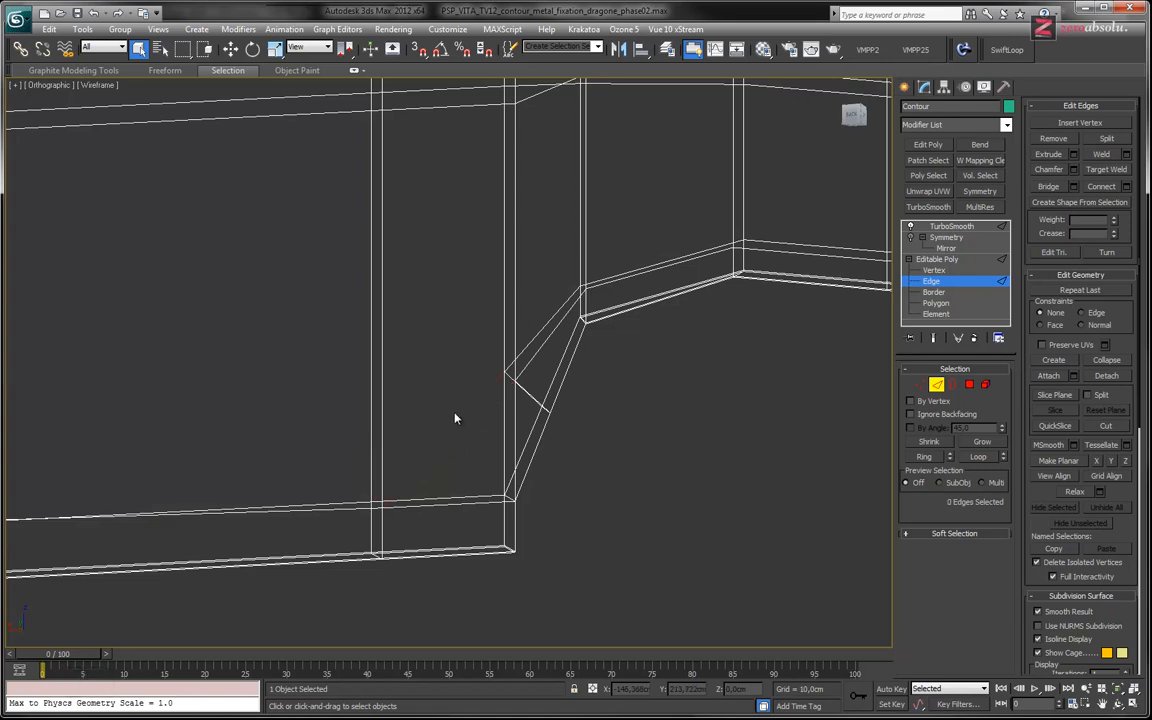
middle_click_drag(458, 407, 460, 412, "alt")
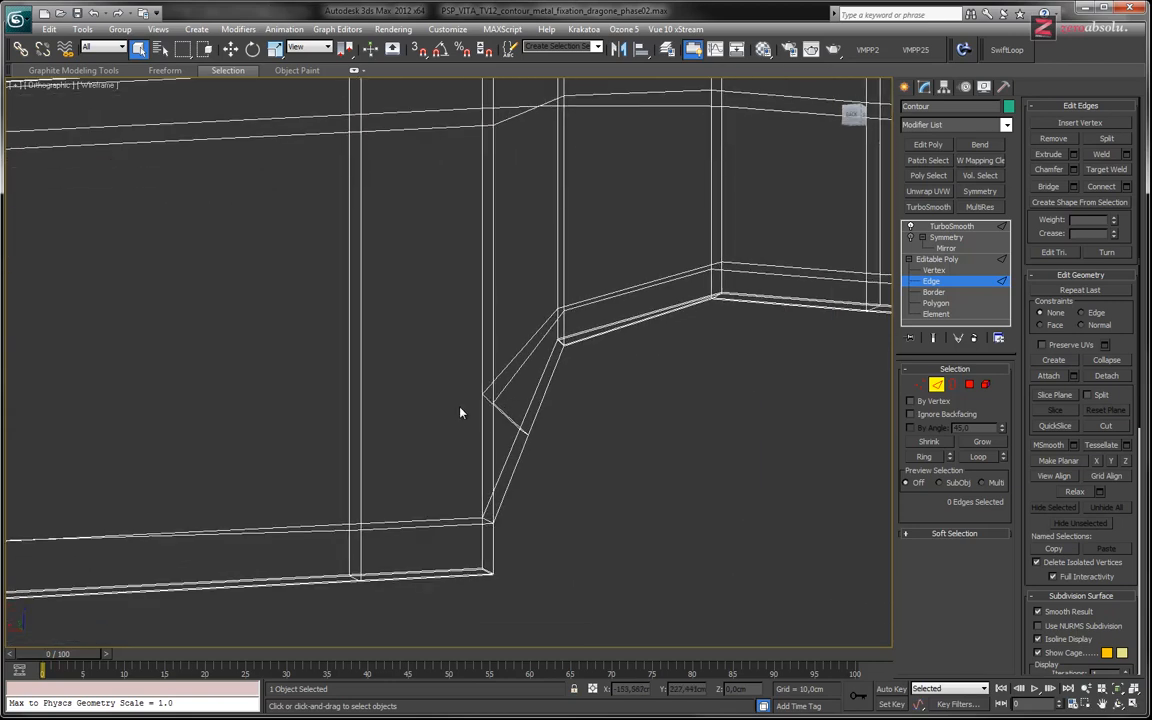
key("F3")
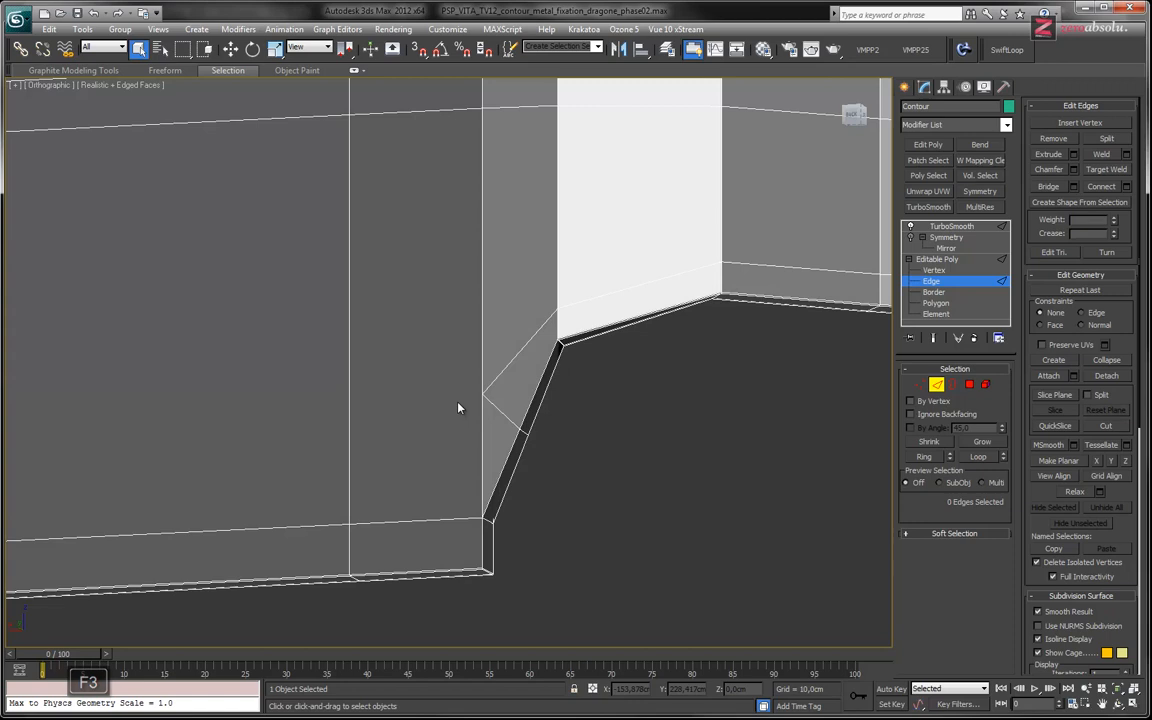
key("ctrl+z")
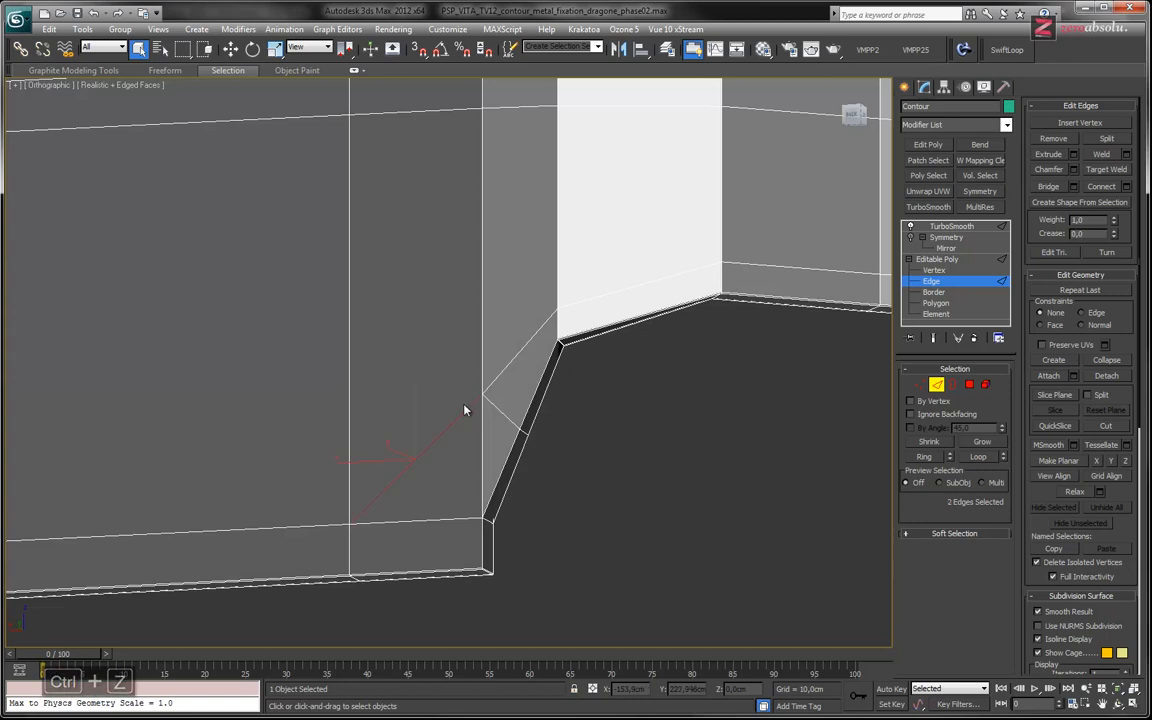
- Remove the two vertical edges running from the welded vertices down to the slanted corner's lower tip, on both faces of the contour
key("F3")
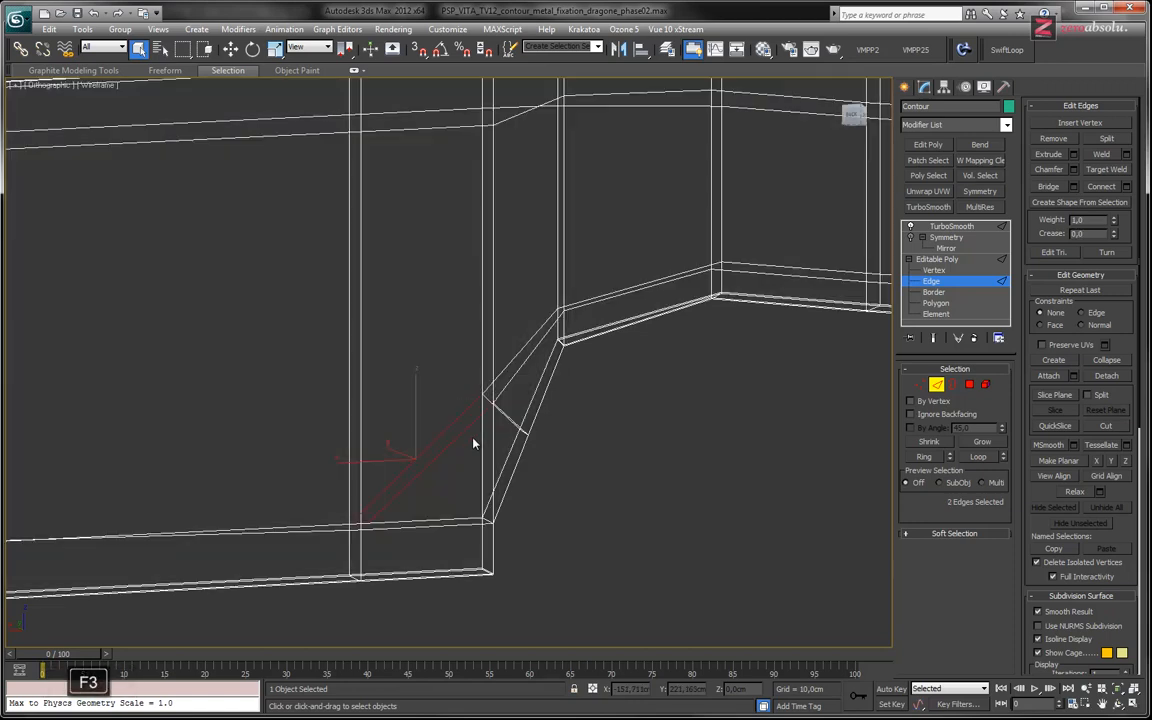
left_click(480, 435)
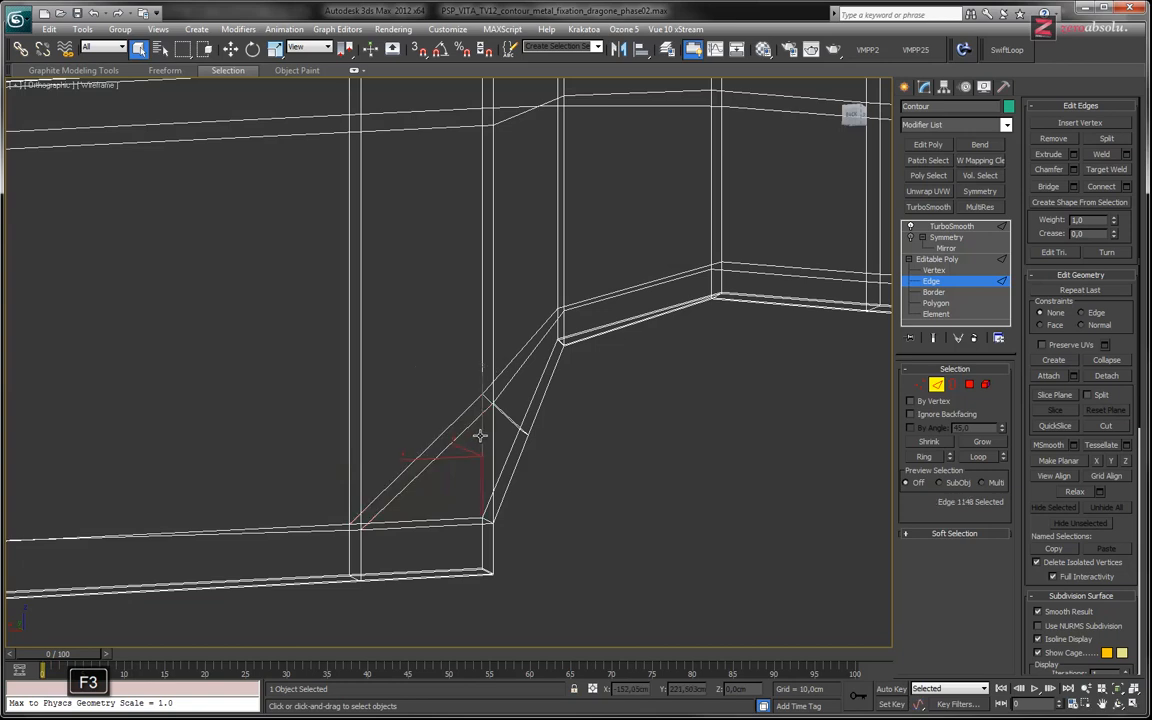
key("ctrl+z")
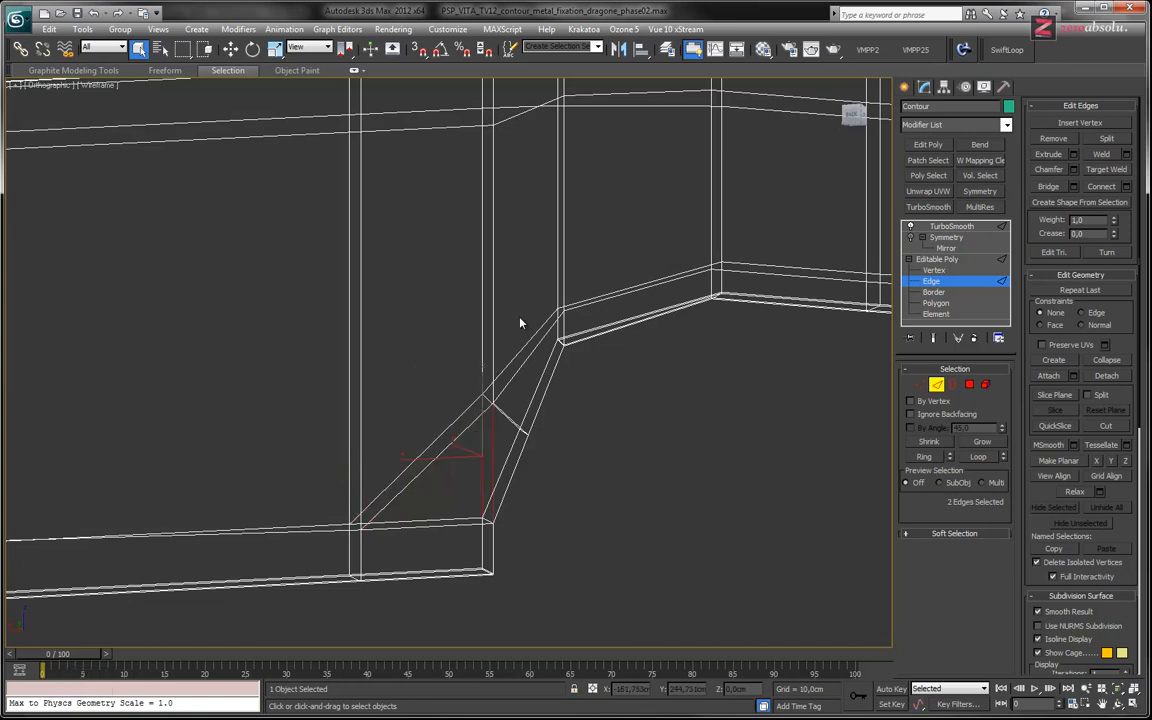
key("F3")
key("ctrl+BackSpace")
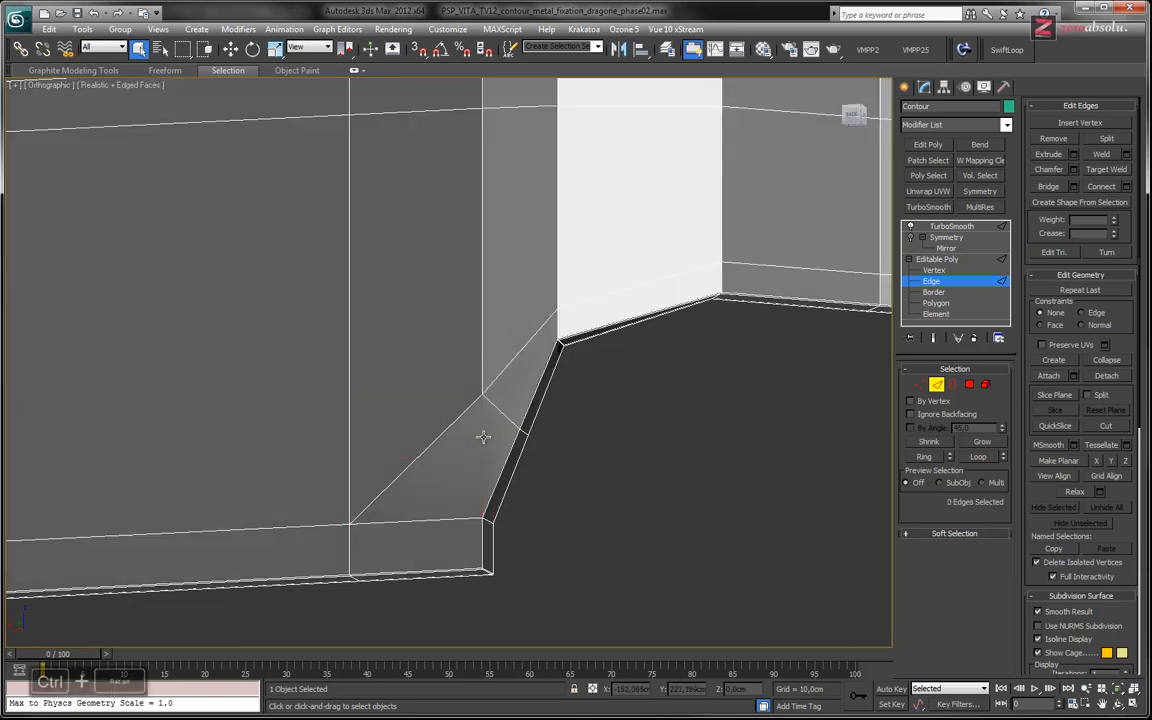
- Examine the diagonal support edge and the individual polygons around the slanted corner for clean four-sided topology
middle_click_drag(532, 392, 538, 389, "alt")
middle_click_drag(563, 436, 424, 429)
left_click(487, 420)
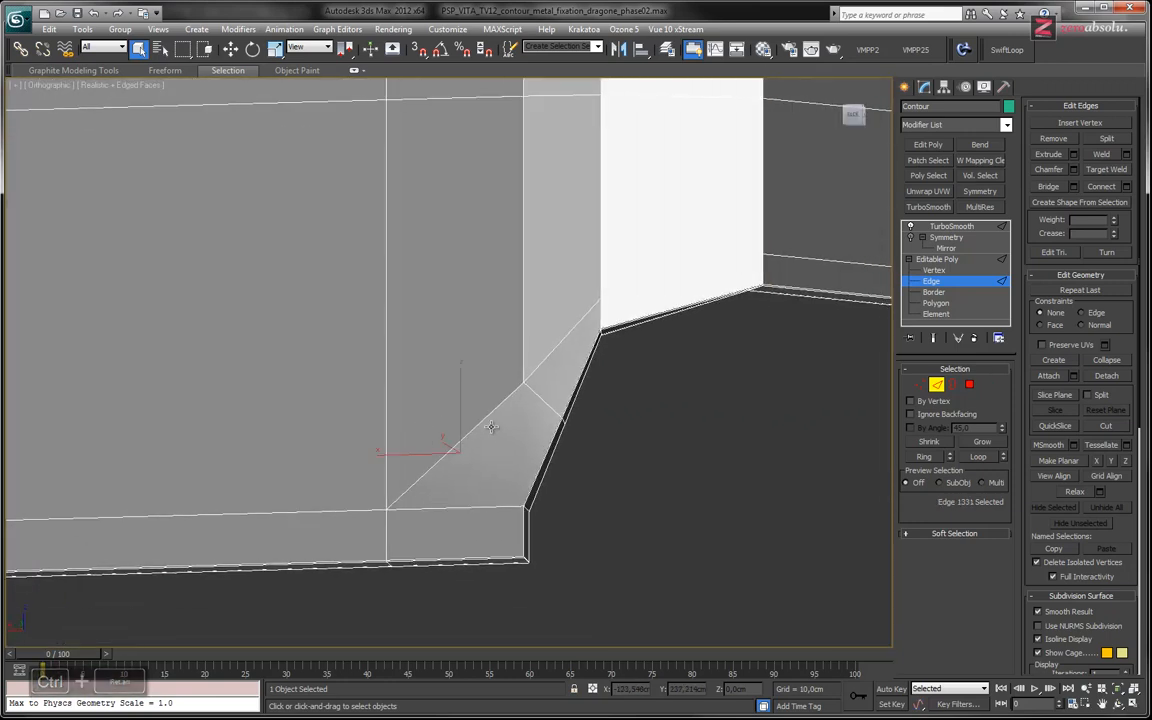
left_click(487, 420)
mouse_move(556, 437)
middle_mouse_down("alt")
mouse_move(522, 419)
mouse_move(540, 411)
mouse_move(560, 442)
middle_mouse_up("alt")
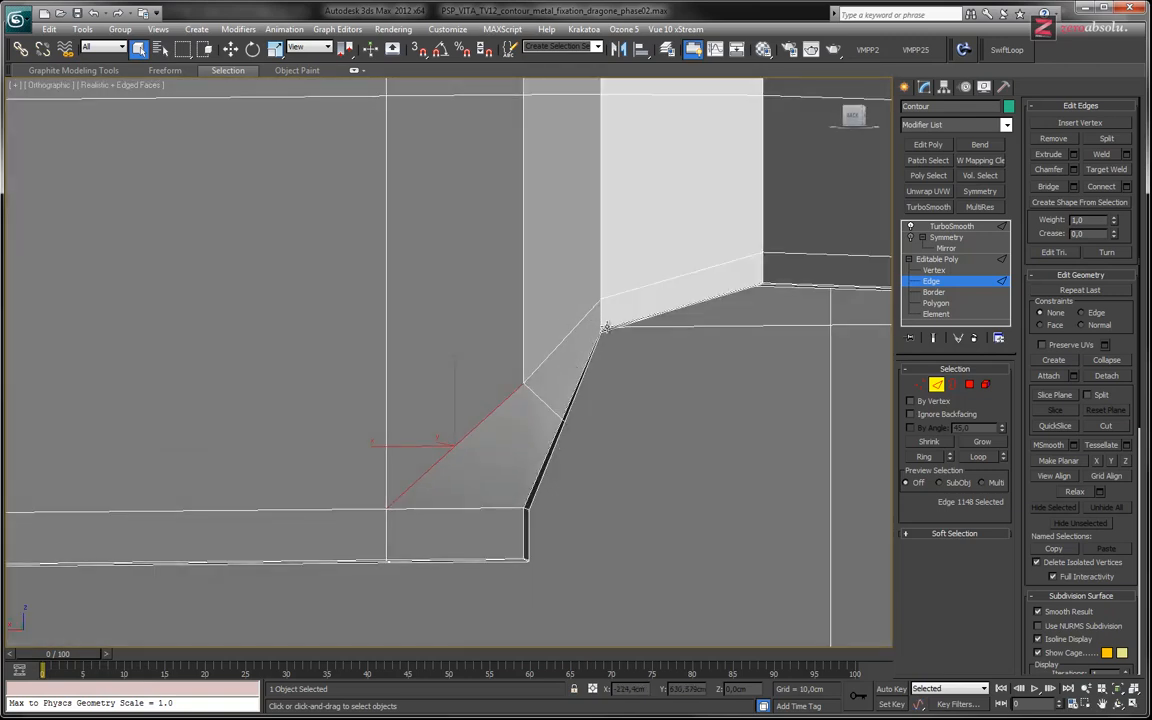
key("4")
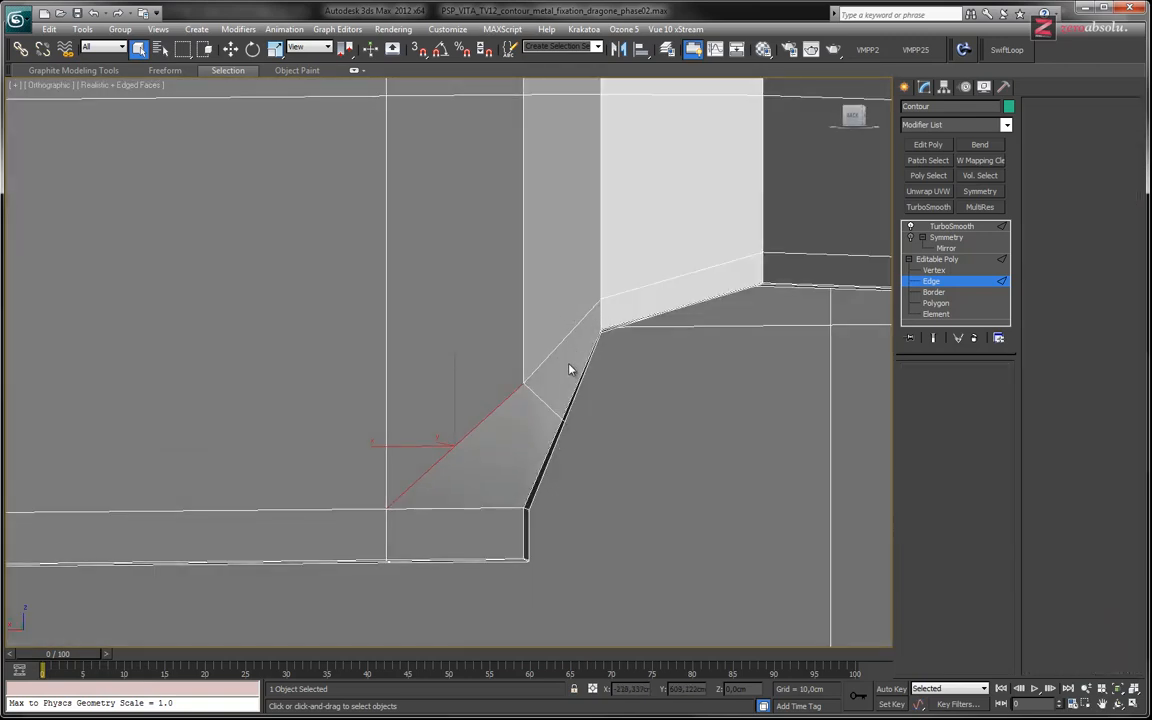
left_click(568, 358)
left_click(658, 303)
left_click(520, 442)
left_click(463, 353)
middle_click_drag(512, 378, 484, 514)
scroll(486, 499, "up", 4)
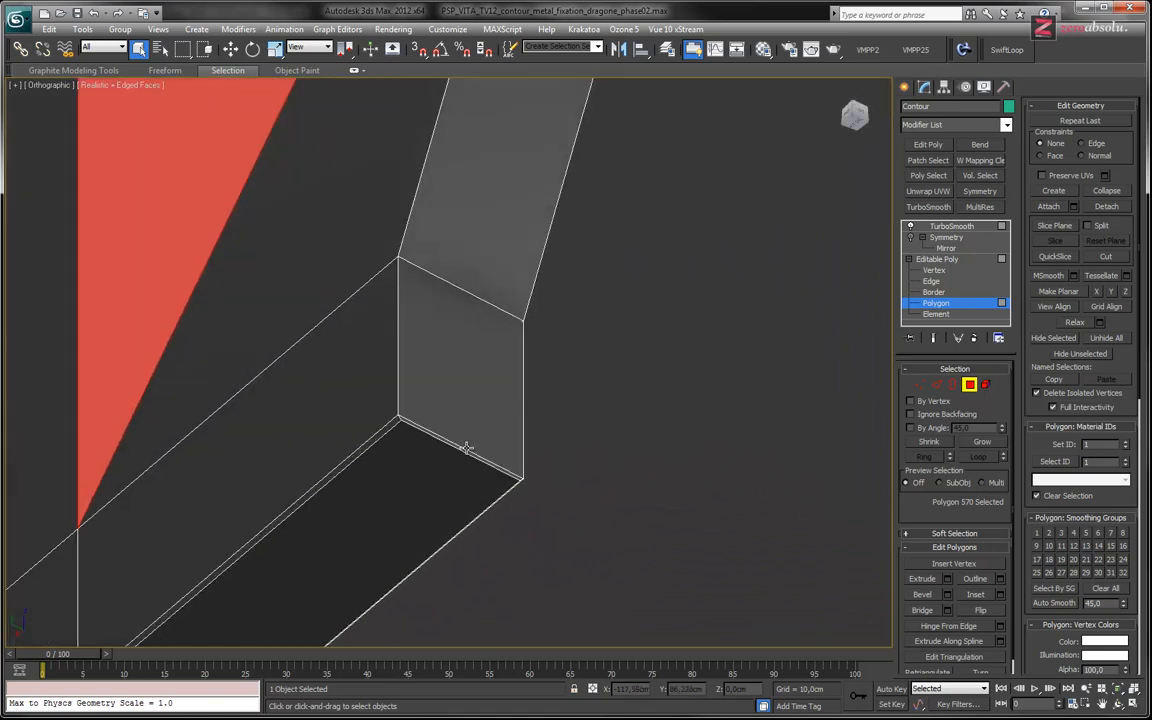
middle_click_drag(489, 428, 560, 419, "alt")
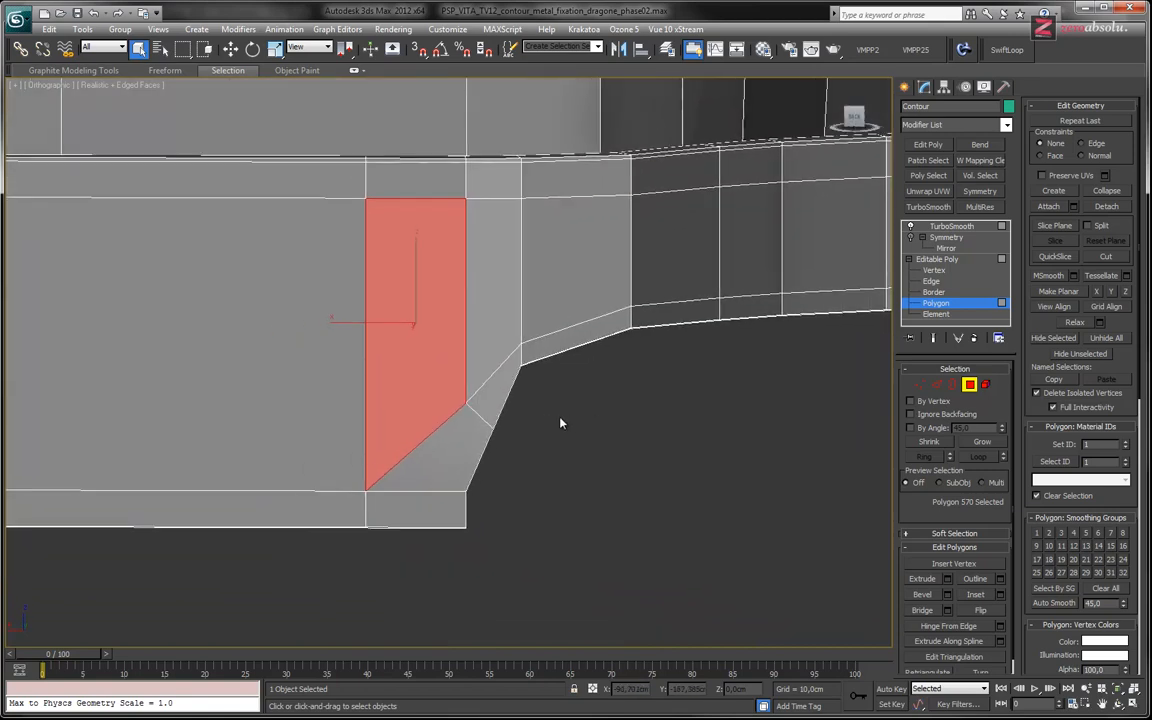
- Select the border polygons along the opening, around the slanted corner and into the lower strip to examine the polygon flow
left_click(660, 314)
left_click(528, 355, "ctrl")
left_click(500, 381, "ctrl")
left_click(455, 447, "ctrl")
left_click(270, 510, "ctrl")
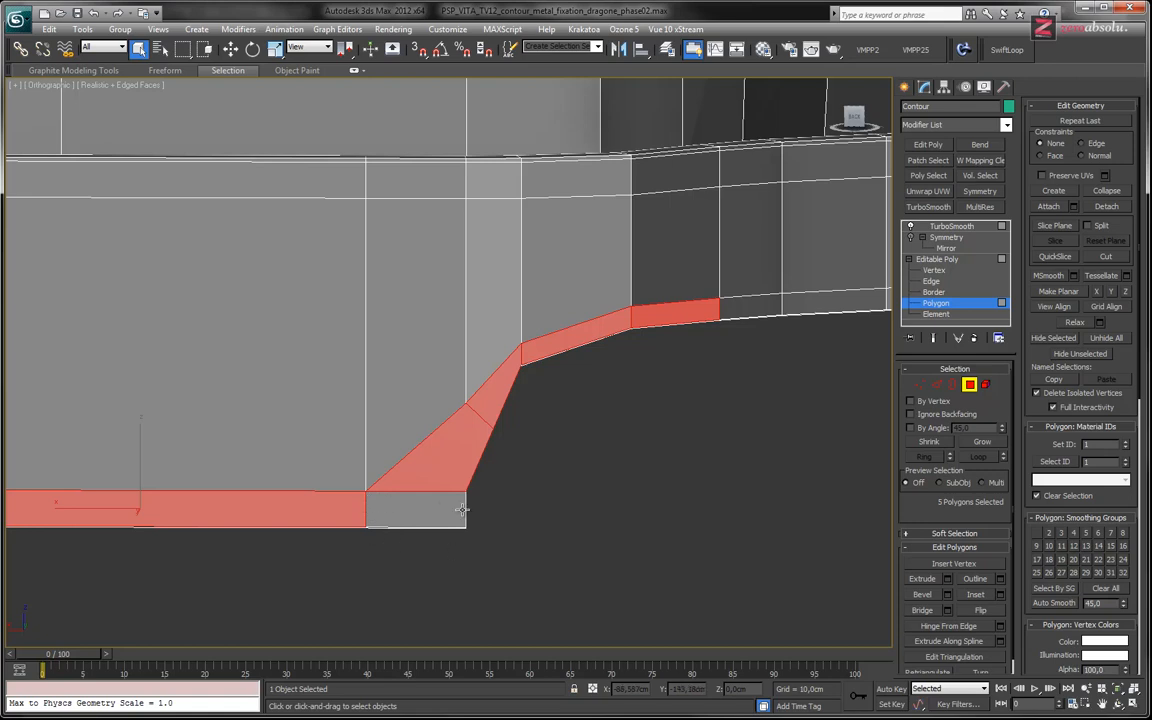
- In the Back view, move the two vertices midway along the slanted edge slightly up and away from the opening
middle_click_drag(441, 516, 542, 455, "alt")
key("1")
key("w")
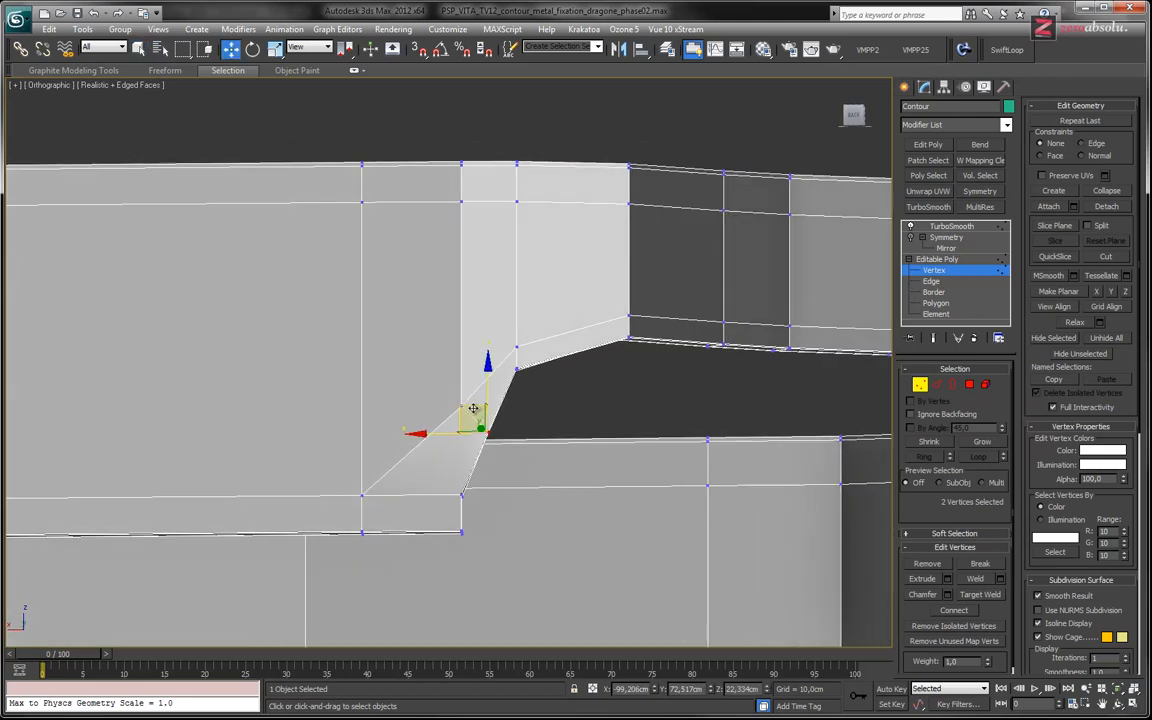
left_click(45, 84)
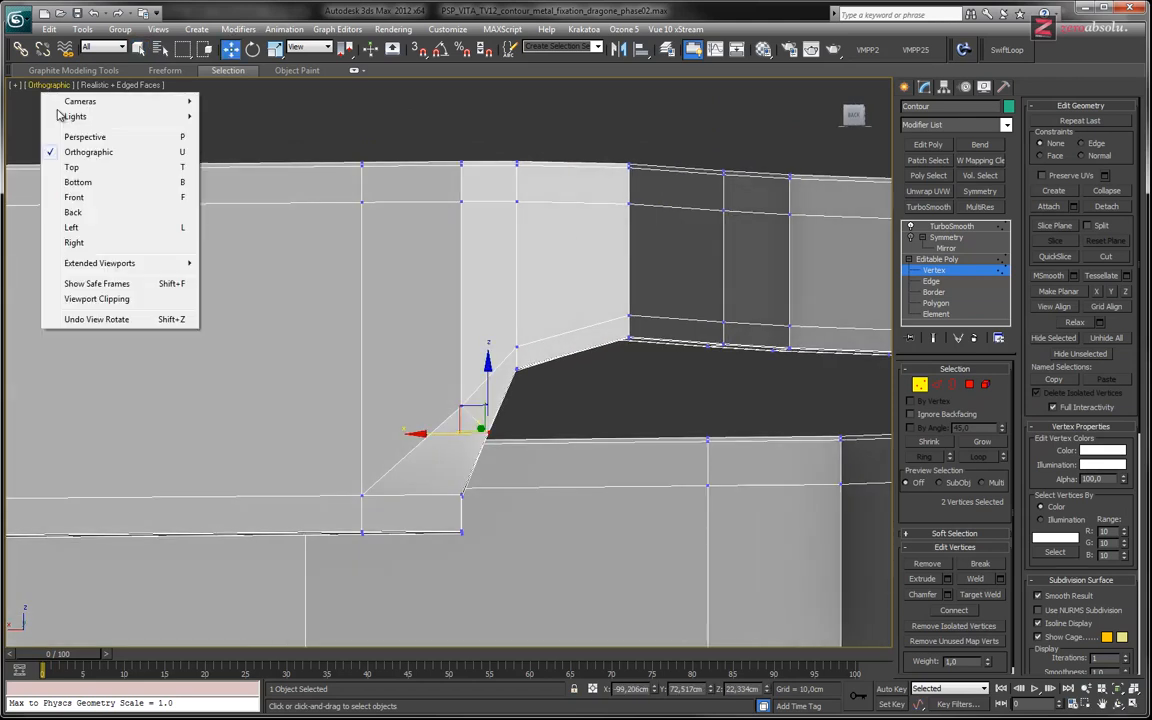
left_click(85, 212)
middle_click_drag(741, 345, 593, 372)
scroll(532, 360, "up", 12)
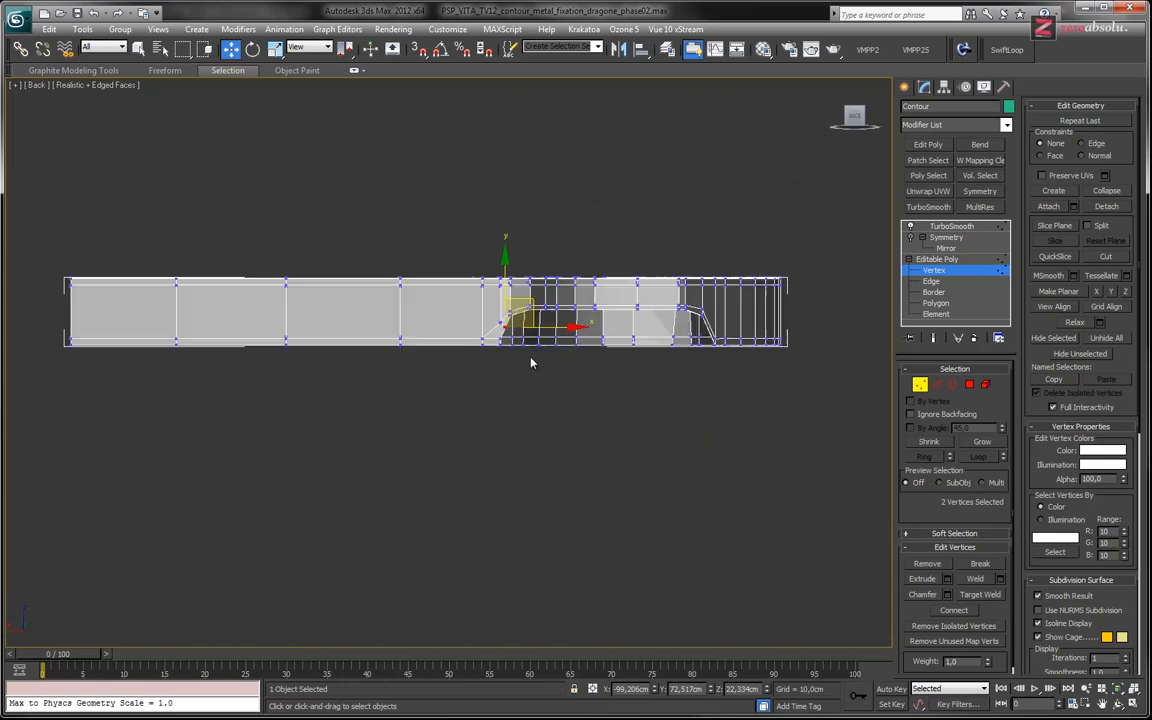
middle_click_drag(398, 219, 560, 454)
left_click_drag(519, 351, 500, 344)
- Examine the support edges and inner thickness at the opening's opposite slanted corner
mouse_move(500, 344)
middle_mouse_down("alt")
mouse_move(399, 373)
mouse_move(625, 393)
mouse_move(378, 393)
mouse_move(436, 396)
mouse_move(470, 430)
mouse_move(499, 419)
mouse_move(491, 432)
mouse_move(494, 342)
mouse_move(476, 444)
middle_mouse_up("alt")
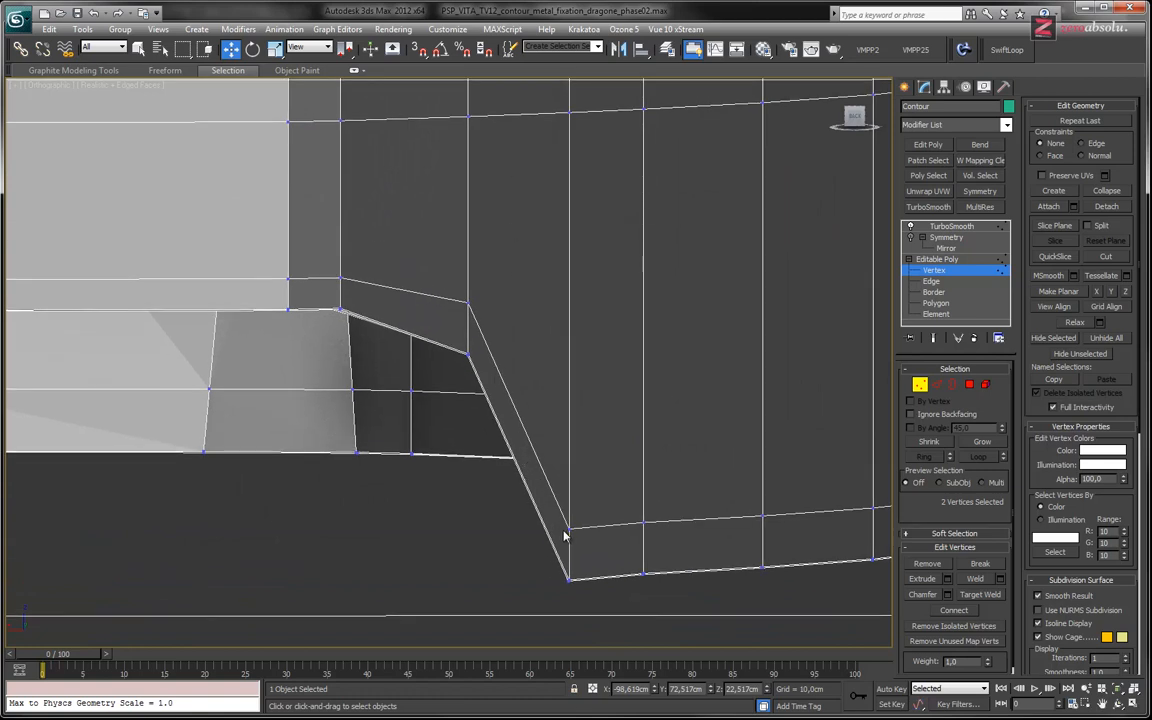
mouse_move(545, 450)
middle_mouse_down("alt")
mouse_move(566, 411)
mouse_move(507, 513)
mouse_move(563, 401)
mouse_move(538, 462)
middle_mouse_up("alt")
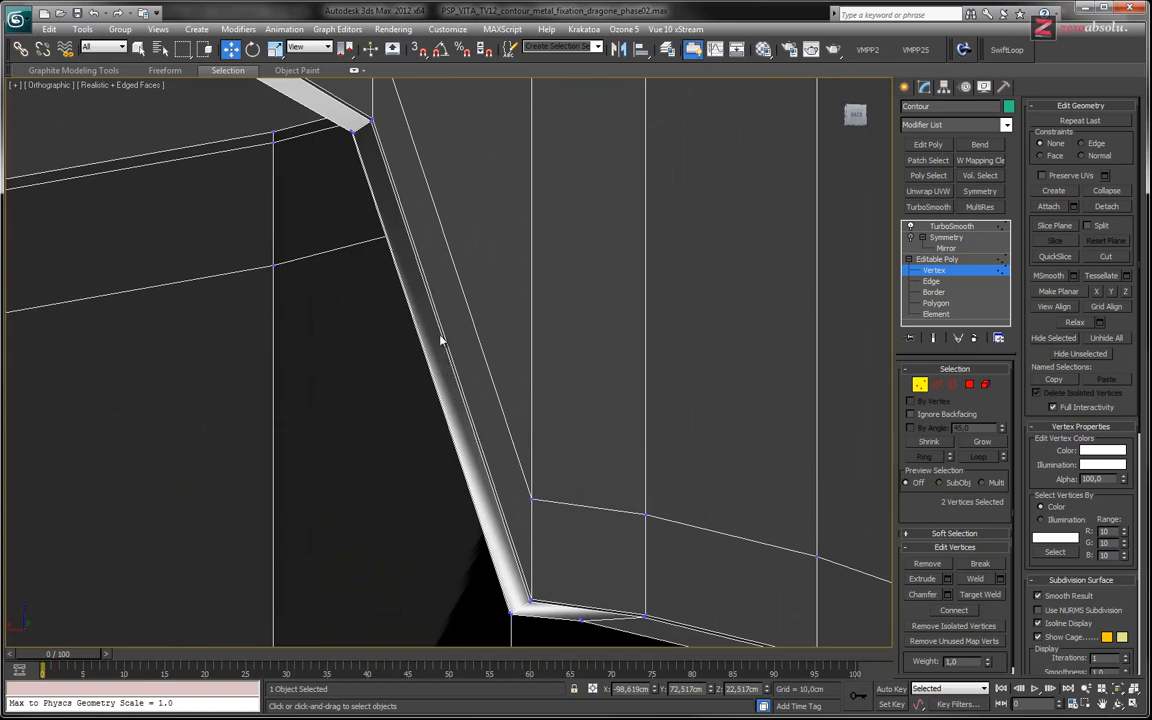
middle_click_drag(495, 403, 506, 328, "alt")
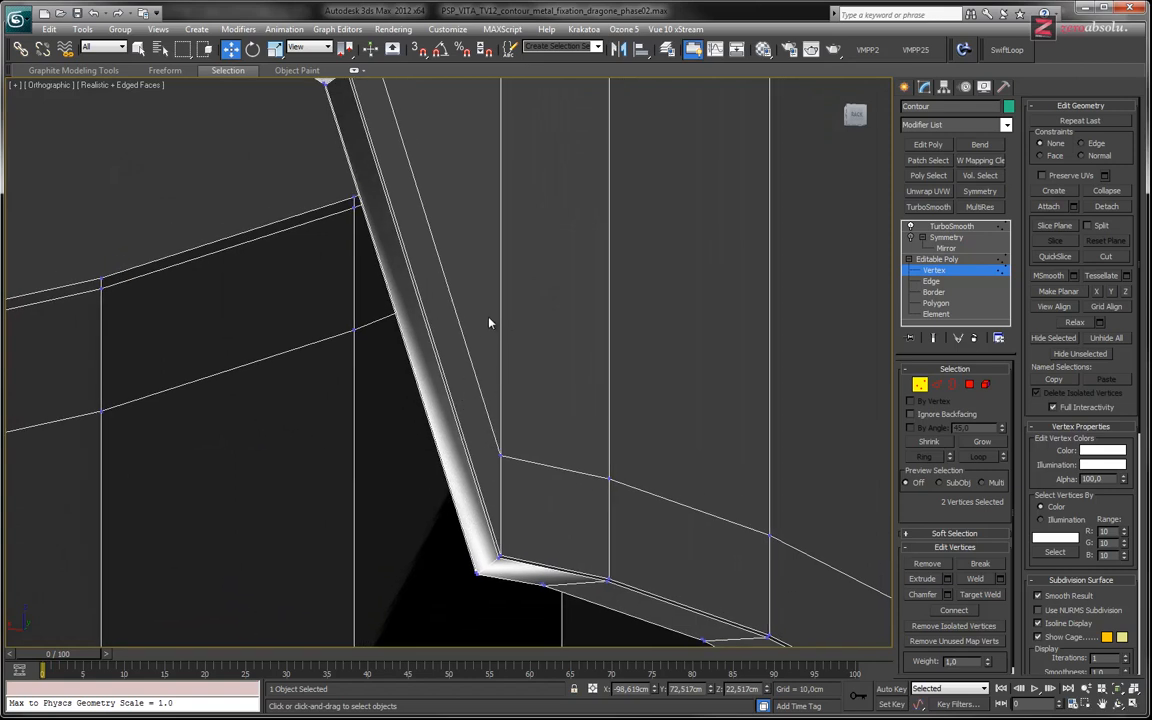
middle_click_drag(489, 322, 512, 319)
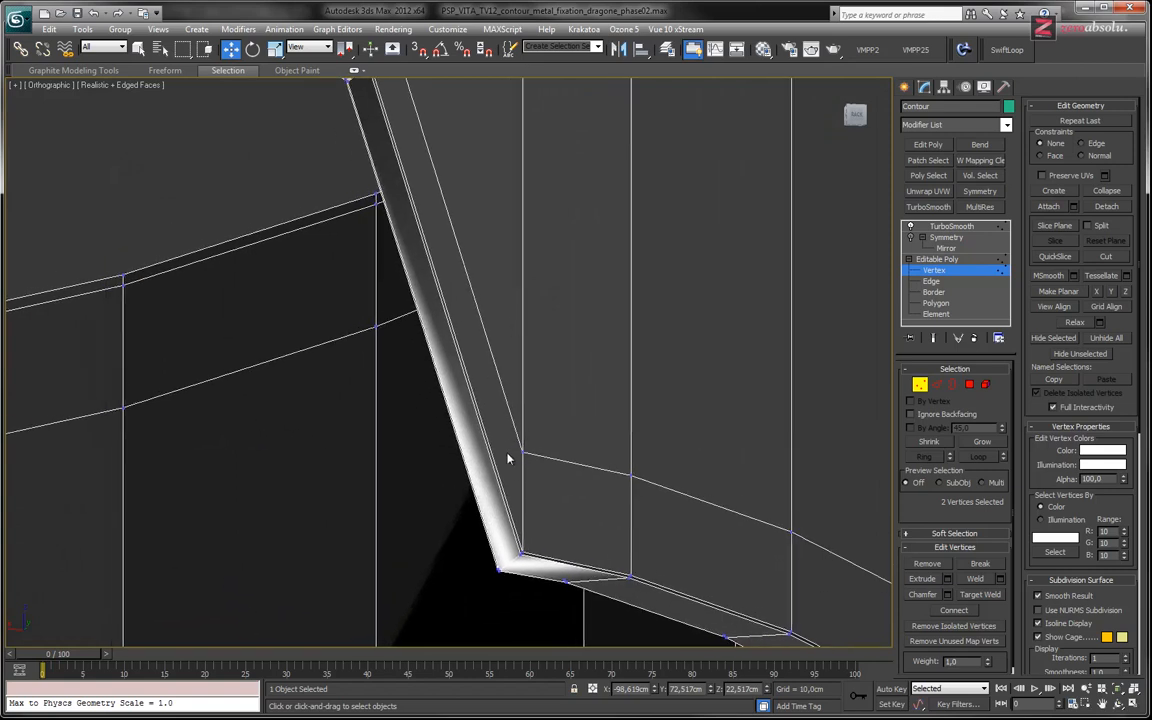
middle_click_drag(543, 382, 531, 390, "alt")
middle_click_drag(706, 238, 378, 487)
scroll(465, 439, "down", 2)
middle_click_drag(430, 455, 455, 275)
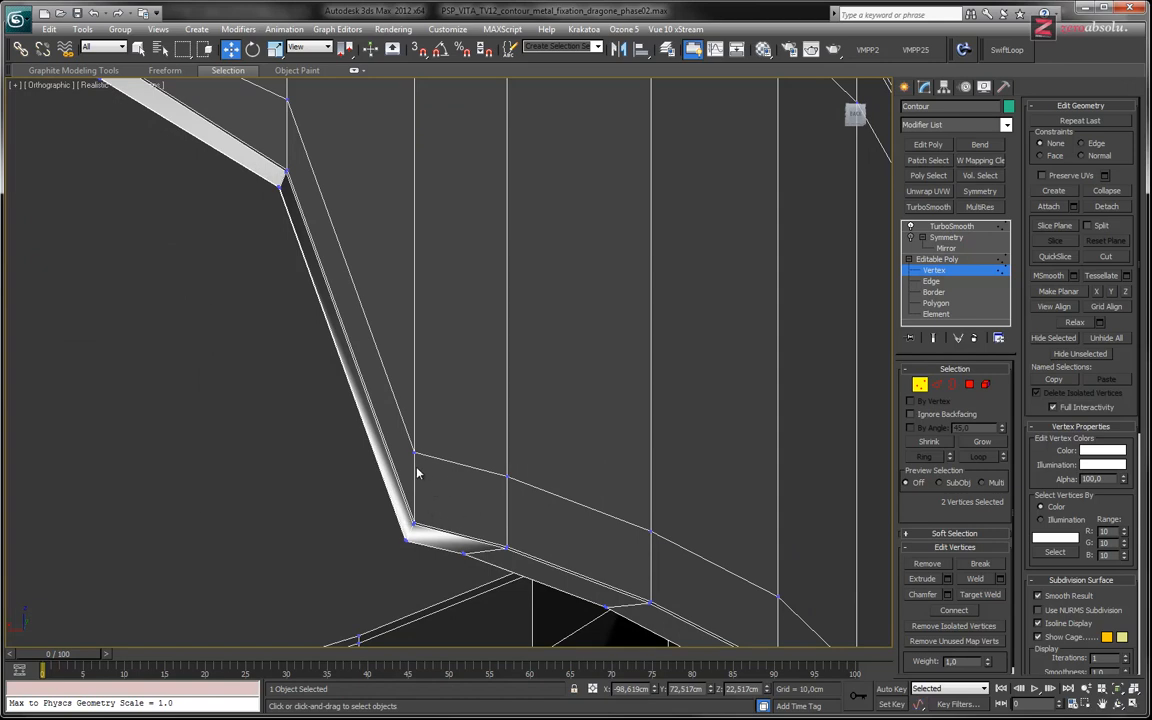
middle_click_drag(453, 447, 547, 383, "alt")
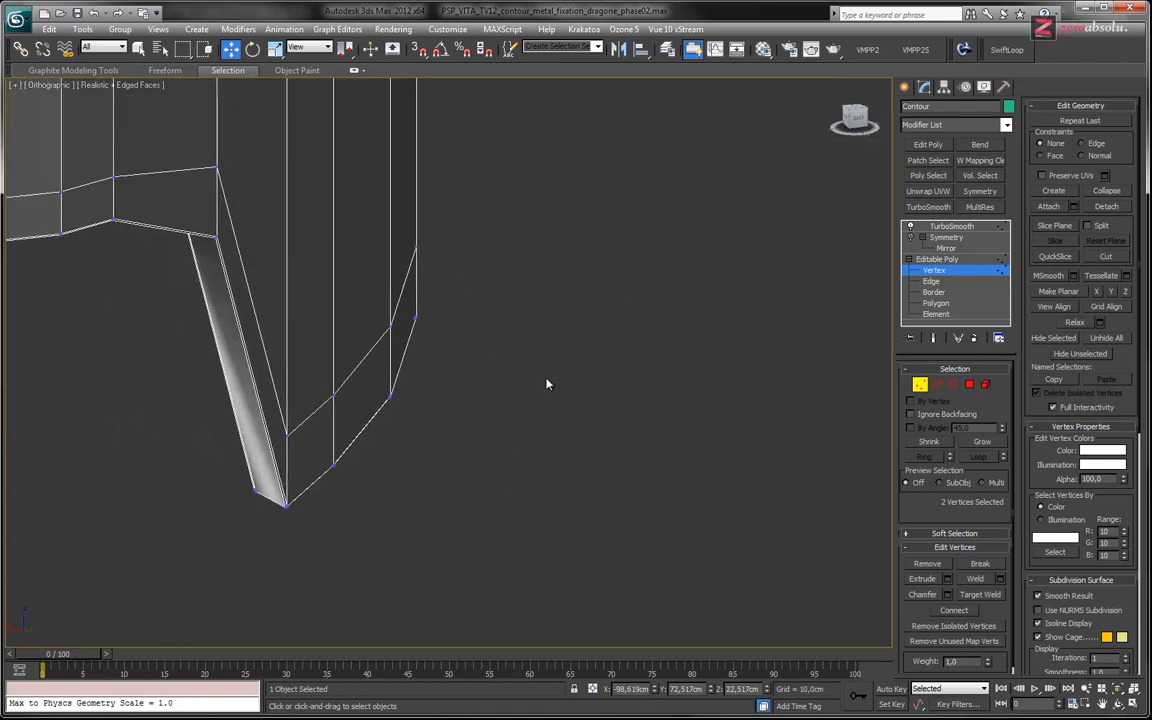
- Select the vertices at the opposite slanted corner's lower tip and compare that corner with the reworked one
left_click_drag(229, 490, 213, 476)
scroll(330, 470, "up", 5)
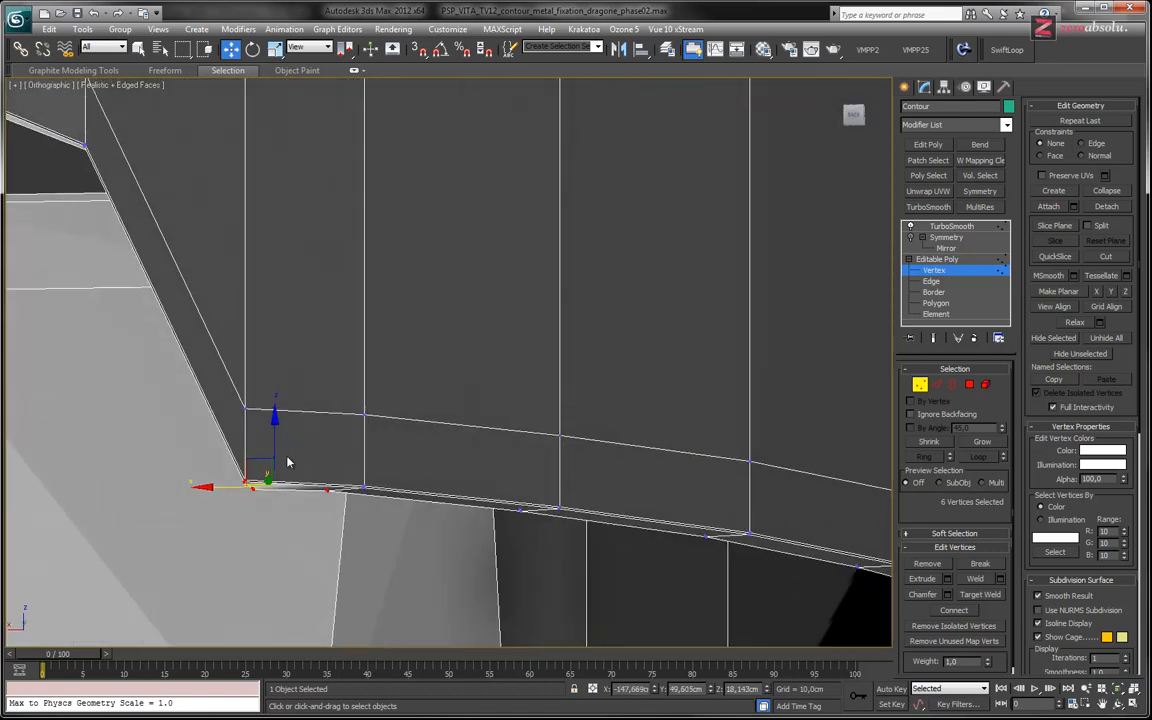
middle_click_drag(244, 450, 681, 427)
scroll(646, 426, "down", 5)
middle_click_drag(427, 458, 743, 440)
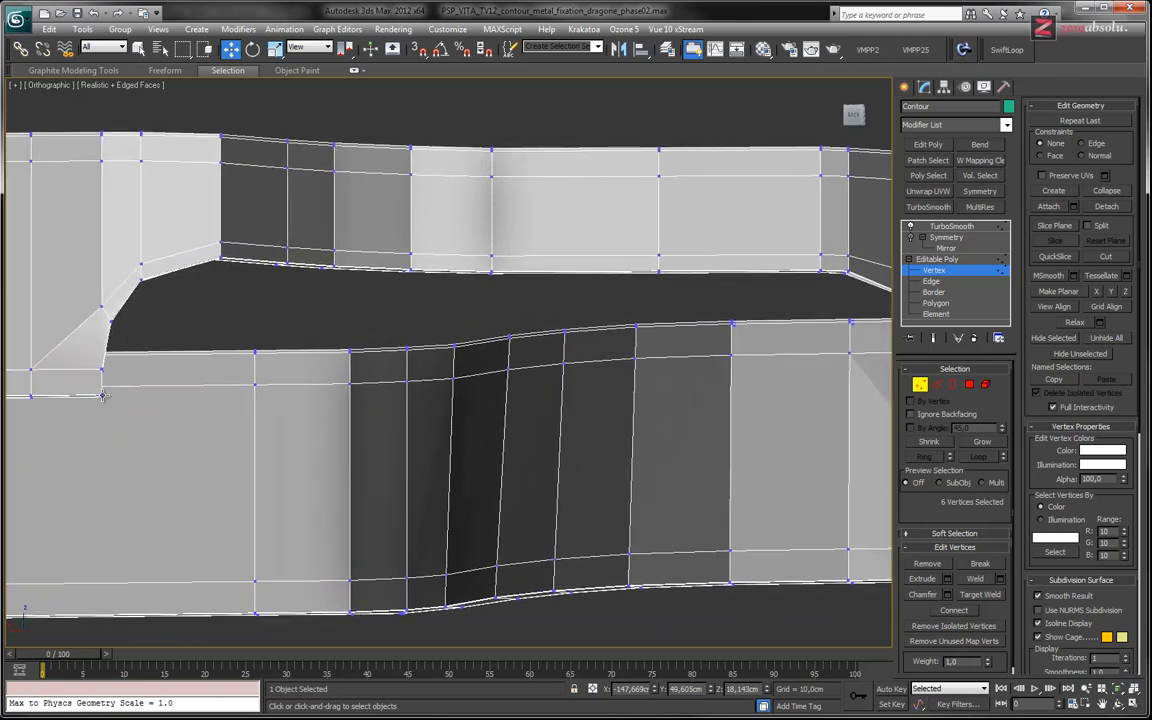
mouse_move(623, 405)
middle_mouse_down("alt")
mouse_move(437, 483)
mouse_move(416, 514)
mouse_move(424, 506)
mouse_move(389, 518)
mouse_move(424, 512)
mouse_move(472, 532)
mouse_move(487, 512)
mouse_move(488, 522)
mouse_move(476, 476)
mouse_move(460, 494)
mouse_move(531, 476)
mouse_move(576, 488)
mouse_move(669, 470)
mouse_move(660, 487)
mouse_move(568, 504)
mouse_move(655, 502)
middle_mouse_up("alt")
scroll(482, 513, "up", 3)
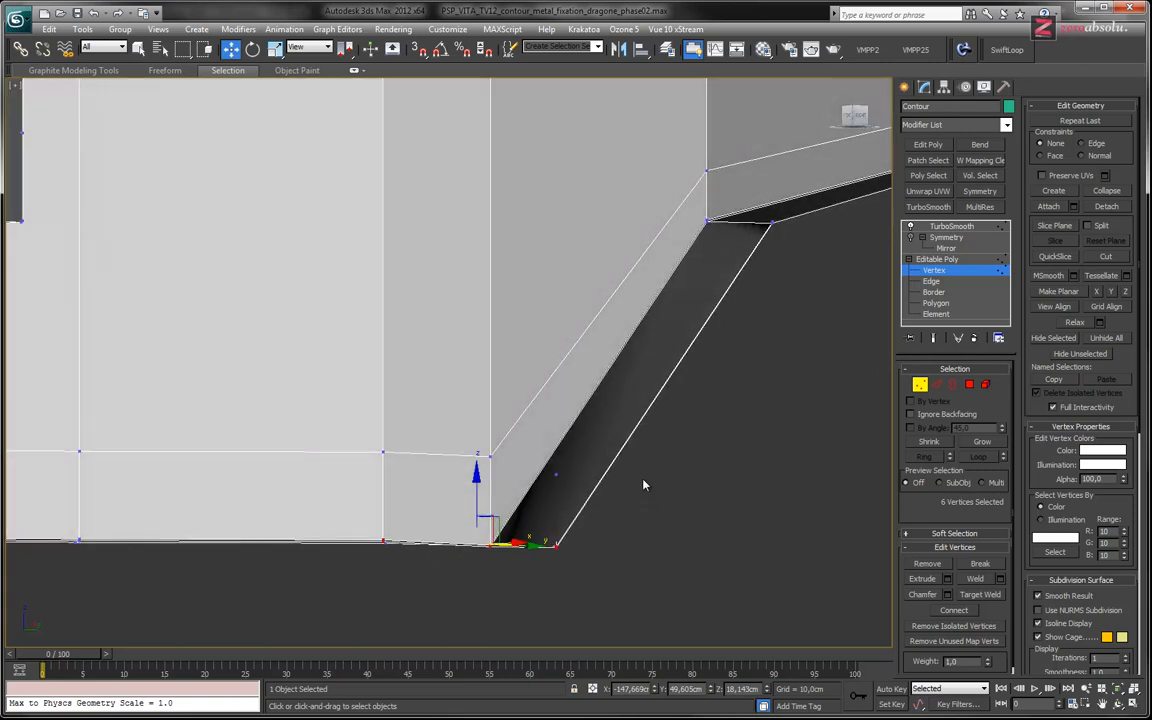
- Try removing the diagonal support edge beside the sloped lower corner on both faces of the contour
key("2")
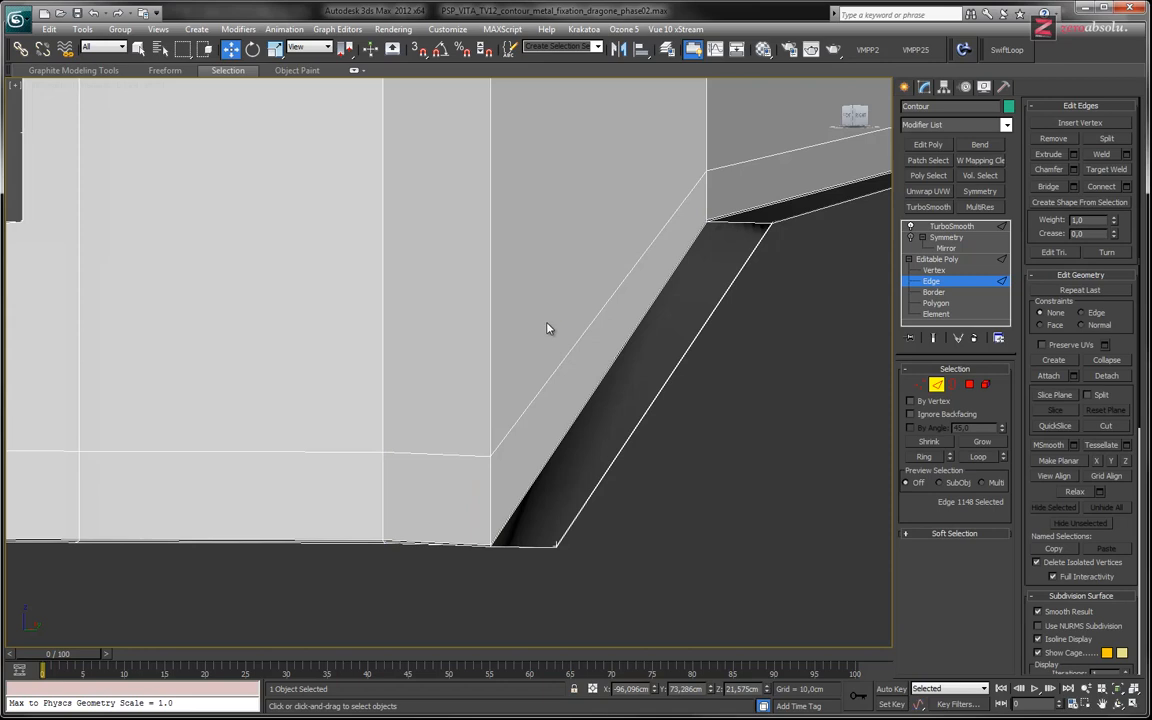
left_click(582, 337)
left_click(825, 370)
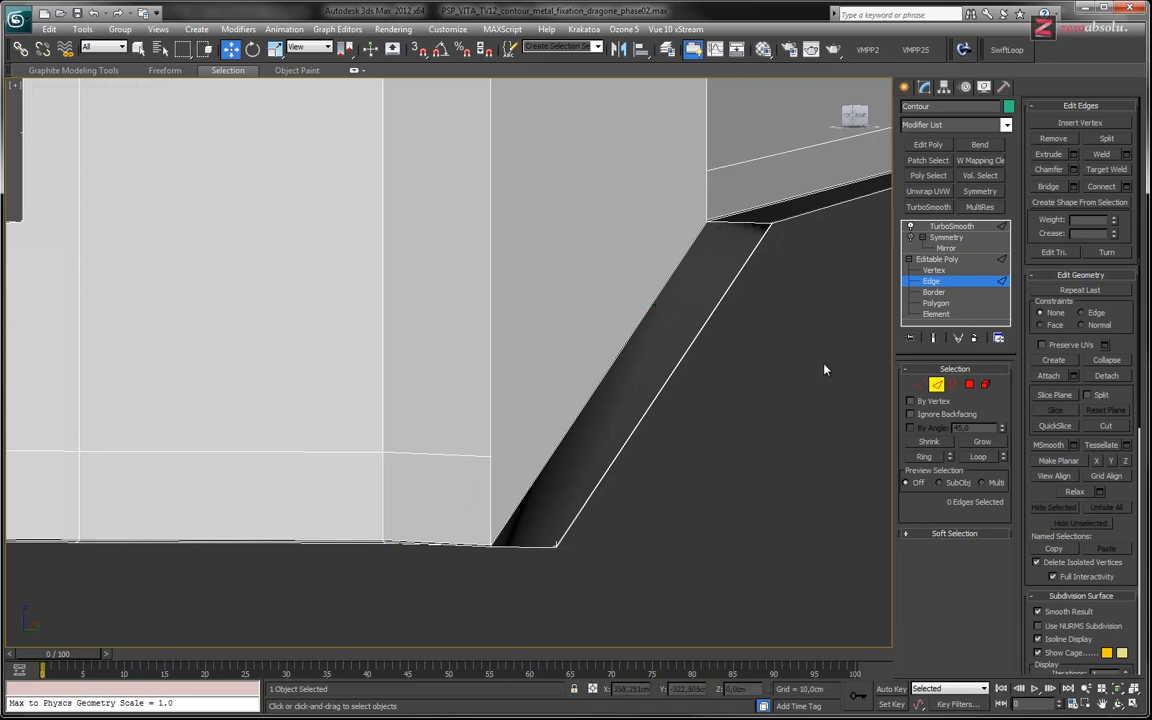
middle_click_drag(795, 370, 661, 383, "alt")
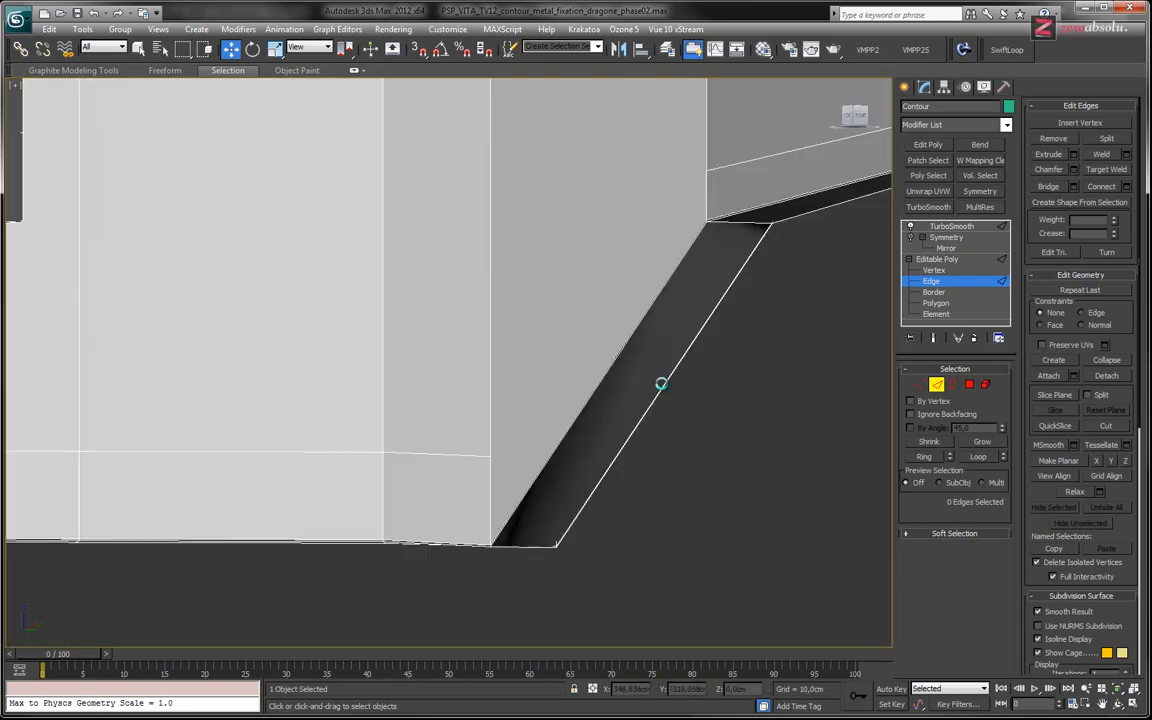
left_click(592, 410)
middle_click_drag(592, 410, 518, 387, "alt")
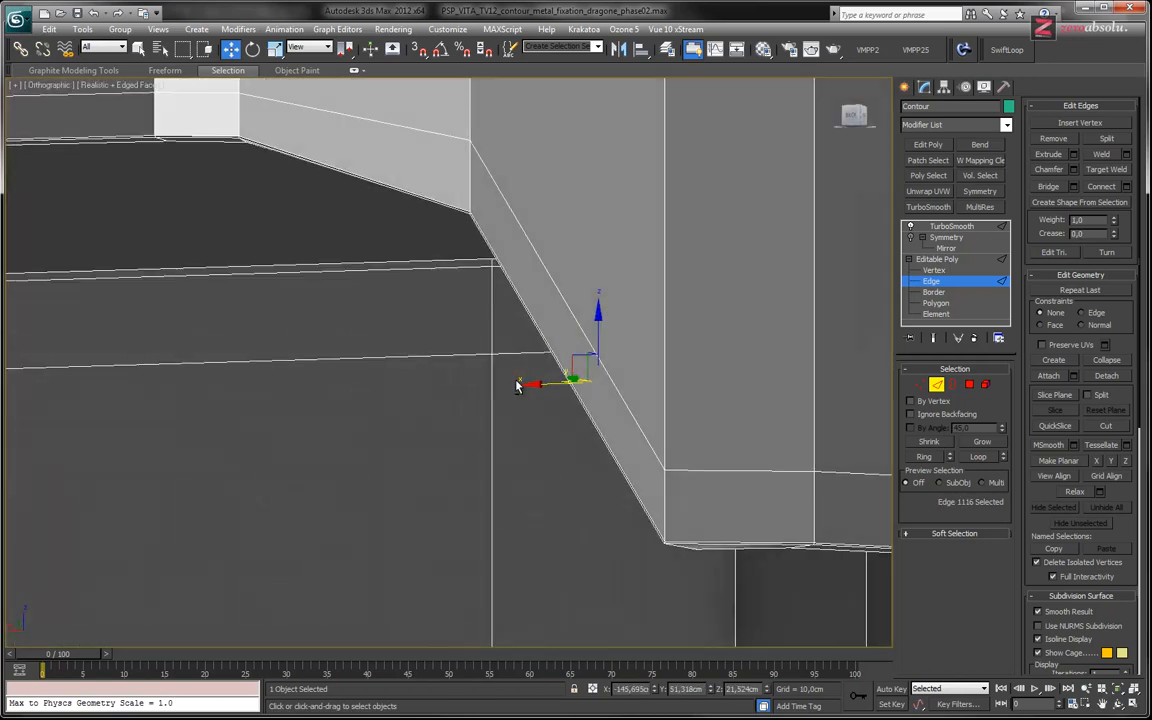
left_click(567, 307)
left_click(660, 303)
middle_click_drag(779, 234, 393, 257, "alt")
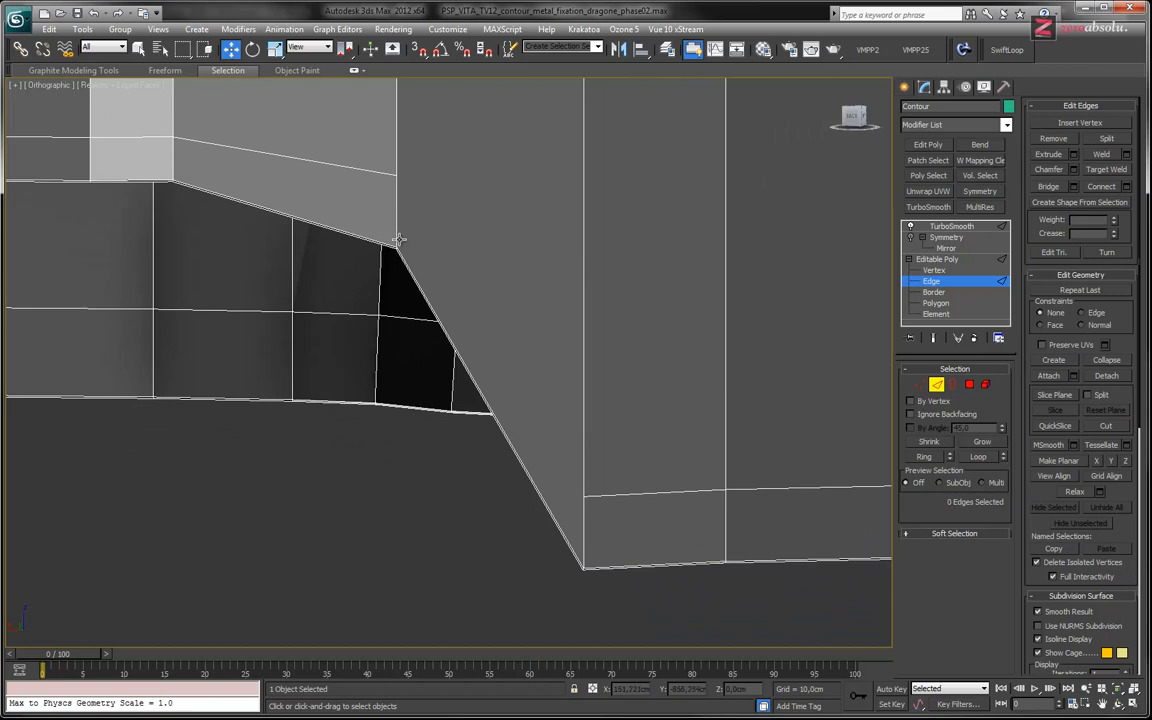
middle_click_drag(534, 394, 389, 406, "alt")
- Undo the diagonal edge removals on both faces of the contour
left_click(645, 336)
middle_click_drag(645, 338, 577, 380, "alt")
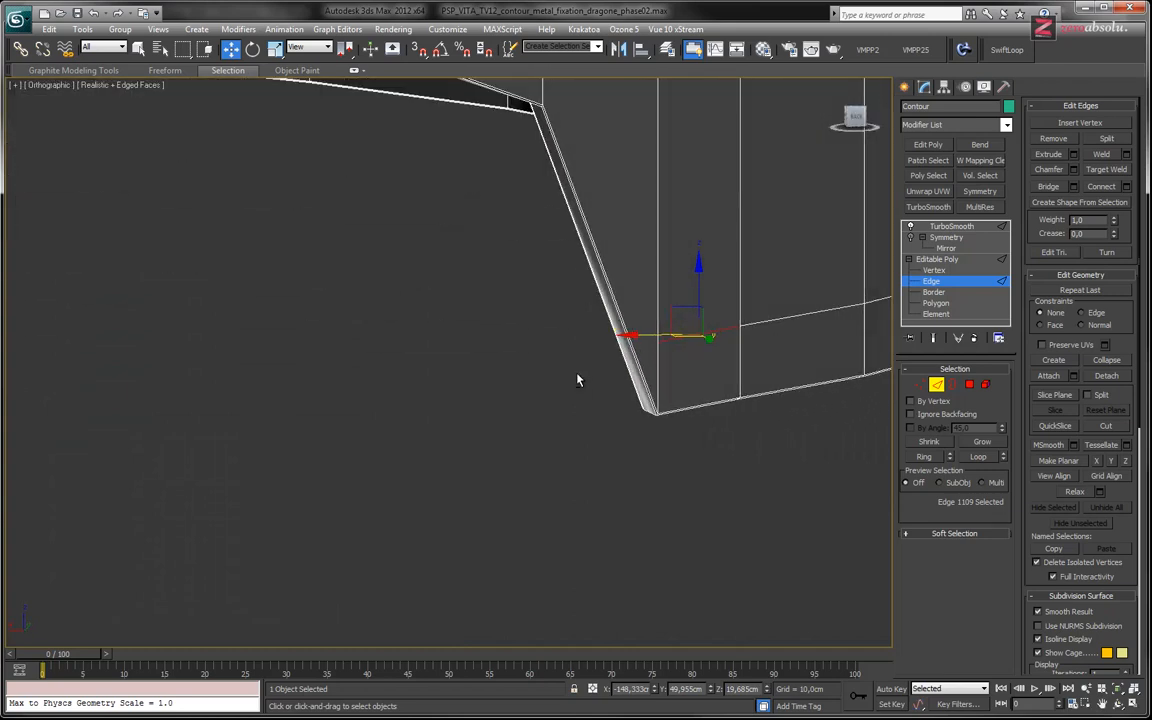
key("ctrl+z")
key("ctrl+z")
middle_click_drag(575, 380, 682, 362, "alt")
left_click(671, 364)
key("ctrl+z")
mouse_move(607, 367)
middle_mouse_down("alt")
mouse_move(640, 322)
mouse_move(676, 354)
mouse_move(622, 411)
mouse_move(657, 427)
mouse_move(589, 373)
middle_mouse_up("alt")
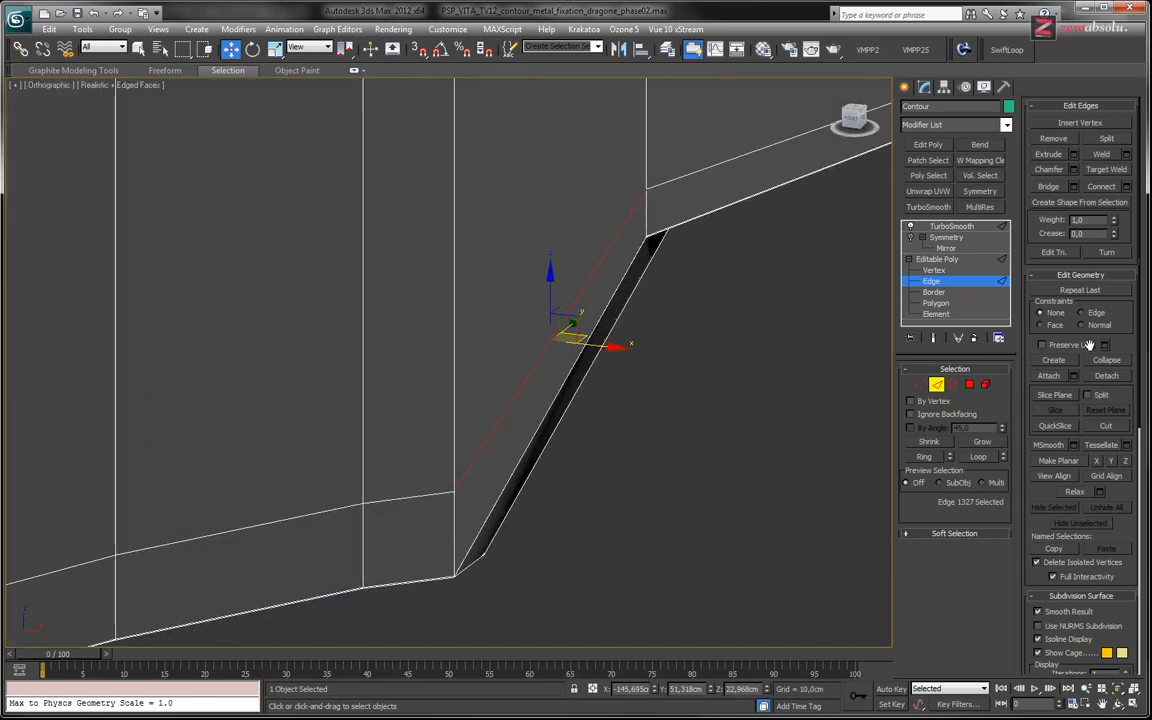
- Cut a new edge on both faces from the slope's upper support vertex to the neighbouring vertex past the lower corner
left_click(1106, 425)
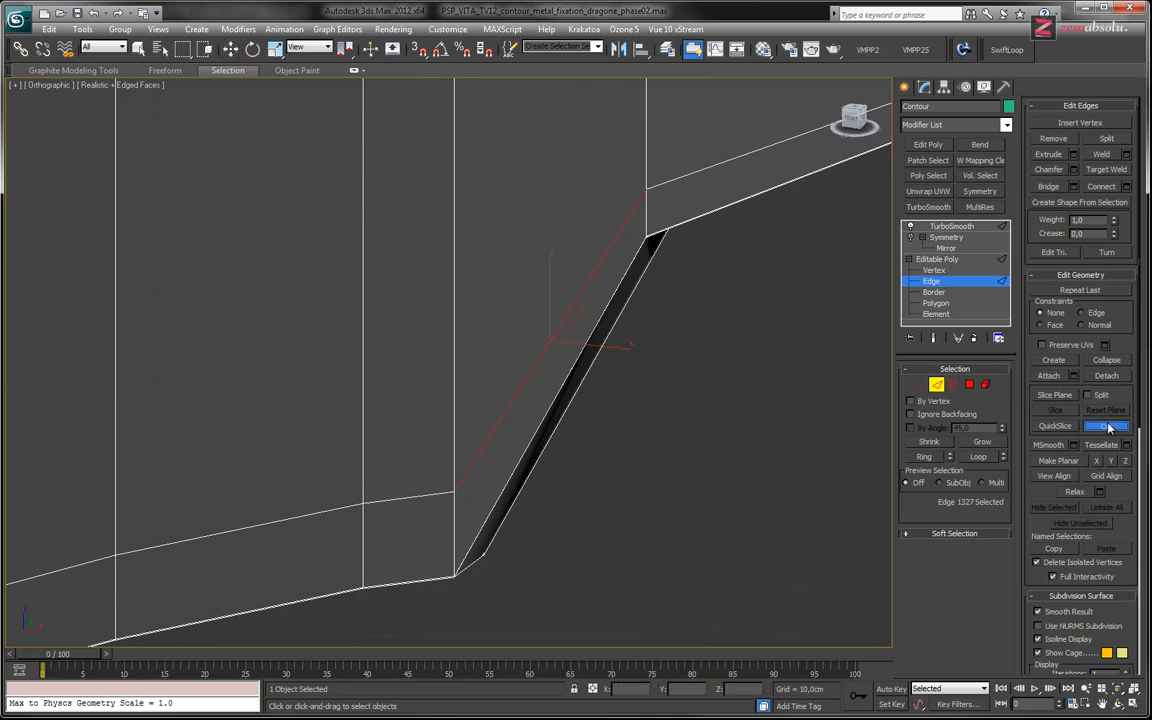
left_click(647, 186)
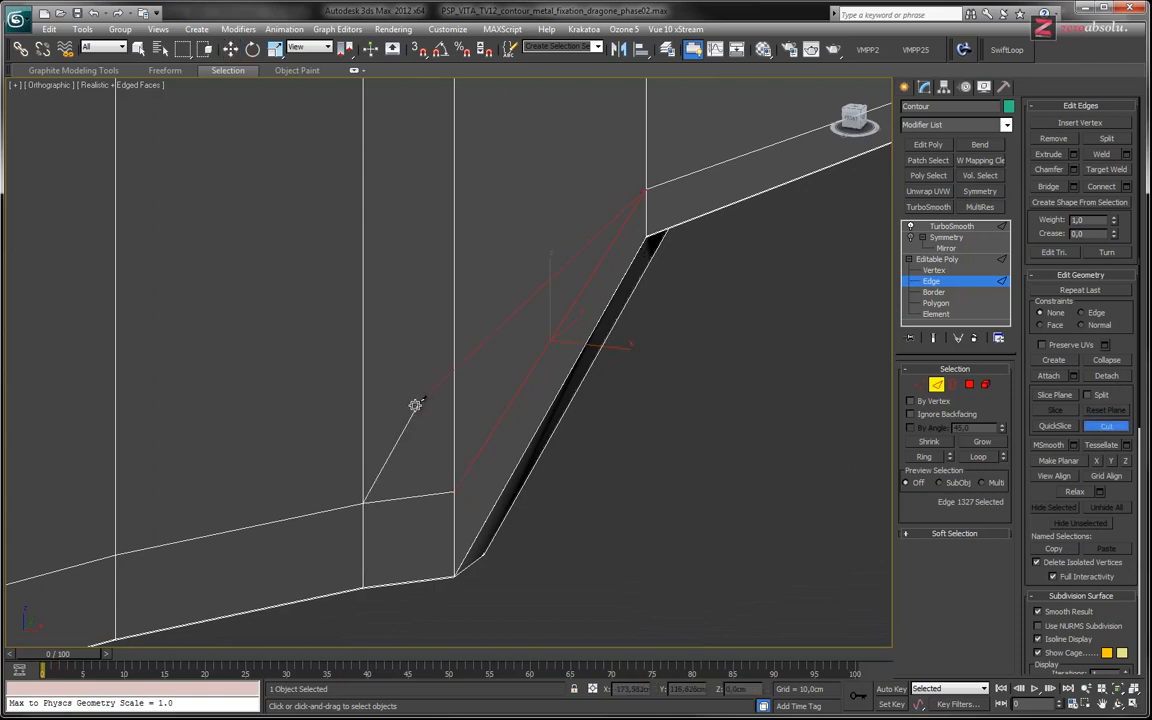
left_click(363, 503)
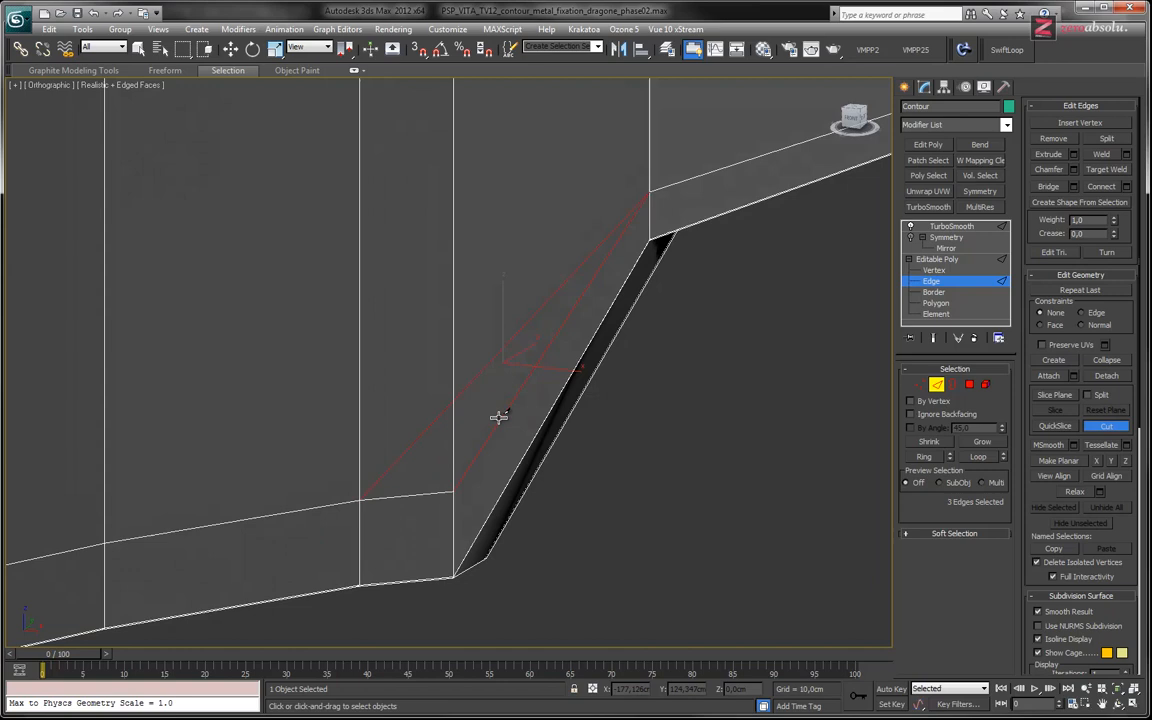
scroll(499, 414, "up", 3)
middle_click_drag(469, 385, 262, 197, "alt")
left_click(292, 184)
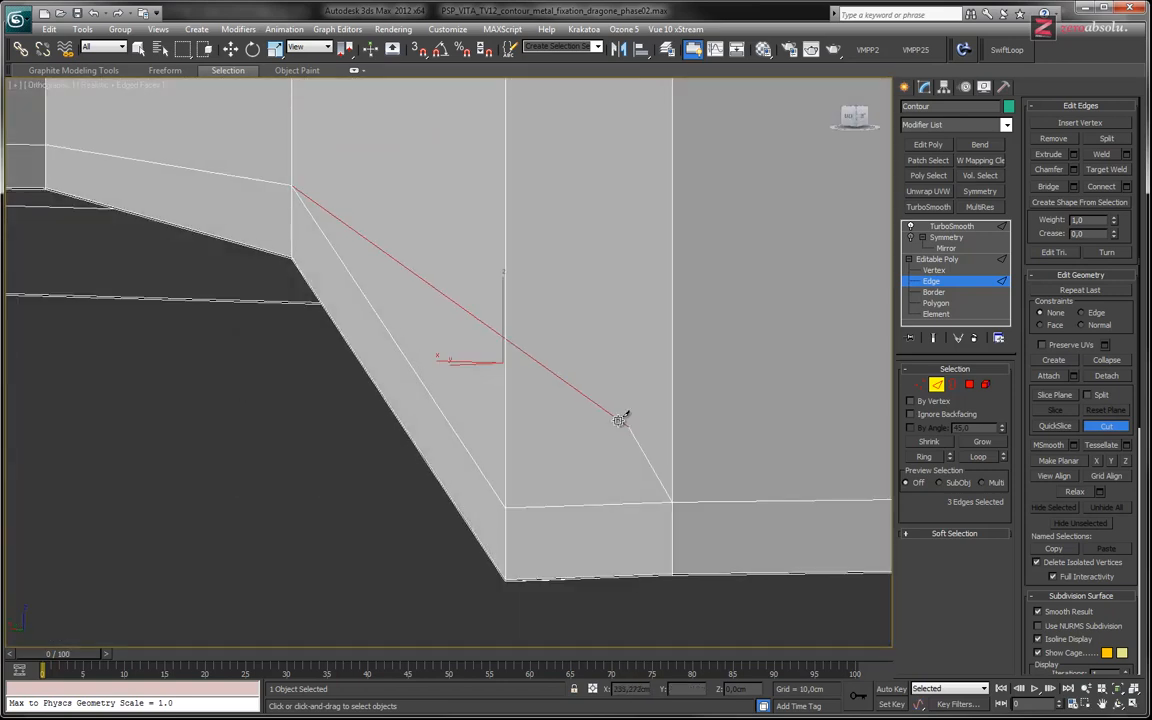
left_click(673, 500)
mouse_move(411, 422)
middle_mouse_down("alt")
mouse_move(463, 463)
mouse_move(509, 432)
mouse_move(518, 443)
mouse_move(496, 463)
middle_mouse_up("alt")
key("w")
- Delete the five polygons forming the sloped strip on both faces and along its underside
middle_click_drag(452, 429, 500, 442, "alt")
key("4")
left_click(483, 424)
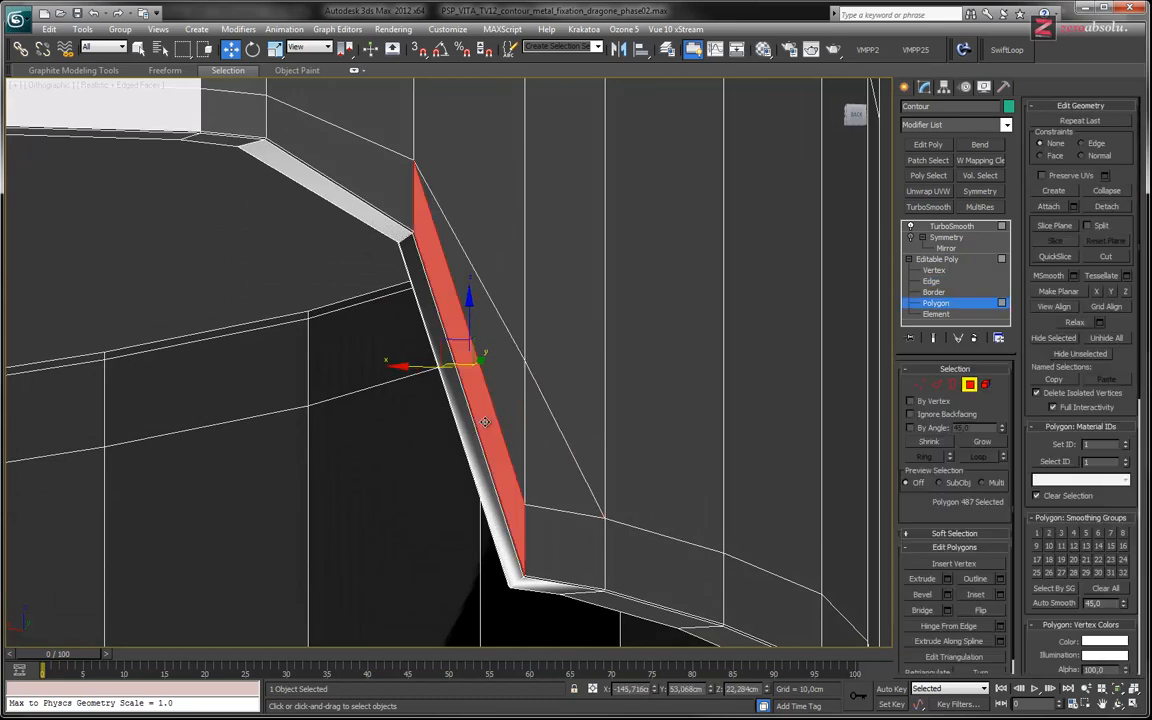
scroll(476, 428, "up", 5)
left_click(475, 429, "ctrl")
left_click(462, 433, "ctrl")
middle_click_drag(450, 445, 519, 442, "alt")
scroll(455, 401, "up", 3)
left_click(452, 398, "ctrl")
left_click(436, 386, "ctrl")
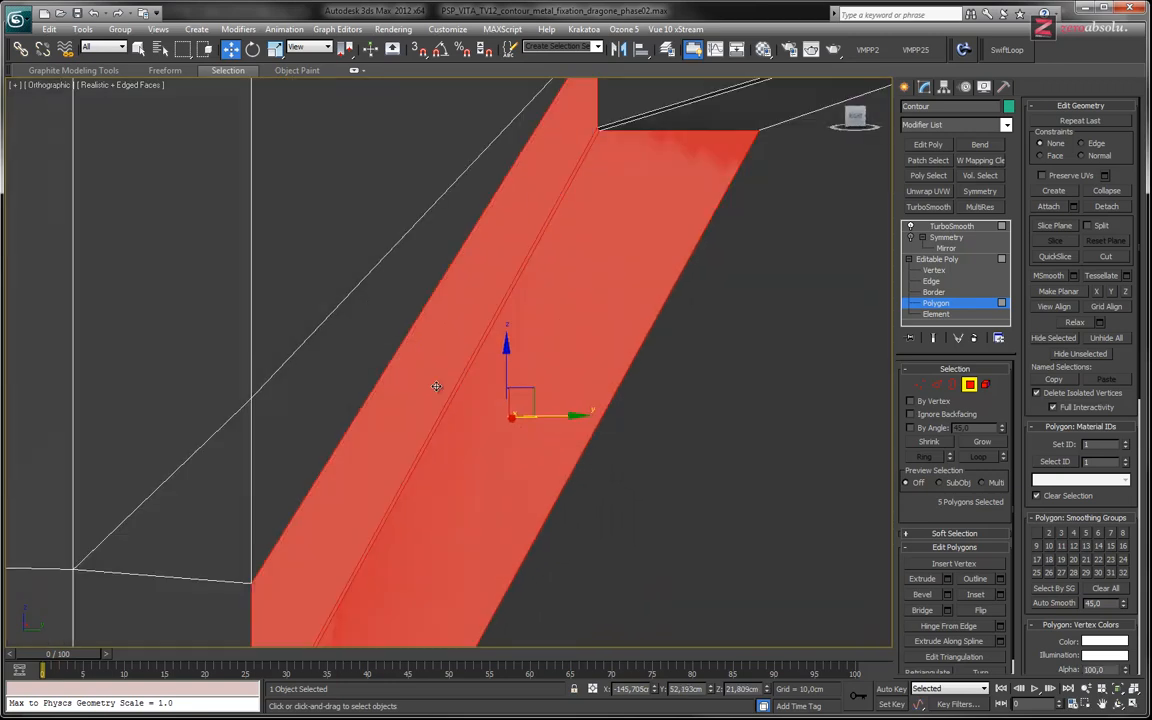
middle_click_drag(516, 346, 610, 290, "alt")
scroll(601, 263, "down", 3)
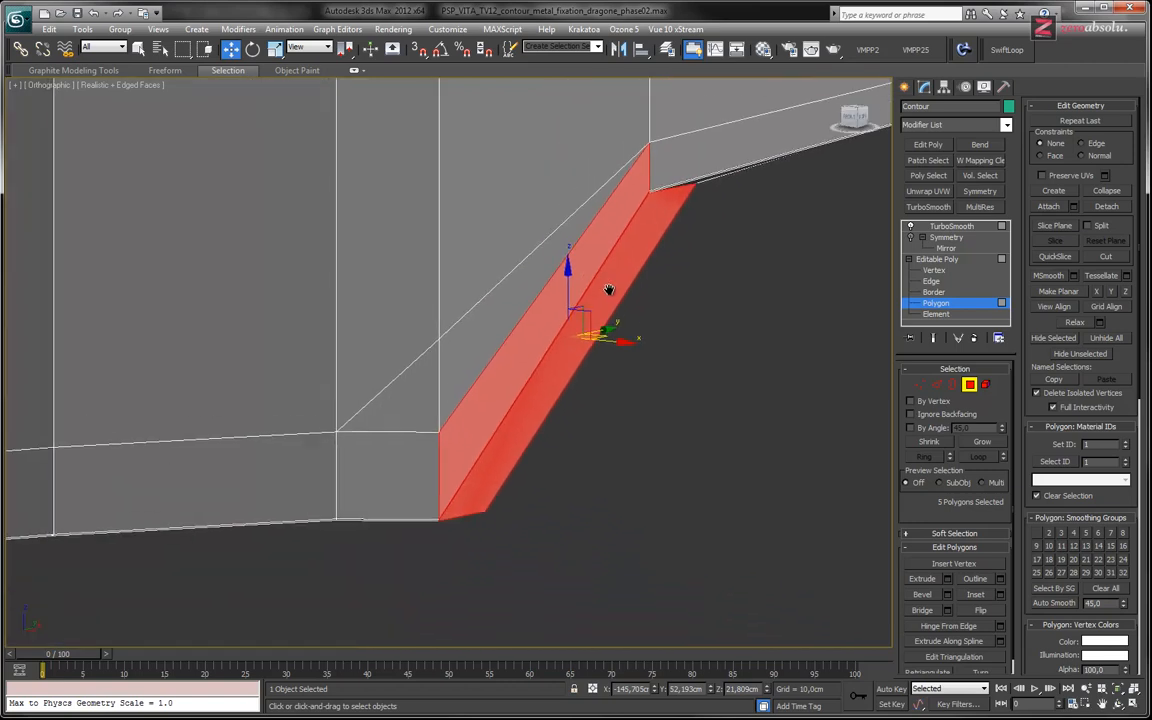
key("Delete")
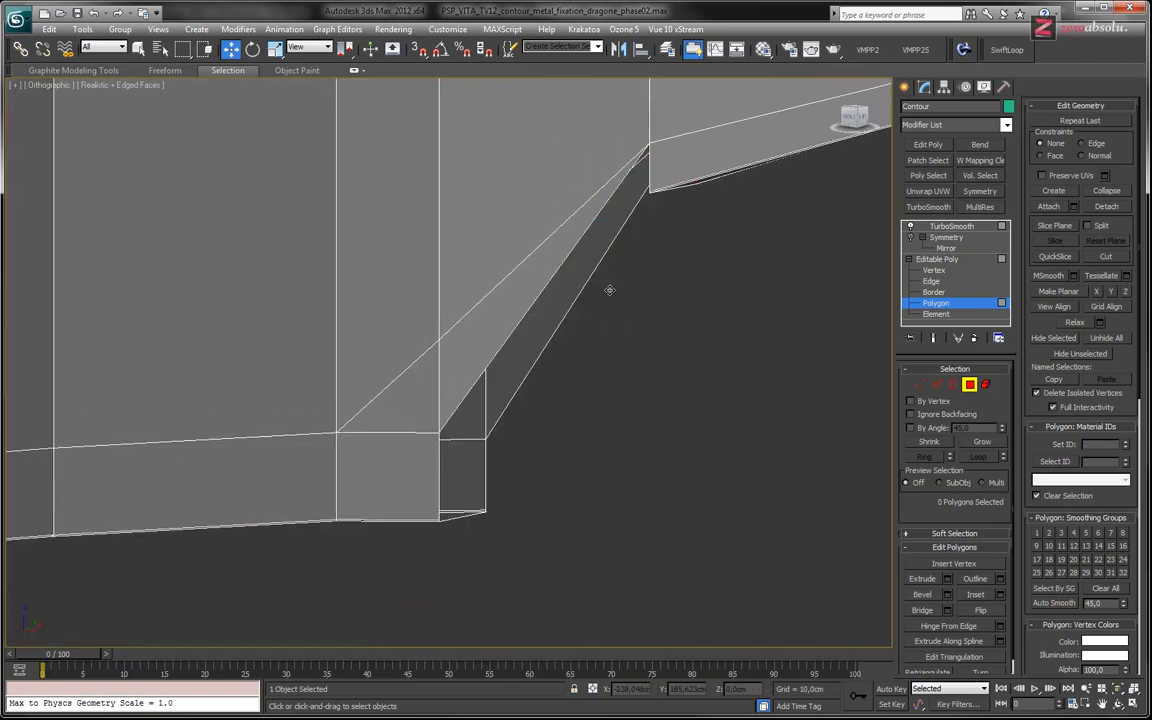
- Delete the thin triangular polygons left below the new diagonal cuts on both faces
middle_click_drag(637, 258, 688, 296, "alt")
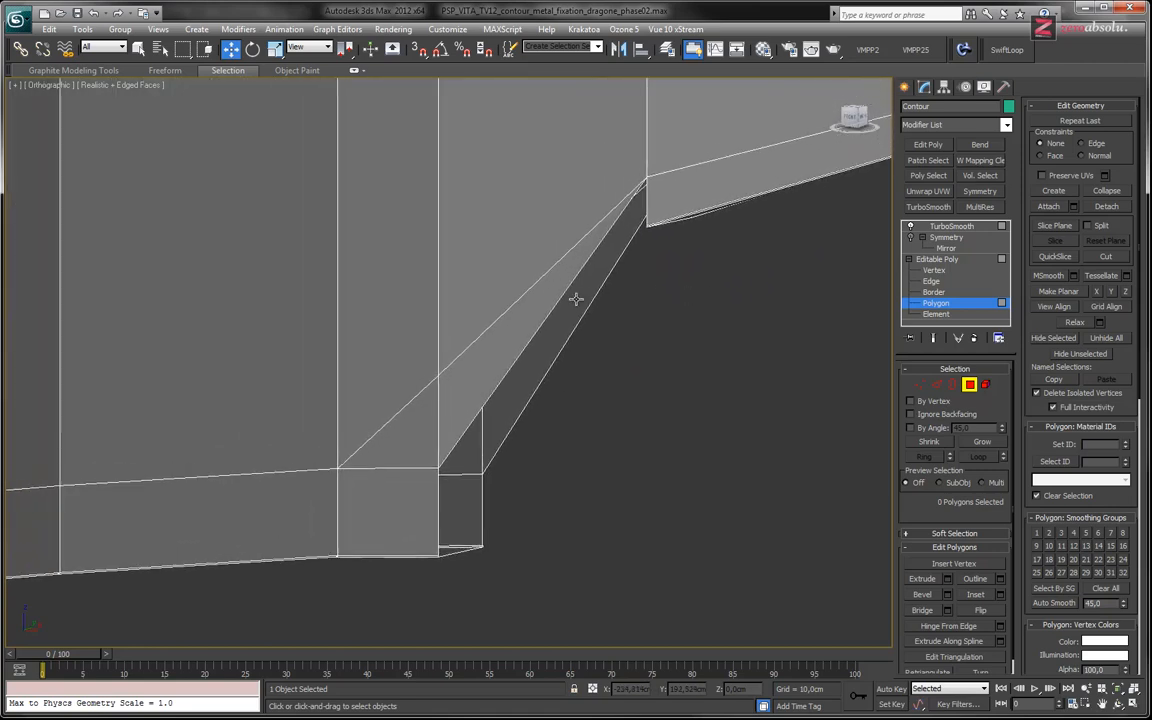
left_click(547, 308)
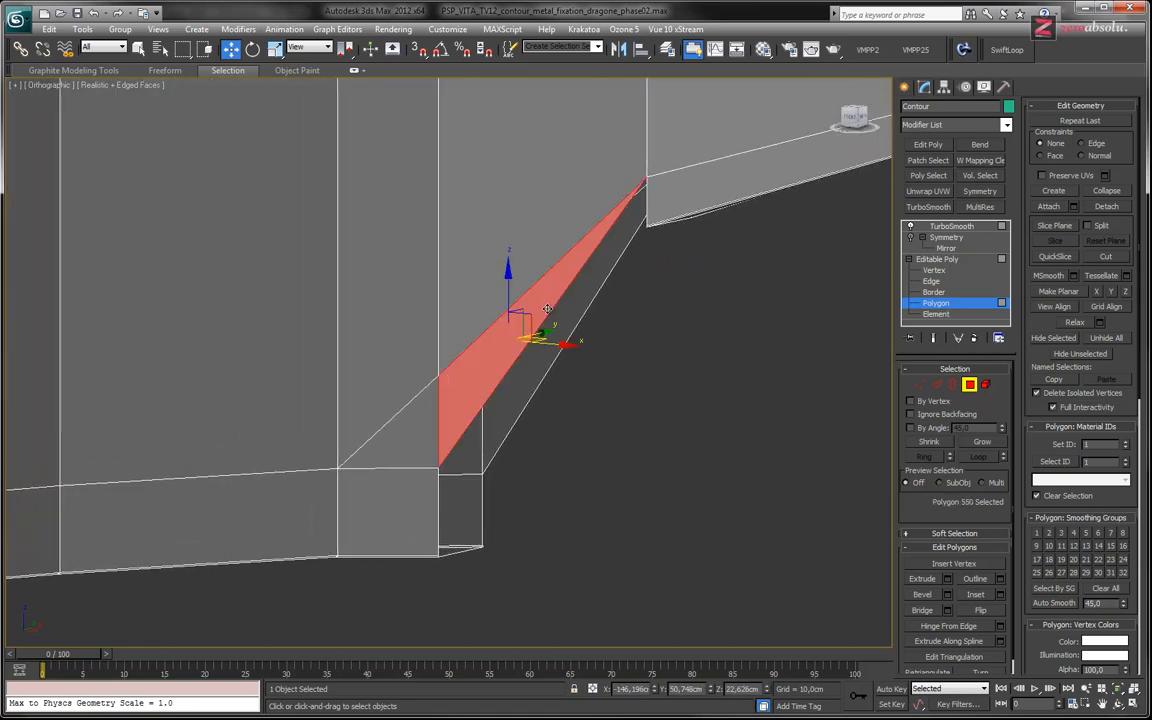
left_click(805, 352)
mouse_move(534, 333)
middle_mouse_down("alt")
mouse_move(540, 324)
mouse_move(540, 339)
middle_mouse_up("alt")
middle_click_drag(334, 128, 553, 389)
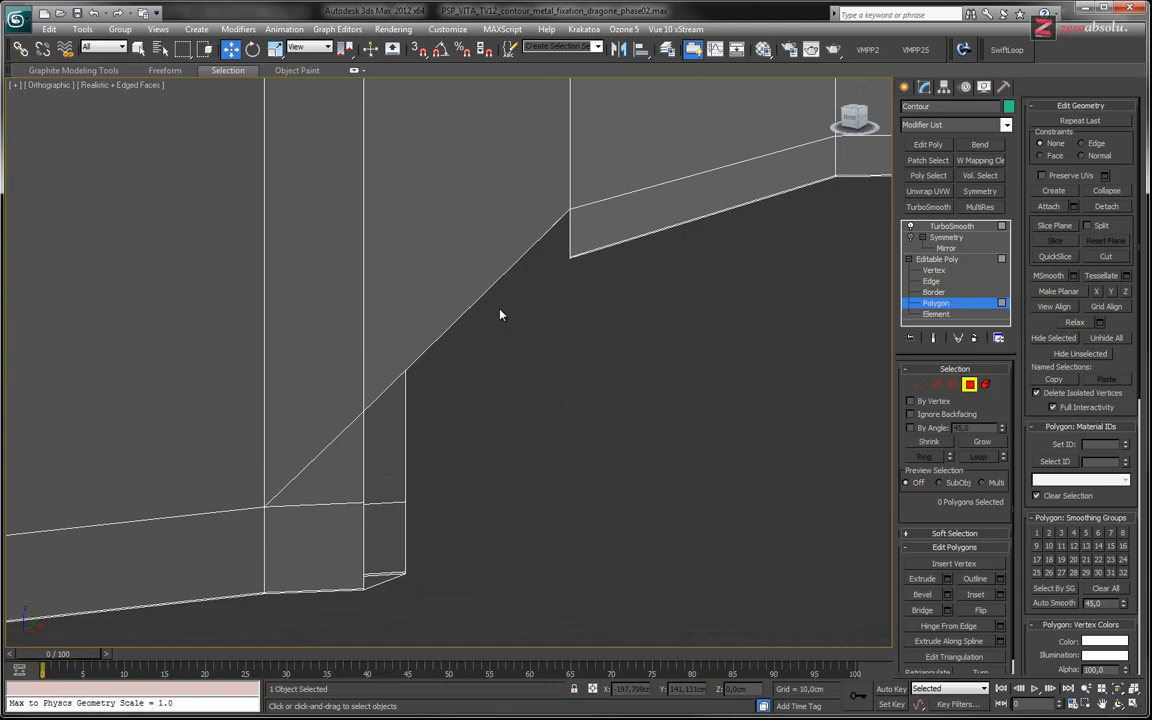
- Bridge the vertical edges at the upper and lower ends of the sloped gap on both faces
key("2")
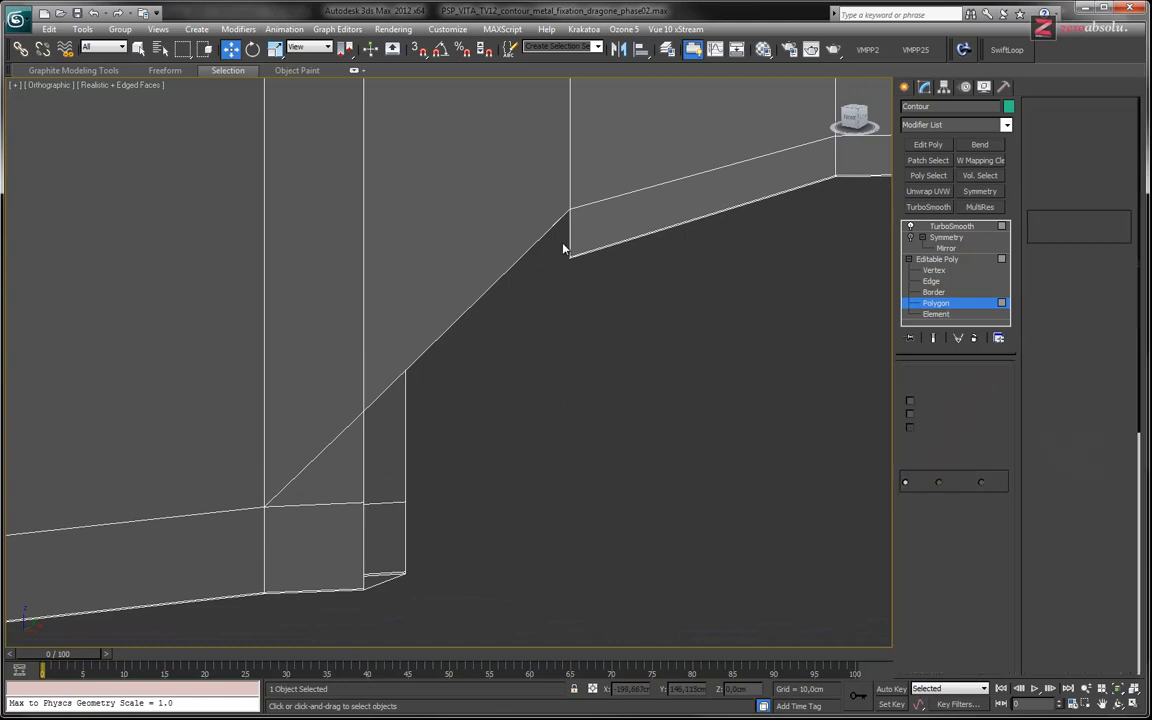
left_click(570, 240)
left_click(363, 448, "ctrl")
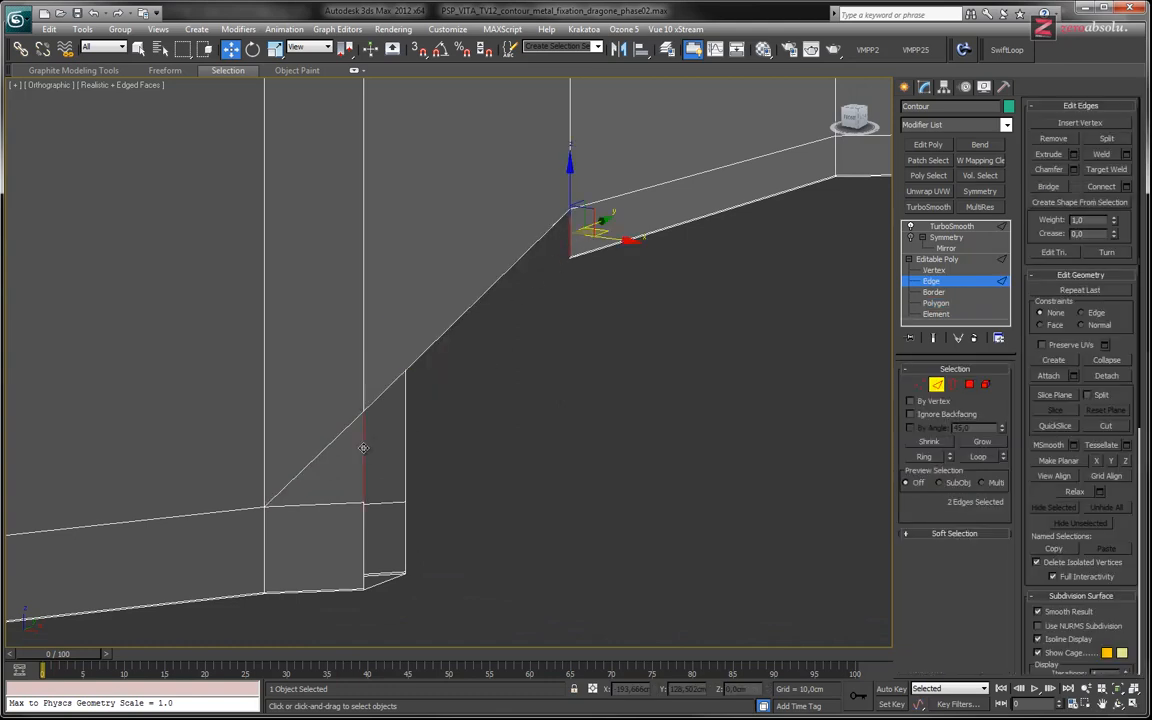
left_click(1056, 188)
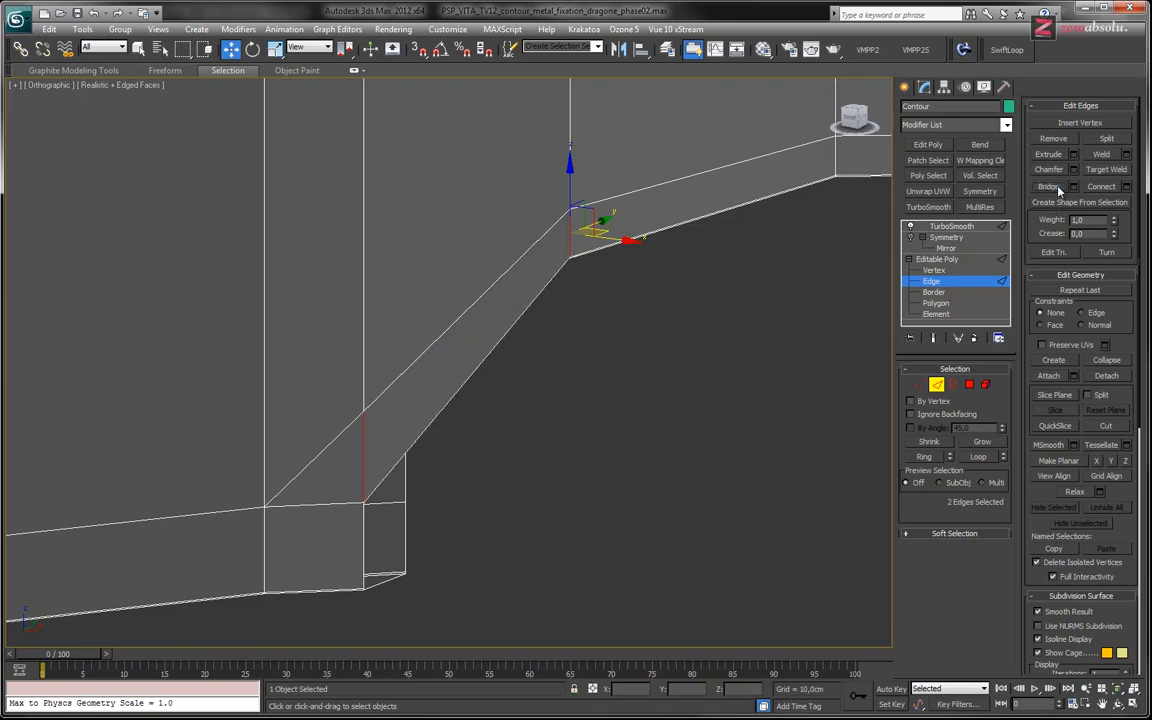
middle_click_drag(613, 348, 586, 344, "alt")
middle_click_drag(520, 348, 383, 334, "alt")
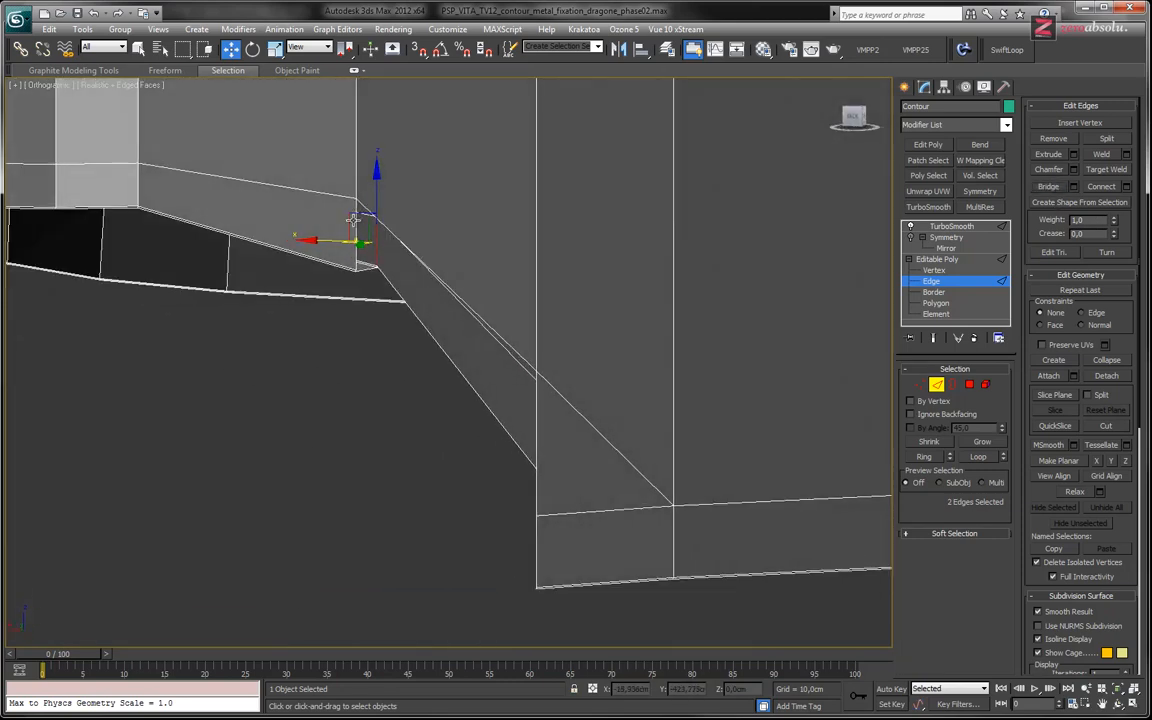
left_click(377, 261)
left_click(536, 430, "ctrl")
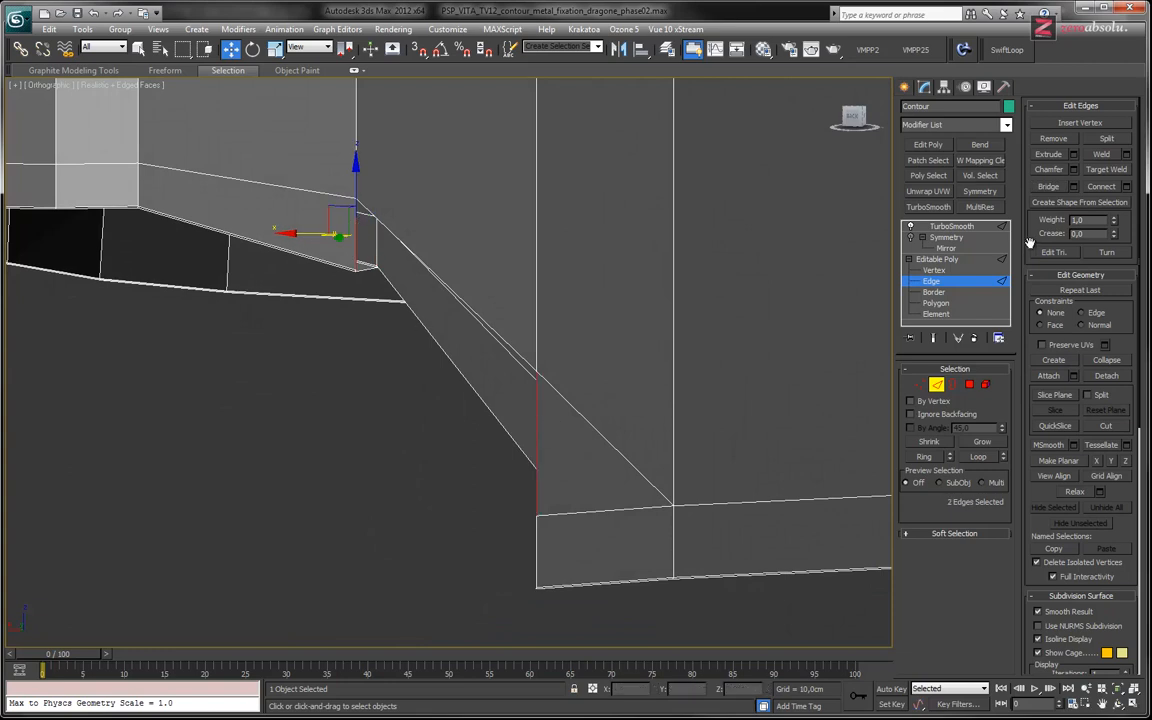
left_click(1049, 187)
- Bridge the two sloped and two vertical border edges to close the contour's thickness along the slope and lower corner
middle_click_drag(555, 332, 577, 382, "alt")
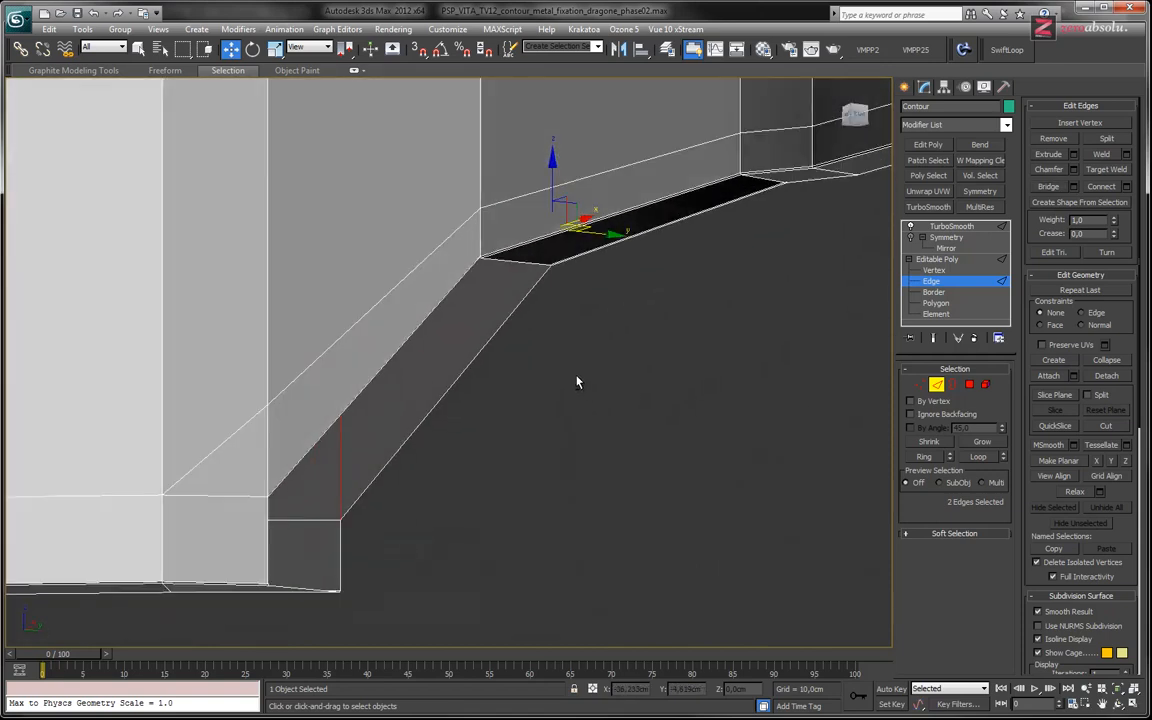
left_click(416, 329)
left_click(335, 516, "ctrl")
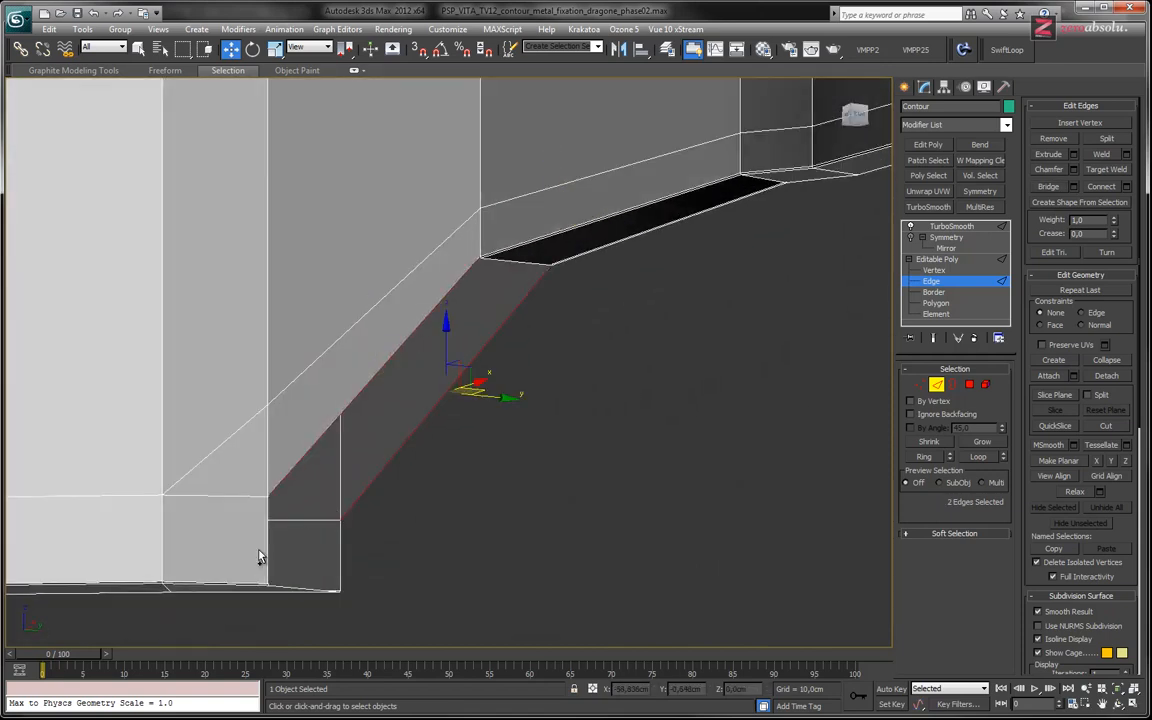
left_click(339, 557, "ctrl")
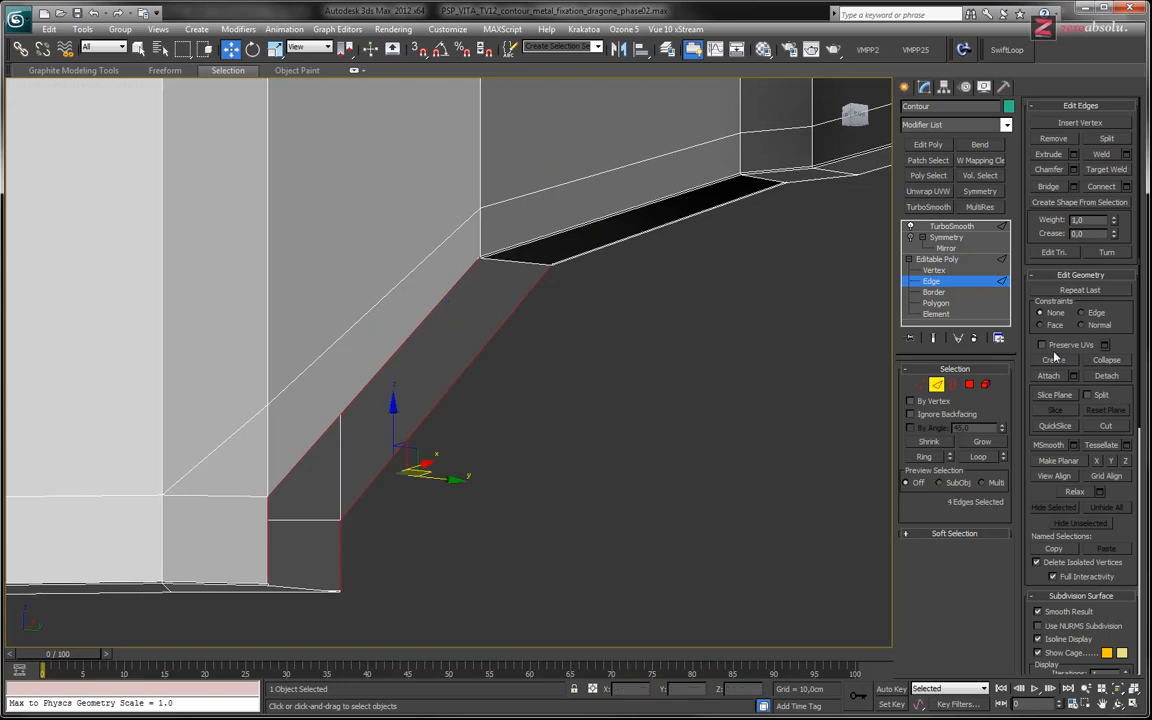
left_click(1056, 189)
- Bridge the two short edges bounding the narrow gap at the bottom of the lower corner's end face
mouse_move(413, 460)
middle_mouse_down("alt")
mouse_move(411, 404)
mouse_move(393, 386)
mouse_move(421, 406)
mouse_move(412, 436)
middle_mouse_up("alt")
middle_click_drag(383, 483, 470, 339)
scroll(423, 380, "up", 6)
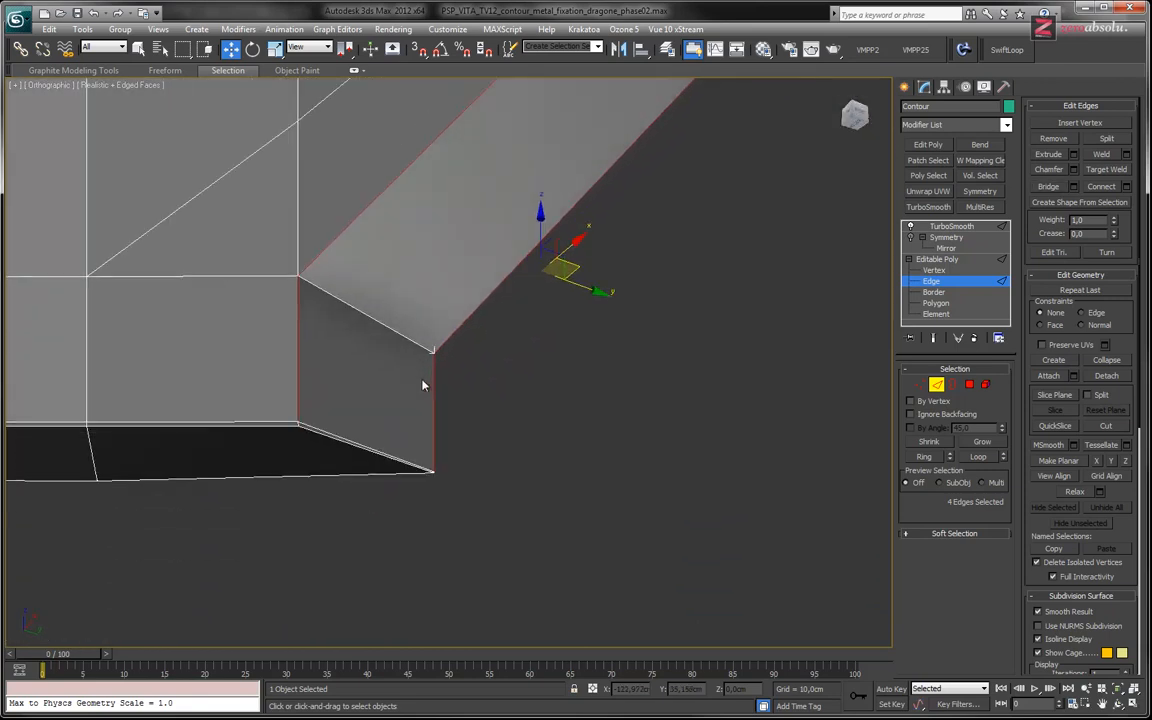
middle_click_drag(414, 390, 560, 410, "alt")
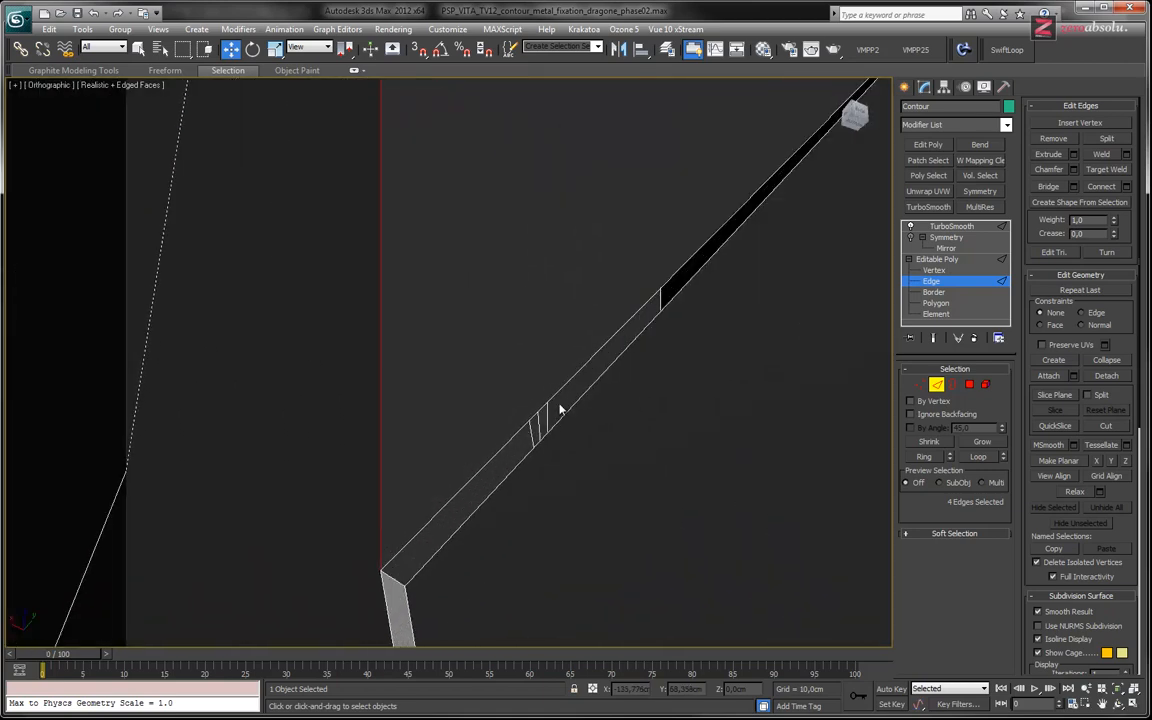
left_click(395, 568)
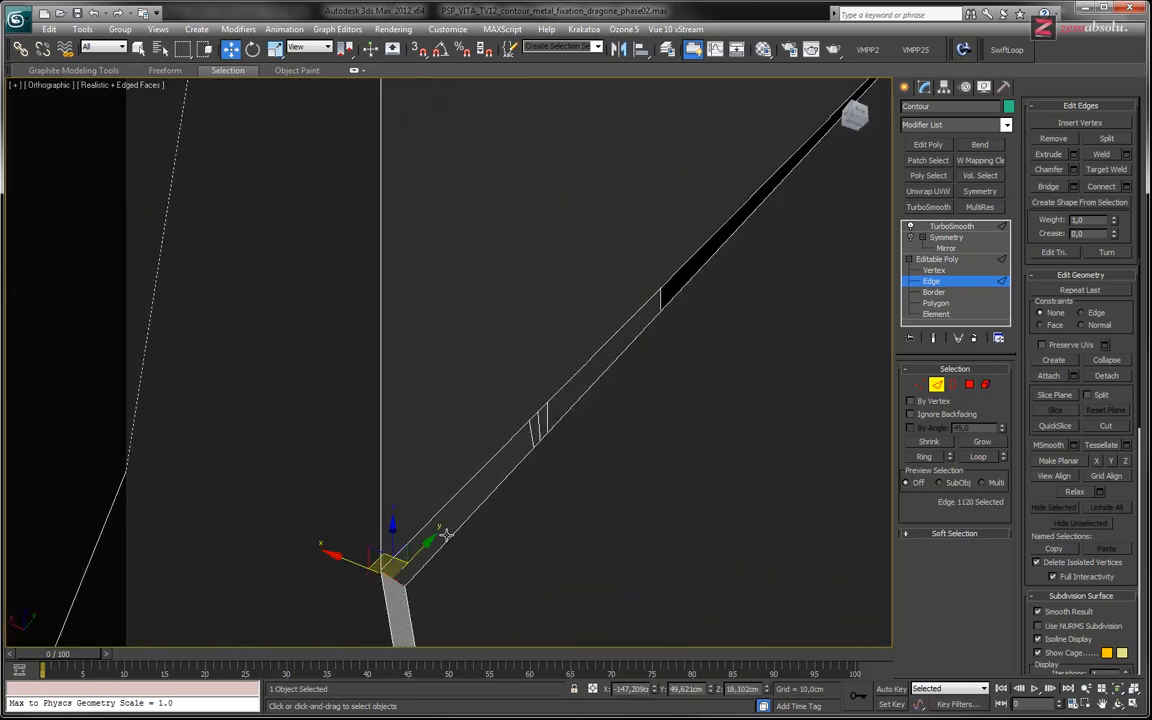
left_click(498, 449)
left_click(514, 469, "ctrl")
middle_click_drag(679, 416, 411, 549)
middle_click_drag(442, 482, 585, 430, "alt")
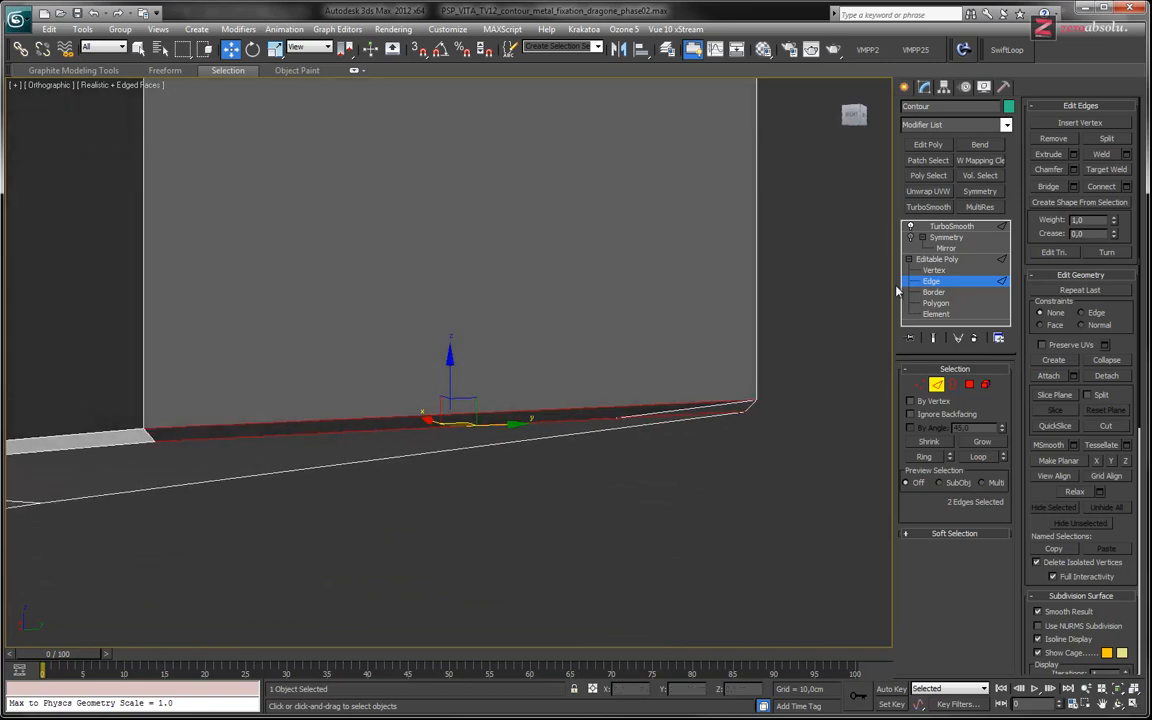
left_click(1047, 187)
- Inspect the rebuilt slope and its upper and lower corner junctions for remaining gaps
mouse_move(748, 263)
middle_mouse_down("alt")
mouse_move(527, 334)
mouse_move(503, 331)
mouse_move(514, 435)
mouse_move(530, 442)
middle_mouse_up("alt")
middle_click_drag(509, 290, 440, 440)
mouse_move(613, 214)
middle_mouse_down()
mouse_move(494, 381)
mouse_move(514, 375)
mouse_move(332, 417)
middle_mouse_up()
middle_click_drag(256, 578, 528, 334)
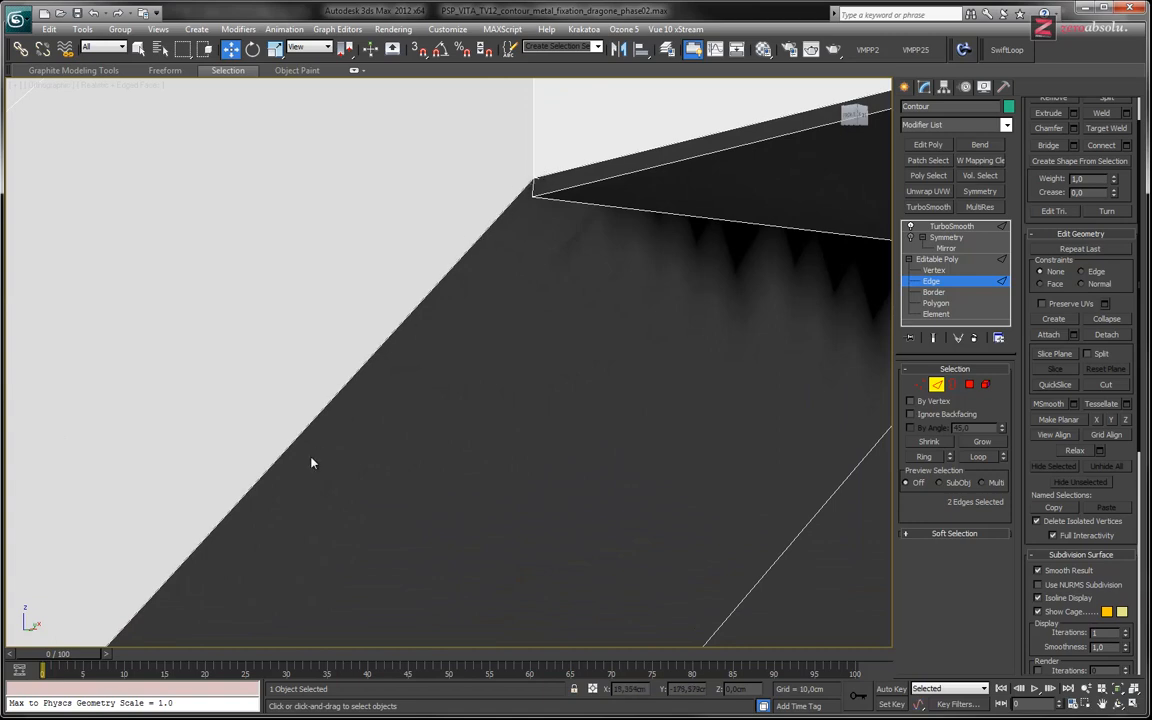
middle_click_drag(311, 463, 568, 278)
scroll(565, 286, "down", 5)
middle_click_drag(502, 396, 717, 170)
mouse_move(358, 503)
middle_mouse_down()
mouse_move(476, 338)
mouse_move(365, 442)
mouse_move(384, 301)
middle_mouse_up()
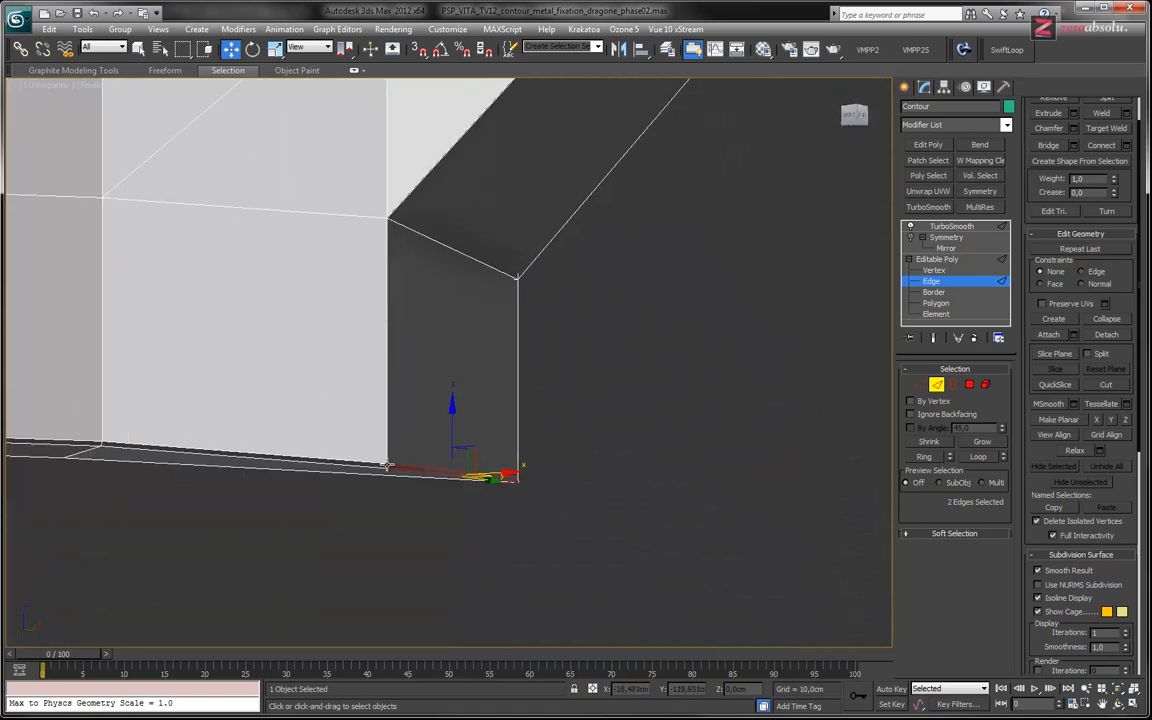
scroll(405, 520, "up", 4)
scroll(496, 342, "up", 4)
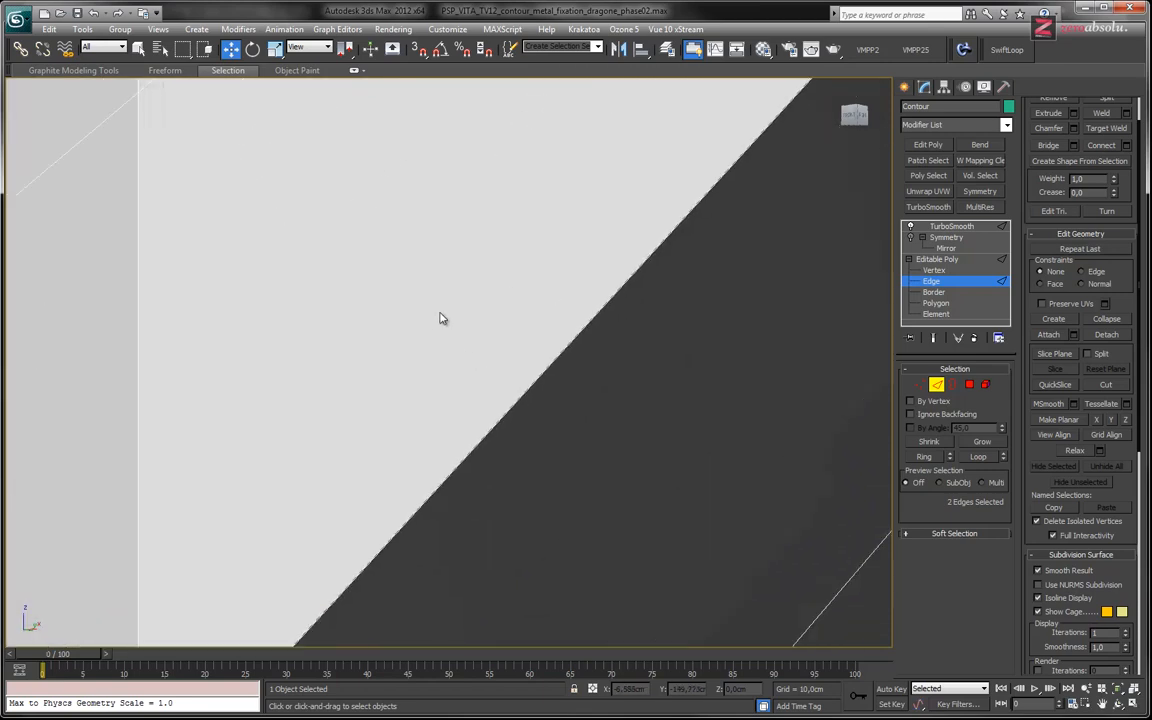
scroll(442, 318, "down", 5)
- Insert an edge loop with SwiftLoop across the contour's sloped section, between the vertical edges at the slope's two ends
middle_click_drag(442, 318, 471, 408, "alt")
middle_click_drag(479, 162, 479, 448, "alt")
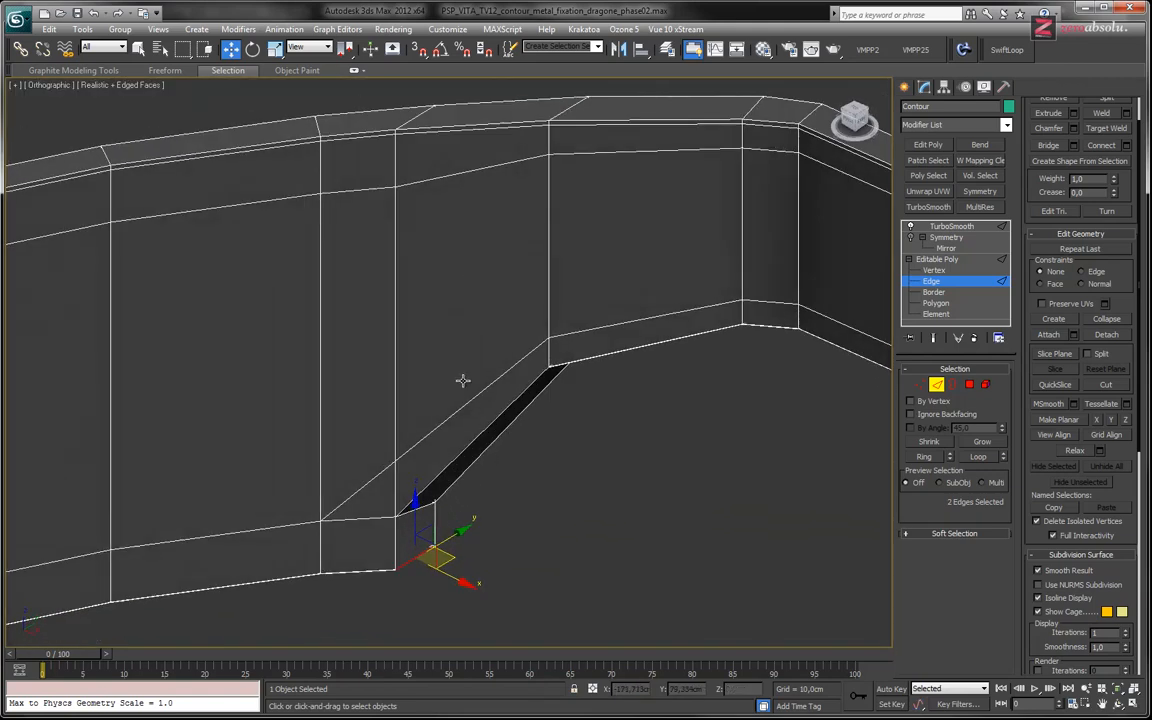
left_click(1008, 49)
left_click(502, 152)
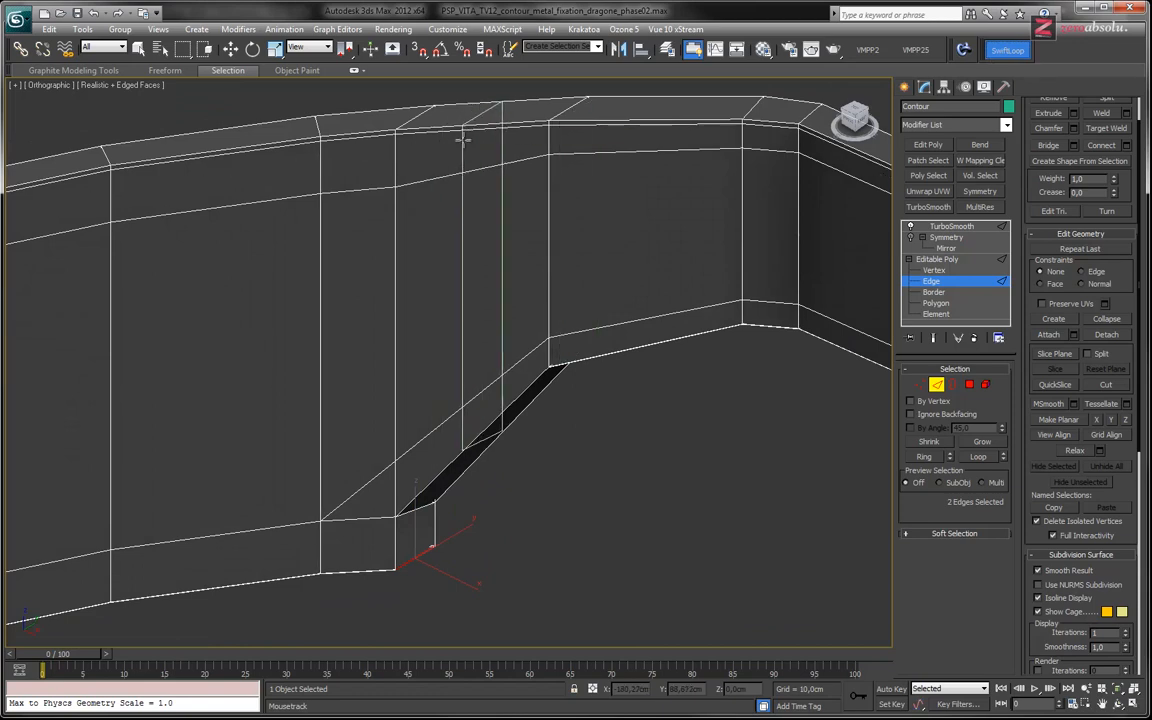
left_click(468, 130)
key("w")
- Remove the upper part of the inserted loop, keeping only its segments across the narrow band along the slope
middle_click_drag(469, 194, 473, 311, "alt")
key("F3")
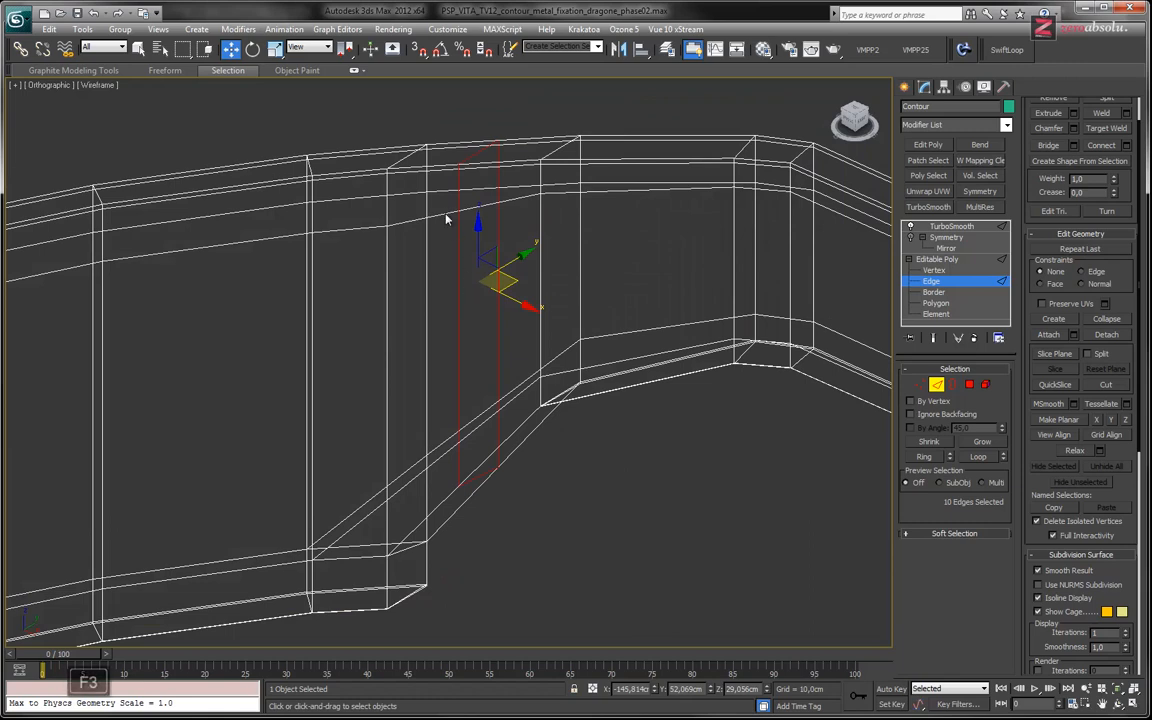
left_click(139, 49)
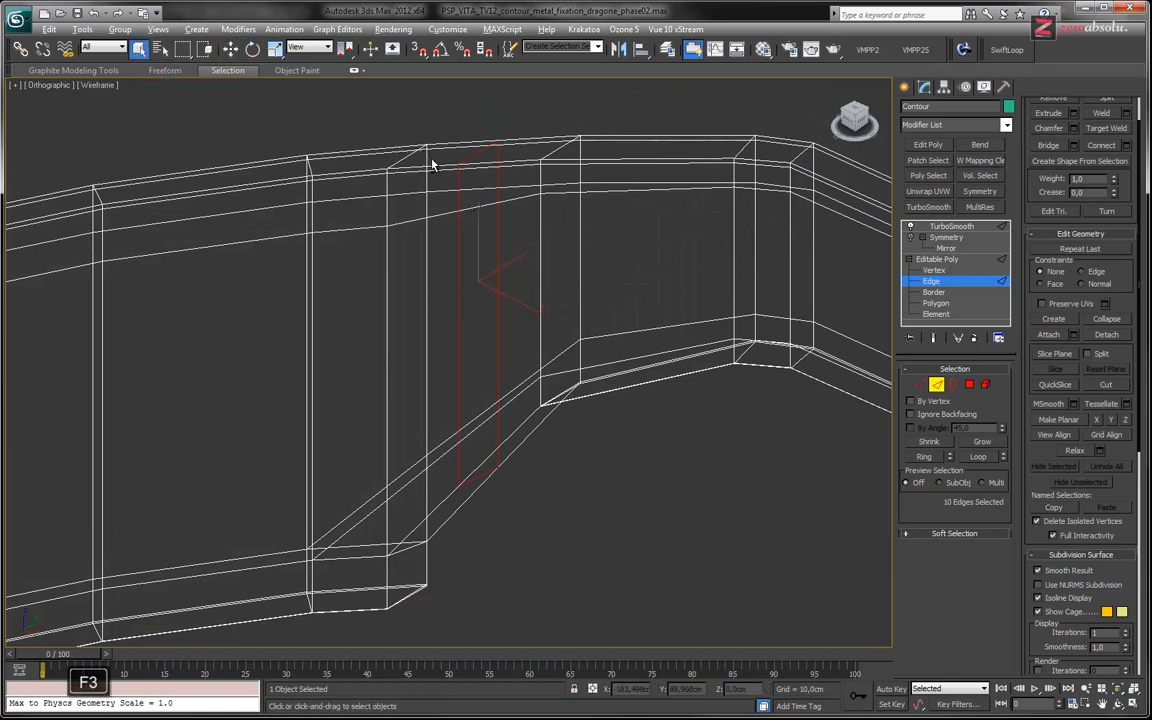
left_click_drag(419, 144, 405, 156)
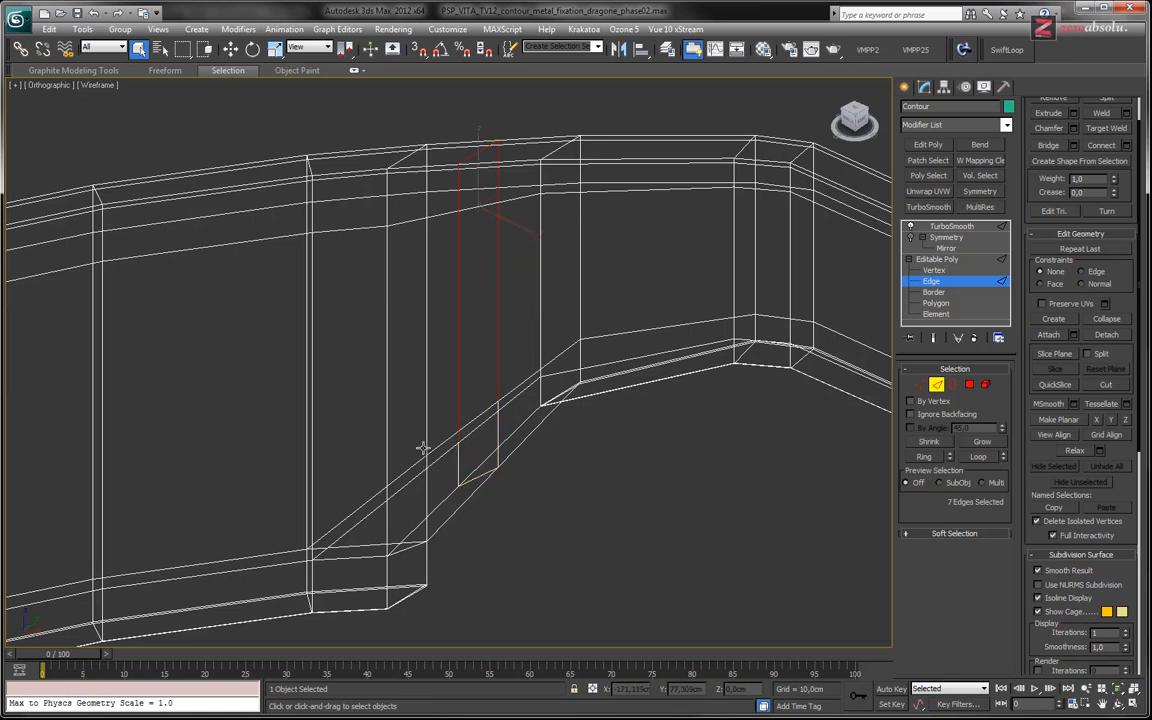
middle_click_drag(419, 453, 460, 462)
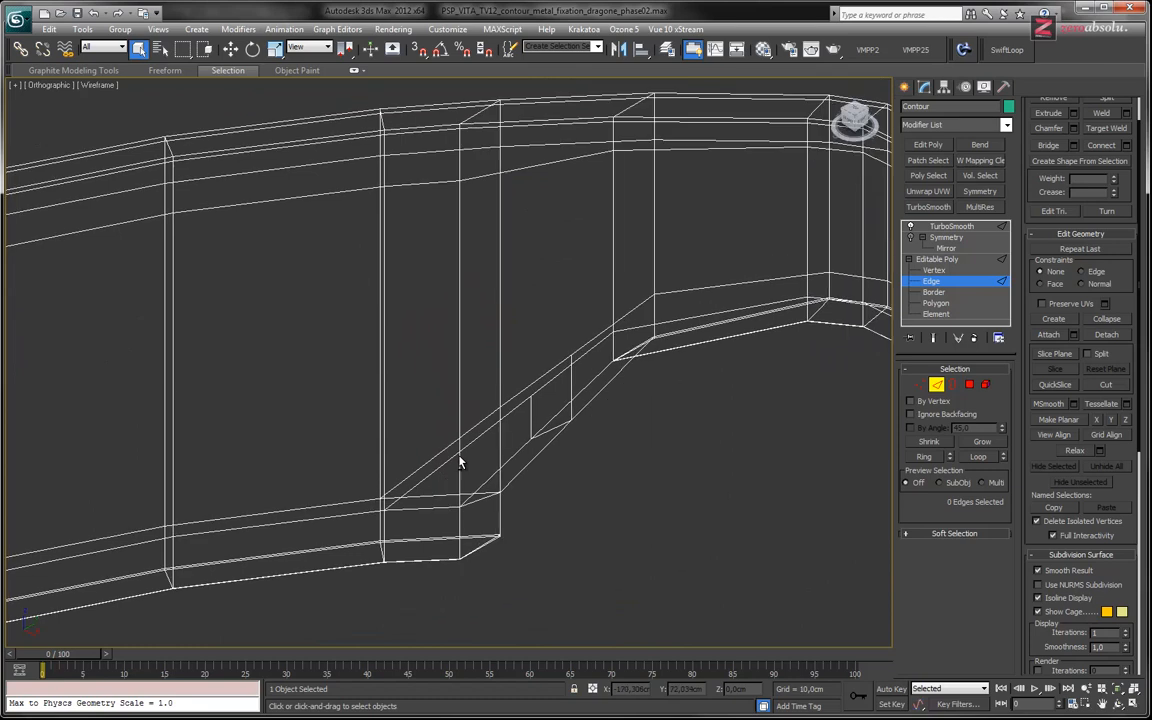
key("F3")
- Target-weld the remaining segment's upper vertices to the adjacent vertical edge's vertices on the slope's inner edge, on both faces
middle_click_drag(545, 492, 545, 455, "alt")
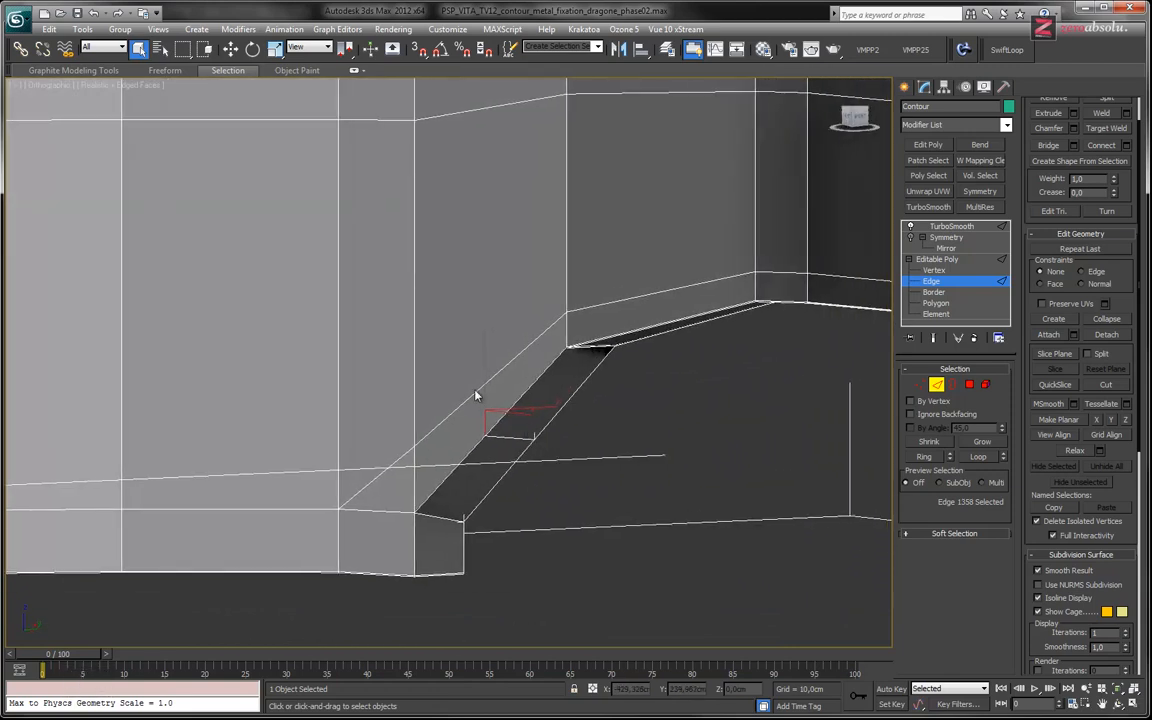
middle_click_drag(499, 412, 541, 421)
left_click(568, 410)
middle_click_drag(735, 389, 750, 361, "alt")
mouse_move(750, 361)
middle_mouse_down()
mouse_move(436, 398)
mouse_move(460, 391)
mouse_move(437, 387)
middle_mouse_up()
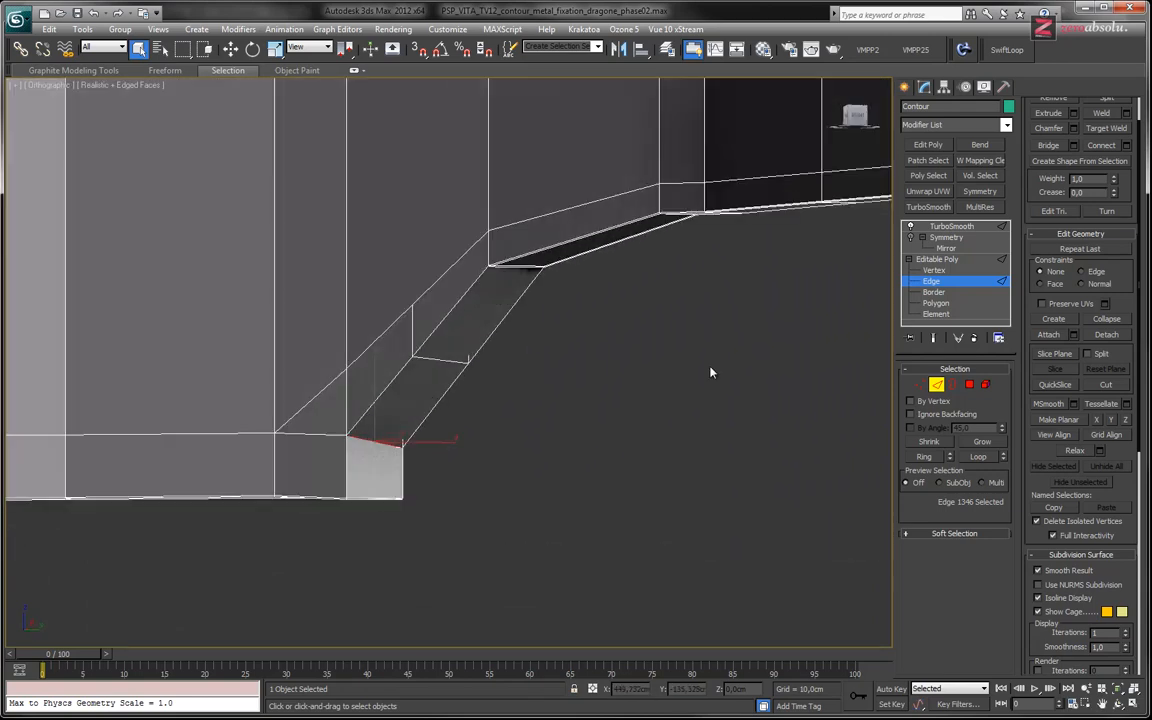
left_click(933, 270)
left_click(968, 594)
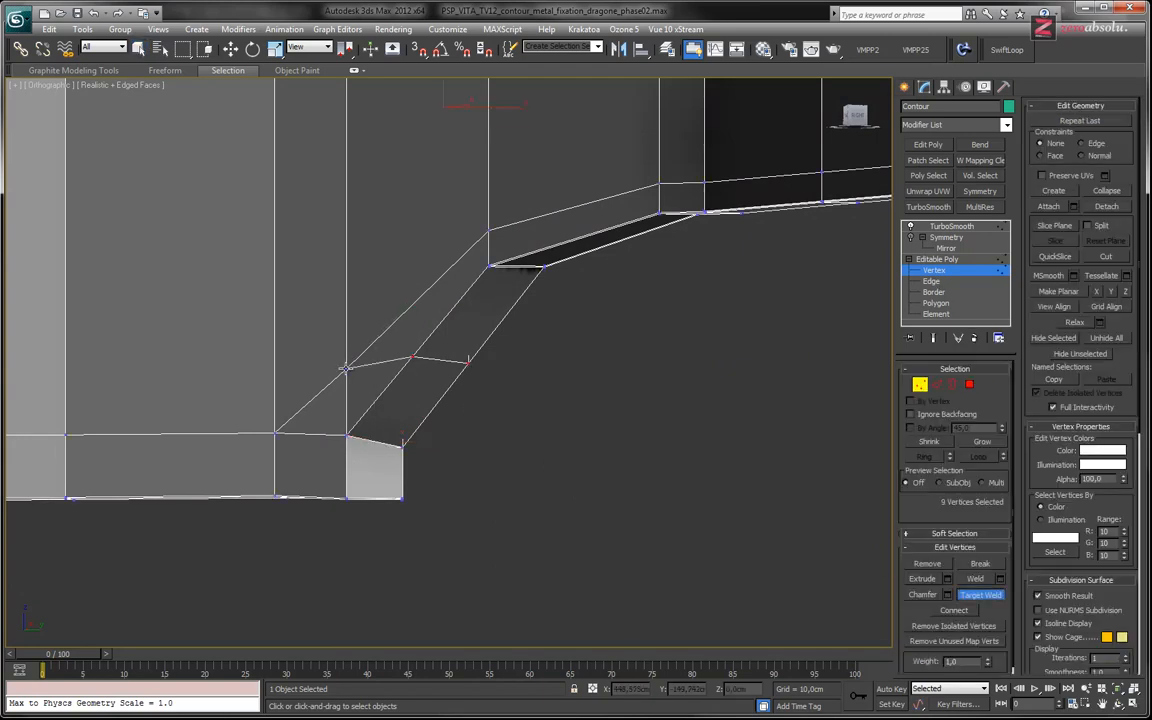
middle_click_drag(560, 312, 437, 332, "alt")
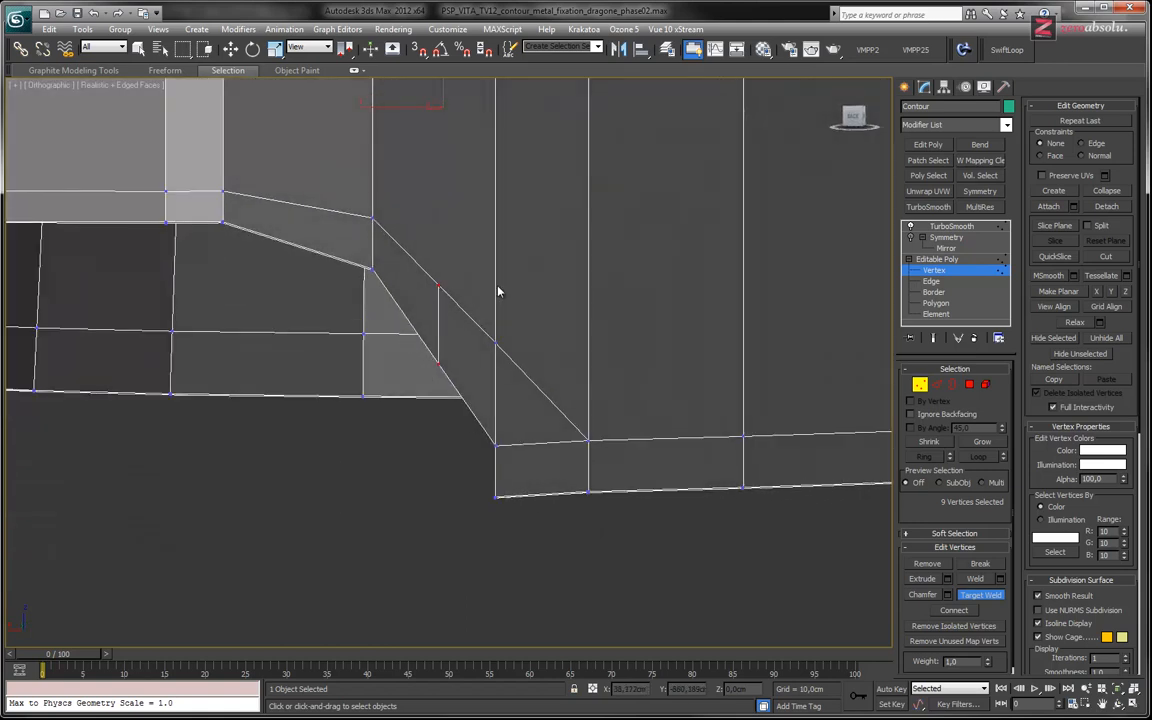
middle_click_drag(521, 356, 502, 394, "alt")
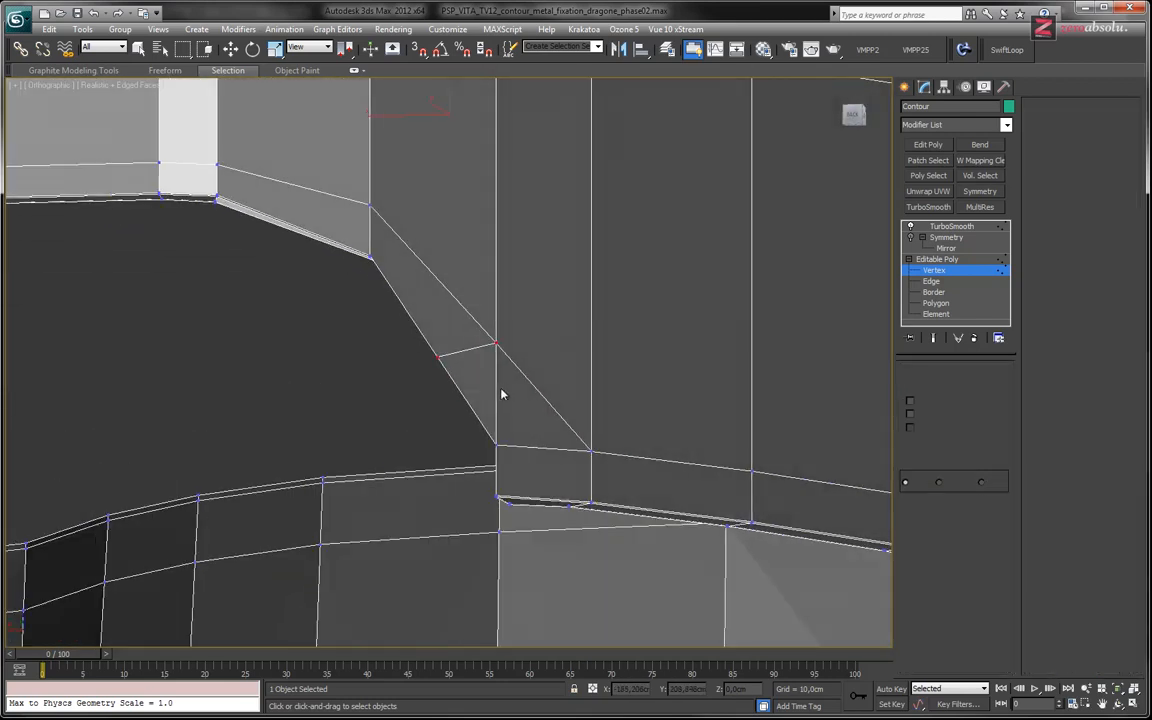
key("2")
middle_click_drag(590, 379, 455, 405, "alt")
middle_click_drag(503, 363, 578, 365, "alt")
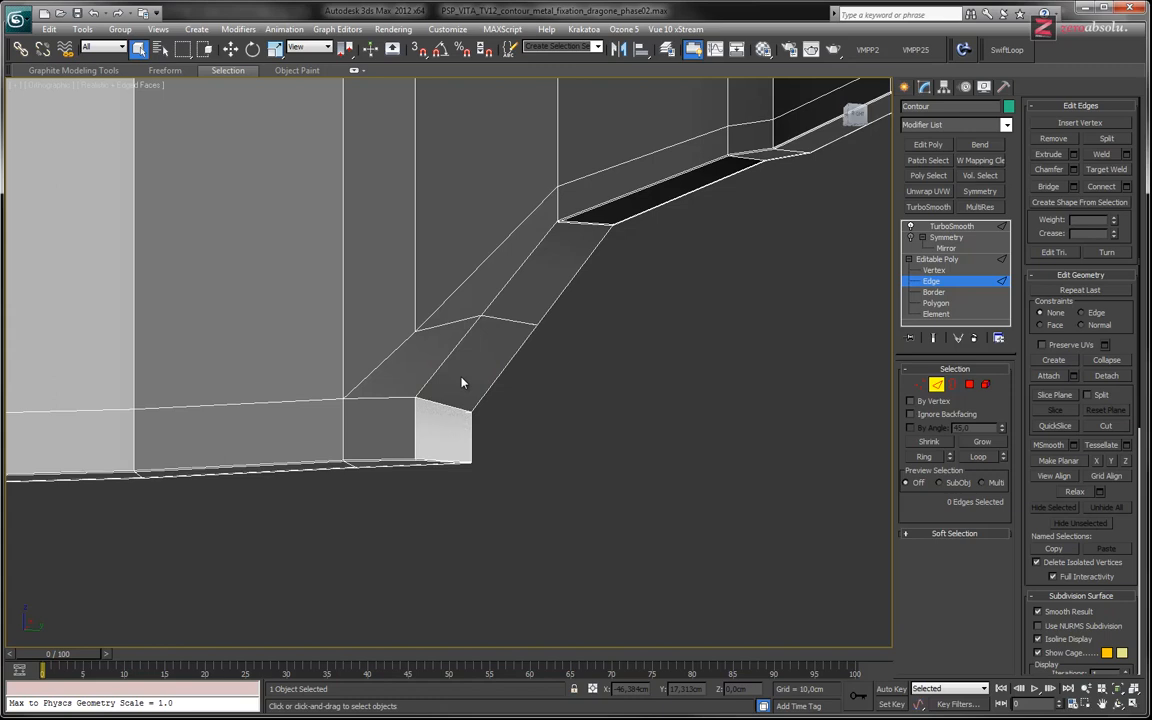
middle_click_drag(590, 367, 597, 406, "alt")
scroll(637, 381, "up", 1)
scroll(638, 376, "down", 1)
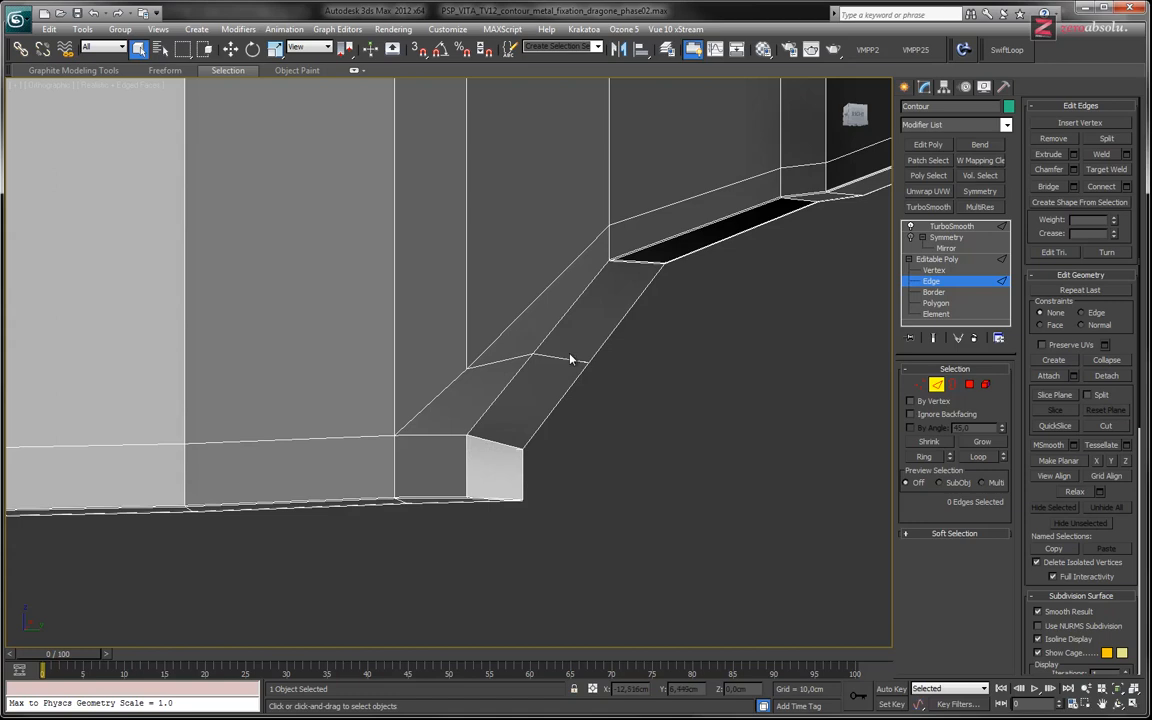
- In the Back view, raise the lower corner's four bottom vertices about 0.11 cm to line up with the contour's bottom edge
left_click(45, 87)
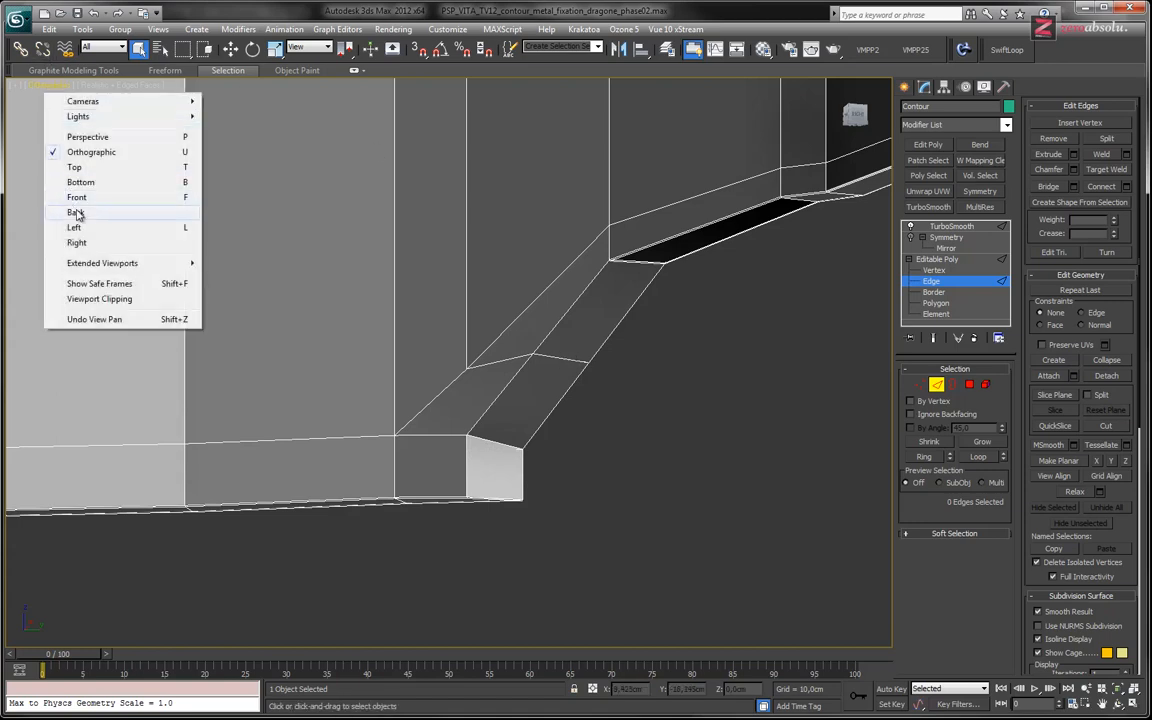
left_click(78, 214)
middle_click_drag(566, 329, 286, 367)
scroll(489, 343, "up", 10)
middle_click_drag(549, 311, 446, 343)
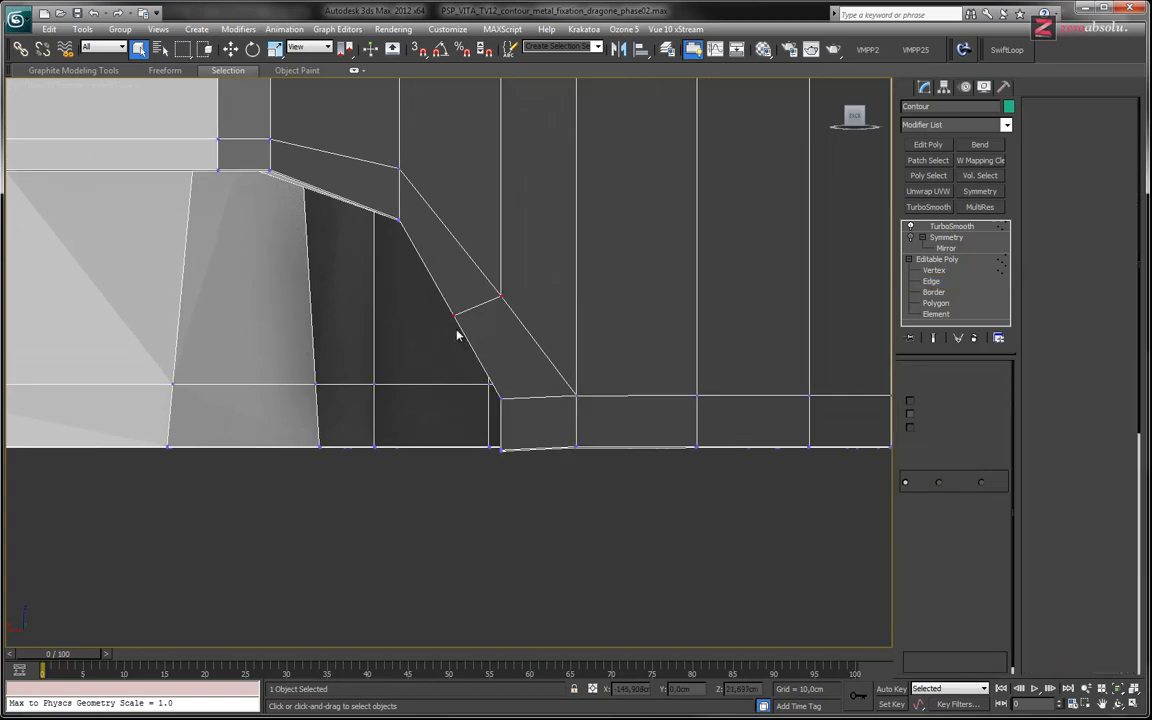
key("1")
scroll(507, 460, "up", 6)
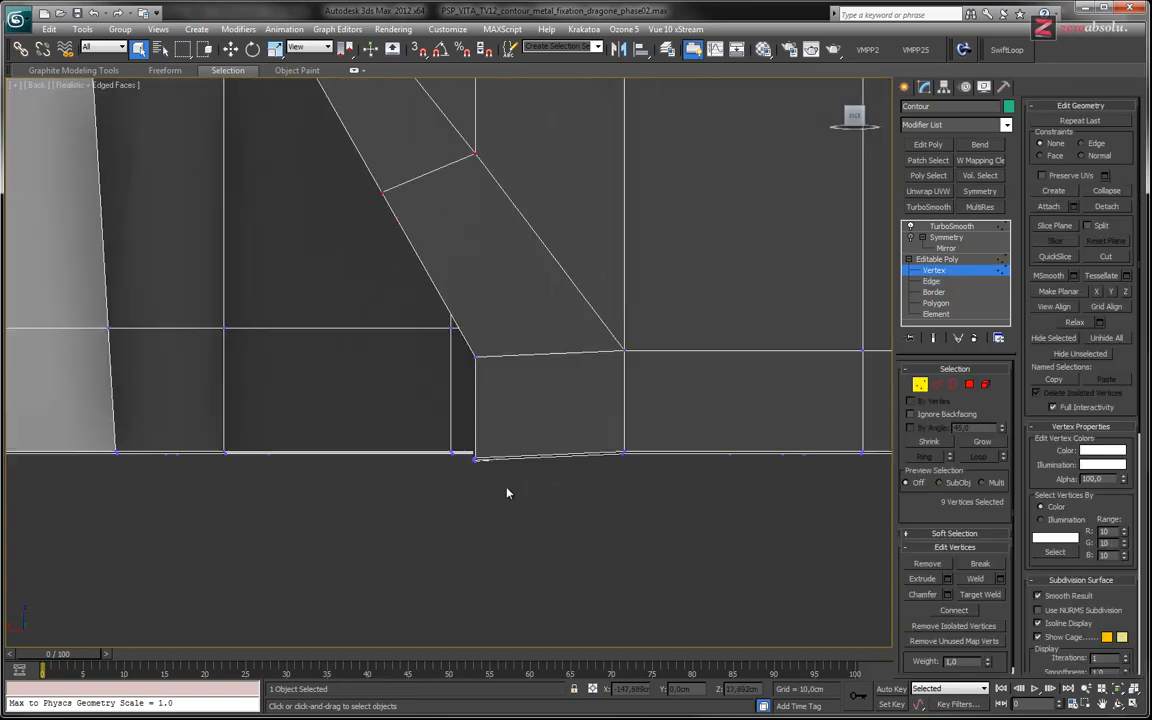
left_click_drag(488, 476, 455, 447)
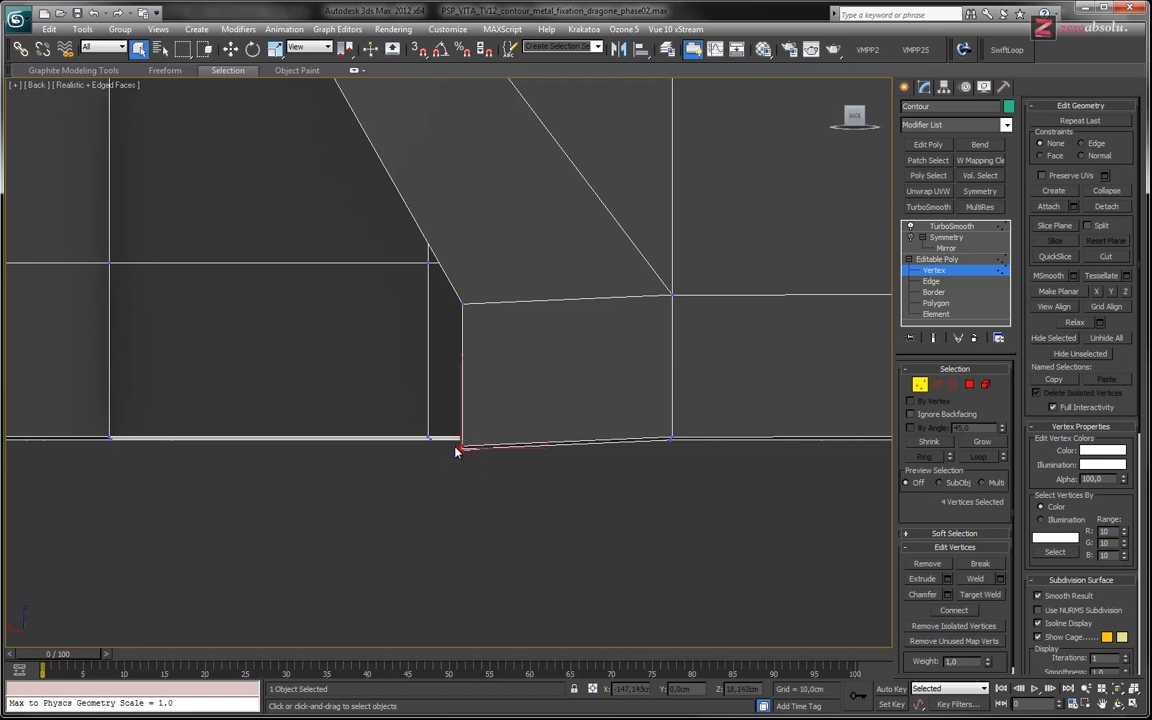
middle_click_drag(480, 465, 509, 463, "alt")
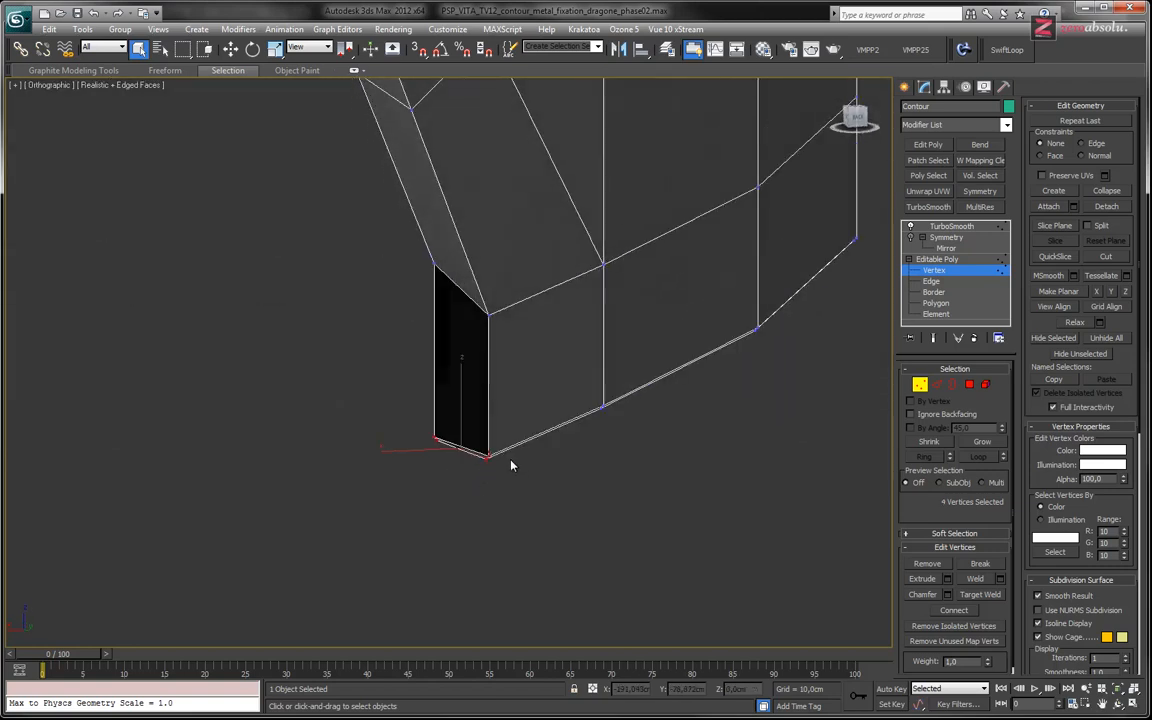
key("shift+z")
key("w")
left_click_drag(460, 401, 461, 393)
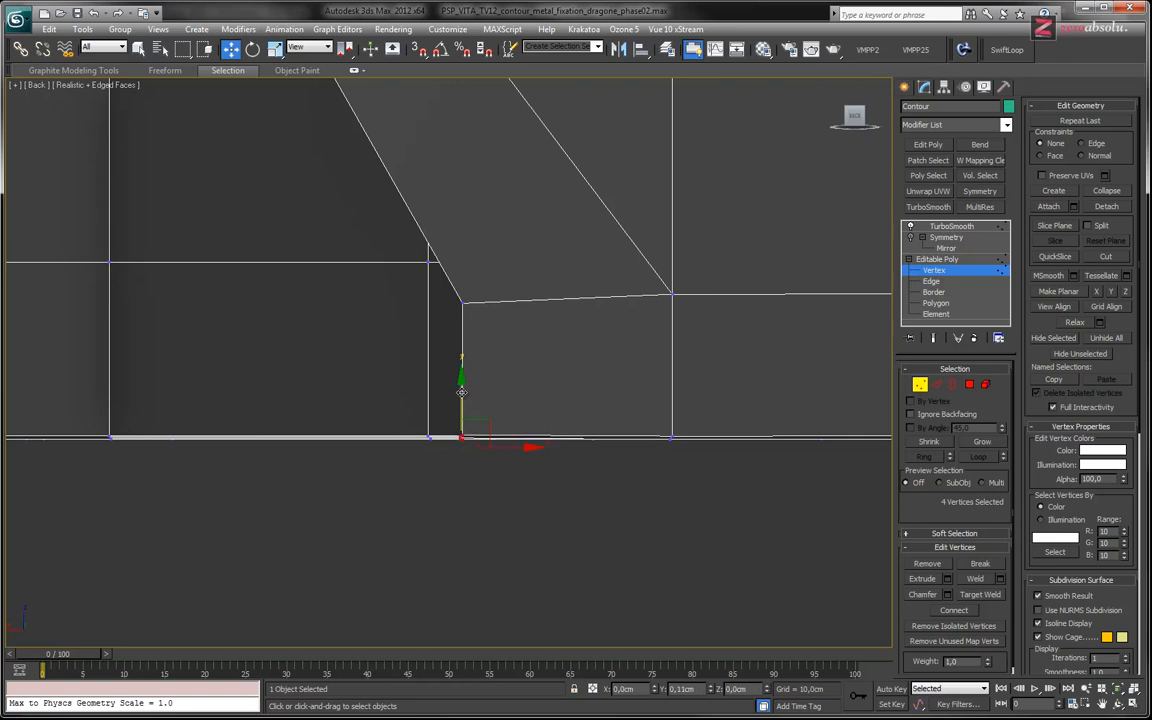
- Move the two mid-slope vertices on the slope's outer edge slightly toward the vertical edge in the Back view
middle_click_drag(460, 393, 492, 393)
middle_click_drag(397, 214, 443, 360)
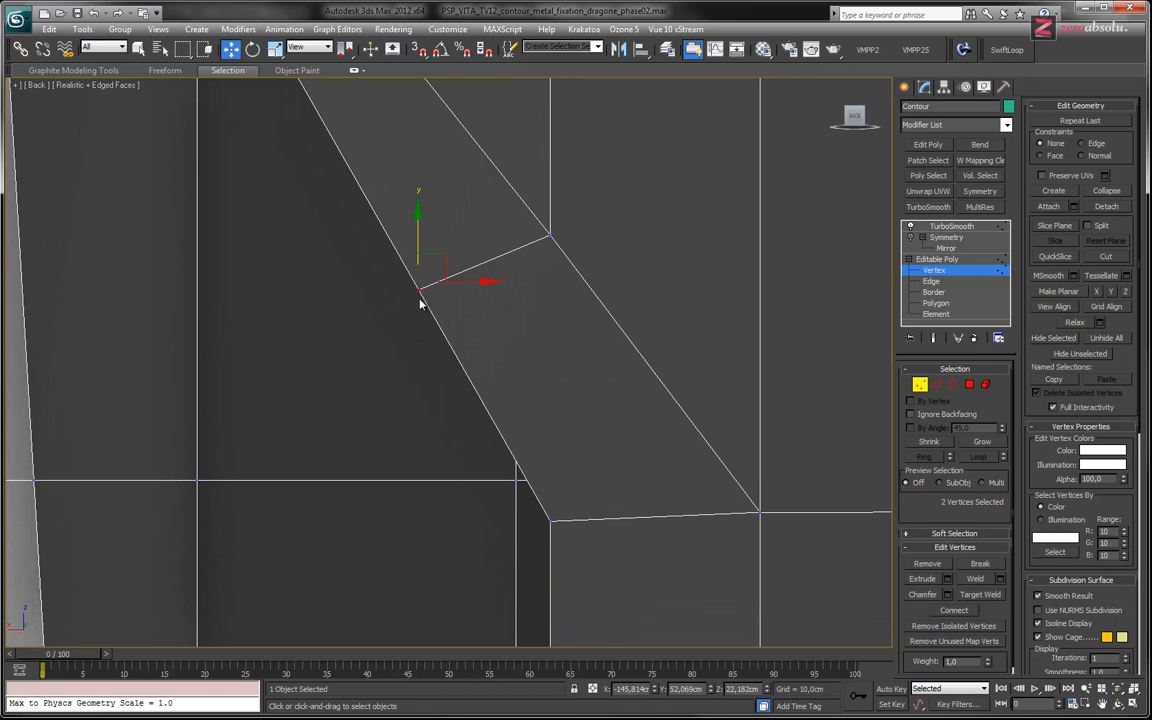
key("F3")
key("F3")
left_click_drag(442, 249, 484, 258)
middle_click_drag(465, 364, 490, 510)
scroll(520, 422, "down", 3)
middle_click_drag(506, 257, 503, 296)
middle_click_drag(477, 527, 528, 421)
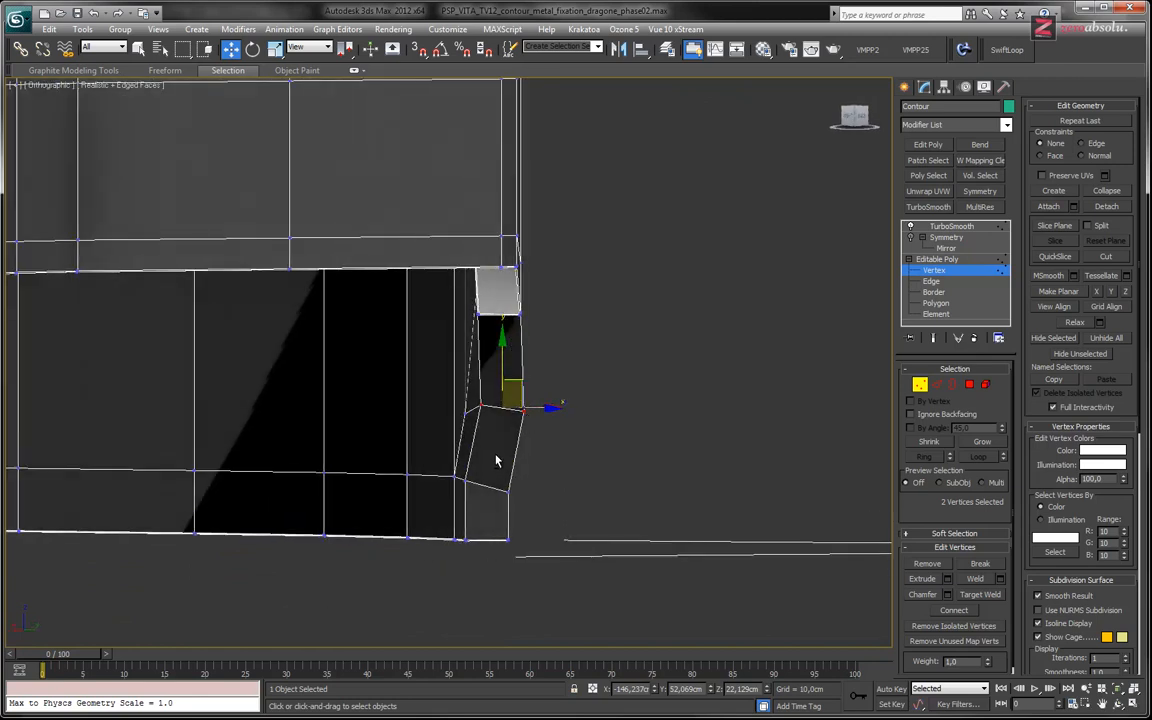
- Lower the vertex beside the lower corner at the foot of the slope to a Z height of about 19.65 cm
middle_click_drag(496, 463, 512, 460, "alt")
left_click(422, 480)
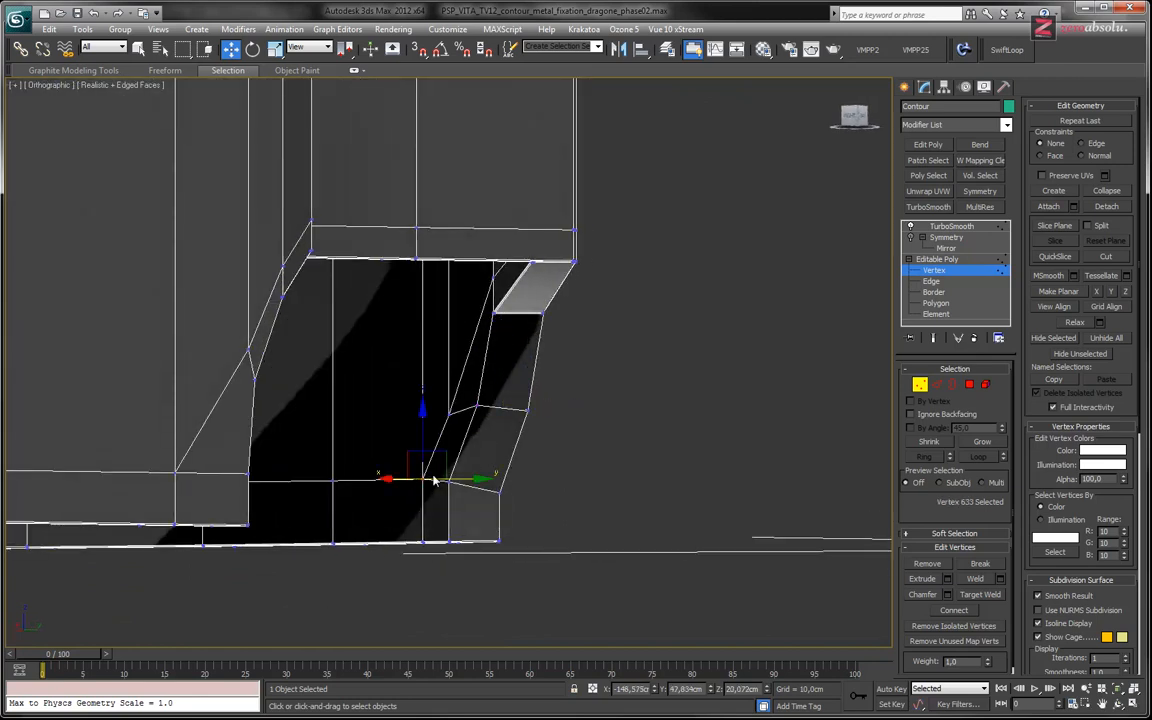
left_click(448, 482, "ctrl")
left_click(447, 483)
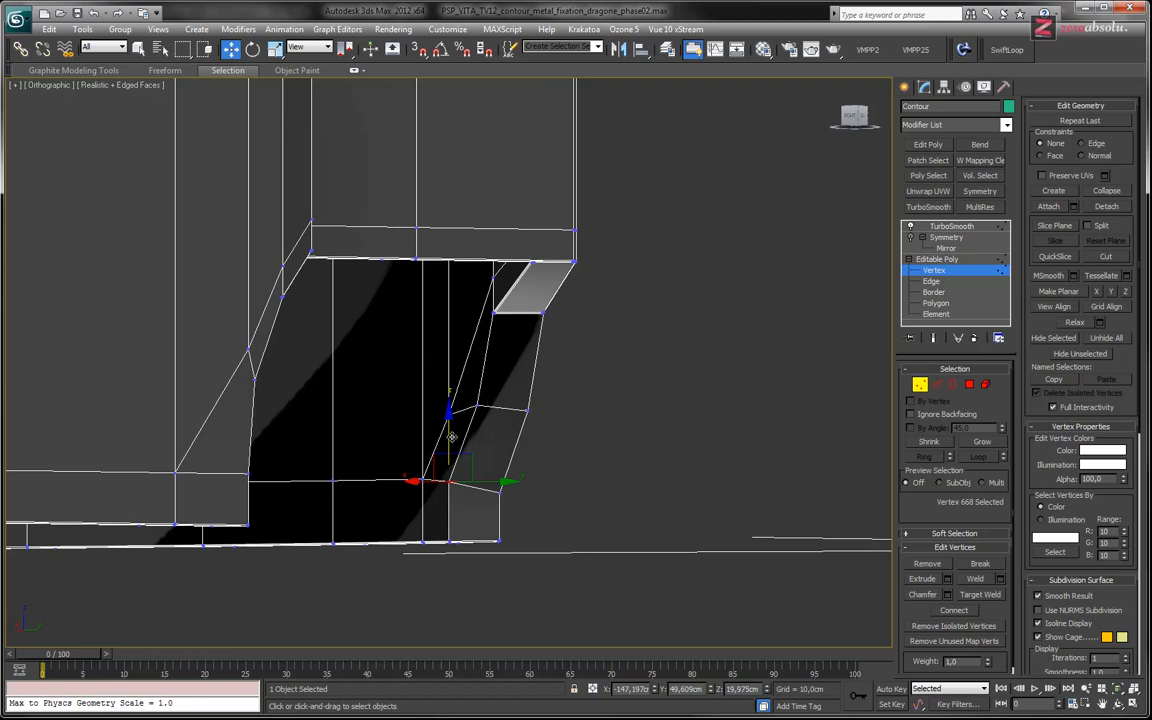
left_click_drag(447, 446, 422, 441)
left_click(423, 481)
- Examine the closely spaced vertices at the slope's upper junction and trace the thickness strip down to the lower corner
middle_click_drag(467, 508, 399, 522, "alt")
middle_click_drag(343, 487, 541, 382)
scroll(480, 461, "down", 3)
scroll(482, 453, "up", 5)
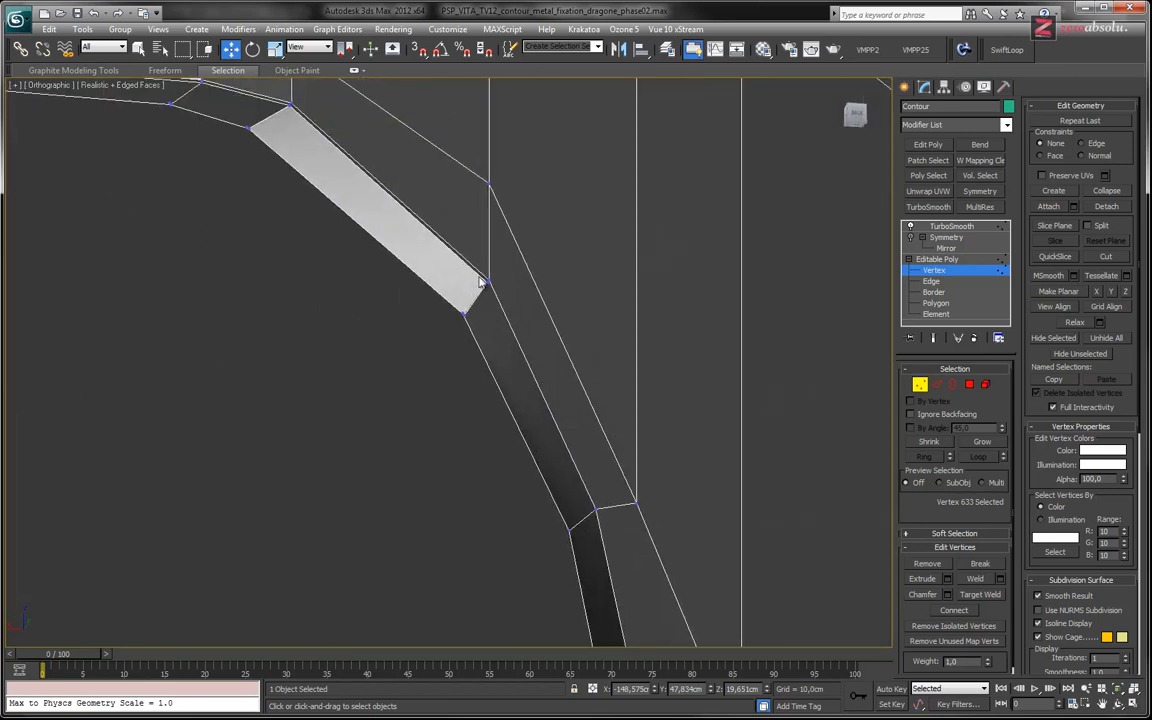
scroll(480, 281, "up", 4)
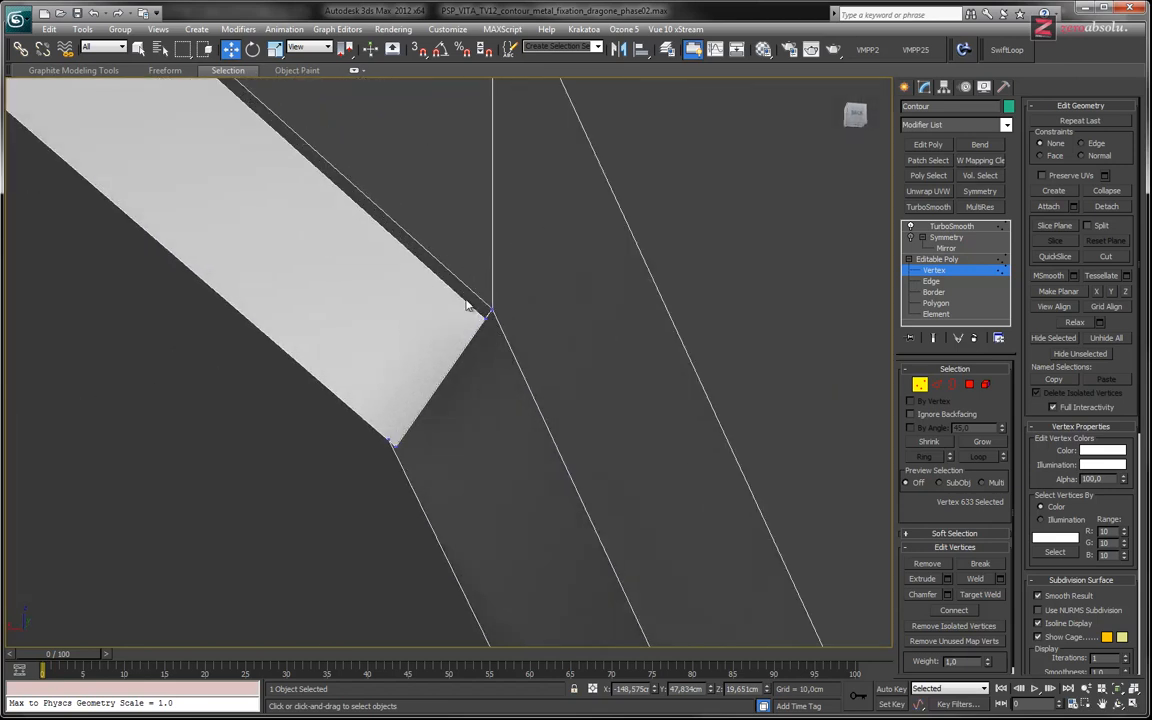
middle_click_drag(505, 383, 406, 218)
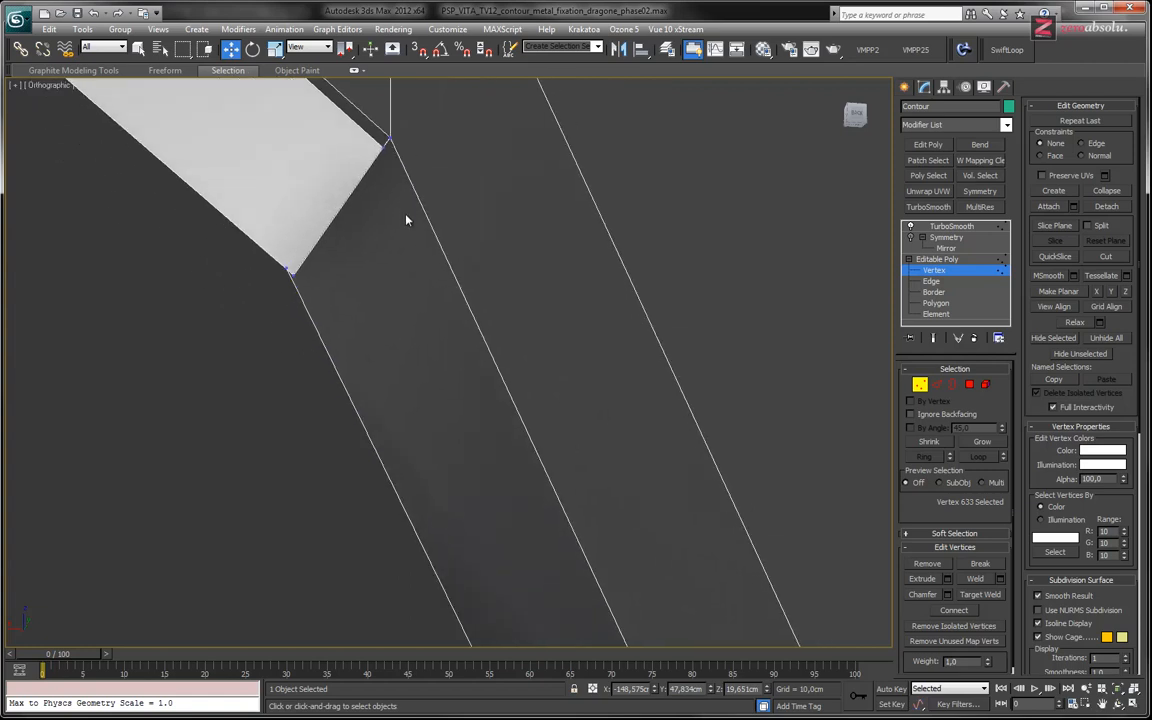
left_click(384, 146)
middle_click_drag(548, 445, 490, 318)
mouse_move(526, 517)
middle_mouse_down()
mouse_move(518, 424)
mouse_move(480, 330)
middle_mouse_up()
middle_click_drag(553, 484, 532, 299)
middle_click_drag(565, 470, 535, 299)
middle_click_drag(597, 455, 548, 270)
middle_click_drag(560, 505, 517, 314)
middle_click_drag(523, 458, 535, 296)
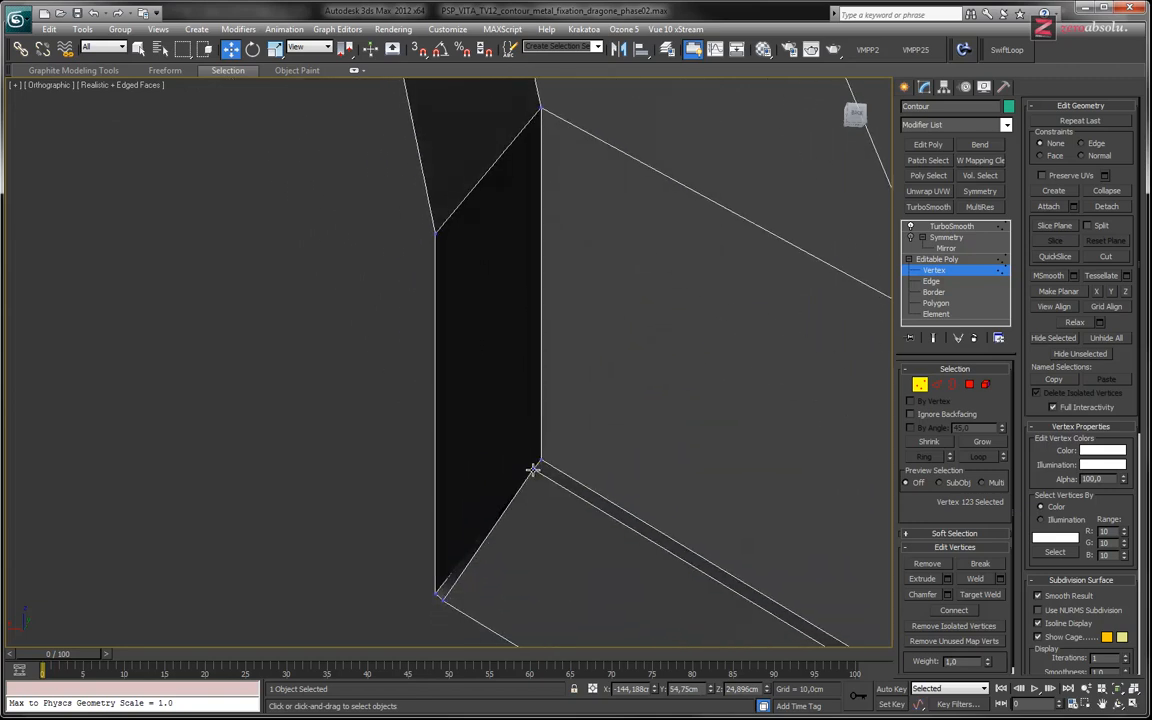
middle_click_drag(548, 202, 608, 550)
middle_click_drag(501, 120, 590, 520)
middle_click_drag(530, 200, 597, 545)
middle_click_drag(512, 257, 620, 441)
middle_click_drag(497, 305, 496, 193)
middle_click_drag(560, 500, 449, 92)
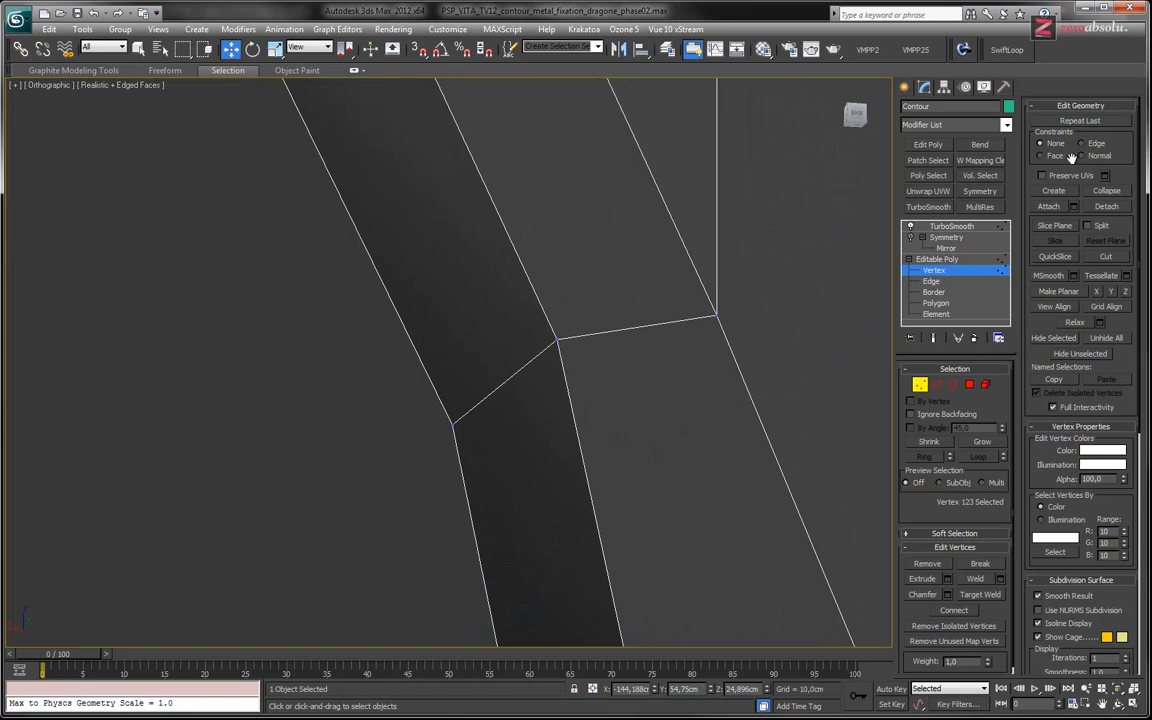
- Insert a vertex near the face-side end of the crosswise edges at mid-slope and at the top of the lower corner
left_click(958, 283)
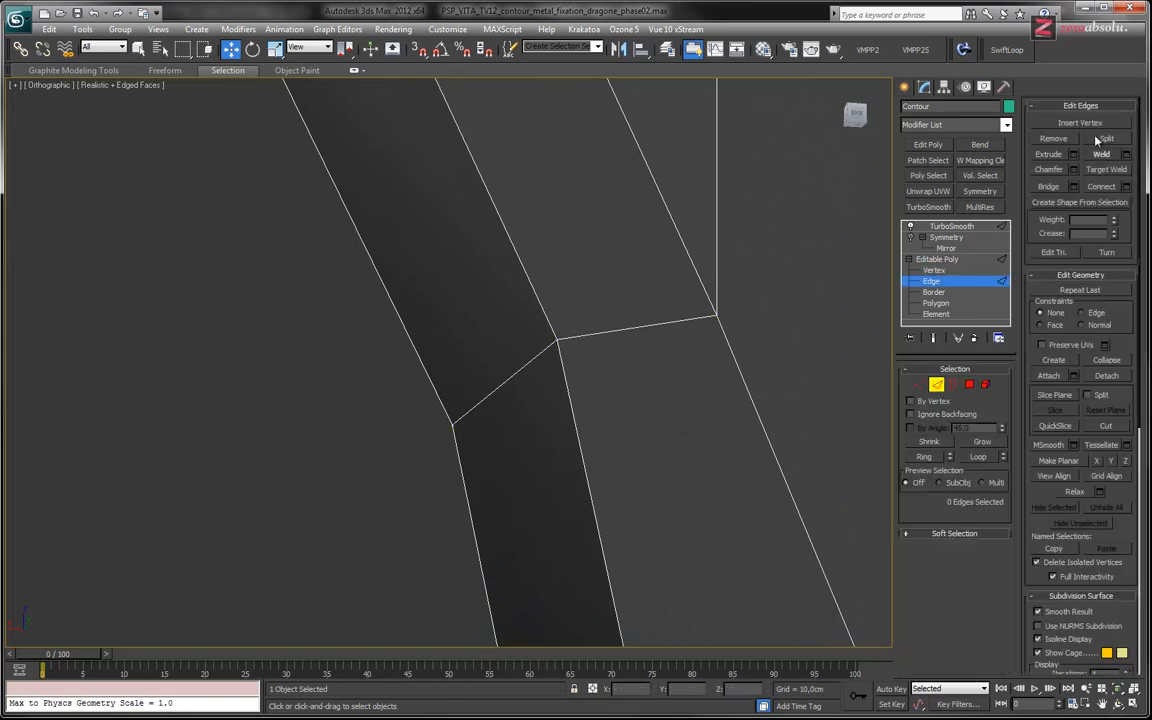
left_click(1076, 123)
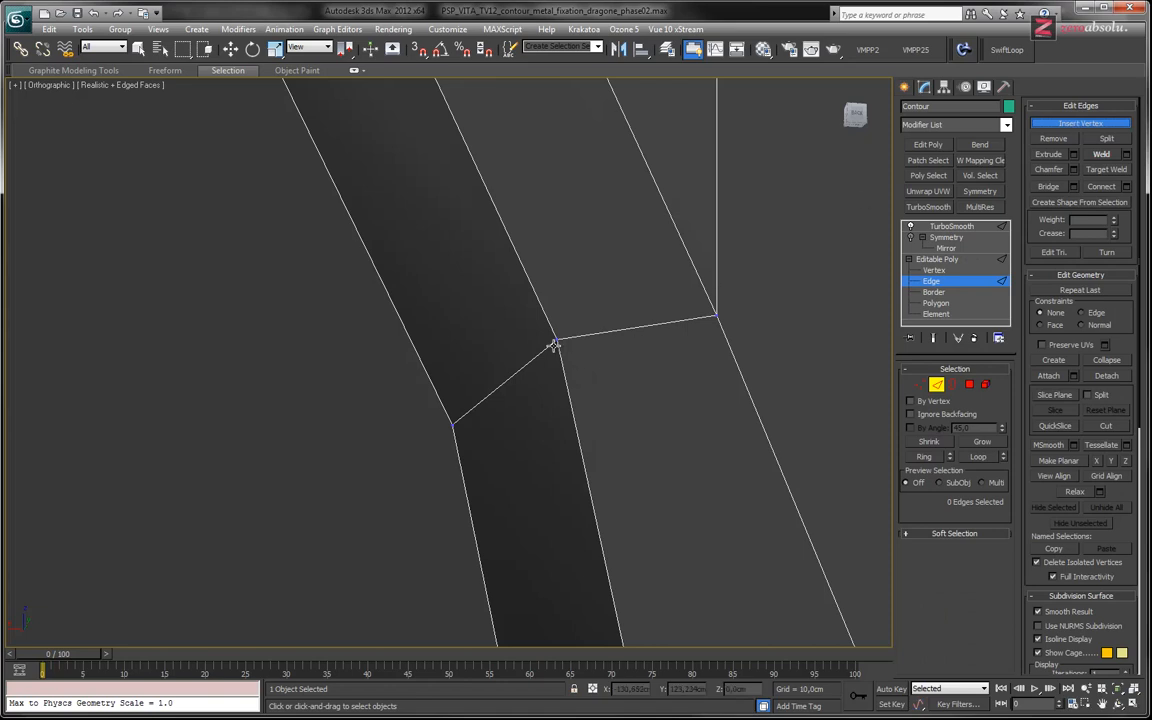
middle_click_drag(576, 455, 568, 302)
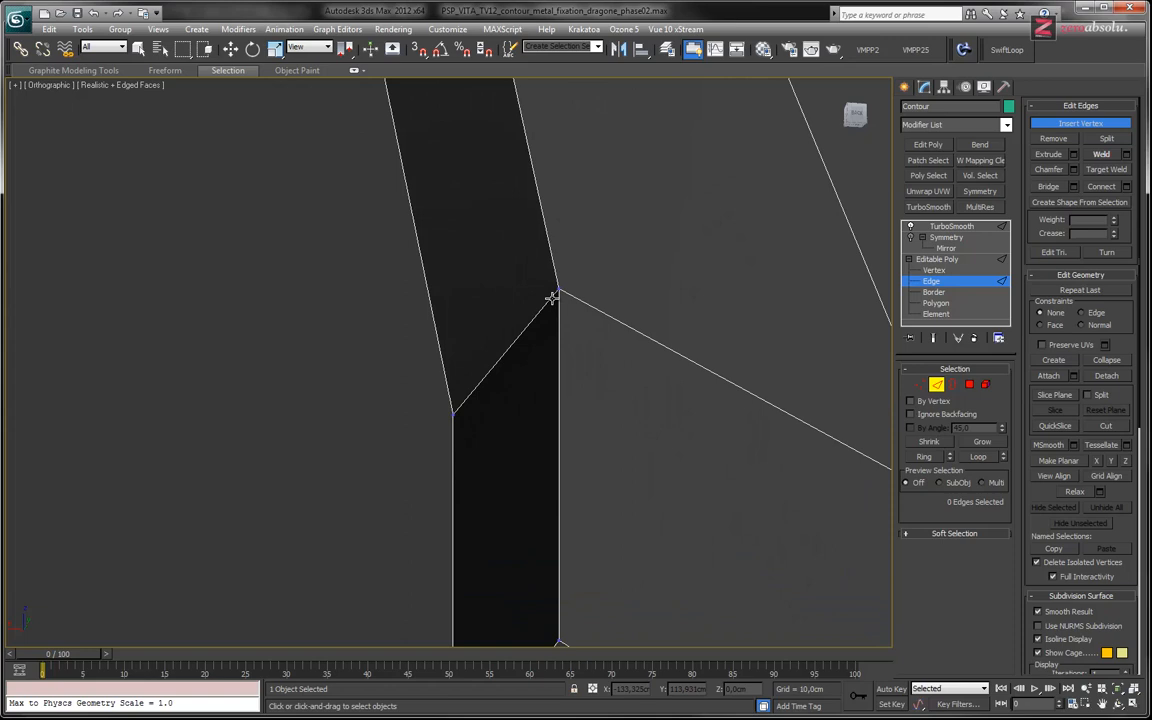
middle_click_drag(604, 481, 599, 219)
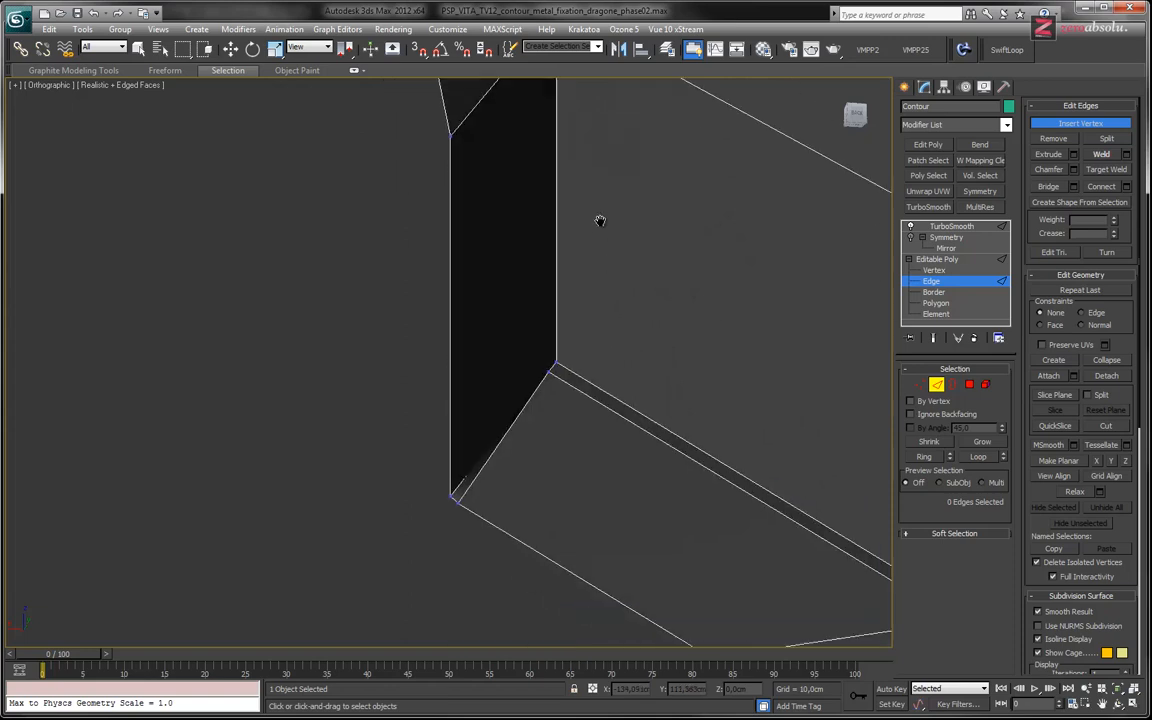
middle_click_drag(599, 329, 609, 465)
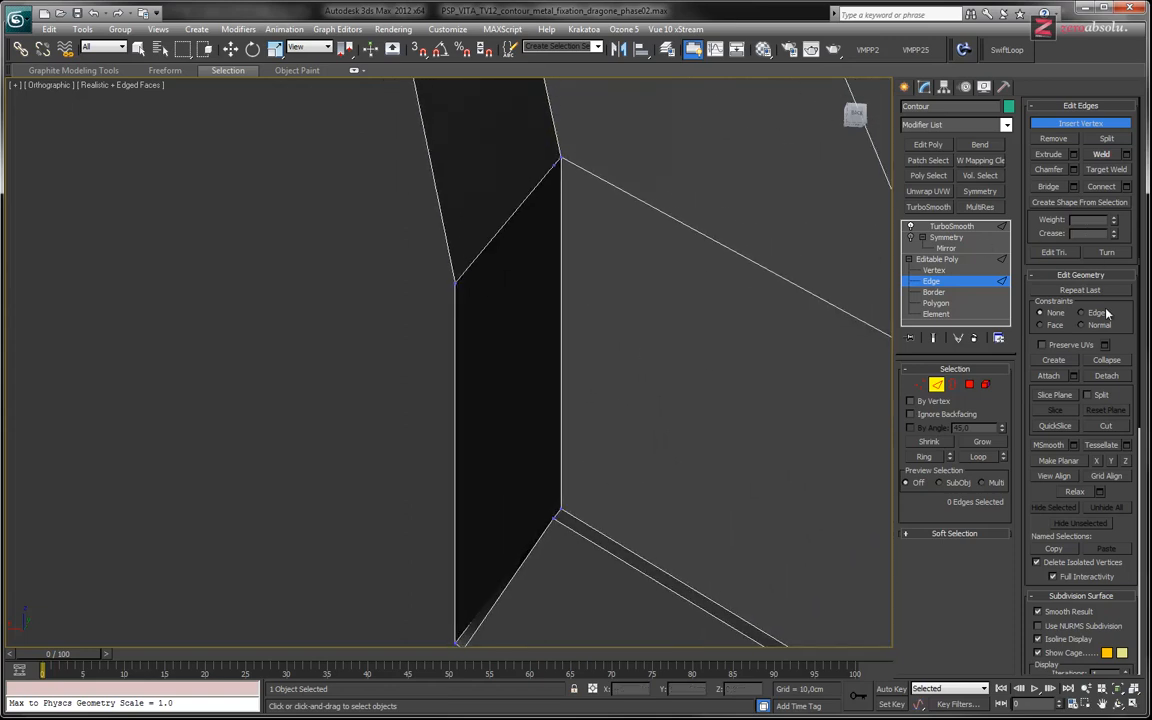
- Try to connect the inserted vertex atop the lower corner's end face with the matching vertex at its bottom
left_click(955, 270)
left_click(556, 162)
left_click(556, 517, "ctrl")
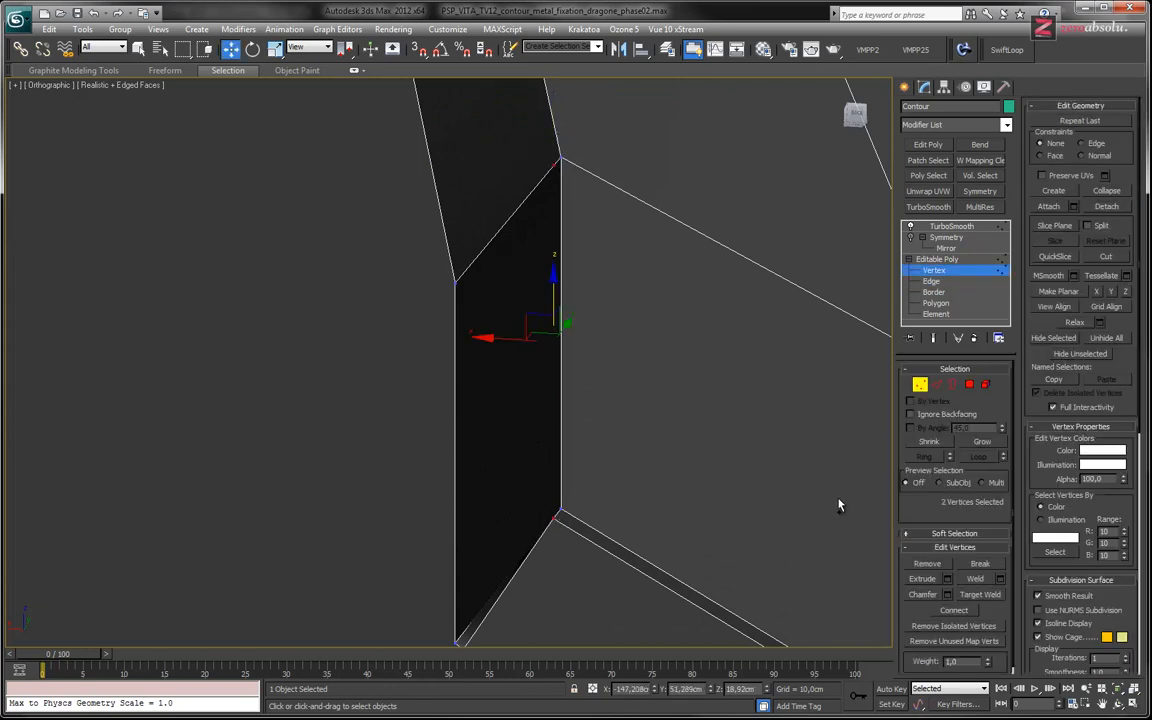
left_click(954, 611)
middle_click_drag(698, 458, 728, 476, "alt")
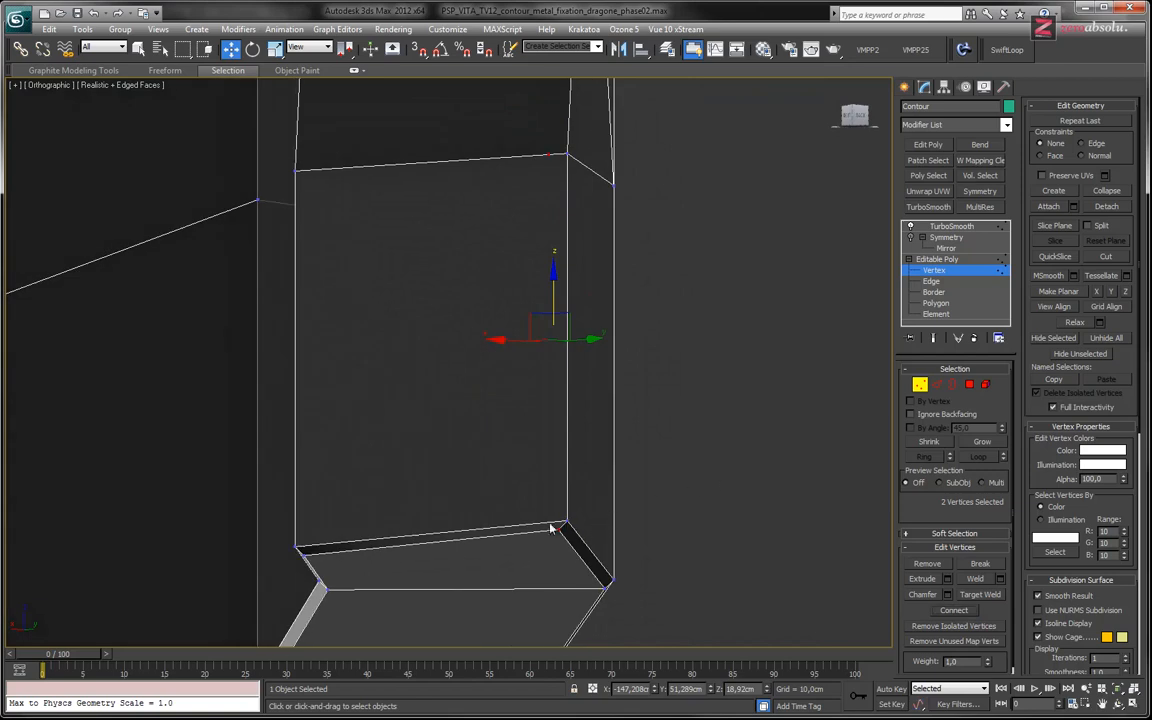
- Separate the stray duplicate vertex from the inserted one on the edge atop the lower corner's end face and remove it
left_click(938, 282)
left_click(1080, 123)
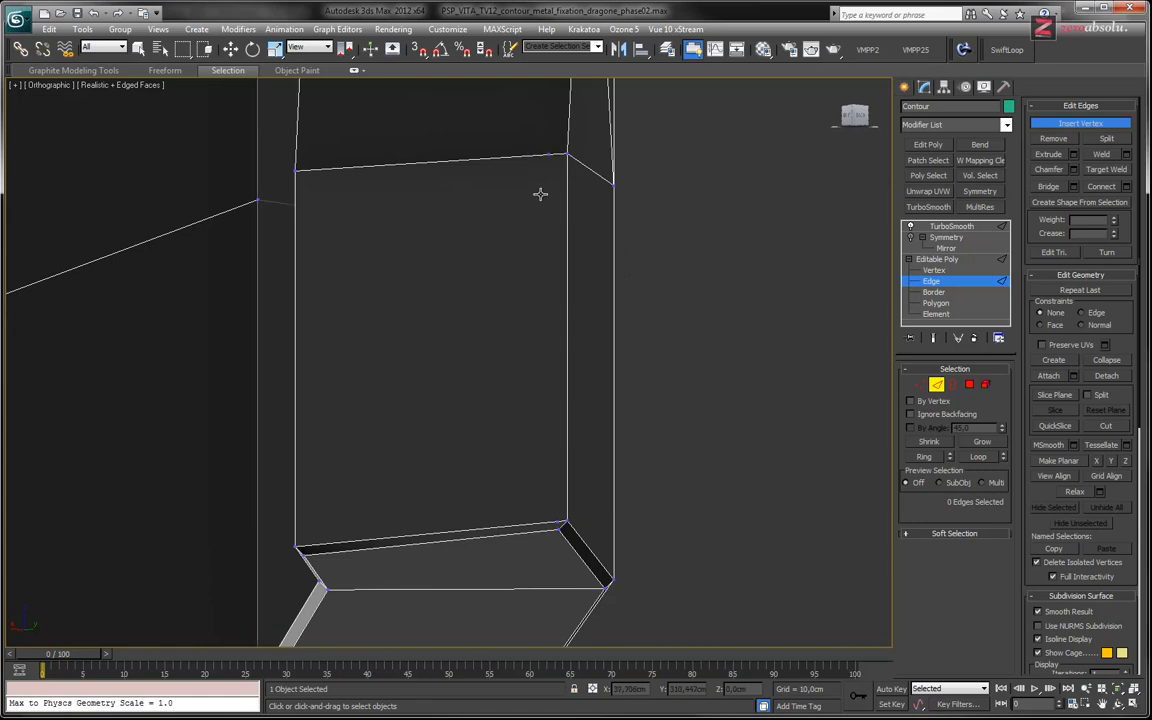
key("w")
key("1")
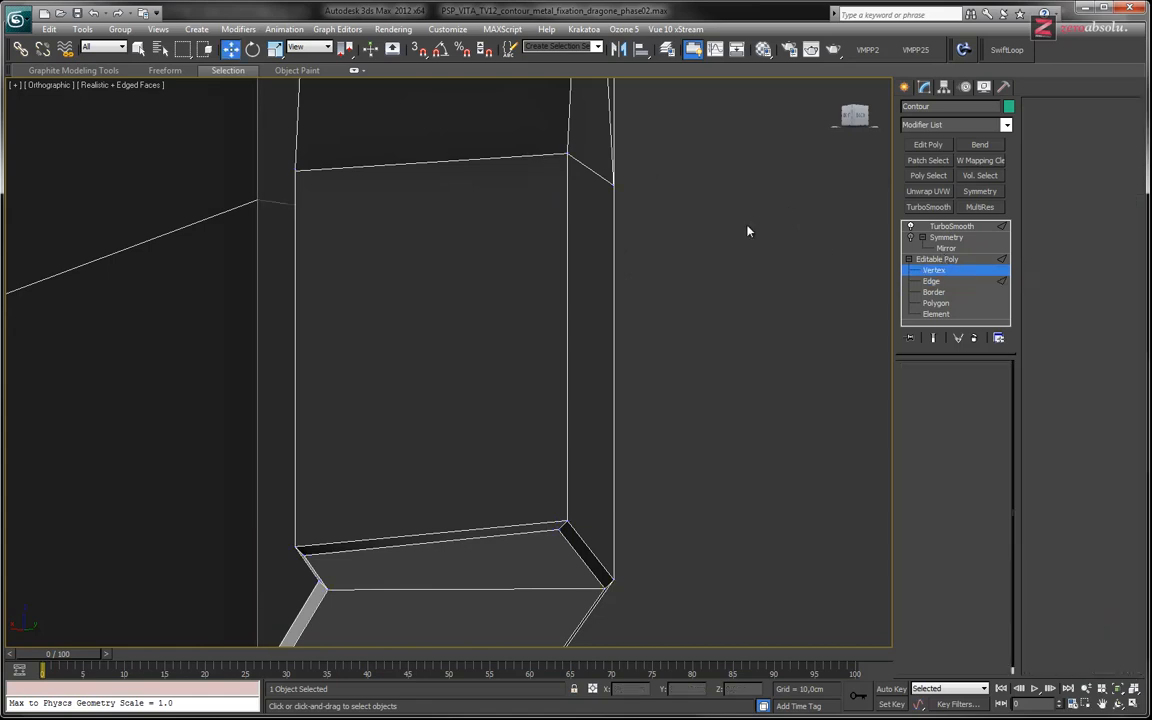
left_click(549, 155)
left_click_drag(558, 131, 577, 100)
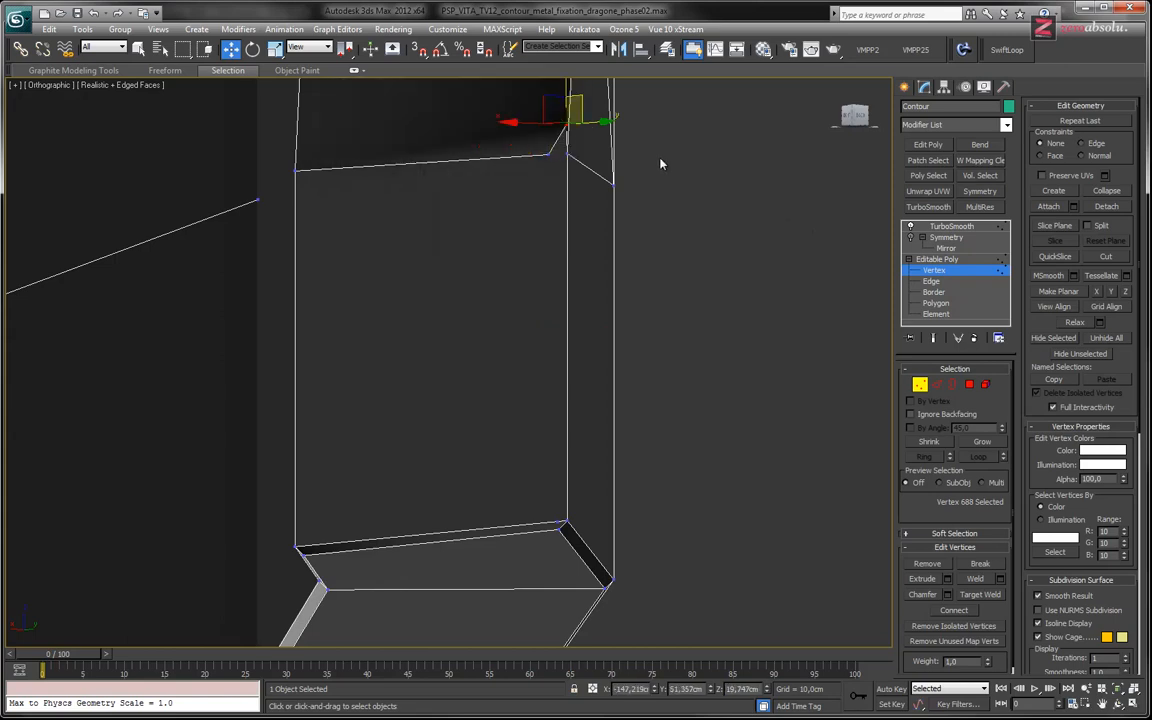
scroll(628, 193, "up", 8)
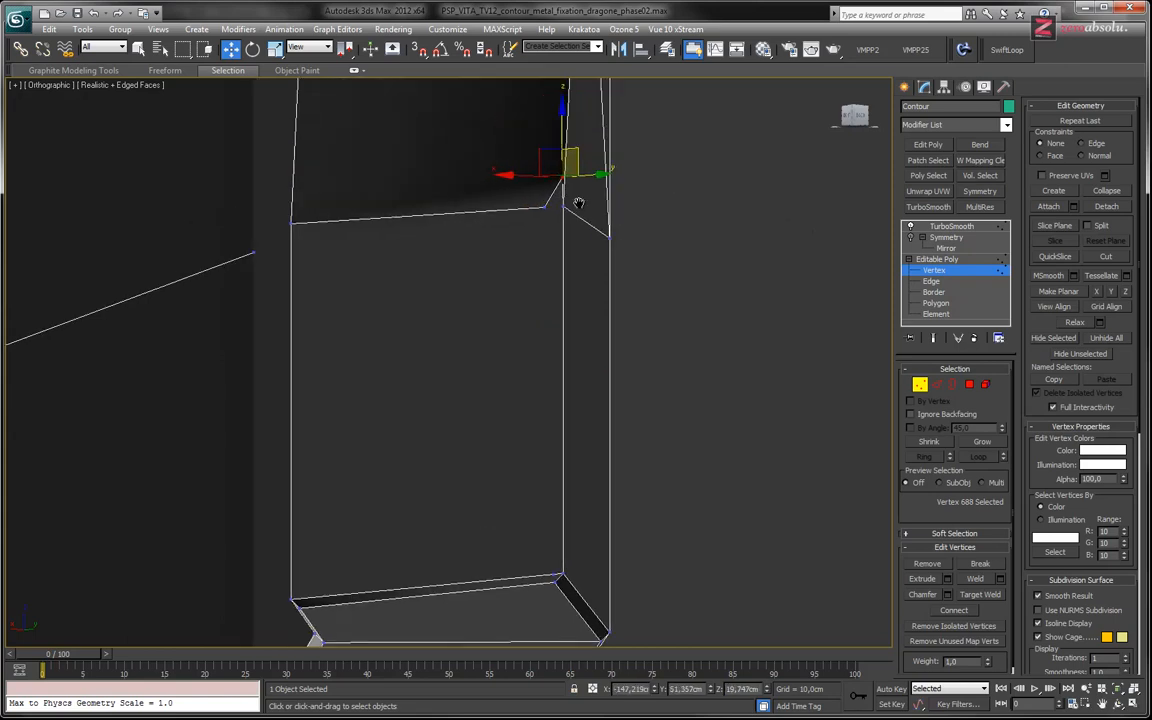
left_click_drag(502, 291, 468, 344)
key("BackSpace")
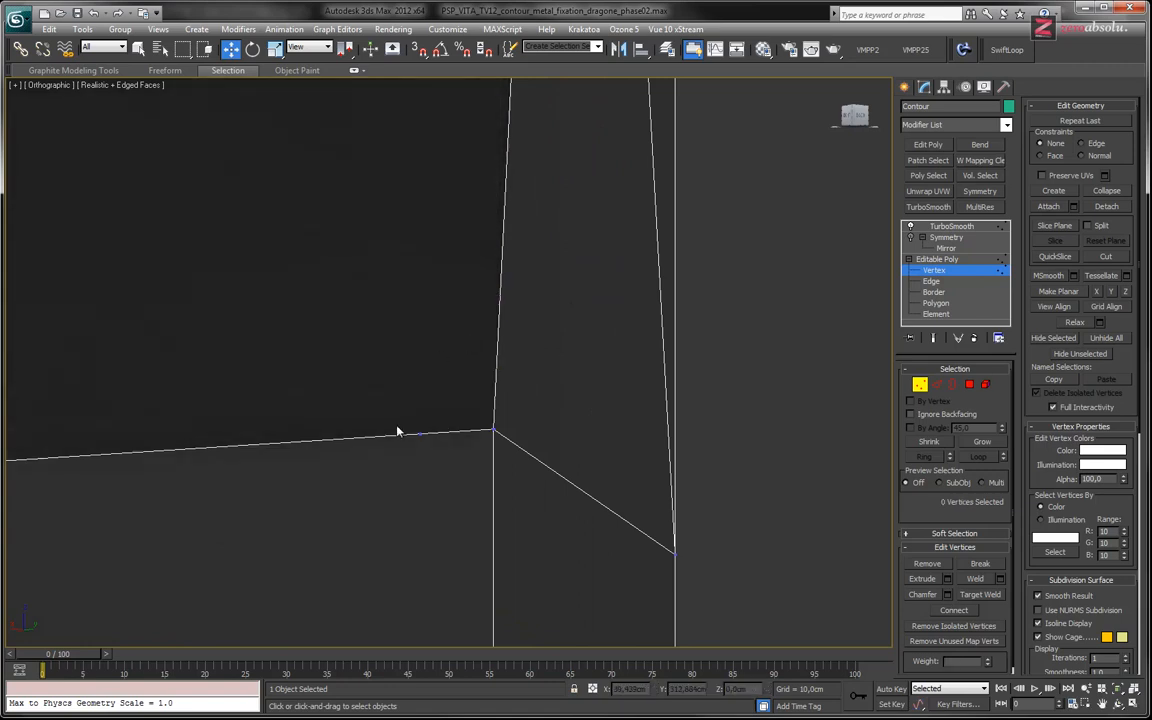
- Connect the inserted vertex atop the lower corner's end face with the matching vertex at its bottom
middle_click_drag(397, 432, 455, 231)
scroll(455, 231, "down", 4)
left_click(457, 185)
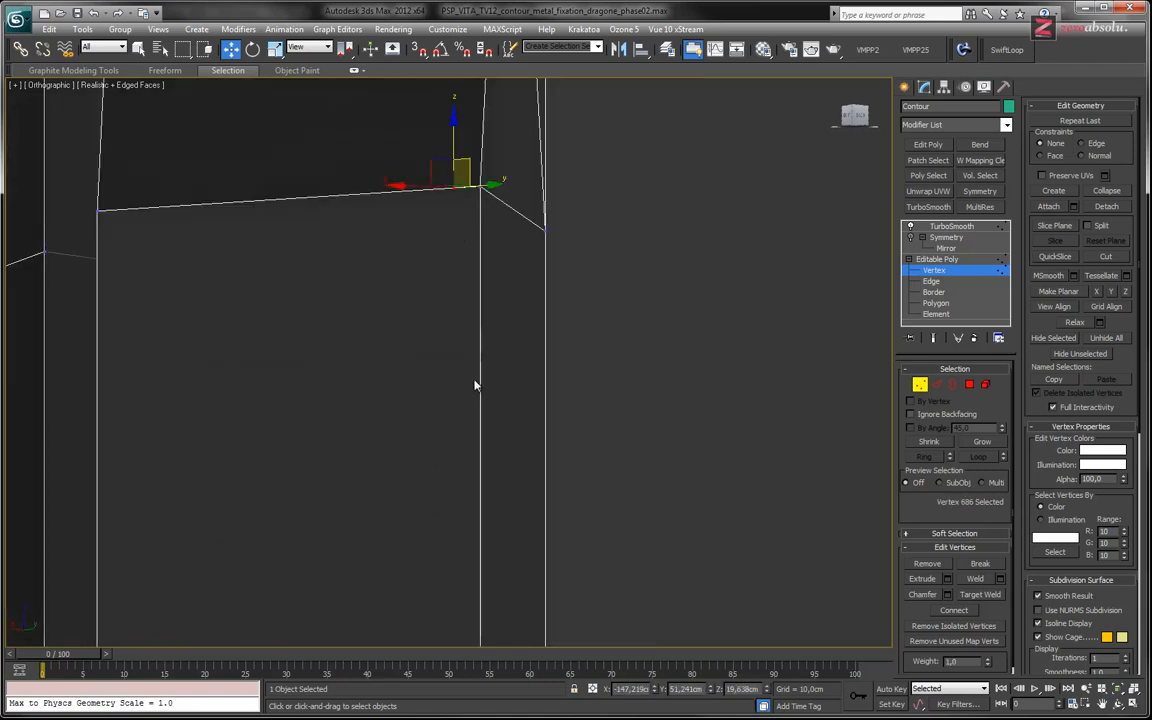
middle_click_drag(475, 385, 468, 168)
left_click(478, 407, "ctrl")
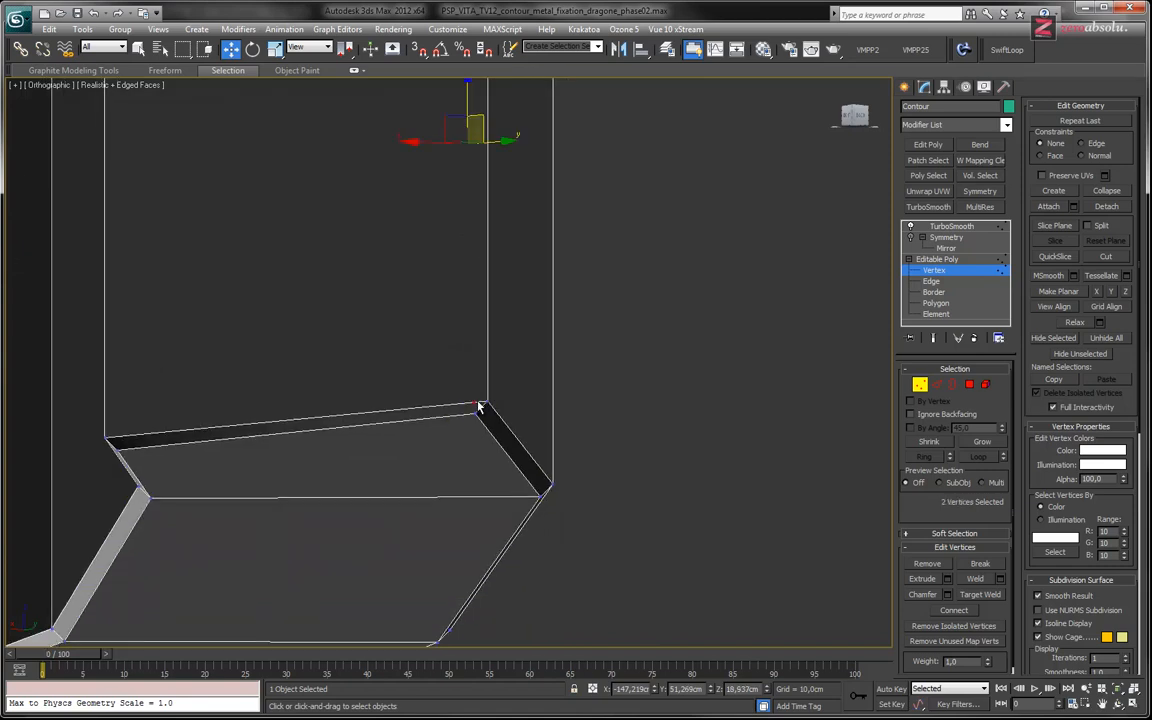
middle_click_drag(478, 407, 503, 597)
scroll(553, 404, "down", 2)
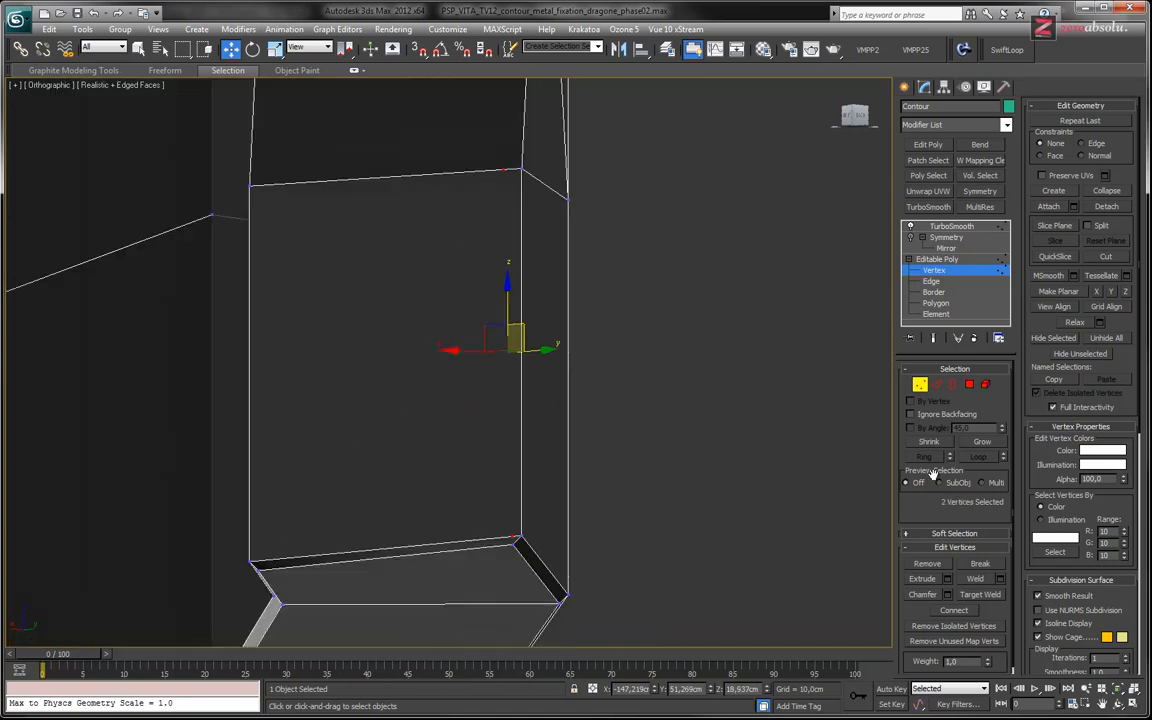
left_click(953, 610)
- Shift the new edge's upper vertex along Y to about 51.31 cm, closer to the neighbouring corner vertex
middle_click_drag(466, 117, 480, 249)
left_click(507, 300)
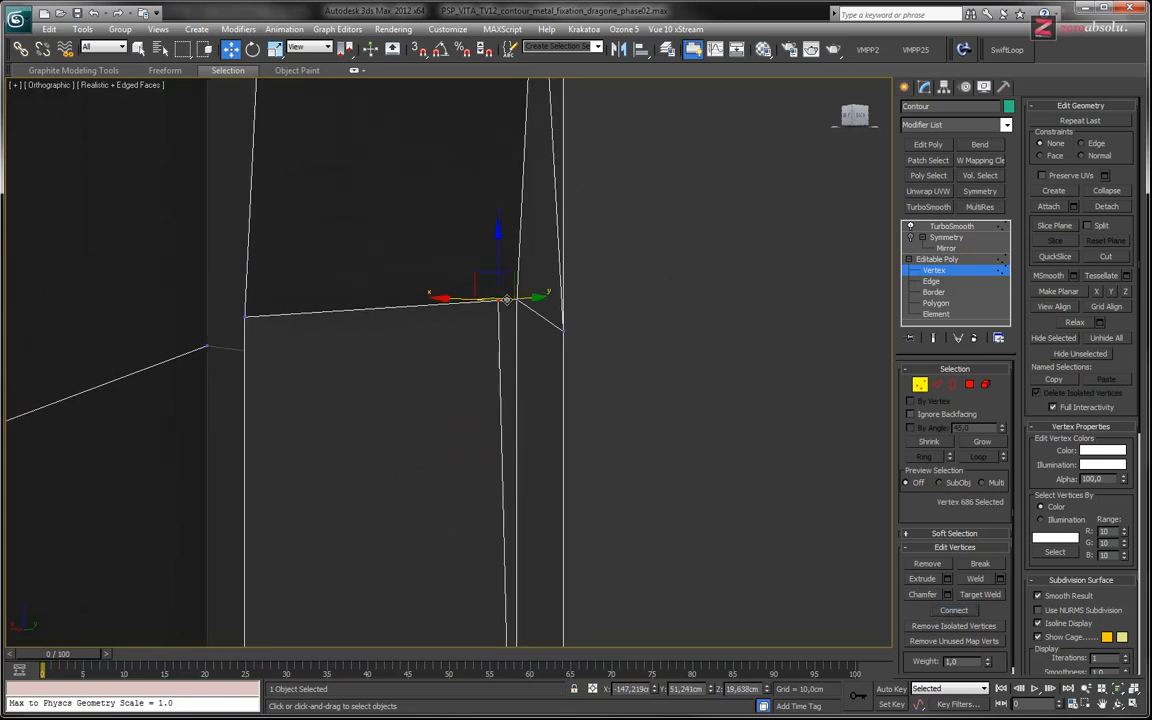
mouse_move(527, 309)
middle_mouse_down("alt")
mouse_move(527, 352)
mouse_move(527, 342)
middle_mouse_up("alt")
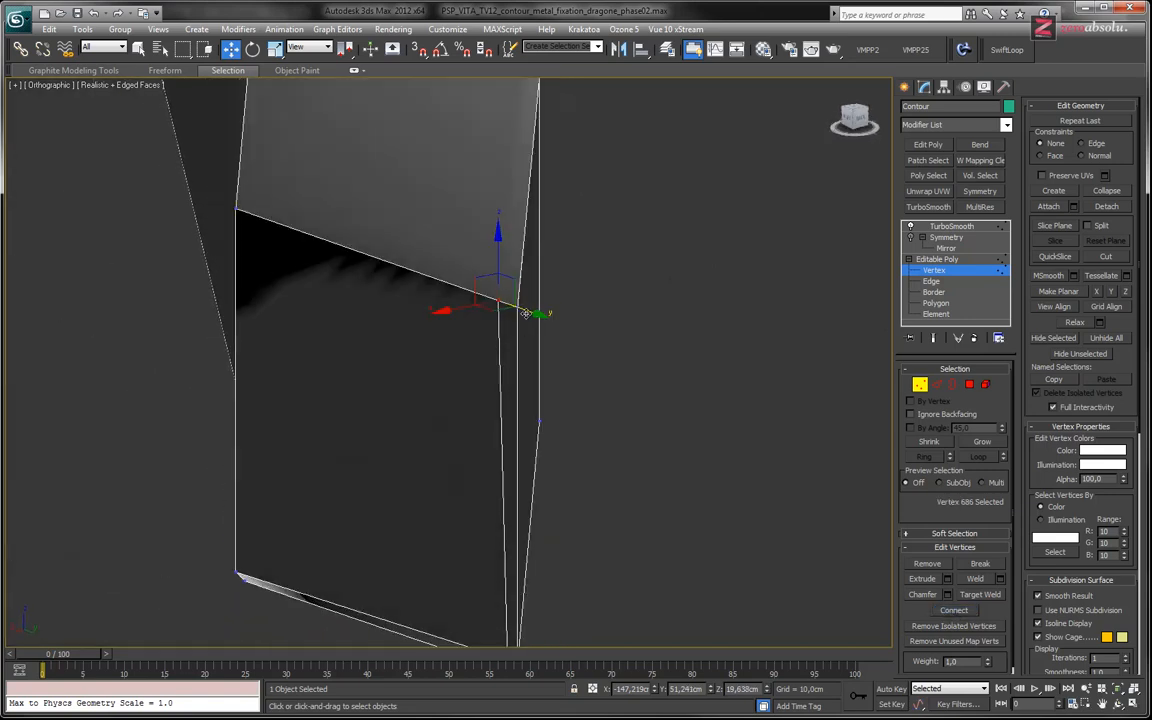
mouse_move(548, 265)
middle_mouse_down()
mouse_move(551, 293)
mouse_move(555, 267)
middle_mouse_up()
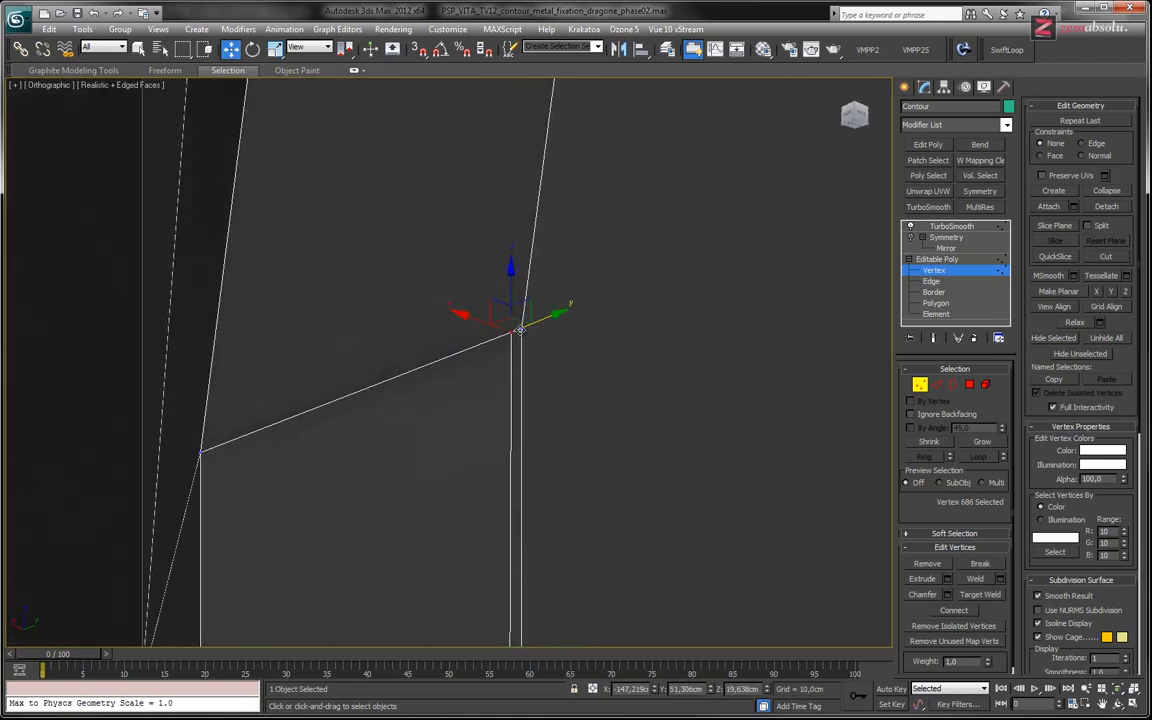
- Connect the vertex atop the lower corner with the inserted mid-slope vertex and shift the mid-slope vertex along Y to about 52.88 cm
middle_click_drag(511, 330, 491, 220, "alt")
left_click(478, 210, "ctrl")
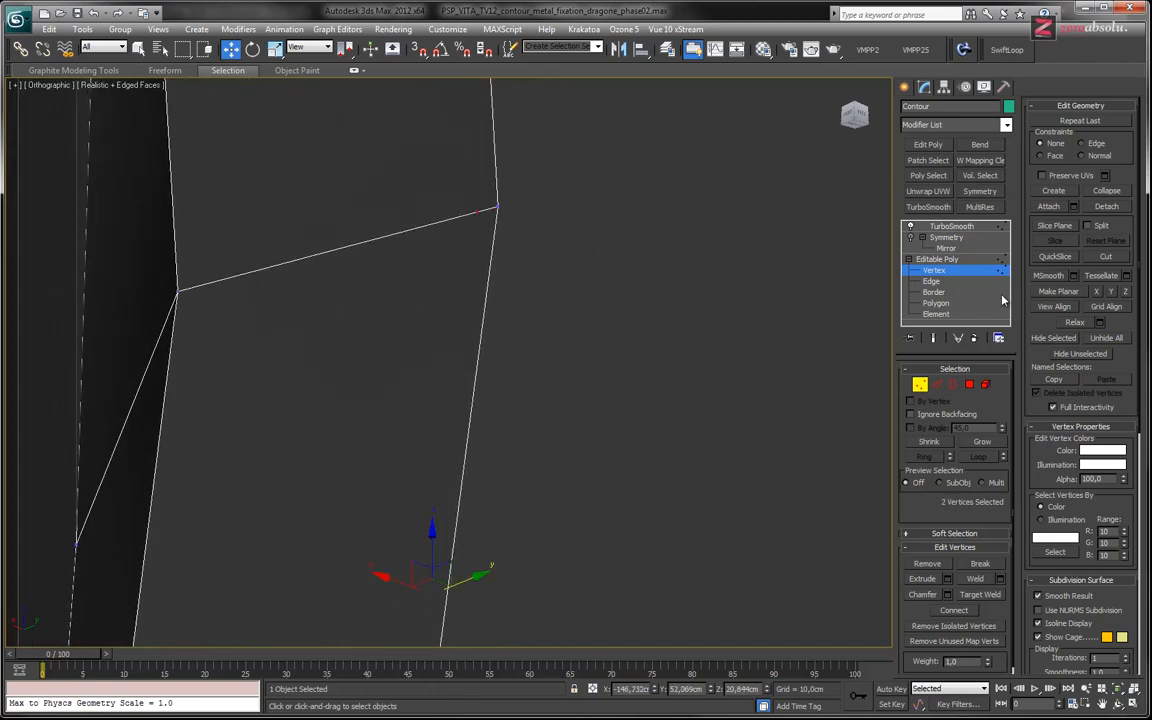
left_click(955, 612)
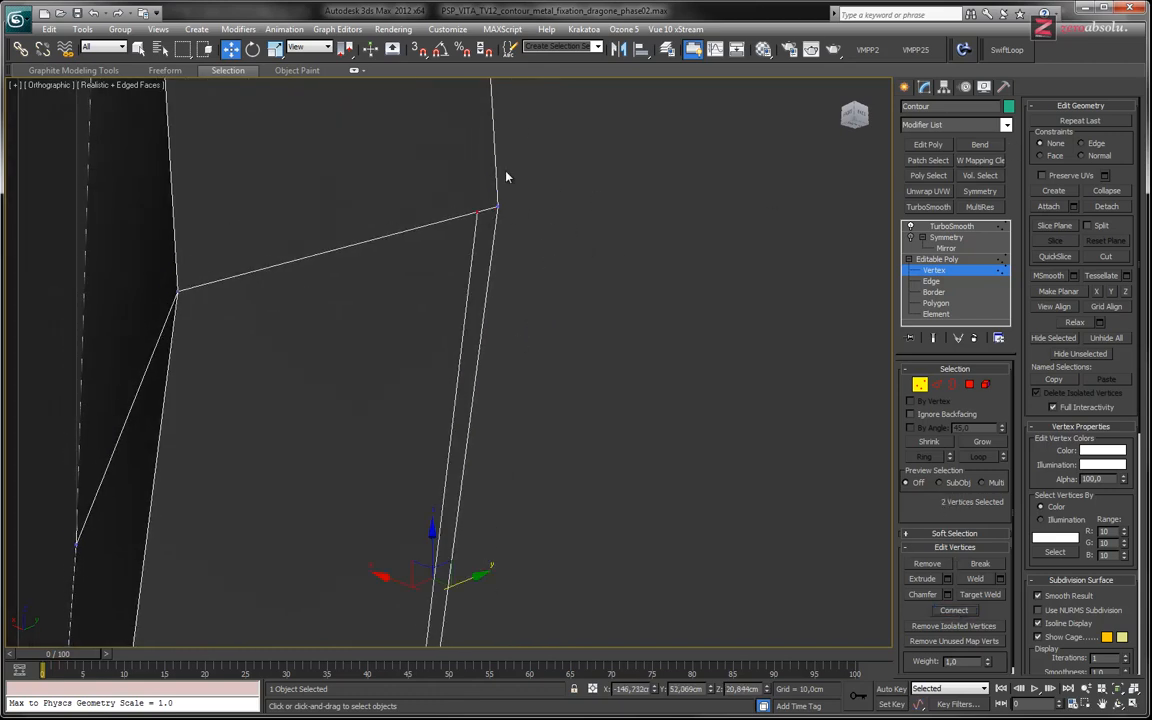
left_click(479, 211)
middle_click_drag(501, 203, 498, 275, "alt")
left_click_drag(497, 226, 505, 232)
- Try to connect the mid-slope vertex with the inner thickness vertex at the slope's upper junction
middle_click_drag(505, 232, 489, 427, "alt")
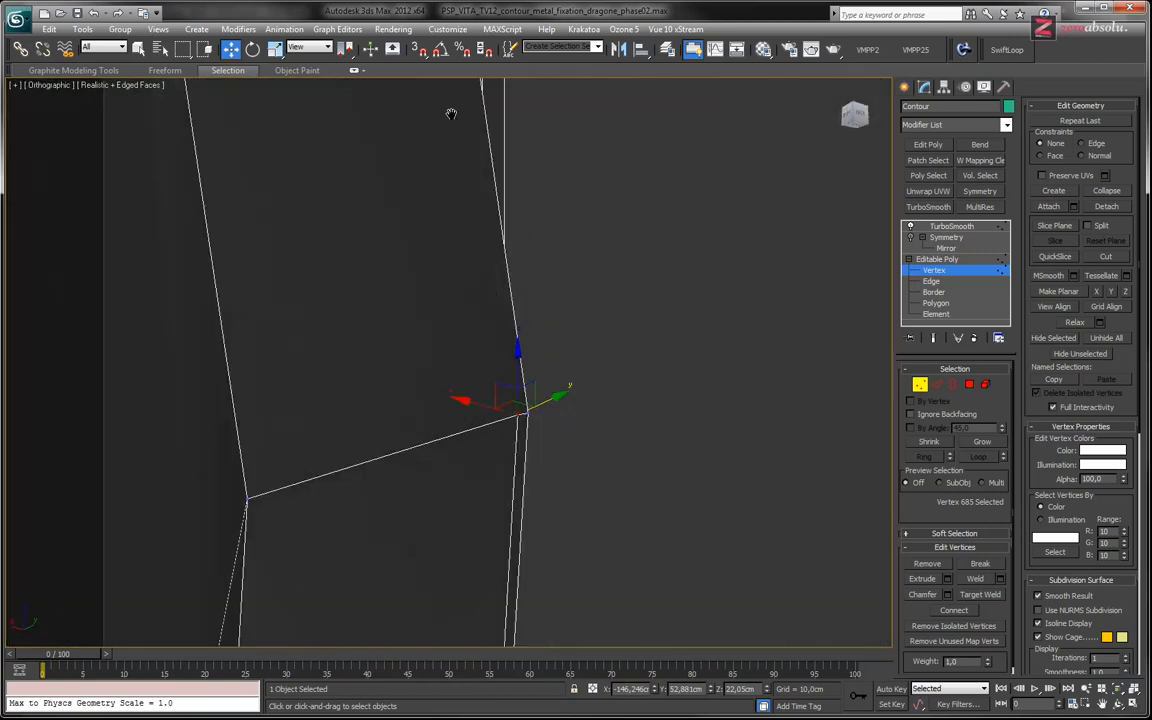
middle_click_drag(451, 114, 504, 404)
middle_click_drag(457, 165, 542, 530)
middle_click_drag(515, 146, 481, 398)
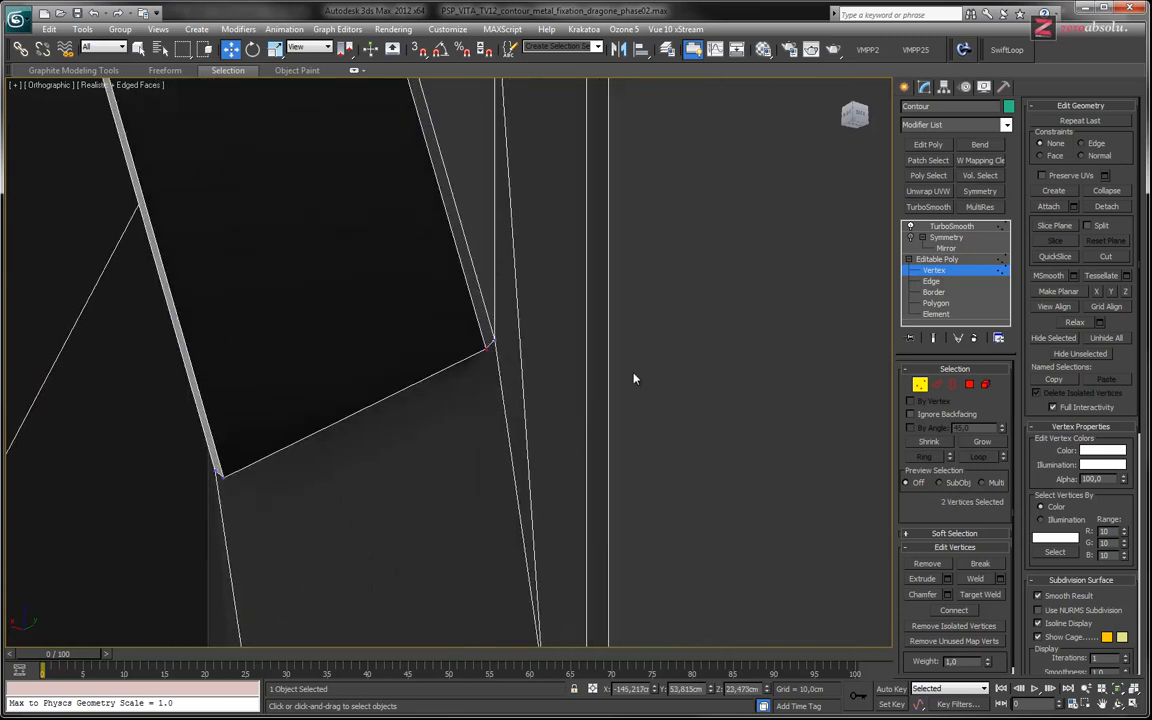
left_click(967, 611)
scroll(530, 360, "up", 6)
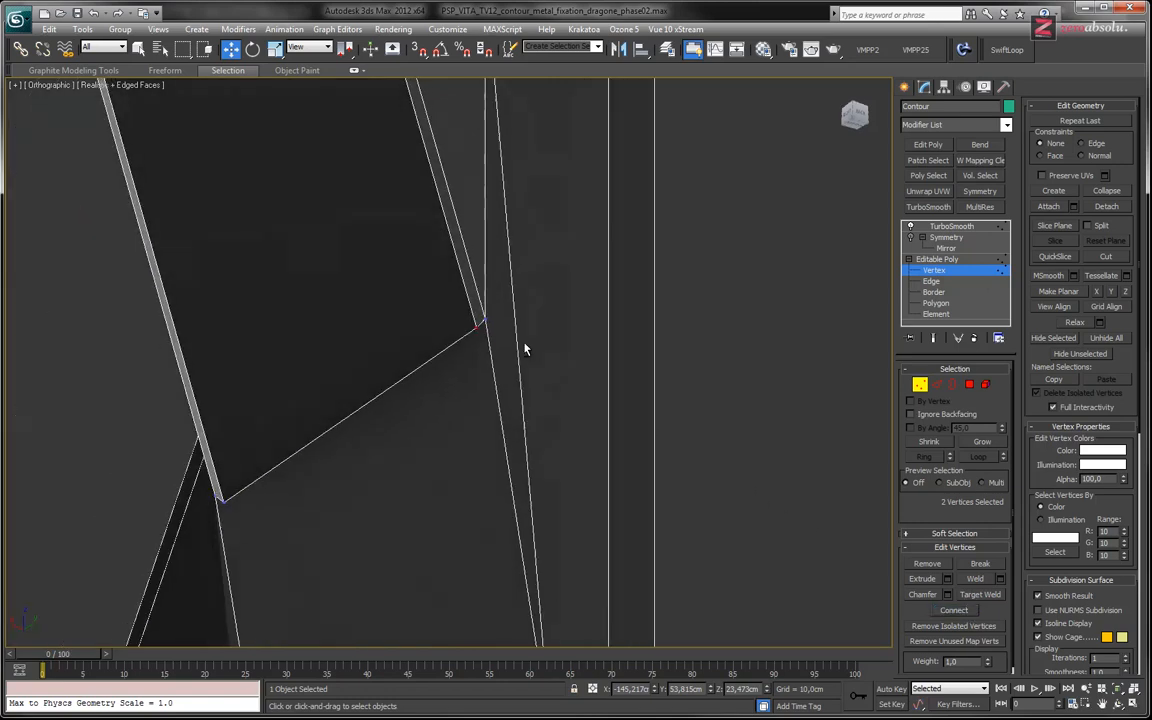
- Delete the polygon spanning from mid-slope to the slope's upper junction
middle_click_drag(468, 295, 489, 352, "alt")
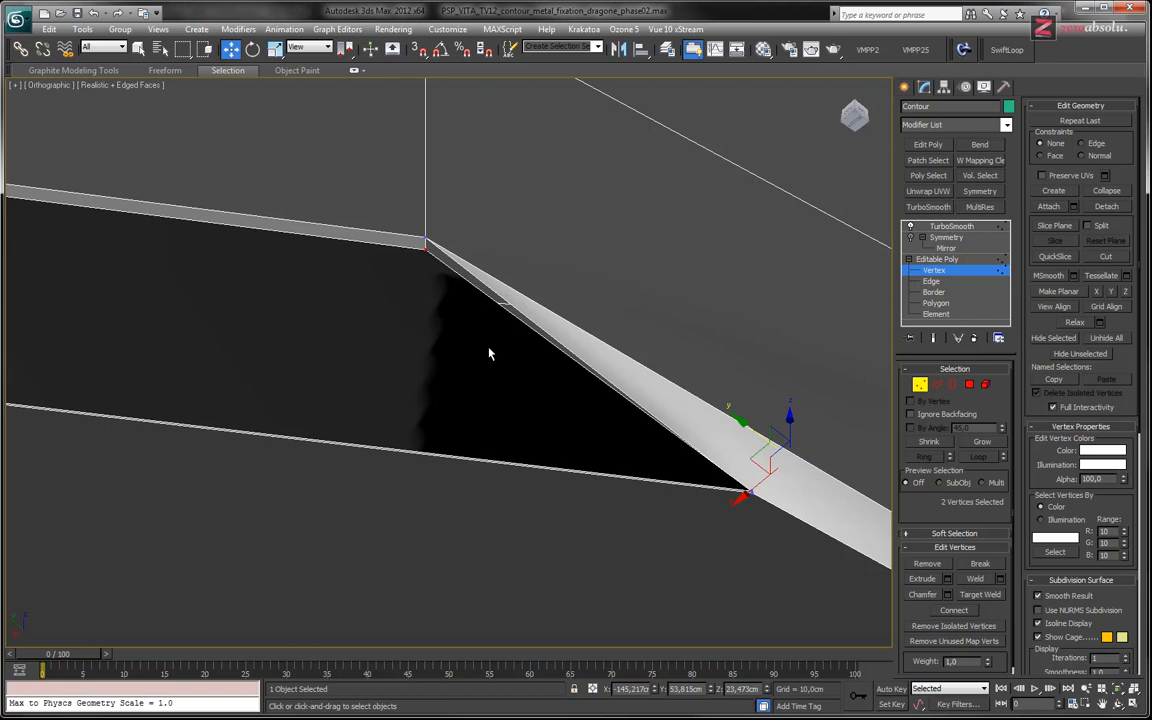
middle_click_drag(509, 331, 297, 296, "alt")
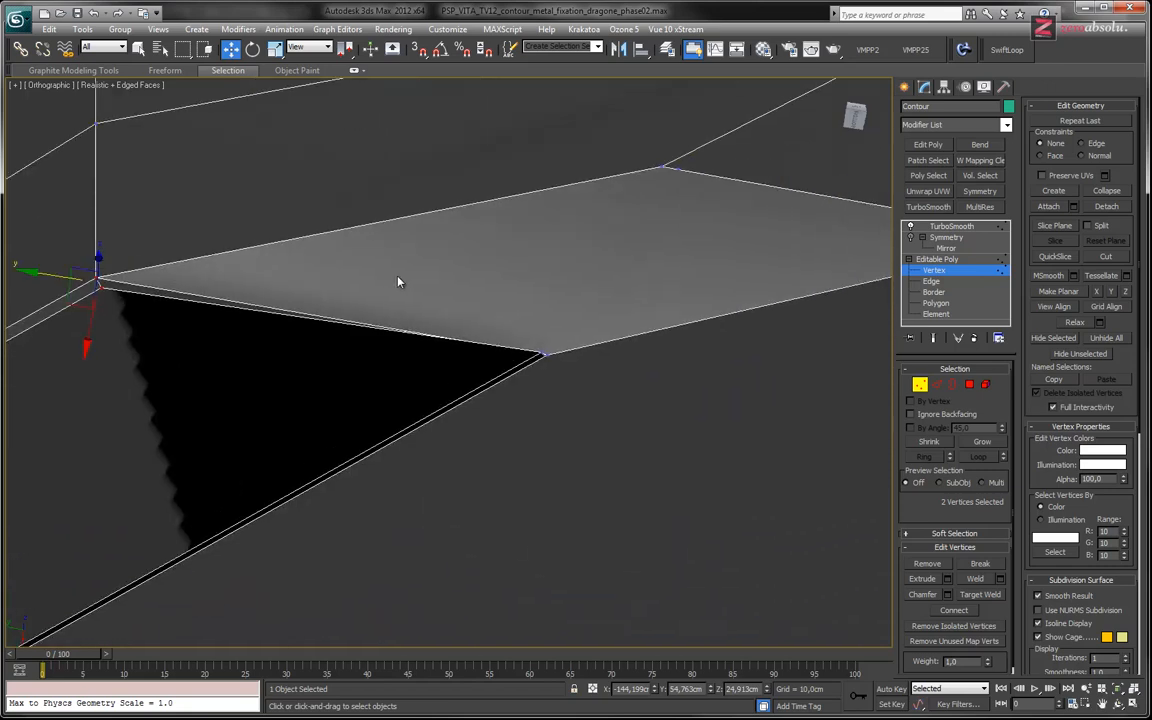
key("4")
left_click(260, 270)
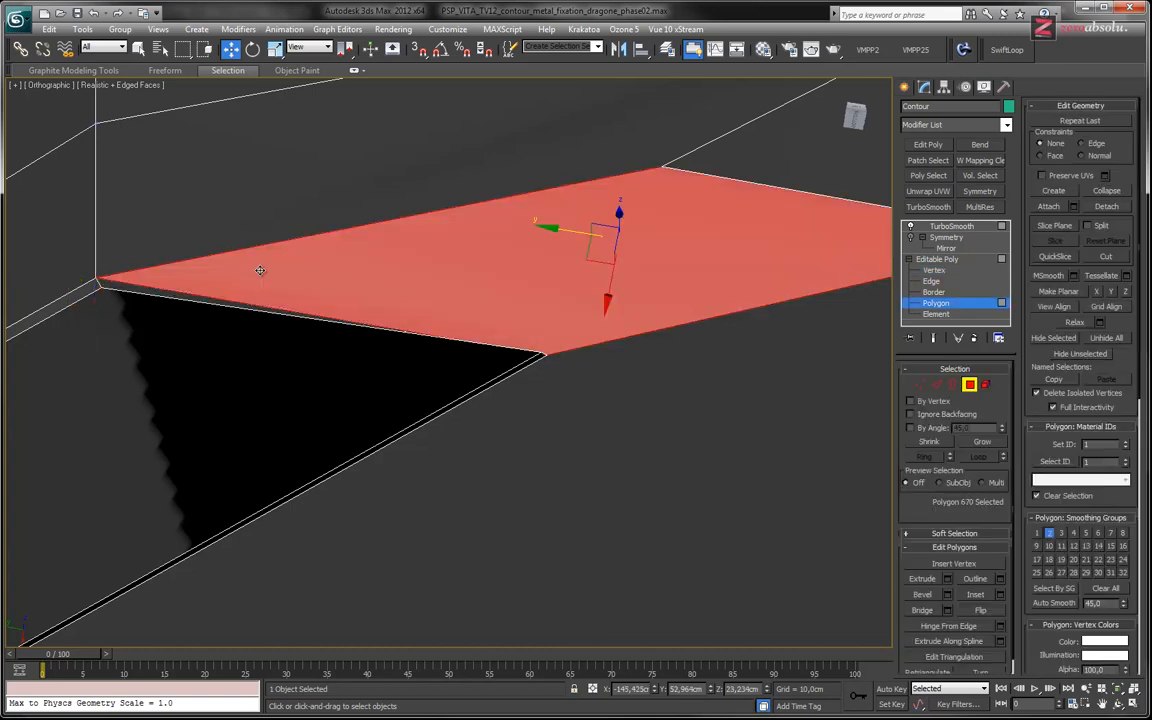
key("Delete")
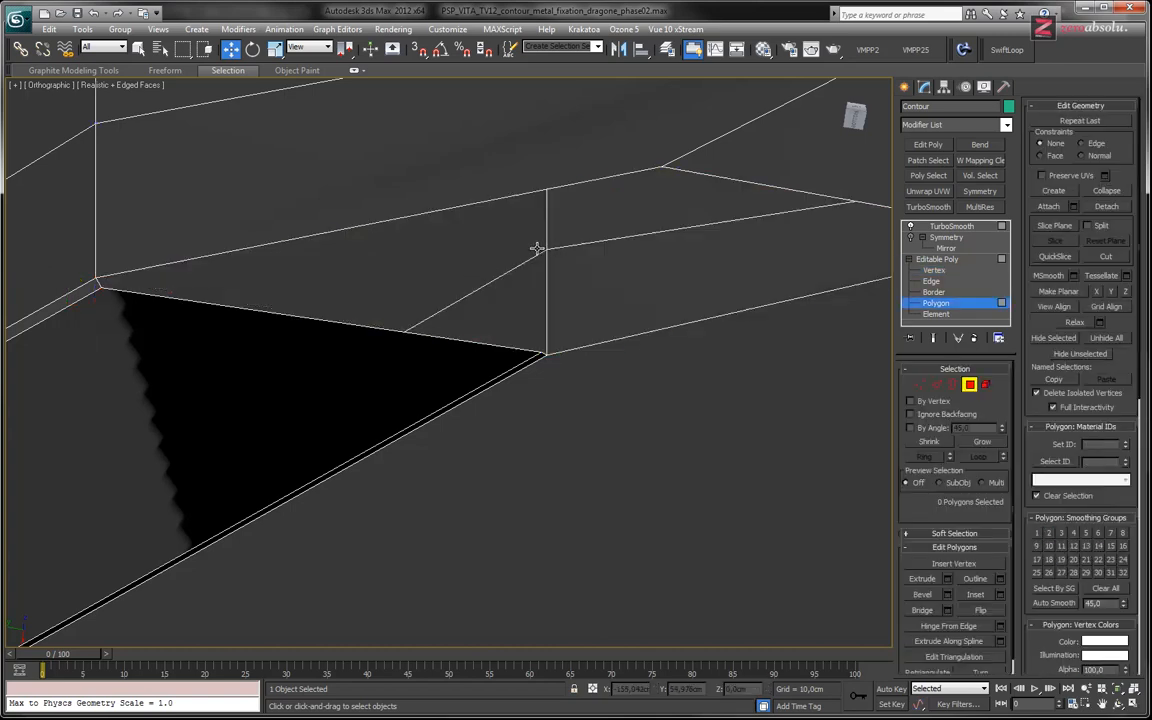
- Examine the polygon beside the opened gap and the vertices bordering it from mid-slope to the upper junction
scroll(496, 267, "up", 6)
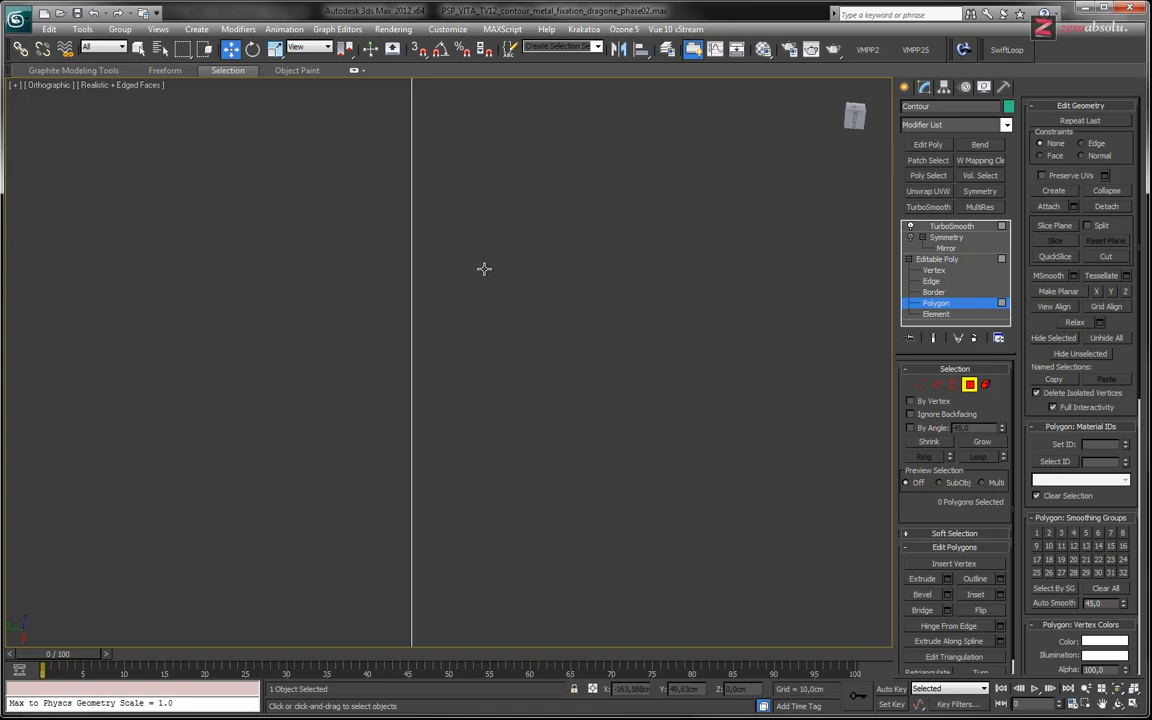
scroll(484, 268, "down", 3)
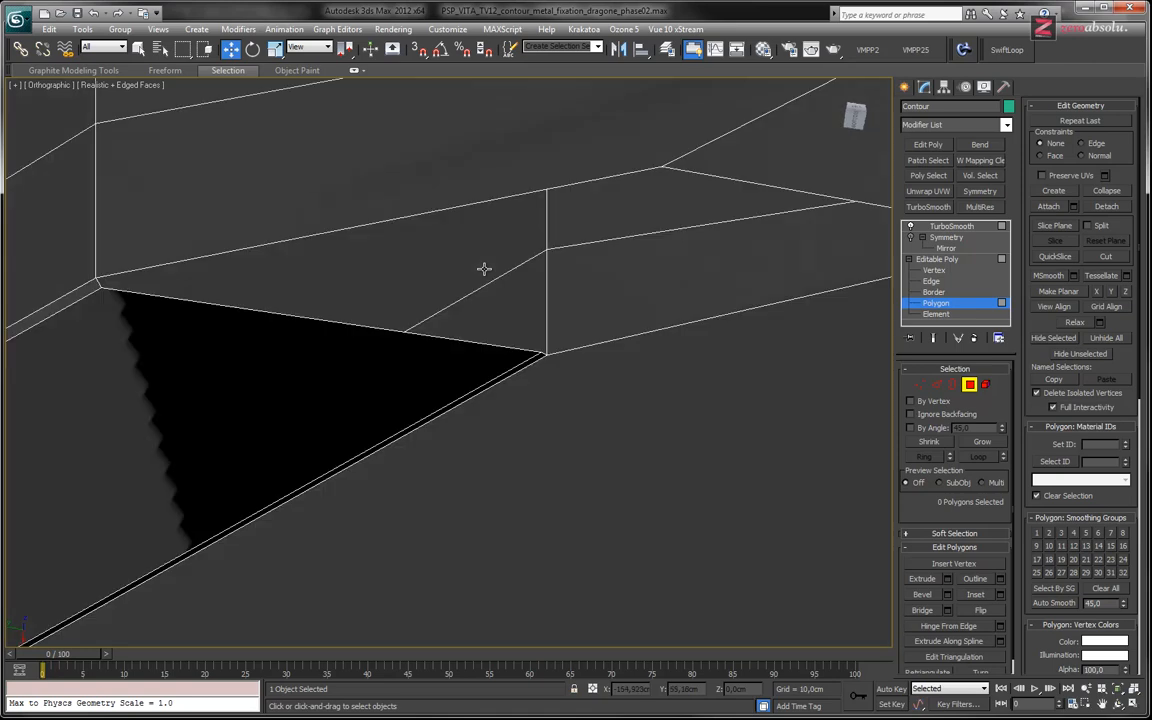
left_click(636, 182)
middle_click_drag(656, 206, 670, 213, "alt")
left_click(554, 143)
middle_click_drag(554, 143, 647, 243, "alt")
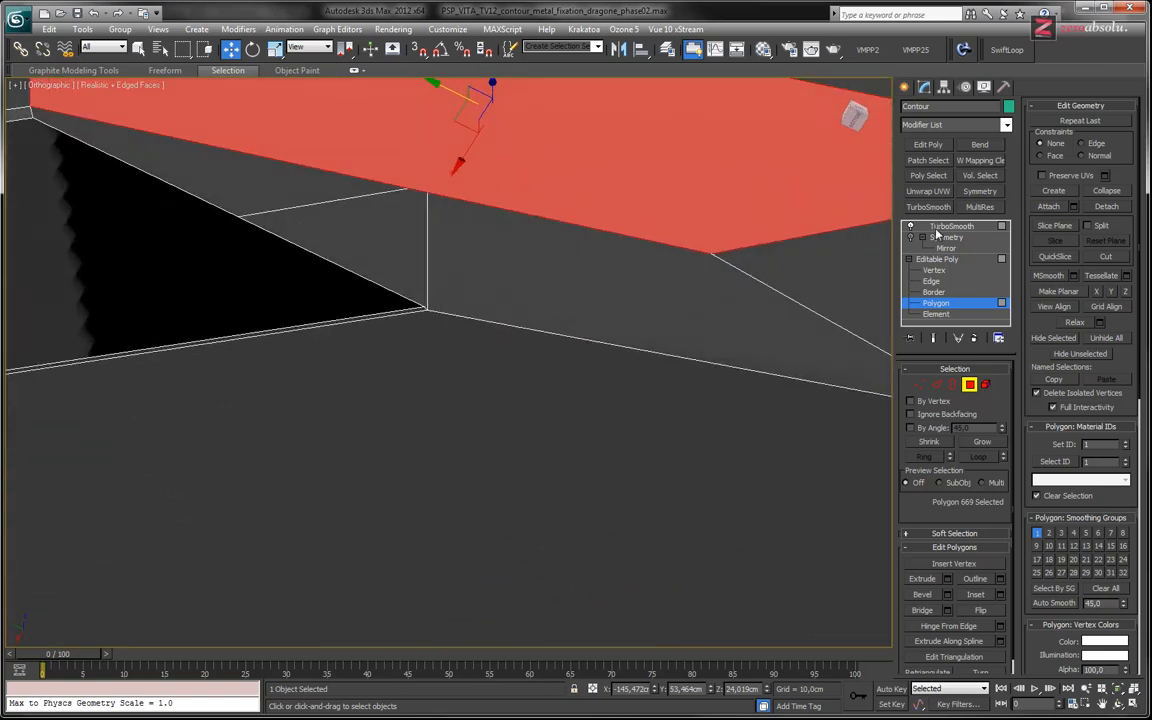
left_click(934, 270)
left_click(718, 255)
middle_click_drag(712, 314, 494, 322, "alt")
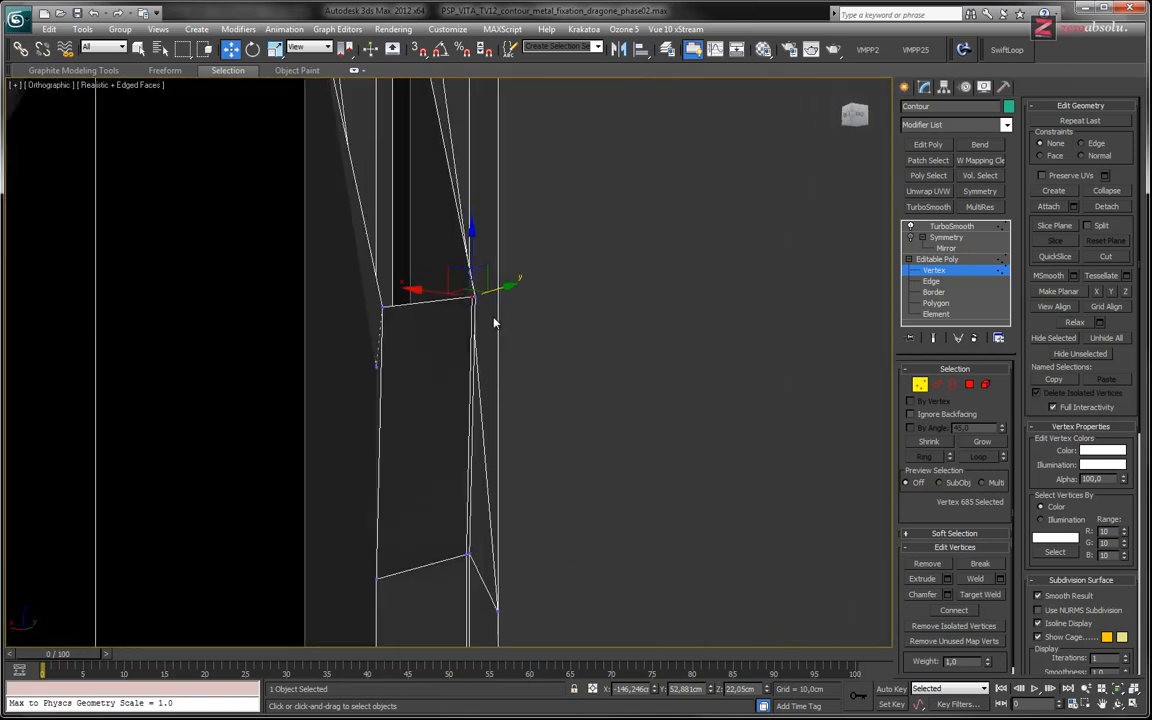
middle_click_drag(514, 257, 555, 334, "alt")
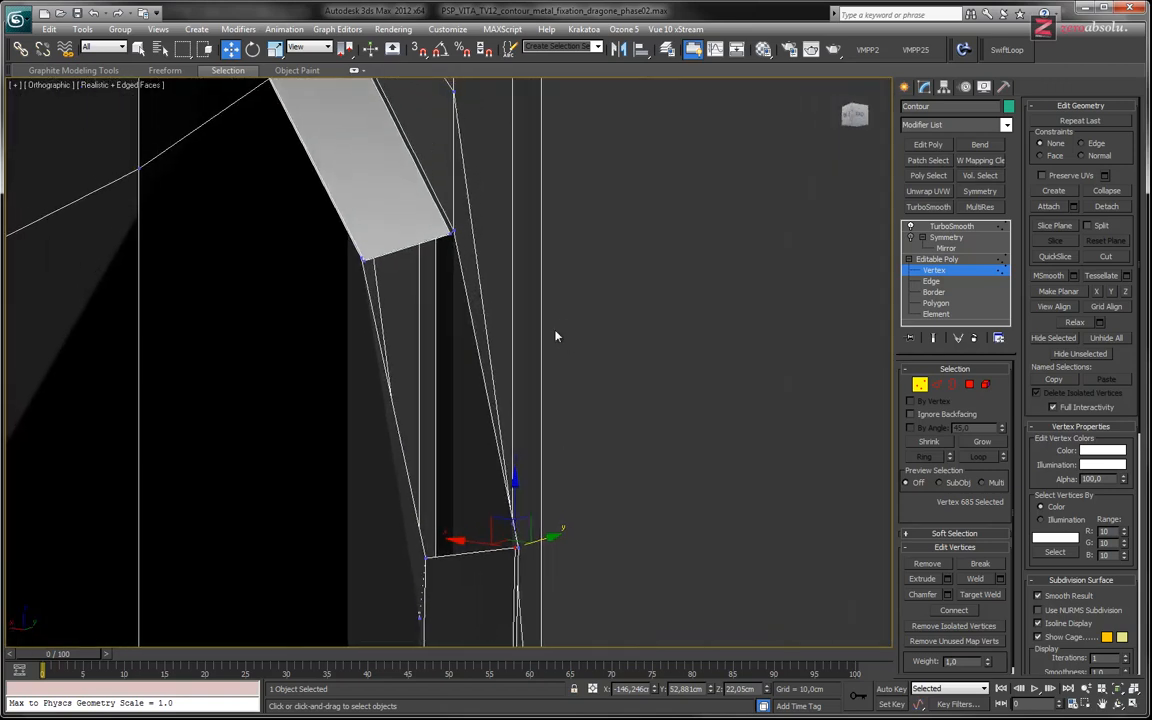
mouse_move(479, 276)
middle_mouse_down("alt")
mouse_move(470, 290)
mouse_move(460, 278)
middle_mouse_up("alt")
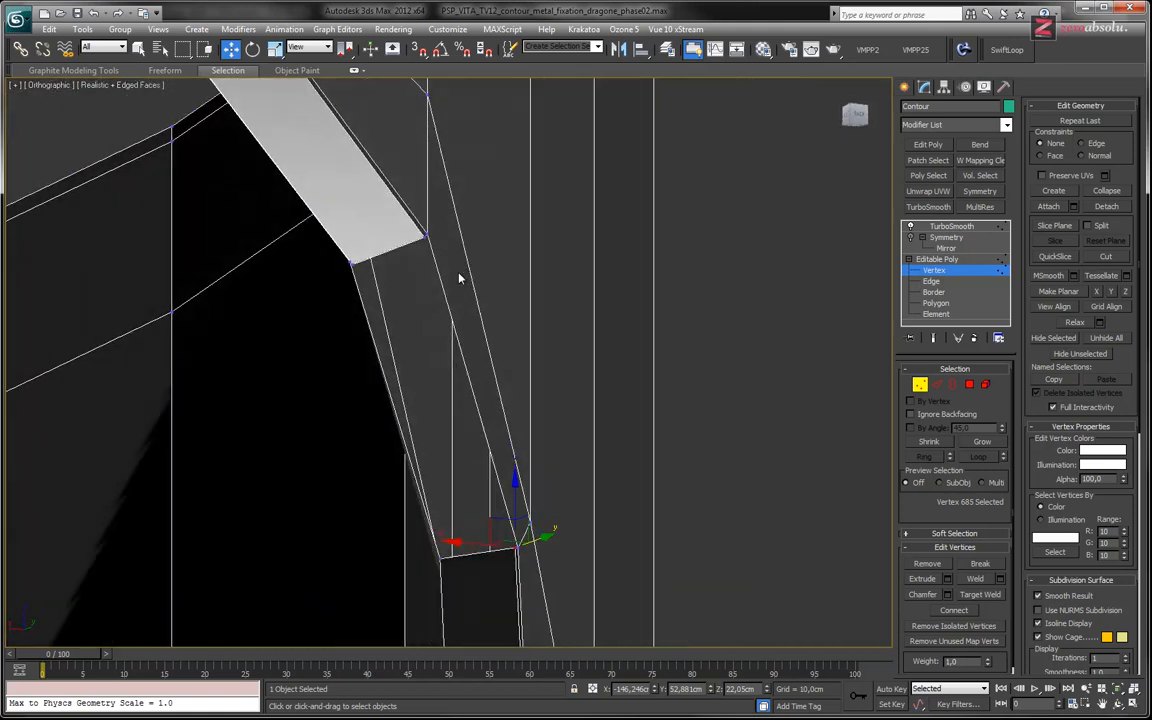
- Bridge the short thickness edge at the slope's upper junction with the short edge at mid-slope
scroll(438, 249, "up", 3)
key("2")
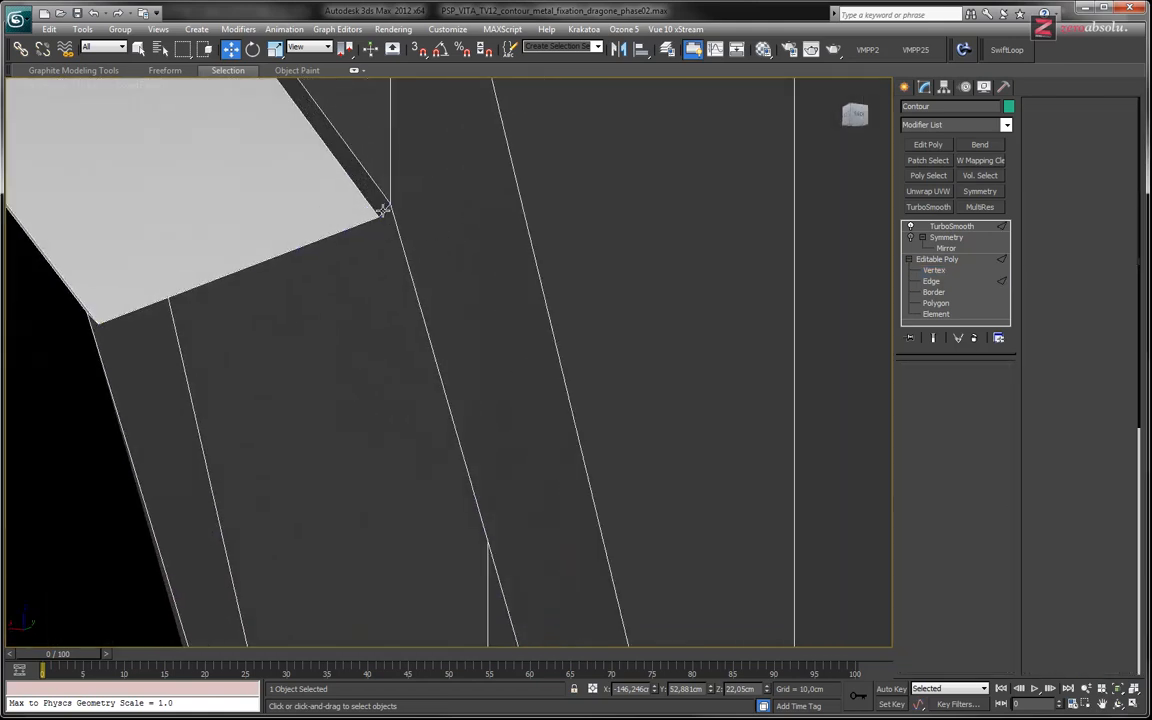
left_click(383, 209)
middle_click_drag(468, 345, 442, 391, "alt")
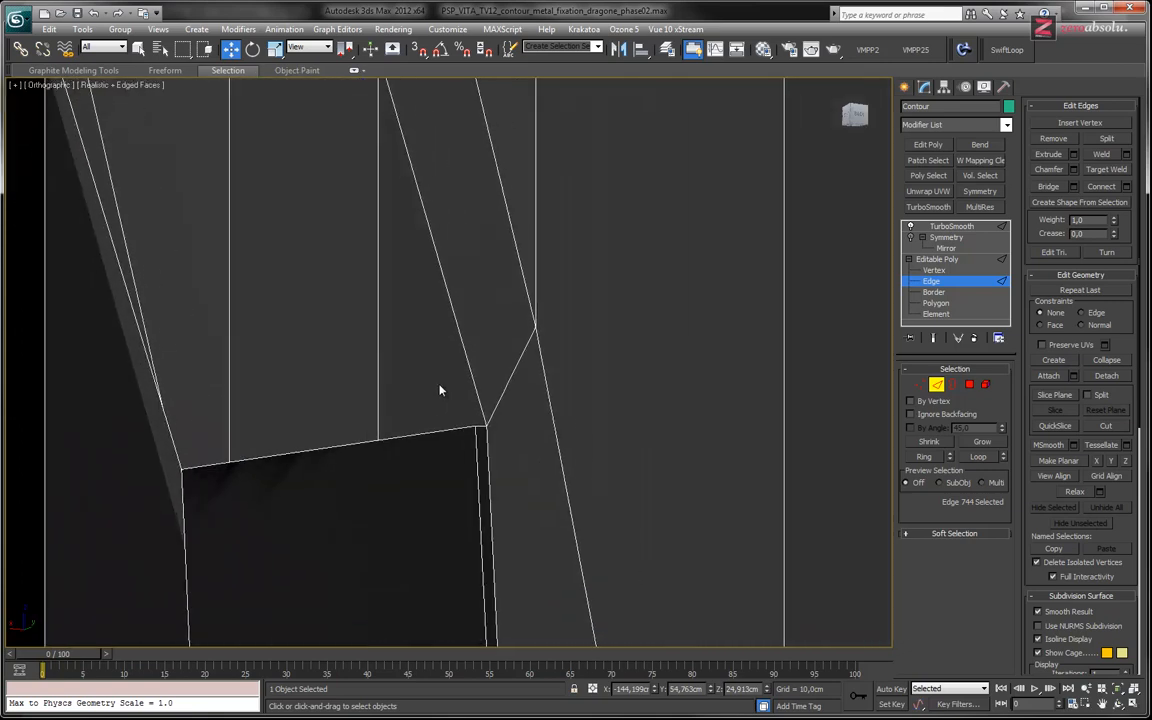
left_click(480, 428, "ctrl")
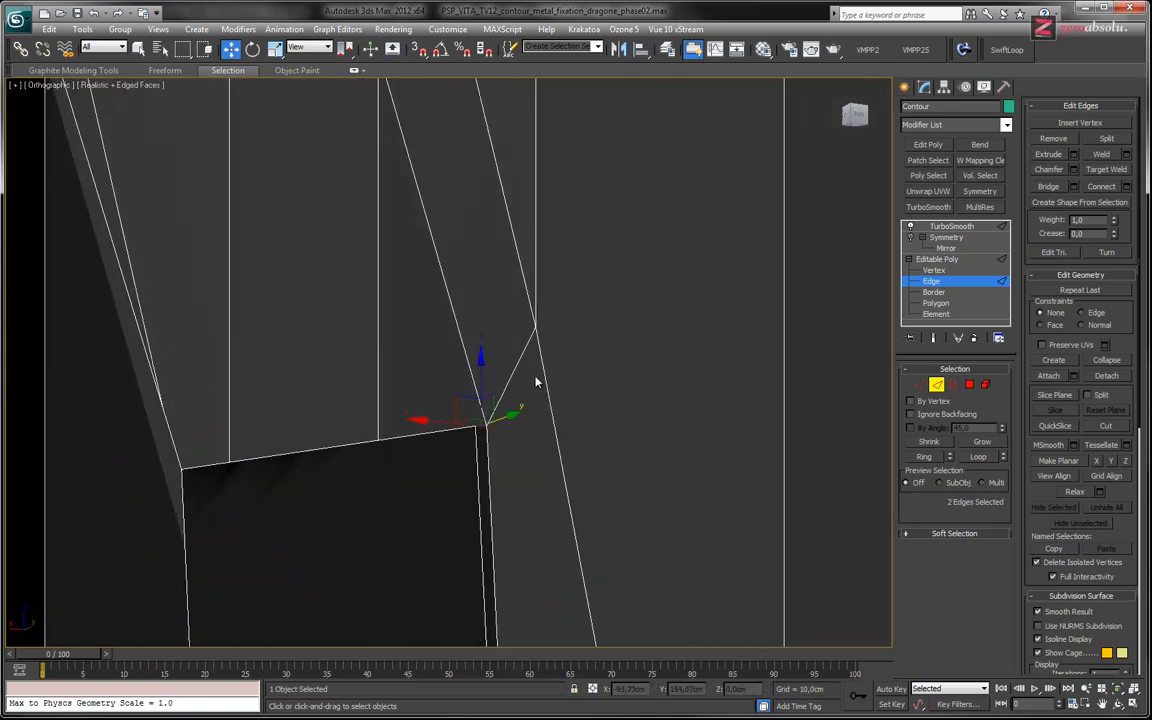
left_click(1052, 188)
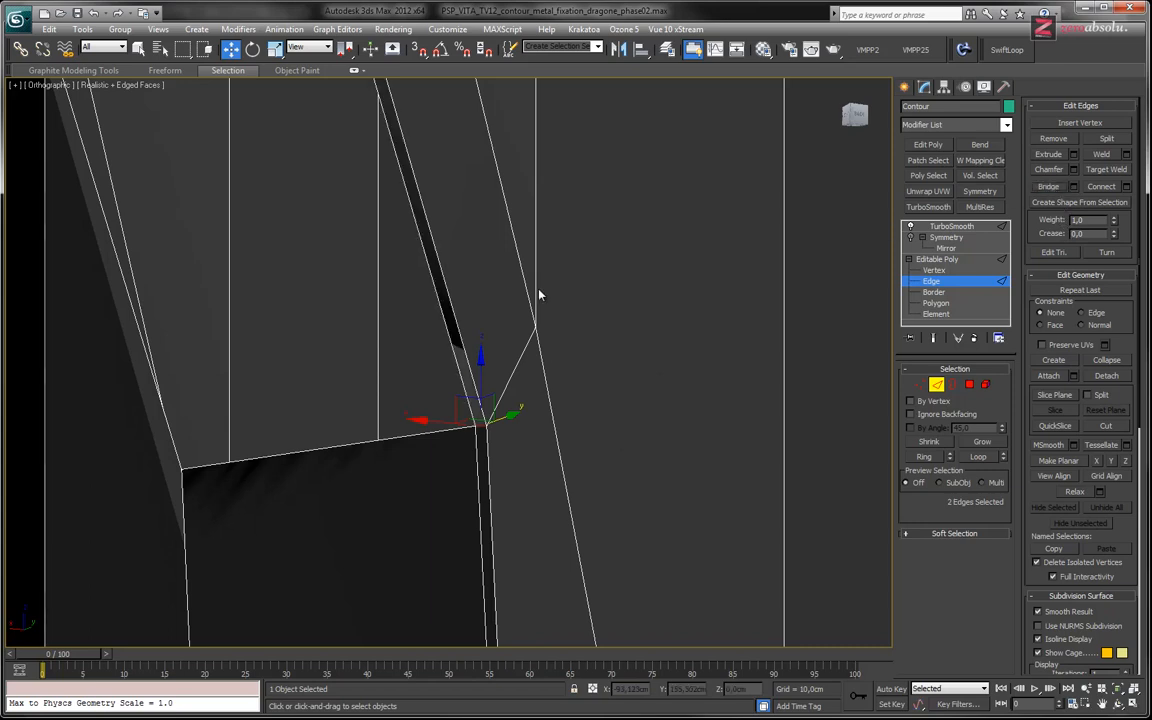
- Bridge the long crosswise edge at mid-slope with the long crosswise edge at the upper junction to close the remaining gap
left_click(392, 440)
middle_click_drag(390, 440, 610, 415, "alt")
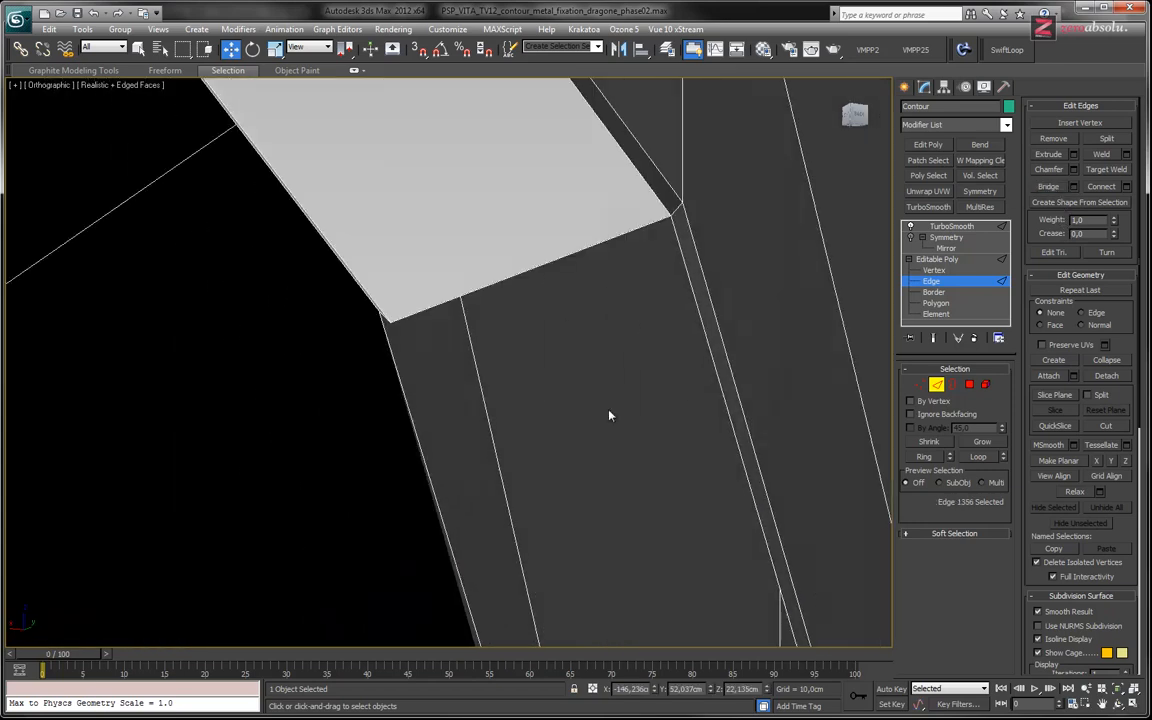
left_click(543, 262, "ctrl")
left_click(1048, 186)
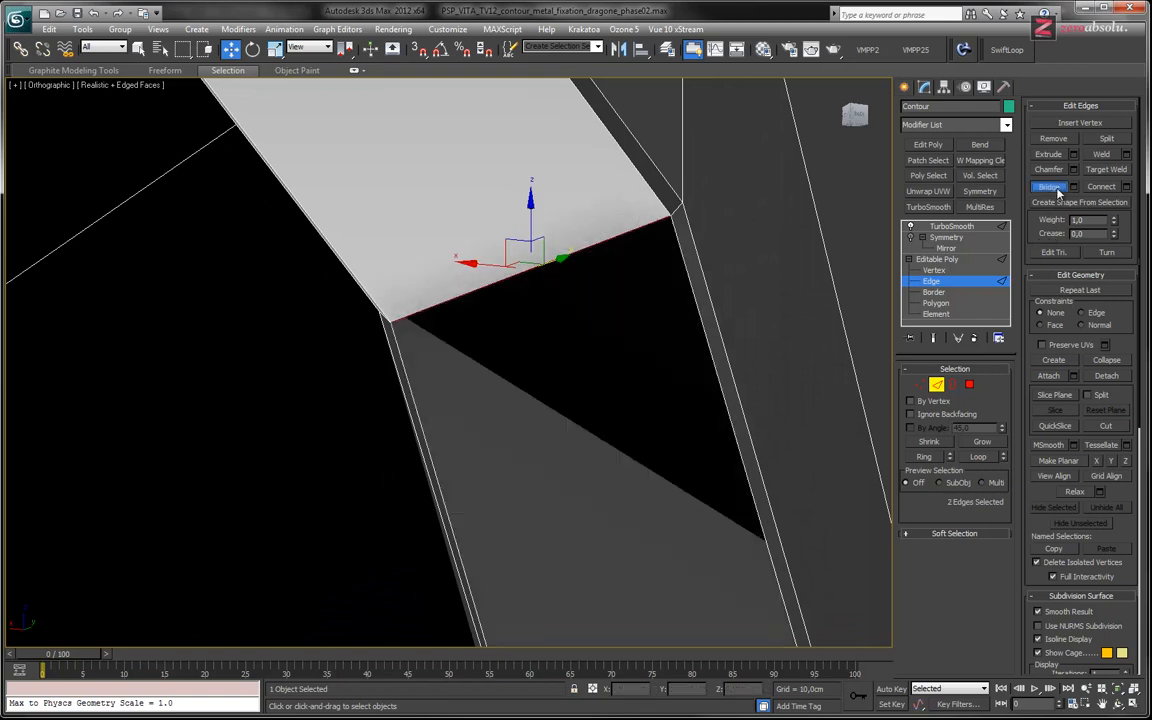
- Move the inner corner vertex at mid-slope about 0.034 cm along Y to straighten the adjoining thickness edges
middle_click_drag(746, 324, 576, 385, "alt")
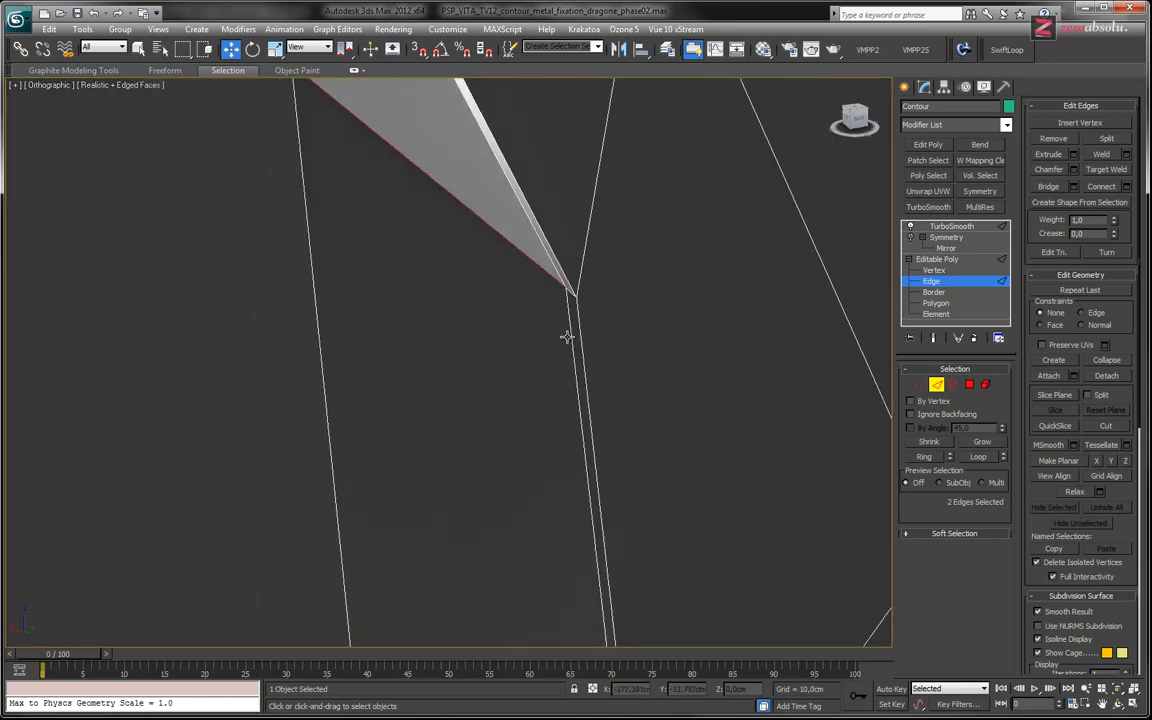
key("1")
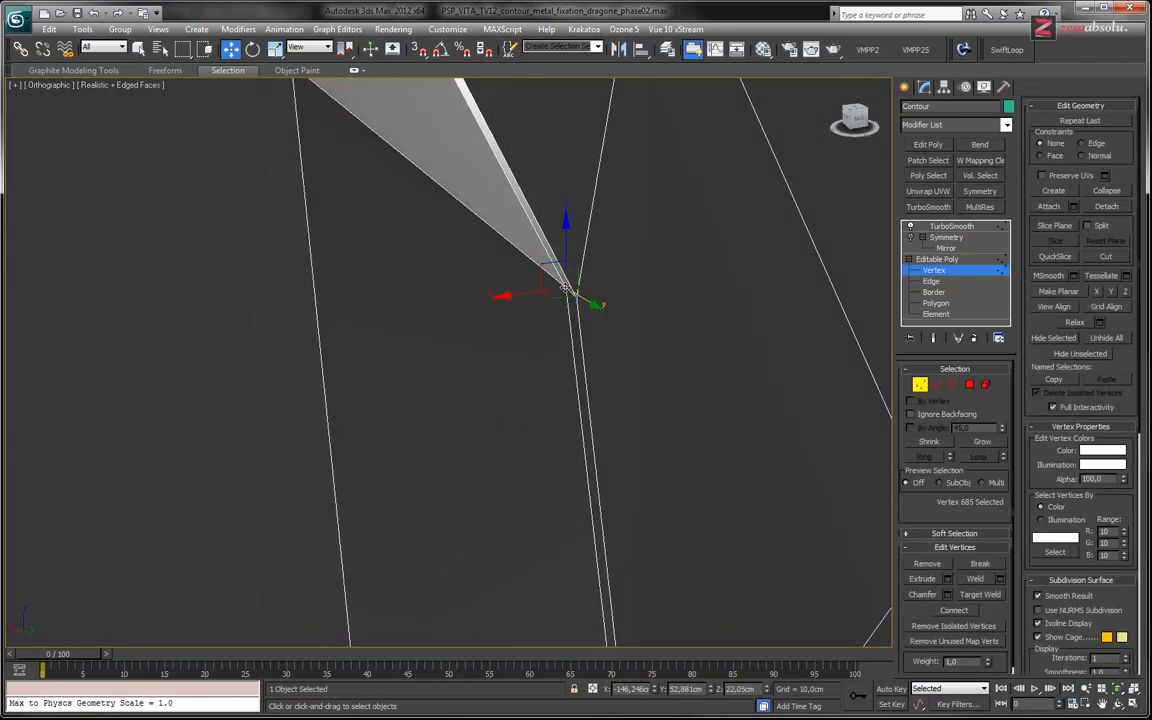
left_click_drag(537, 297, 532, 298)
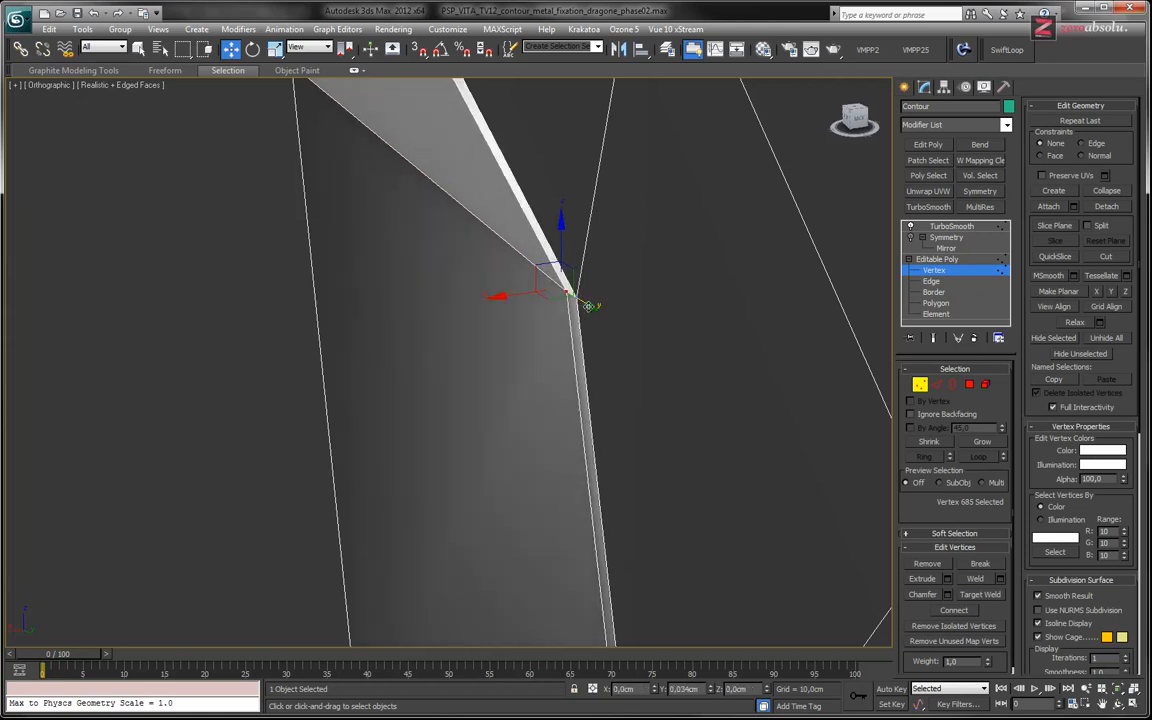
middle_click_drag(583, 303, 487, 432, "alt")
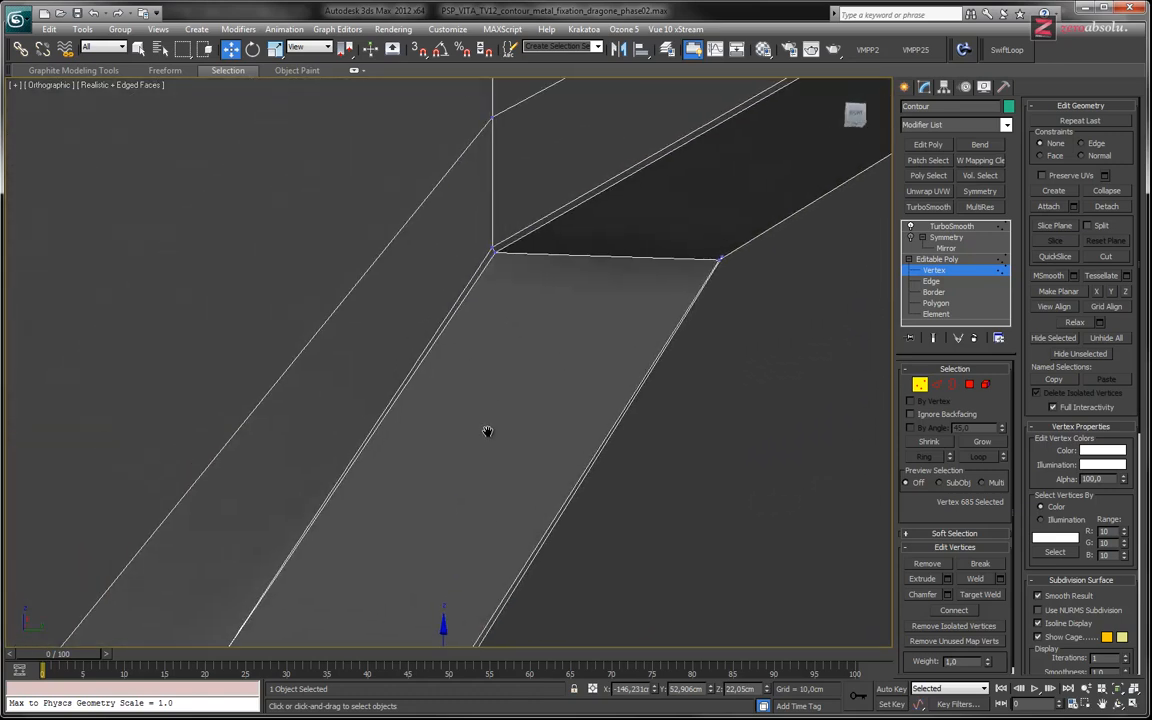
- Examine the thin strip polygon along the slope from the upper junction to mid-slope, and the edges around it
middle_click_drag(519, 272, 409, 471)
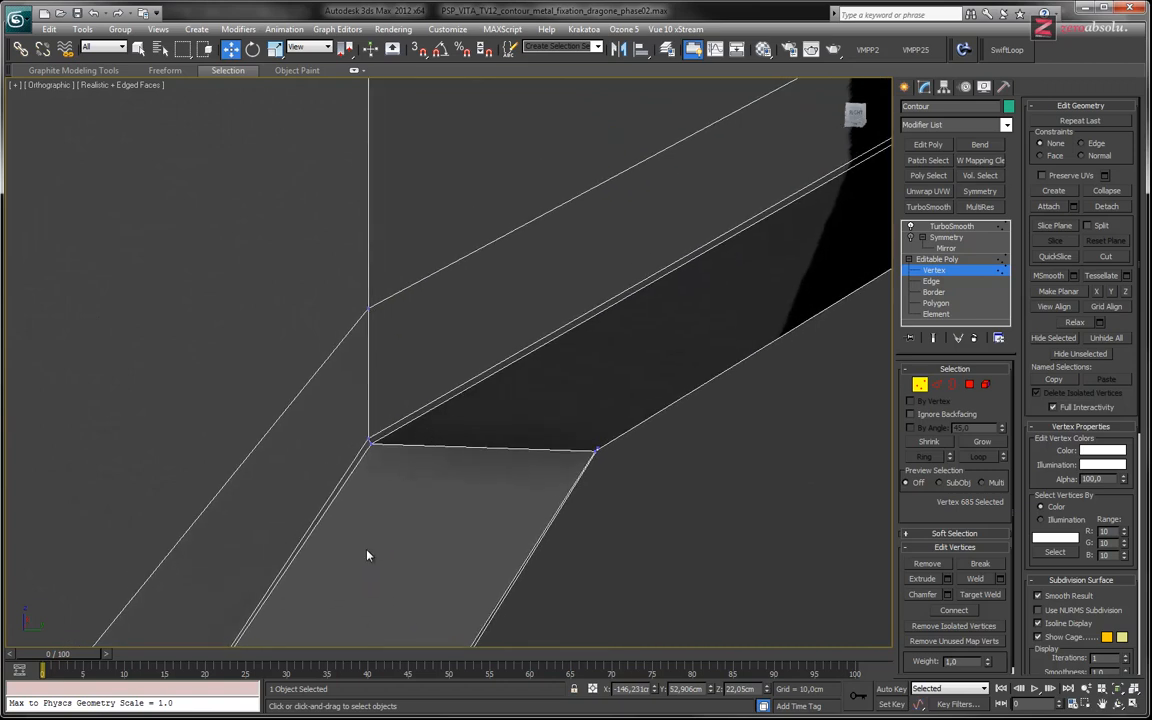
middle_click_drag(366, 555, 551, 335)
middle_click_drag(525, 258, 530, 336)
scroll(553, 300, "up", 4)
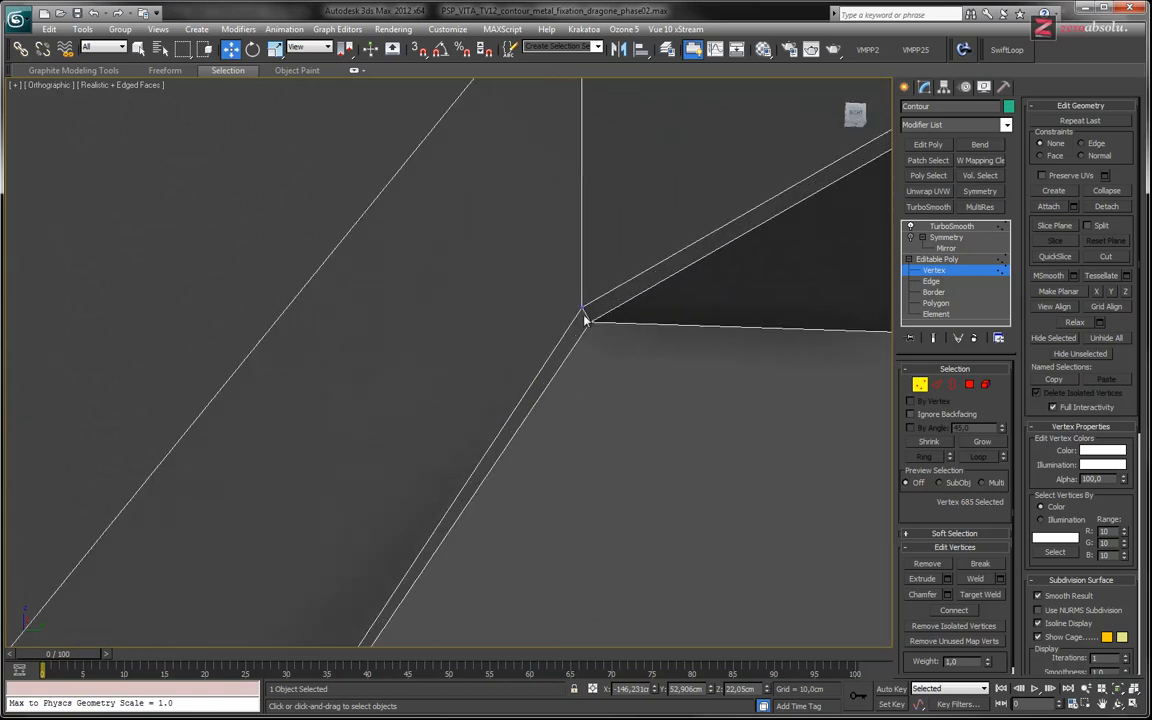
key("4")
left_click(575, 331)
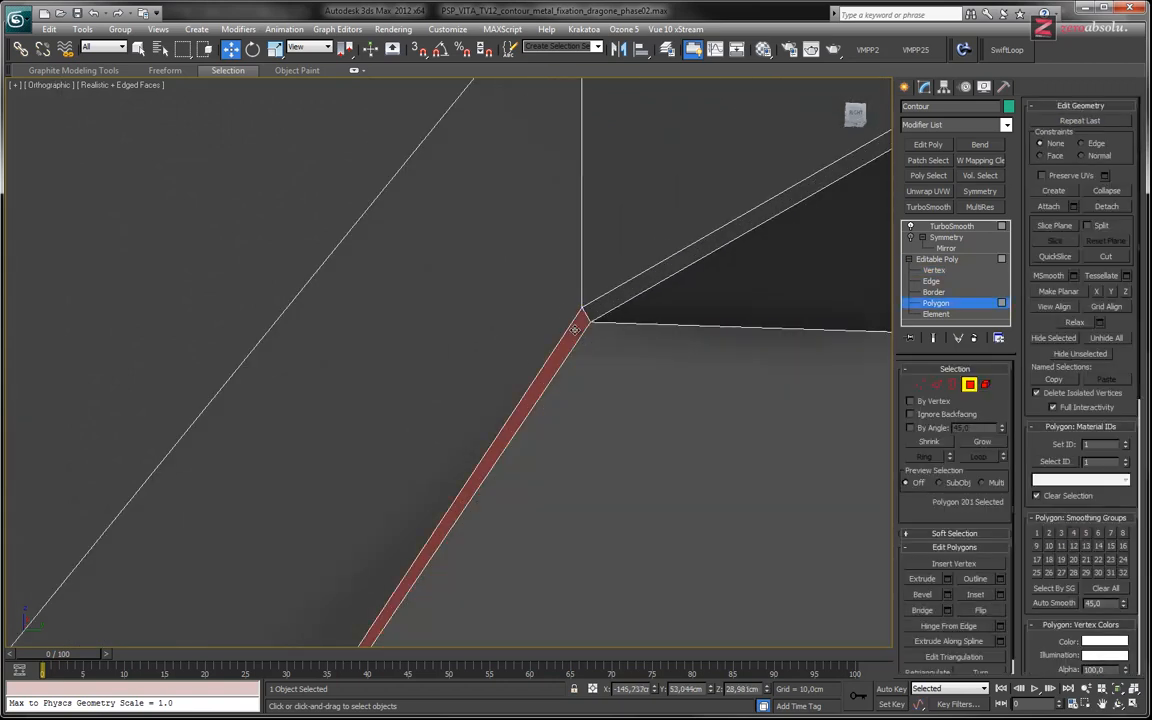
middle_click_drag(567, 428, 680, 155)
mouse_move(460, 514)
middle_mouse_down()
mouse_move(599, 167)
mouse_move(640, 275)
middle_mouse_up()
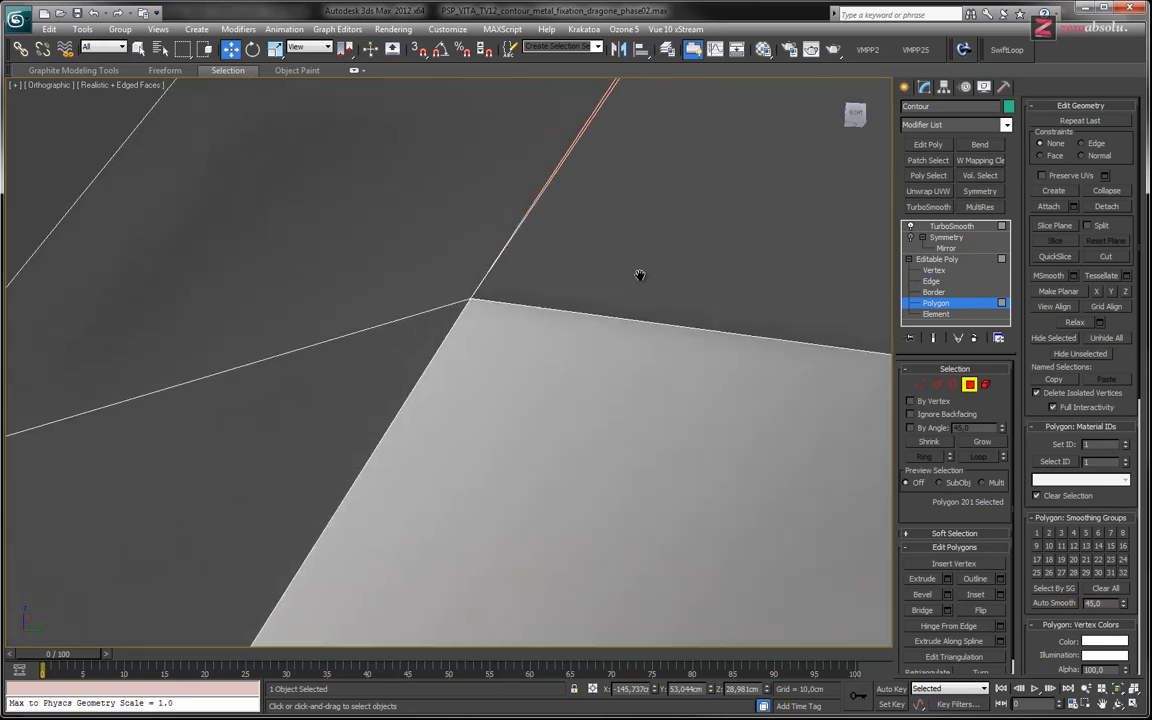
scroll(500, 283, "up", 1)
scroll(497, 285, "down", 3)
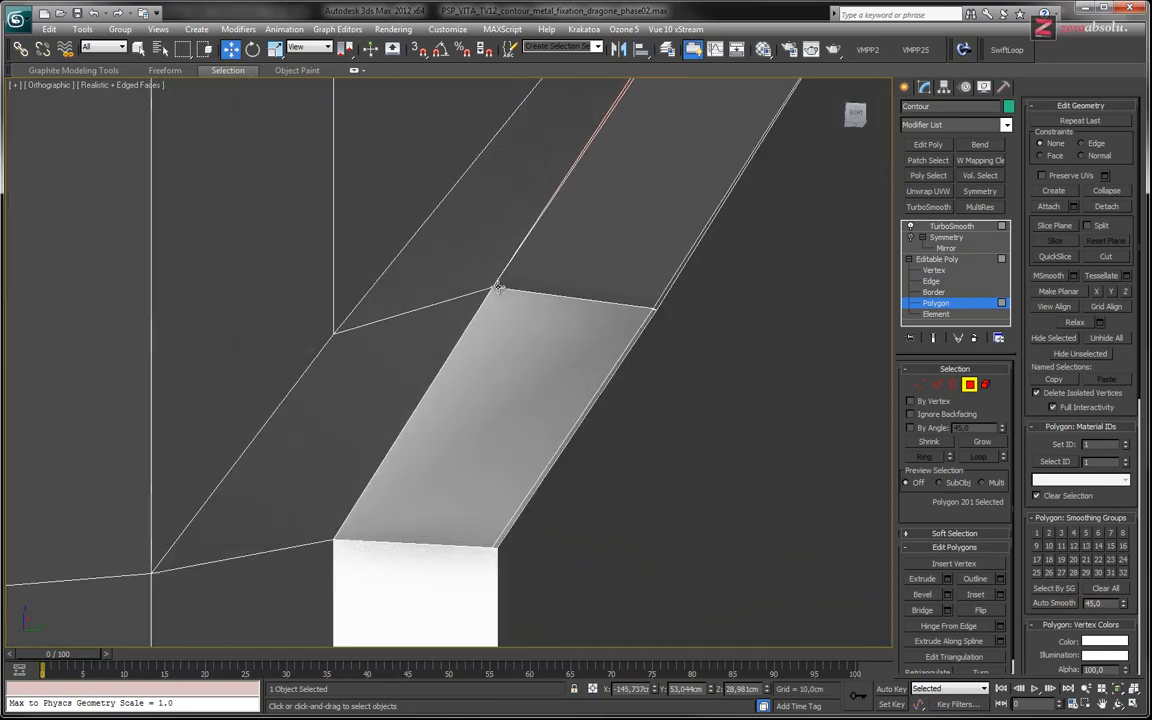
middle_click_drag(497, 285, 555, 393, "alt")
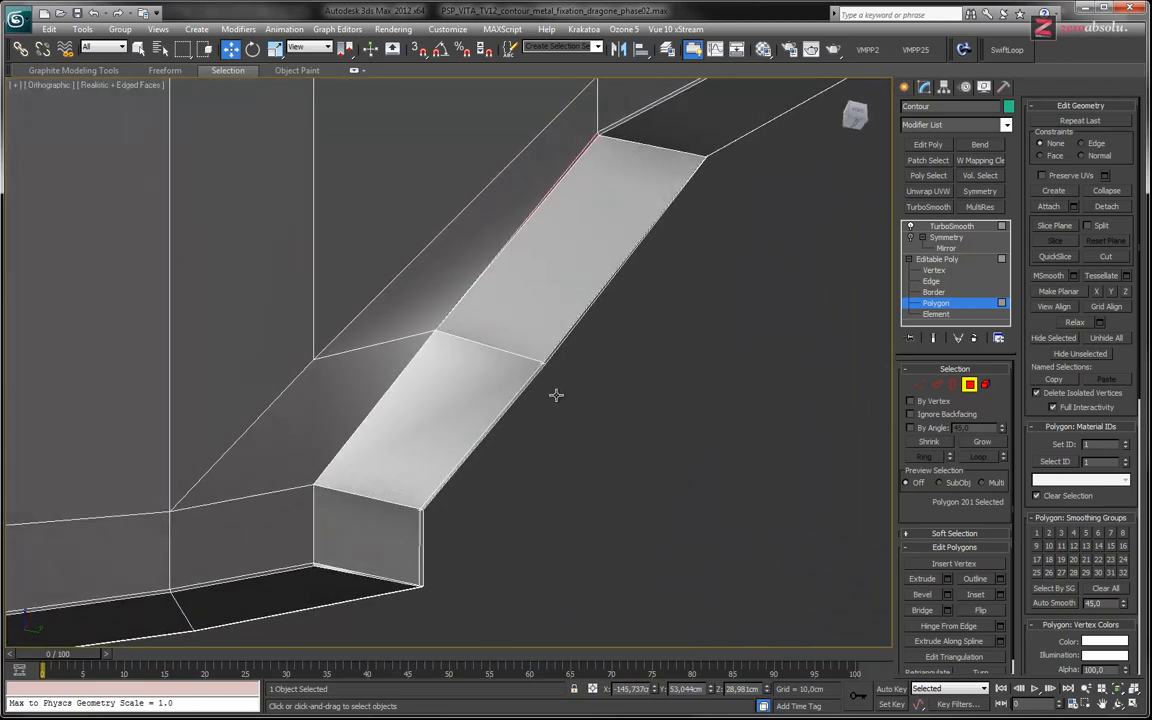
scroll(572, 278, "up", 3)
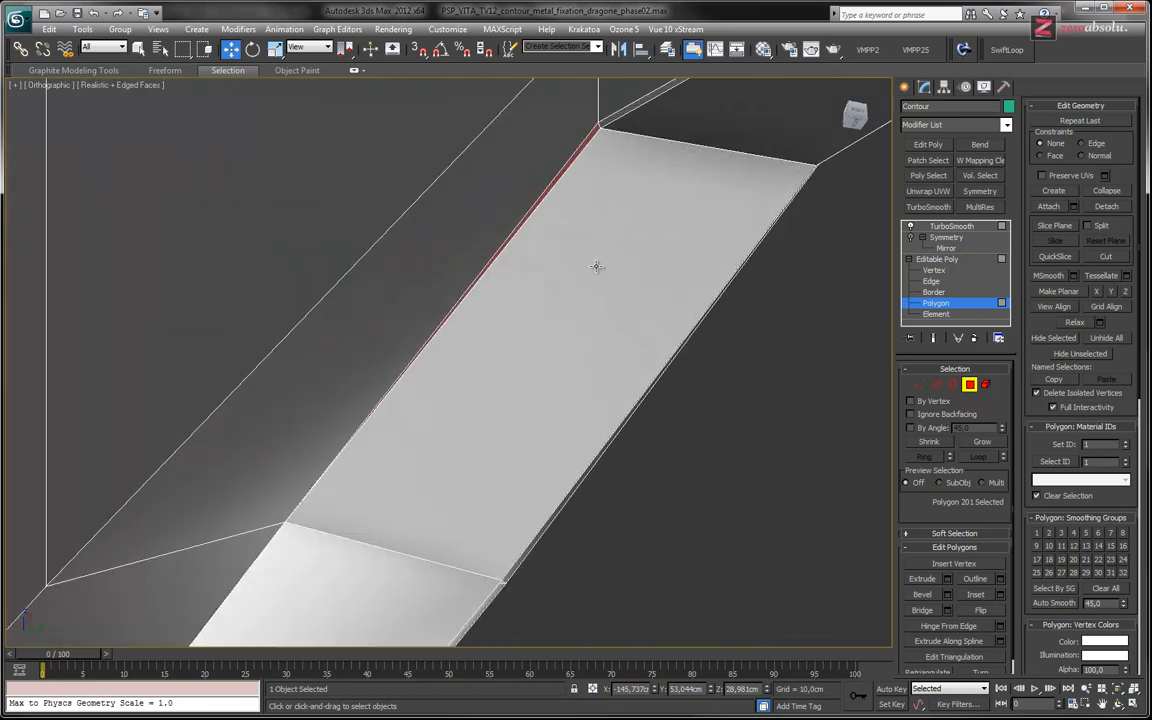
- Cut a supporting edge along the slope's inner border from the upper junction to the mid-slope crosswise edge
middle_click_drag(596, 266, 598, 283)
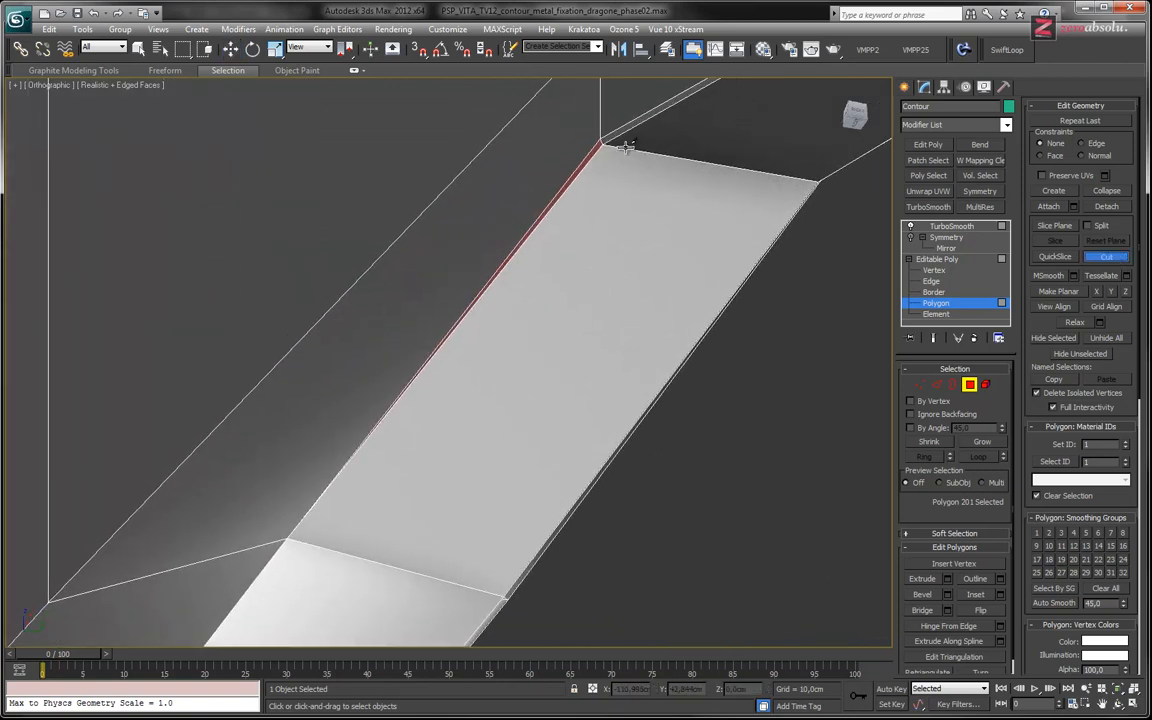
left_click(292, 540)
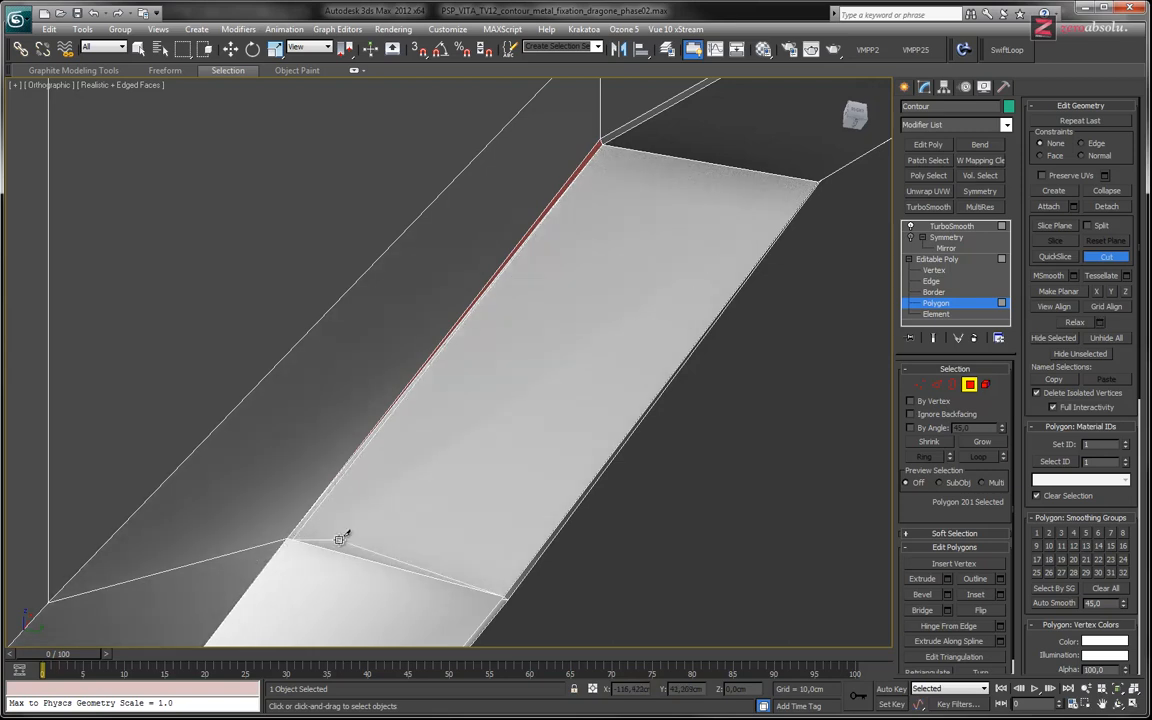
right_click(208, 573)
- Continue the supporting cut along the slope's inner border from mid-slope to the slope's lower junction
middle_click_drag(337, 574, 586, 188)
left_click(540, 154)
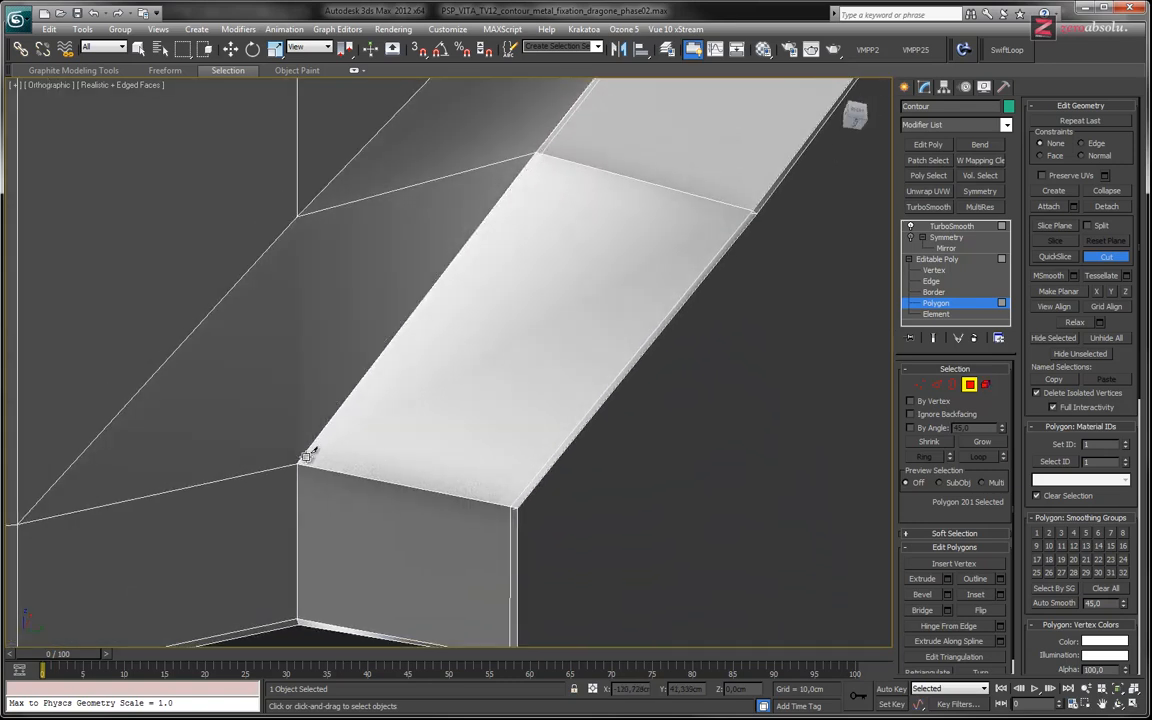
right_click(320, 523)
- Cut the supporting edge down the vertical face's inner border from the slope's lower junction to the bottom edge
middle_click_drag(358, 489, 498, 320)
middle_click_drag(472, 362, 455, 168, "alt")
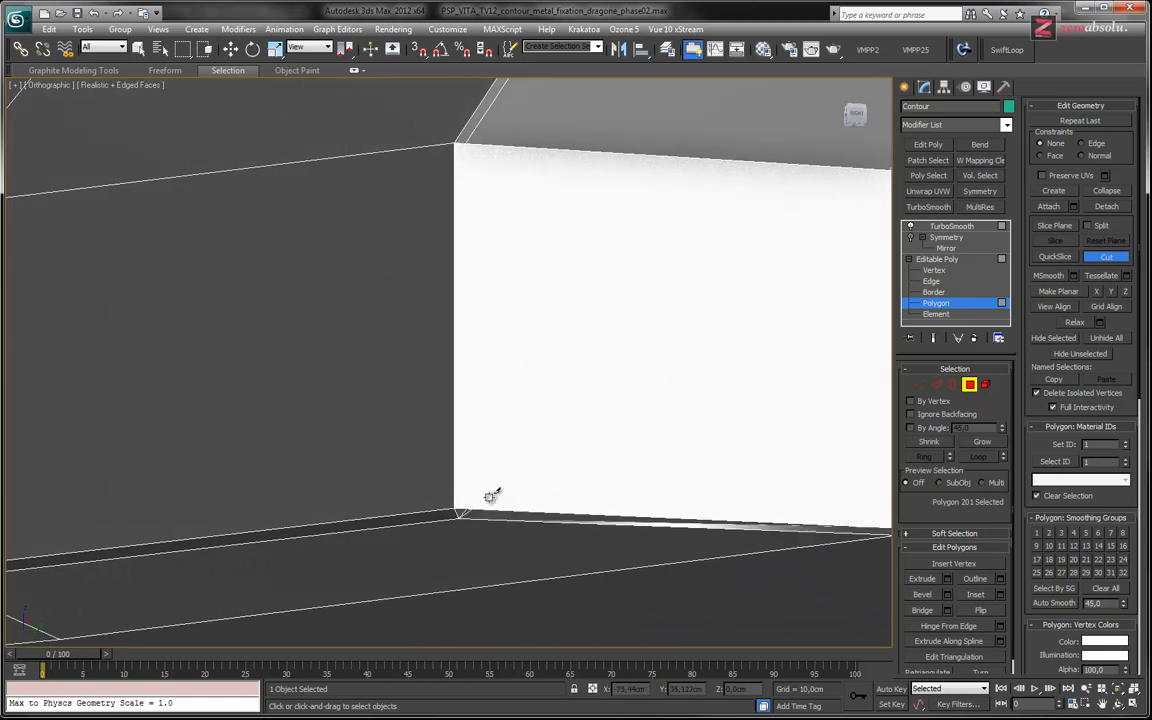
middle_click_drag(495, 379, 496, 455, "alt")
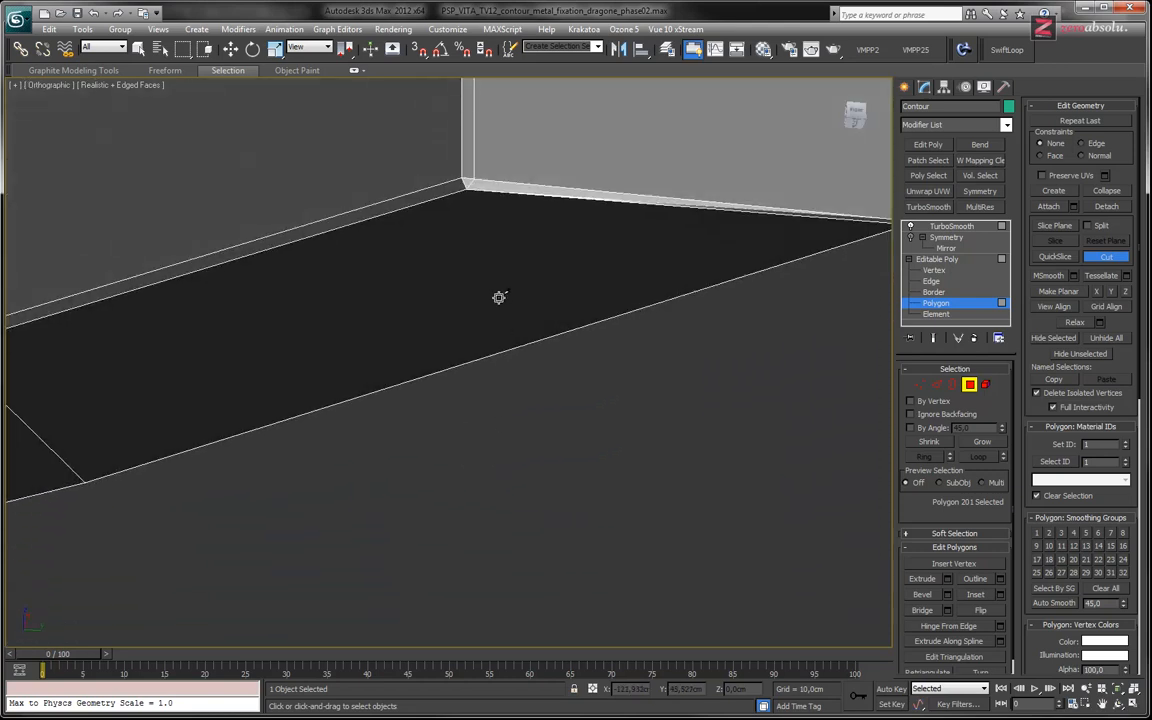
middle_click_drag(518, 202, 507, 326)
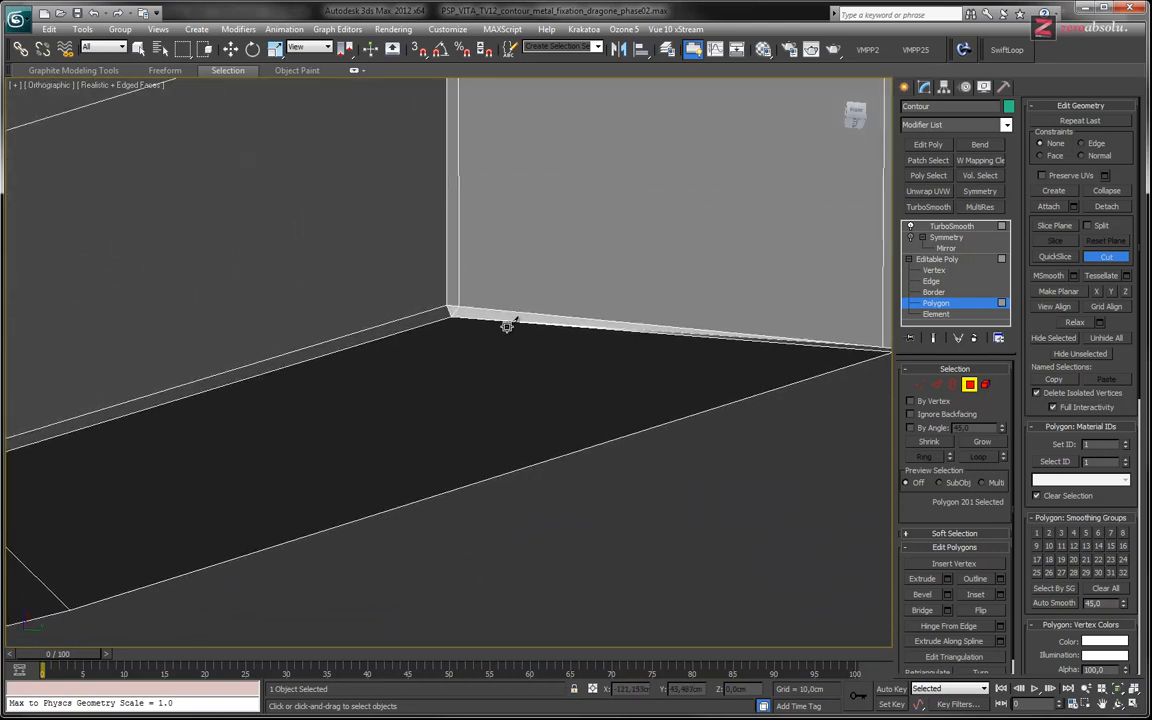
middle_click_drag(527, 231, 476, 355, "alt")
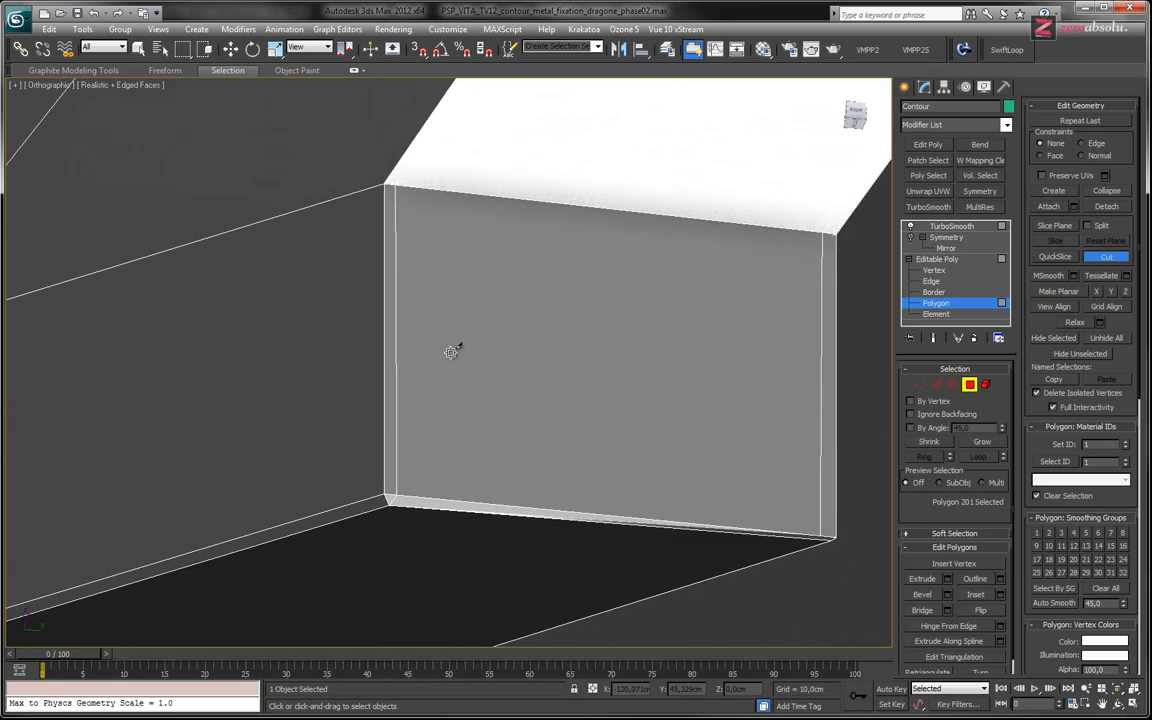
right_click(441, 381)
key("1")
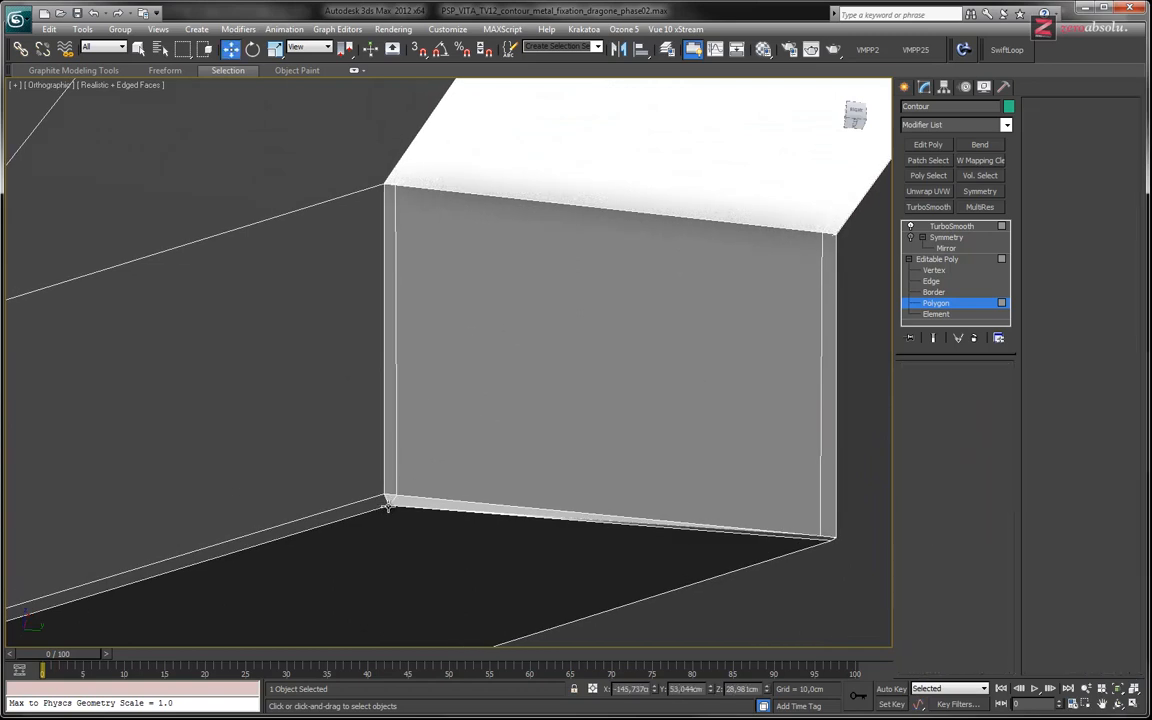
left_click(388, 500)
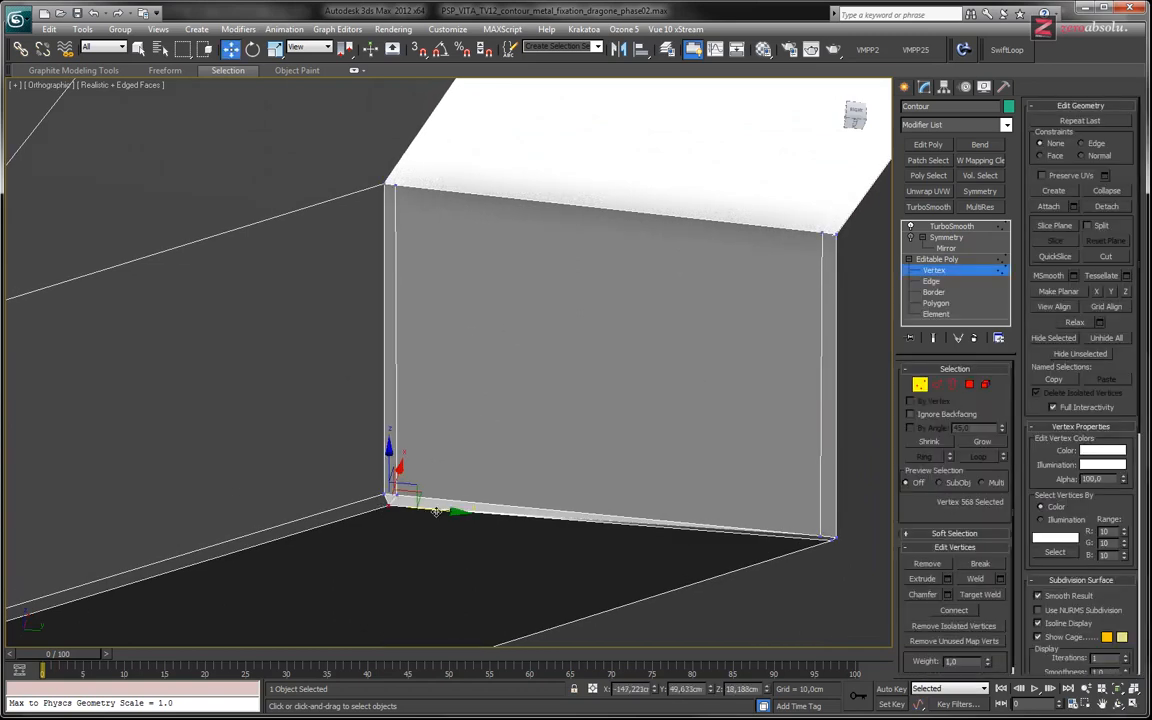
key("ctrl+z")
- Try to remove the extra long edge beside the thin strip between mid-slope and the upper junction, including its vertices
middle_click_drag(548, 226, 521, 452)
mouse_move(552, 268)
middle_mouse_down()
mouse_move(532, 363)
mouse_move(603, 341)
middle_mouse_up()
mouse_move(684, 365)
middle_mouse_down()
mouse_move(393, 524)
mouse_move(391, 547)
middle_mouse_up()
mouse_move(650, 180)
middle_mouse_down()
mouse_move(491, 443)
mouse_move(589, 378)
mouse_move(612, 393)
mouse_move(537, 337)
mouse_move(576, 314)
mouse_move(560, 415)
middle_mouse_up()
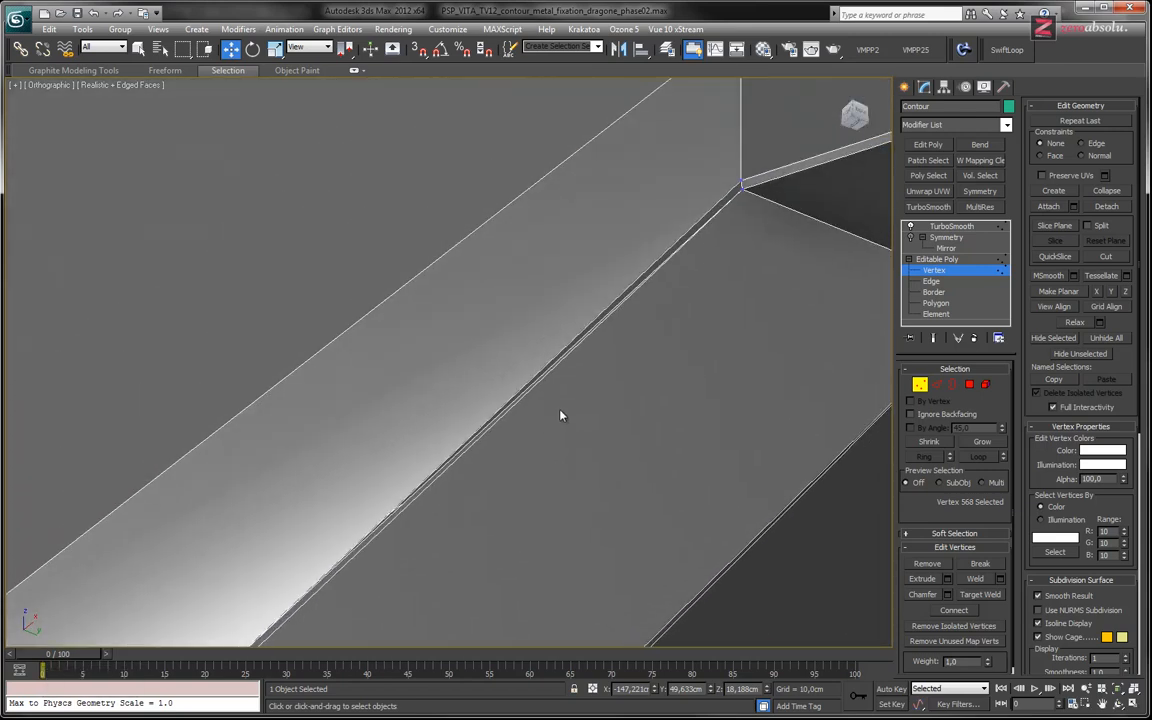
key("2")
left_click(502, 414)
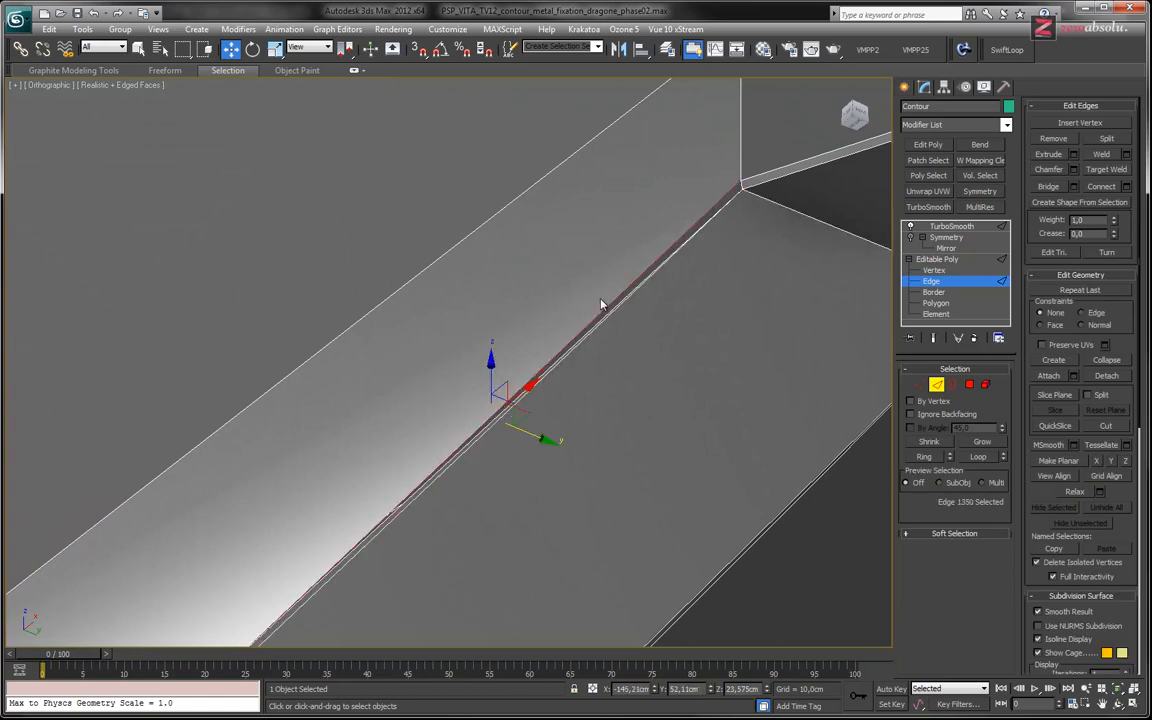
left_click(483, 428)
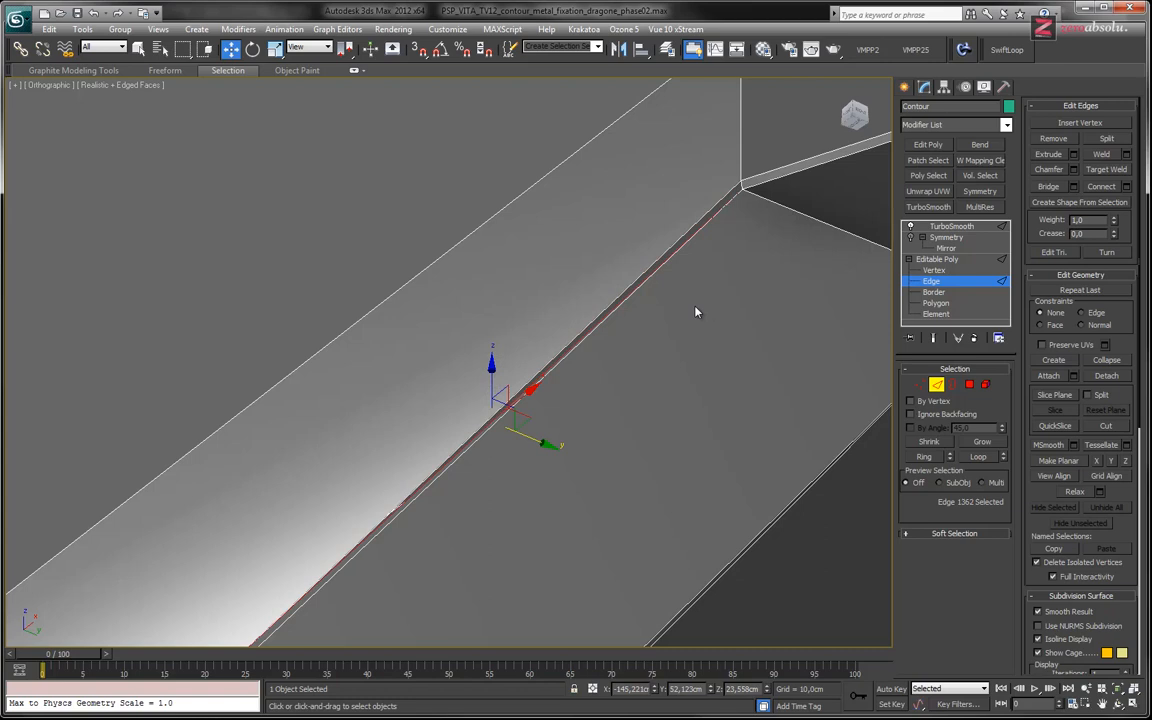
middle_click_drag(670, 267, 667, 200)
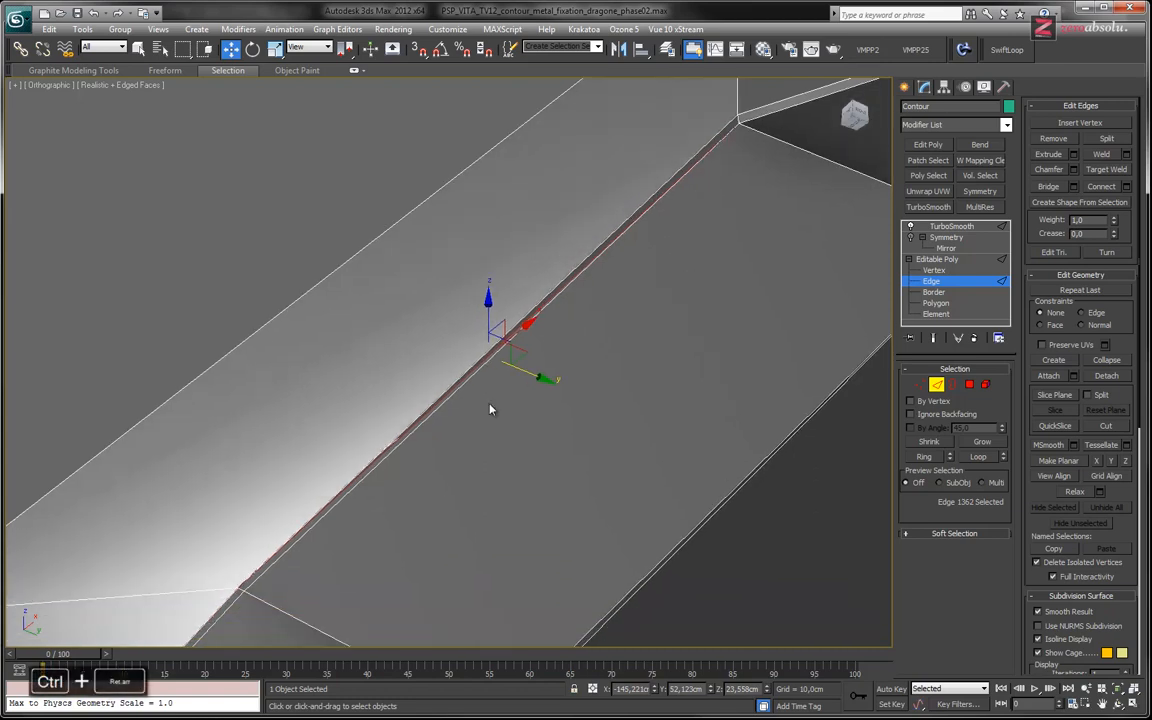
scroll(490, 408, "up", 2)
middle_click_drag(564, 282, 602, 305)
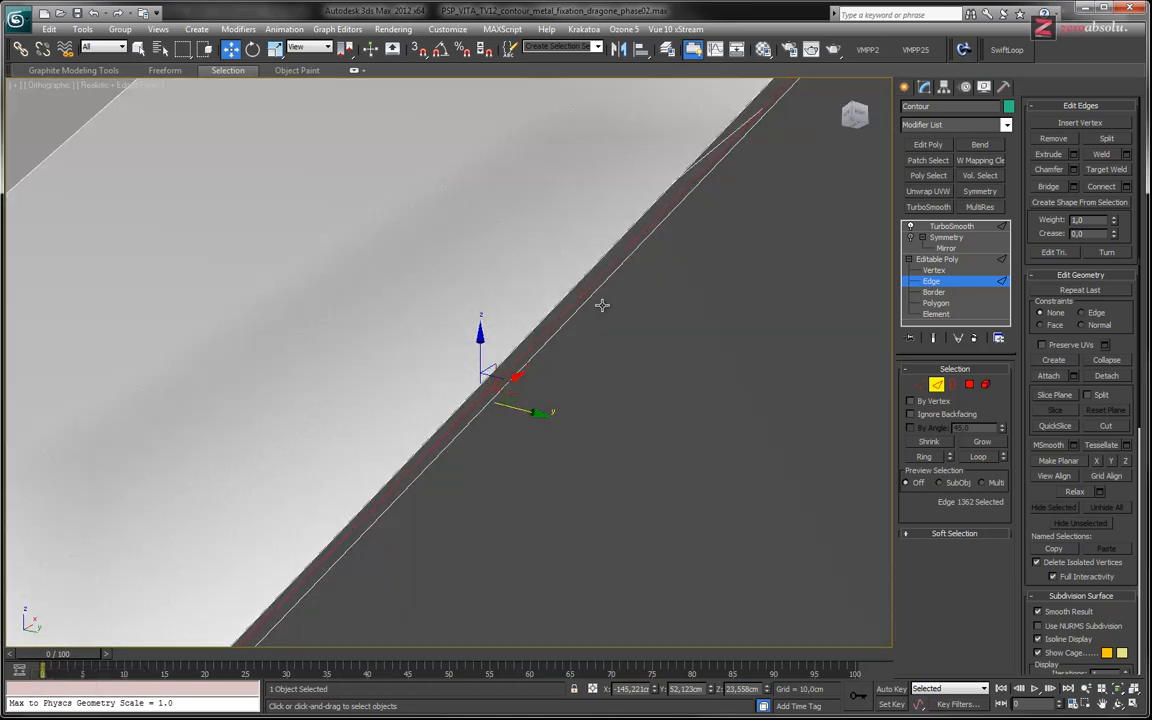
key("ctrl+BackSpace")
middle_click_drag(624, 298, 529, 403, "alt")
mouse_move(583, 356)
middle_mouse_down("alt")
mouse_move(625, 363)
mouse_move(576, 386)
mouse_move(567, 378)
mouse_move(579, 383)
mouse_move(597, 343)
middle_mouse_up("alt")
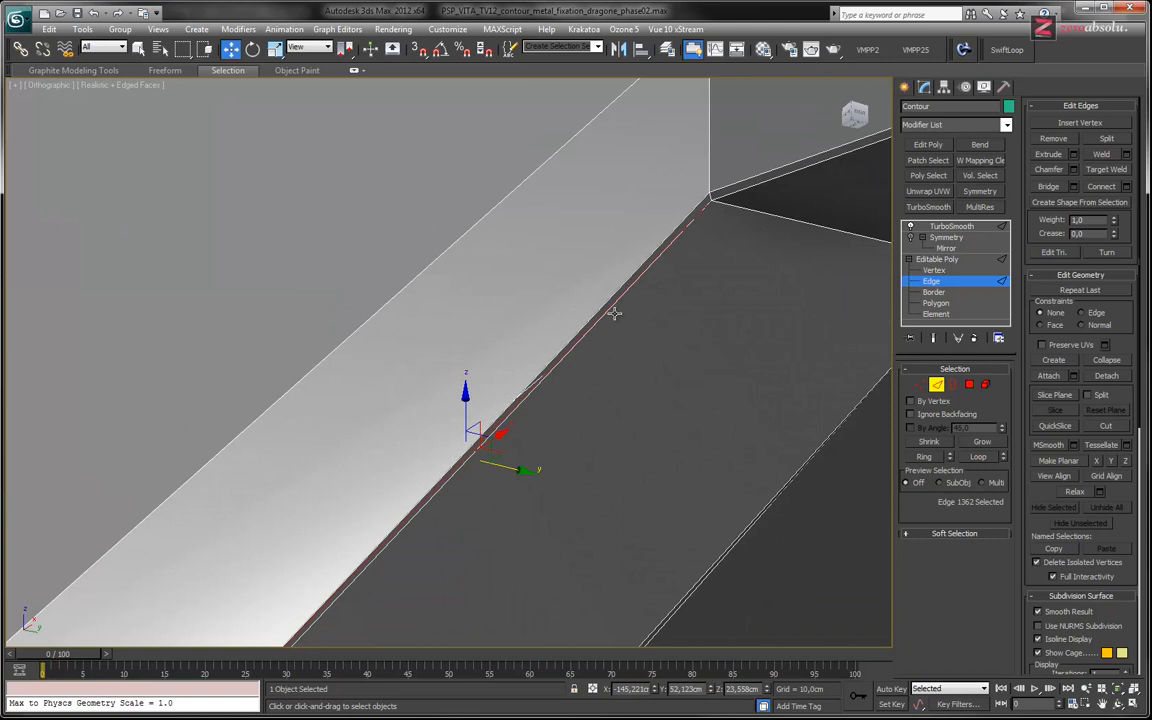
- Select both closely spaced long edges between mid-slope and the upper junction and examine their path along the slope
middle_click_drag(614, 313, 622, 195)
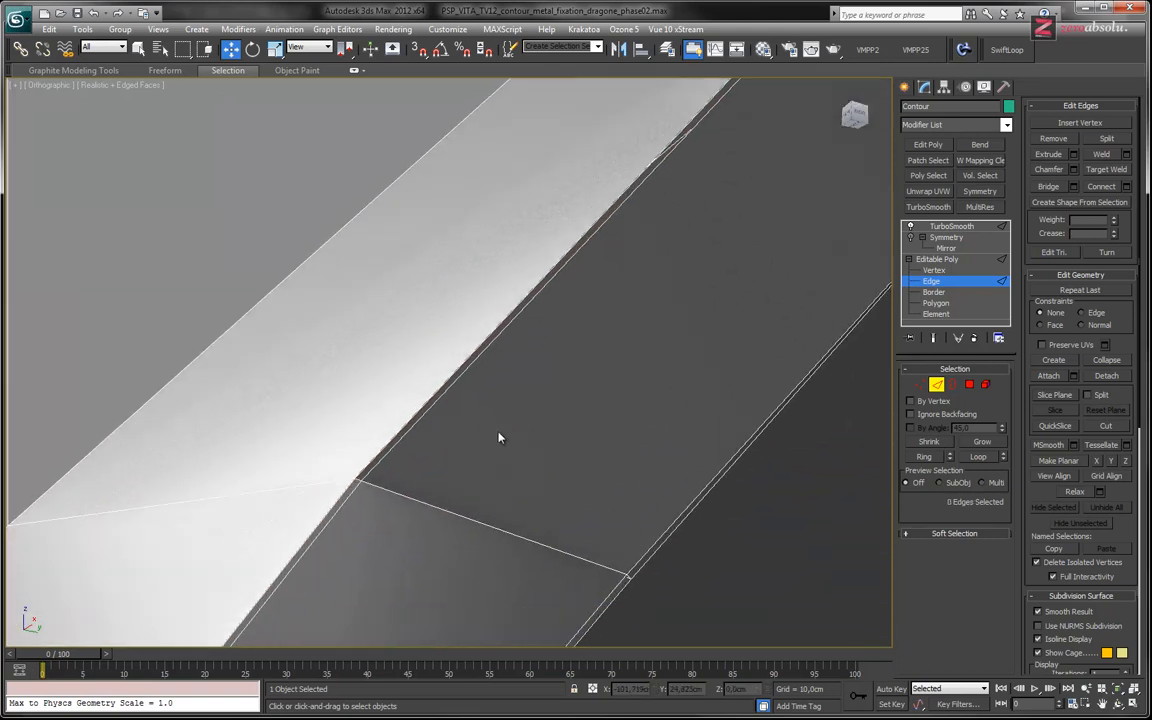
left_click(424, 402)
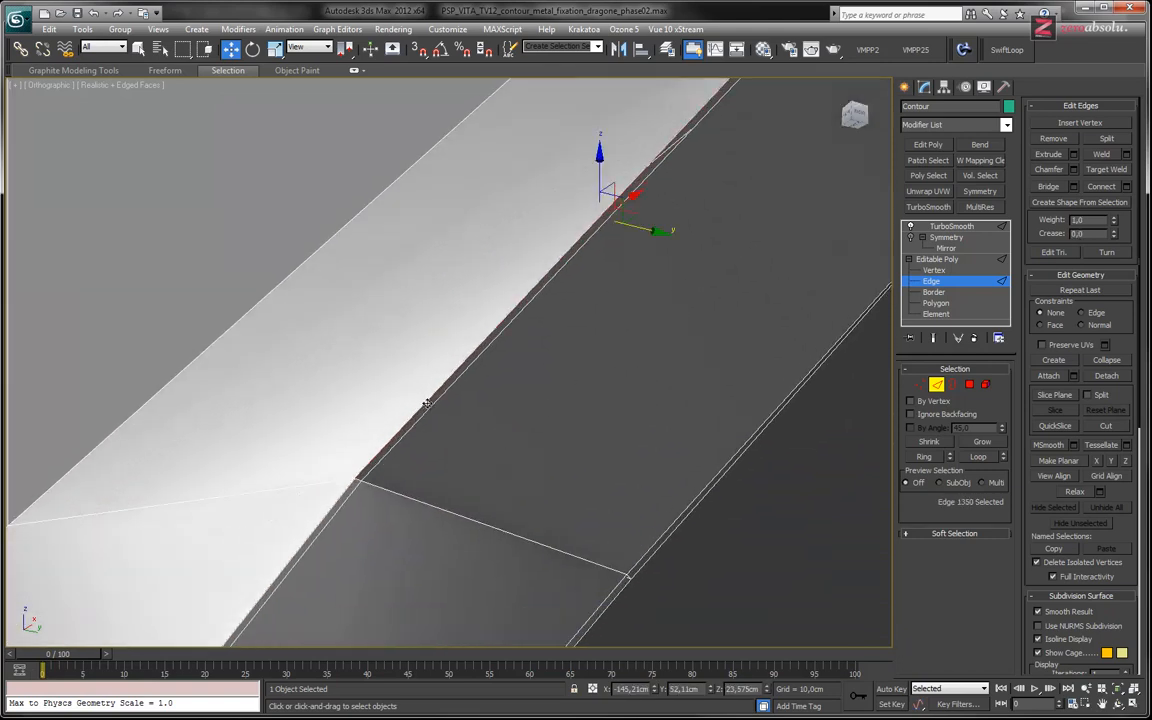
left_click(432, 407, "ctrl")
middle_click_drag(742, 232, 634, 444)
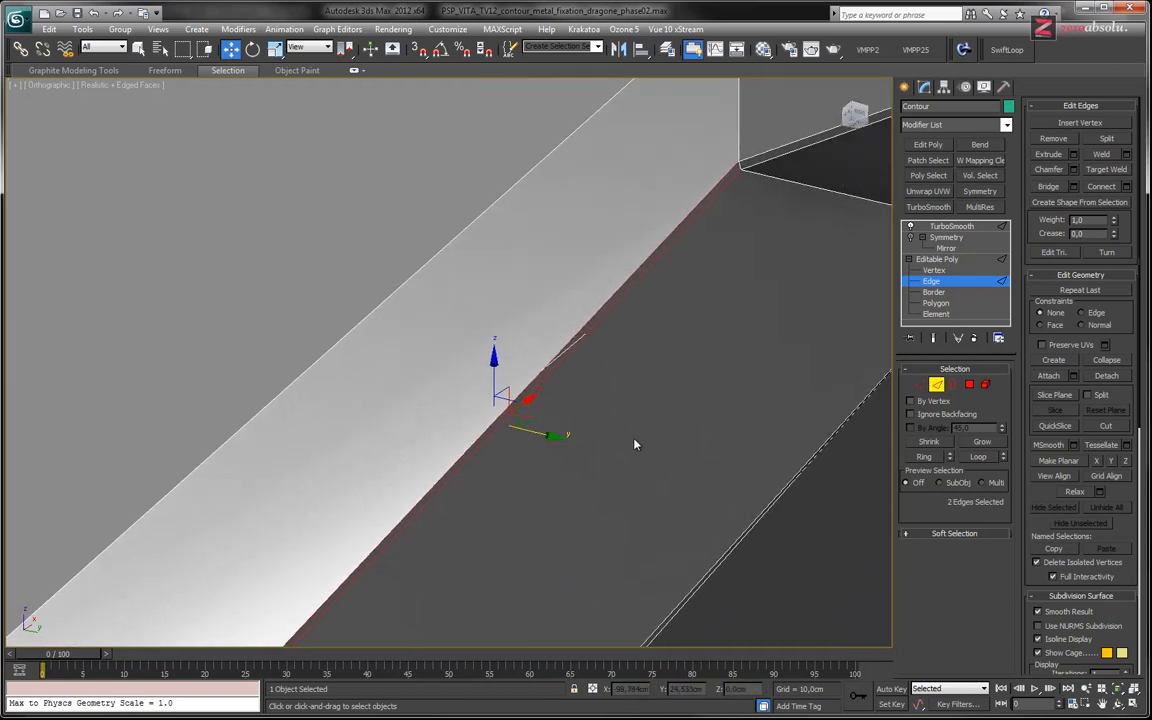
scroll(689, 228, "up", 4)
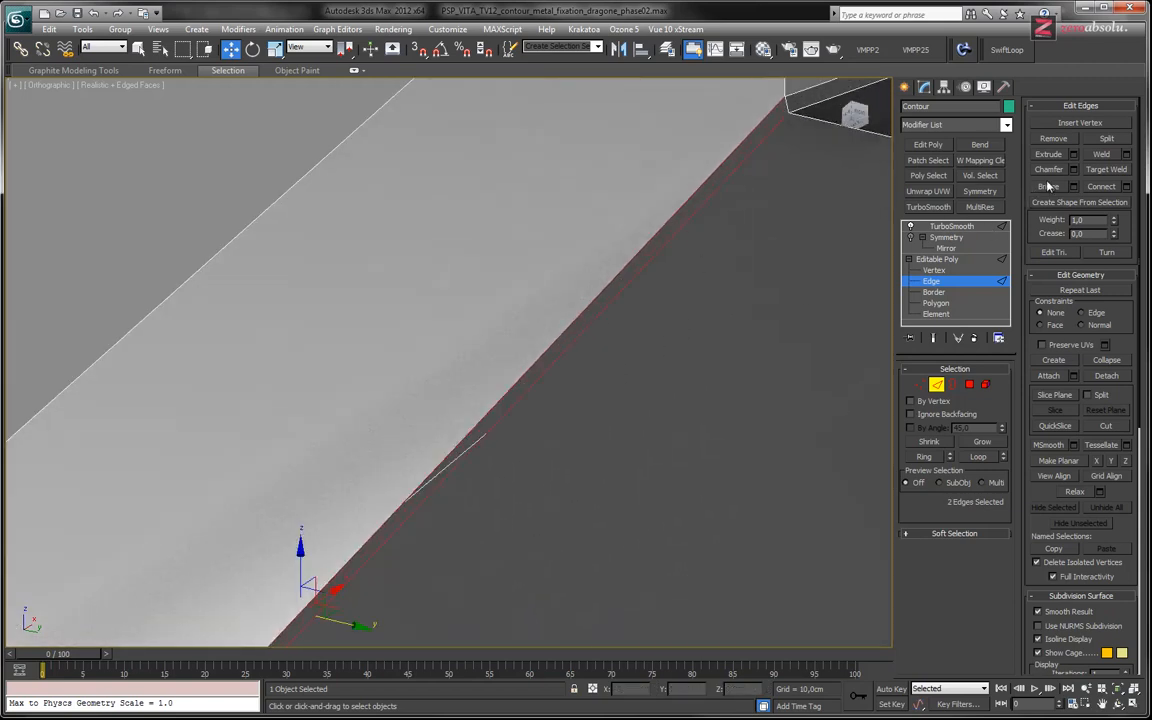
middle_click_drag(567, 322, 542, 421)
scroll(583, 286, "down", 3)
middle_click_drag(615, 383, 616, 356, "alt")
left_click(650, 378)
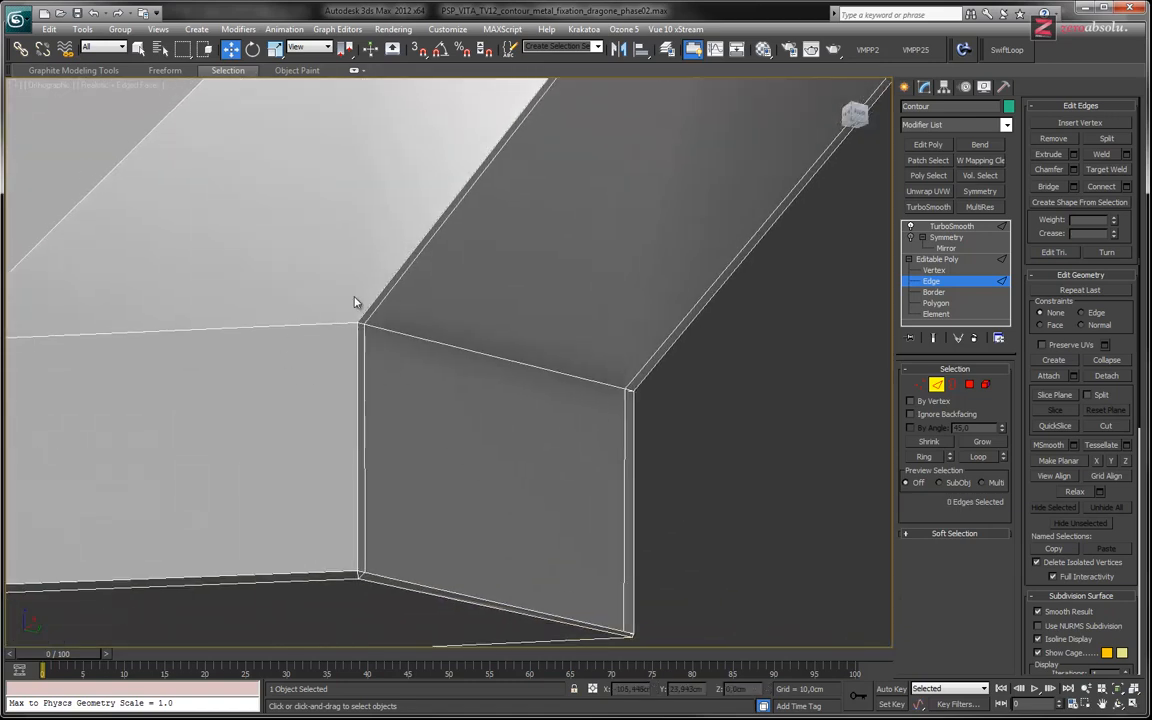
- Select the vertex at the vertical face's outer bottom corner and adjust its alignment along X
middle_click_drag(379, 571, 406, 478)
middle_click_drag(339, 548, 584, 320)
scroll(424, 421, "up", 2)
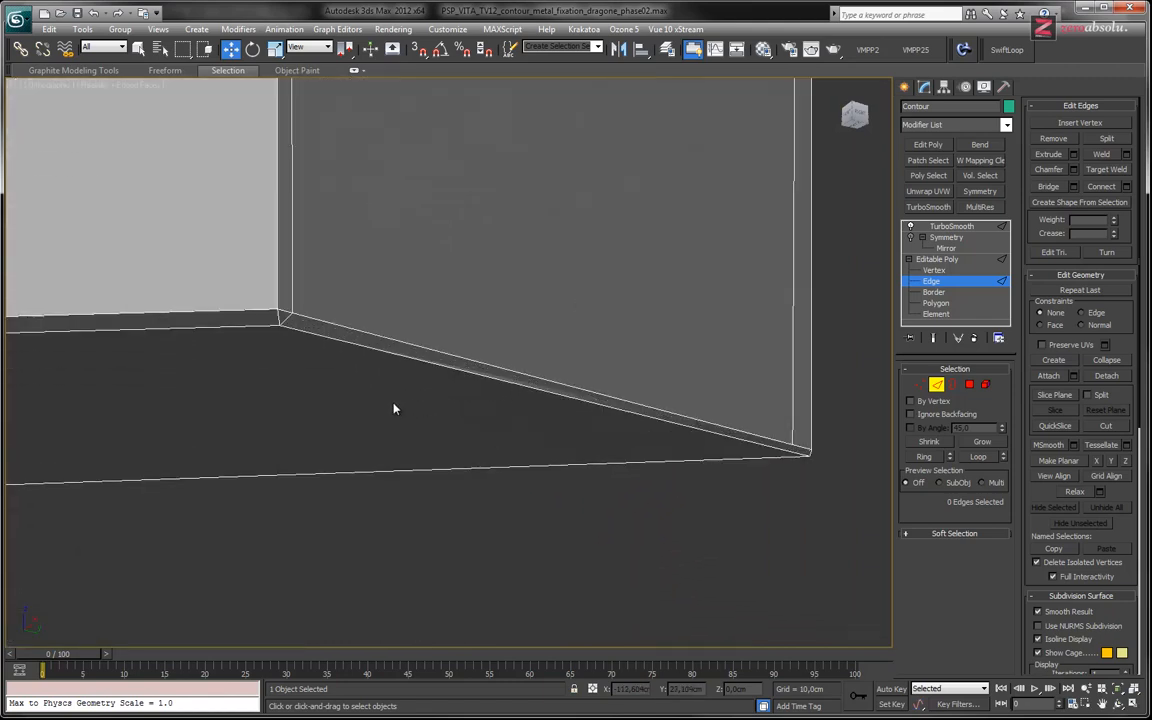
left_click(354, 345)
middle_click_drag(360, 393, 581, 445, "alt")
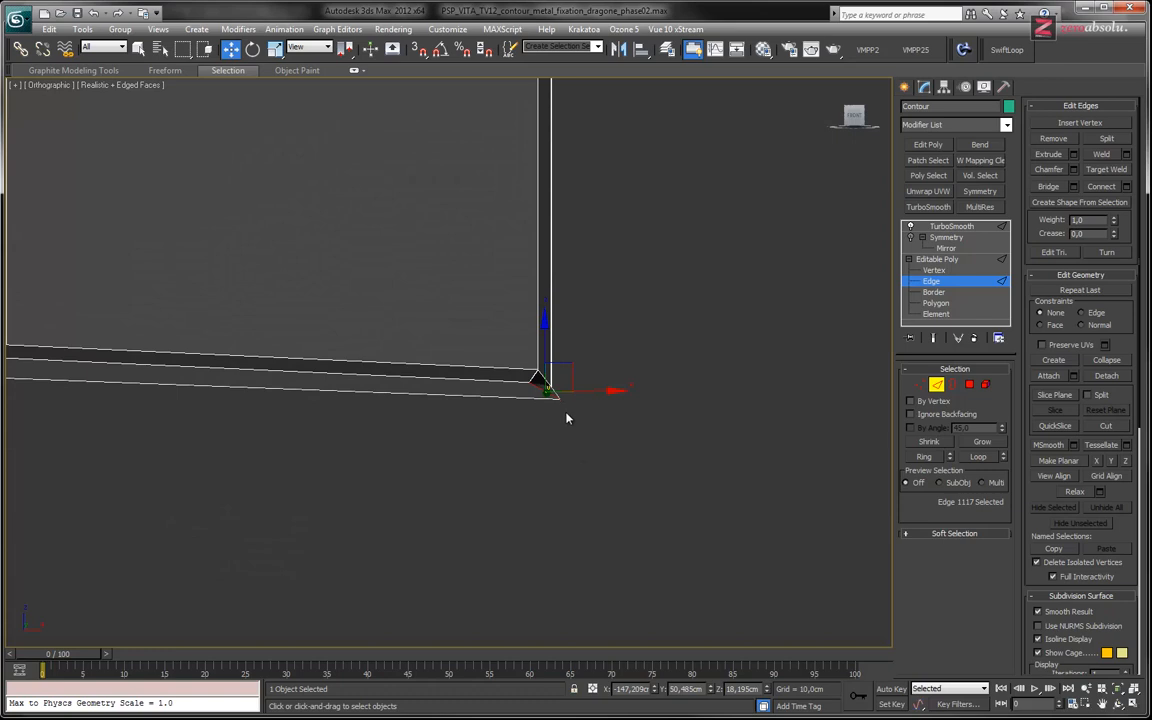
key("1")
left_click(562, 398)
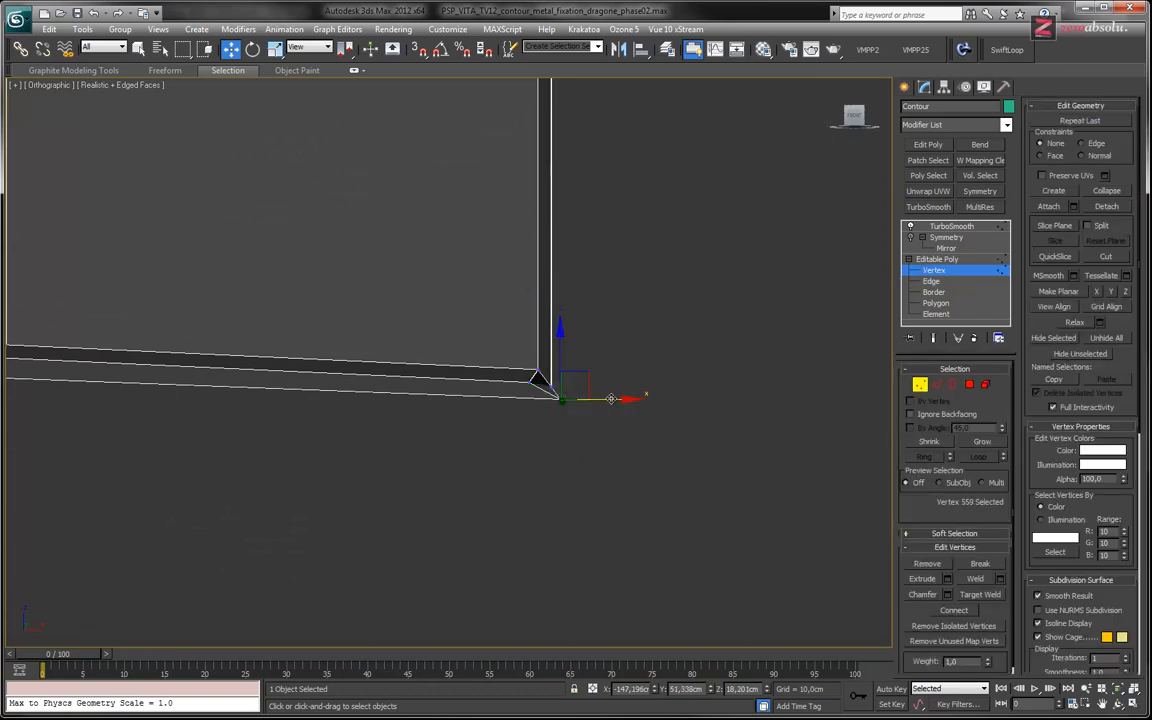
- Adjust the outer border vertex where the vertical face meets the lower end of the slope
middle_click_drag(620, 381, 517, 306, "alt")
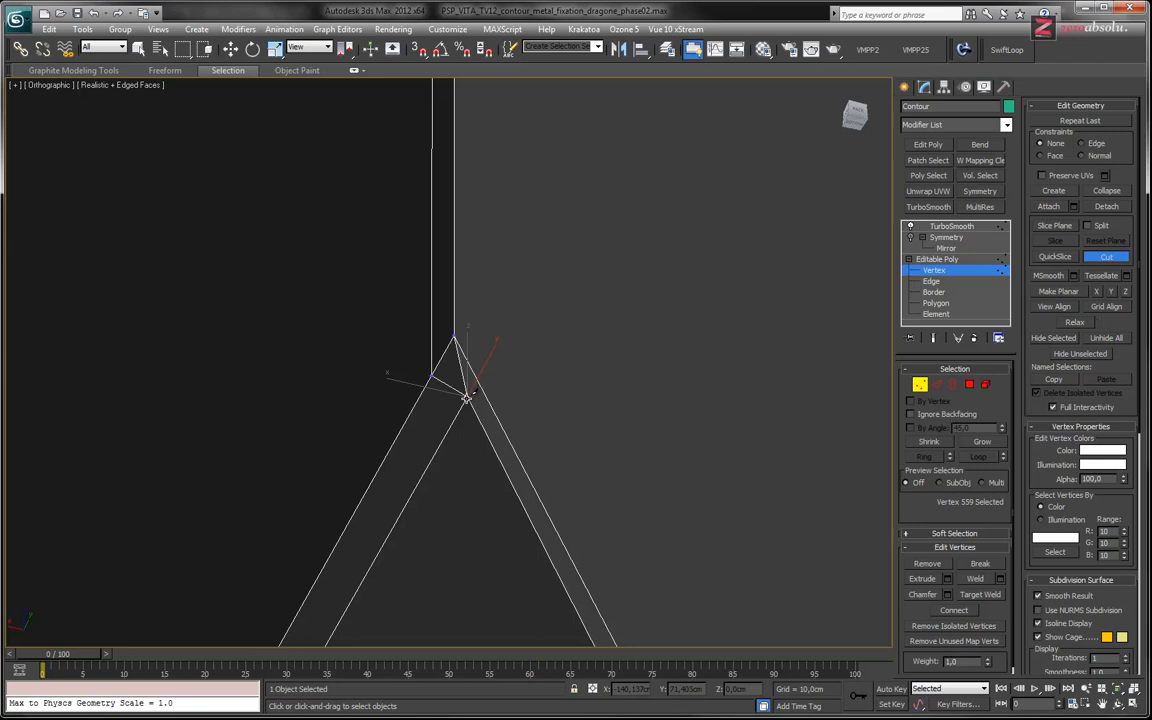
middle_click_drag(535, 312, 430, 390, "alt")
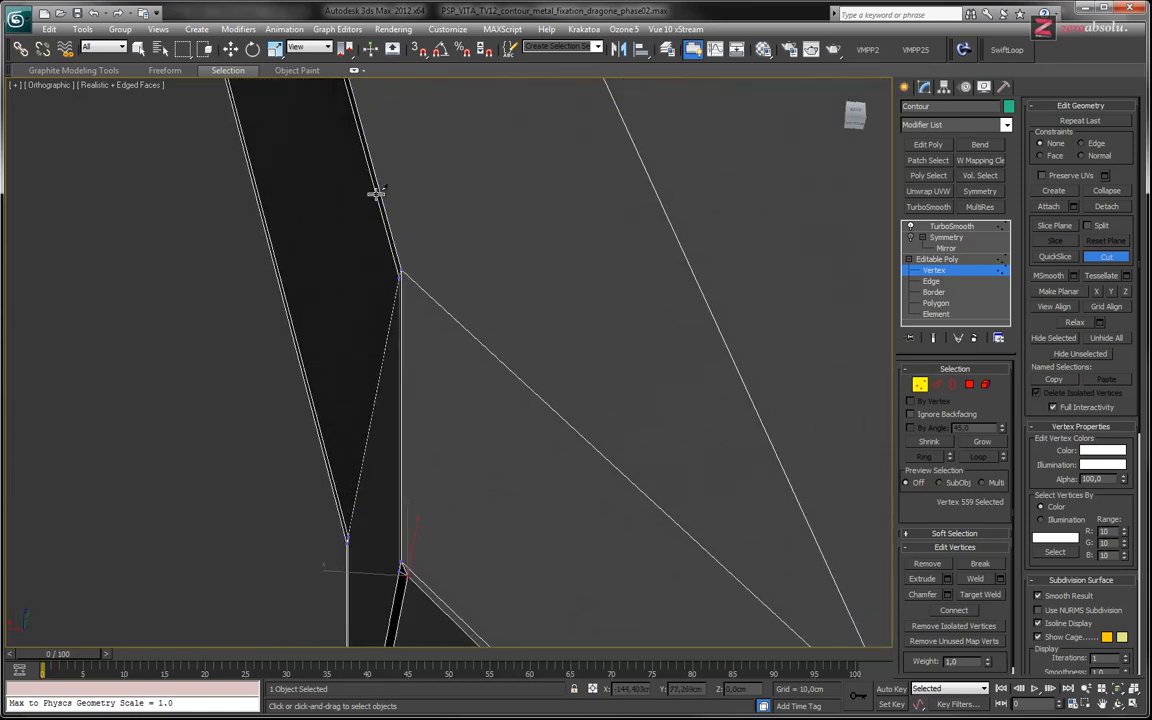
middle_click_drag(463, 557, 465, 397, "alt")
middle_click_drag(476, 268, 460, 362, "alt")
key("w")
left_click_drag(387, 257, 406, 230)
middle_click_drag(512, 287, 442, 208, "alt")
middle_click_drag(442, 208, 466, 328)
middle_click_drag(474, 418, 739, 355, "alt")
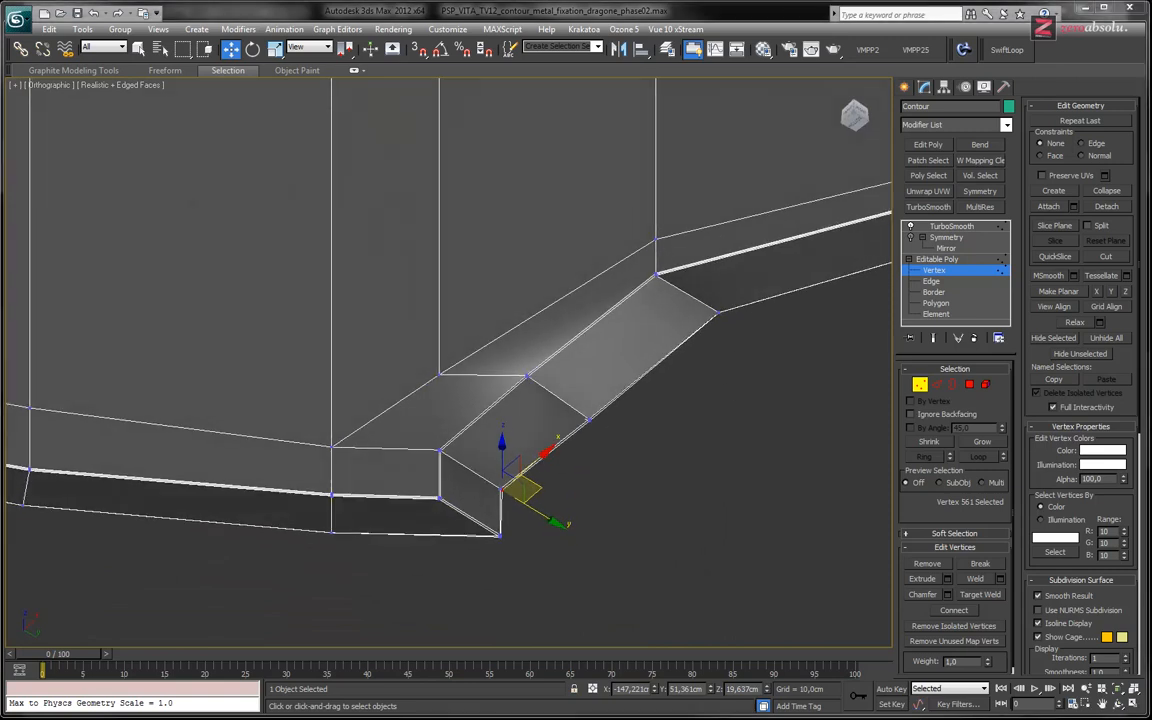
- Connect the two short end edges of the vertical face's bottom strip with 1 segment, pinch 69 and slide -1
middle_click_drag(535, 486, 525, 422)
scroll(392, 452, "up", 7)
middle_click_drag(860, 395, 517, 343)
scroll(476, 352, "up", 3)
middle_click_drag(410, 409, 540, 326)
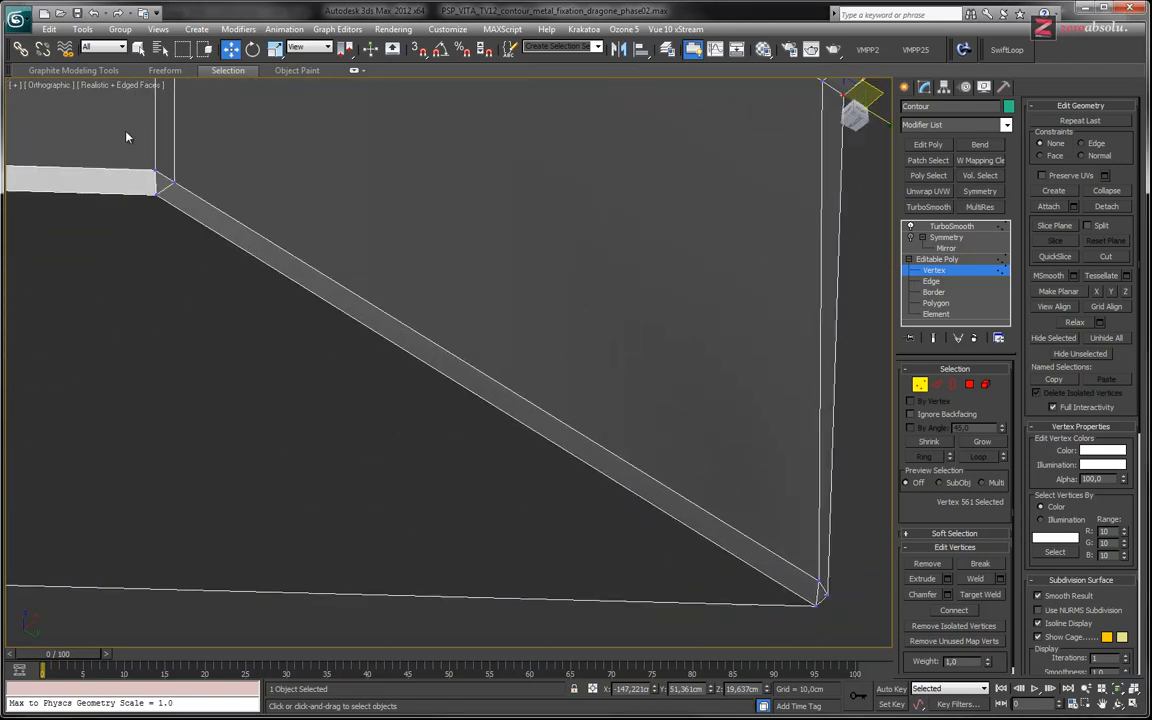
key("2")
left_click(166, 190)
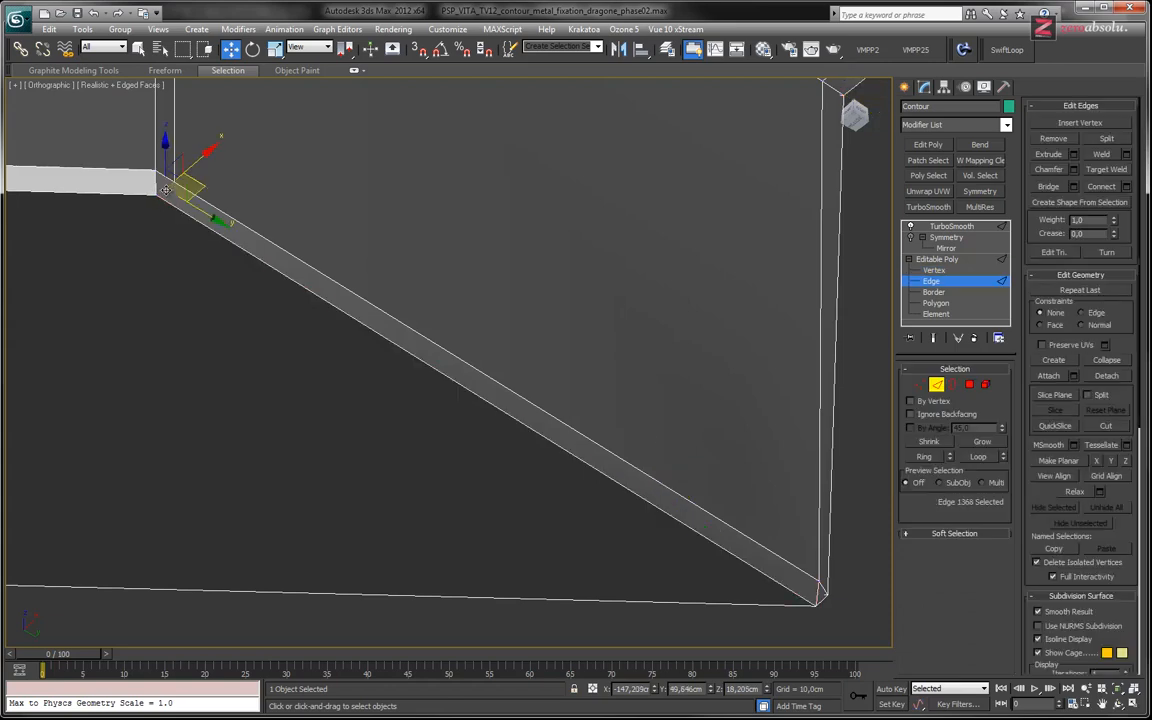
left_click(818, 592)
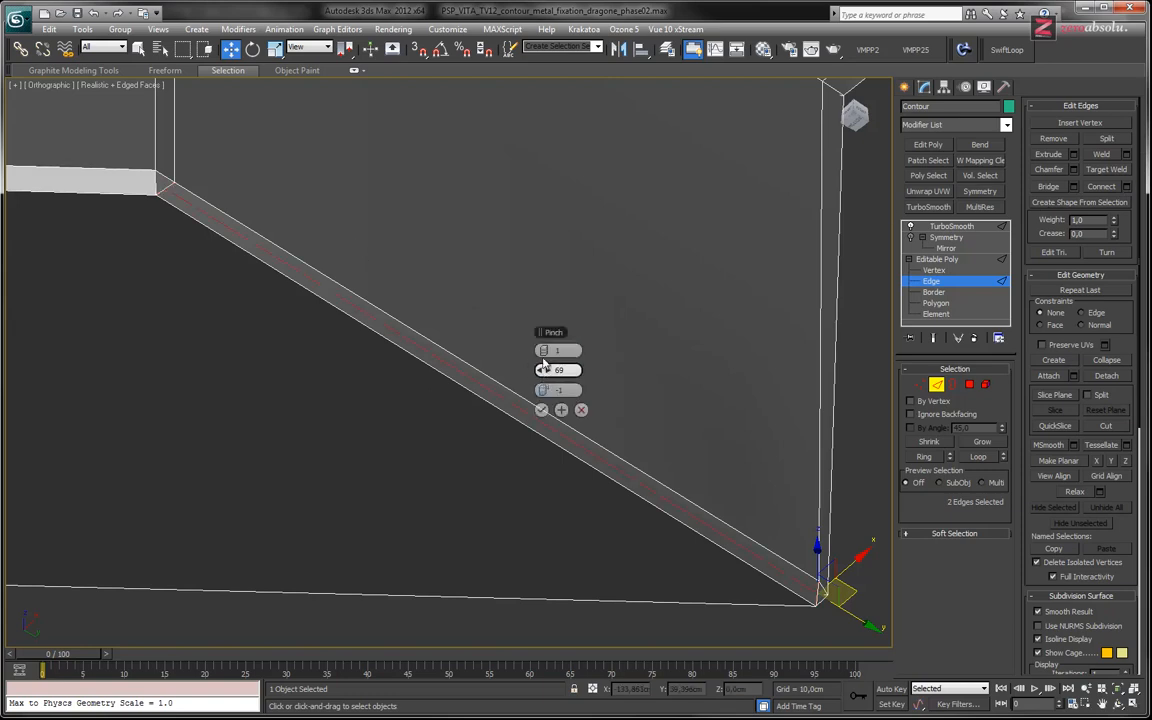
left_click(541, 410)
- Nudge the new lengthwise edge in the bottom strip slightly downward and select the short edge at the strip's end
scroll(501, 404, "up", 5)
middle_click_drag(541, 457, 380, 417, "alt")
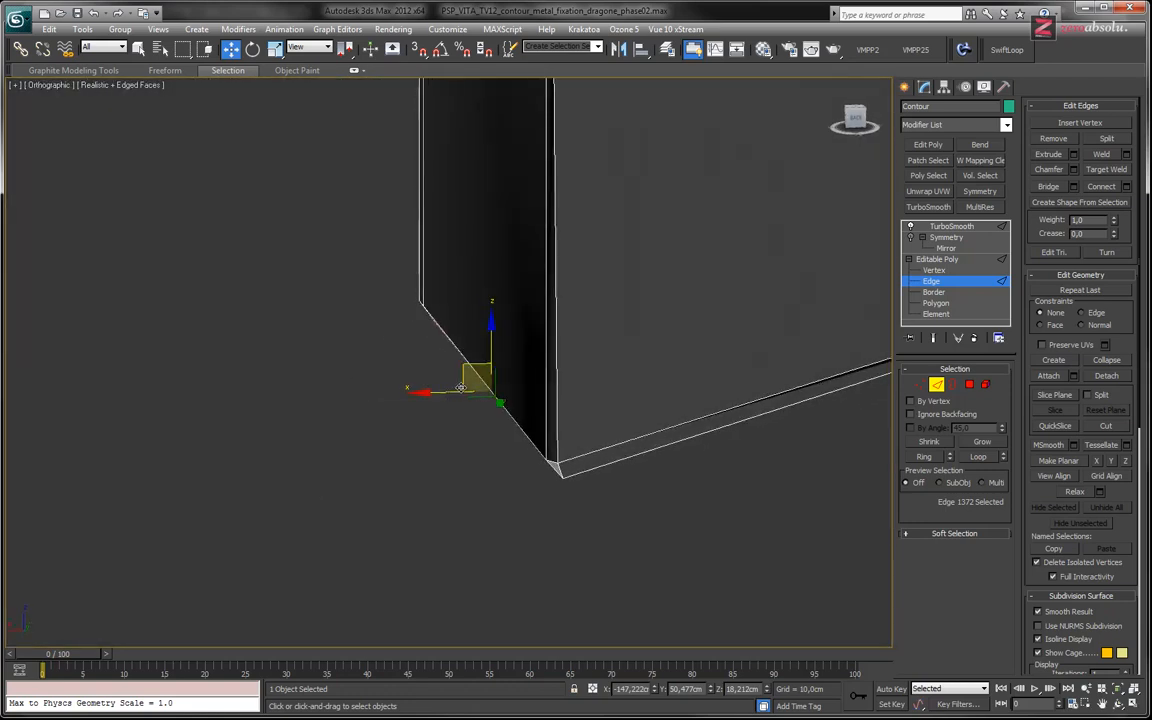
left_click_drag(463, 370, 460, 379)
middle_click_drag(470, 382, 623, 318, "alt")
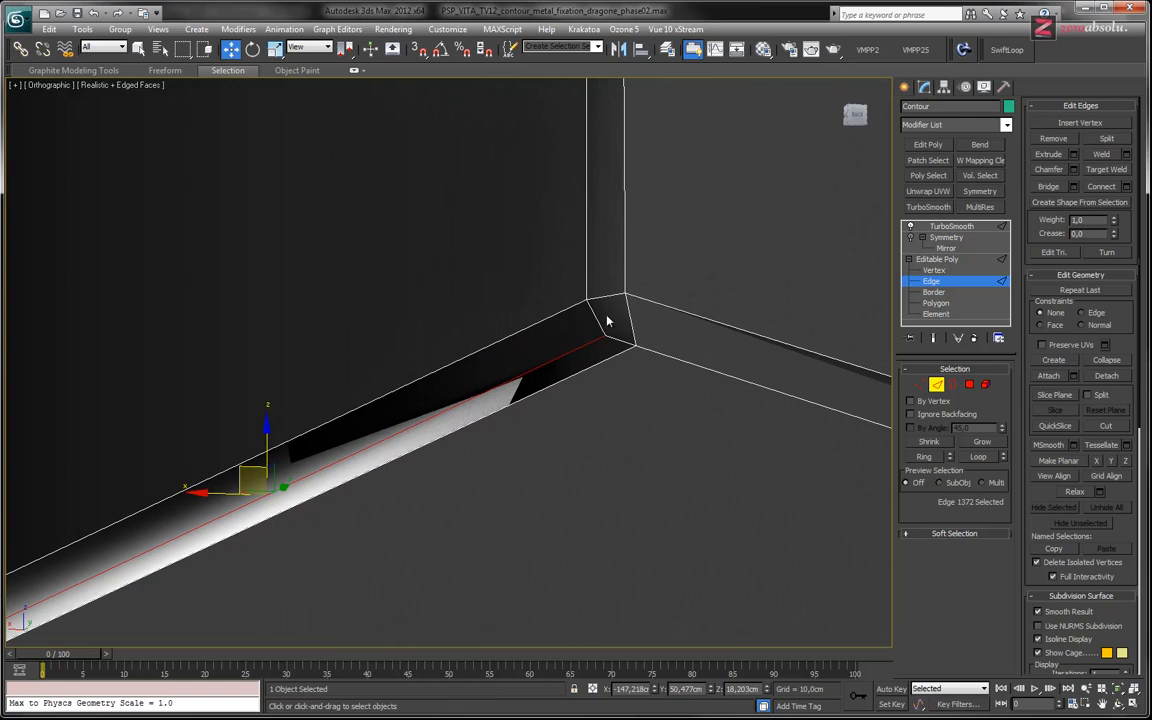
middle_click_drag(419, 433, 412, 386, "alt")
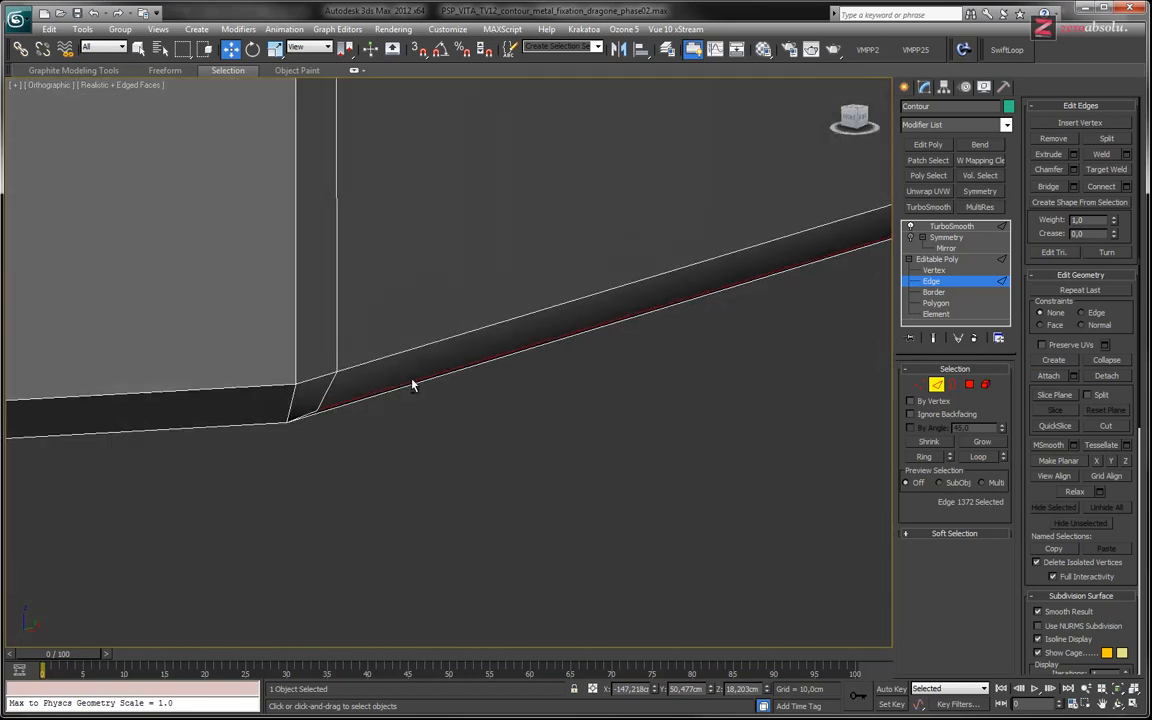
left_click(320, 399)
middle_click_drag(320, 399, 373, 417, "alt")
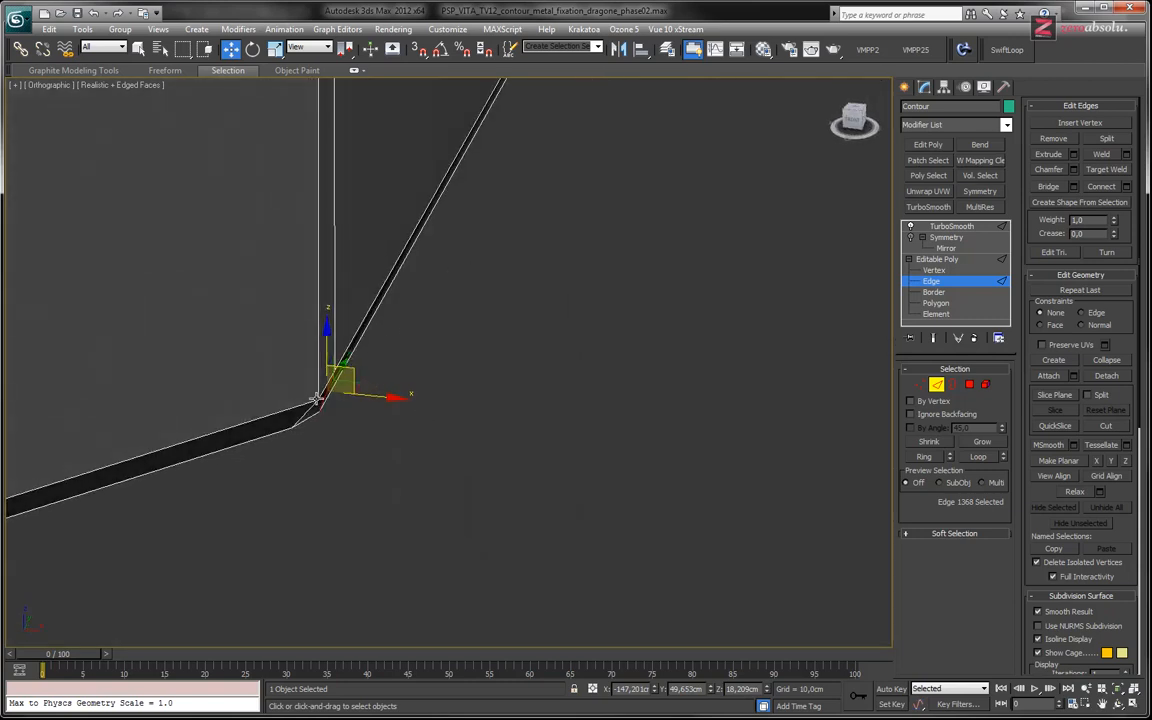
- Shift the supporting vertex at the slope's lower junction slightly closer to the inner border
key("1")
mouse_move(343, 383)
middle_mouse_down("alt")
mouse_move(346, 366)
mouse_move(288, 324)
mouse_move(257, 355)
mouse_move(350, 397)
middle_mouse_up("alt")
left_click(379, 401)
middle_click_drag(427, 399, 458, 399, "alt")
left_click(419, 443)
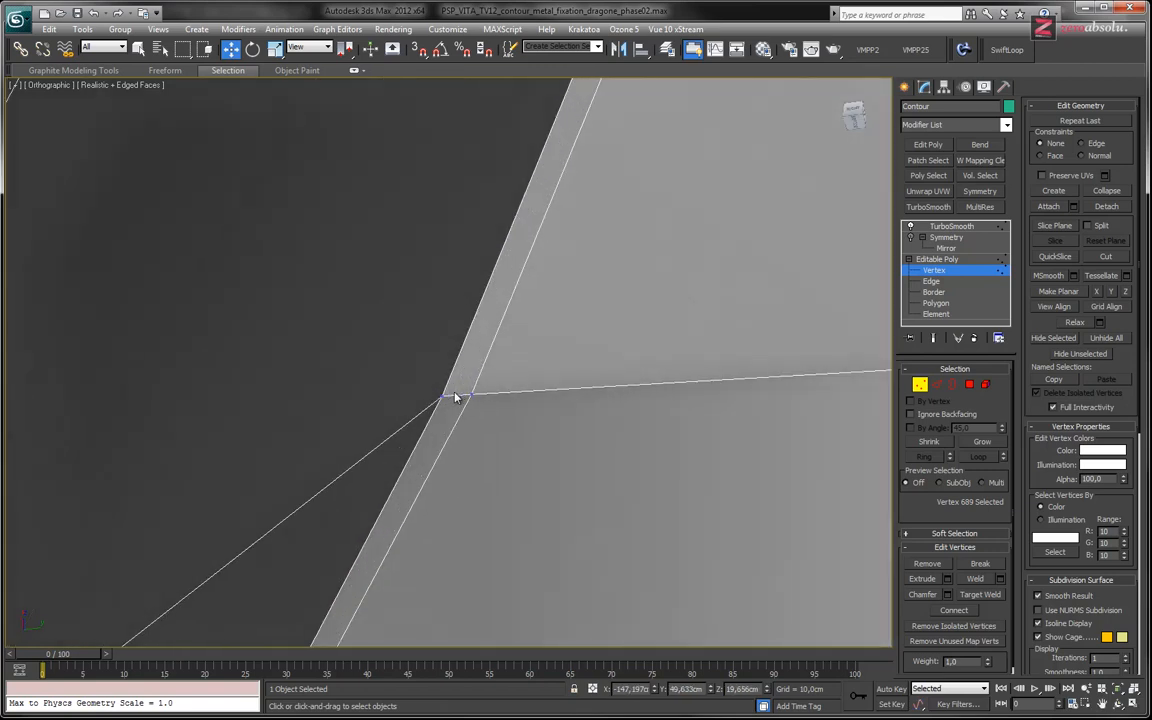
left_click(474, 396)
left_click_drag(508, 391, 494, 392)
- Nudge the supporting vertex at the slope's upper junction slightly along Y
middle_click_drag(576, 237, 495, 537)
mouse_move(738, 188)
middle_mouse_down()
mouse_move(594, 262)
mouse_move(472, 495)
middle_mouse_up()
middle_click_drag(540, 235, 460, 525)
middle_click_drag(562, 165, 447, 523)
middle_click_drag(627, 159, 583, 383)
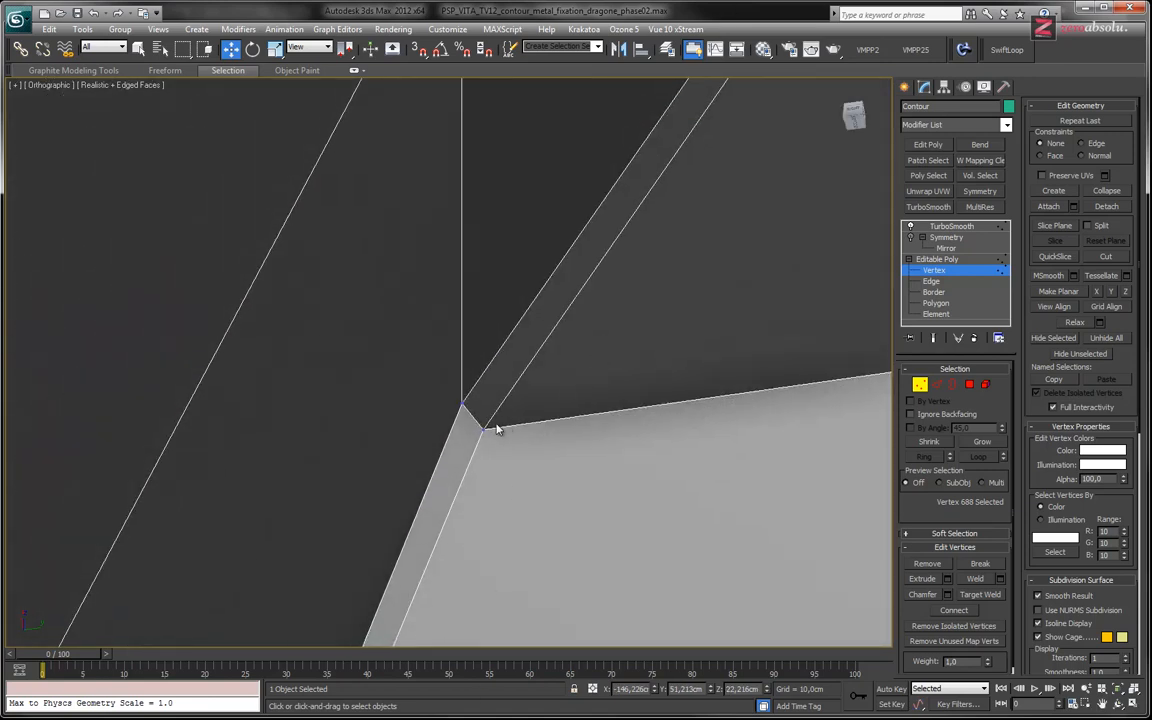
middle_click_drag(532, 424, 579, 514, "alt")
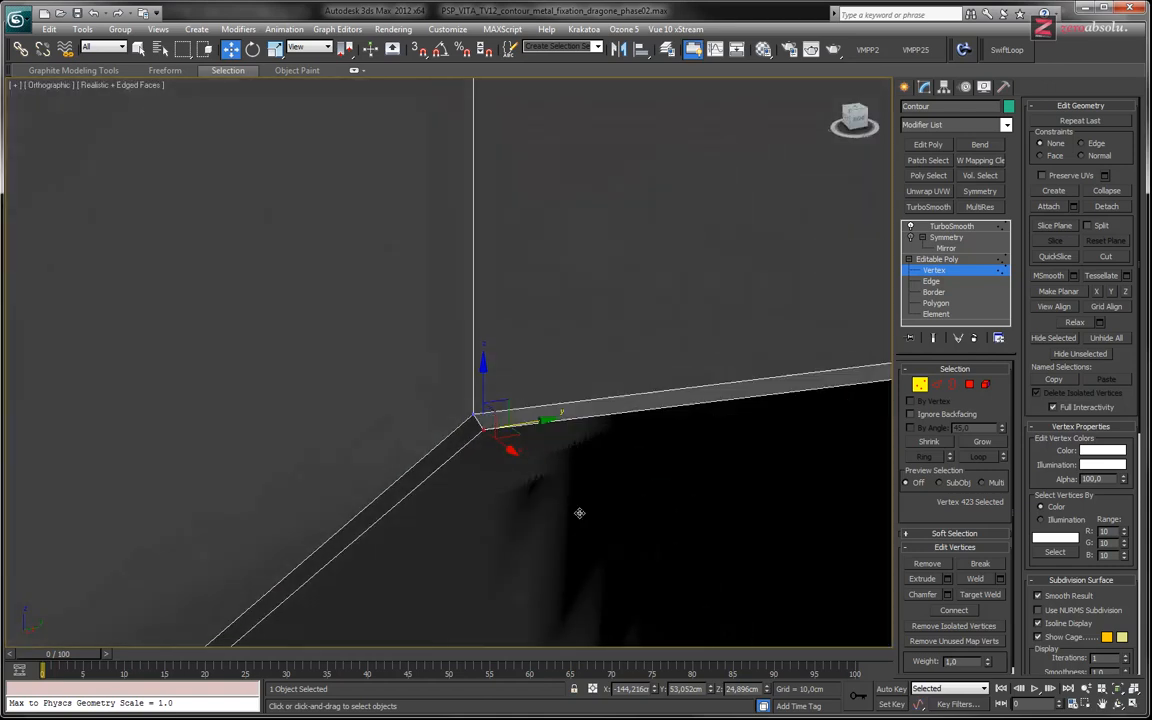
left_click_drag(528, 424, 522, 425)
middle_click_drag(592, 568, 472, 453)
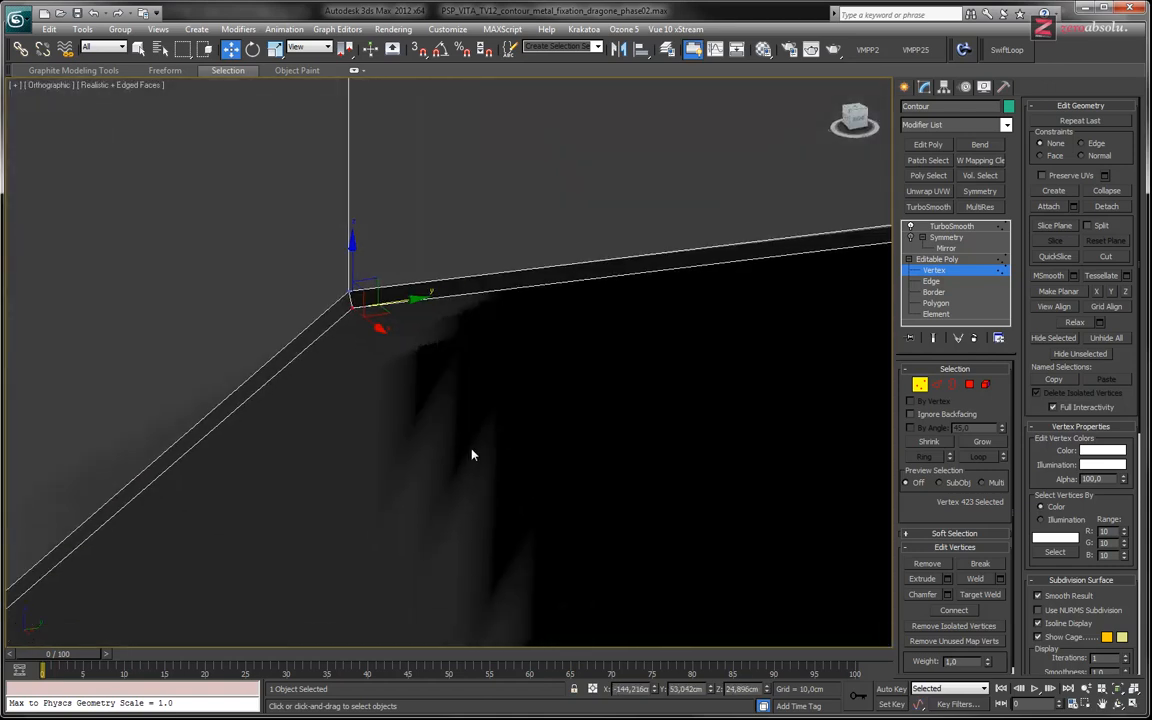
- Select the two mid-slope vertices on the inner border of the contour's opposite face
scroll(472, 453, "down", 8)
middle_click_drag(644, 491, 462, 180)
middle_click_drag(645, 444, 812, 452)
middle_click_drag(442, 405, 523, 453)
middle_click_drag(637, 508, 299, 385)
middle_click_drag(832, 476, 168, 281)
middle_click_drag(800, 450, 335, 412)
mouse_move(754, 588)
middle_mouse_down()
mouse_move(388, 562)
mouse_move(387, 474)
middle_mouse_up()
mouse_move(387, 474)
middle_mouse_down("alt")
mouse_move(429, 432)
mouse_move(391, 470)
middle_mouse_up("alt")
middle_click_drag(497, 382, 375, 458)
left_click_drag(327, 318, 380, 385)
middle_click_drag(350, 399, 624, 380, "alt")
middle_click_drag(497, 270, 532, 406)
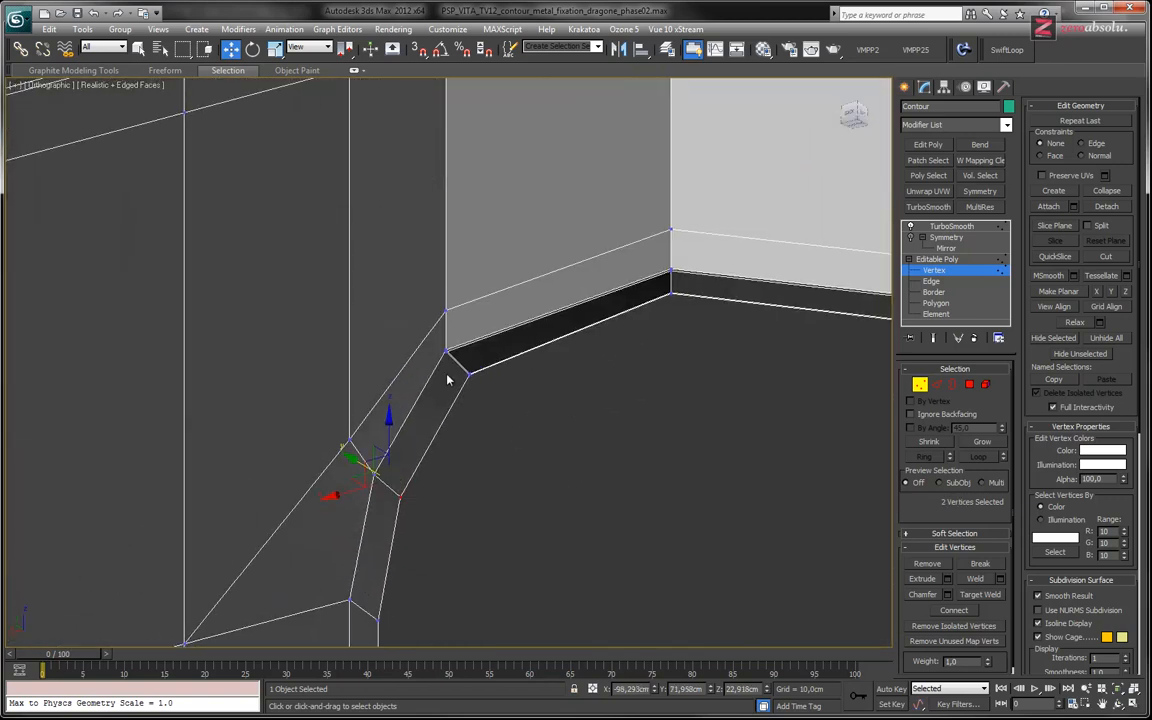
- Examine the opposite face's inner border from the slope's upper junction down to the bottom corner
scroll(449, 373, "up", 6)
middle_click_drag(517, 336, 488, 223, "alt")
middle_click_drag(434, 300, 440, 254)
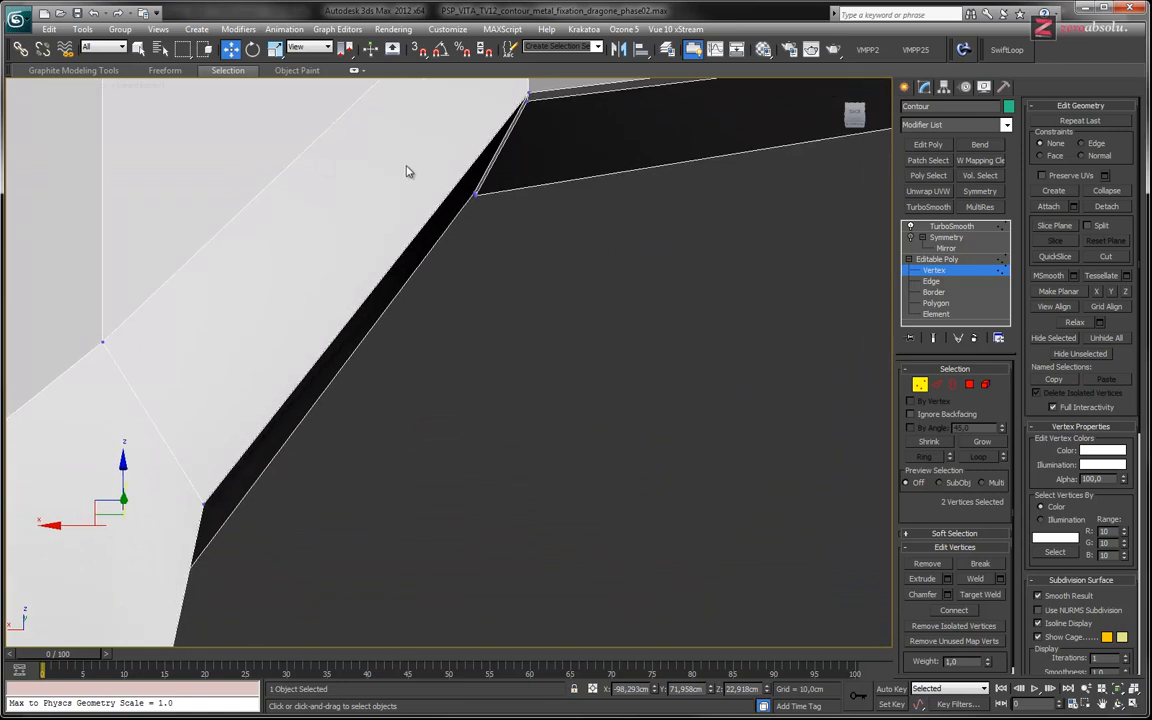
middle_click_drag(440, 271, 565, 376, "alt")
scroll(565, 376, "down", 5)
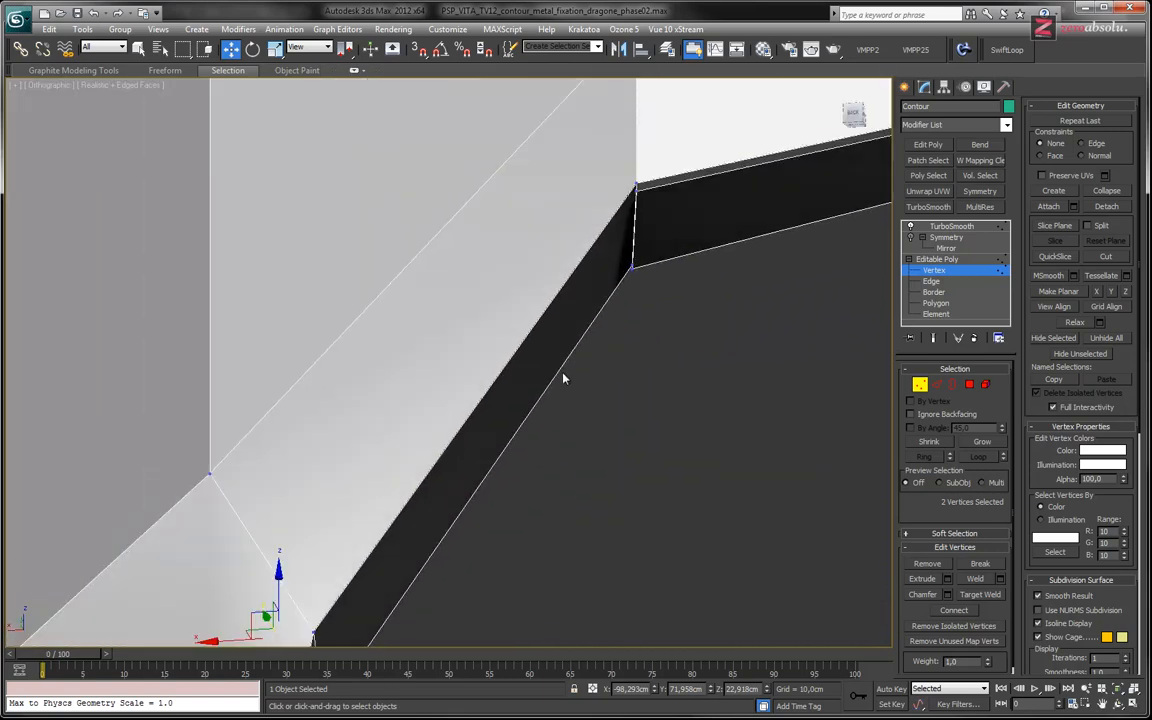
middle_click_drag(641, 258, 513, 178, "alt")
middle_click_drag(281, 438, 455, 370)
scroll(509, 363, "down", 4)
scroll(509, 363, "down", 2)
middle_click_drag(462, 488, 331, 404)
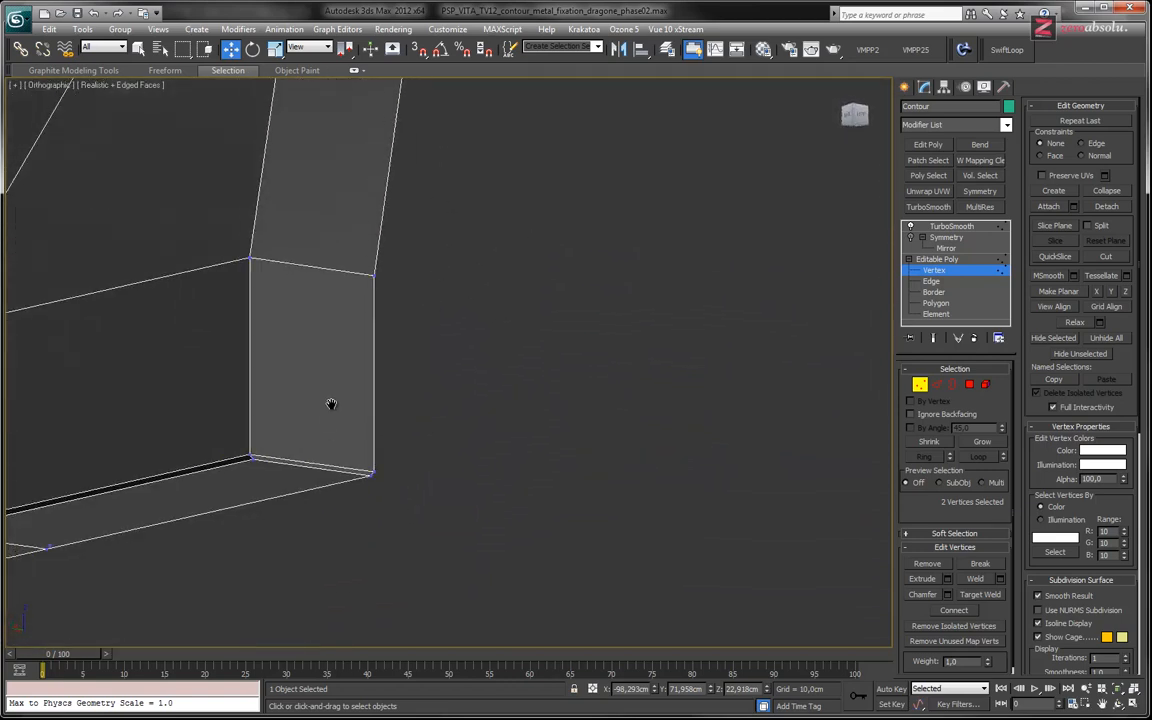
middle_click_drag(334, 334, 400, 563)
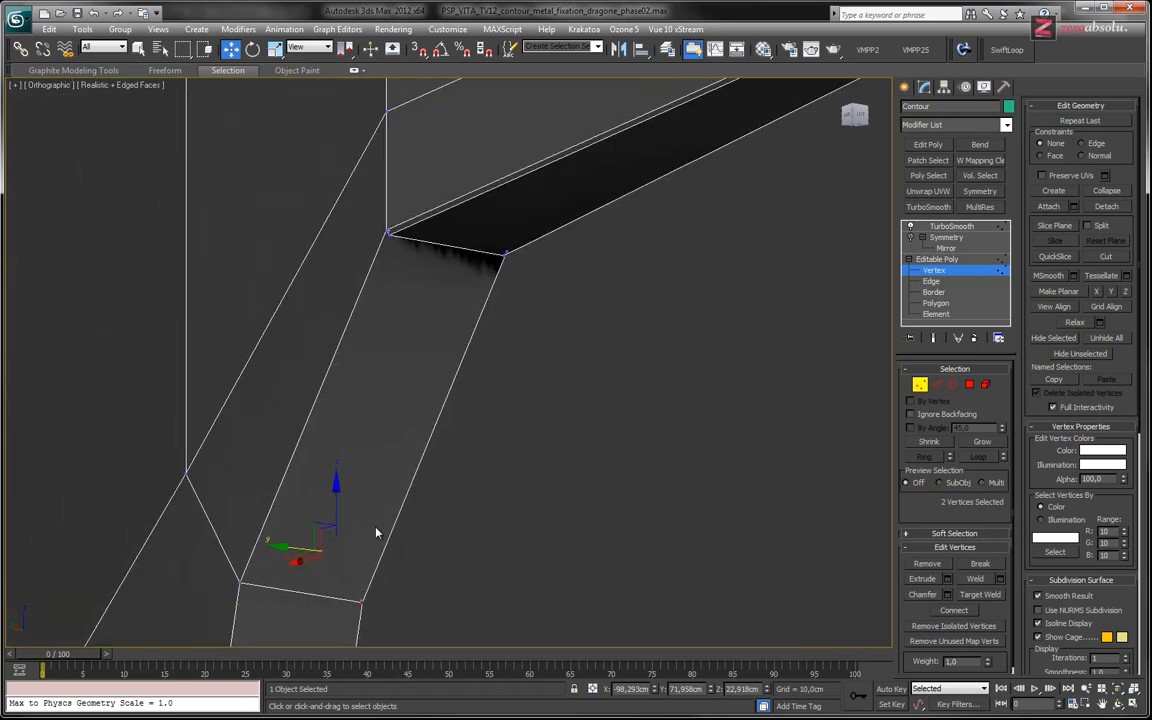
middle_click_drag(308, 520, 381, 529, "alt")
middle_click_drag(427, 496, 389, 311, "alt")
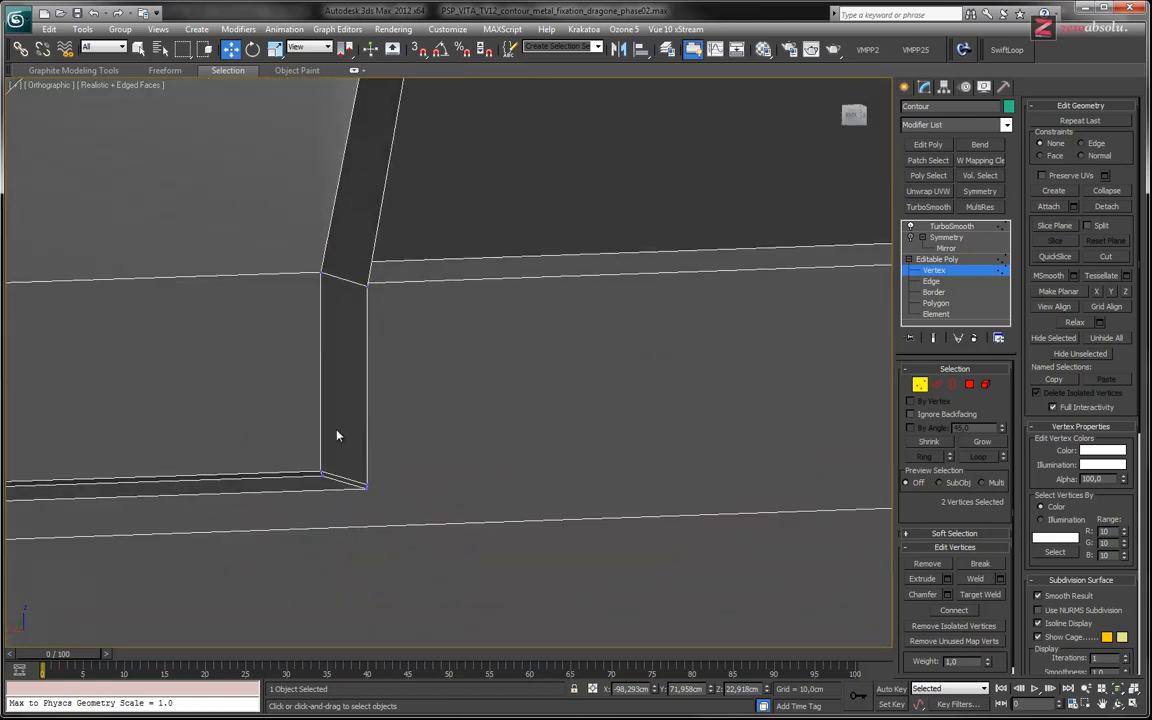
- Select the vertical face and both sloped faces along the inner border and preview extruding them by 0.03 cm
key("4")
left_click(342, 389)
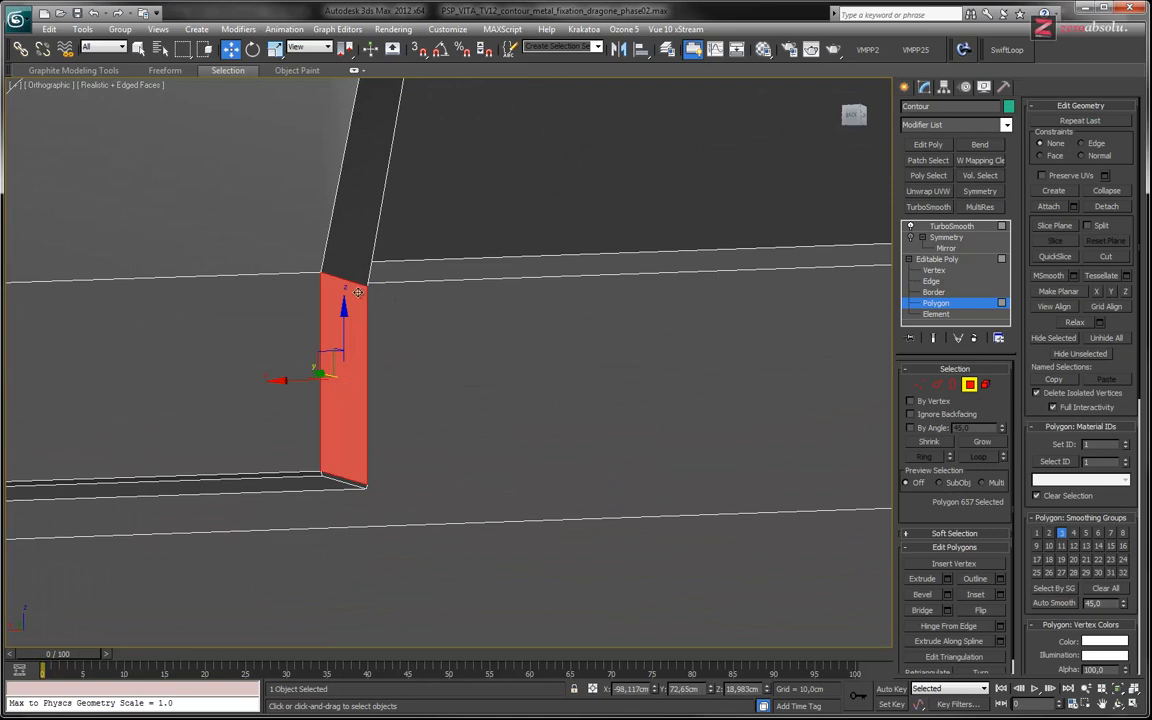
left_click(378, 175, "ctrl")
middle_click_drag(575, 173, 543, 611)
left_click(443, 262, "ctrl")
middle_click_drag(579, 148, 588, 376)
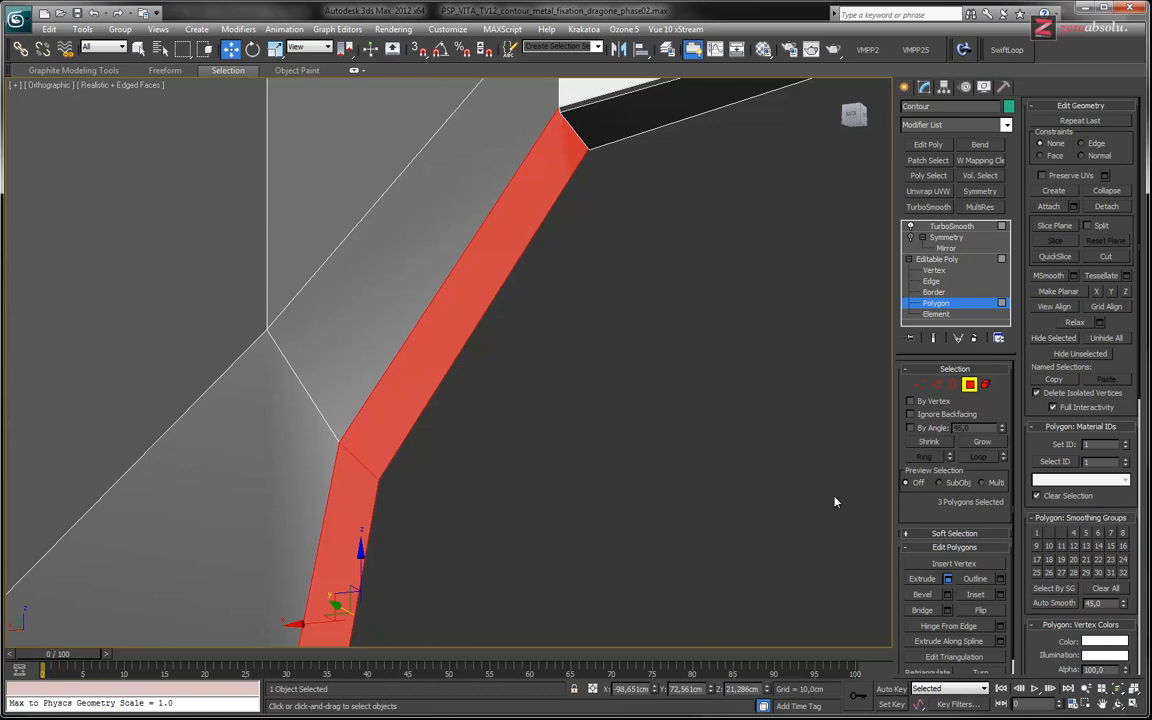
key("shift+e")
left_click_drag(548, 372, 463, 370)
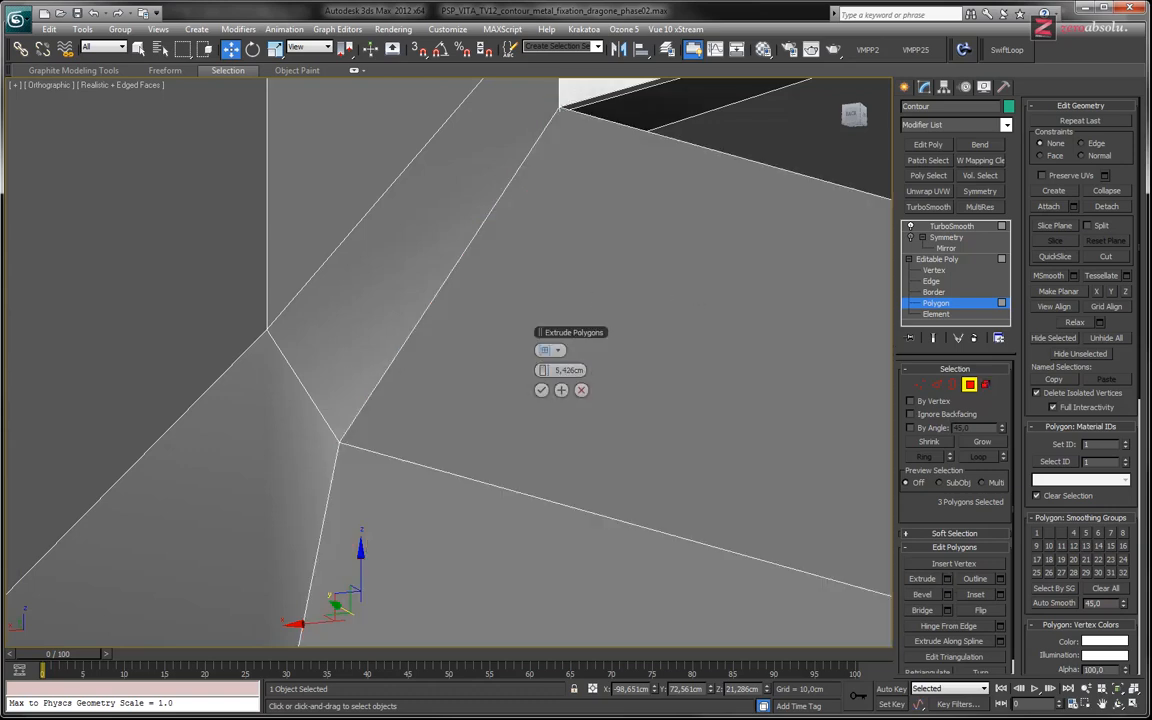
left_click_drag(543, 370, 887, 346)
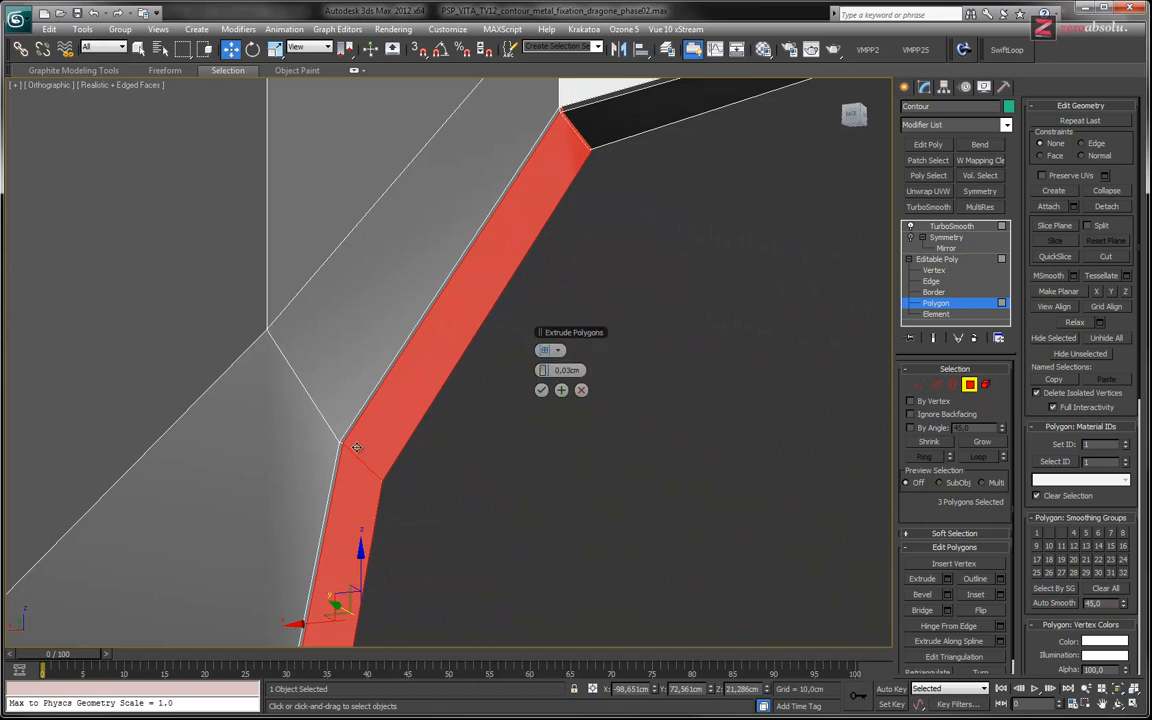
- Add the narrow bottom strip face to the selection and extrude all four faces by 0.02 cm
middle_click_drag(370, 590, 420, 130)
middle_click_drag(450, 355, 391, 396, "alt")
scroll(366, 480, "up", 5)
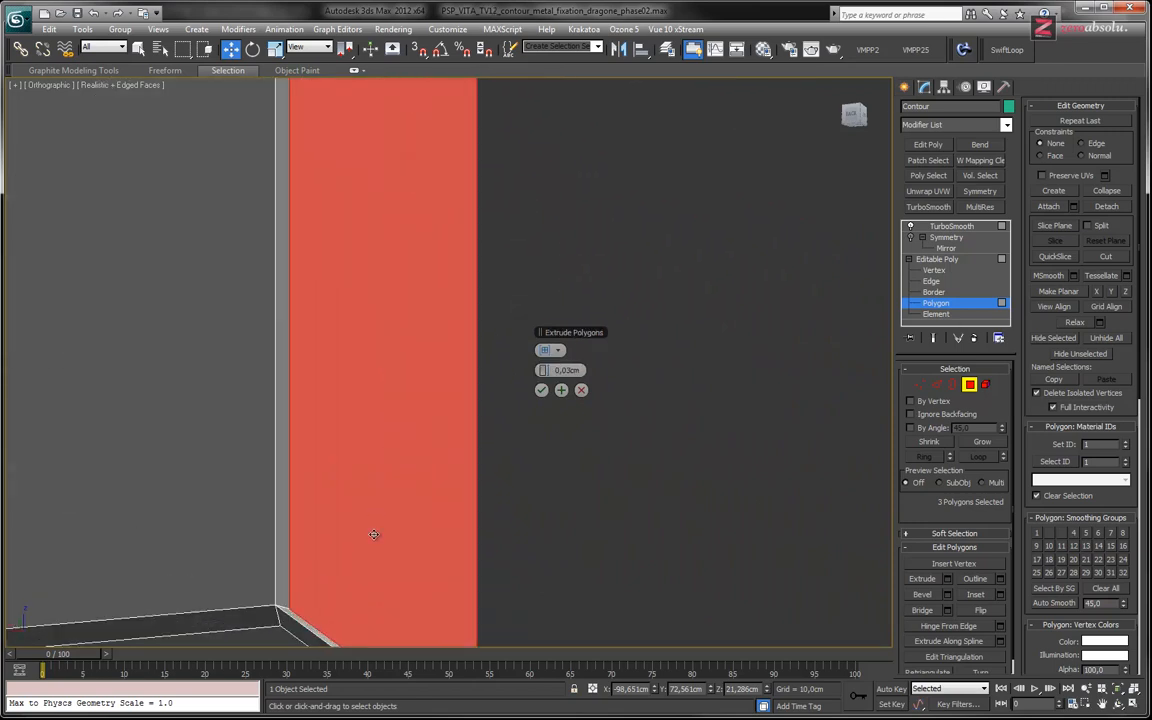
middle_click_drag(373, 534, 422, 365)
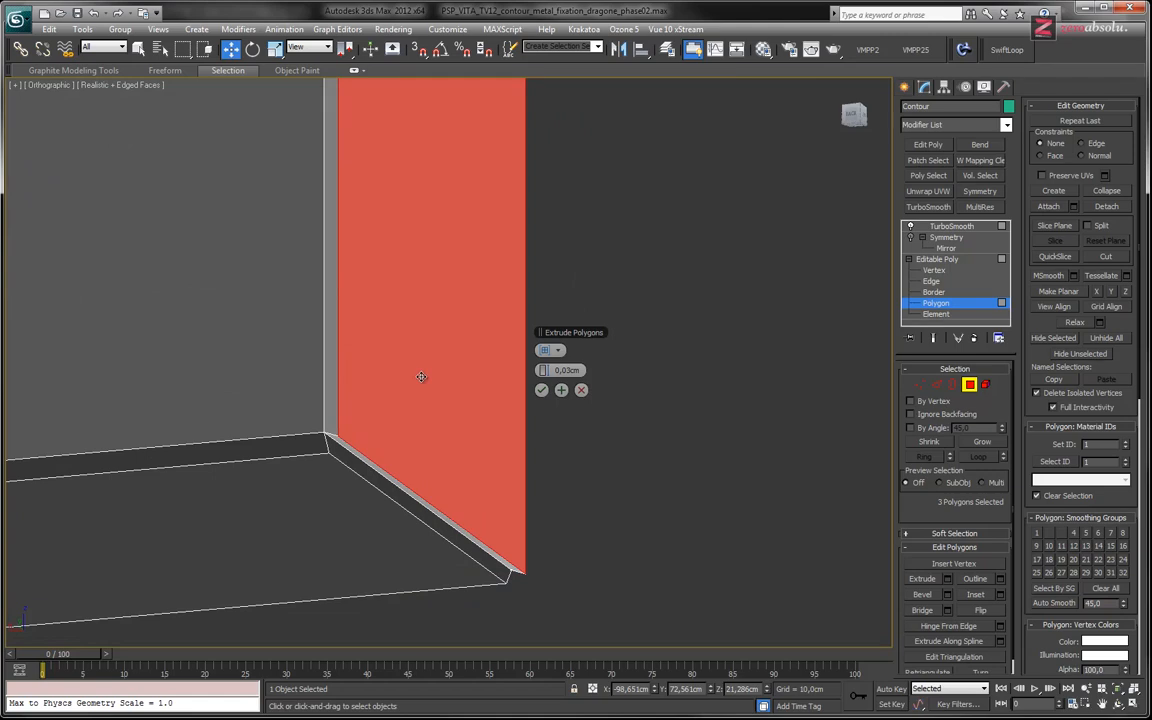
left_click(393, 488, "ctrl")
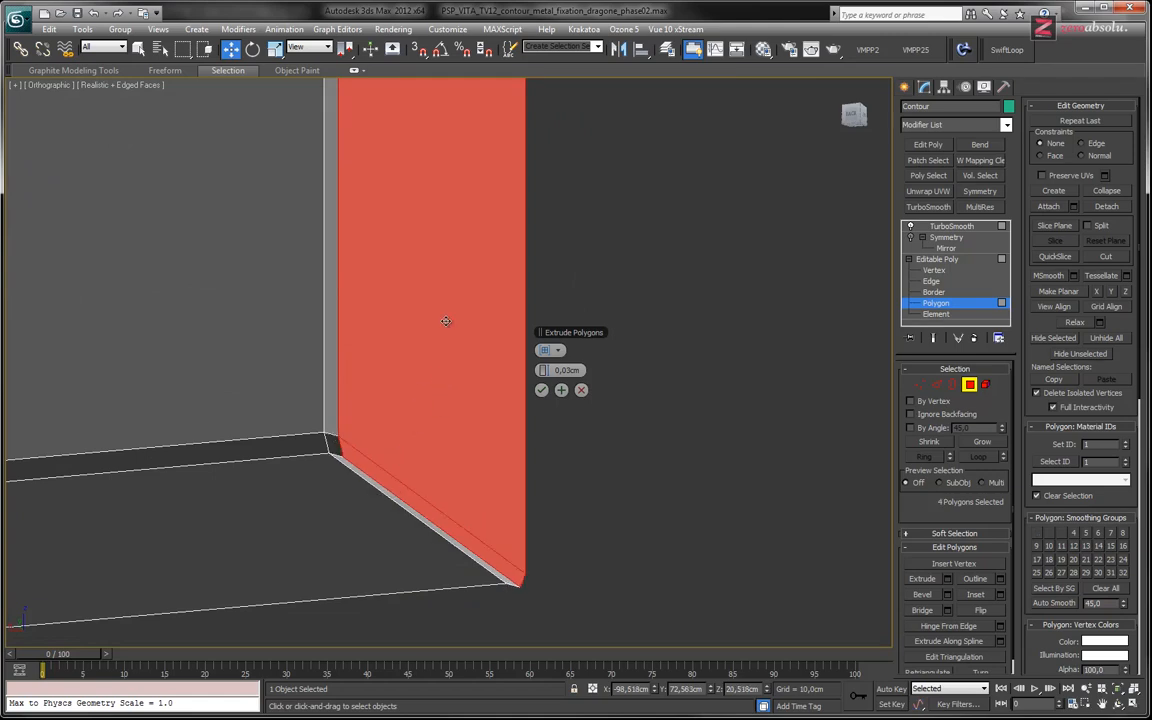
middle_click_drag(430, 229, 548, 424, "alt")
left_click_drag(545, 373, 540, 370)
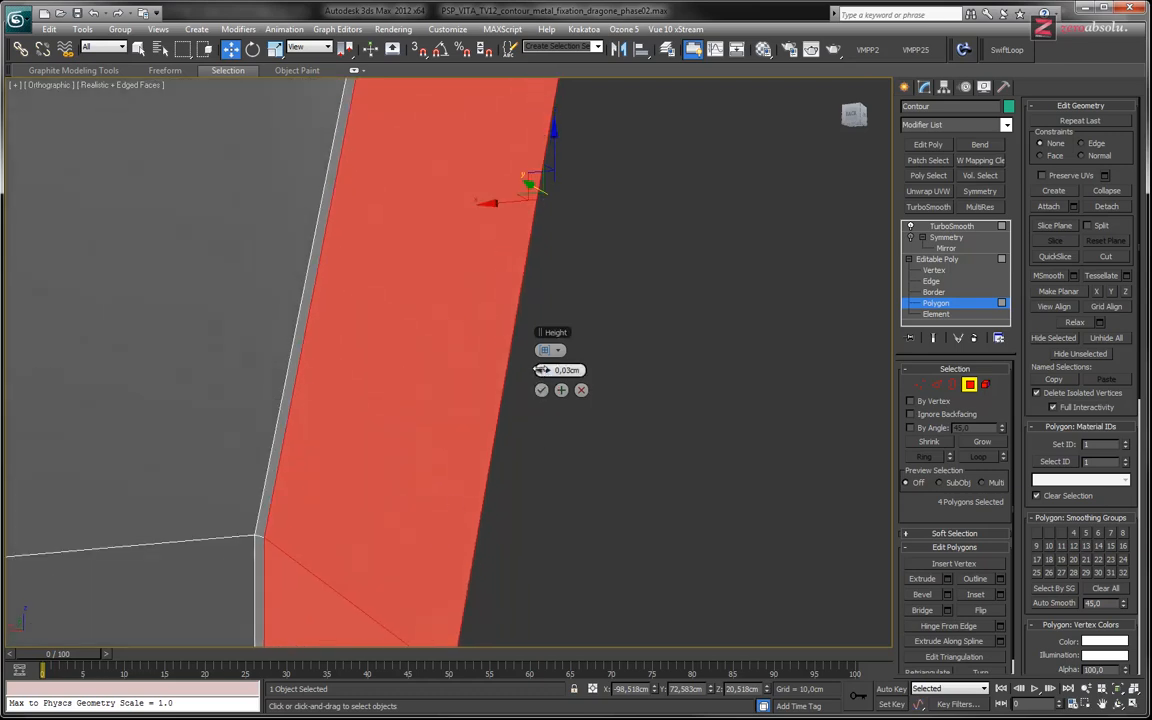
middle_click_drag(511, 350, 469, 468)
middle_click_drag(495, 250, 349, 480, "alt")
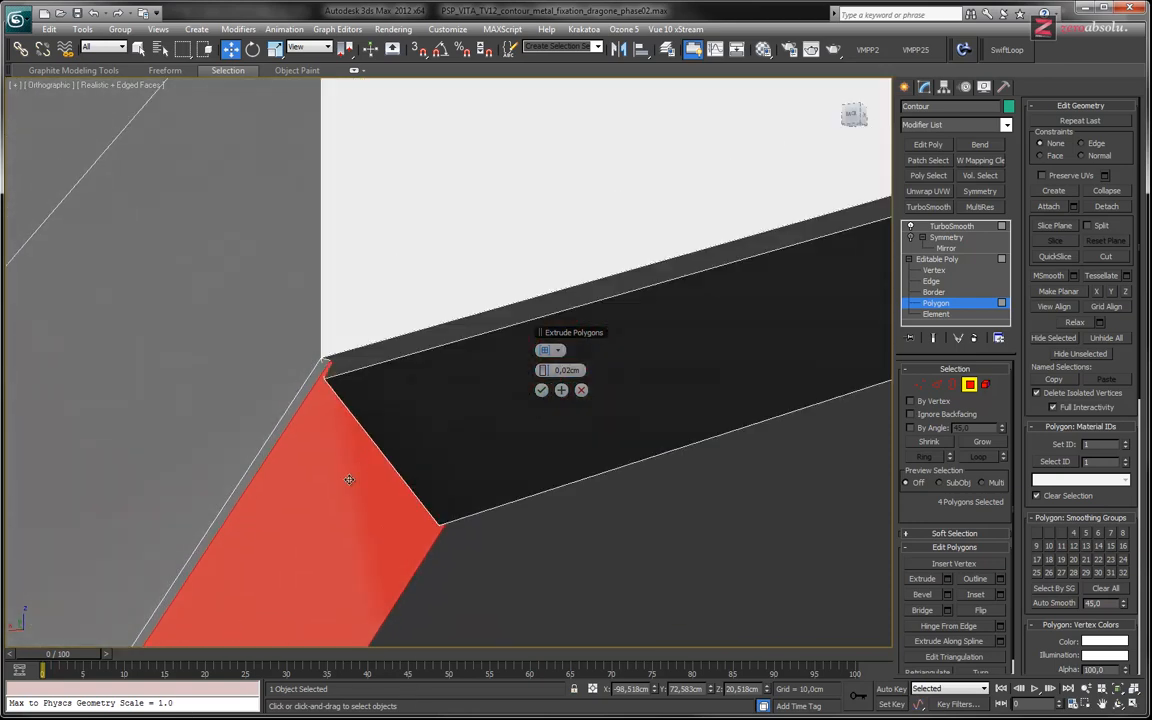
left_click(541, 390)
middle_click_drag(354, 438, 493, 318, "alt")
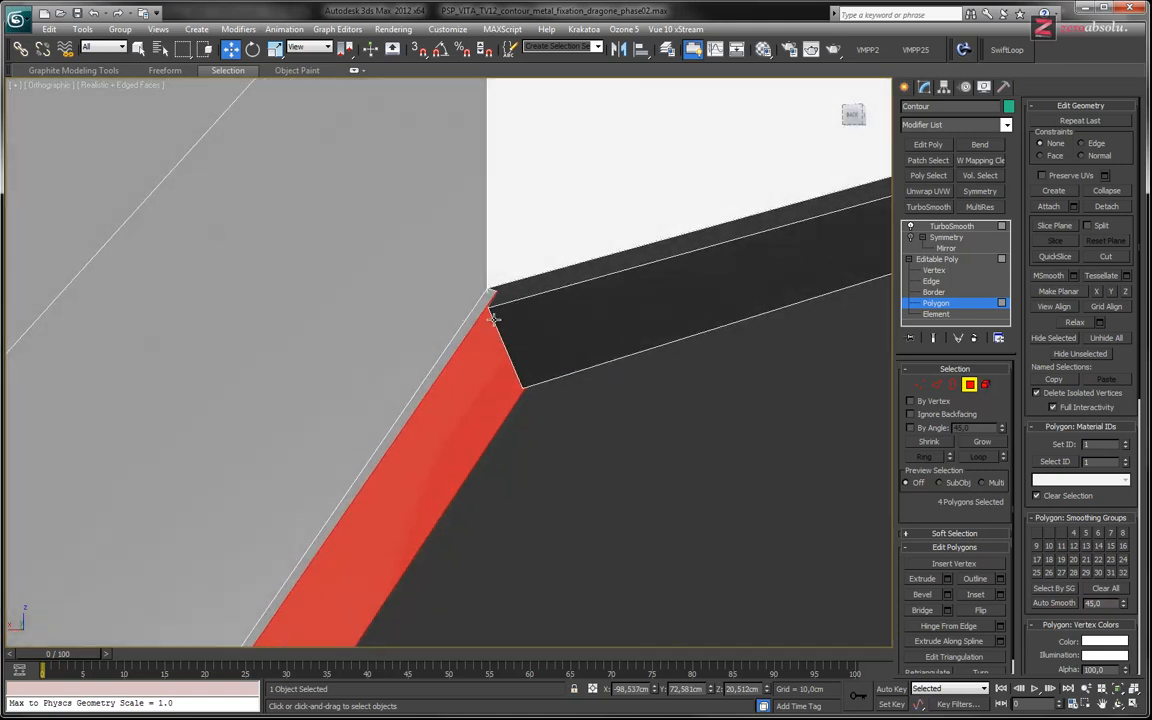
- Move the extruded strip's end edge at the upper junction down along the slope, away from the adjoining face
key("F3")
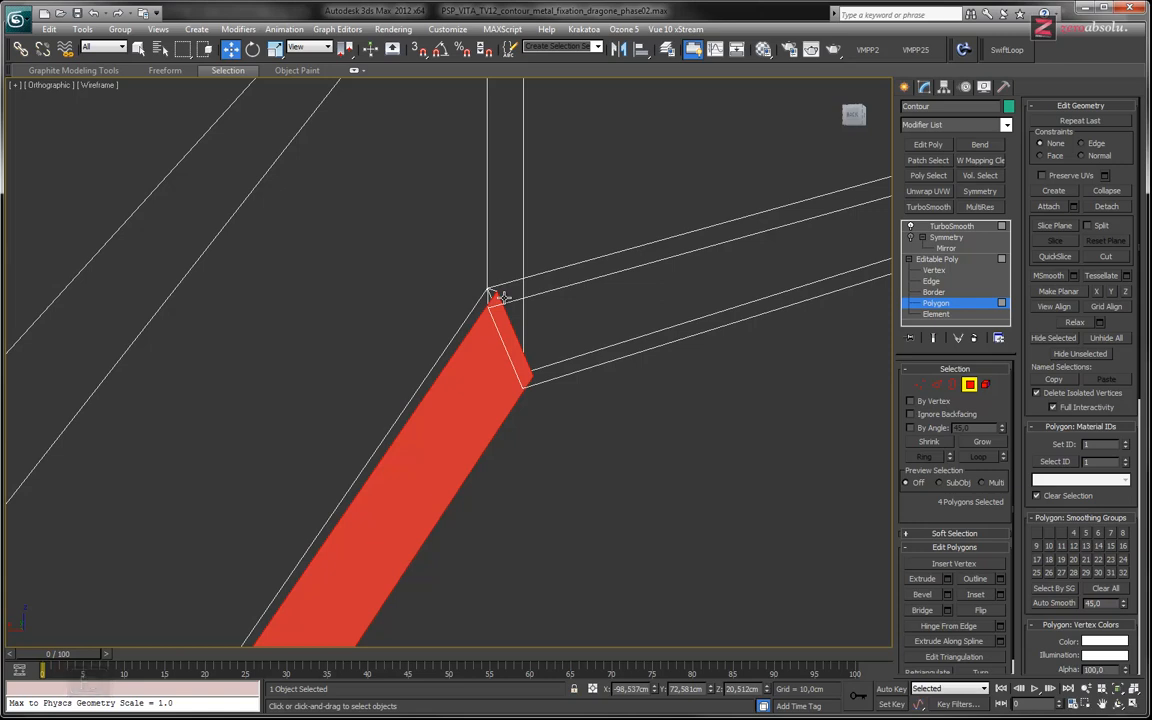
key("2")
mouse_move(512, 313)
middle_mouse_down("alt")
mouse_move(520, 325)
mouse_move(512, 294)
middle_mouse_up("alt")
left_click_drag(512, 294, 459, 359)
mouse_move(459, 359)
middle_mouse_down("alt")
mouse_move(483, 391)
mouse_move(474, 394)
mouse_move(548, 380)
mouse_move(543, 402)
middle_mouse_up("alt")
key("F3")
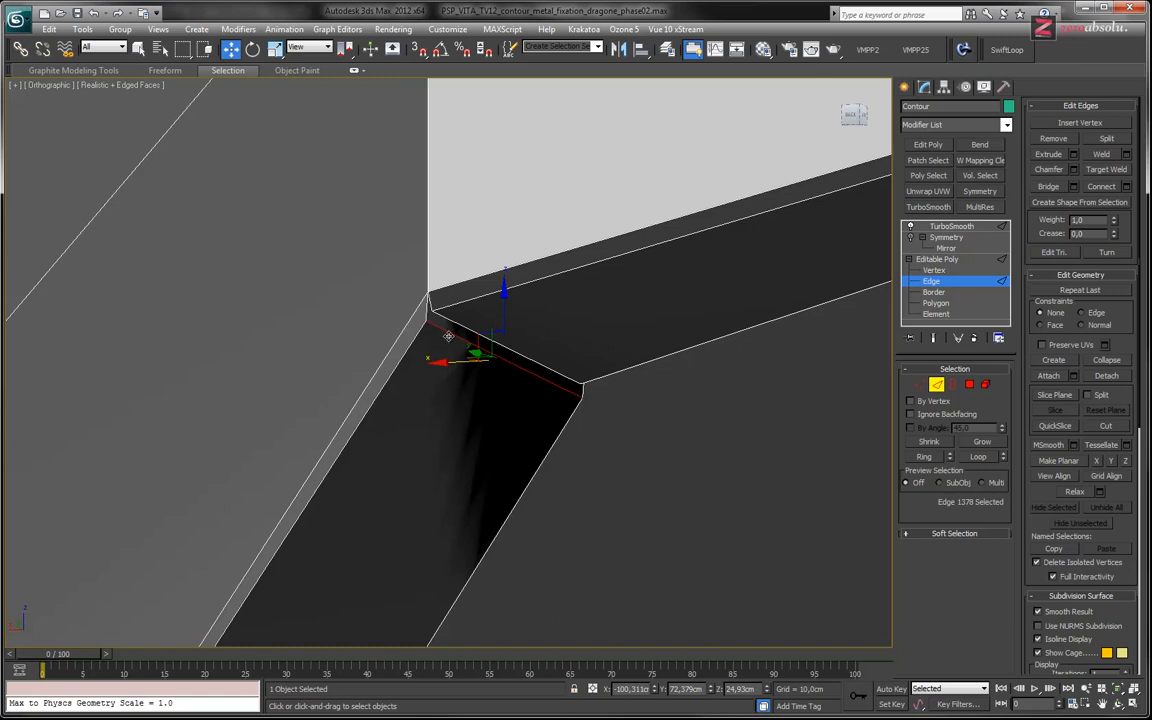
scroll(430, 302, "up", 5)
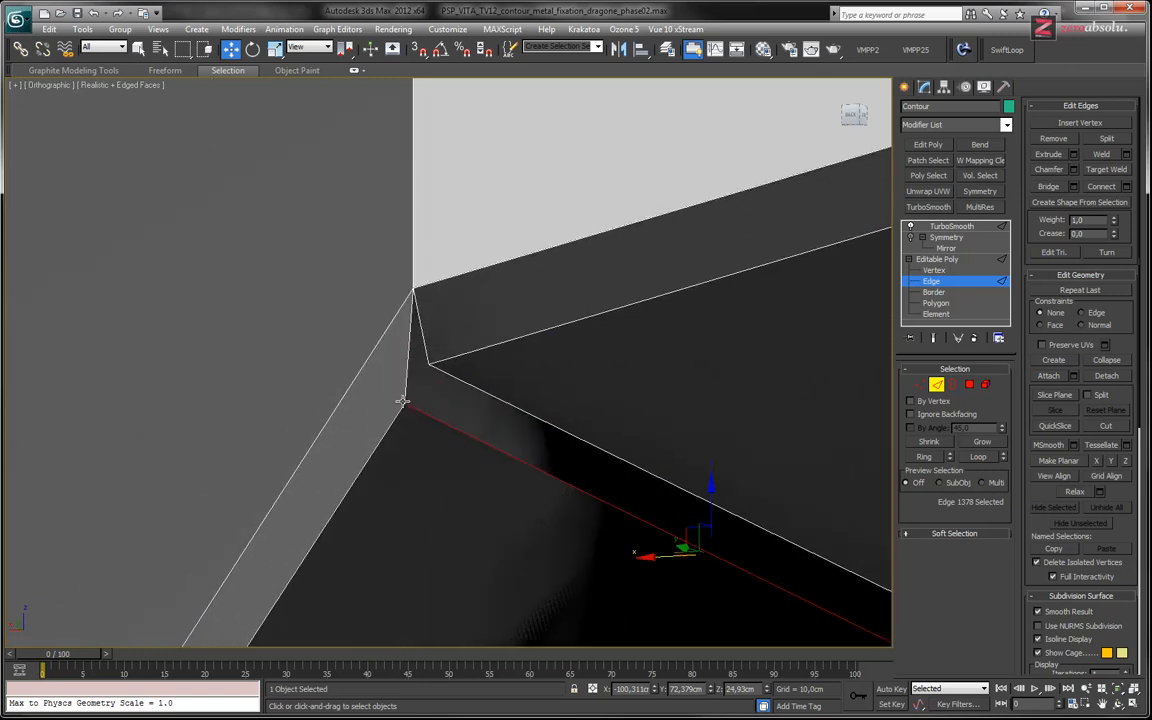
left_click(935, 270)
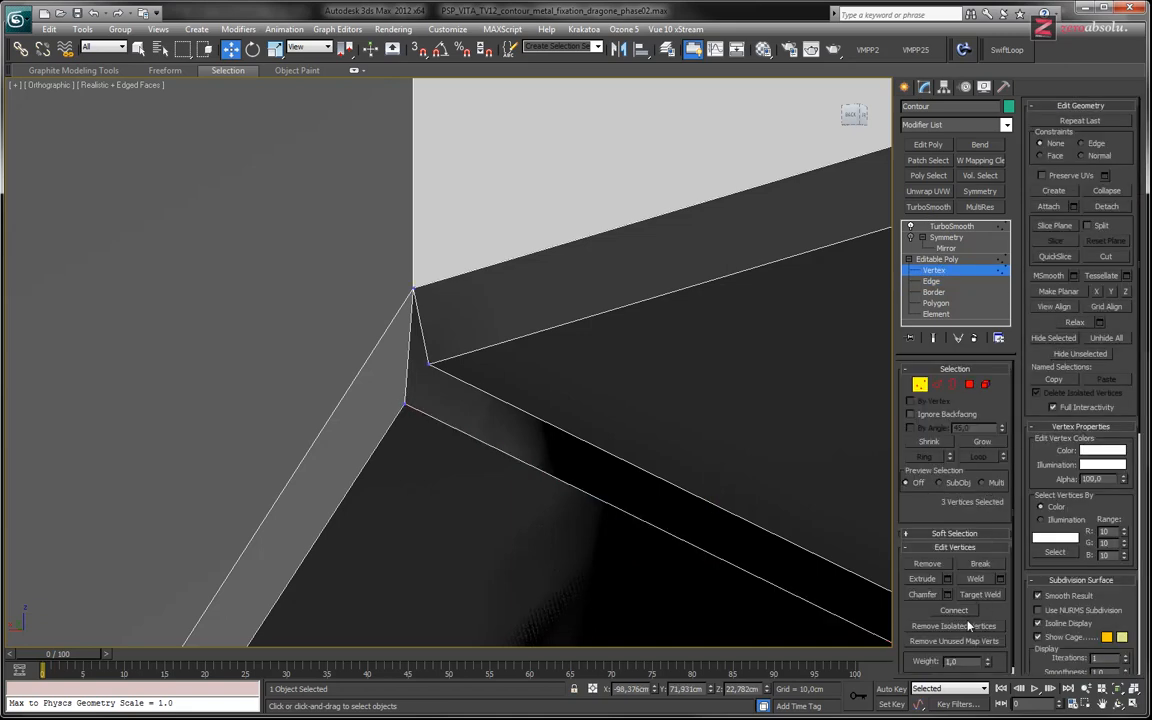
left_click(980, 595)
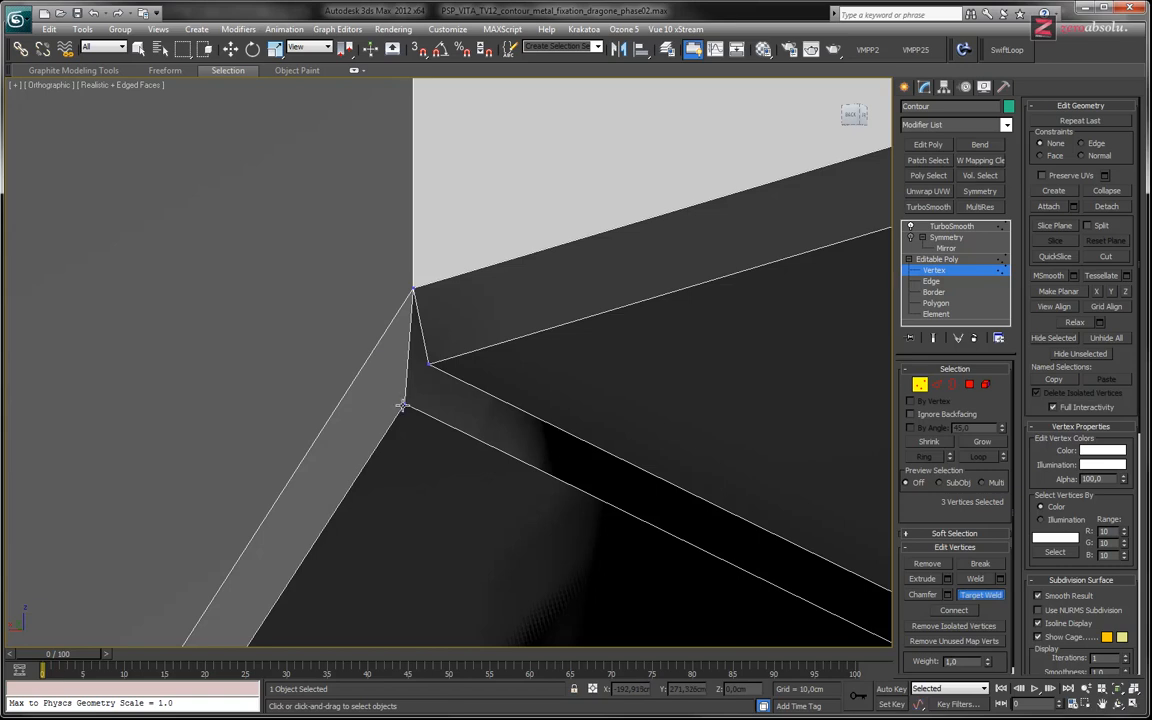
right_click(430, 370)
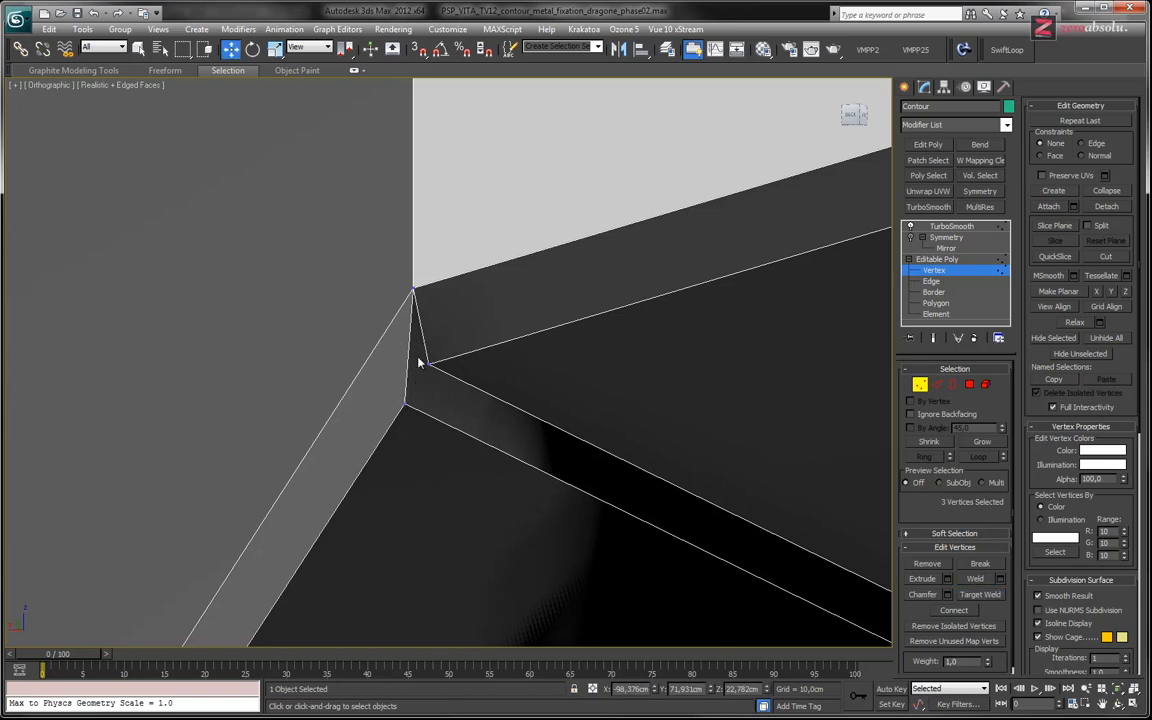
- Select the open border at the slope's upper junction and examine the gap between its corner vertices
left_click(932, 291)
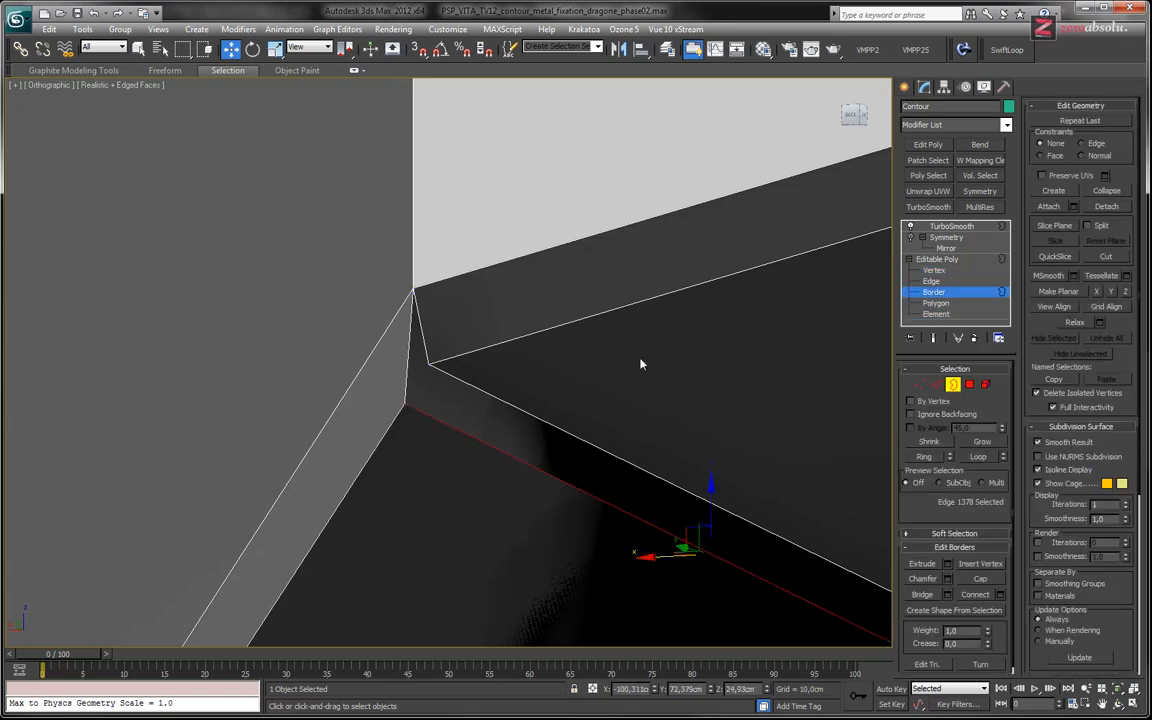
left_click(424, 350)
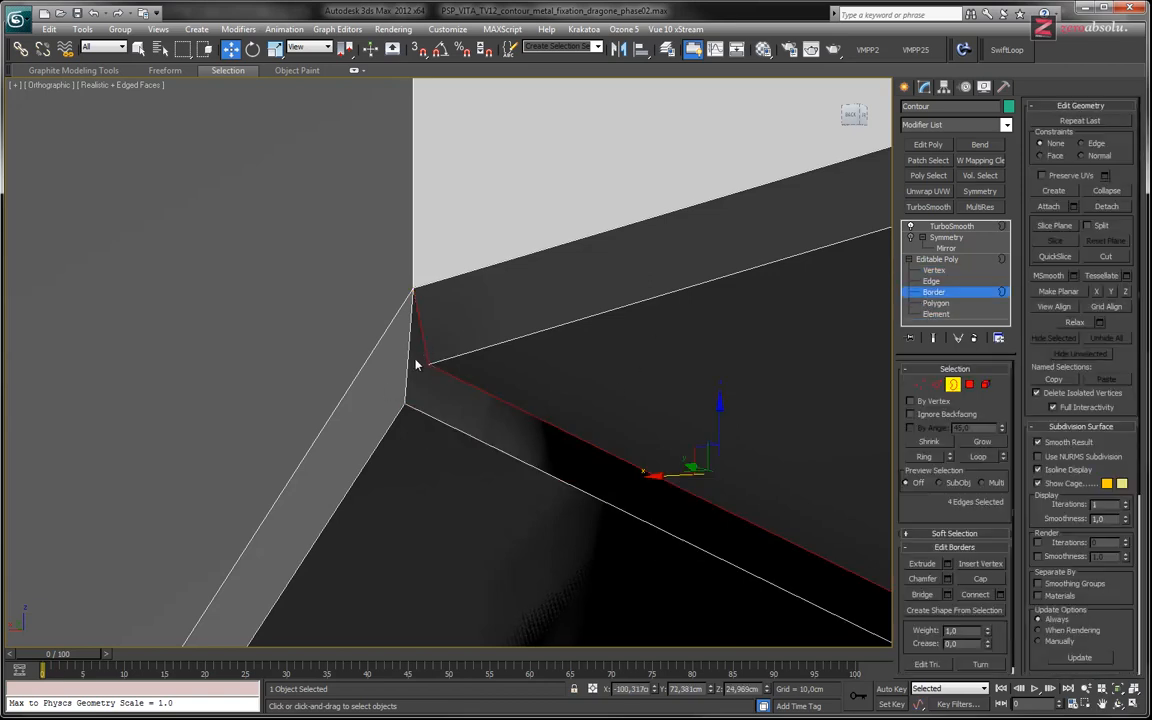
middle_click_drag(484, 393, 496, 388, "alt")
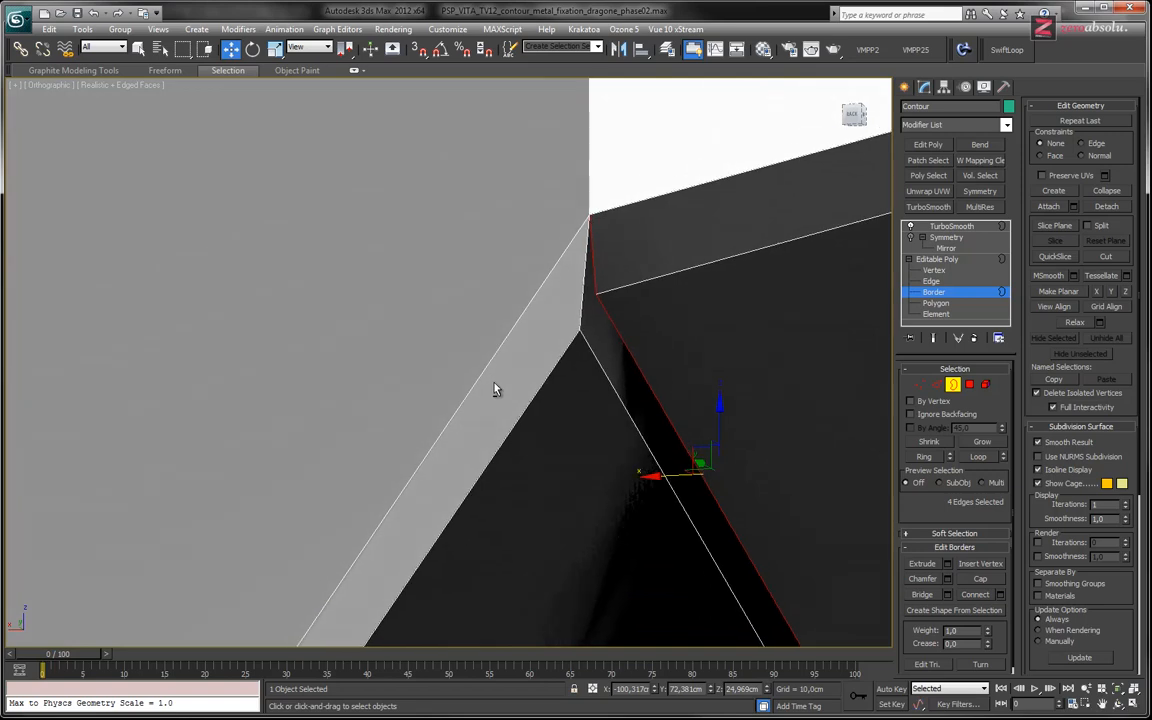
middle_click_drag(596, 365, 465, 323)
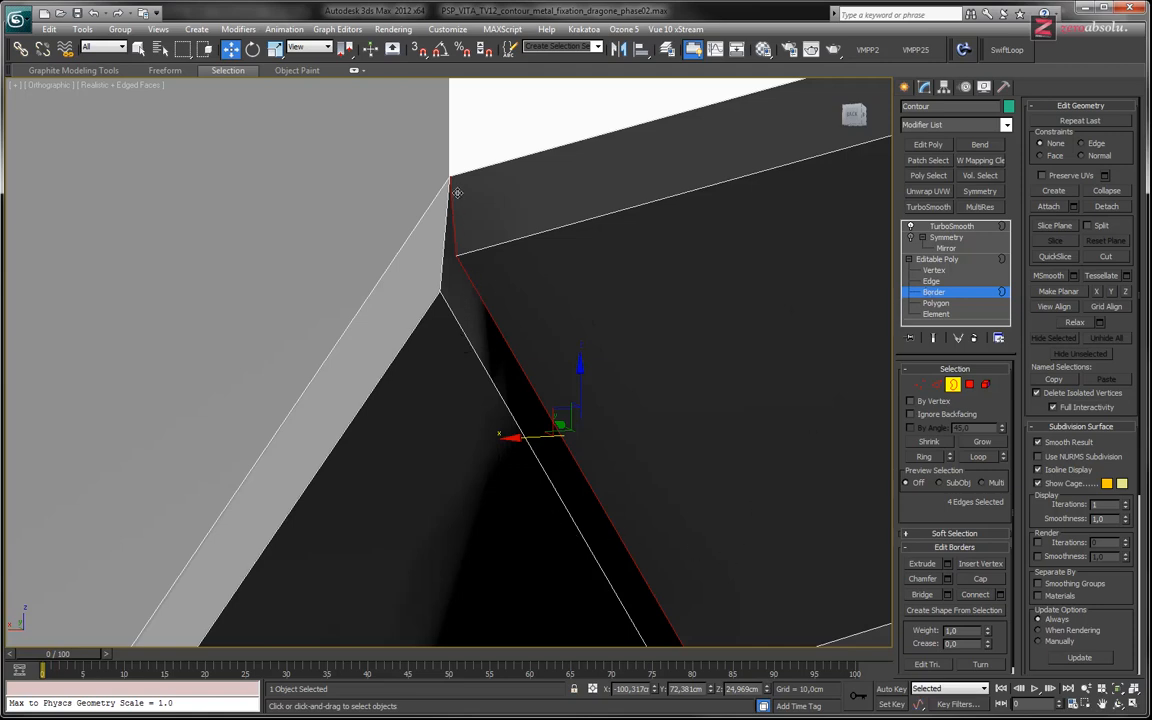
middle_click_drag(457, 193, 473, 311)
scroll(473, 308, "up", 4)
key("1")
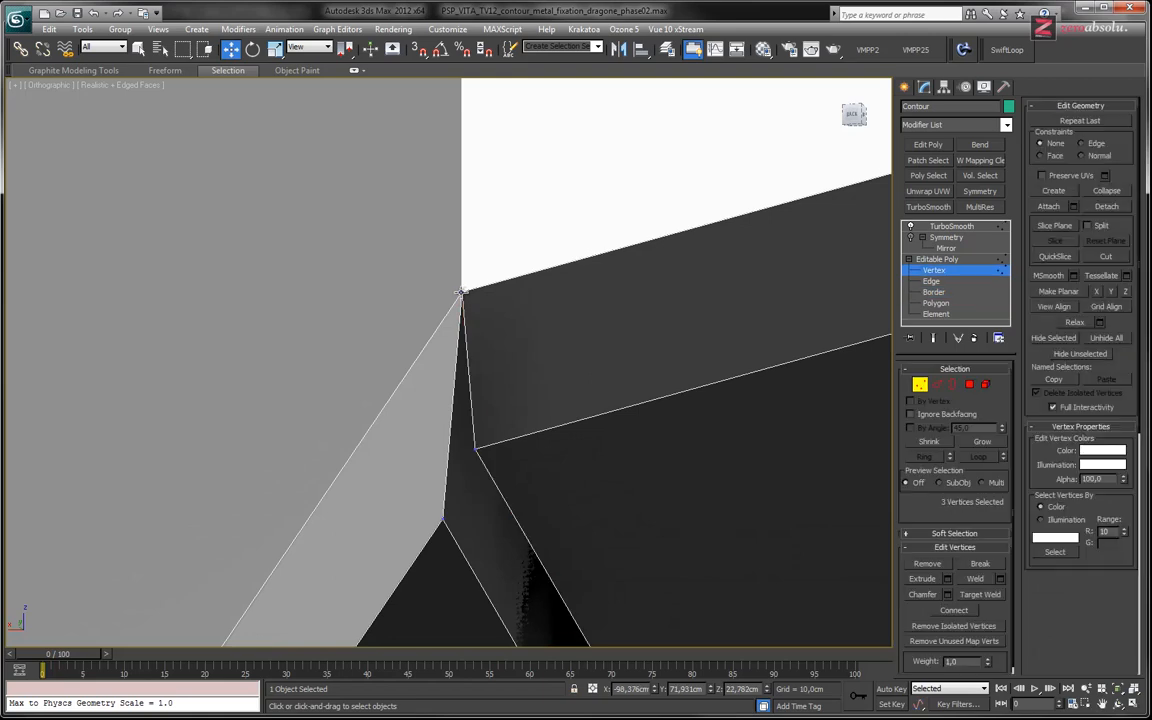
- Try moving the top corner vertex of the gap at the upper junction, and undo the move
left_click(461, 293)
left_click_drag(439, 269, 400, 295)
key("ctrl+z")
key("ctrl+z")
key("ctrl+z")
key("ctrl+z")
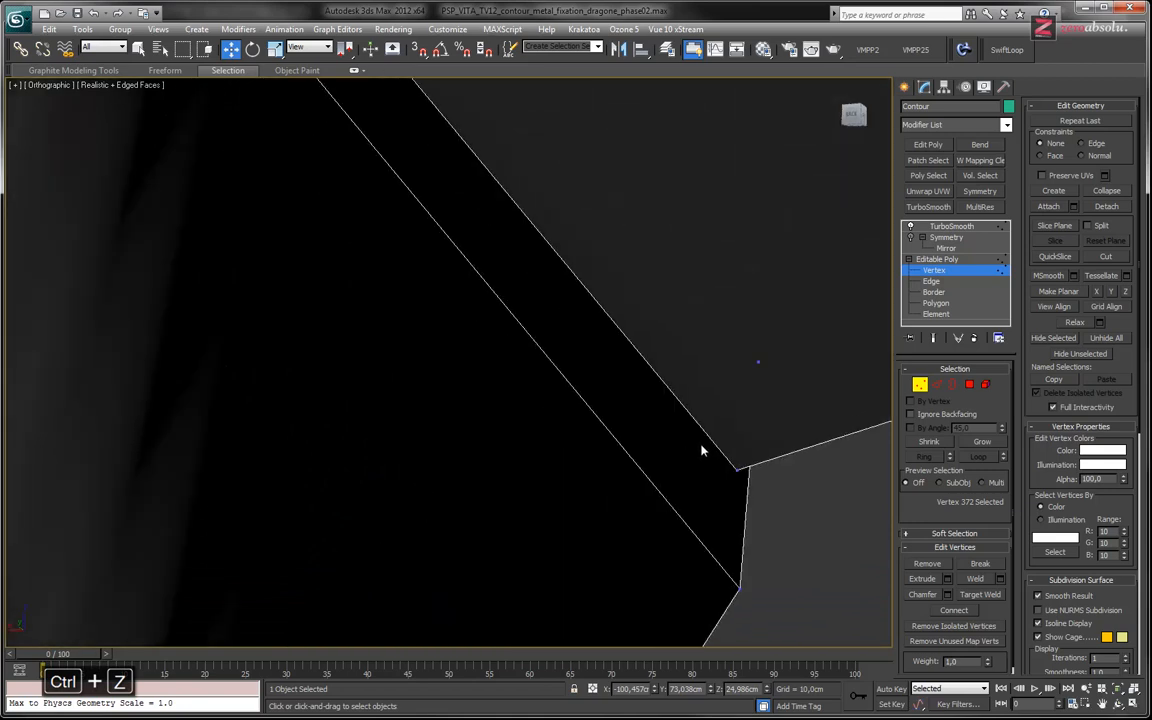
- Try shifting the corner vertex at the other end of the extruded strip, and undo the recent changes
left_click(737, 467)
middle_click_drag(792, 471, 865, 340, "alt")
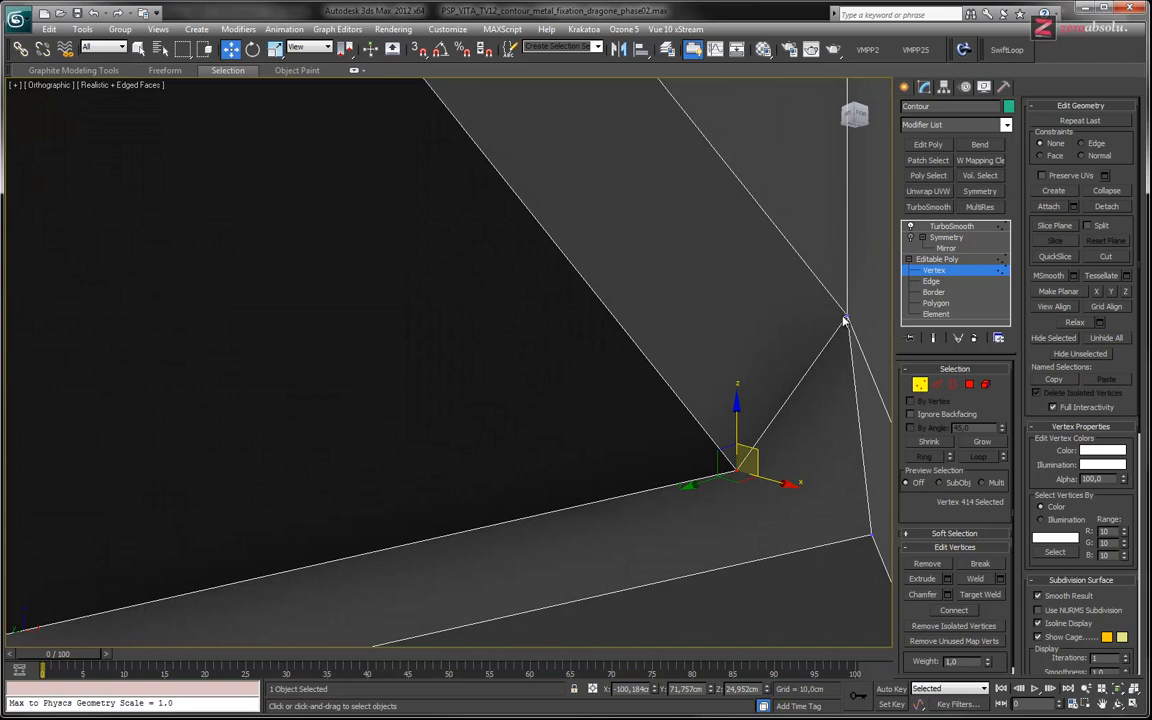
left_click(845, 320)
key("ctrl+z")
key("ctrl+z")
key("ctrl+z")
key("ctrl+z")
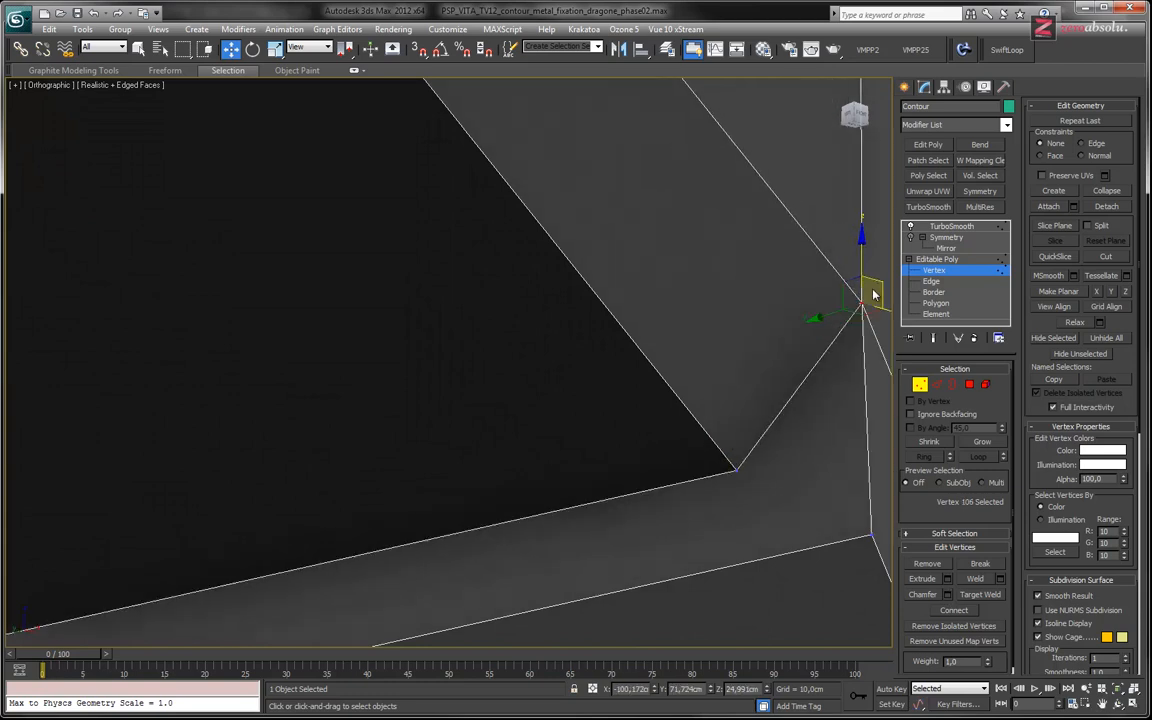
key("ctrl+z")
key("ctrl+z")
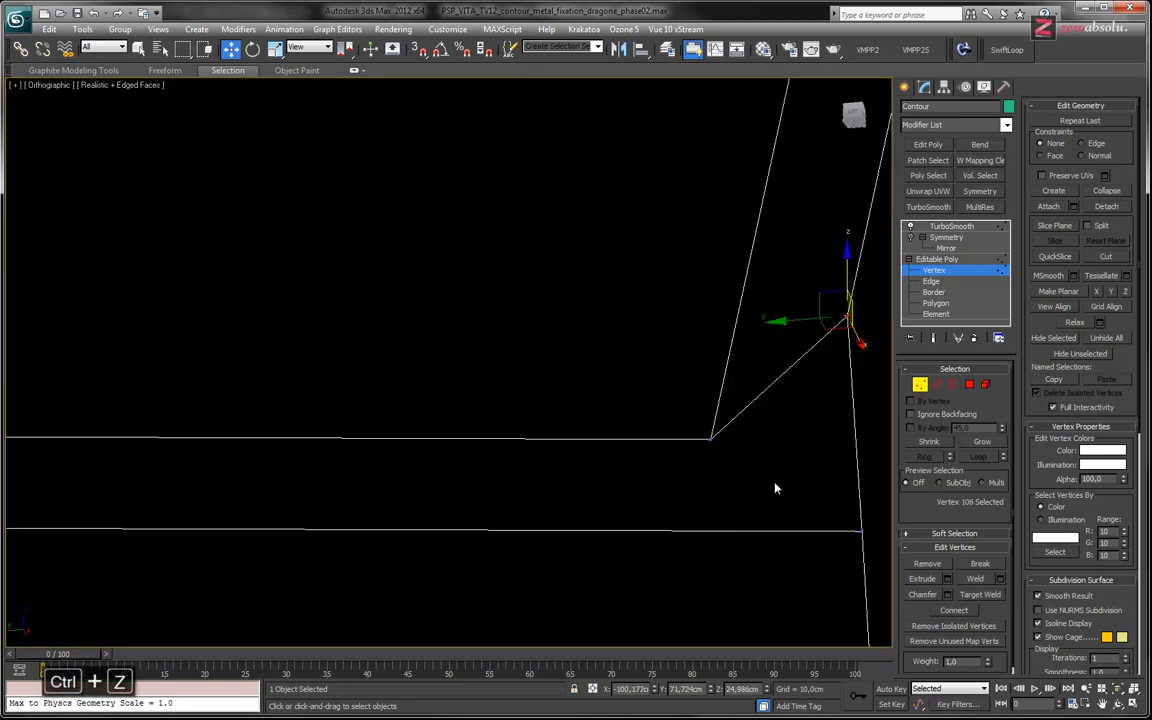
key("ctrl+z")
key("ctrl+z")
key("ctrl+z")
key("ctrl+z")
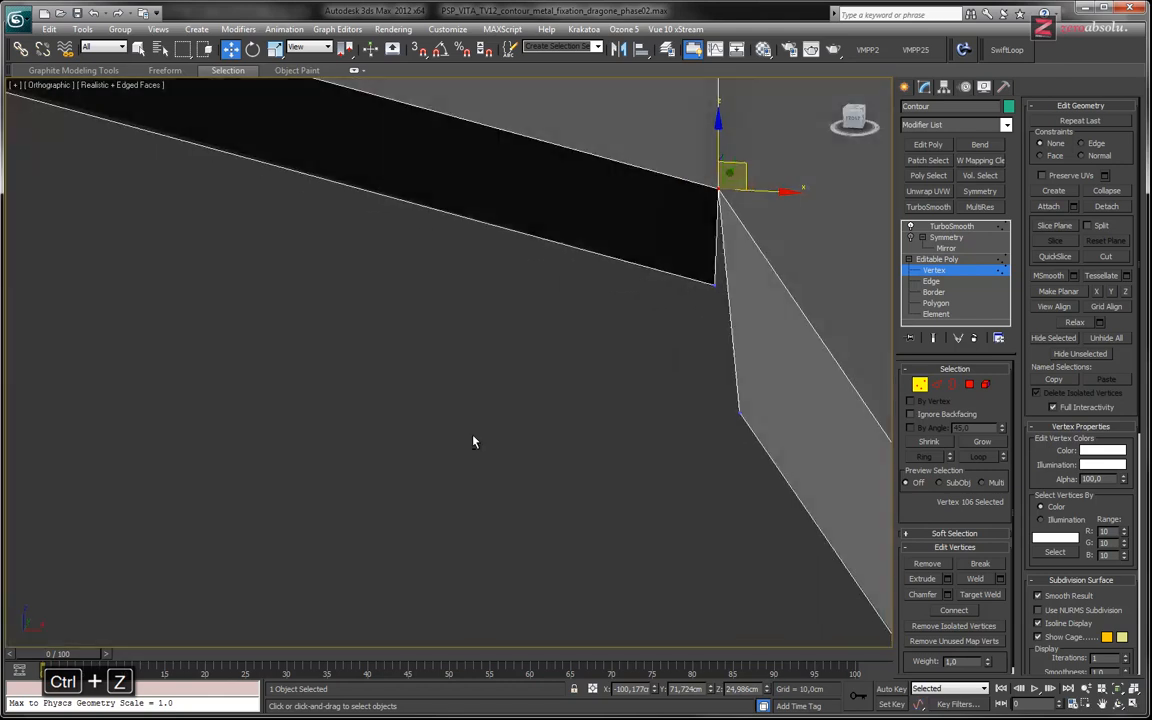
key("ctrl+z")
key("ctrl+z")
key("ctrl+z")
key("ctrl+z")
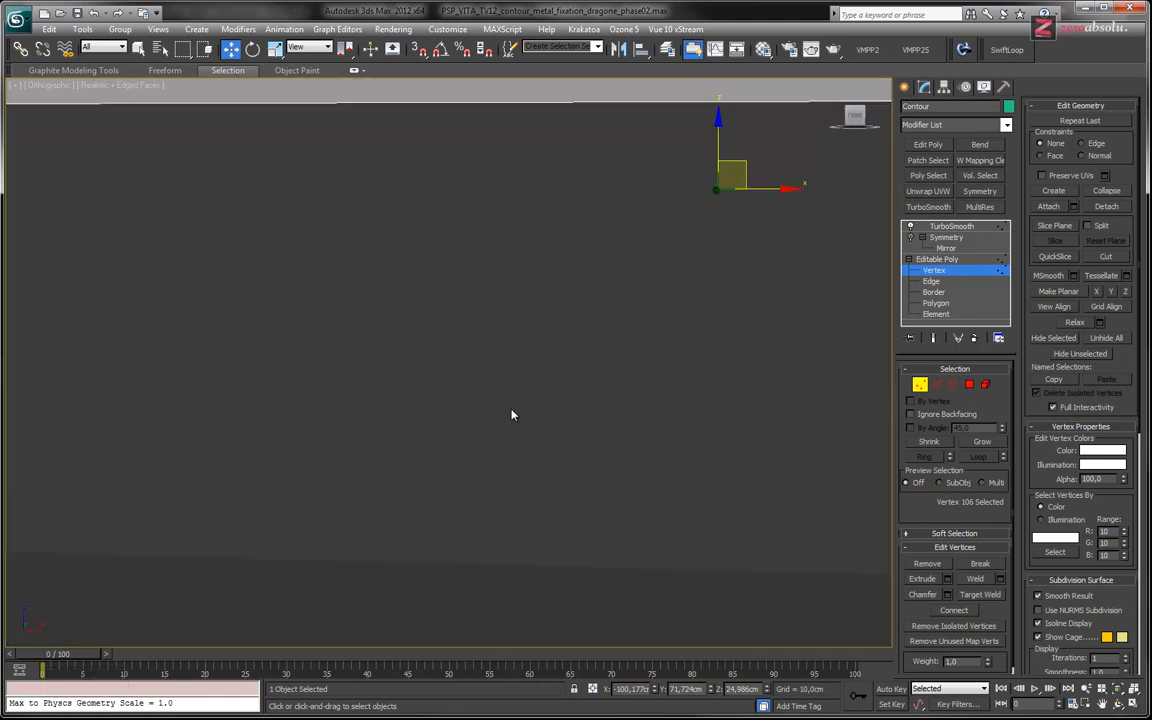
- Delete the narrow strip polygon running across the slope's upper junction between the two sides
middle_click_drag(615, 388, 581, 404, "alt")
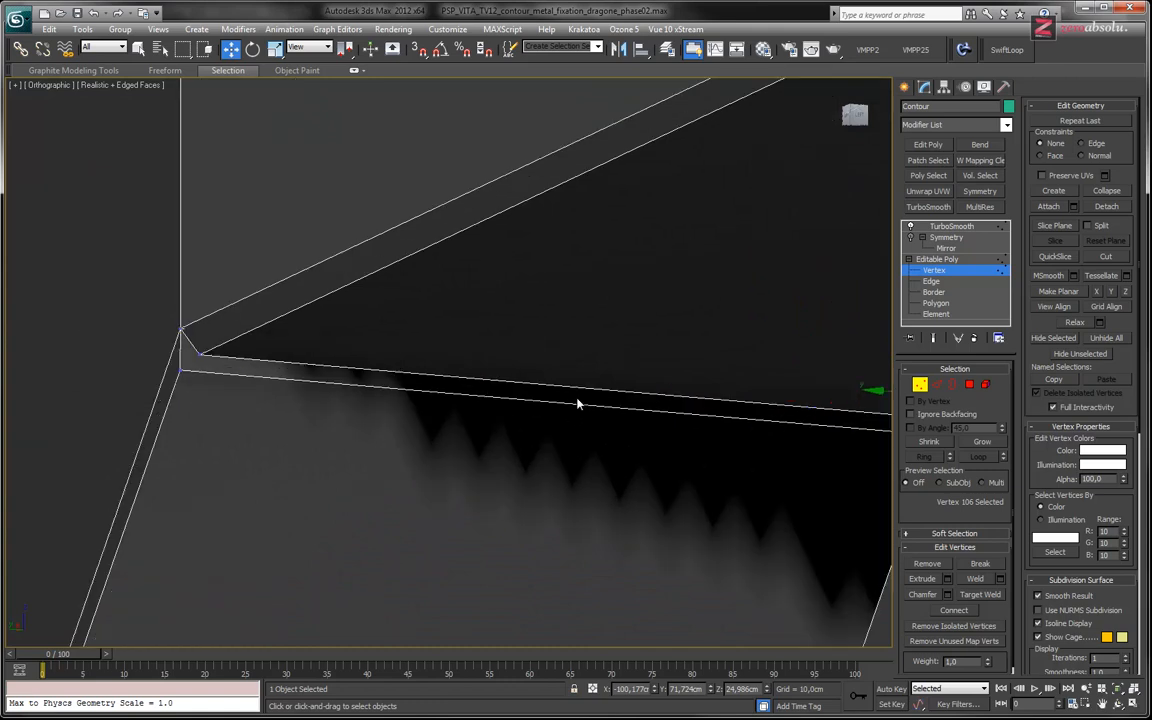
key("4")
left_click(378, 380)
middle_click_drag(378, 380, 458, 383, "alt")
key("ctrl+d")
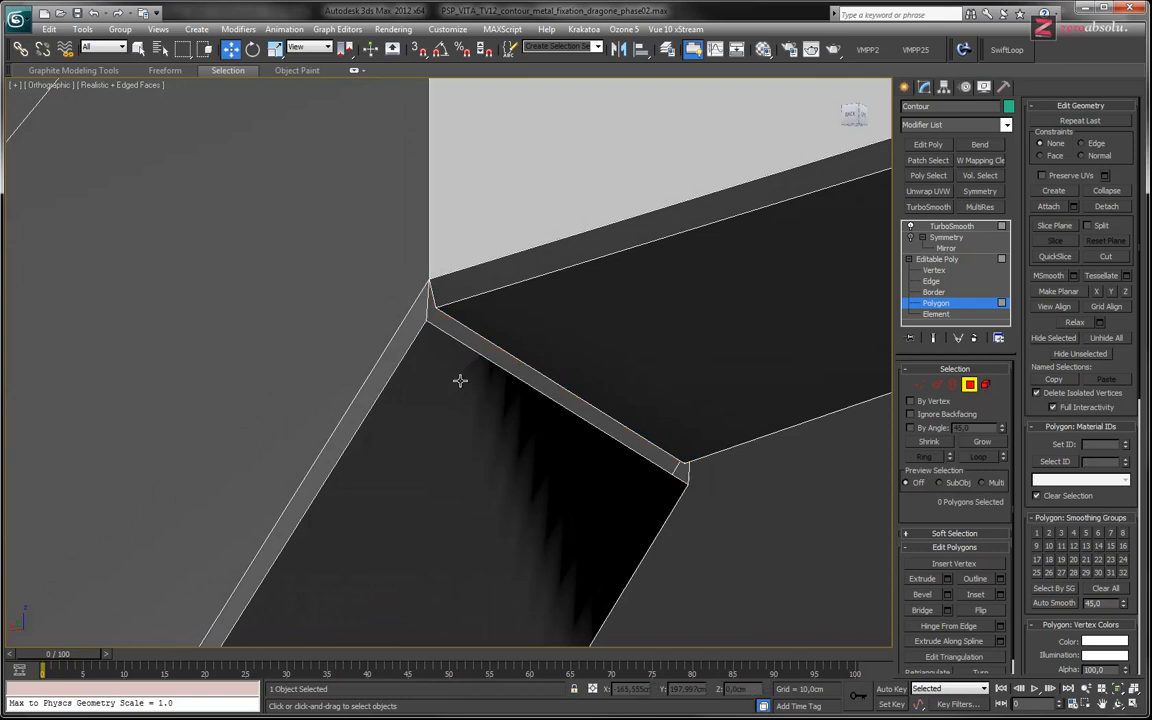
- Select the open border left along the junction strip and cap it
middle_click_drag(438, 332, 467, 332, "alt")
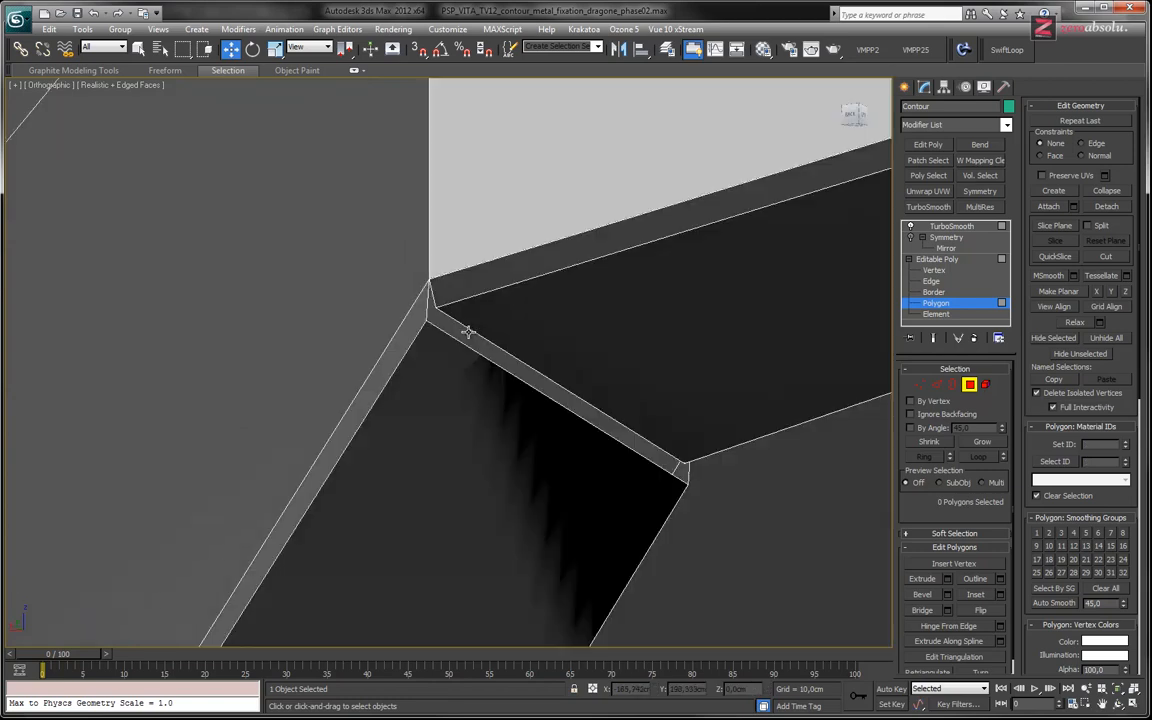
left_click(935, 292)
left_click(460, 344)
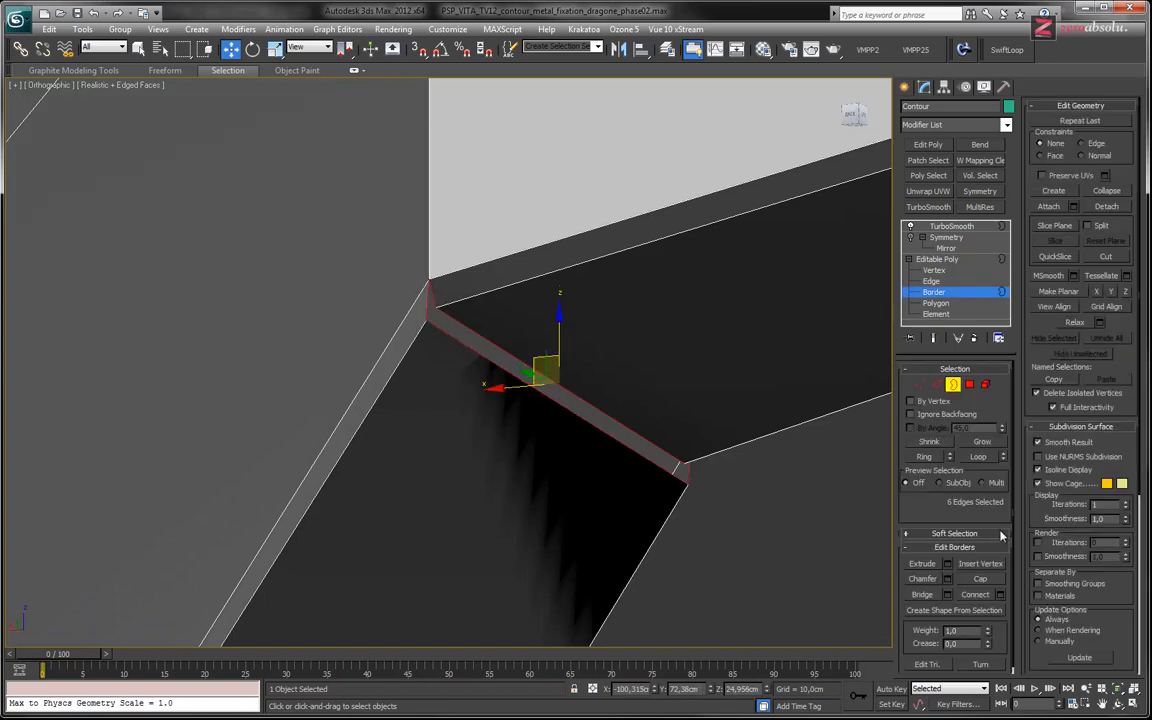
left_click(983, 579)
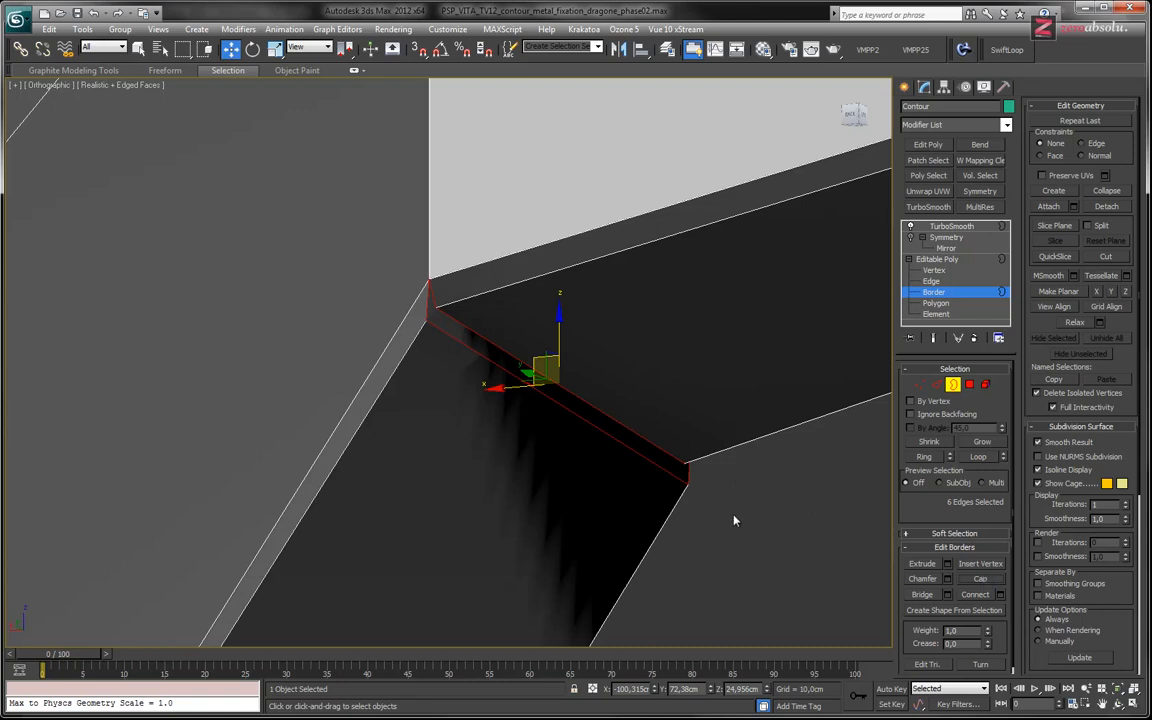
- Cut an edge across each end of the capped strip, separating the small corner triangles from the long face
scroll(464, 370, "up", 3)
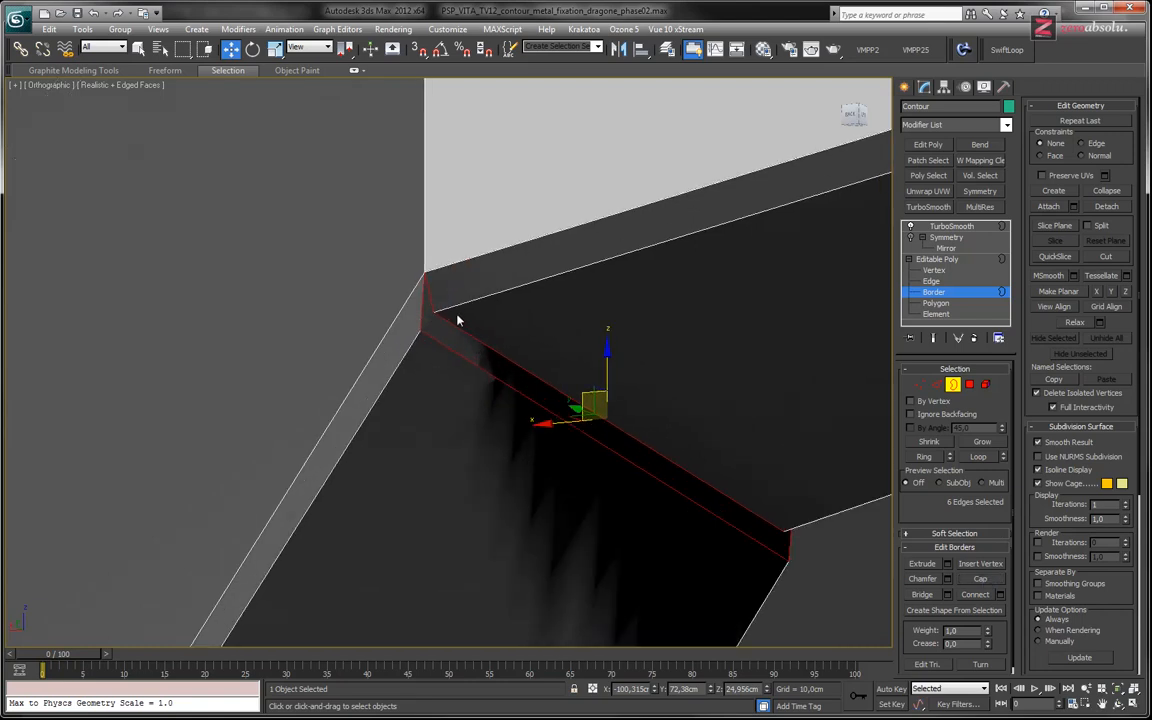
left_click(1106, 256)
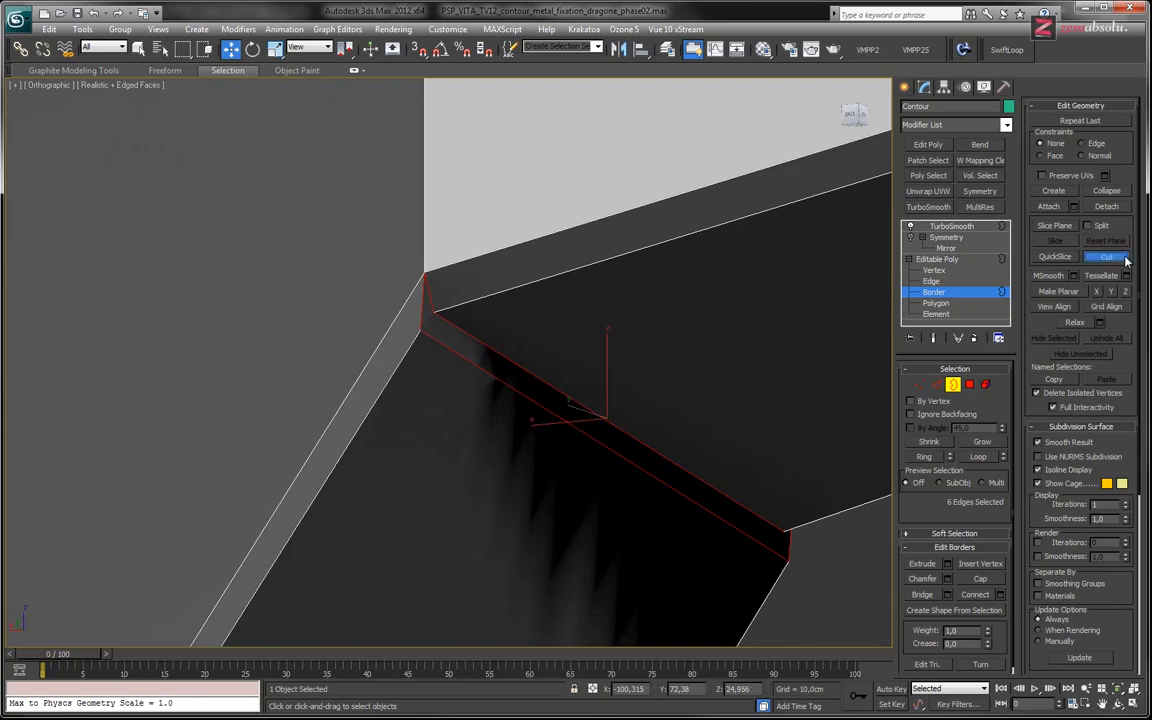
left_click(422, 331)
middle_click_drag(804, 543, 645, 476)
mouse_move(645, 476)
middle_mouse_down("alt")
mouse_move(630, 486)
mouse_move(622, 465)
mouse_move(273, 445)
middle_mouse_up("alt")
mouse_move(671, 441)
middle_mouse_down()
mouse_move(348, 440)
mouse_move(481, 422)
mouse_move(410, 381)
middle_mouse_up()
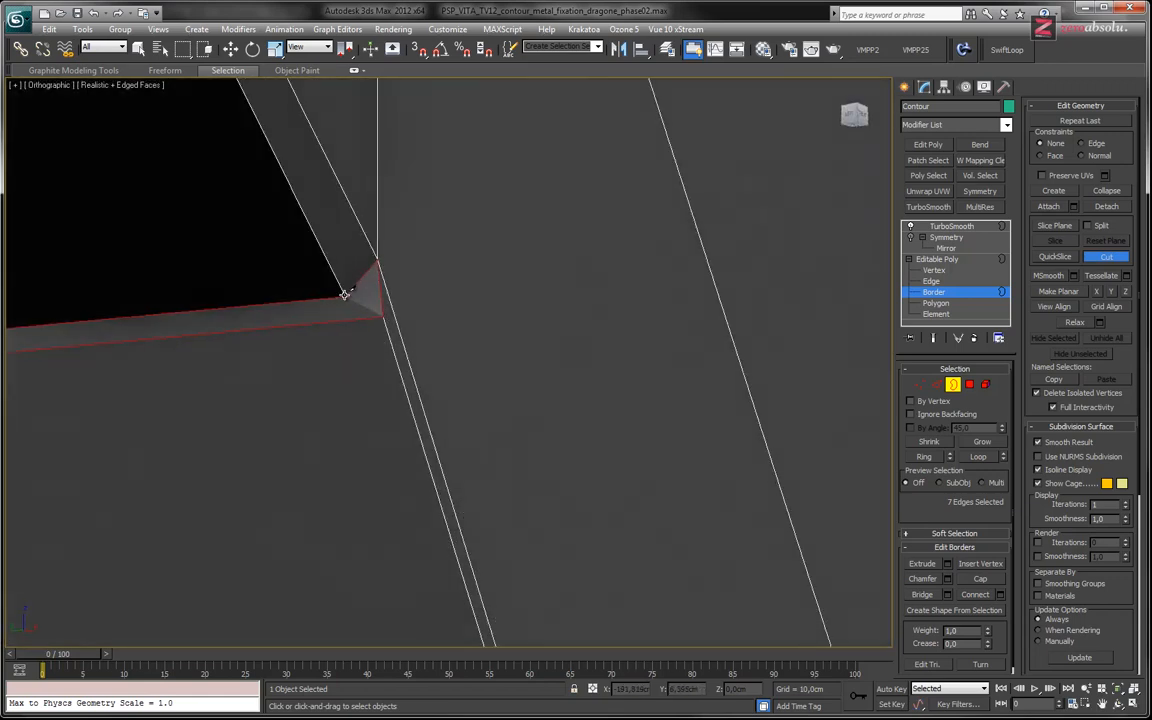
left_click(381, 318)
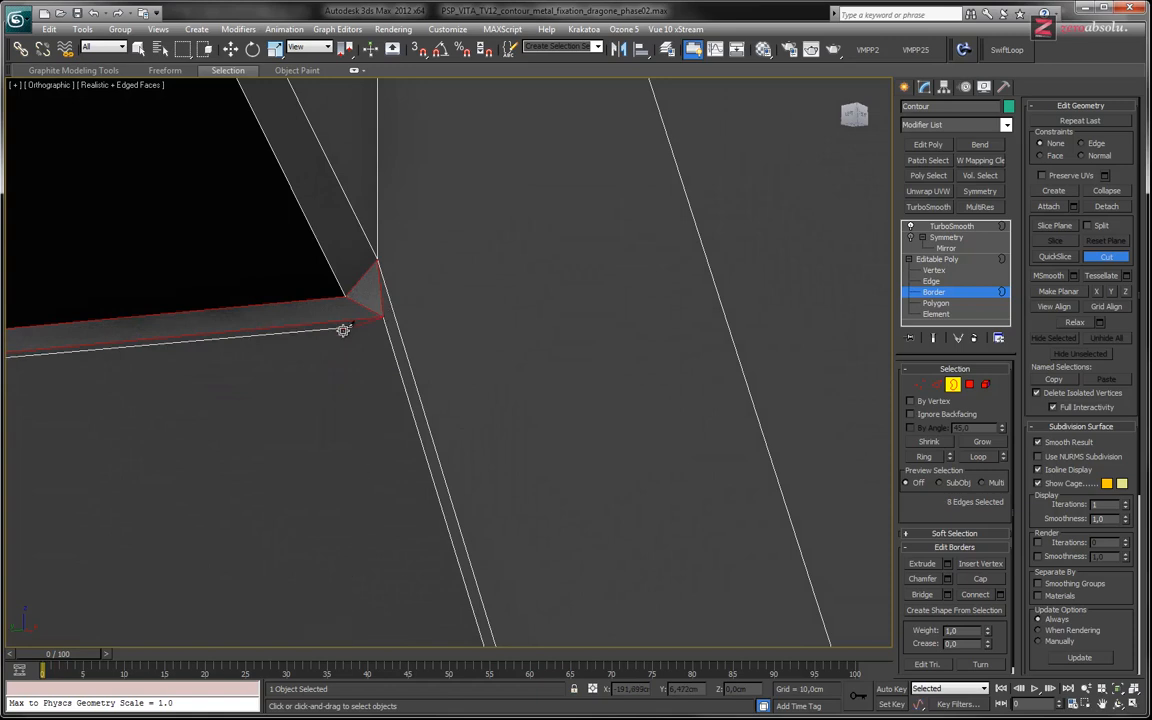
middle_click_drag(329, 342, 430, 364, "alt")
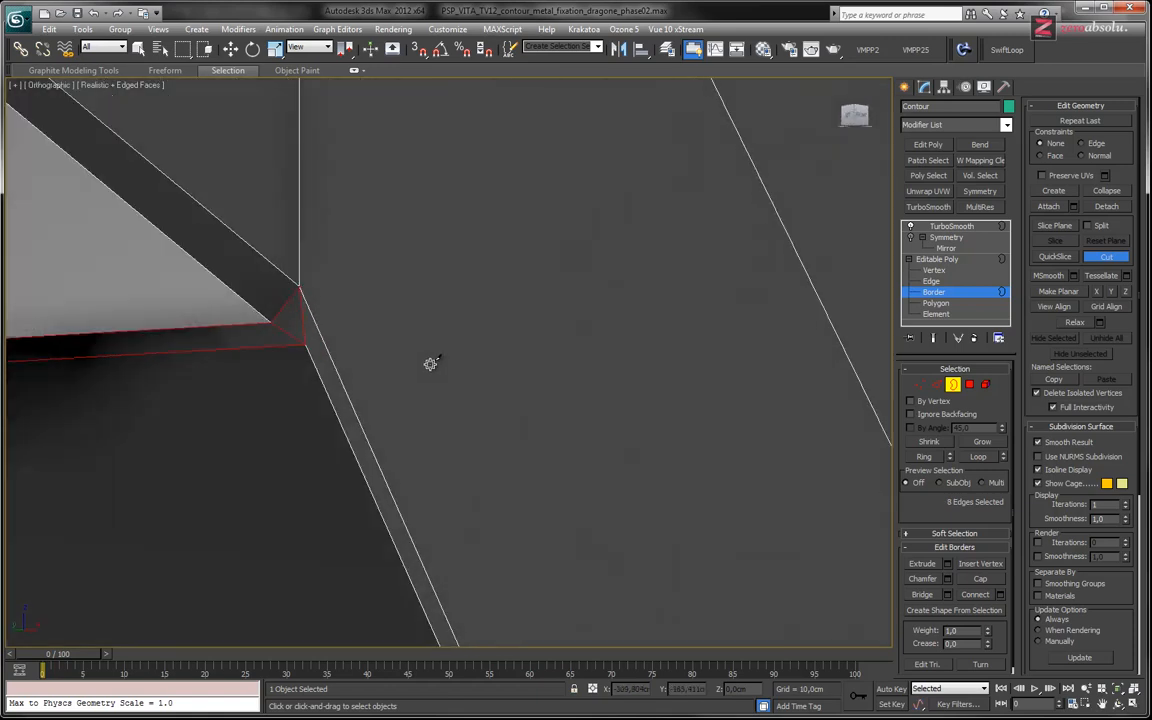
- Target weld the paired vertices at both ends of the capped strip, collapsing it into a single edge across the slope
left_click(958, 271)
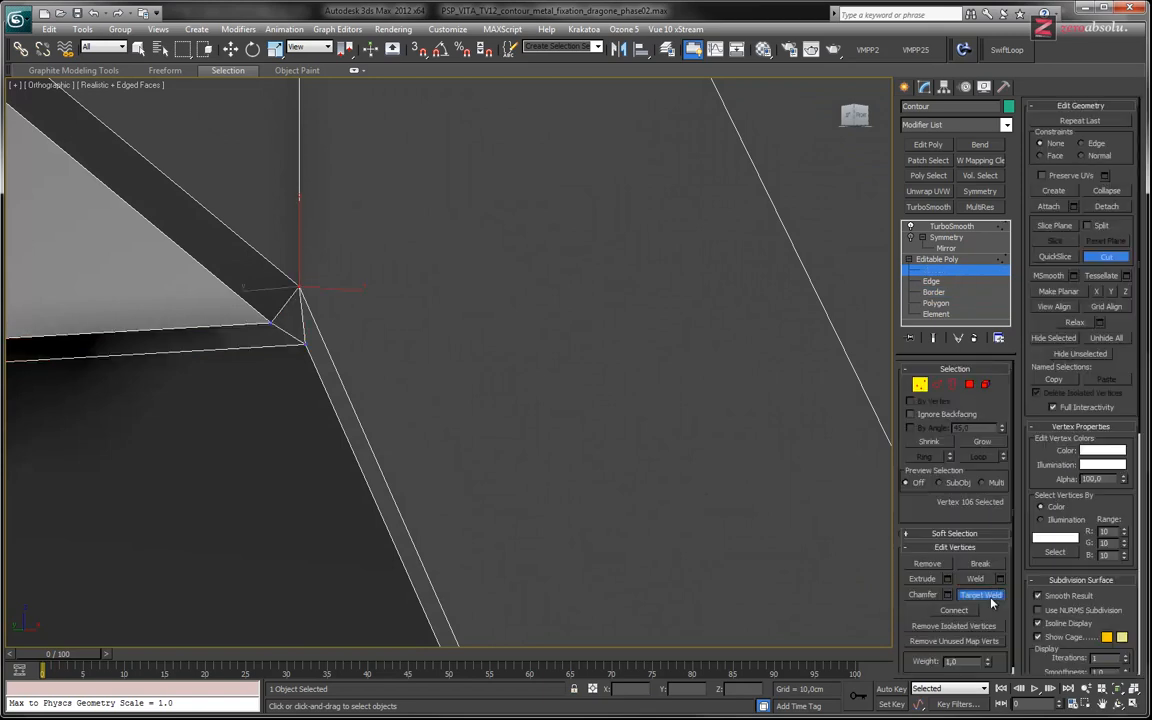
mouse_move(271, 323)
middle_mouse_down("alt")
mouse_move(183, 334)
mouse_move(725, 306)
mouse_move(467, 346)
mouse_move(753, 368)
mouse_move(466, 349)
mouse_move(522, 330)
mouse_move(597, 334)
mouse_move(597, 314)
mouse_move(522, 342)
mouse_move(525, 465)
mouse_move(512, 527)
mouse_move(586, 206)
mouse_move(489, 477)
middle_mouse_up("alt")
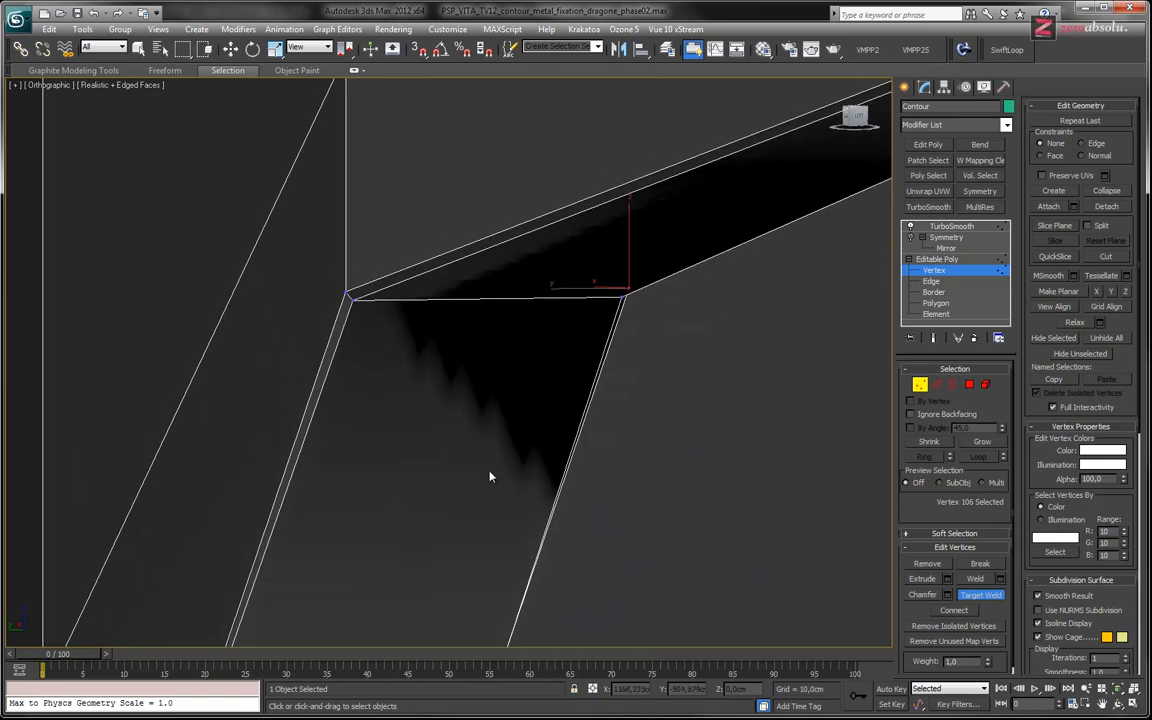
scroll(565, 356, "down", 3)
scroll(564, 357, "up", 4)
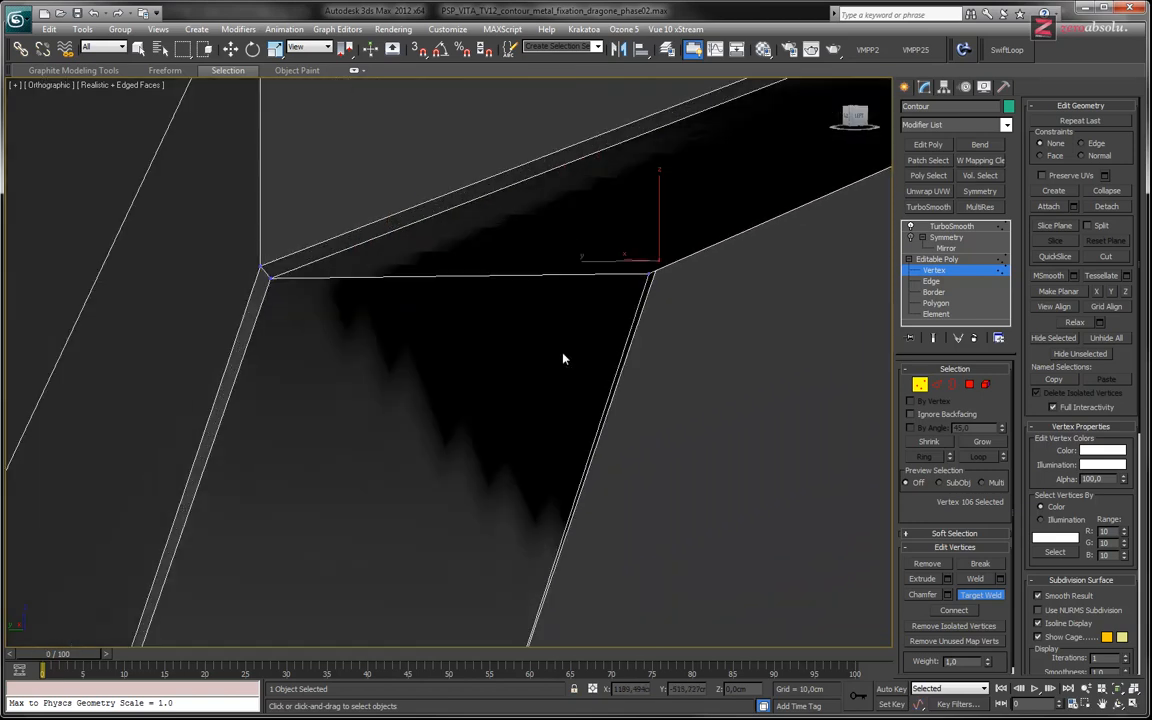
- Move the inner vertex at the first end of the welded edge up about 0.013 cm, closer to the junction corner
left_click(268, 279)
key("w")
middle_click_drag(363, 320, 426, 335, "alt")
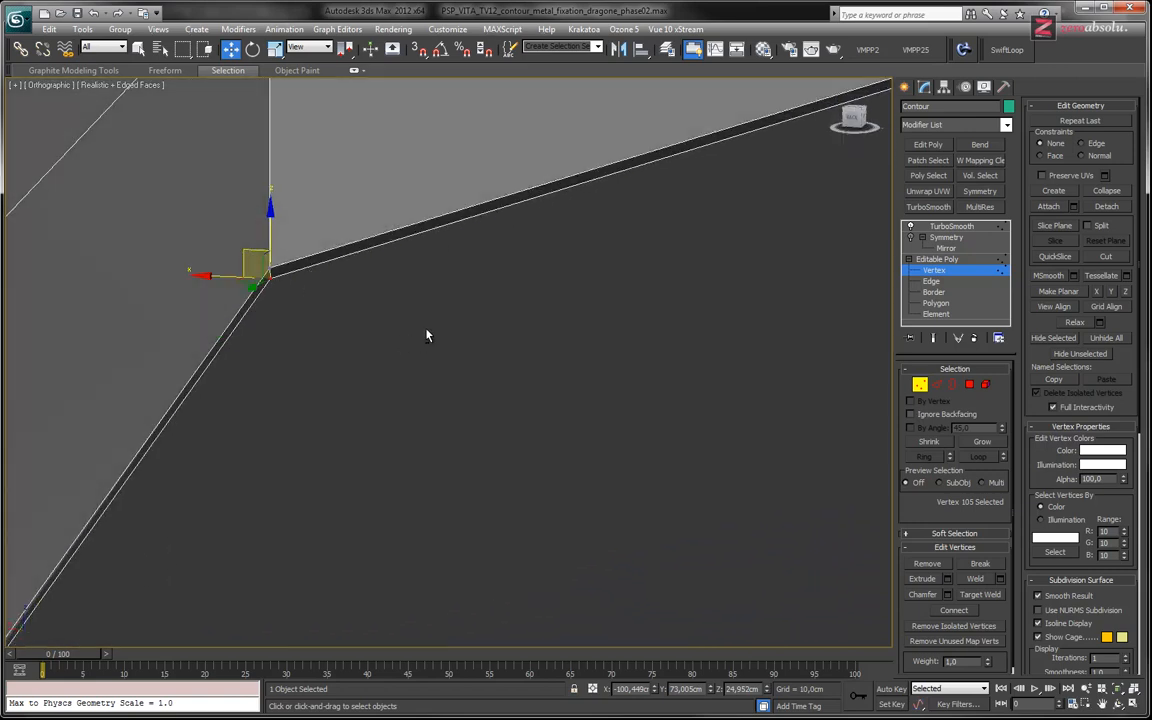
left_click_drag(253, 252, 250, 248)
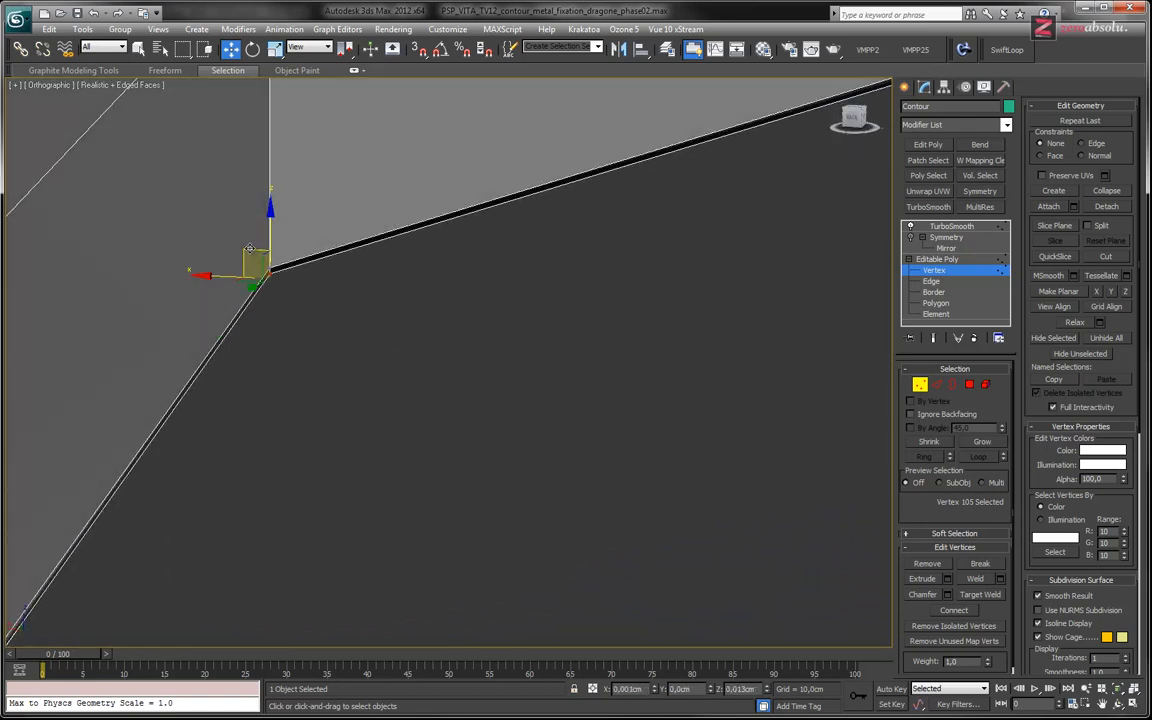
- Raise the inner vertex at the opposite end of the welded edge closer to its junction corner
middle_click_drag(250, 249, 391, 344, "alt")
scroll(401, 293, "down", 5)
scroll(425, 293, "up", 2)
scroll(391, 344, "up", 5)
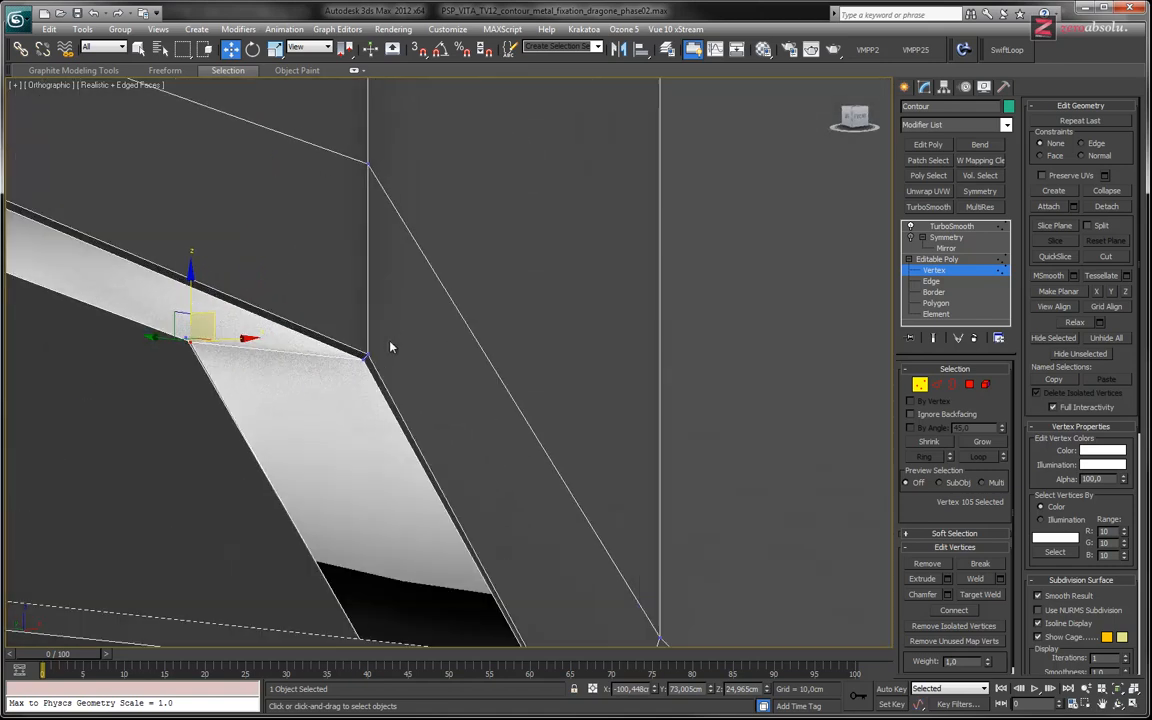
left_click(300, 383)
left_click_drag(302, 384, 312, 371)
- Examine the inner border strips along the slope down to the bottom corner for remaining topology problems
middle_click_drag(294, 438, 715, 154)
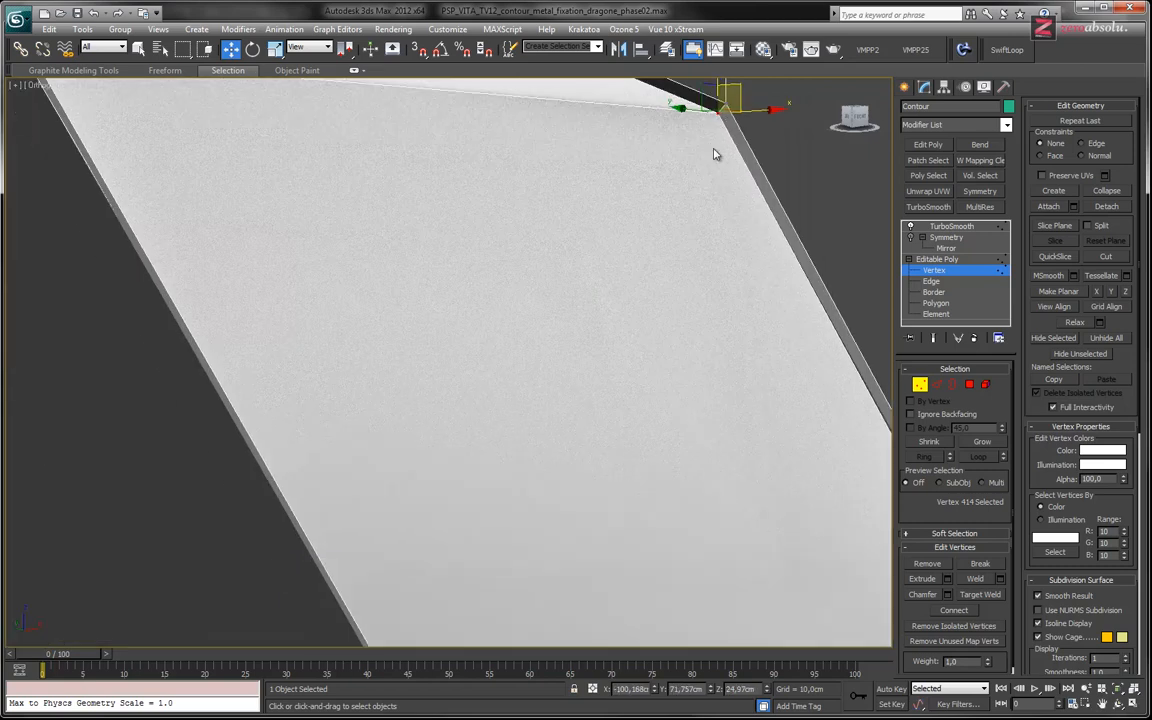
scroll(424, 260, "down", 5)
middle_click_drag(424, 260, 501, 267)
scroll(686, 316, "up", 5)
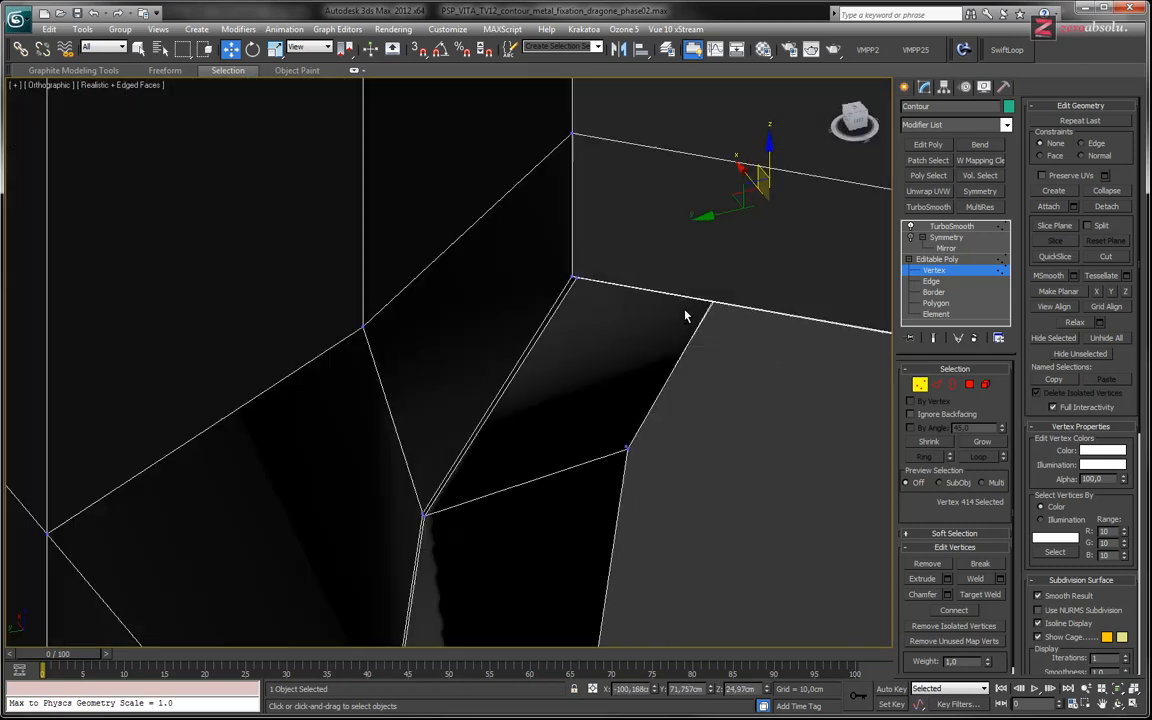
middle_click_drag(686, 316, 733, 275, "alt")
middle_click_drag(573, 440, 591, 226)
middle_click_drag(537, 463, 543, 275)
middle_click_drag(457, 425, 480, 192)
middle_click_drag(440, 484, 443, 188)
middle_click_drag(440, 334, 455, 224)
middle_click_drag(424, 370, 426, 316, "alt")
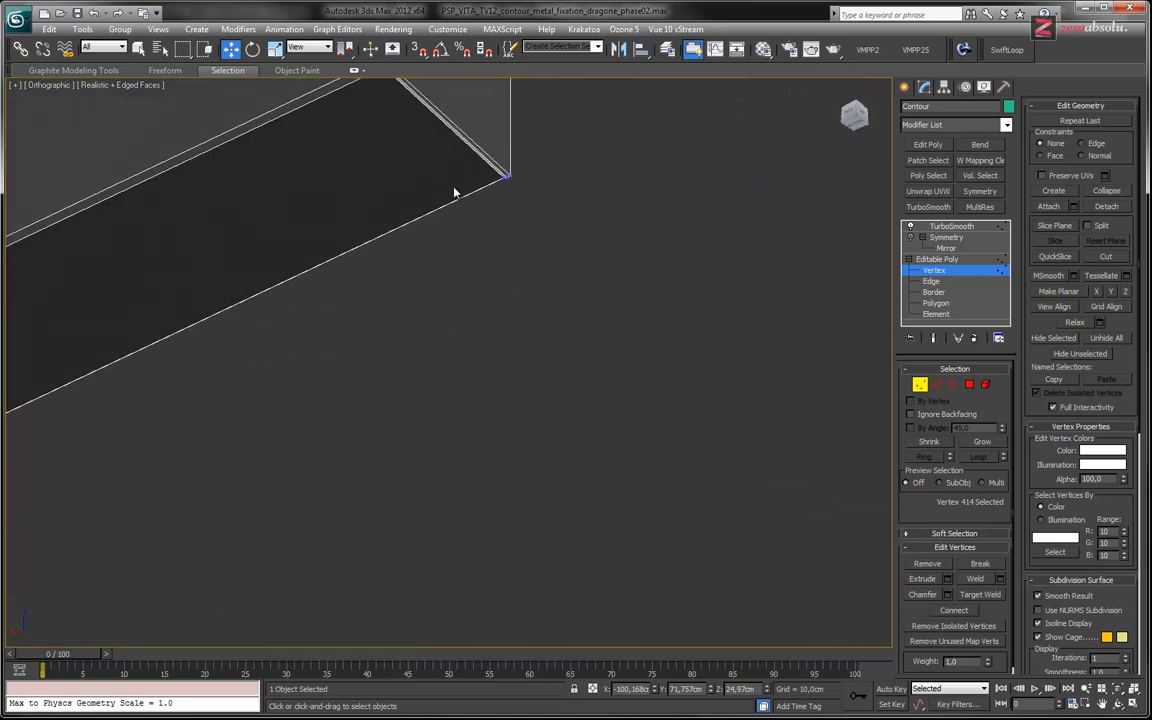
middle_click_drag(455, 192, 440, 432)
scroll(440, 432, "up", 5)
middle_click_drag(346, 289, 506, 231)
scroll(454, 422, "up", 4)
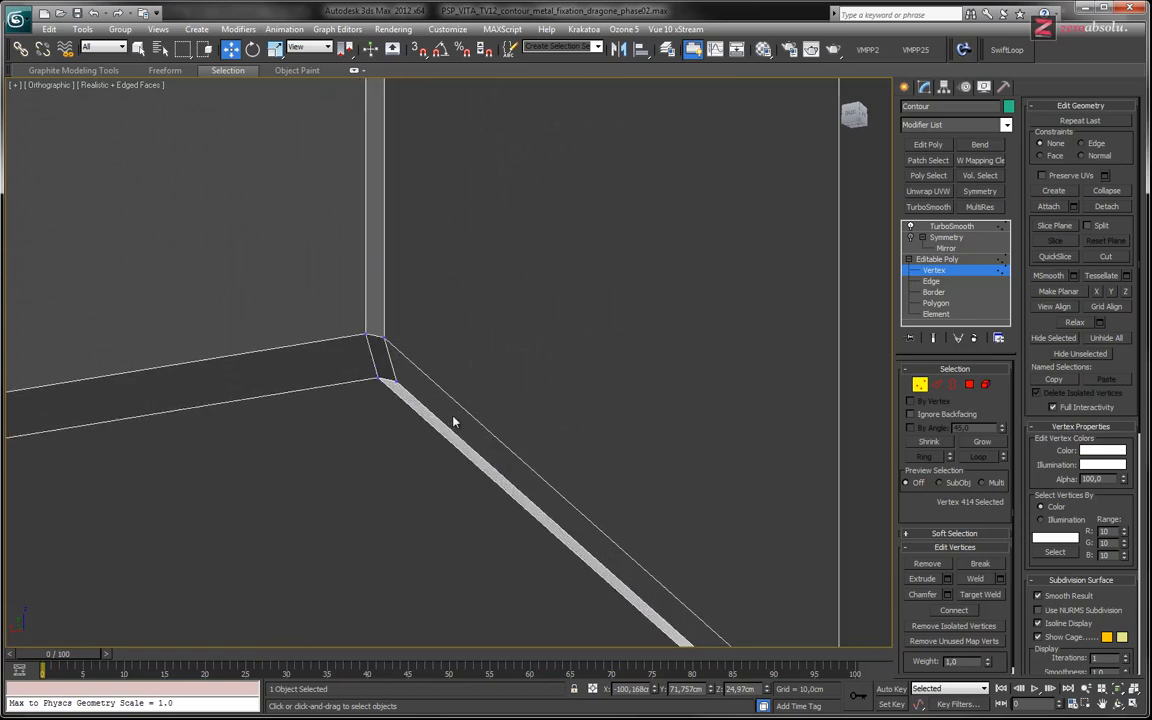
- Raise the inner long edge of the narrow strip along the sloped lower corner slightly in Z
key("2")
left_click(443, 423)
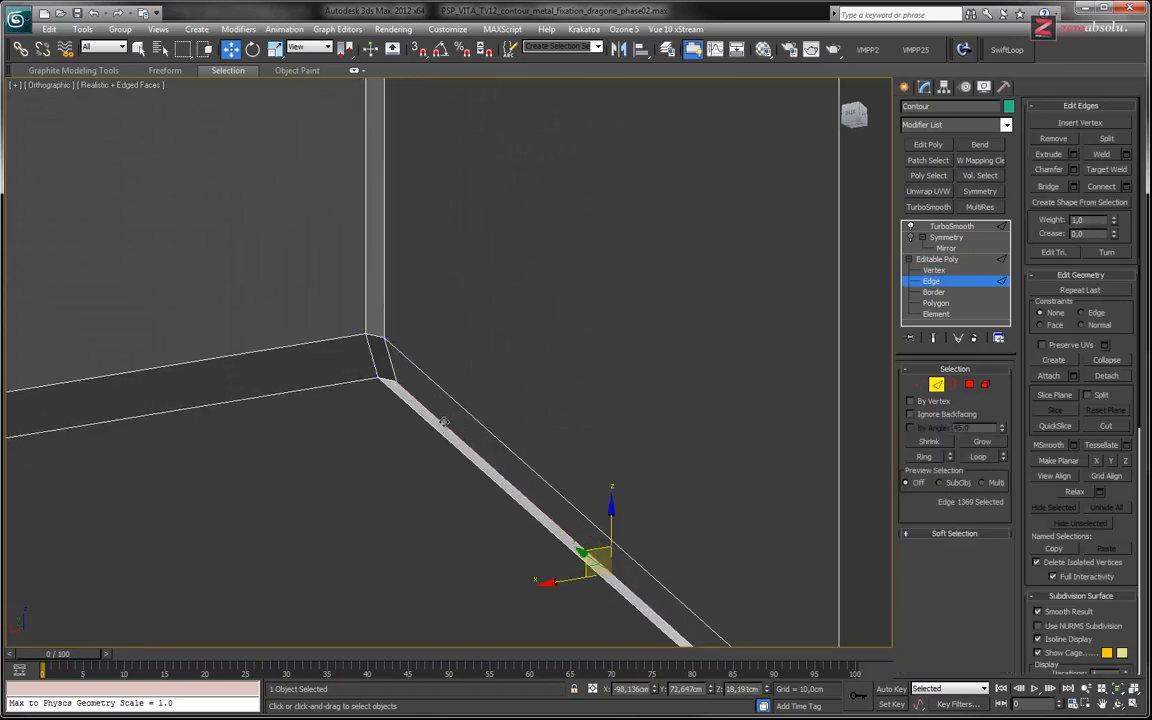
left_click_drag(610, 528, 610, 513)
middle_click_drag(543, 438, 491, 476, "alt")
- Shift the inner corner vertex at the end of the strip slightly in positive Y and check the vertex at the opposite end
key("1")
left_click(86, 597)
left_click_drag(46, 606, 28, 606)
middle_click_drag(145, 612, 342, 417)
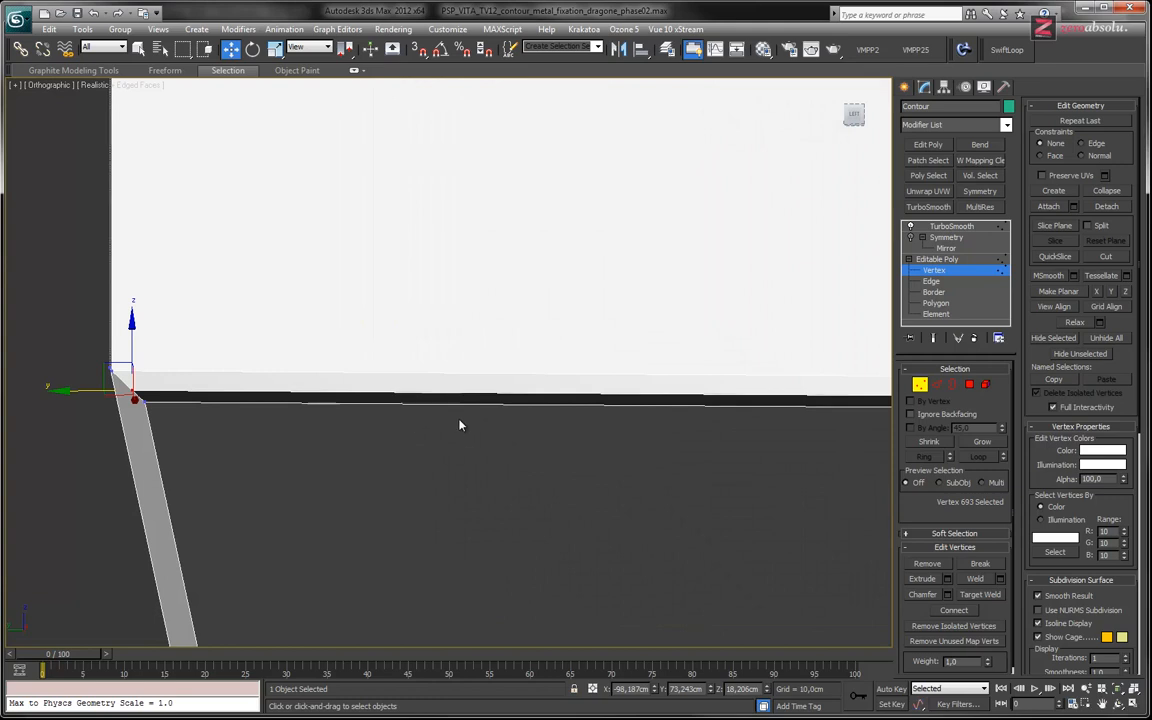
middle_click_drag(640, 414, 263, 394)
mouse_move(800, 402)
middle_mouse_down()
mouse_move(352, 399)
mouse_move(496, 393)
mouse_move(437, 383)
mouse_move(420, 395)
mouse_move(469, 427)
mouse_move(463, 404)
mouse_move(409, 351)
mouse_move(465, 303)
mouse_move(468, 337)
mouse_move(527, 360)
mouse_move(591, 224)
mouse_move(571, 267)
mouse_move(625, 324)
mouse_move(499, 378)
mouse_move(523, 356)
mouse_move(497, 358)
middle_mouse_up()
left_click(347, 384)
left_click(379, 362)
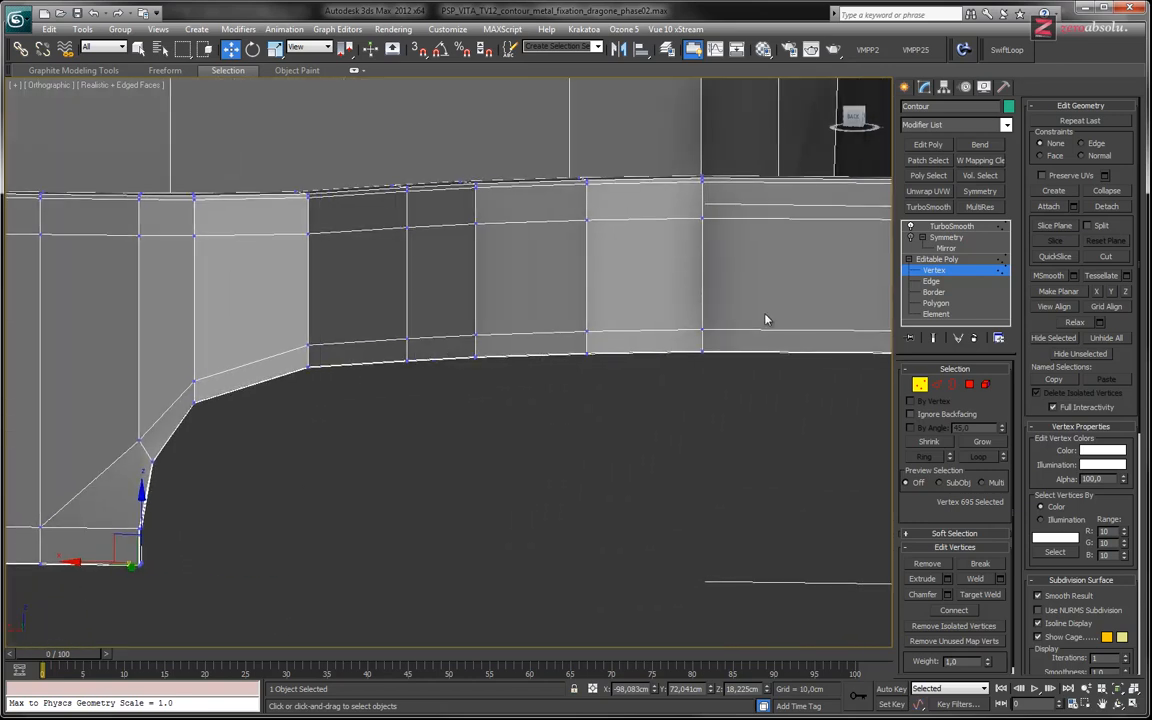
- Show the TurboSmooth result on the contour and set the shaded viewport to the Back view
left_click(938, 259)
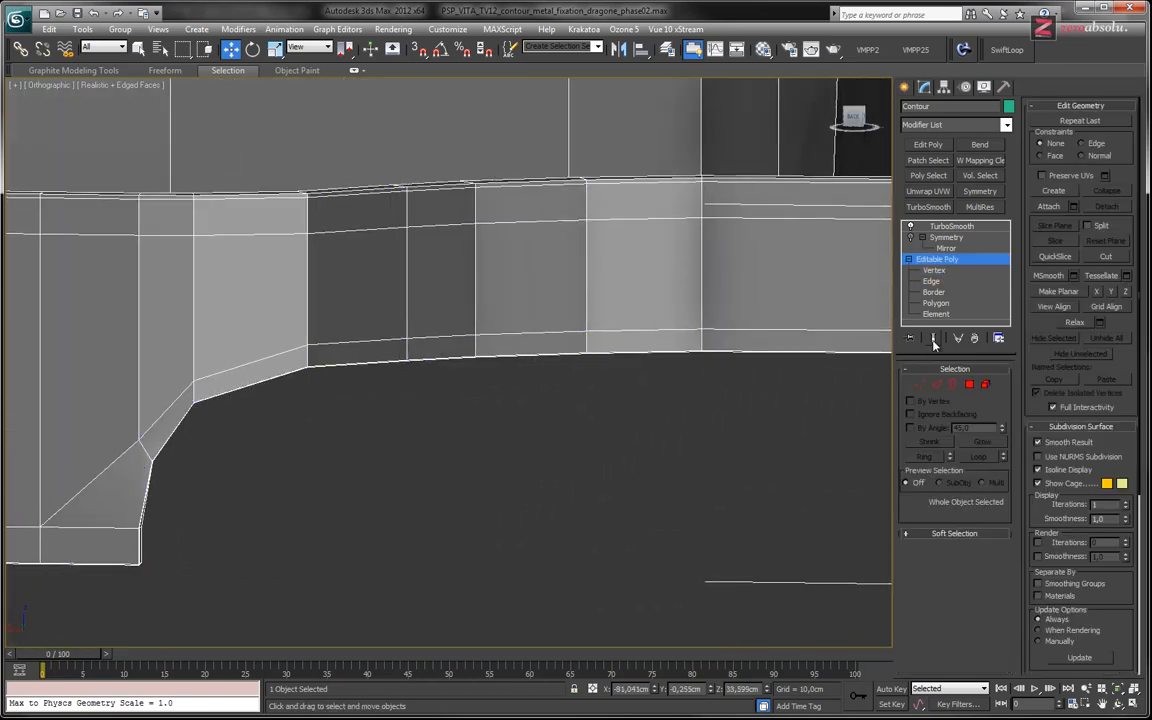
left_click(945, 227)
middle_click_drag(660, 380, 420, 405)
scroll(416, 356, "down", 5)
middle_click_drag(442, 450, 448, 342, "alt")
left_click(15, 85)
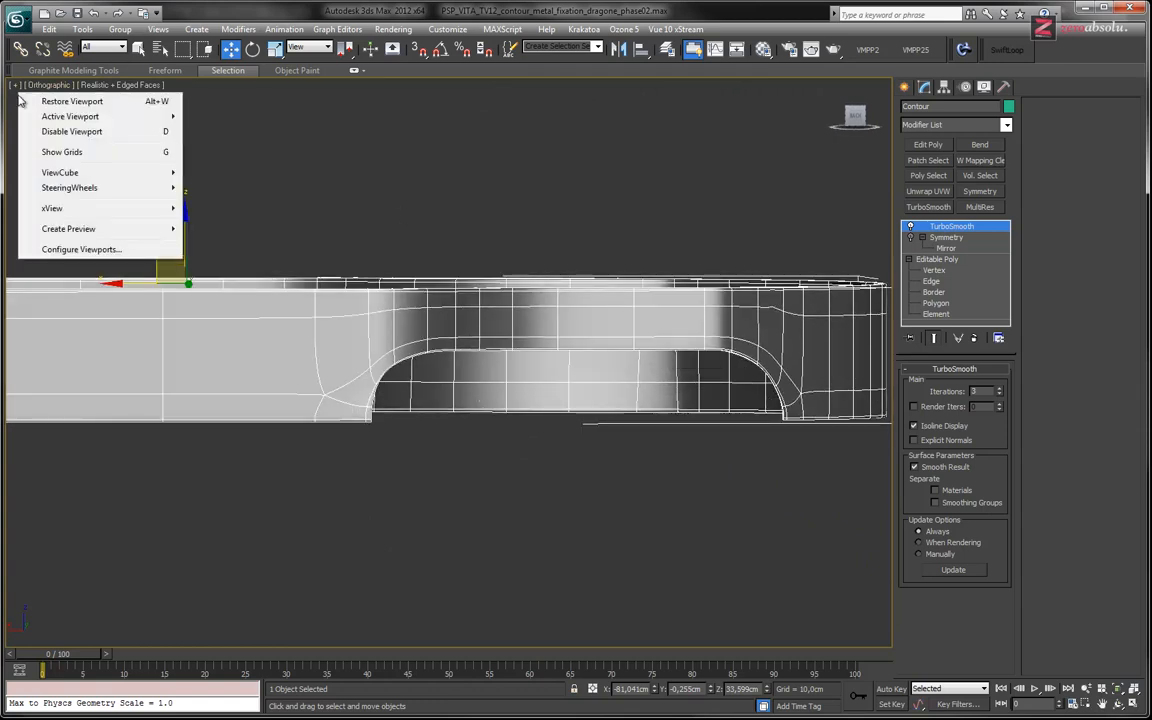
left_click(47, 85)
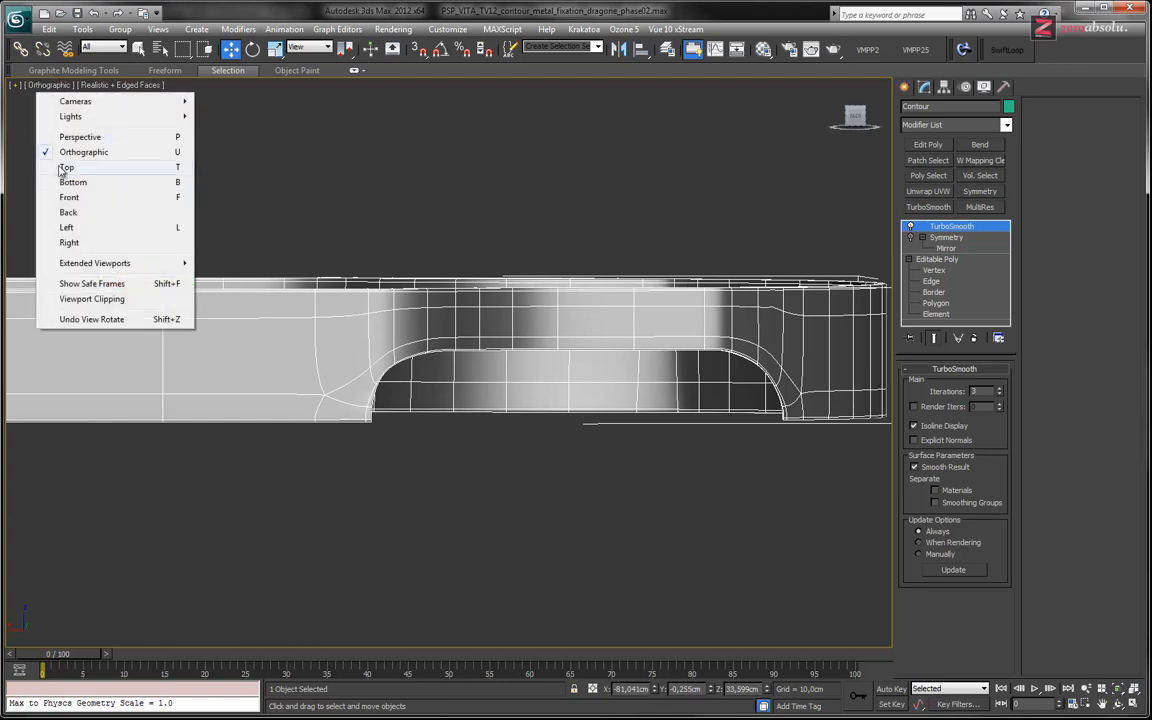
left_click(68, 213)
- Examine the smoothed wireframe around the arched opening from one rounded corner to the other for kinks in the edge loops
scroll(481, 334, "up", 10)
middle_click_drag(481, 334, 485, 340)
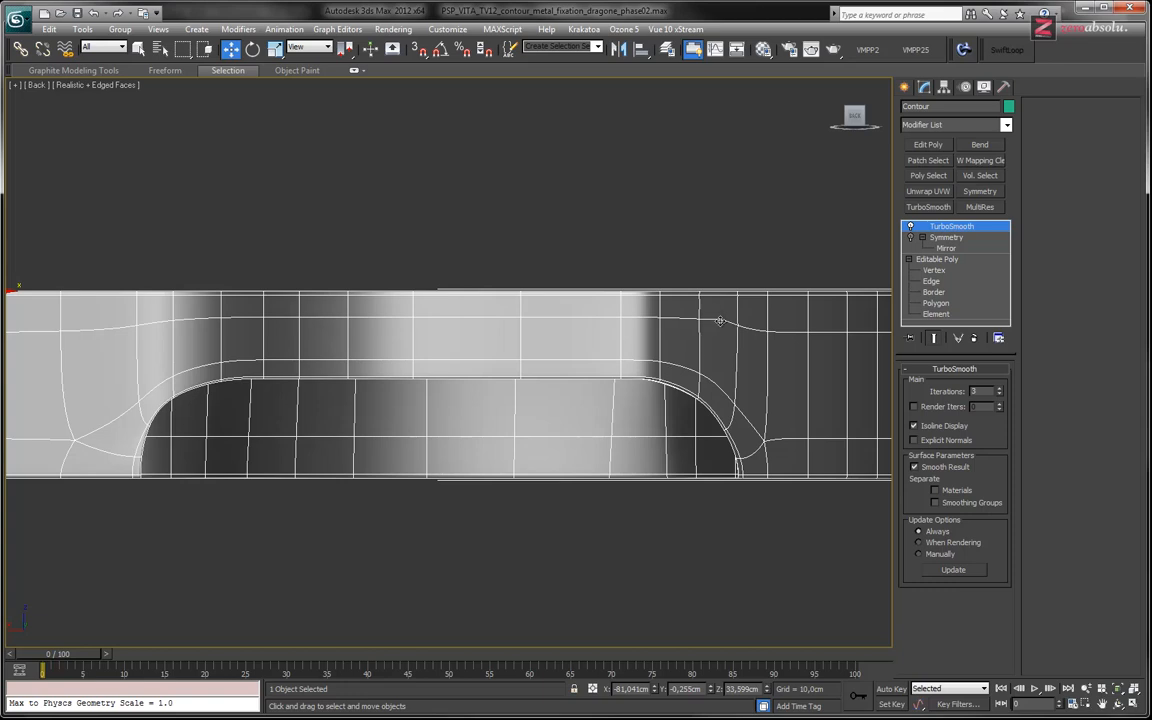
scroll(719, 321, "up", 6)
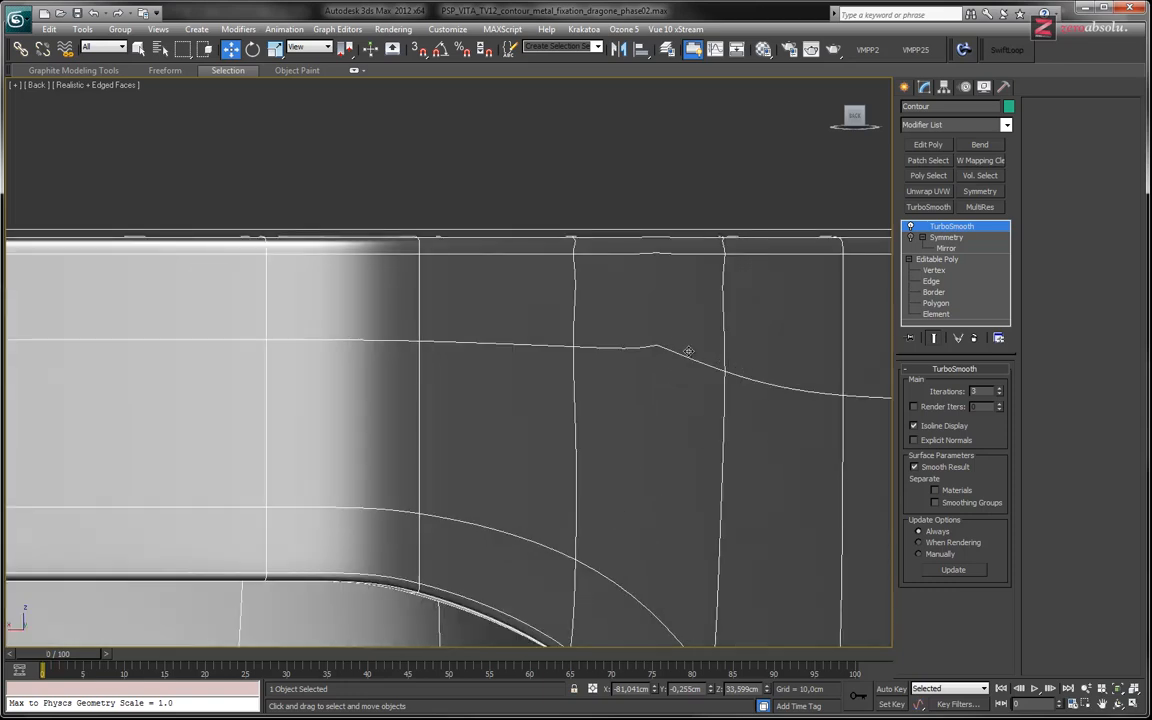
middle_click_drag(665, 368, 607, 368)
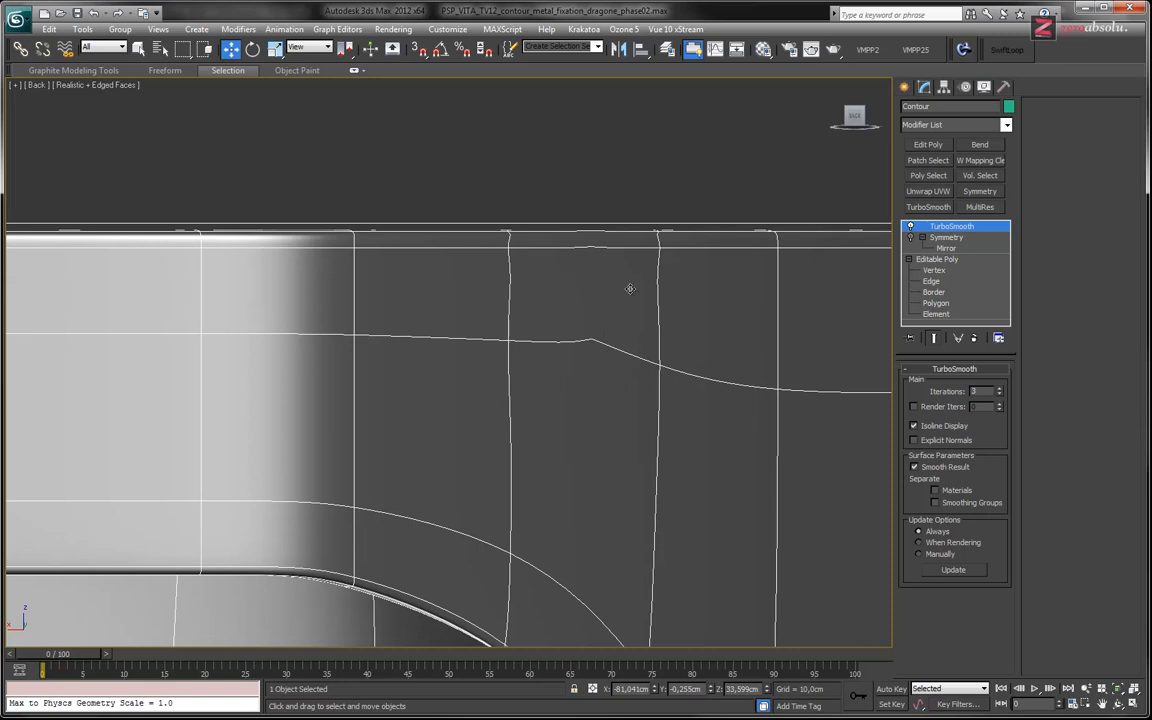
middle_click_drag(630, 289, 581, 213)
middle_click_drag(255, 436, 831, 491)
scroll(309, 427, "down", 4)
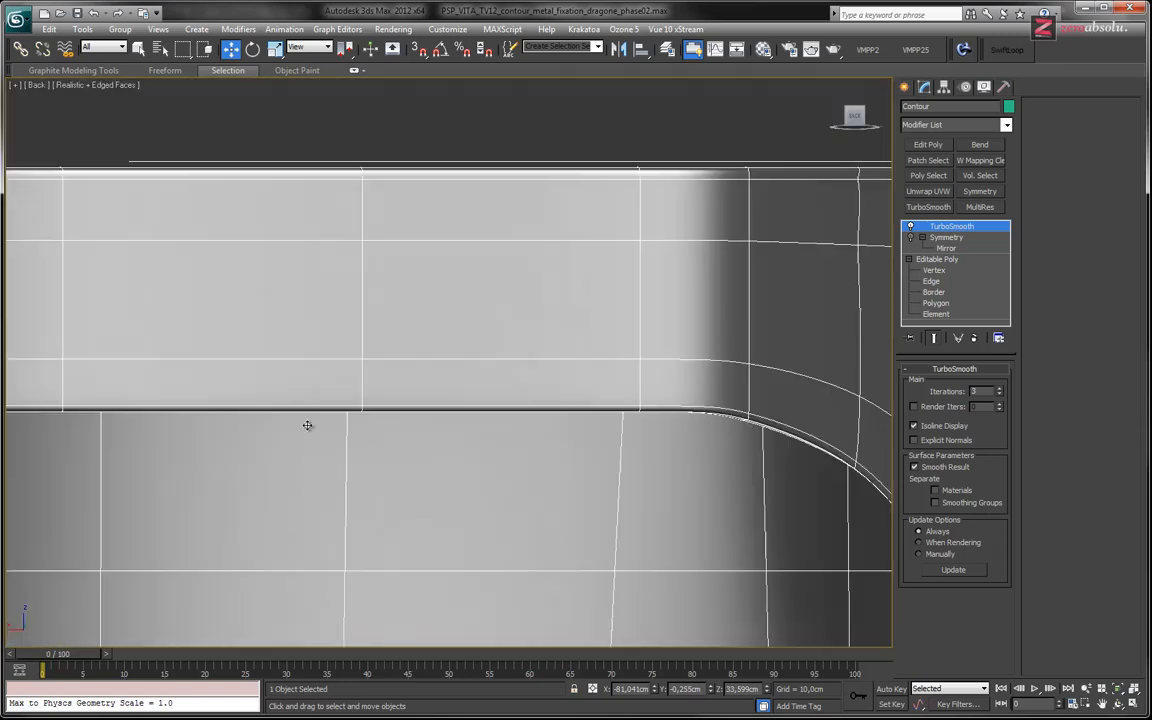
middle_click_drag(180, 381, 612, 372)
scroll(383, 380, "up", 4)
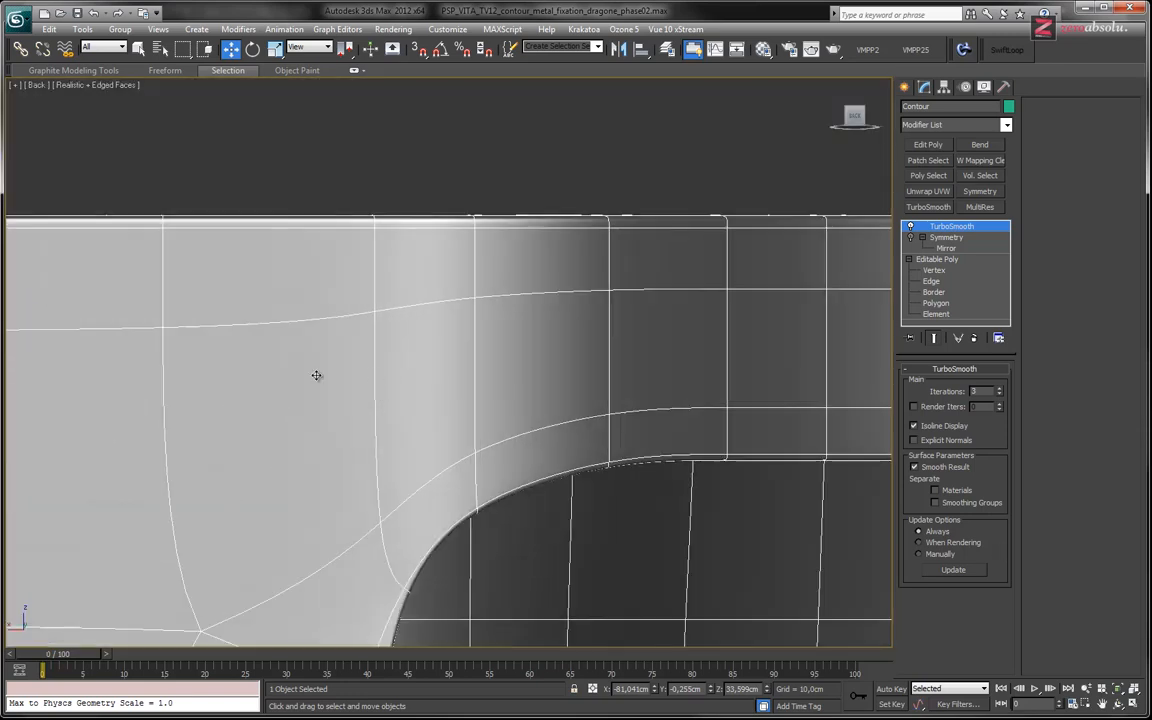
middle_click_drag(835, 355, 300, 384)
middle_click_drag(678, 394, 206, 396)
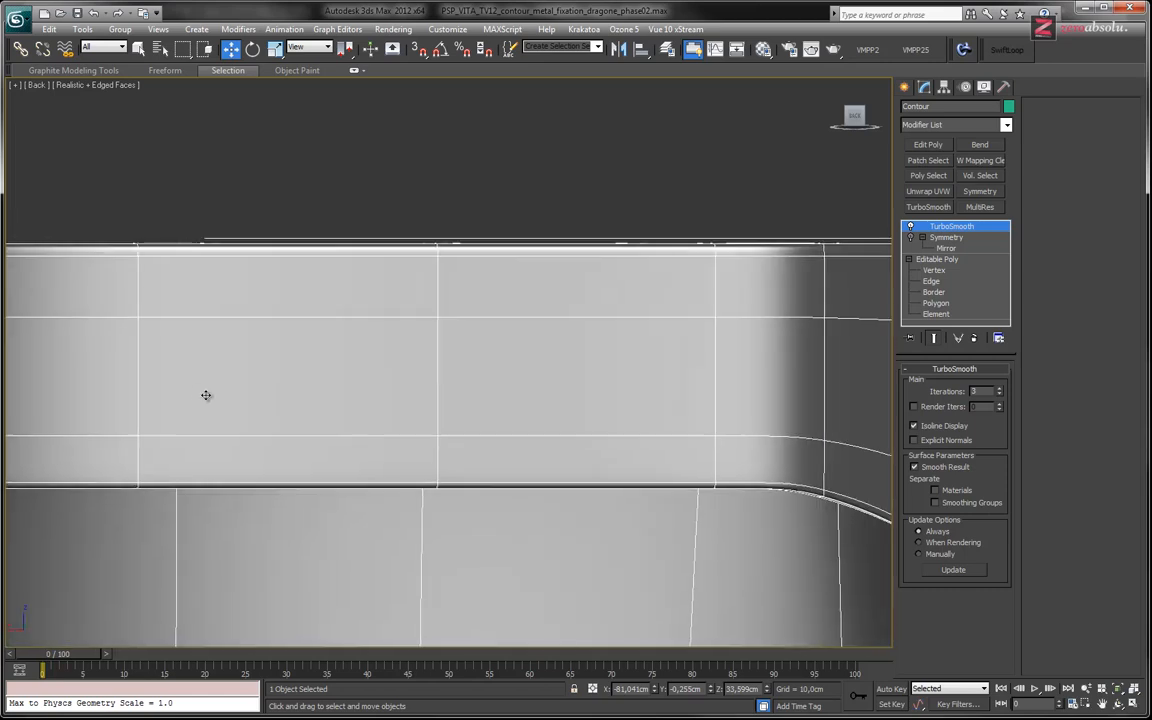
middle_click_drag(820, 409, 298, 388)
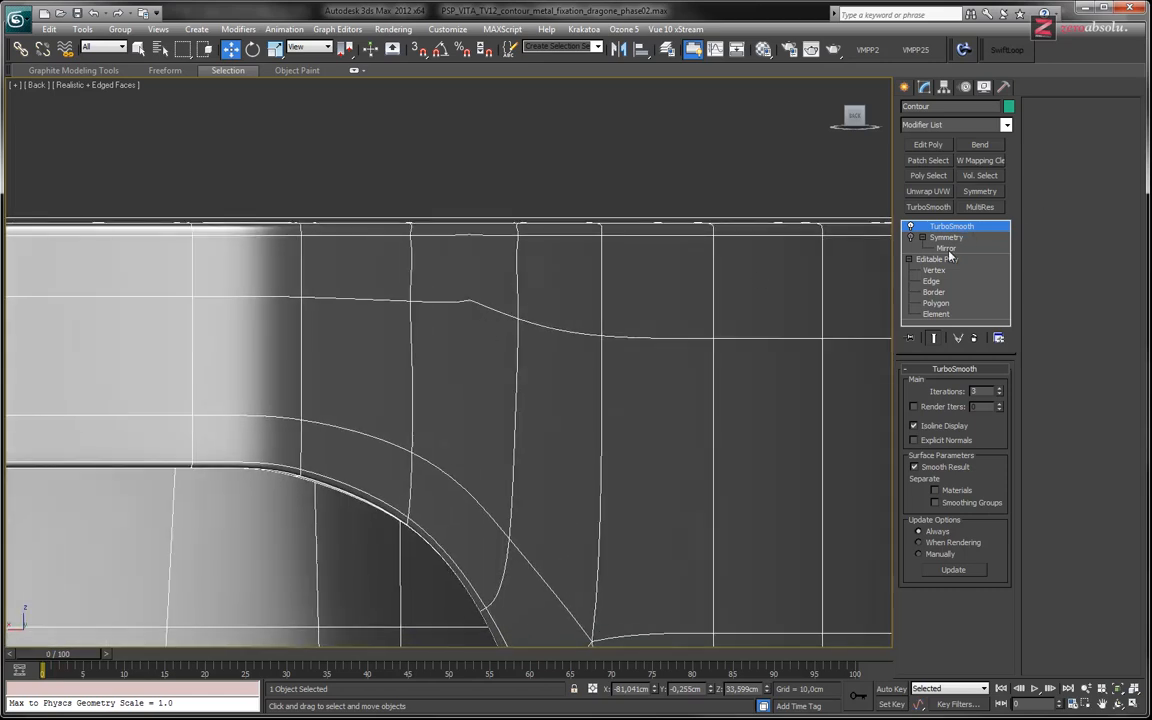
- Remove the six stray mid-edge vertices on the contour's upper edge loops, between two vertical edges near the opening's rounded corner
left_click(936, 270)
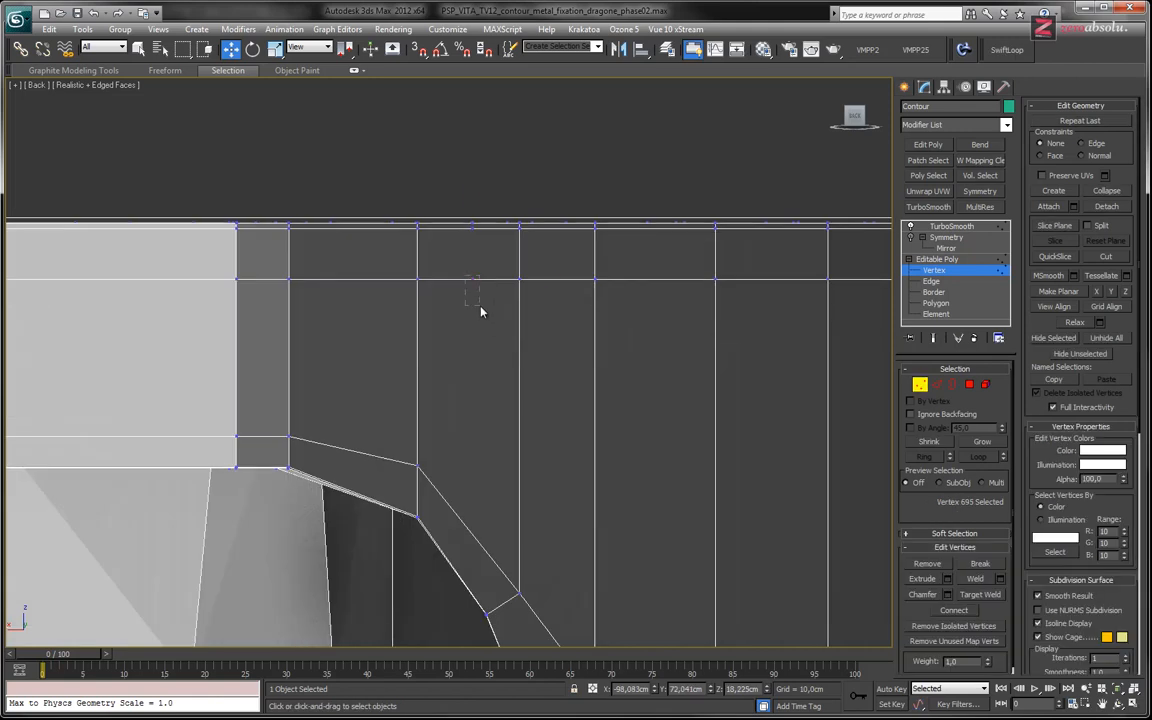
middle_click_drag(490, 277, 505, 403)
middle_click_drag(490, 633, 532, 352)
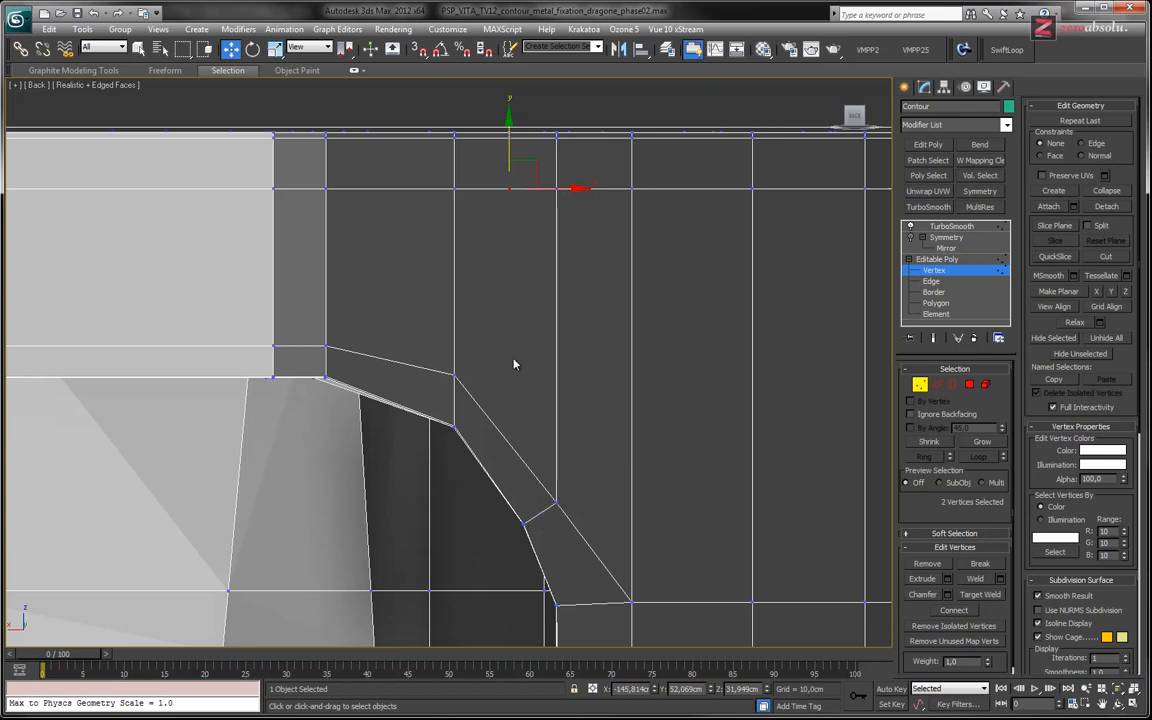
middle_click_drag(498, 157, 487, 518)
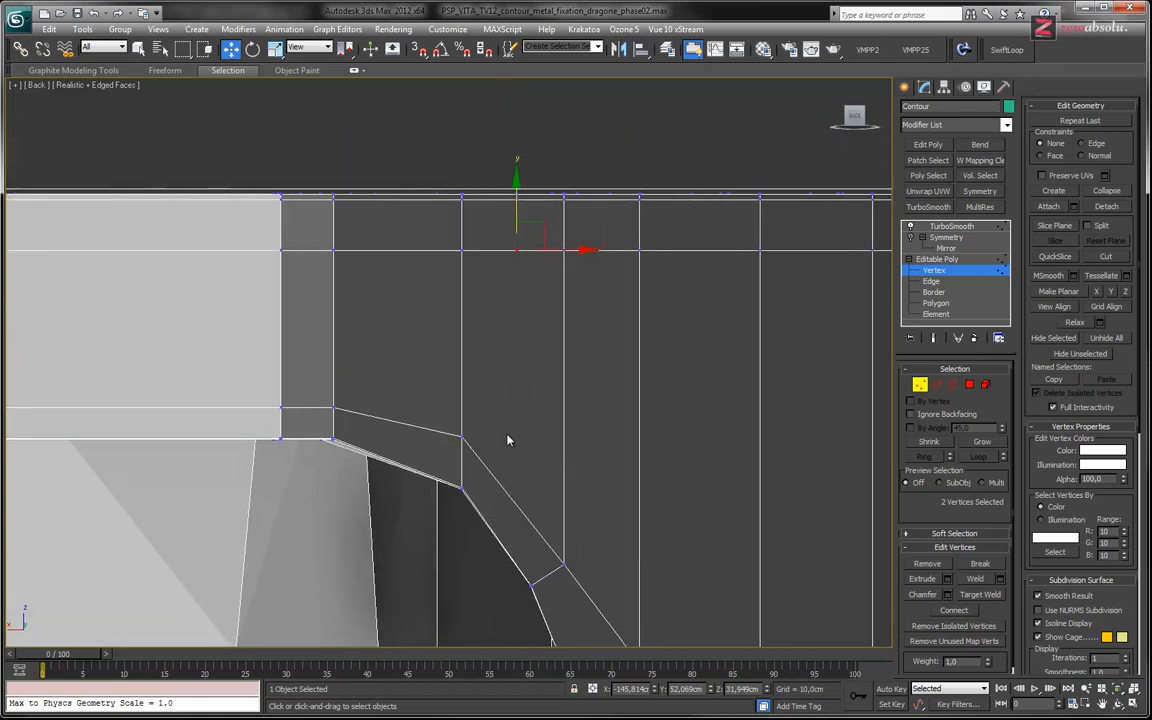
middle_click_drag(516, 246, 518, 272, "alt")
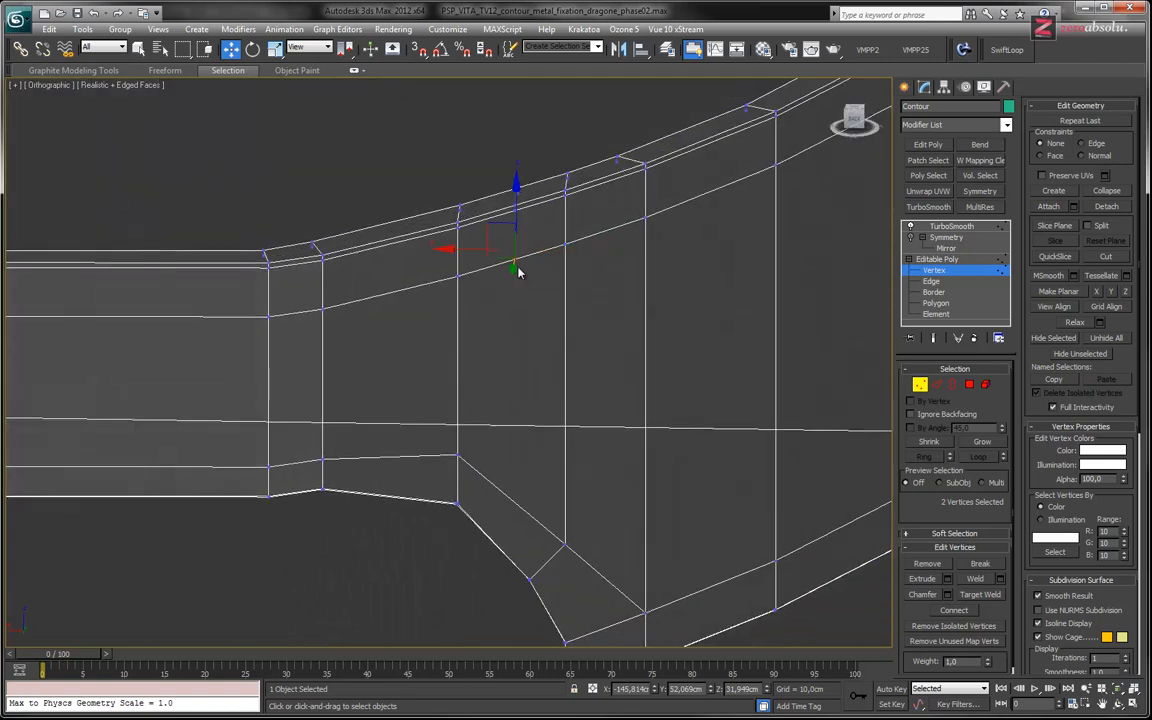
middle_click_drag(577, 277, 563, 319)
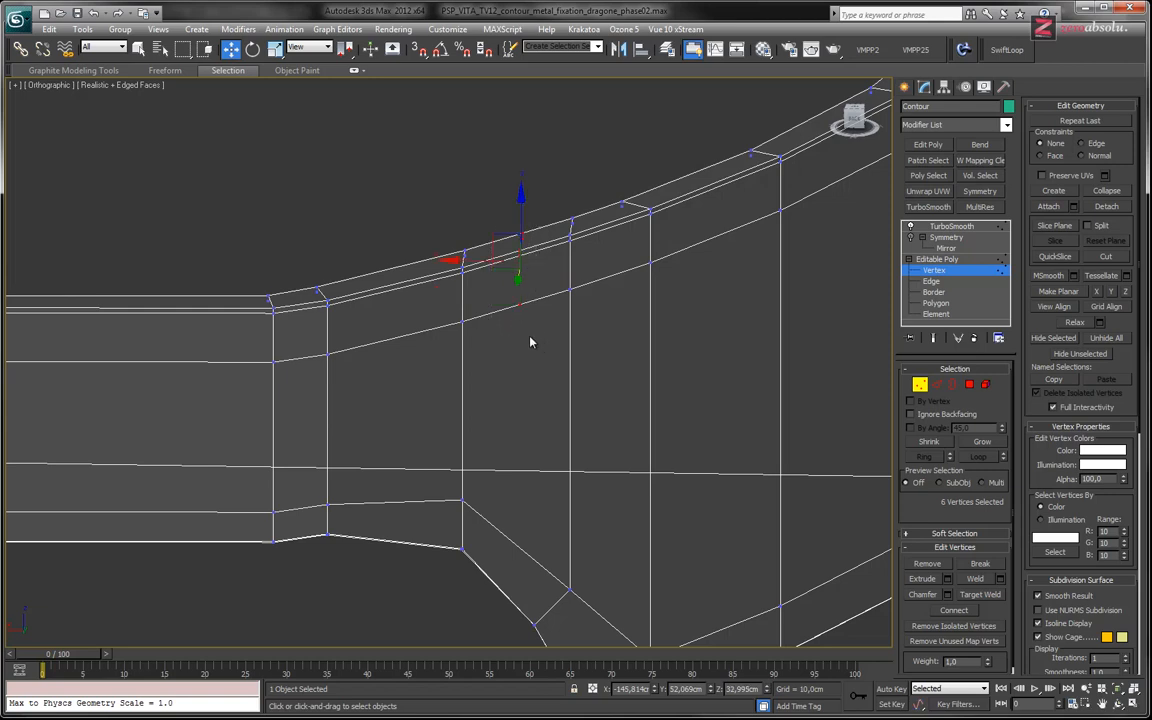
left_click(545, 347)
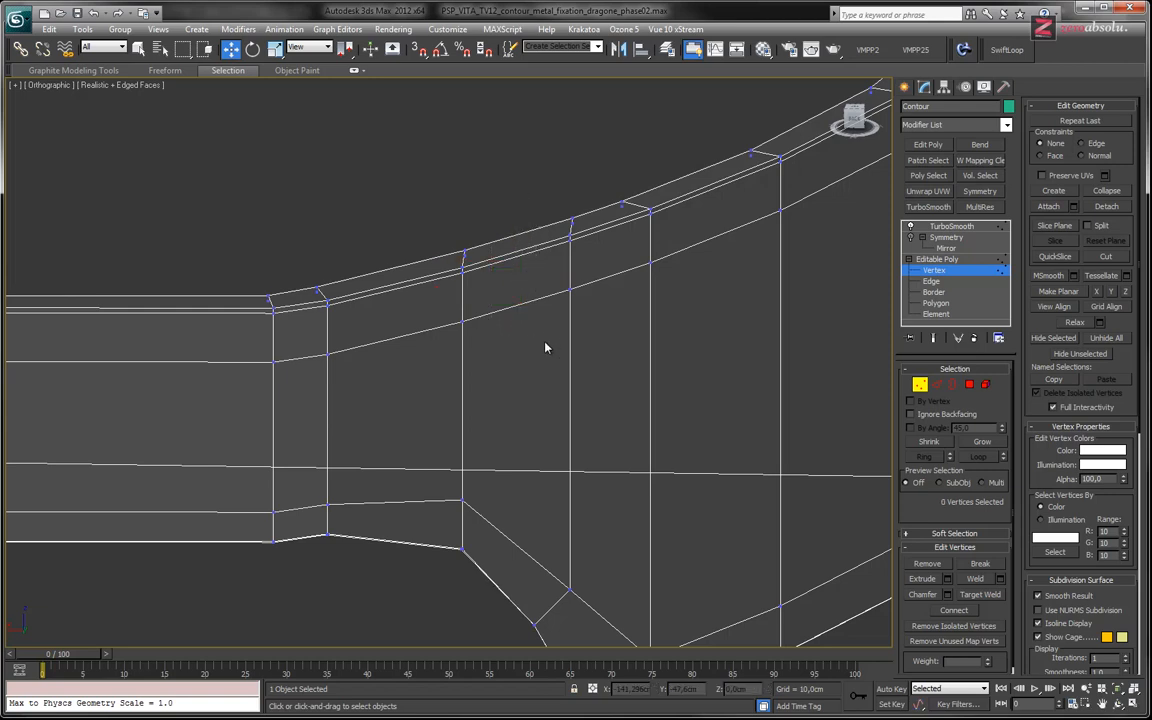
middle_click_drag(597, 303, 625, 387, "alt")
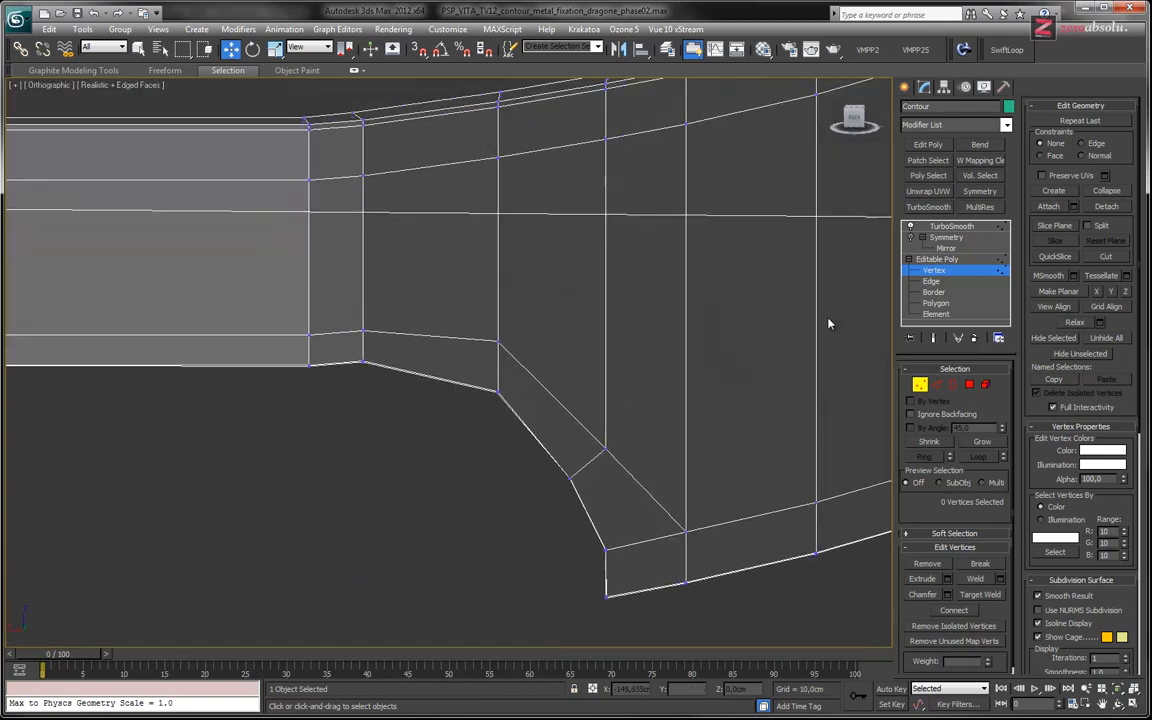
- Recheck the TurboSmoothed contour in the Back view, inspecting the upper edge loops and both rounded corners of the opening
left_click(937, 259)
left_click(951, 226)
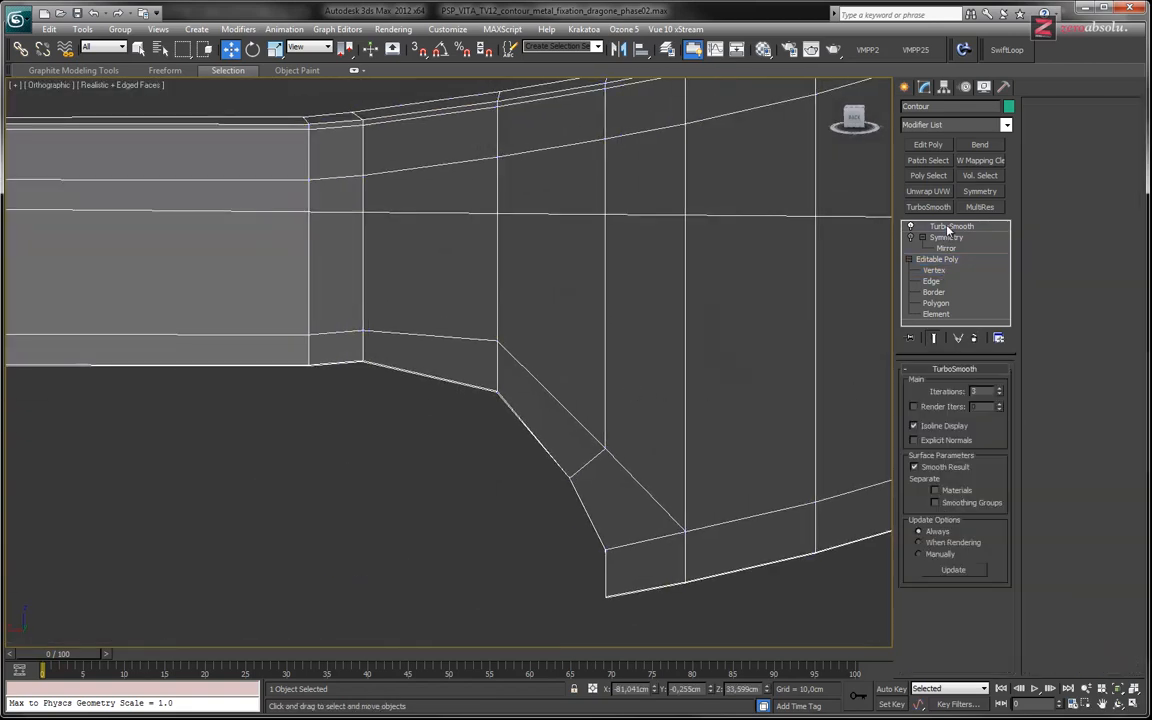
middle_click_drag(560, 247, 437, 442)
scroll(567, 318, "down", 3)
key("j")
mouse_move(557, 473)
middle_mouse_down("alt")
mouse_move(545, 388)
mouse_move(572, 458)
middle_mouse_up("alt")
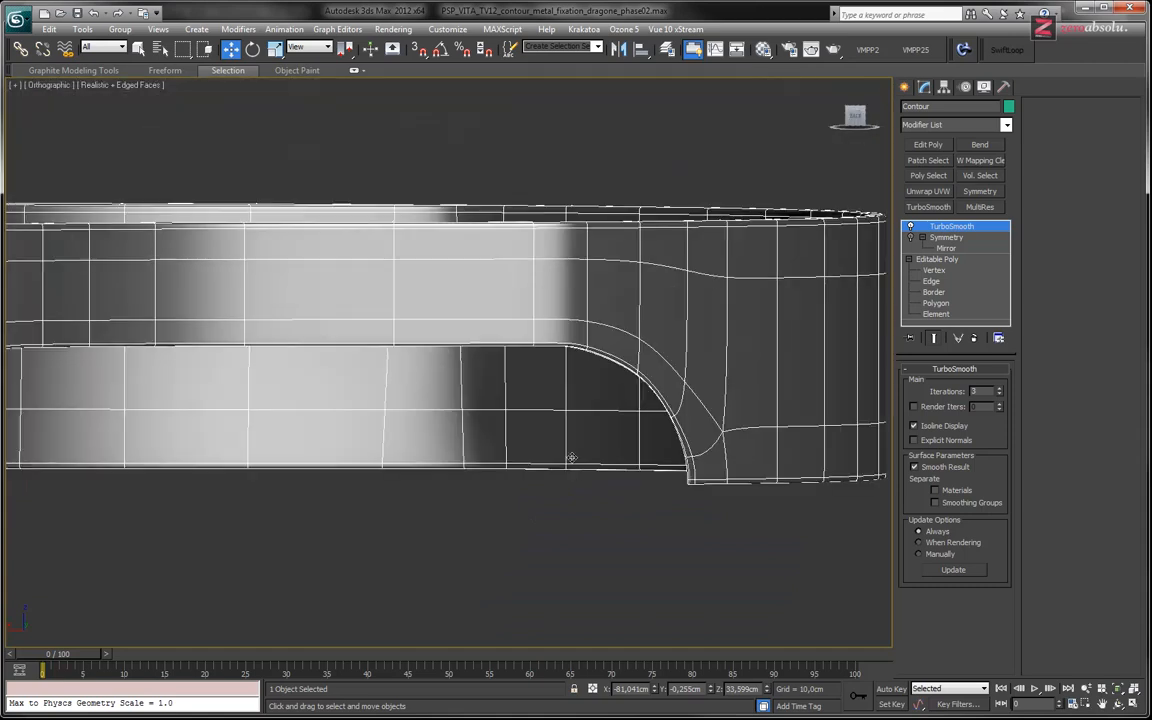
left_click(43, 86)
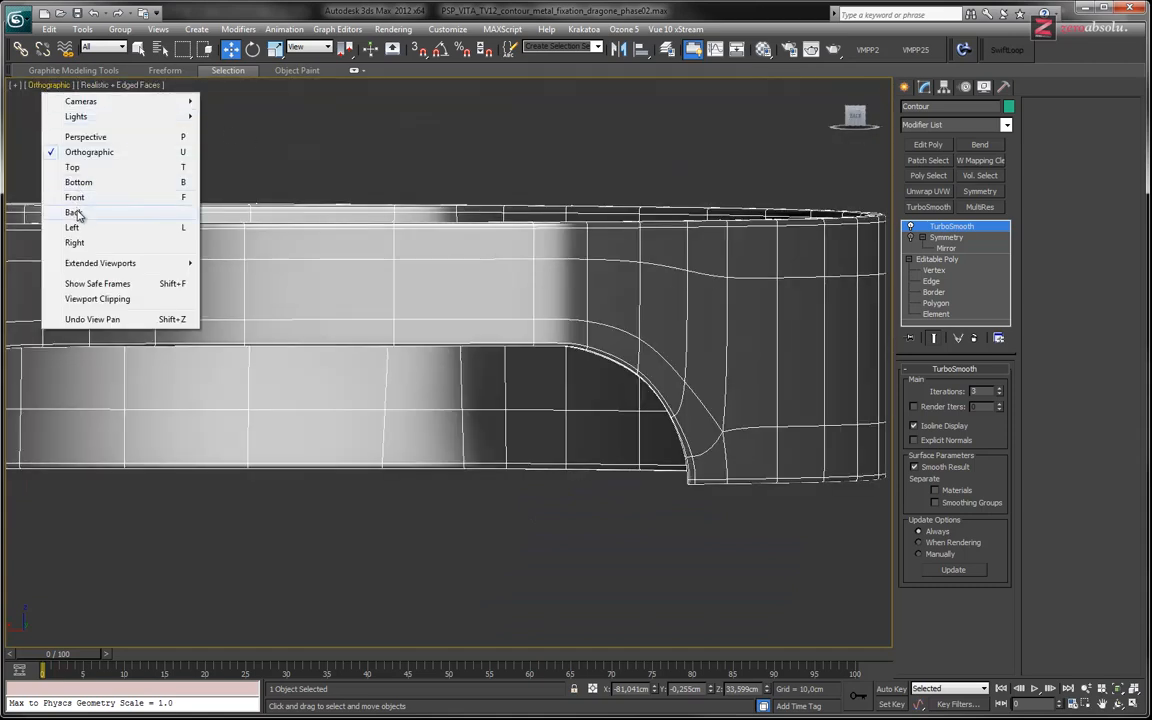
left_click(72, 193)
middle_click_drag(405, 333, 207, 358)
scroll(517, 356, "up", 8)
middle_click_drag(535, 315, 392, 371)
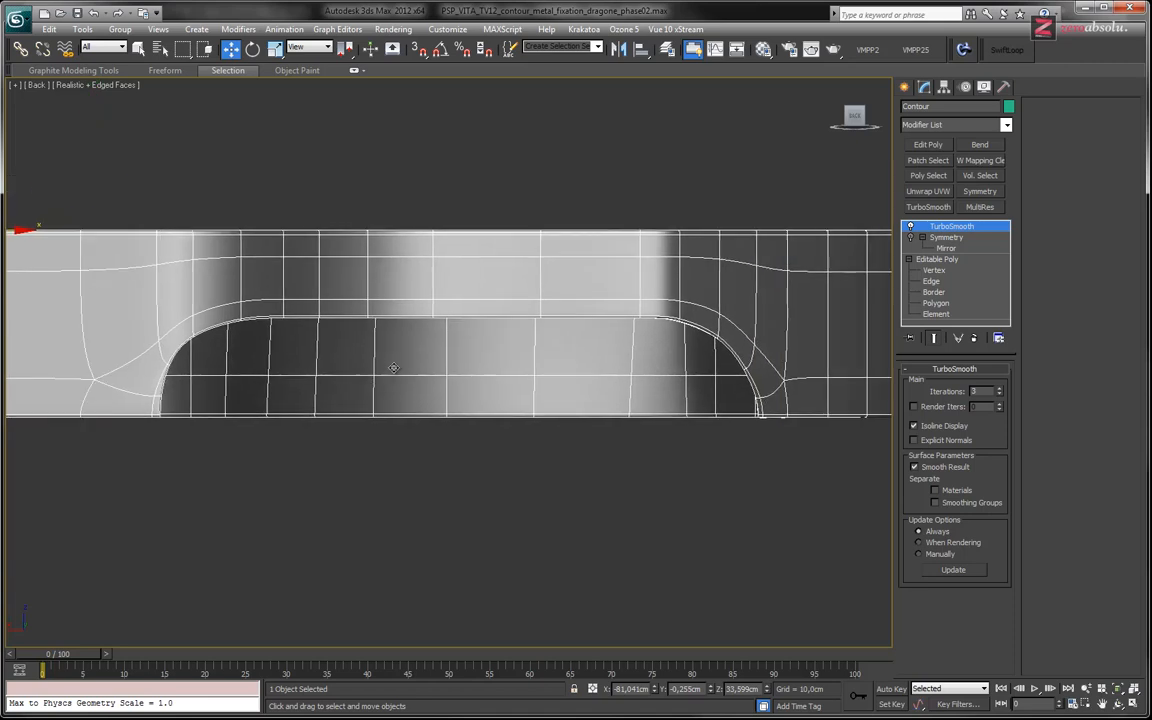
middle_click_drag(312, 353, 210, 341)
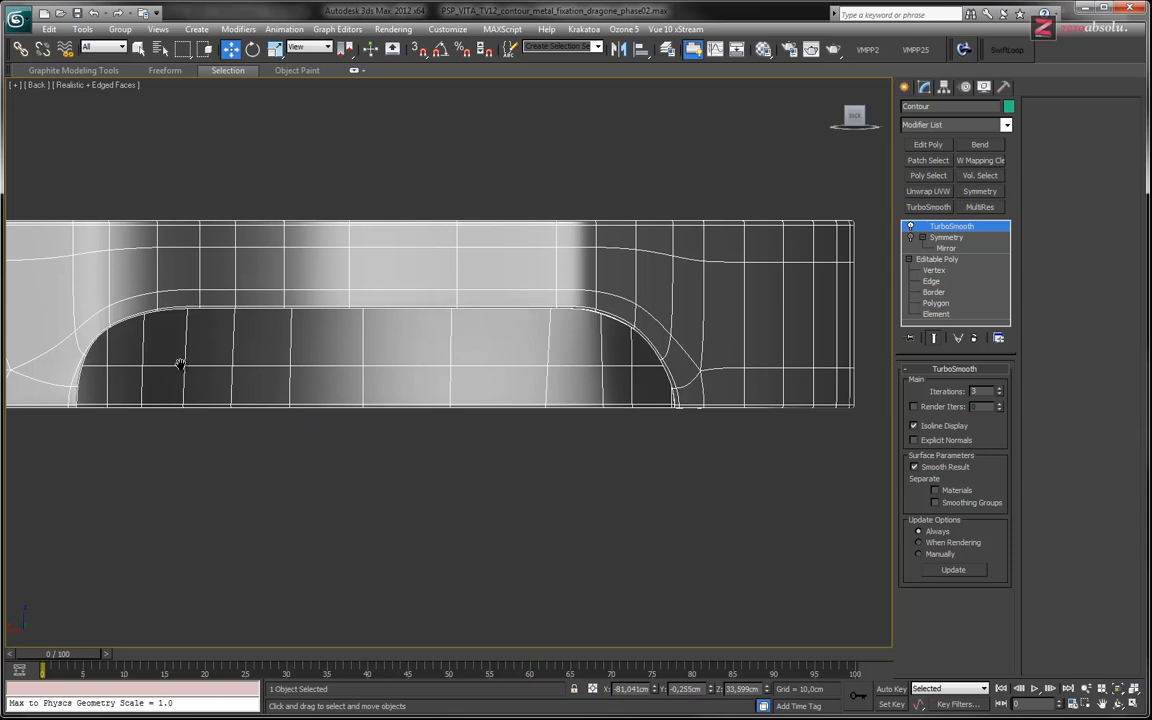
middle_click_drag(180, 365, 473, 415)
scroll(443, 388, "up", 4)
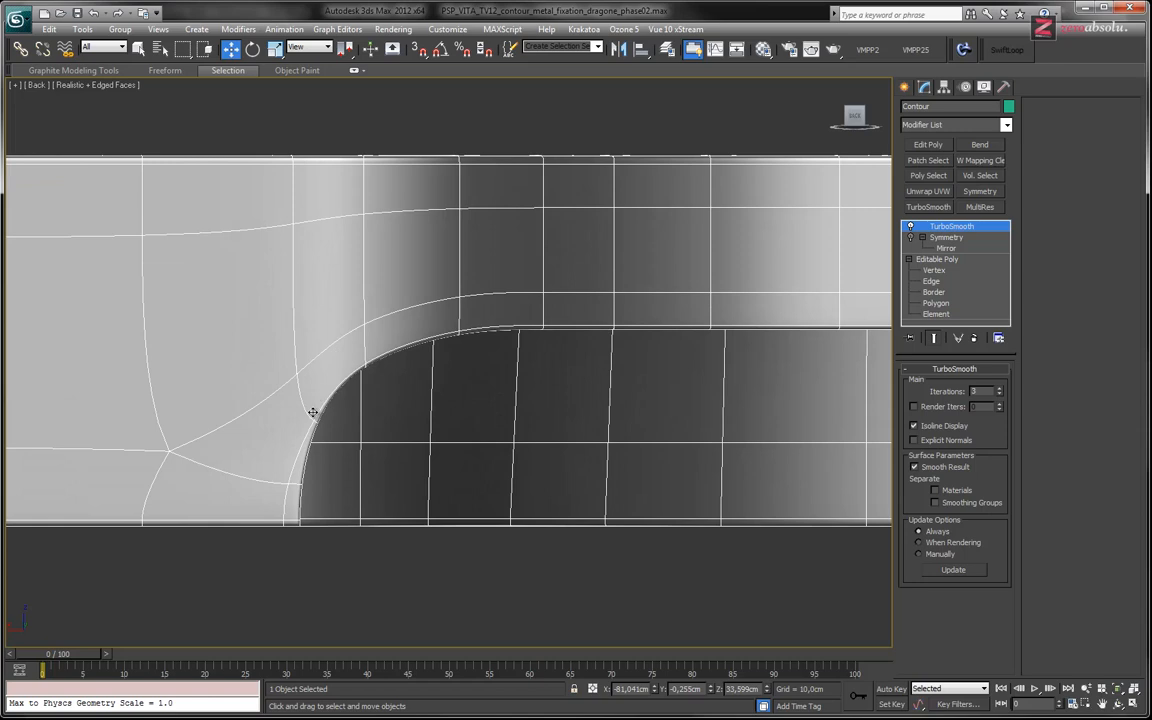
middle_click_drag(427, 377, 360, 337)
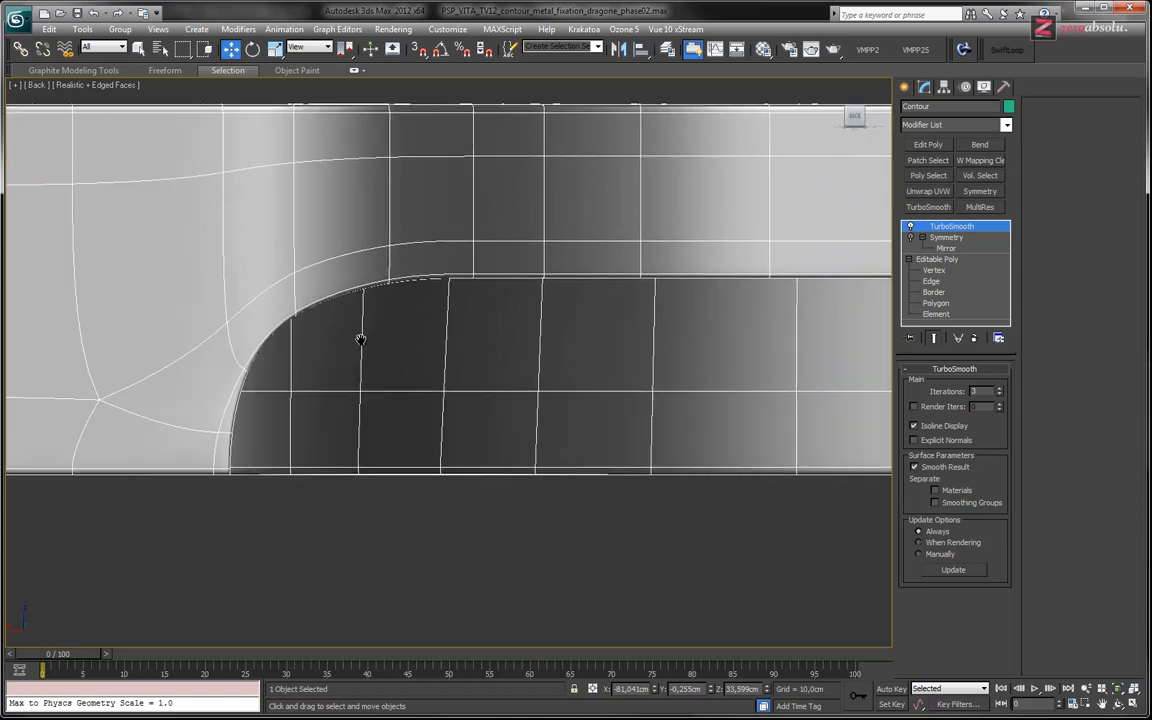
- Set the reference-image viewport to the Back view and compare the opening's rounded corner with the photo, alternating wireframe and shaded display
key("alt+w")
middle_click_drag(645, 175, 510, 192)
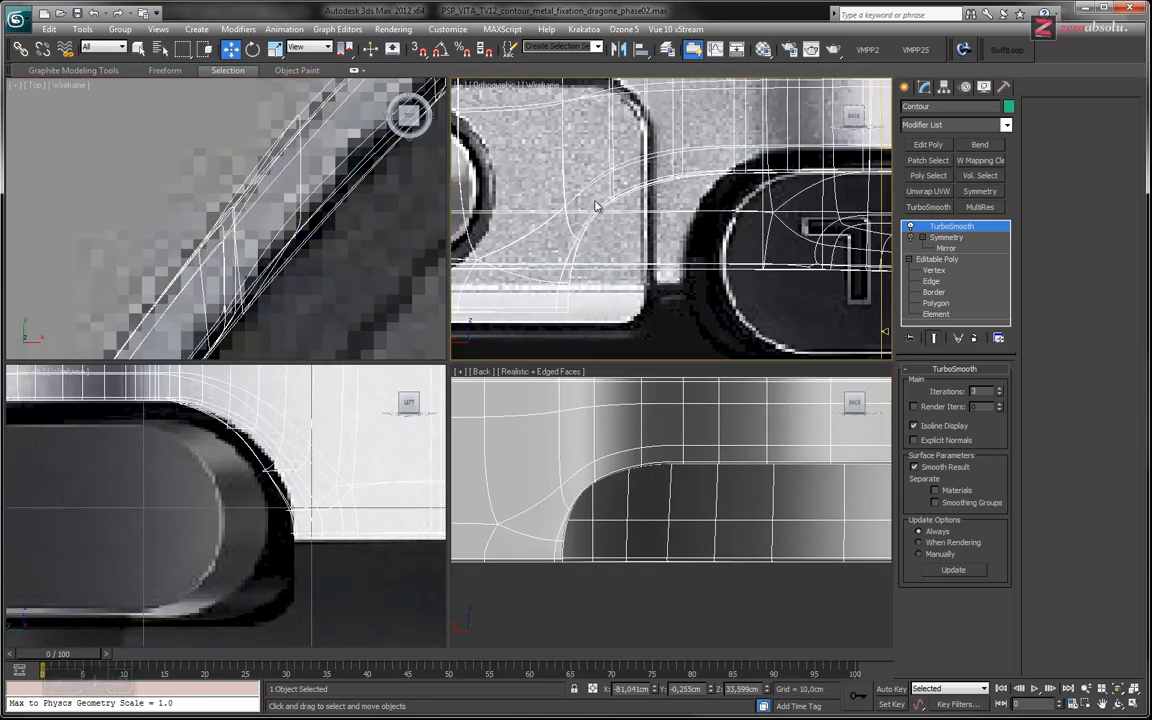
key("alt+w")
scroll(610, 355, "down", 5)
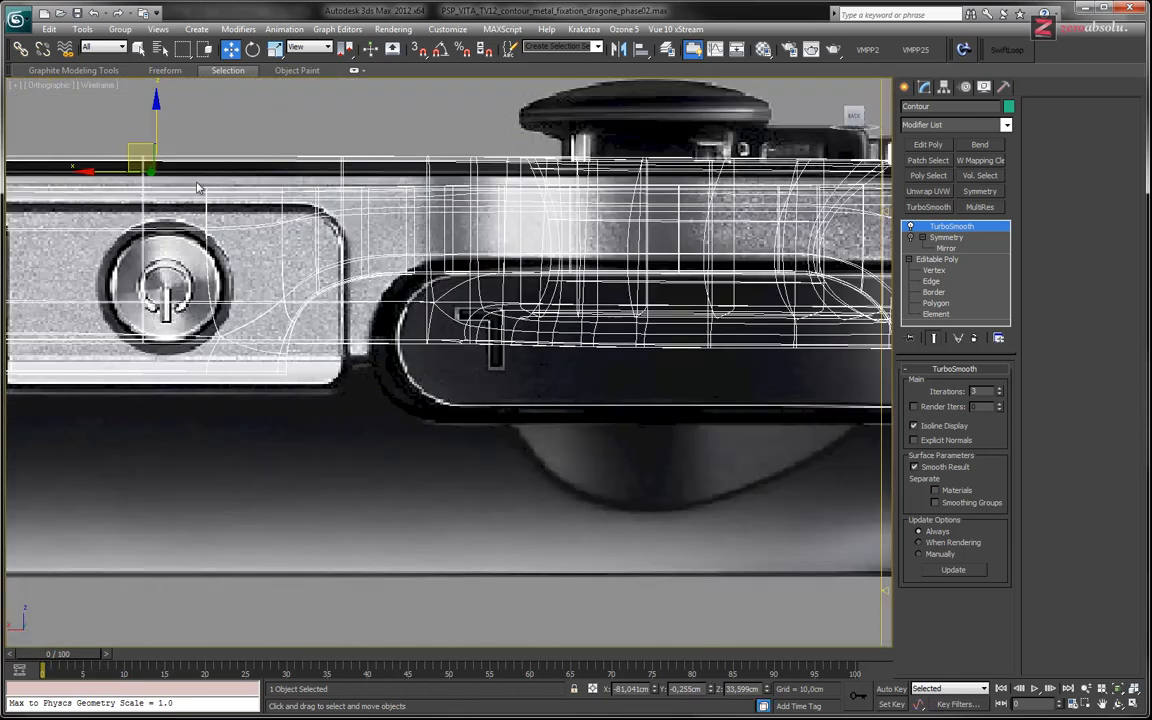
left_click(43, 87)
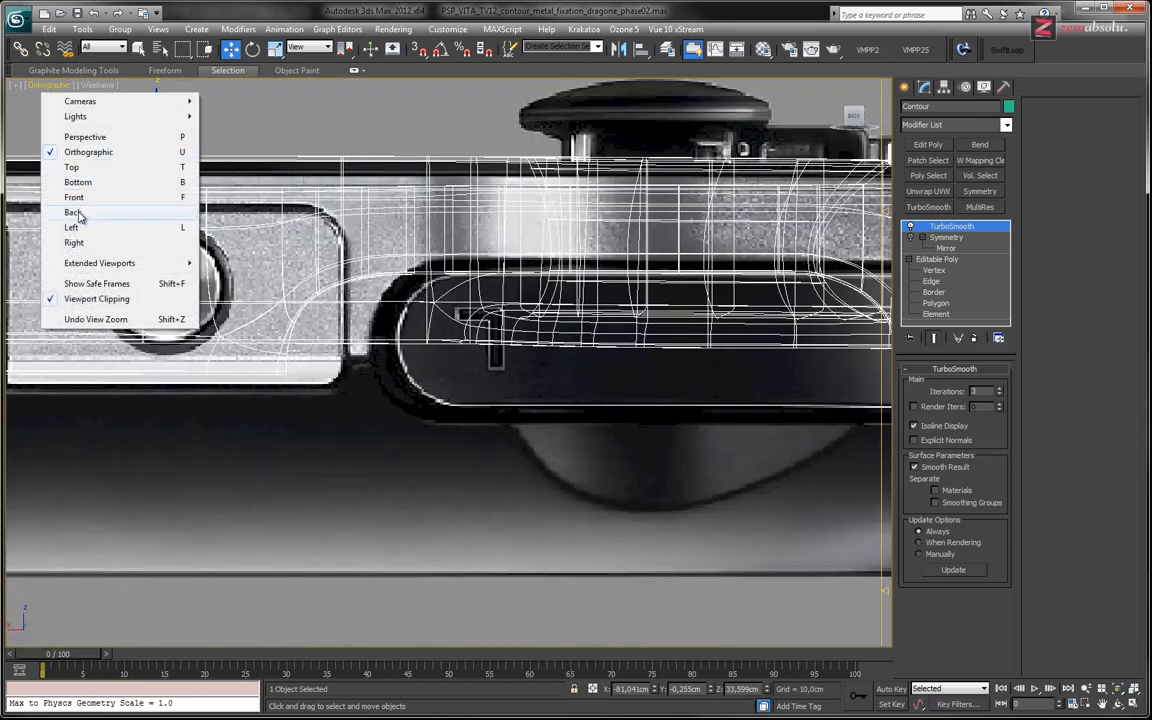
left_click(74, 213)
scroll(656, 351, "up", 10)
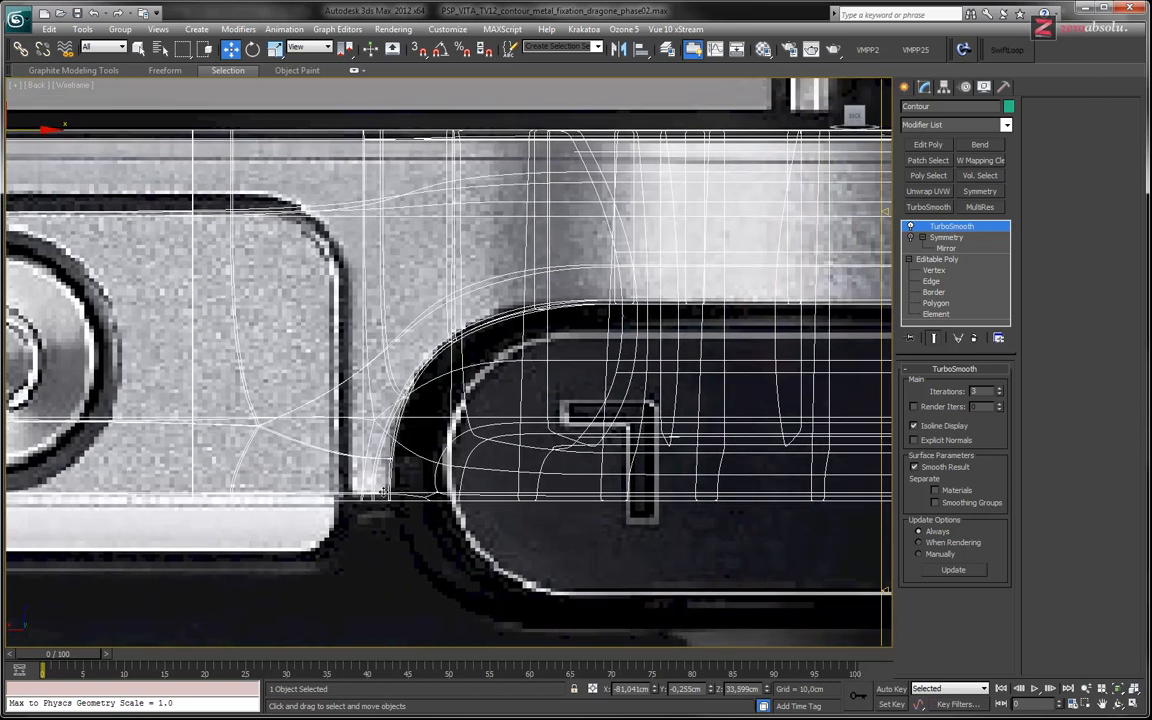
key("F3")
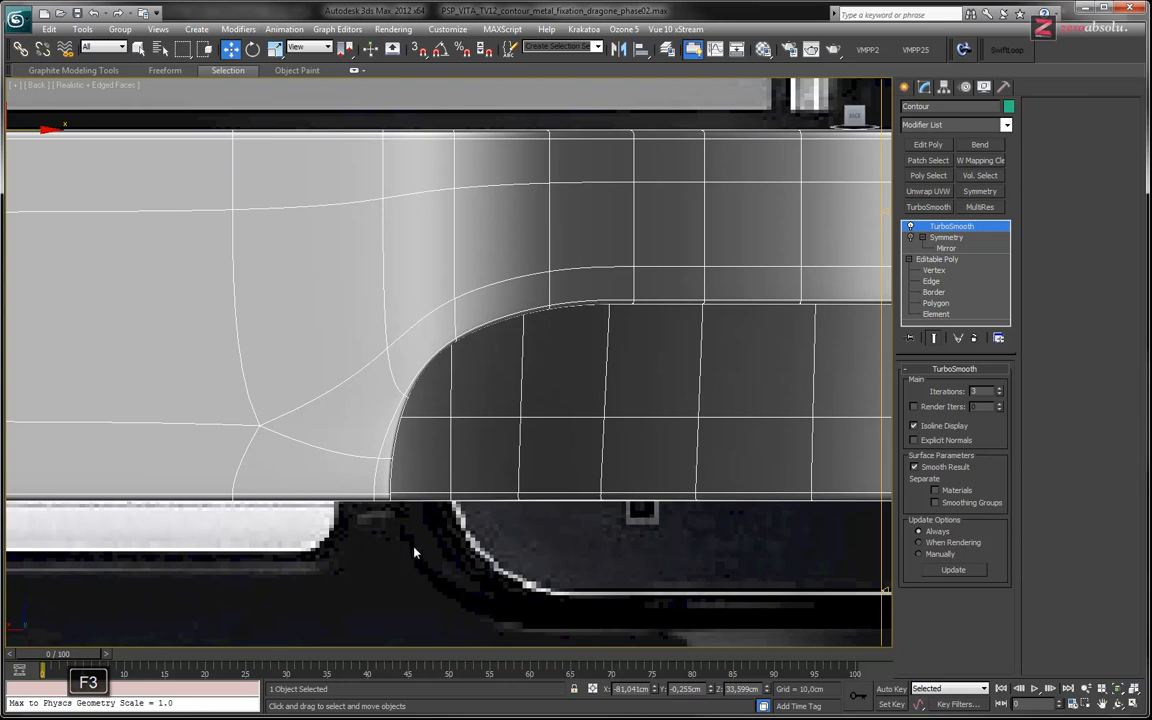
key("F3")
key("F3")
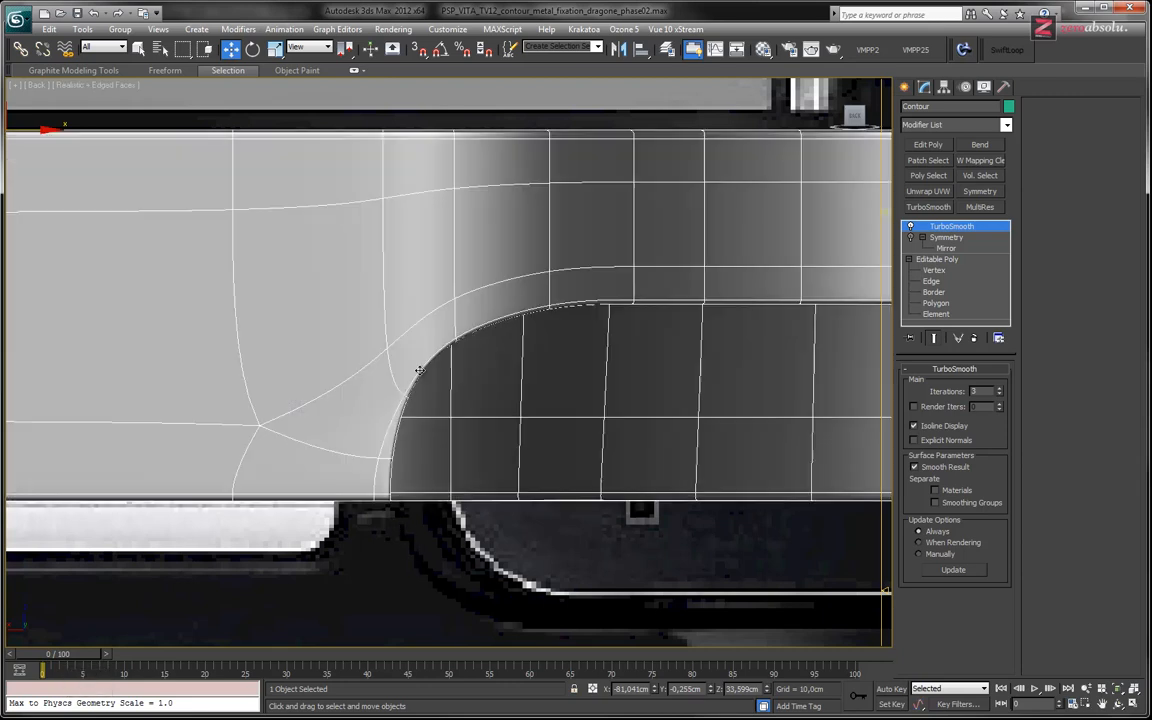
key("F3")
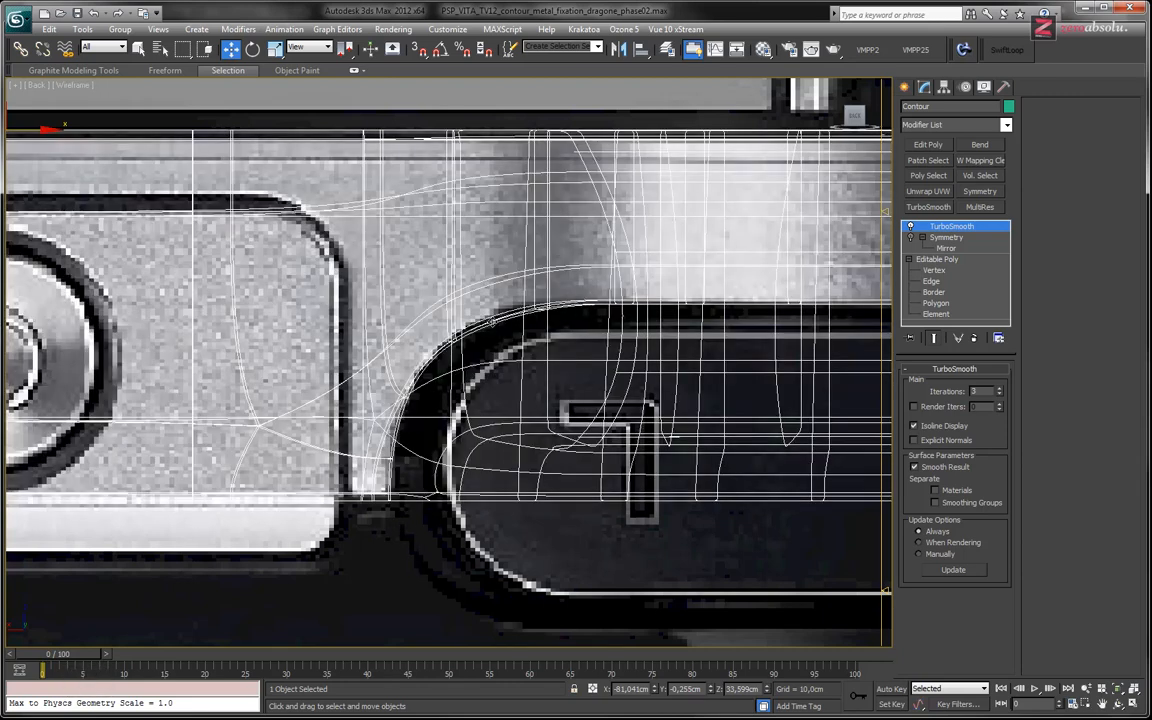
key("F3")
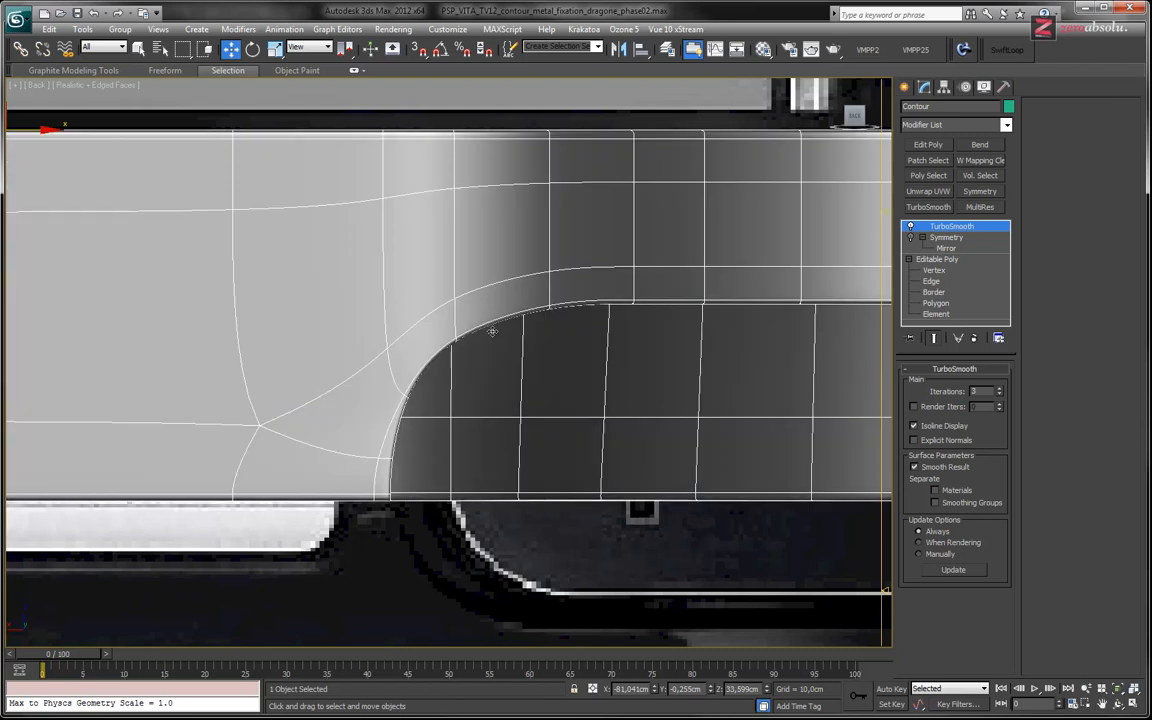
- Shift the vertical column of six vertices at the opening's rounded corner slightly toward the opening's centre, to about X -100.9 cm
key("F3")
key("F3")
left_click(960, 270)
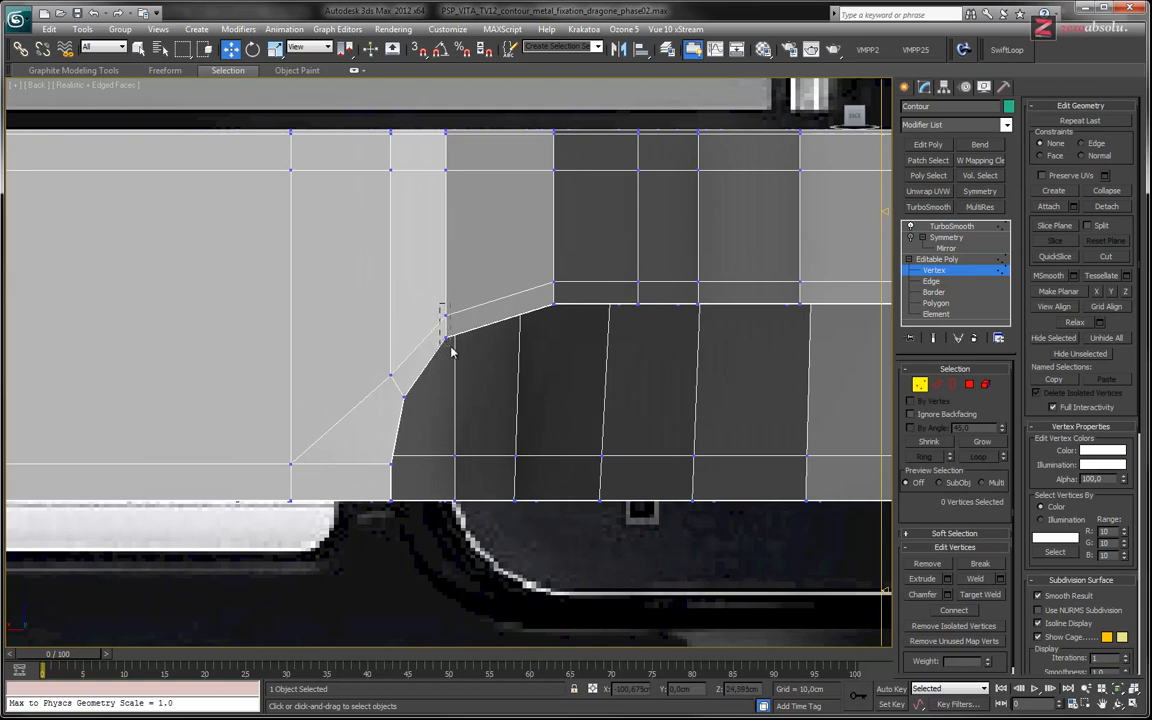
left_click_drag(451, 351, 451, 350)
left_click_drag(453, 195, 454, 196, "ctrl")
left_click_drag(484, 237, 494, 237)
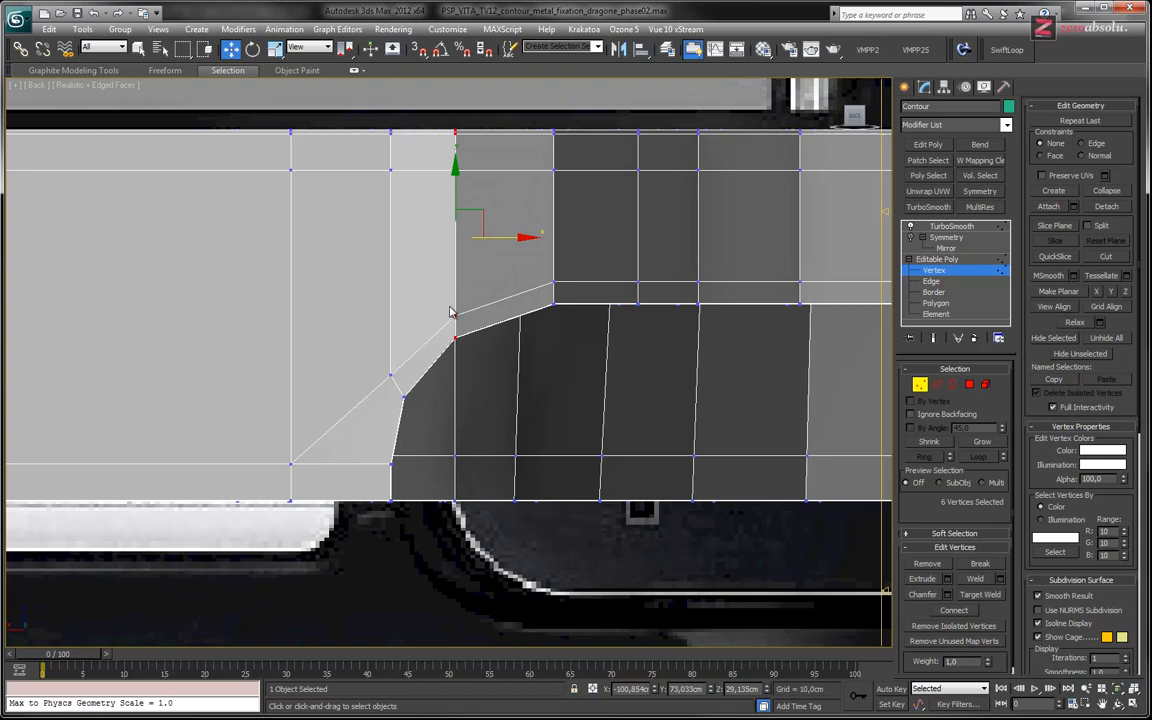
- Raise only the three lower vertices of that column to about Z 25.5 cm and check the corner with TurboSmooth
left_click_drag(450, 103, 432, 142, "alt")
left_click_drag(453, 293, 453, 287)
mouse_move(500, 260)
middle_mouse_down("alt")
mouse_move(499, 383)
mouse_move(476, 279)
mouse_move(488, 244)
mouse_move(479, 253)
middle_mouse_up("alt")
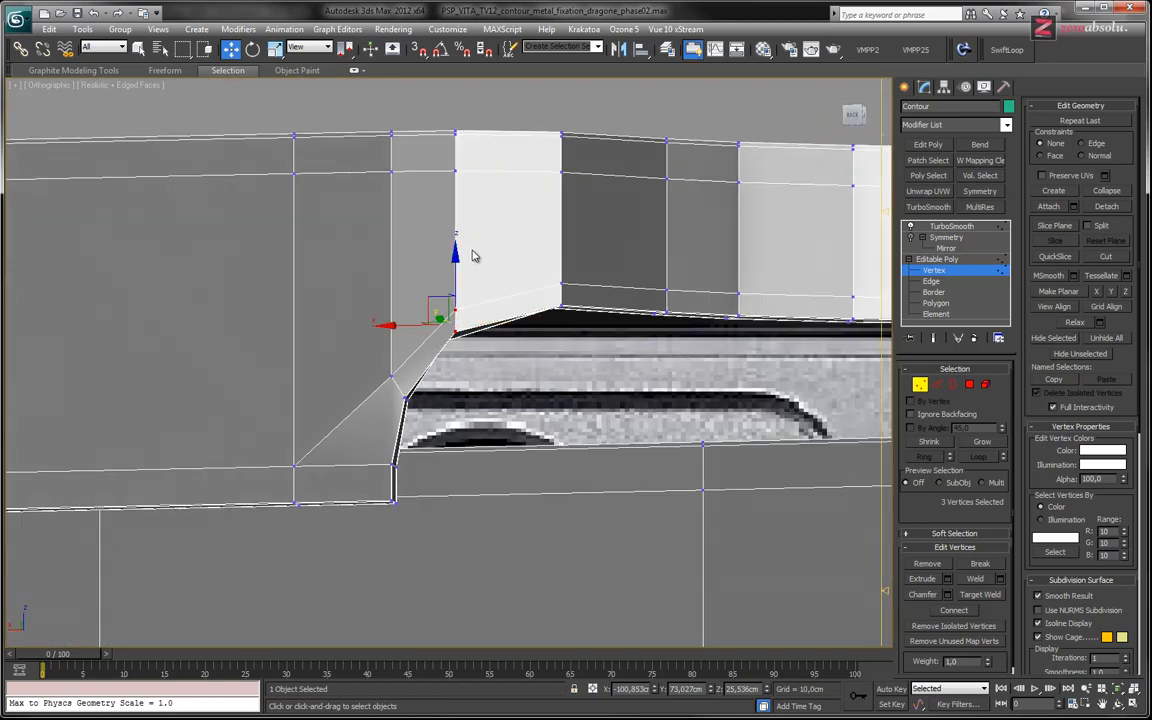
key("shift+z")
middle_click_drag(494, 321, 515, 351)
left_click(962, 244)
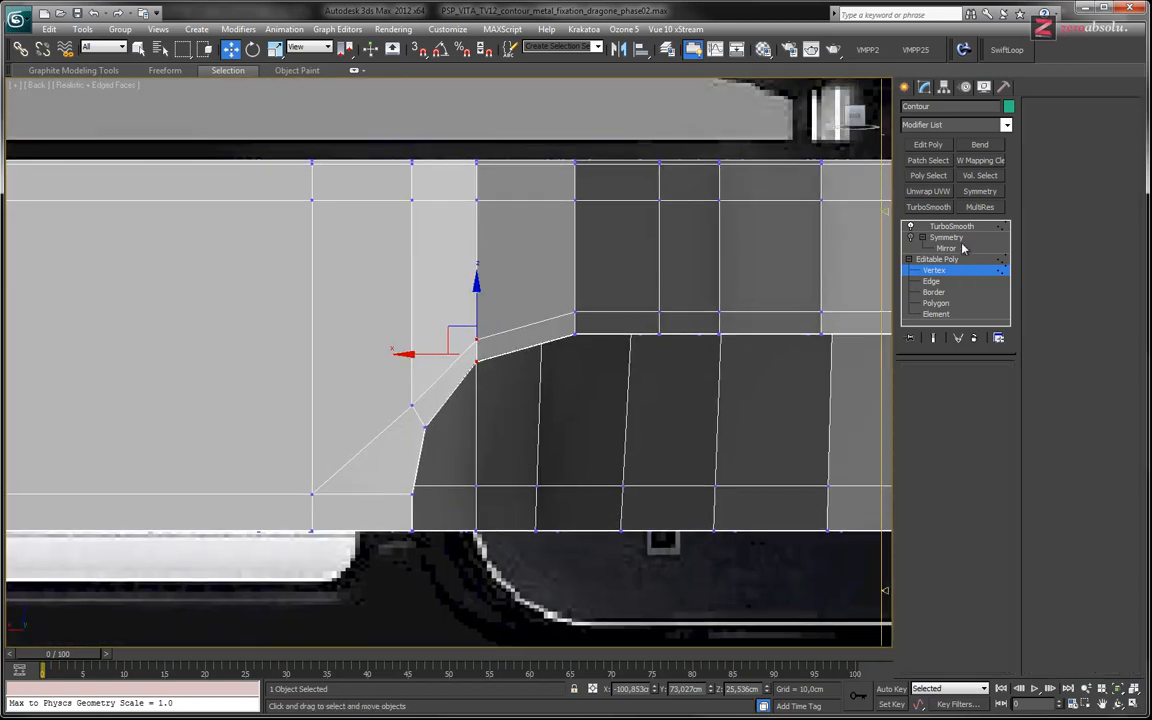
left_click(951, 226)
middle_click_drag(568, 432, 500, 371)
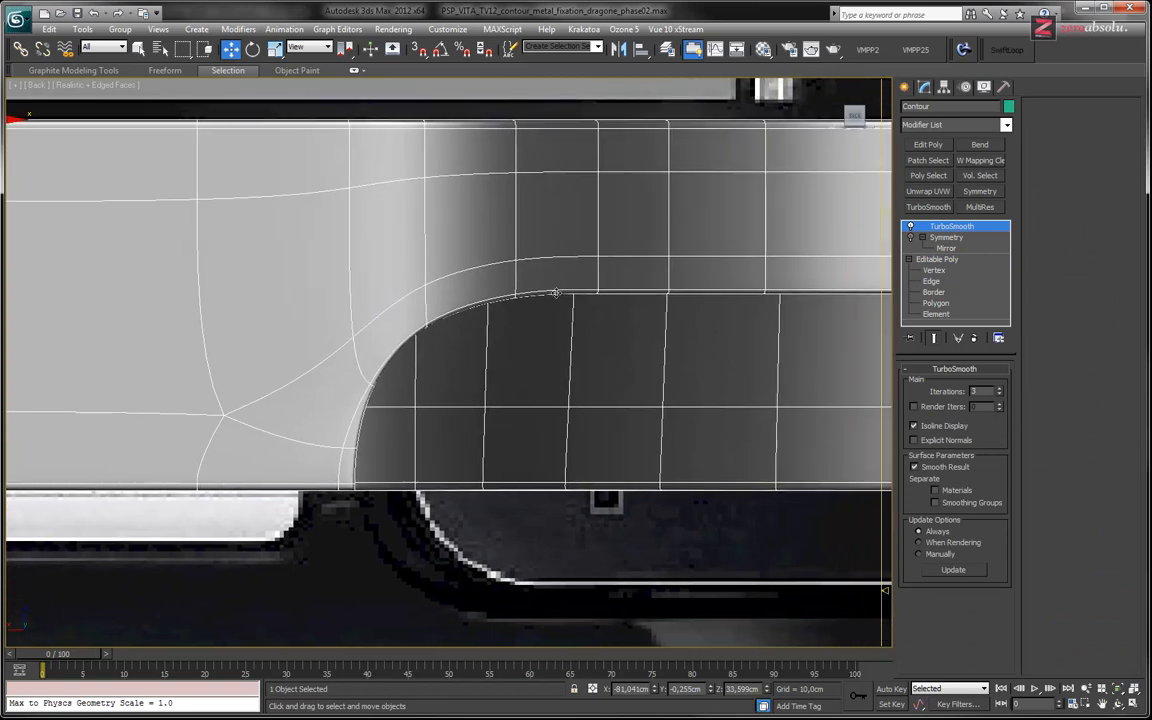
- Move the next vertical column of eight vertices, where the arch straightens, back toward the rounded corner, to about X -104.6 cm
left_click(933, 270)
middle_click_drag(533, 293, 471, 324)
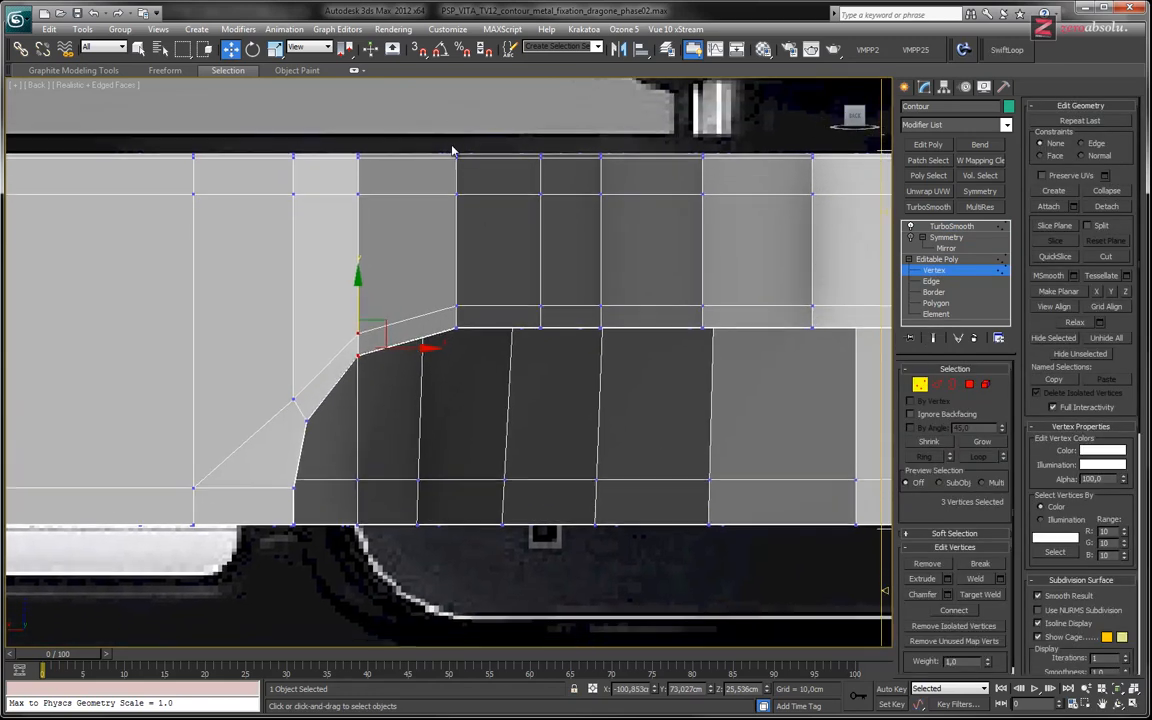
left_click_drag(468, 343, 468, 341)
key("F3")
key("F3")
left_click_drag(502, 223, 492, 223)
middle_click_drag(486, 227, 518, 170, "alt")
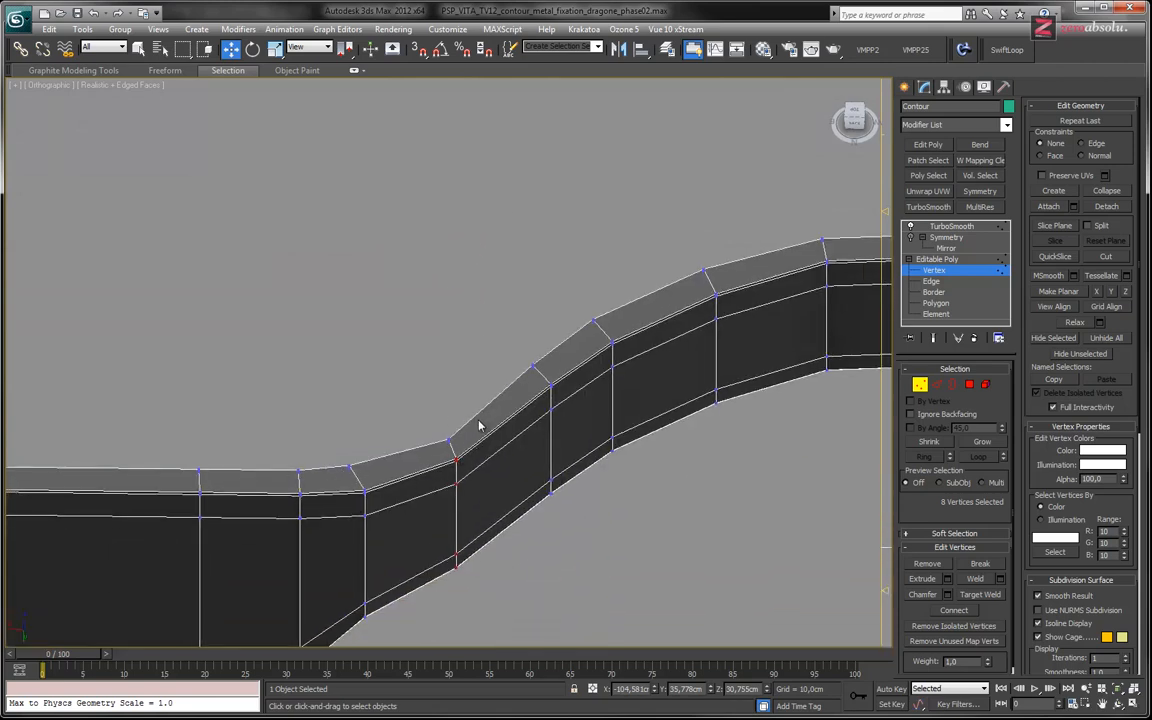
middle_click_drag(484, 424, 497, 366, "alt")
left_click(951, 226)
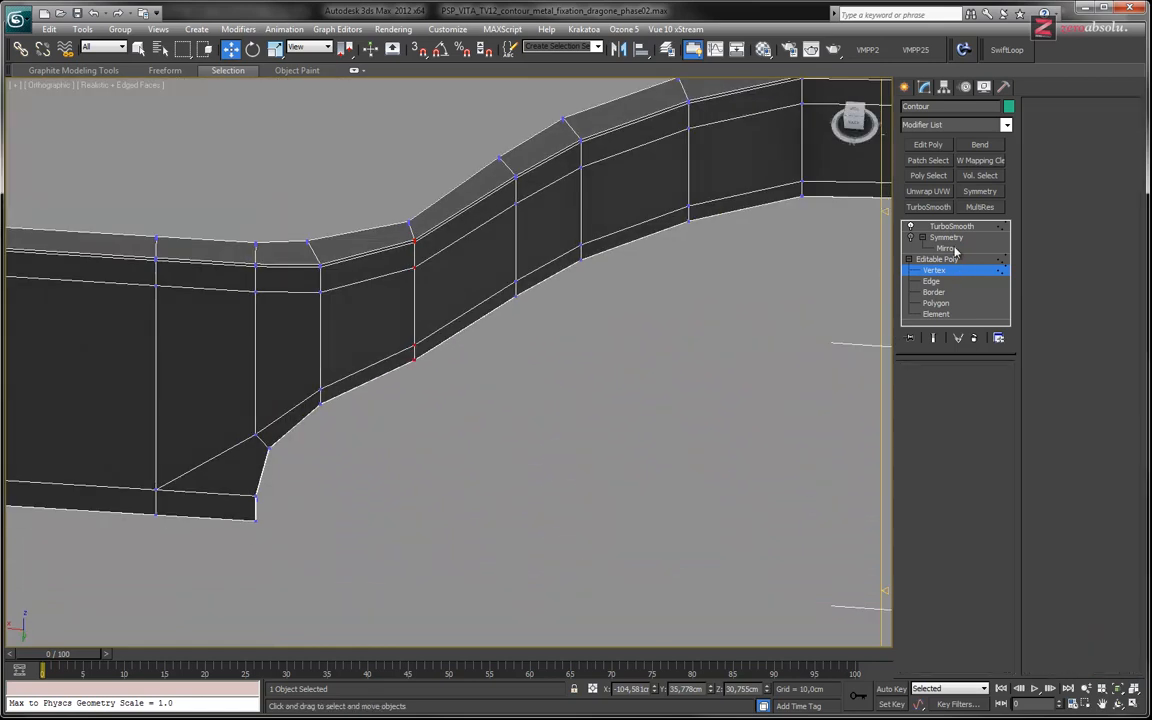
middle_click_drag(577, 380, 565, 419, "alt")
- Compare both rounded corners of the smoothed opening with the reference photo in the Back view, using wireframe and shaded display
key("shift+z")
key("shift+z")
key("shift+z")
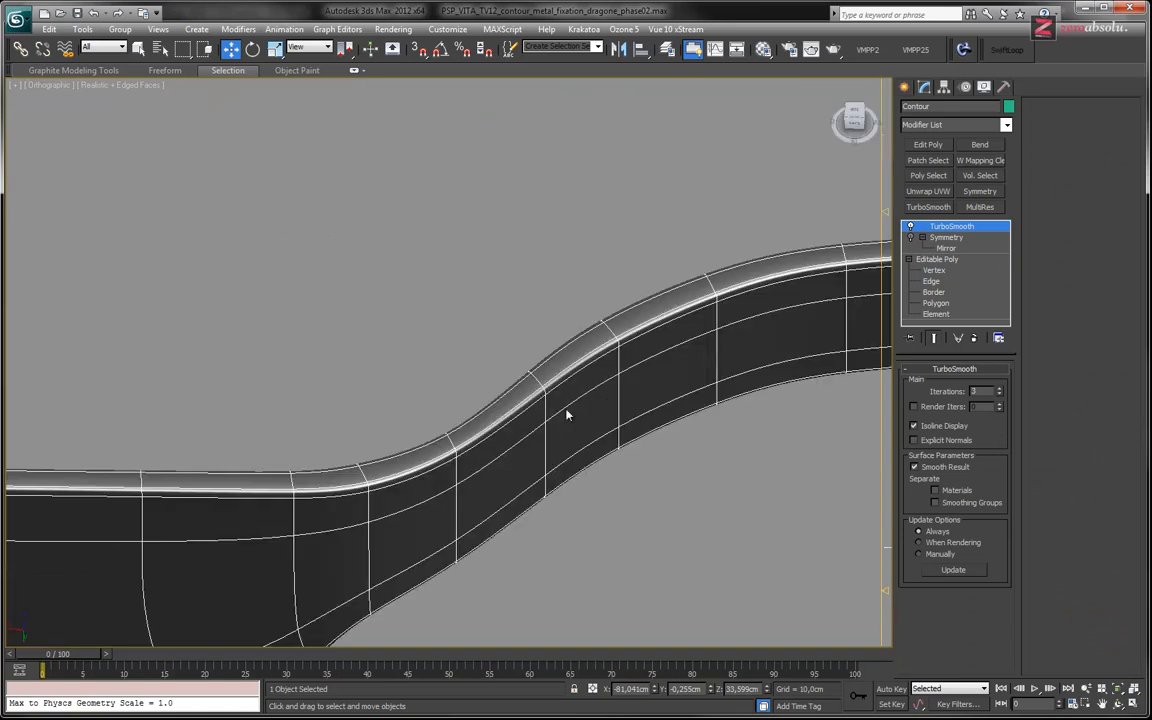
scroll(559, 379, "down", 6)
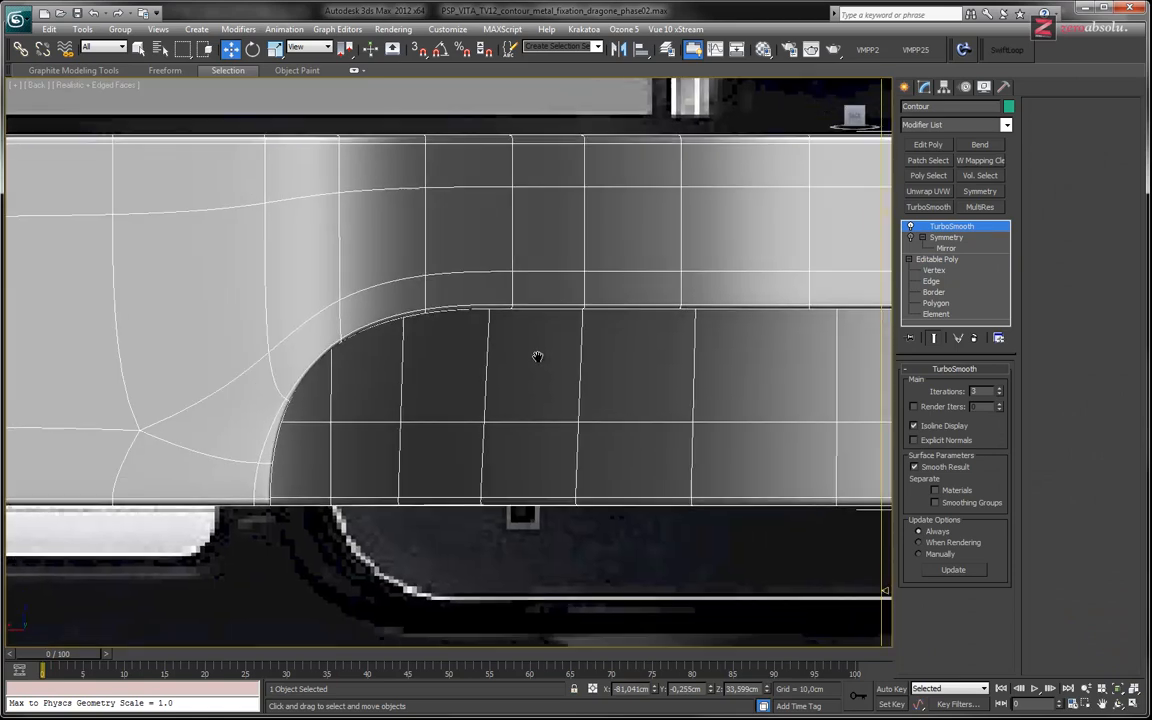
scroll(443, 339, "up", 2)
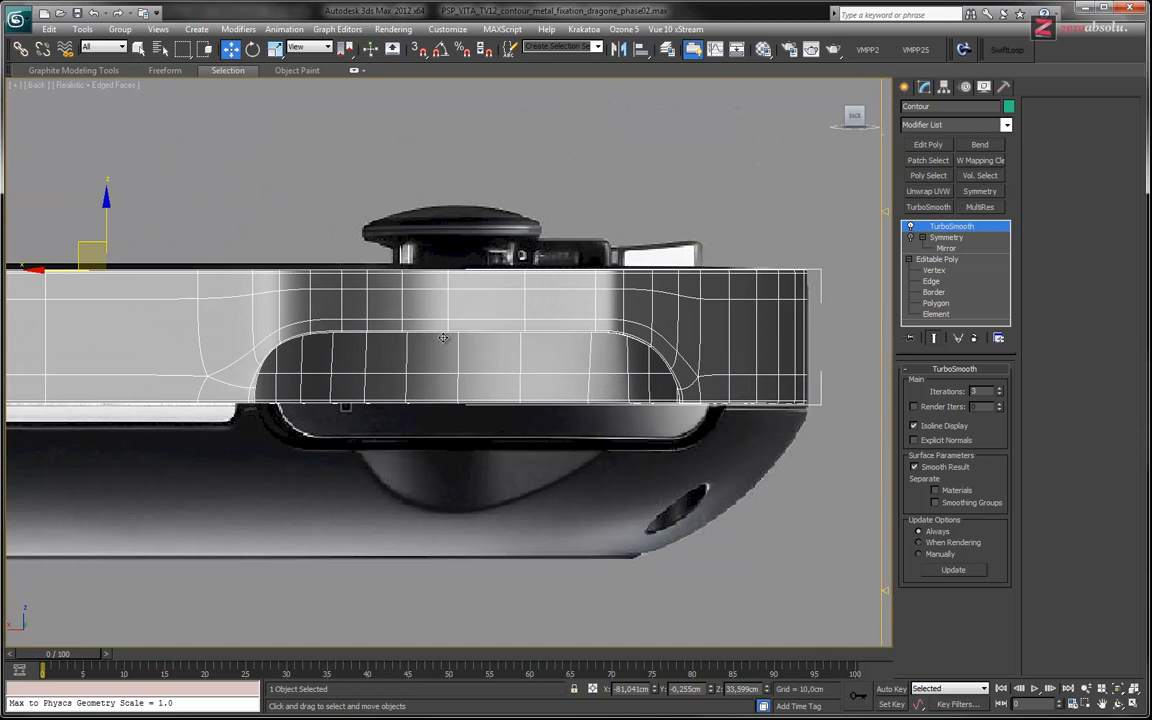
key("F3")
scroll(305, 373, "up", 5)
middle_click_drag(305, 373, 443, 355)
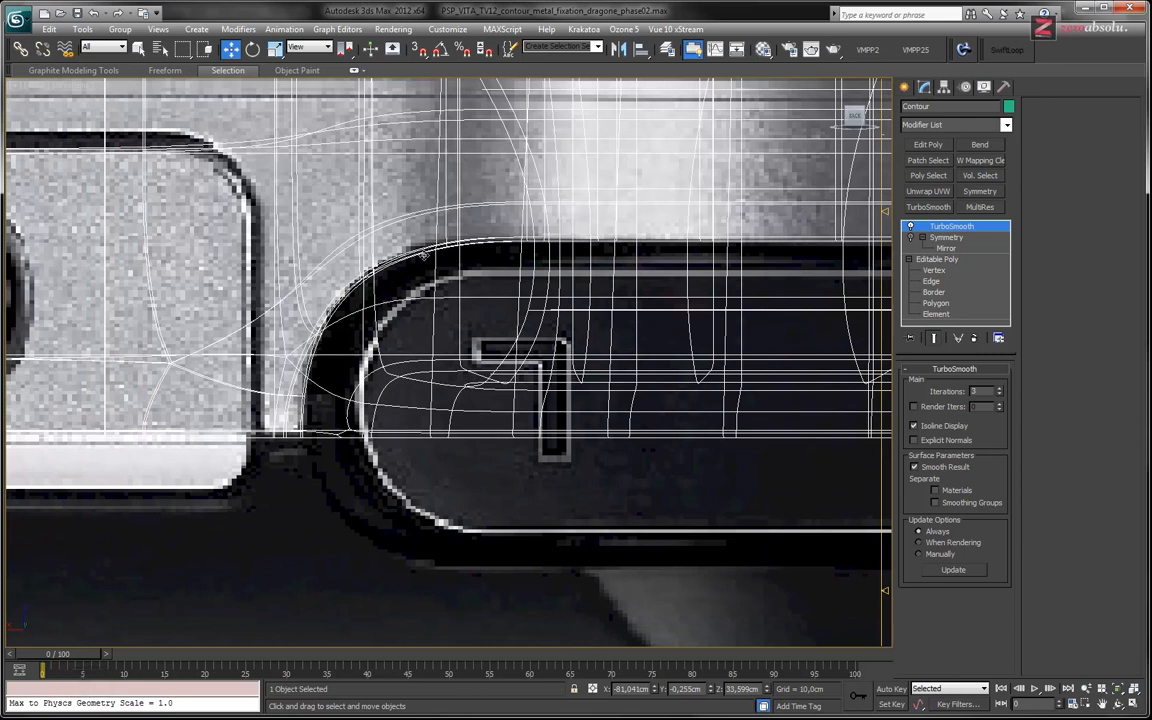
middle_click_drag(663, 398, 376, 392)
middle_click_drag(865, 408, 131, 398)
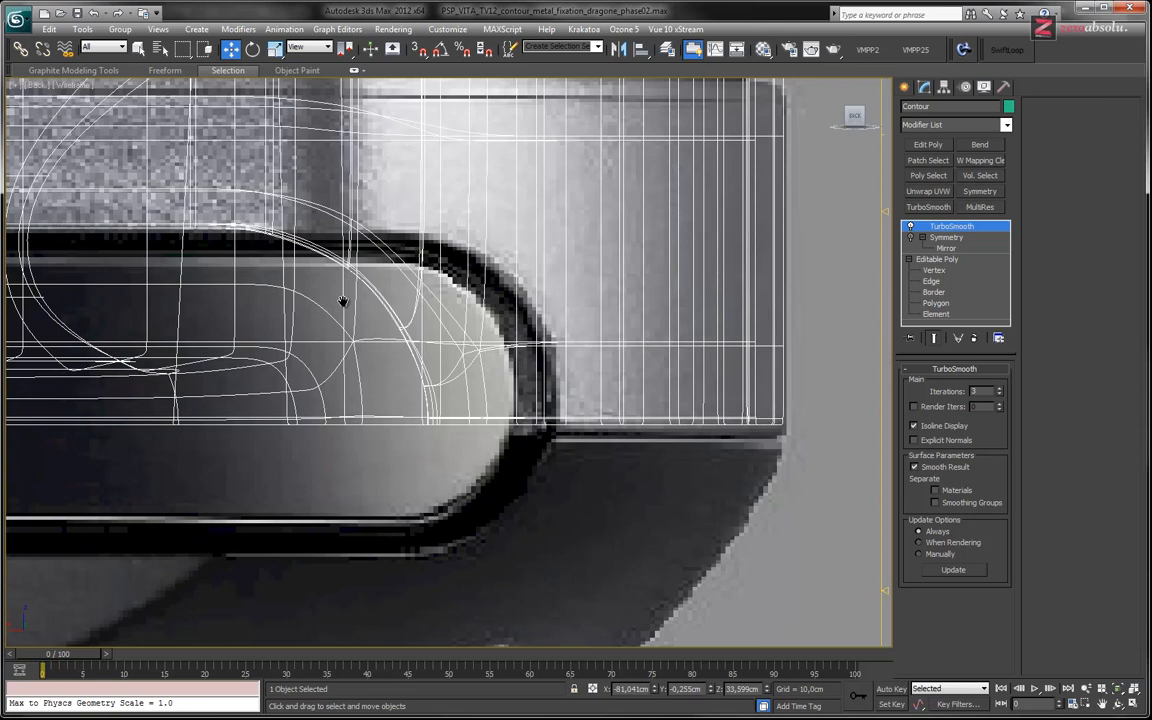
middle_click_drag(343, 301, 379, 301)
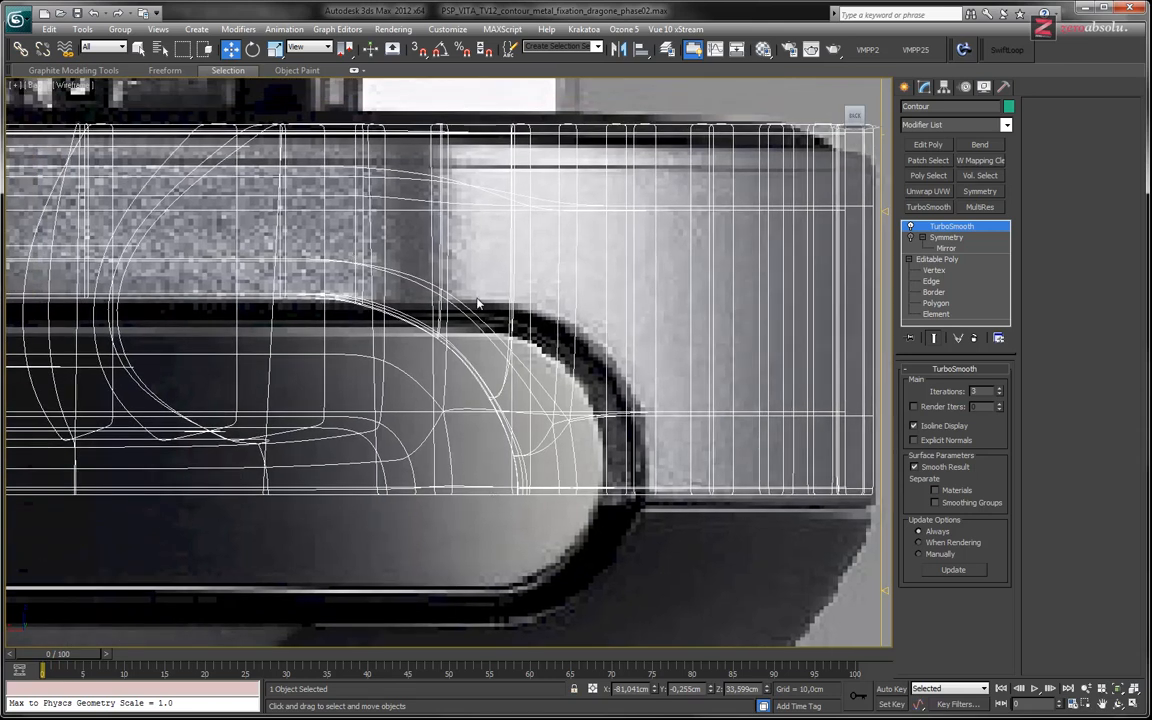
key("F3")
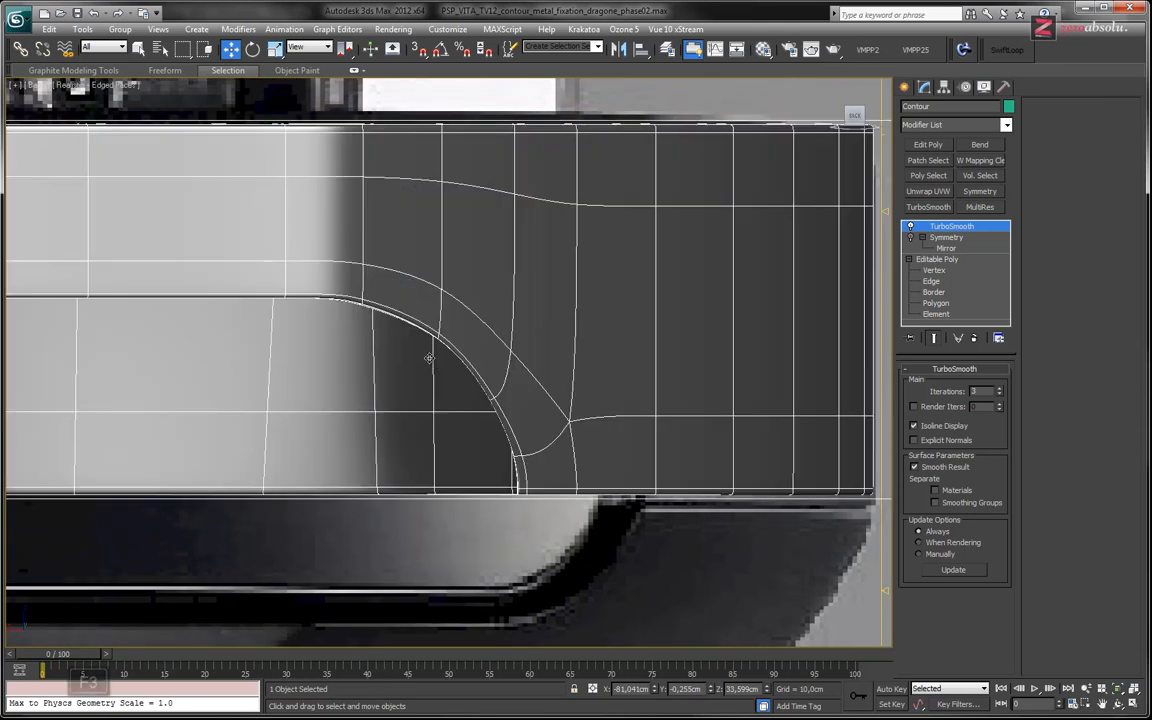
- Raise the upper group of four edge vertices on the opening's far rounded corner to about Z 25.2 cm
key("1")
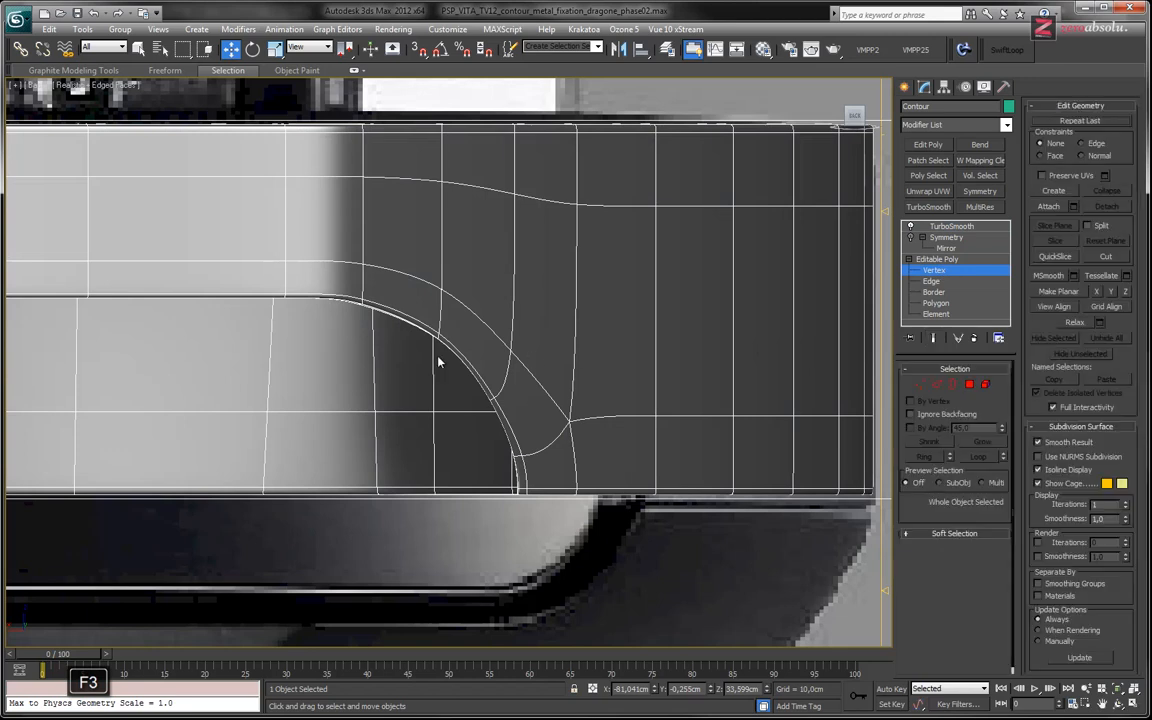
left_click(446, 330)
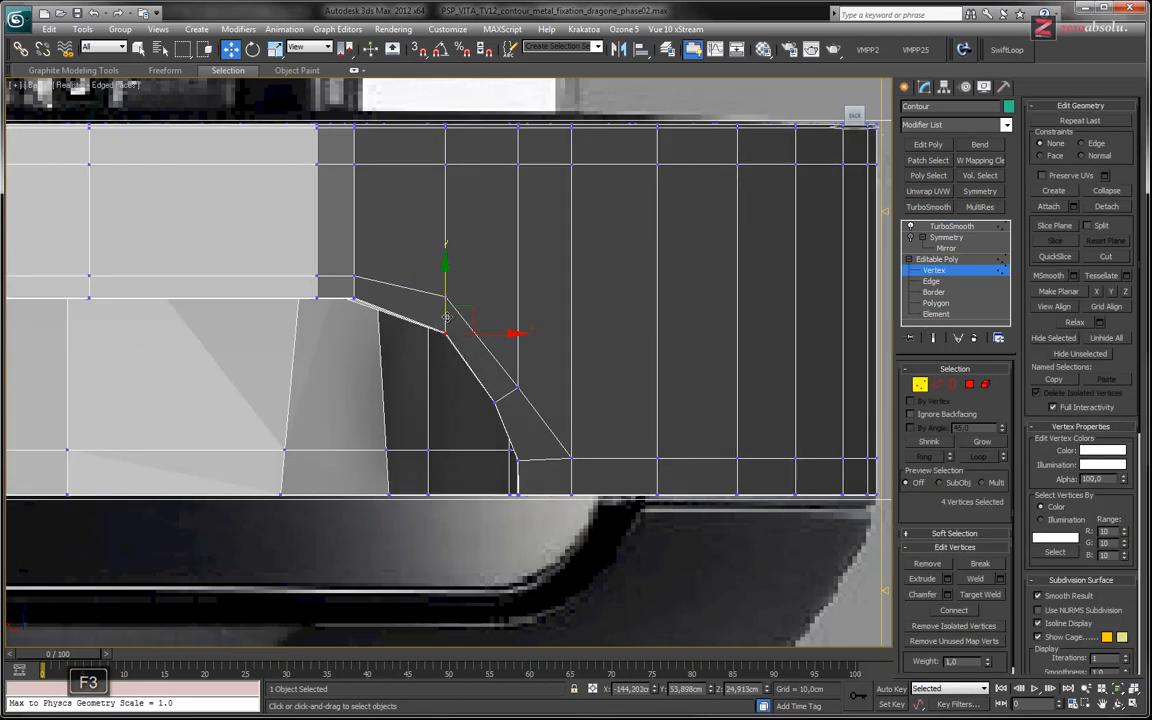
left_click_drag(446, 287, 446, 286)
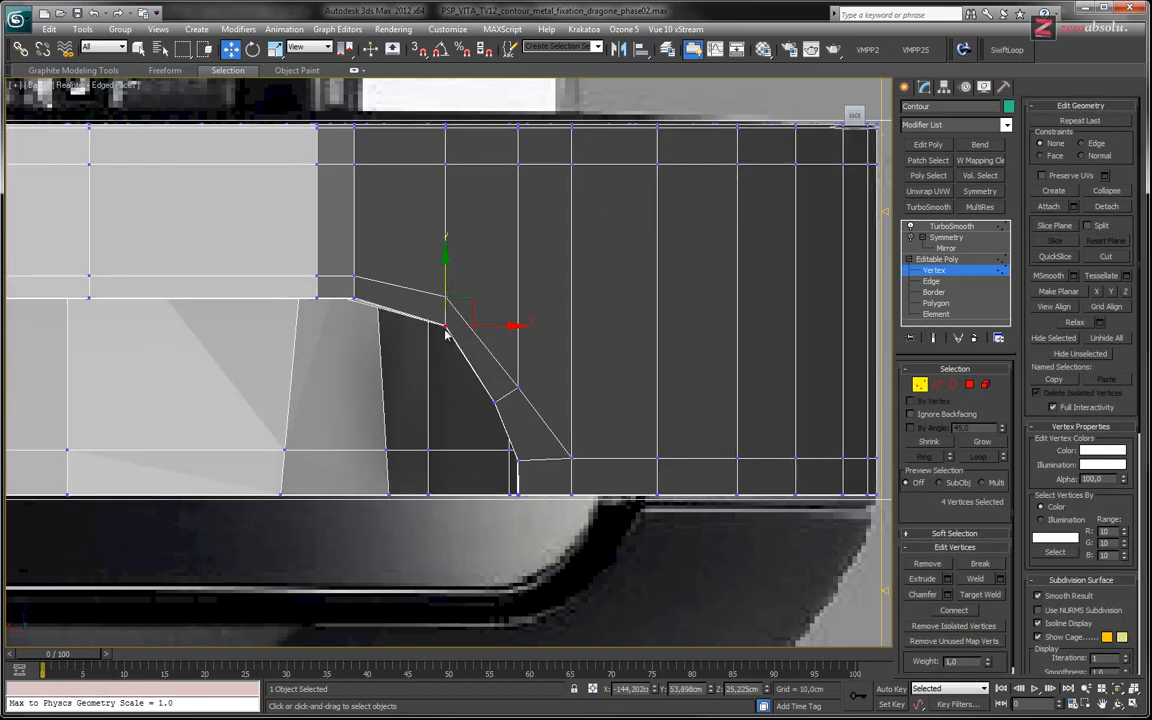
- Raise the next four edge vertices down the far corner's curve to about Z 22.7 cm
left_click(495, 399)
left_click_drag(494, 348, 494, 339)
key("ctrl+z")
left_click_drag(487, 391, 506, 417)
middle_click_drag(494, 350, 517, 359, "alt")
key("shift+z")
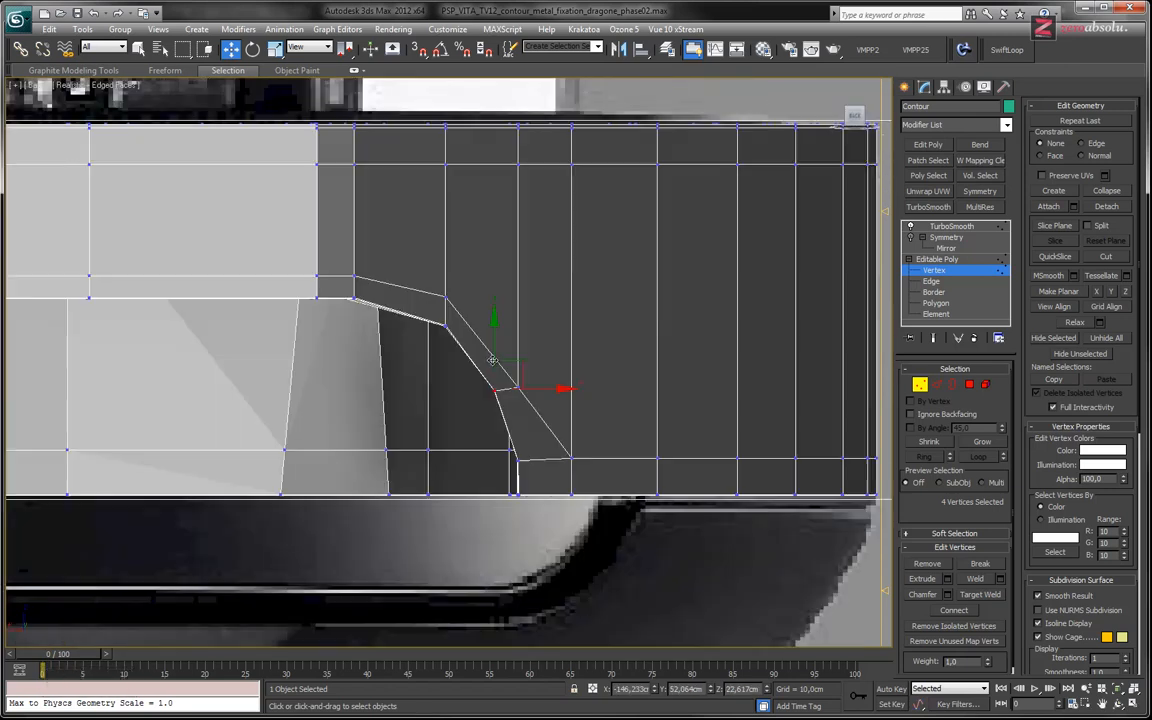
left_click_drag(493, 339, 494, 337)
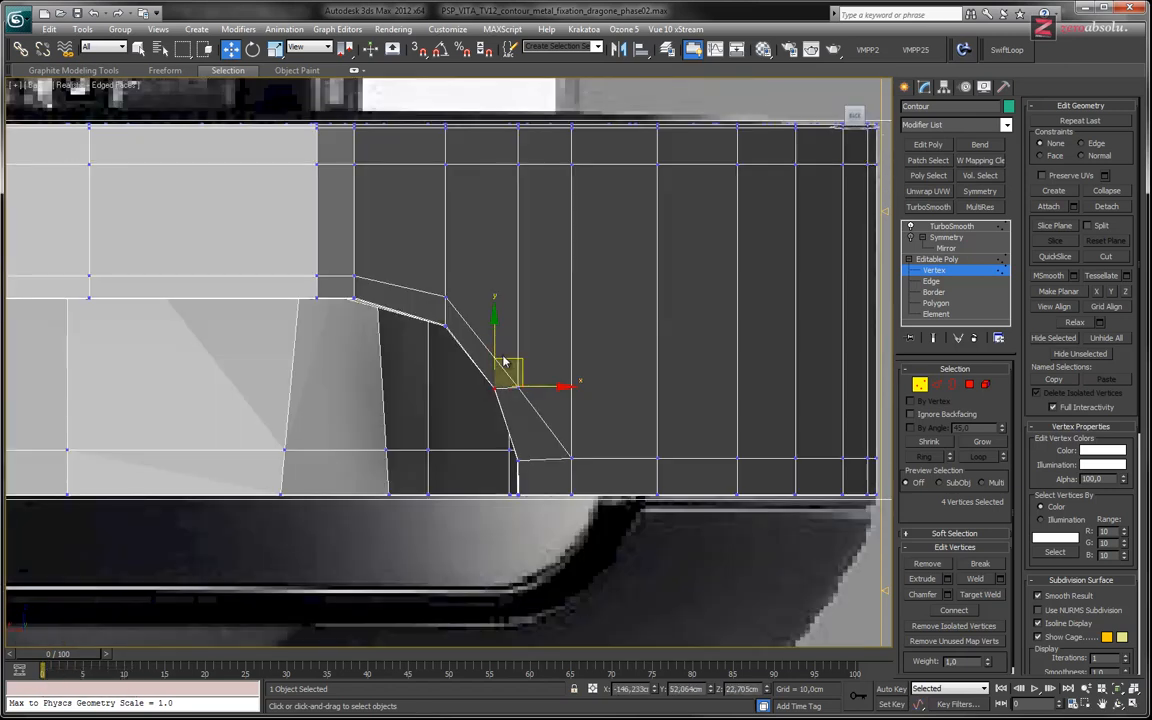
- Raise the support-loop vertices diagonally outside those edge vertices to about Z 23.6 cm and check the smoothed corner
scroll(516, 390, "up", 5)
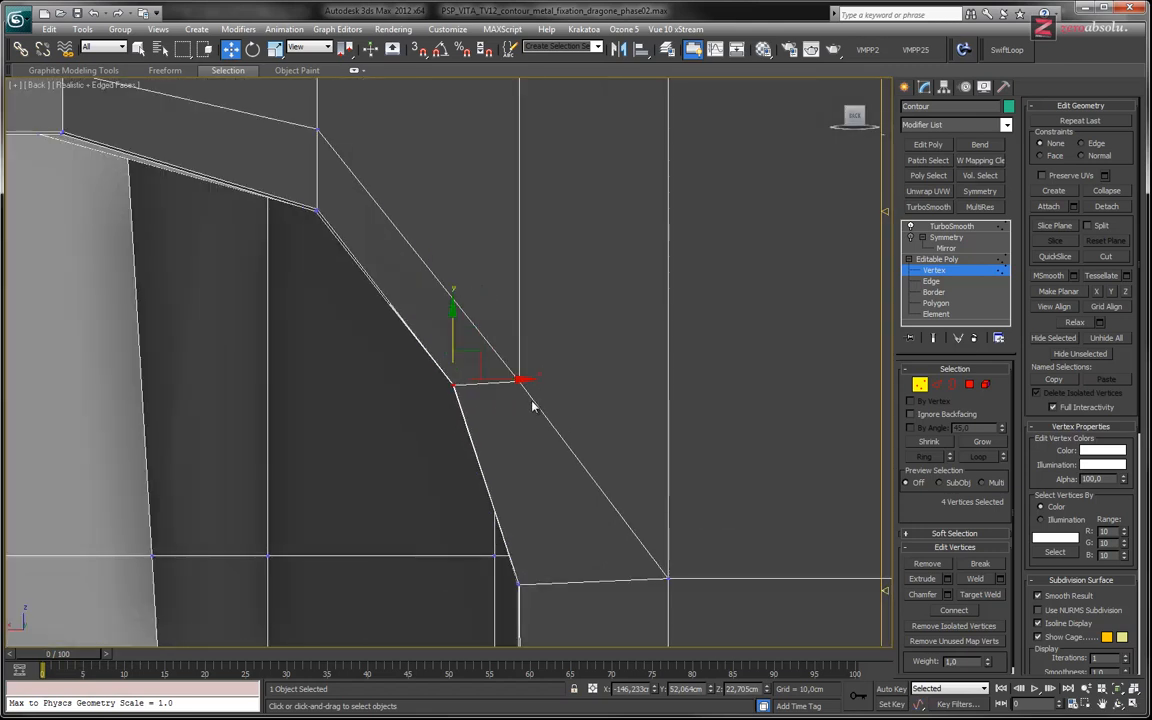
key("F3")
scroll(527, 405, "down", 2)
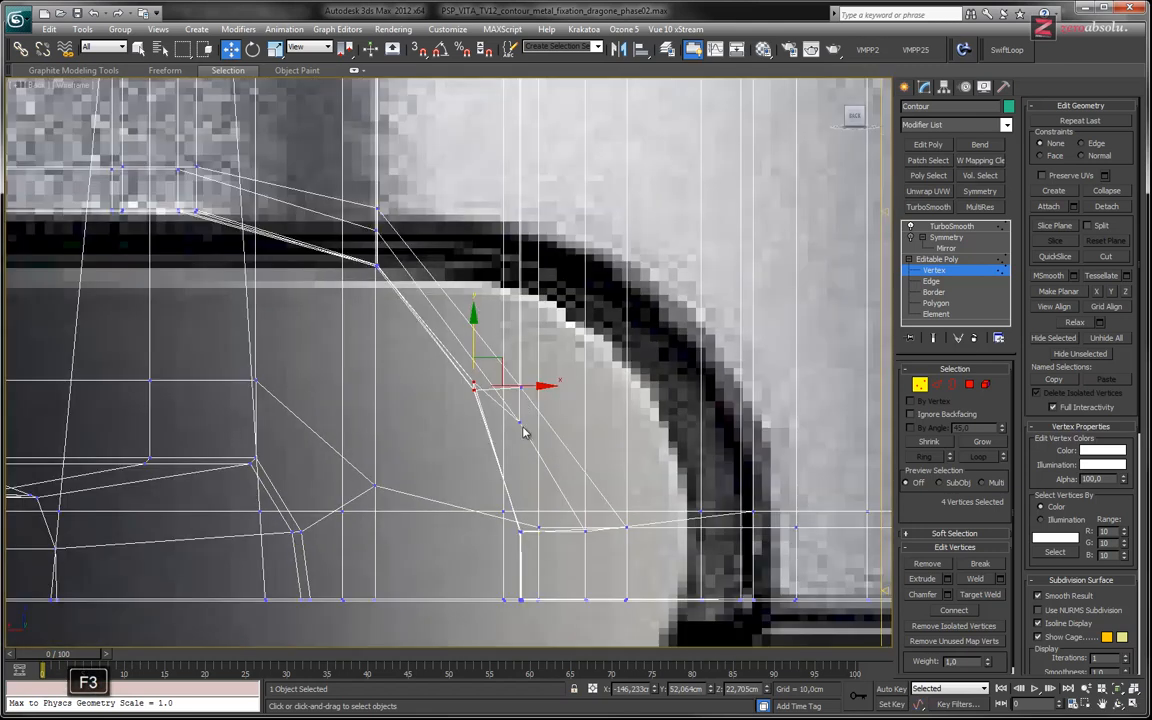
mouse_move(509, 360)
left_mouse_down()
mouse_move(520, 324)
mouse_move(525, 347)
mouse_move(525, 307)
left_mouse_up()
left_click(519, 385)
key("F3")
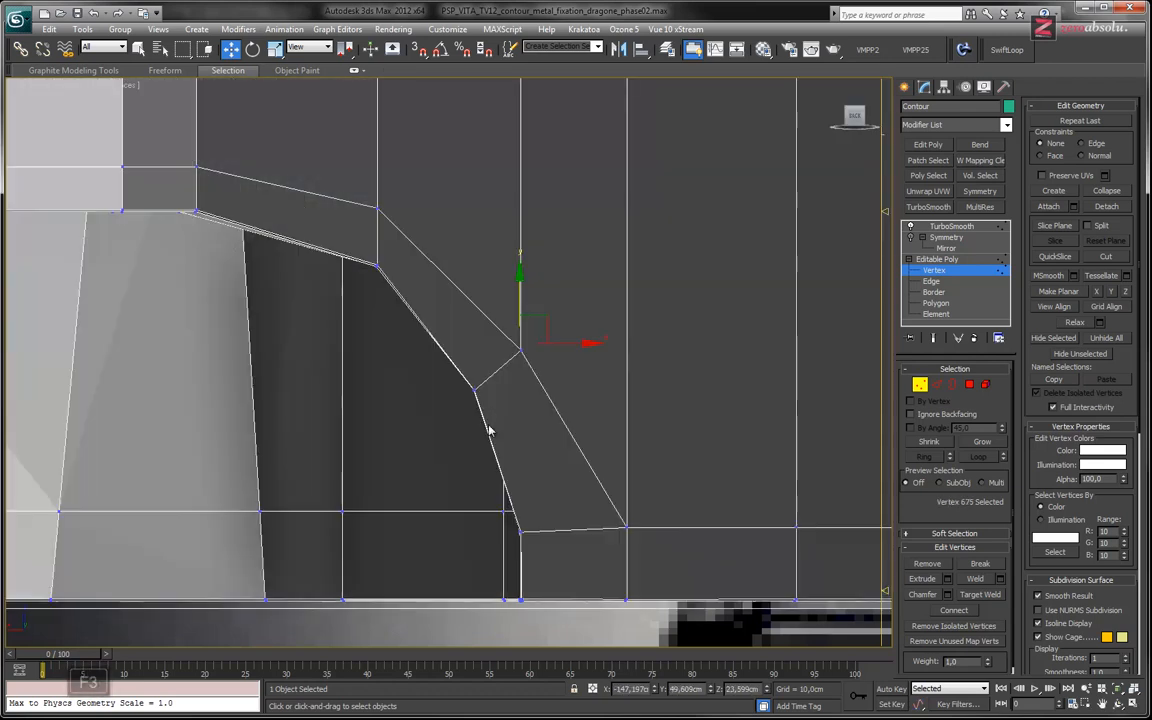
middle_click_drag(504, 434, 526, 431)
middle_click_drag(475, 311, 503, 401)
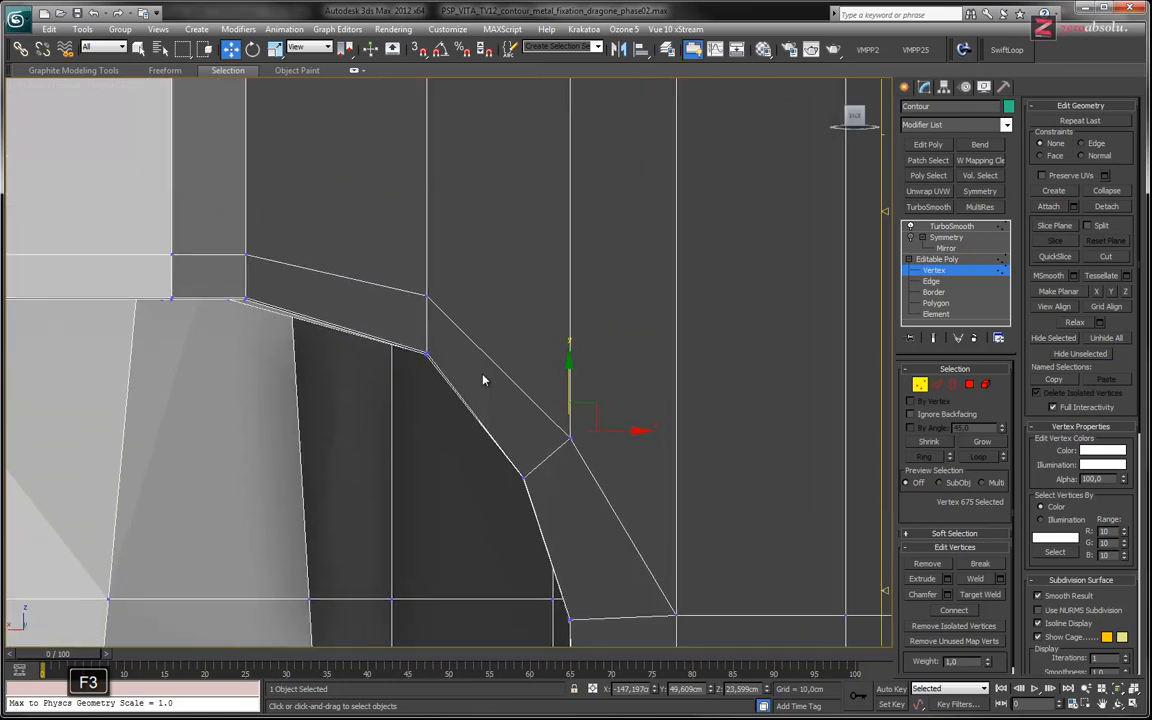
scroll(505, 345, "down", 6)
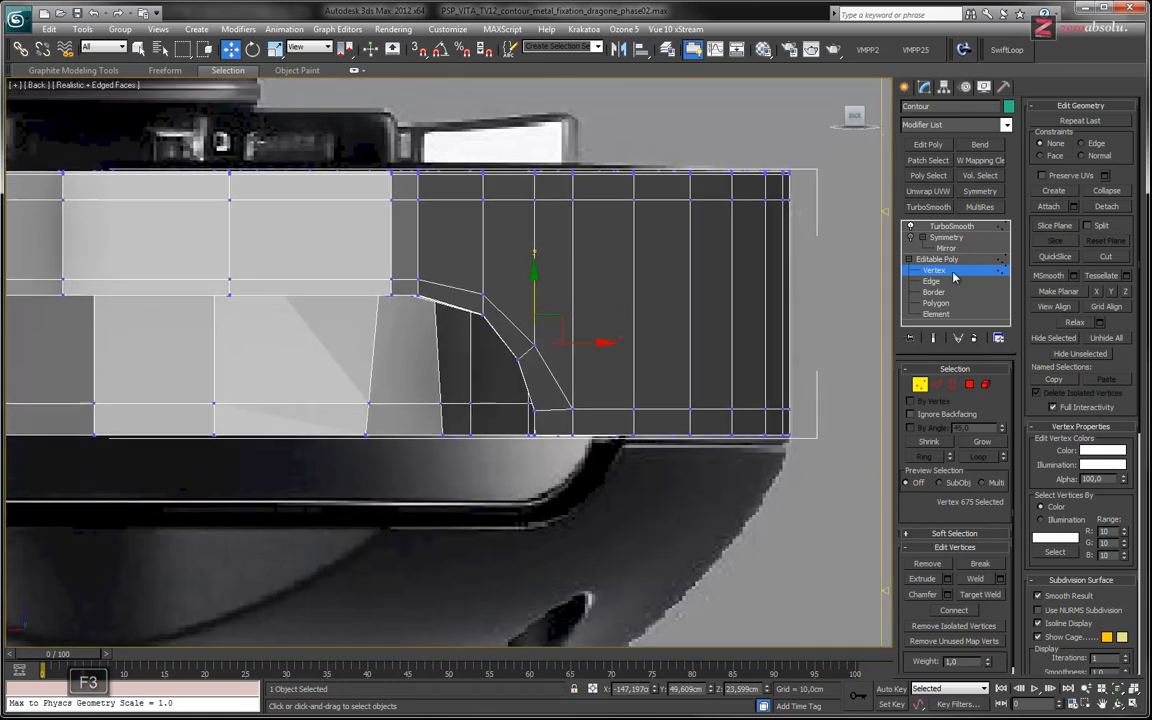
left_click(937, 259)
left_click(951, 226)
middle_click_drag(521, 344, 541, 361)
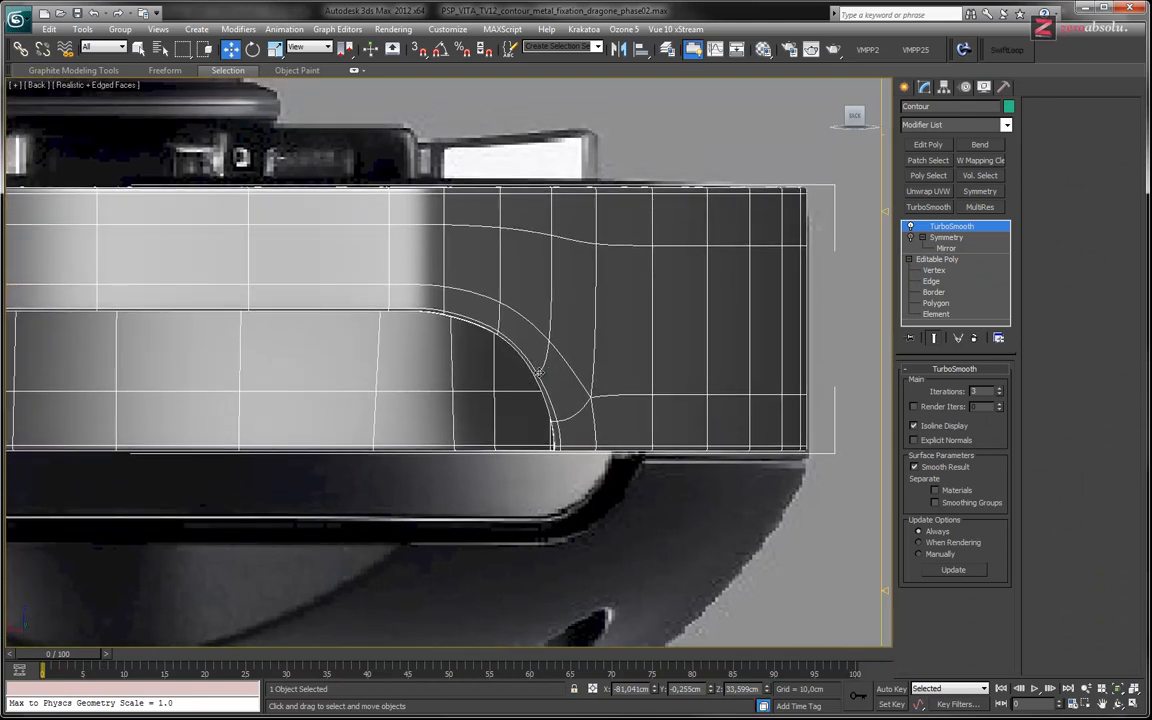
- Move the four middle edge vertices of the far corner outward to about X -146.6 cm and recheck the curve with TurboSmooth
left_click(944, 271)
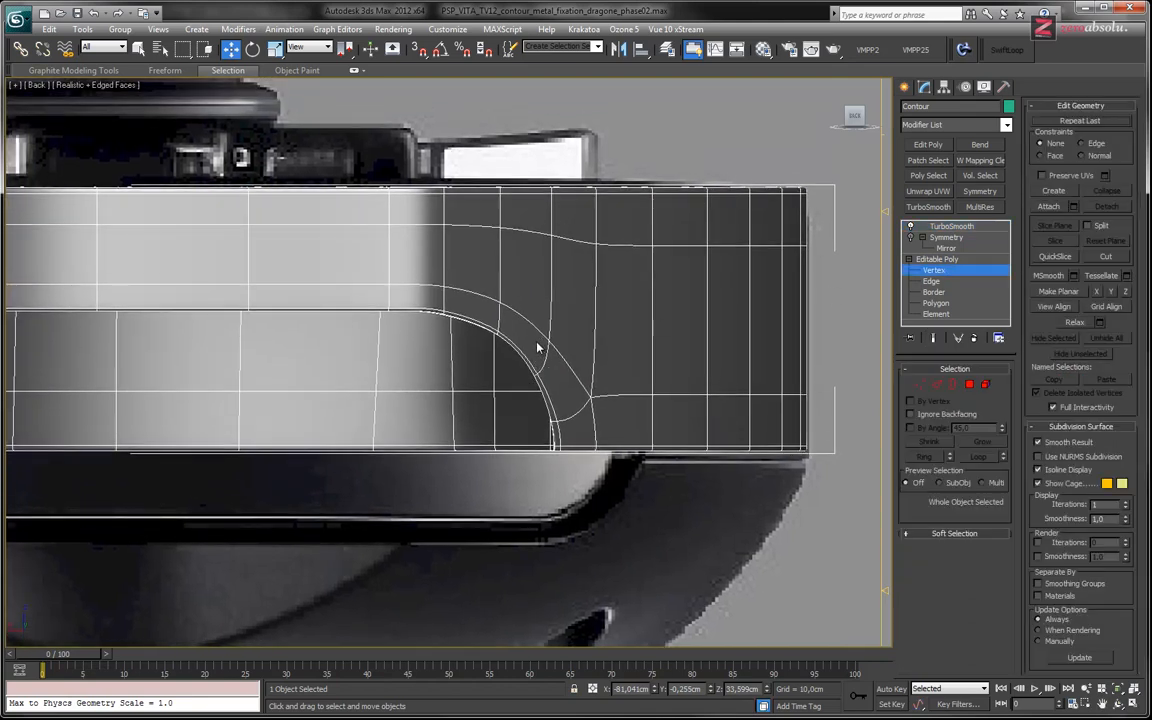
middle_click_drag(540, 383, 514, 401)
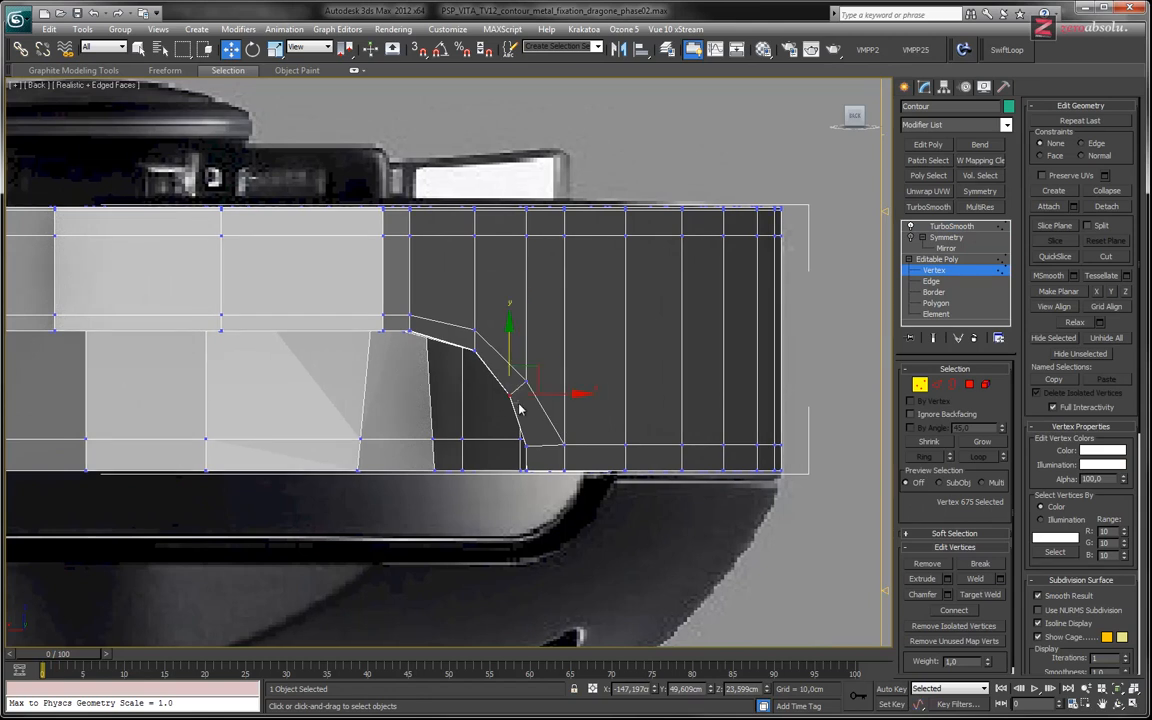
scroll(519, 408, "up", 3)
key("F3")
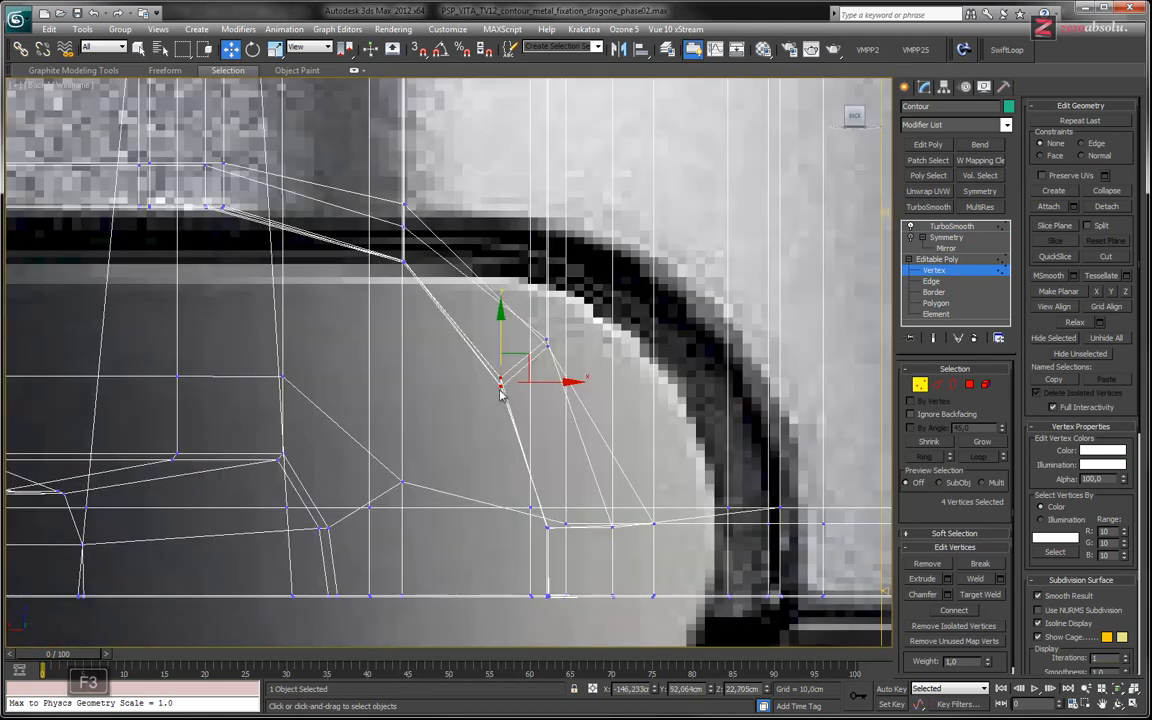
key("F3")
key("F3")
left_click(502, 376)
mouse_move(502, 340)
left_mouse_down()
mouse_move(501, 355)
mouse_move(501, 343)
mouse_move(553, 406)
left_mouse_up()
left_click(499, 379)
scroll(501, 386, "up", 5)
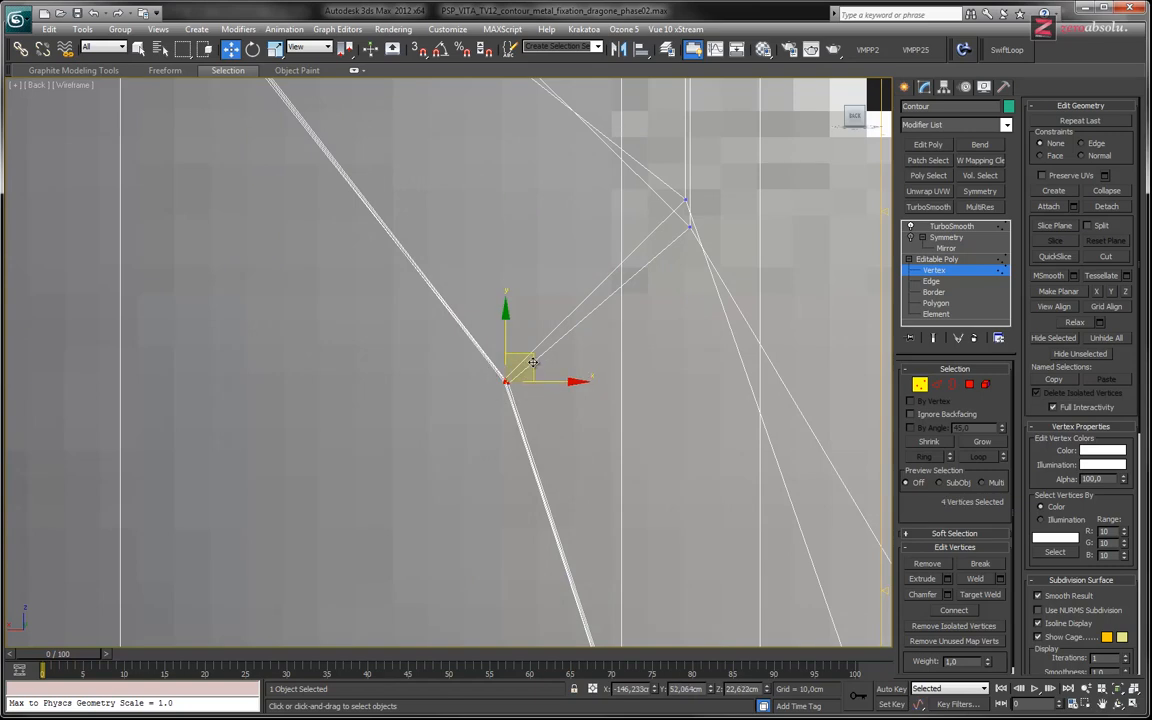
key("F3")
scroll(525, 368, "down", 3)
left_click_drag(556, 338, 569, 333)
left_click(955, 260)
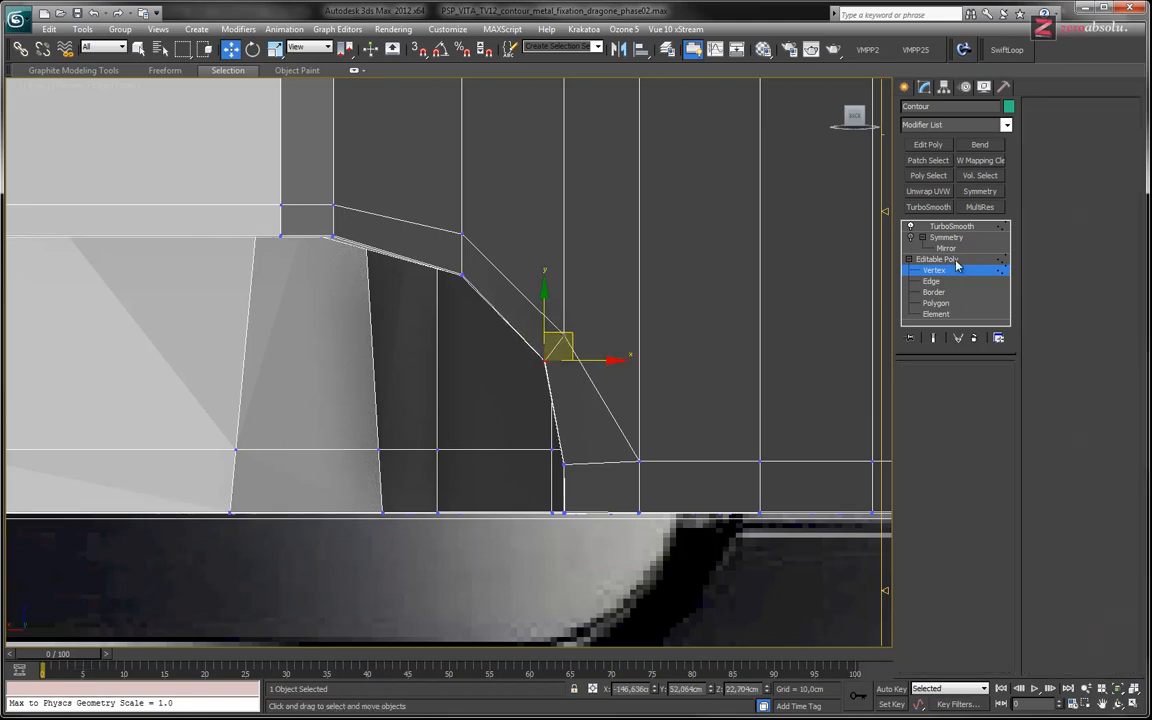
left_click(951, 226)
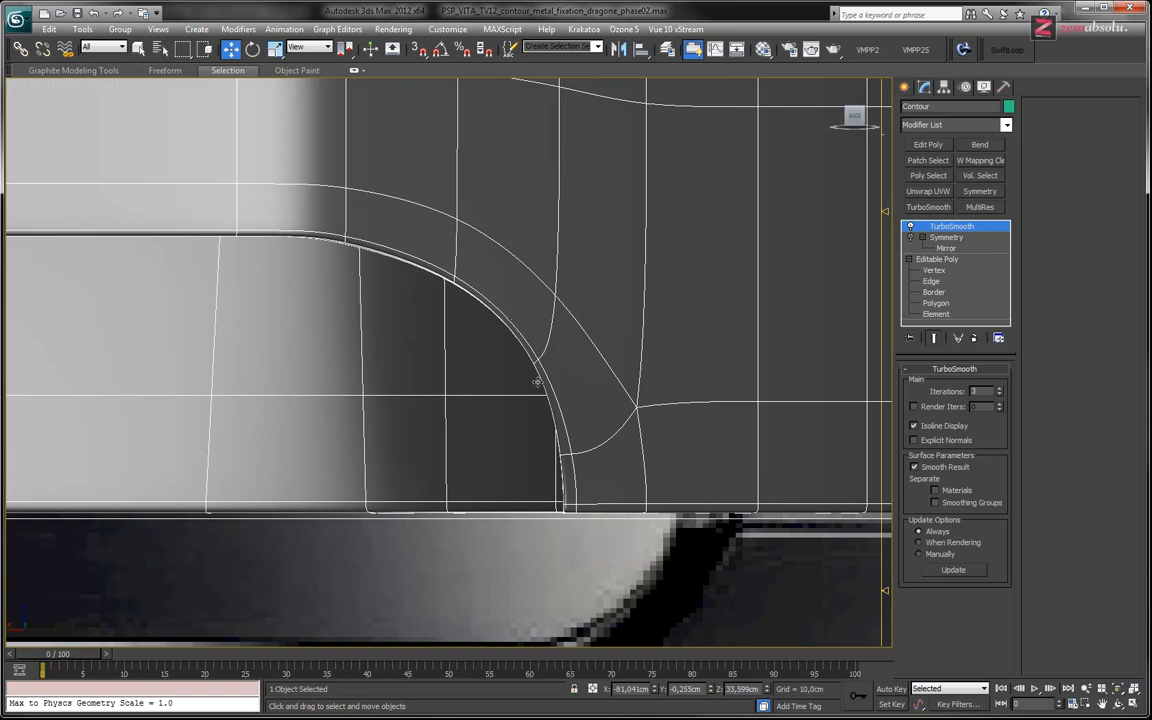
- Inspect the smoothed contour from below around both rounded corners of the opening, and return the viewport to the Back view
middle_click_drag(475, 391, 519, 386, "alt")
middle_click_drag(484, 536, 575, 252)
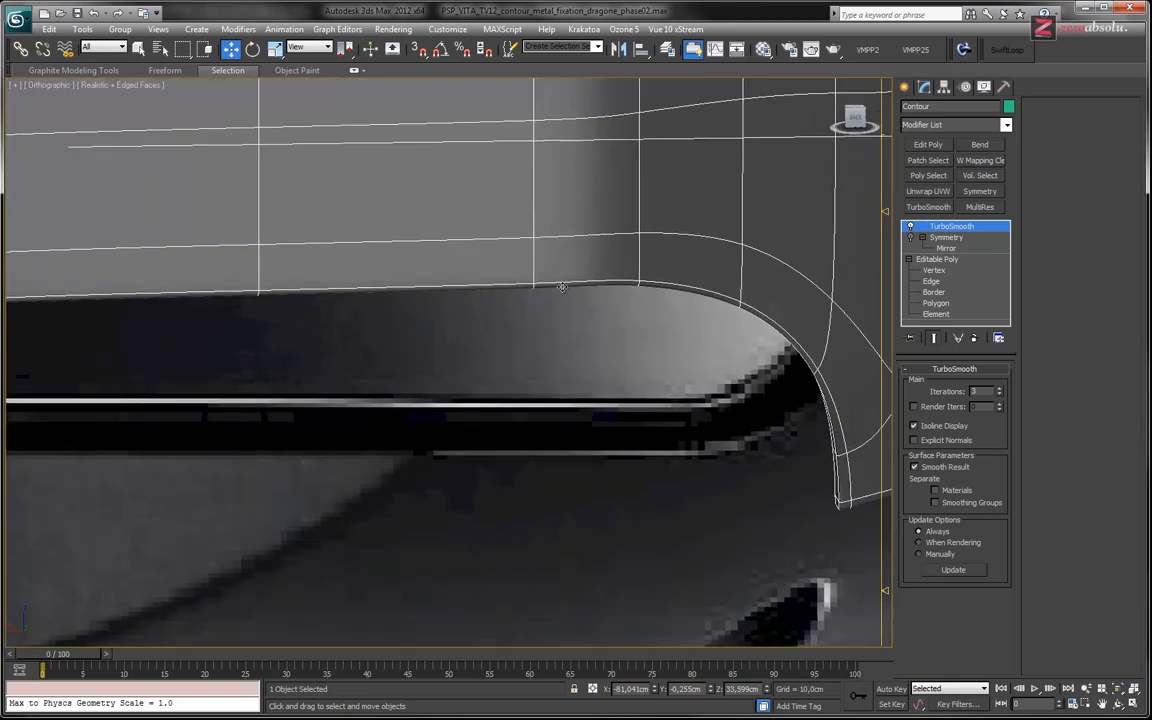
scroll(563, 293, "down", 2)
middle_click_drag(428, 321, 1000, 254)
middle_click_drag(381, 346, 414, 337, "alt")
middle_click_drag(403, 195, 483, 535)
middle_click_drag(485, 185, 521, 510)
middle_click_drag(482, 278, 577, 511)
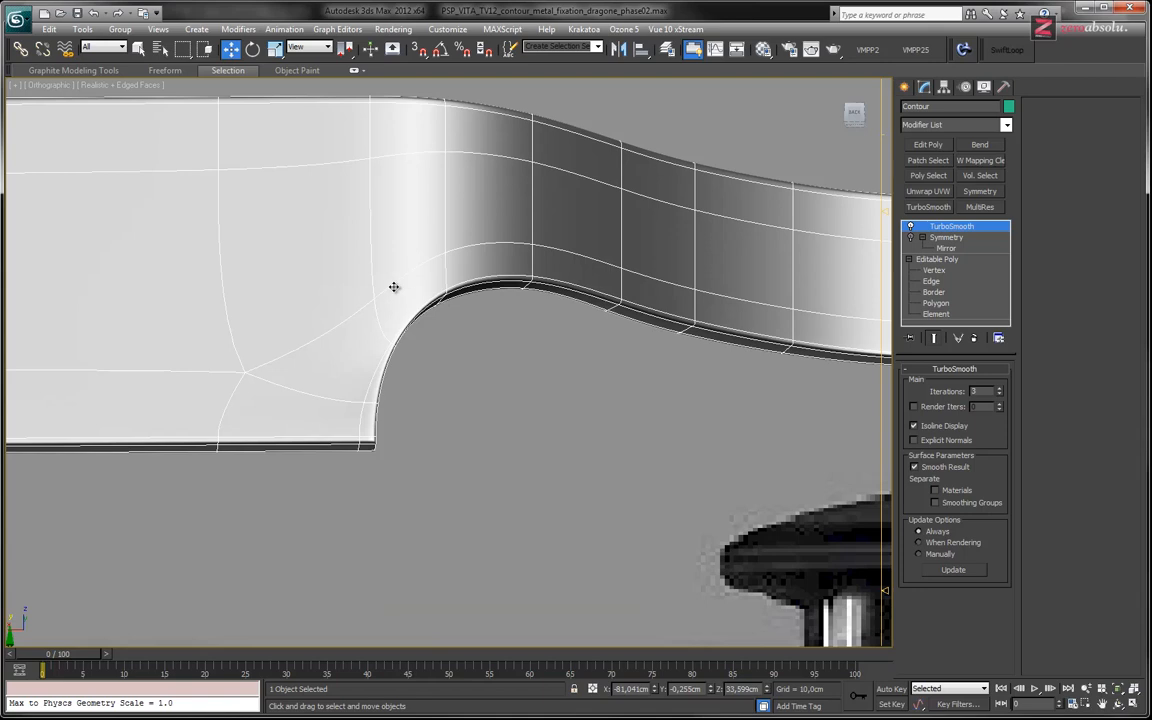
left_click(58, 85)
left_click(110, 212)
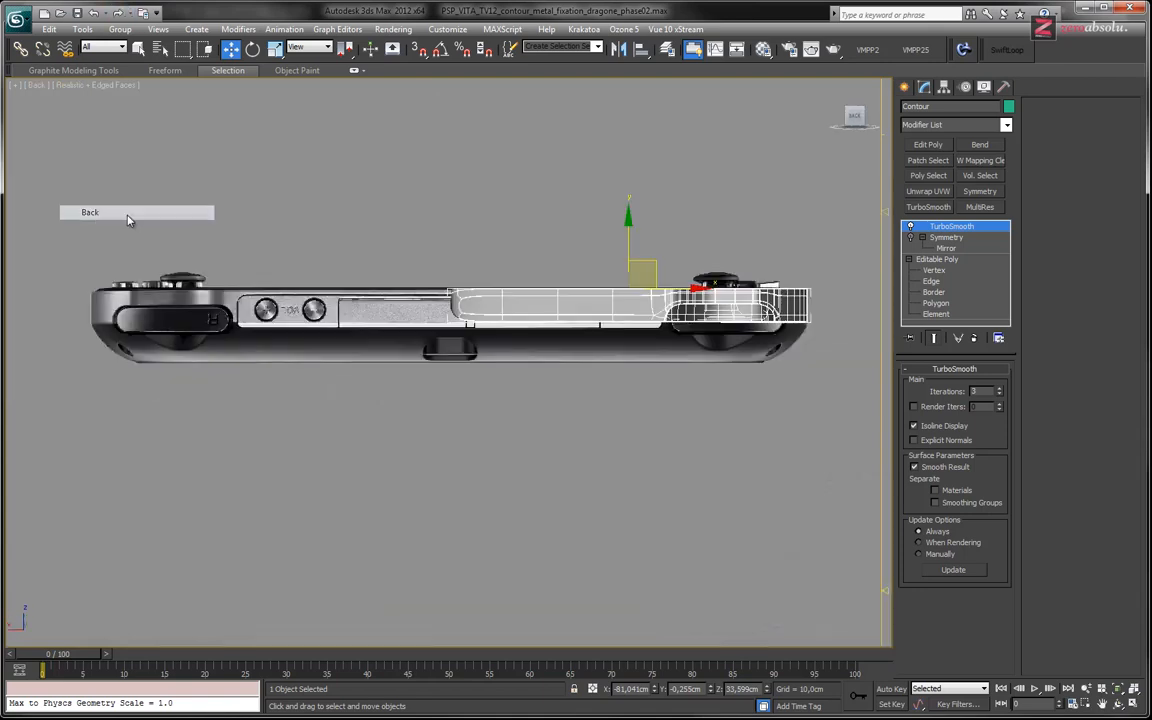
- Move the four lower edge vertices of the opening's inner rounded corner slightly sideways to follow the curve in the reference photo
scroll(393, 349, "up", 10)
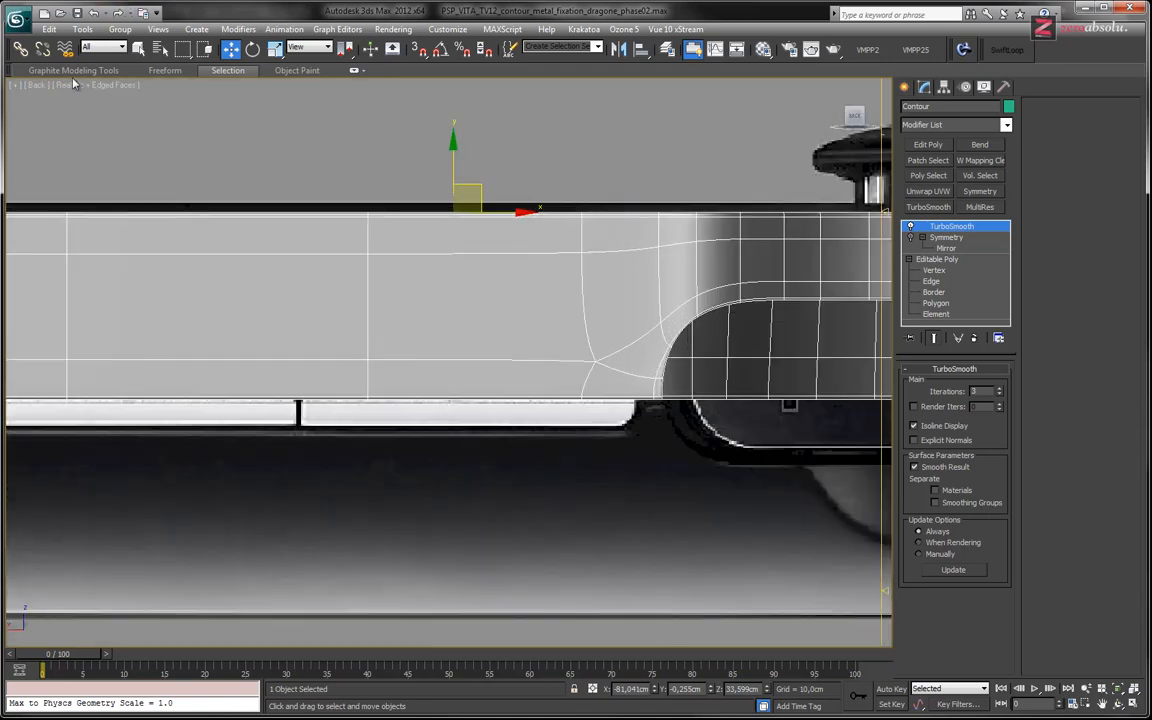
left_click(38, 85)
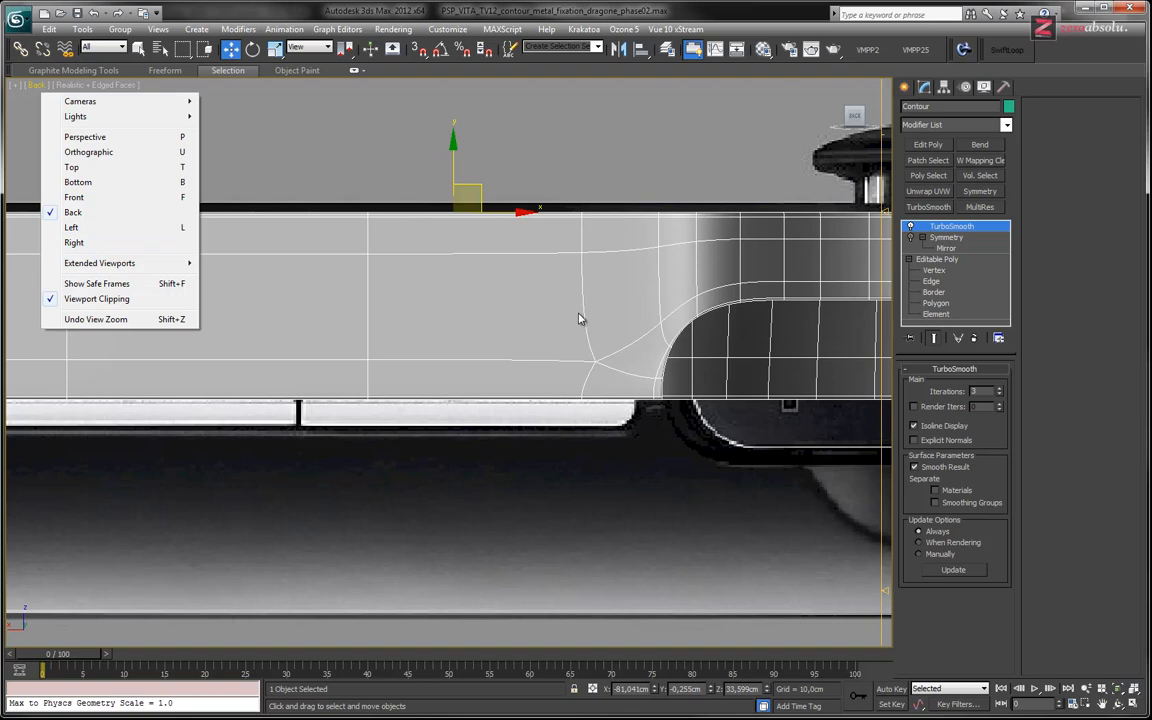
left_click(697, 330)
scroll(527, 275, "up", 5)
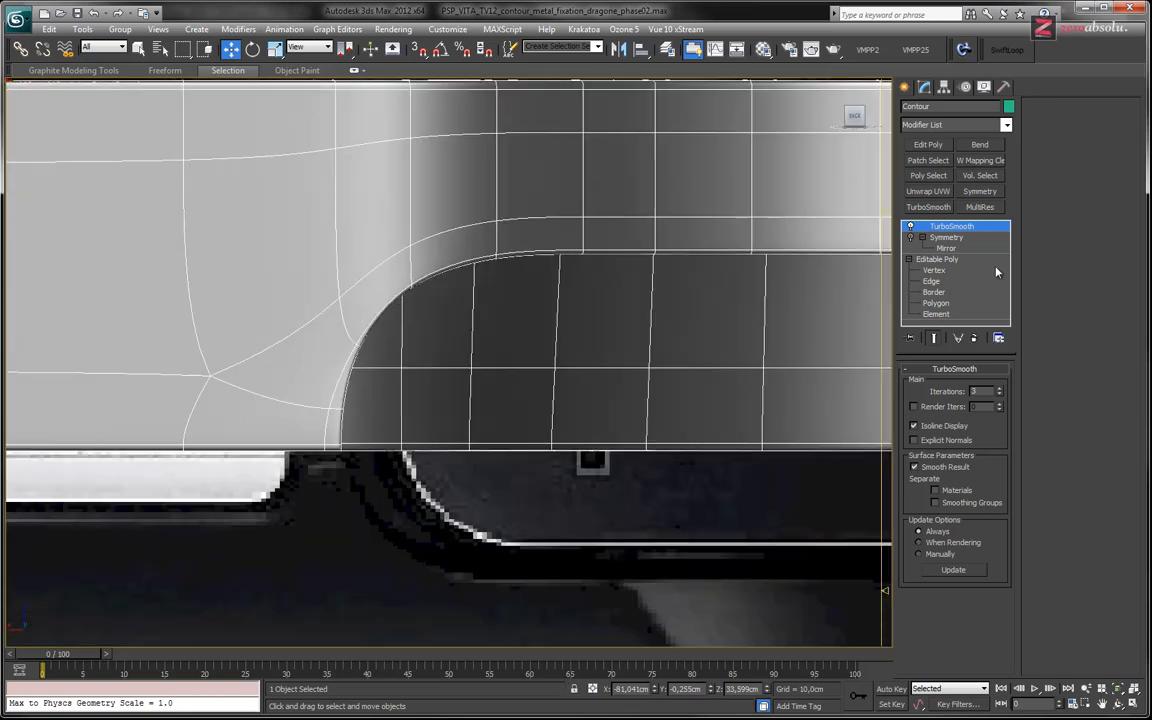
left_click(996, 272)
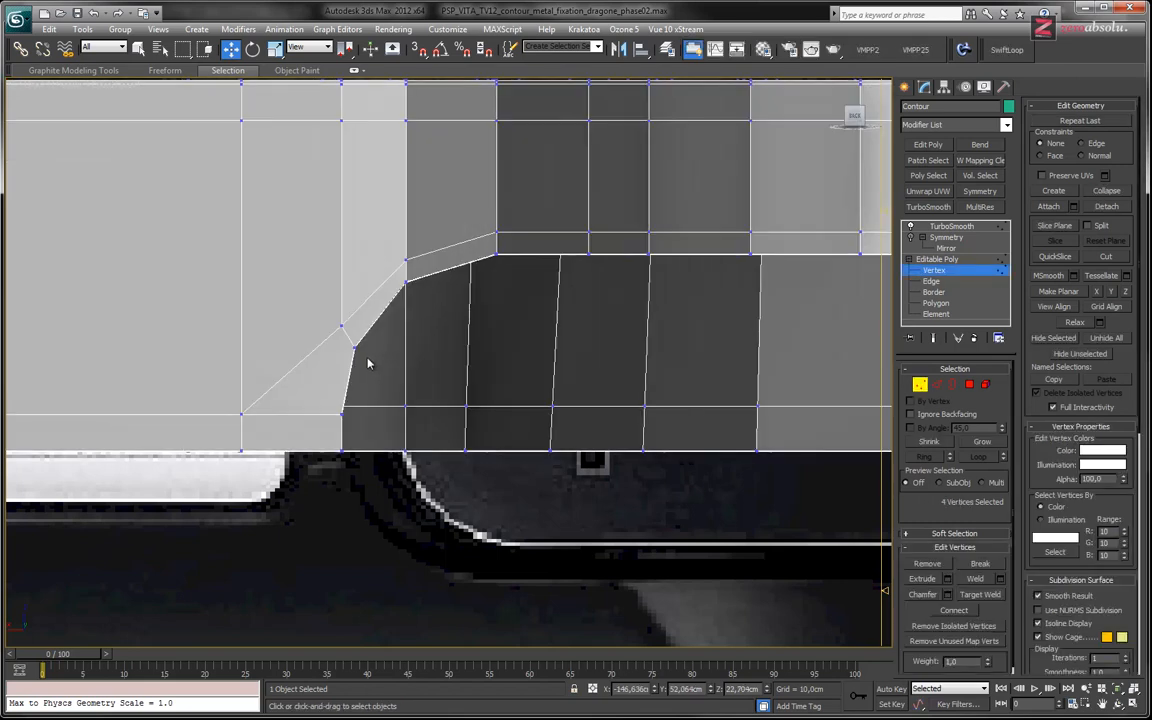
left_click(354, 347)
scroll(352, 345, "up", 5)
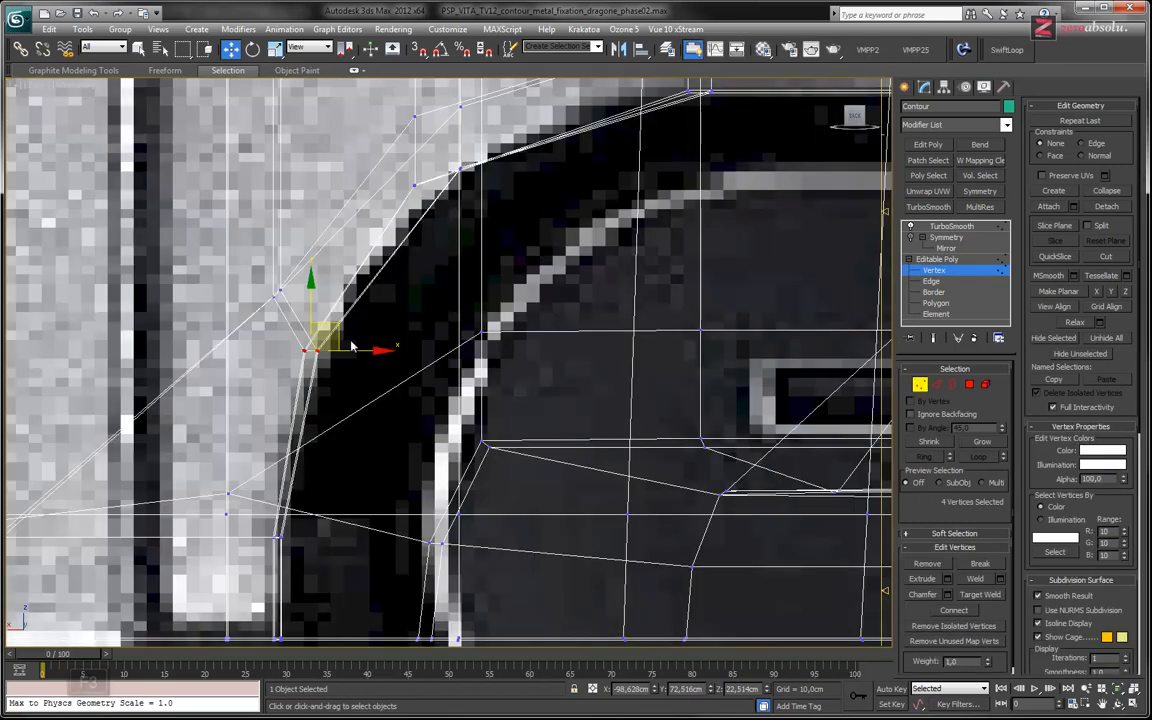
middle_click_drag(351, 346, 382, 341)
left_click_drag(346, 346, 365, 346)
- Move the two support-loop vertices diagonally outside those edge vertices to about X -98.0 cm and Z 23.3 cm
left_click(311, 286)
left_click(306, 290)
left_click_drag(328, 268, 334, 265)
mouse_move(334, 343)
left_mouse_down()
mouse_move(345, 355)
mouse_move(348, 326)
left_mouse_up()
left_click_drag(281, 250, 324, 271)
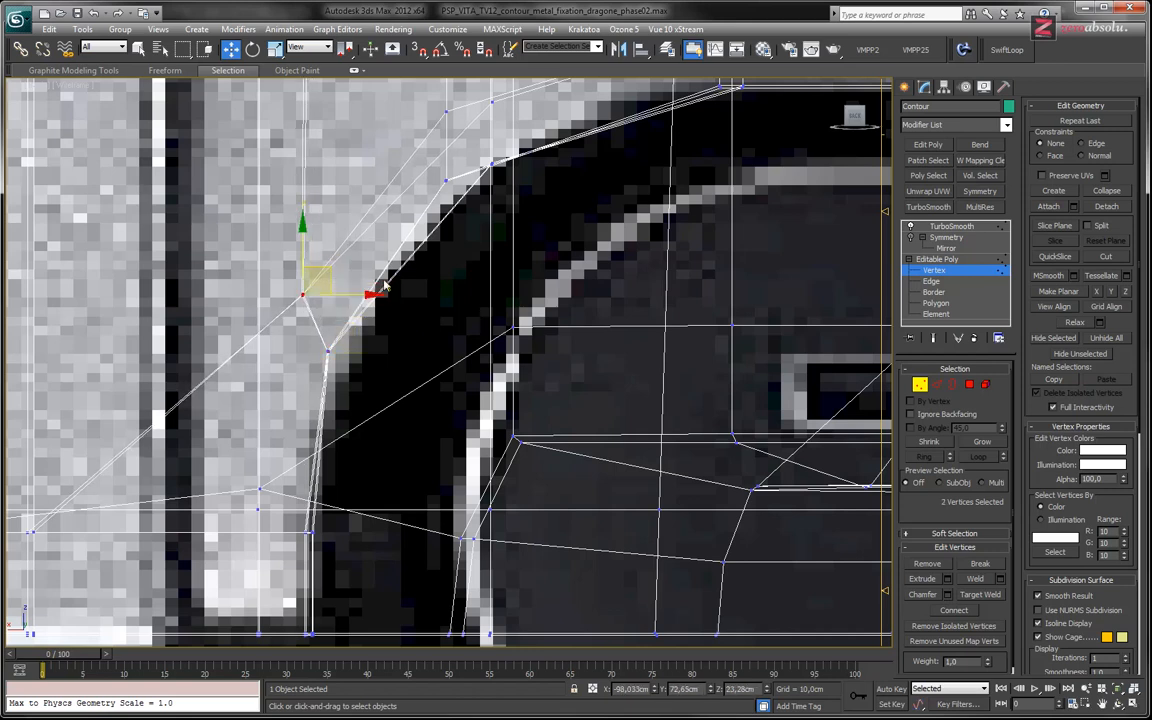
- Move the two upper edge vertices of the same corner to about X -100.5 cm and Z 25.1 cm
scroll(383, 287, "down", 4)
scroll(450, 270, "up", 4)
left_click_drag(396, 231, 386, 196)
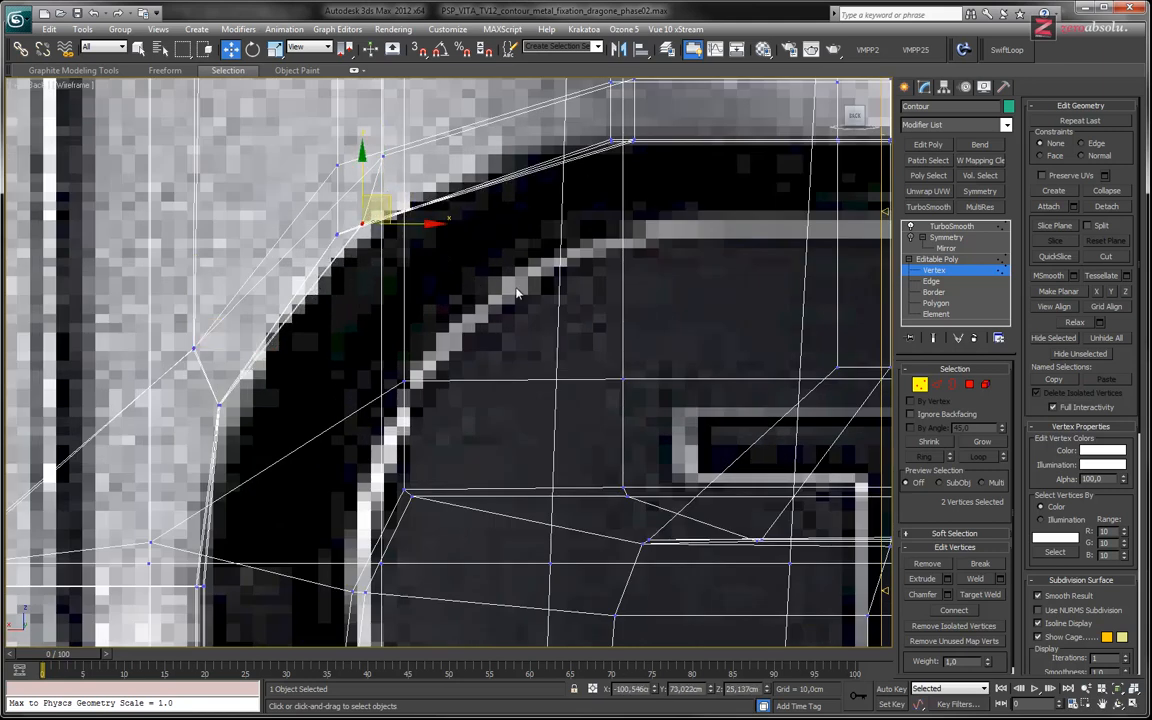
scroll(440, 307, "down", 2)
middle_click_drag(453, 321, 538, 348)
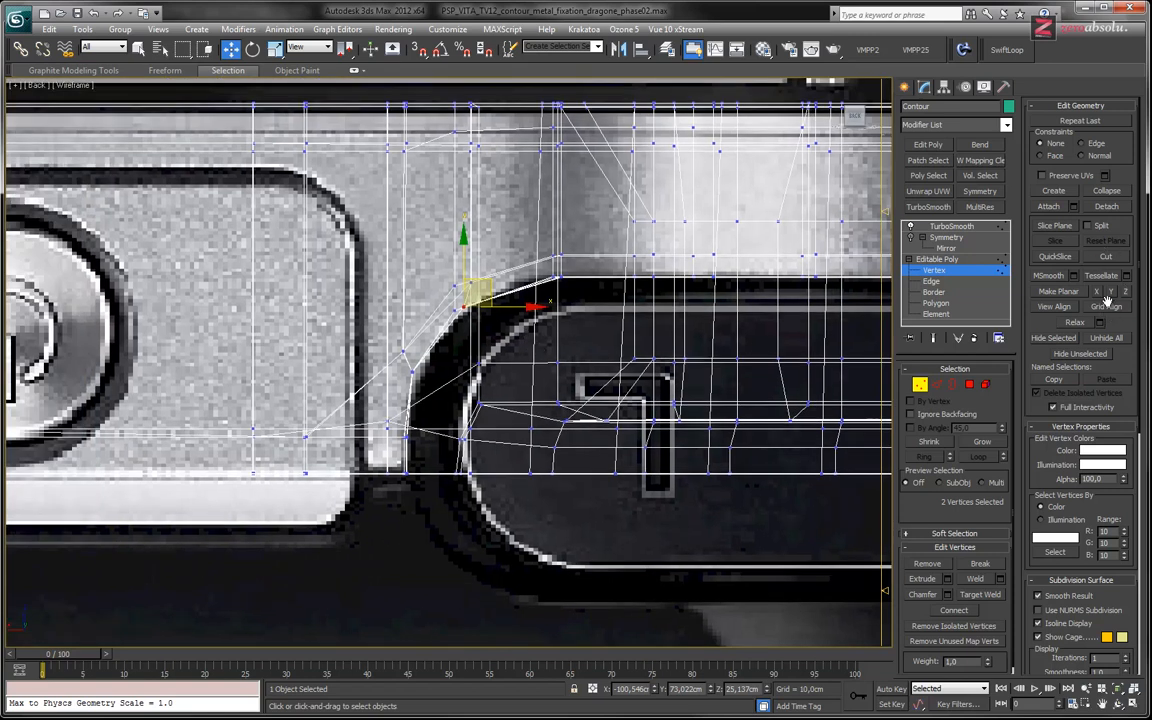
- Inspect the TurboSmooth result in shaded Back view and compare both rounded corners of the opening with the reference photo
left_click(951, 226)
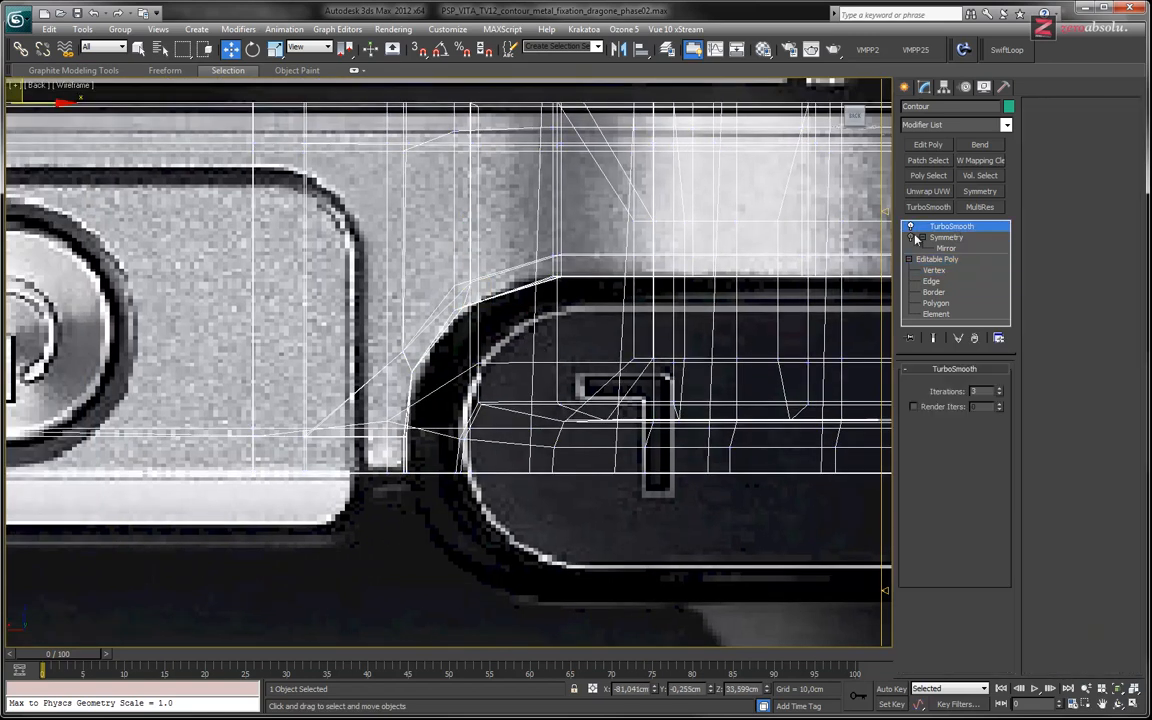
middle_click_drag(511, 373, 453, 384)
key("F3")
middle_click_drag(521, 401, 446, 391)
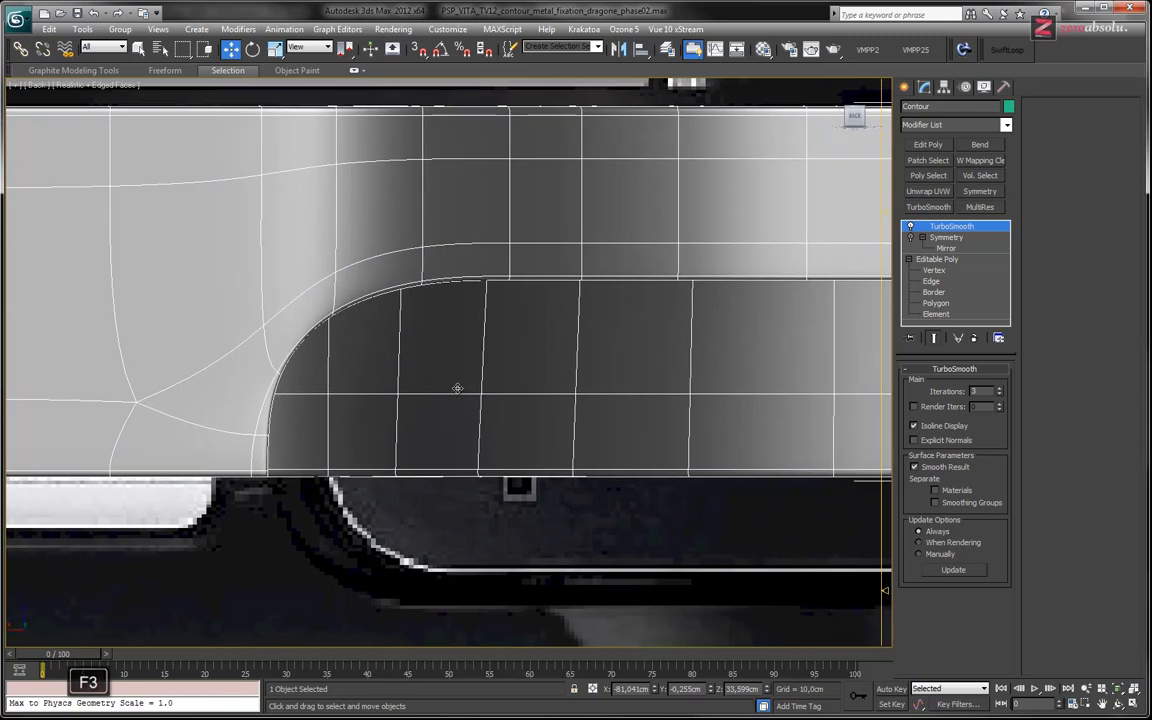
scroll(527, 384, "down", 3)
mouse_move(643, 383)
middle_mouse_down()
mouse_move(312, 369)
mouse_move(348, 343)
middle_mouse_up()
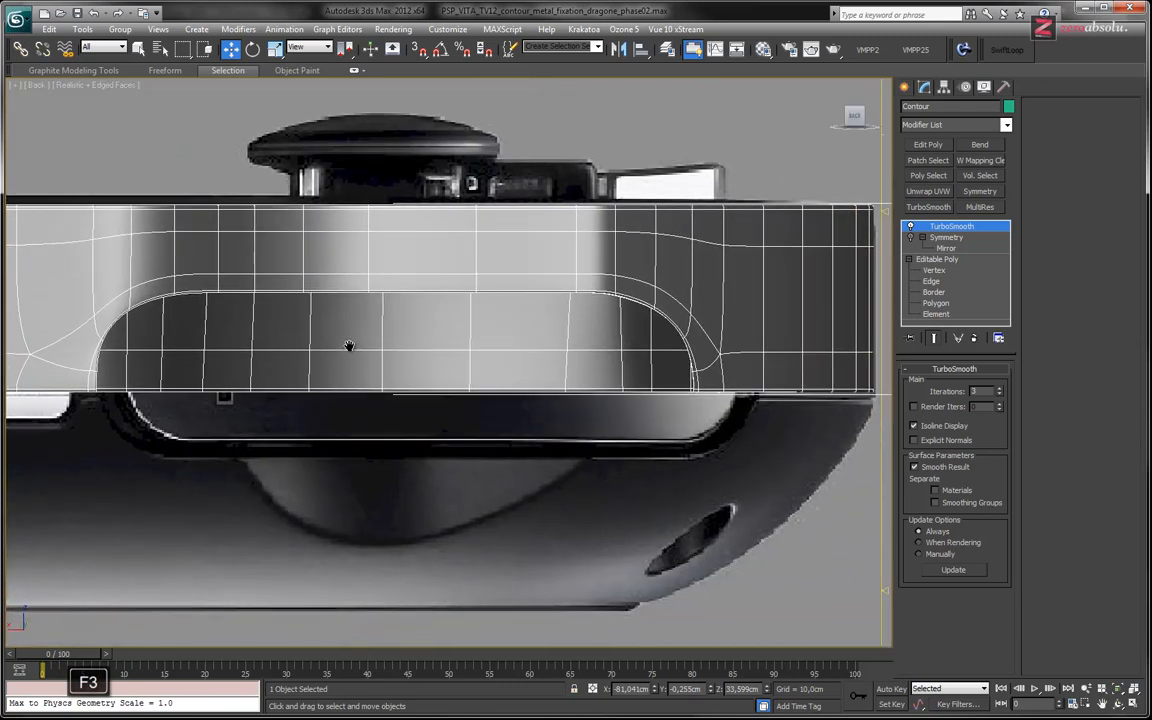
scroll(633, 328, "down", 3)
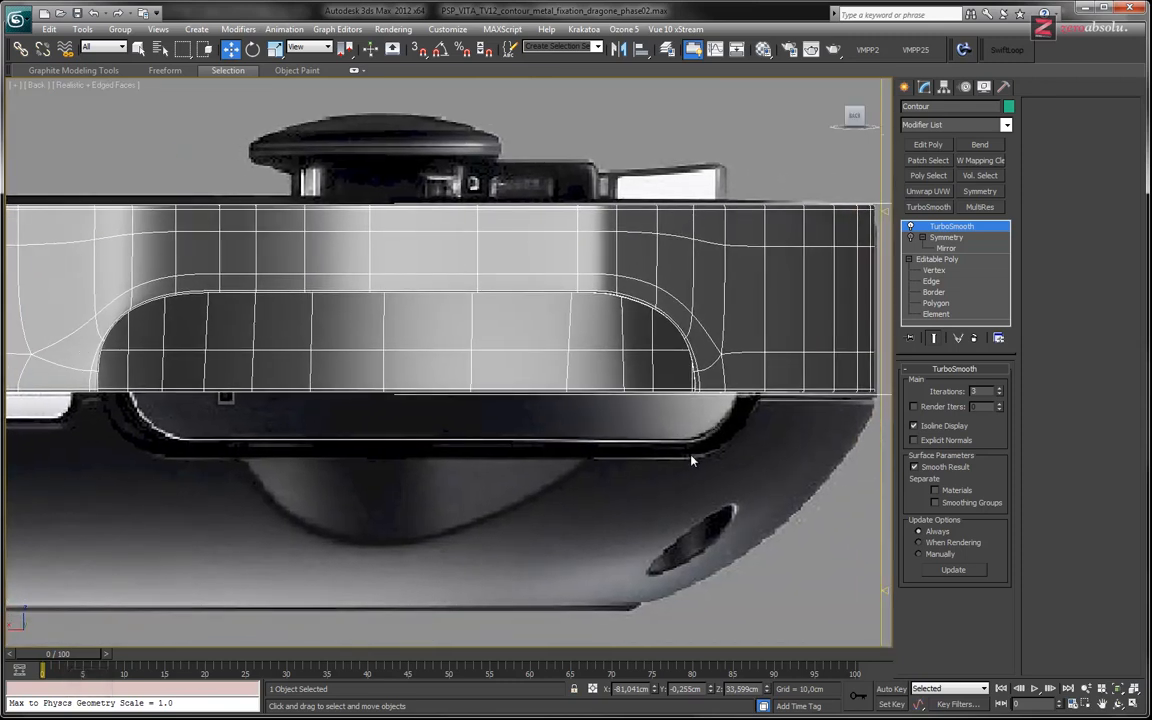
scroll(621, 409, "down", 4)
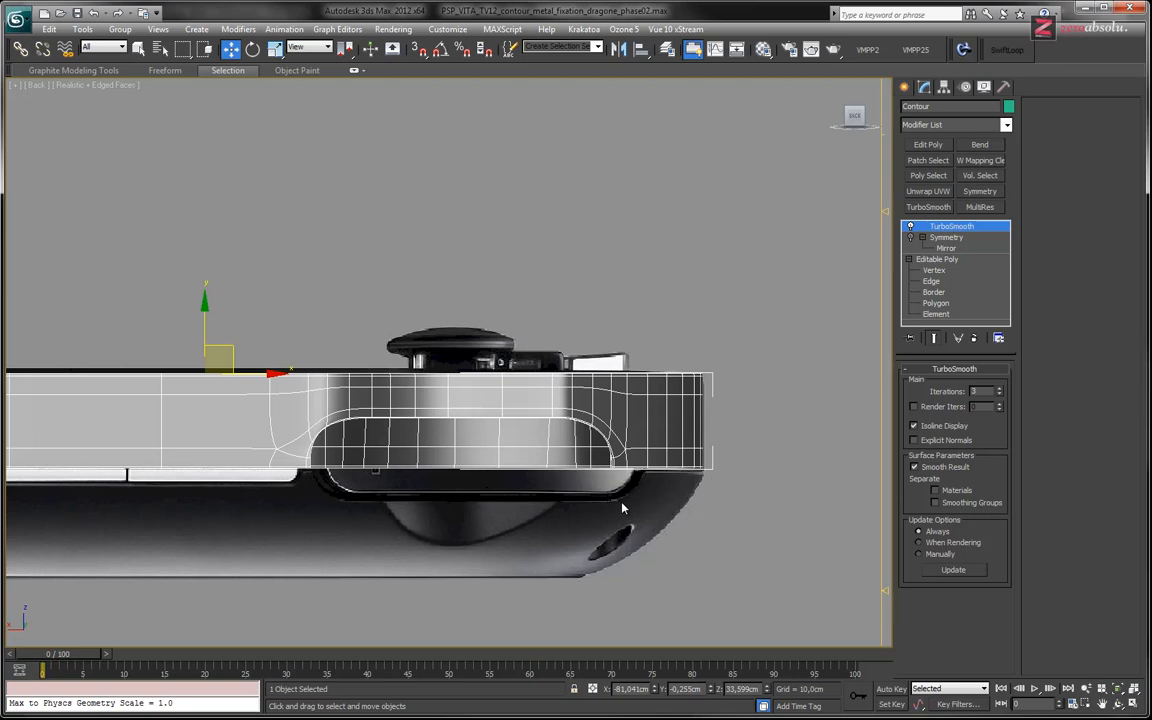
middle_click_drag(538, 498, 440, 414)
scroll(552, 428, "down", 3)
scroll(602, 457, "up", 6)
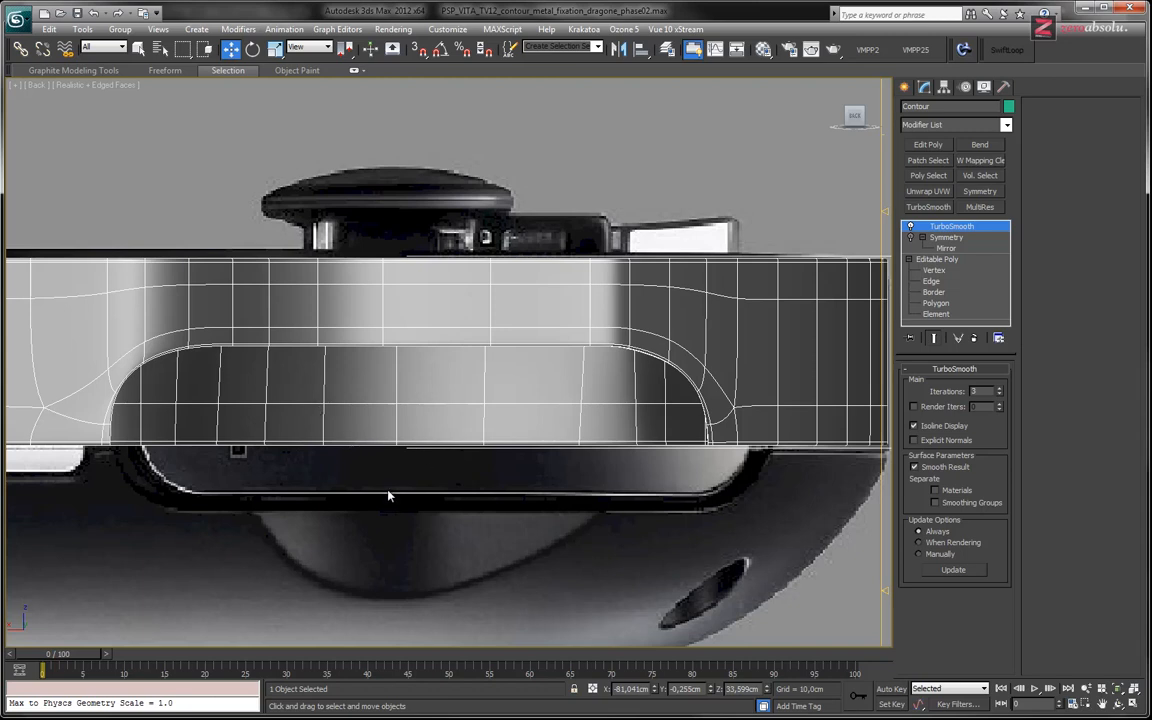
- Compare the contour's opening with the reference photos in the Left and Back views side by side
key("alt+w")
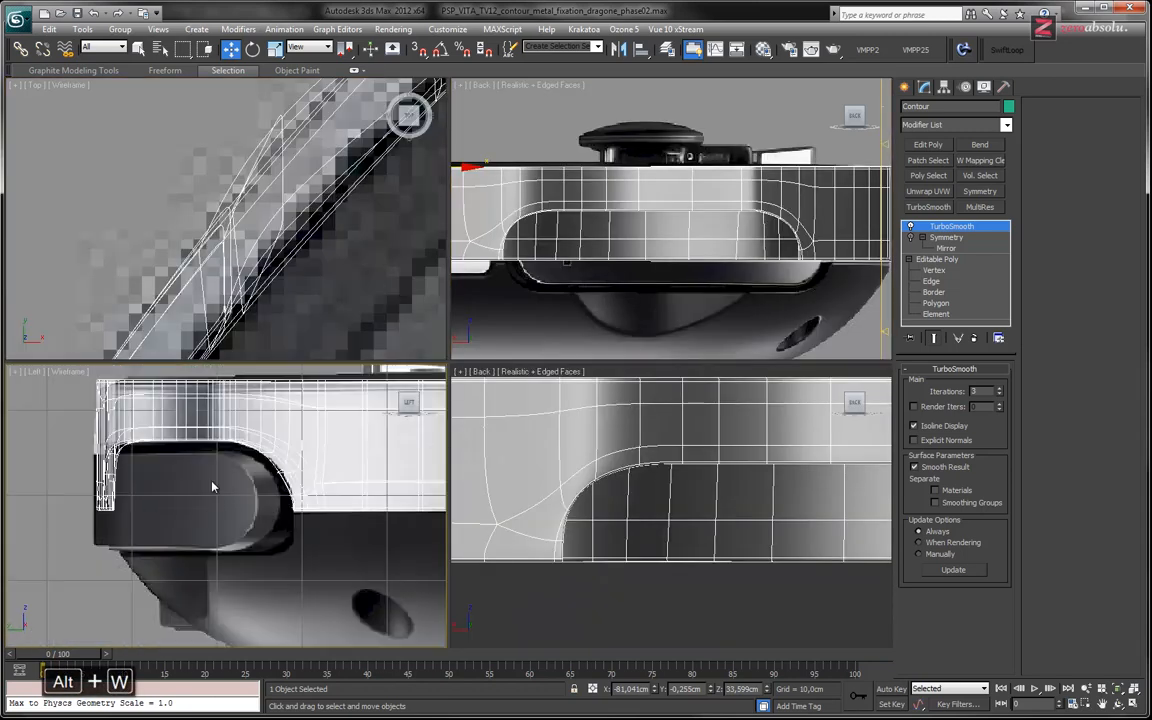
scroll(212, 487, "down", 4)
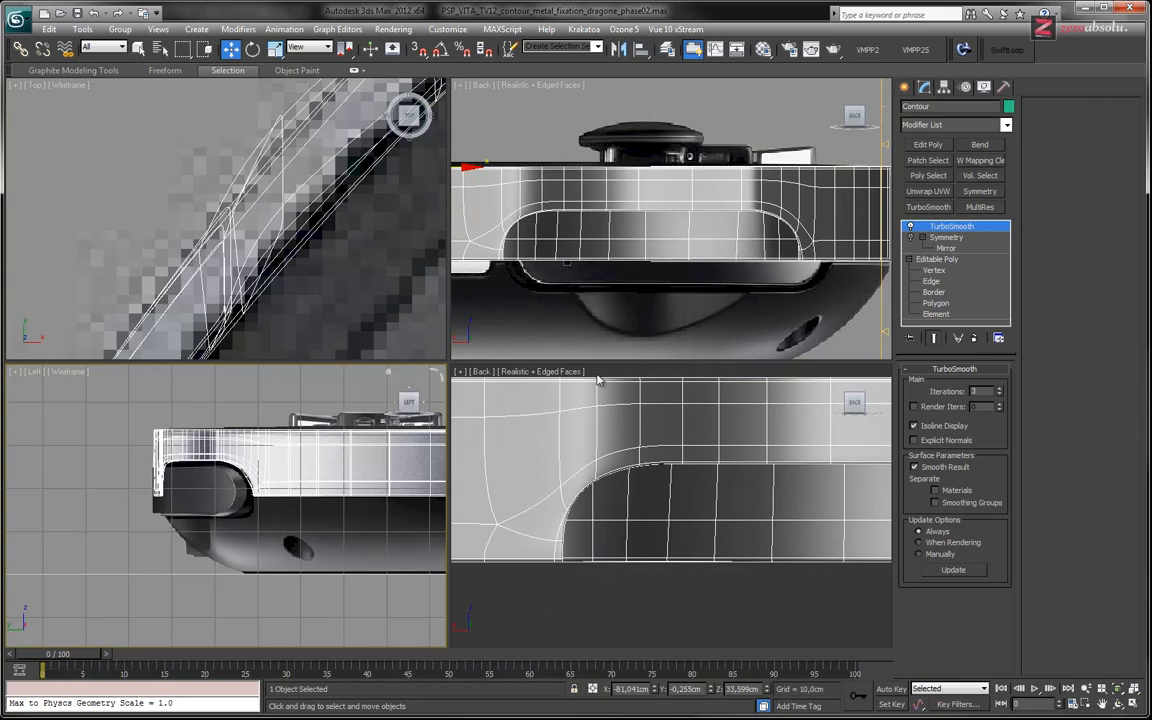
scroll(813, 262, "down", 2)
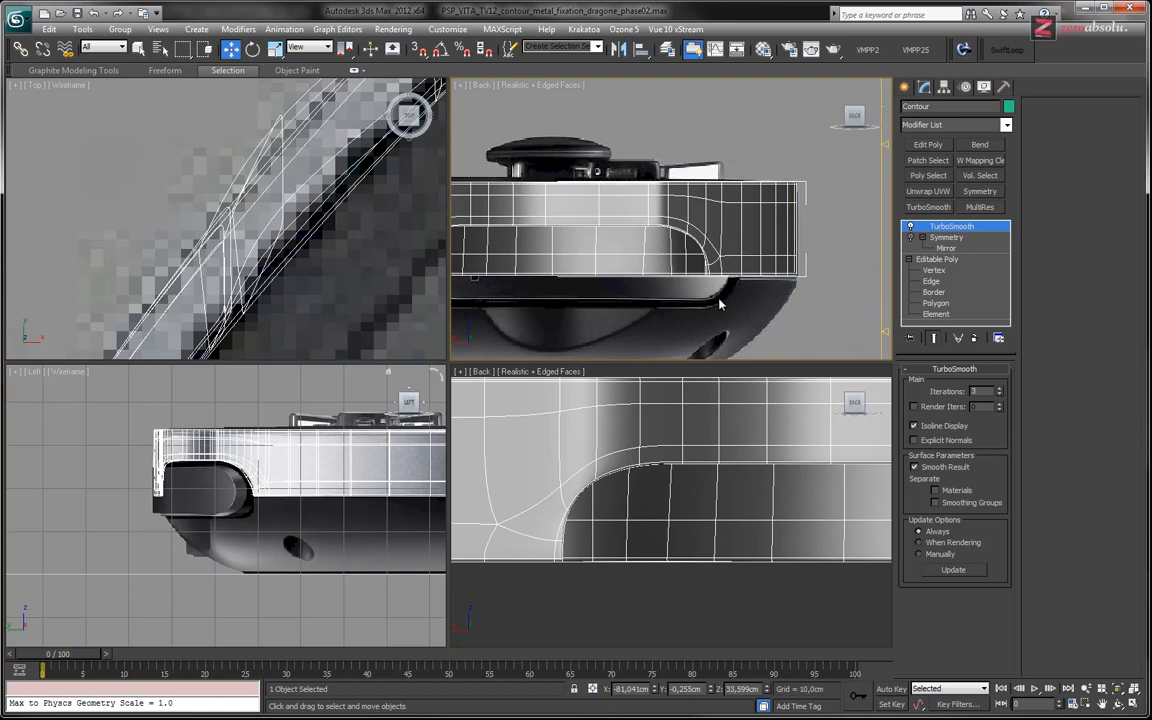
scroll(720, 318, "down", 4)
middle_click_drag(713, 322, 717, 311)
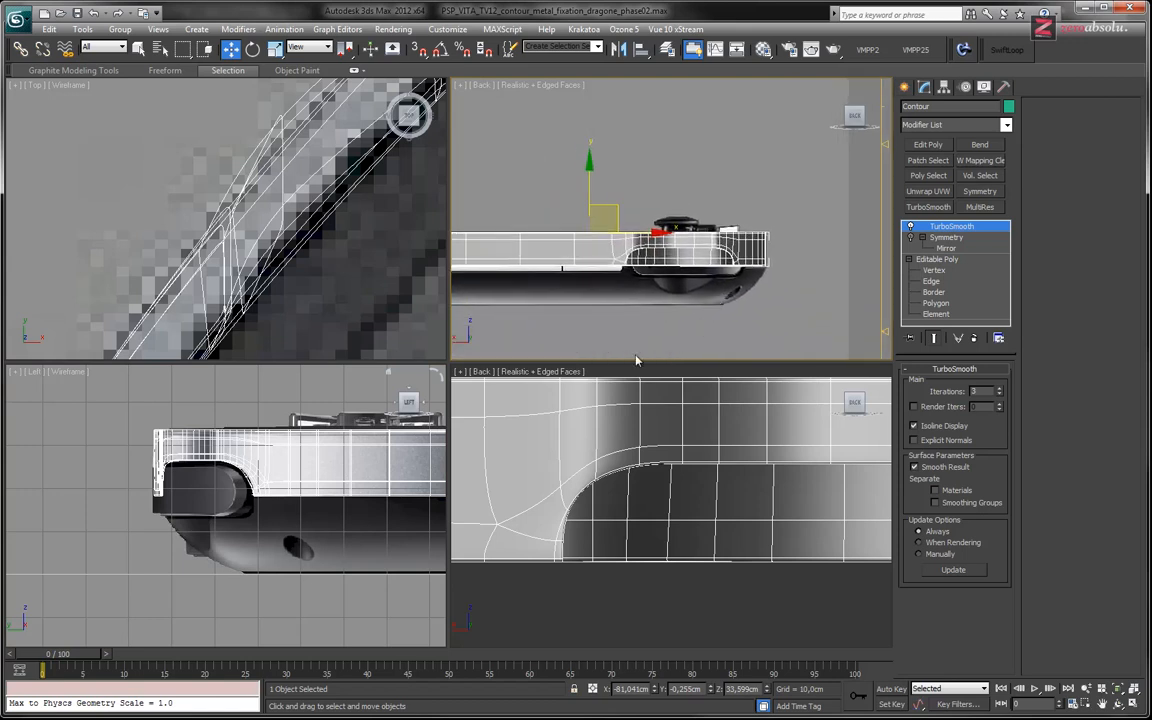
middle_click_drag(240, 466, 230, 480)
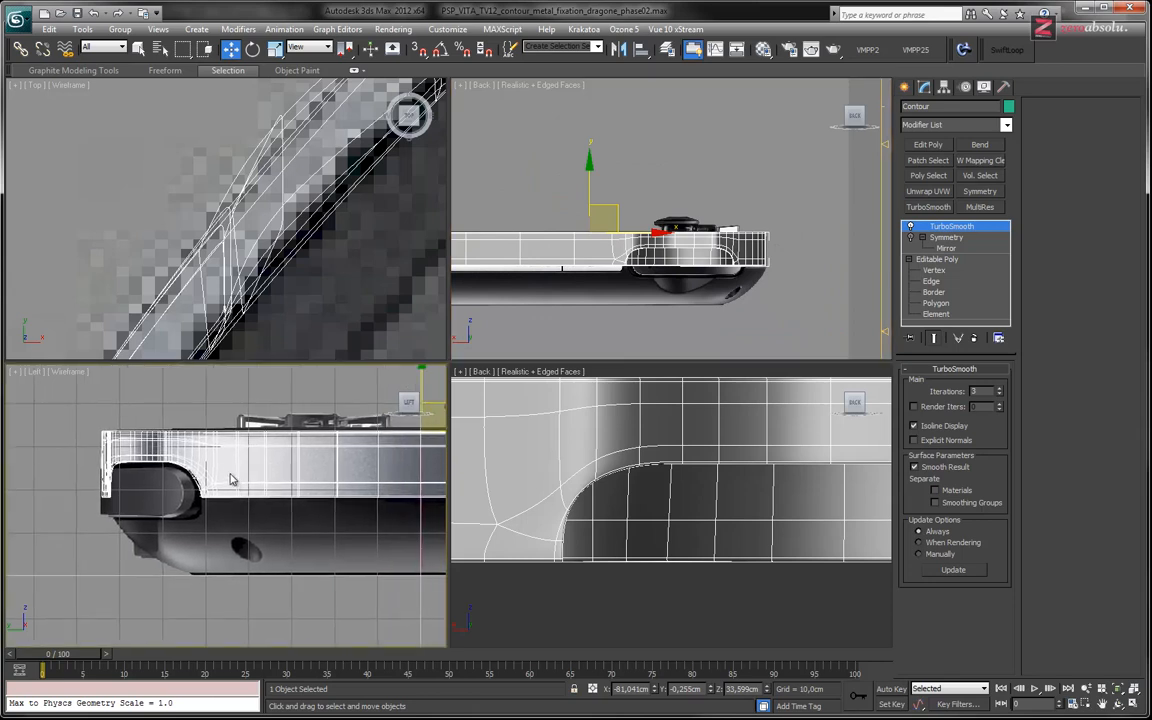
scroll(661, 290, "up", 3)
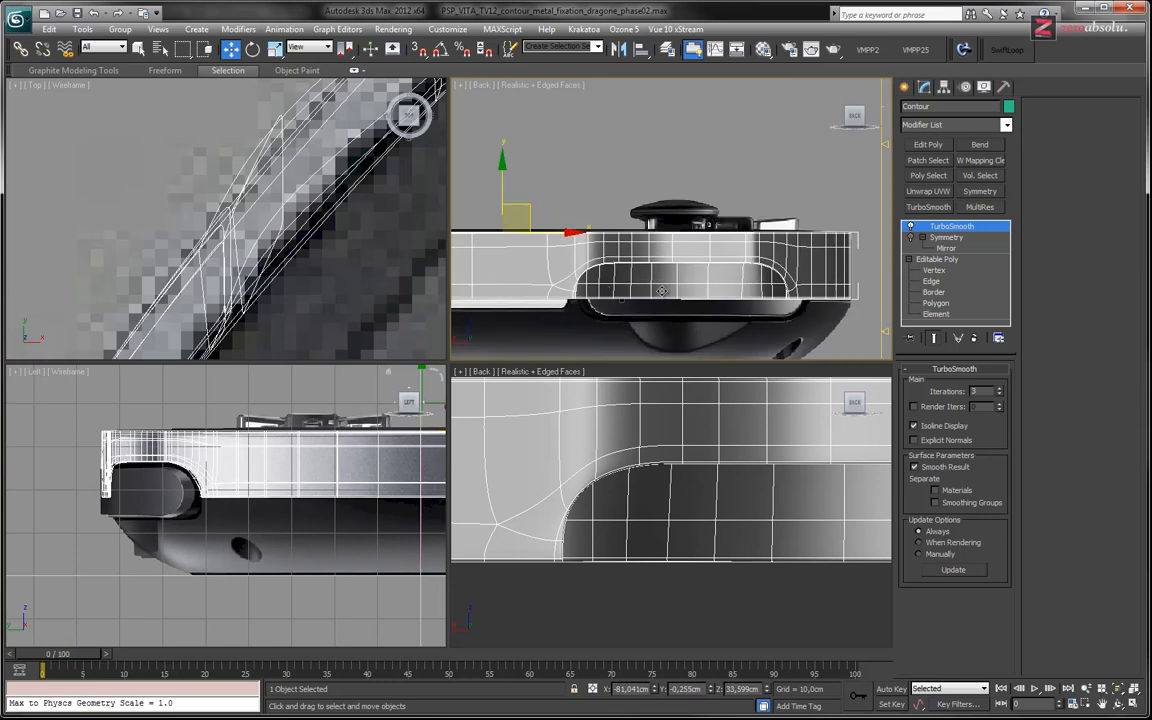
scroll(661, 290, "up", 2)
middle_click_drag(661, 290, 650, 224)
scroll(703, 255, "down", 3)
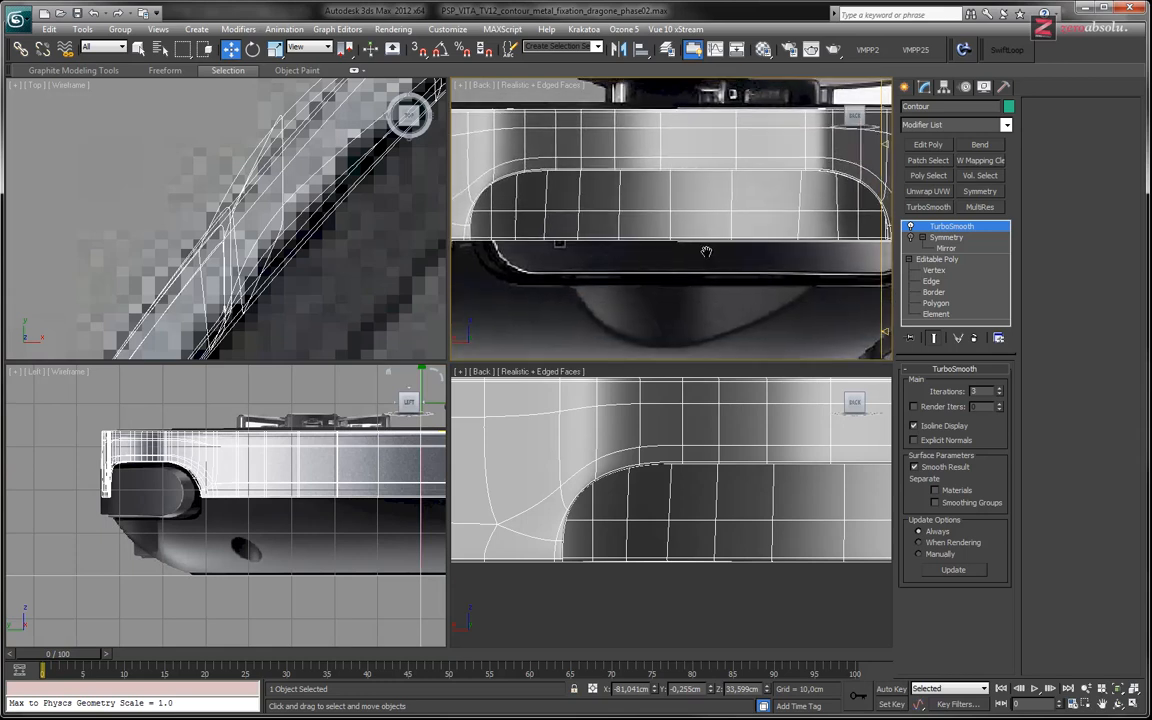
middle_click_drag(700, 257, 707, 242)
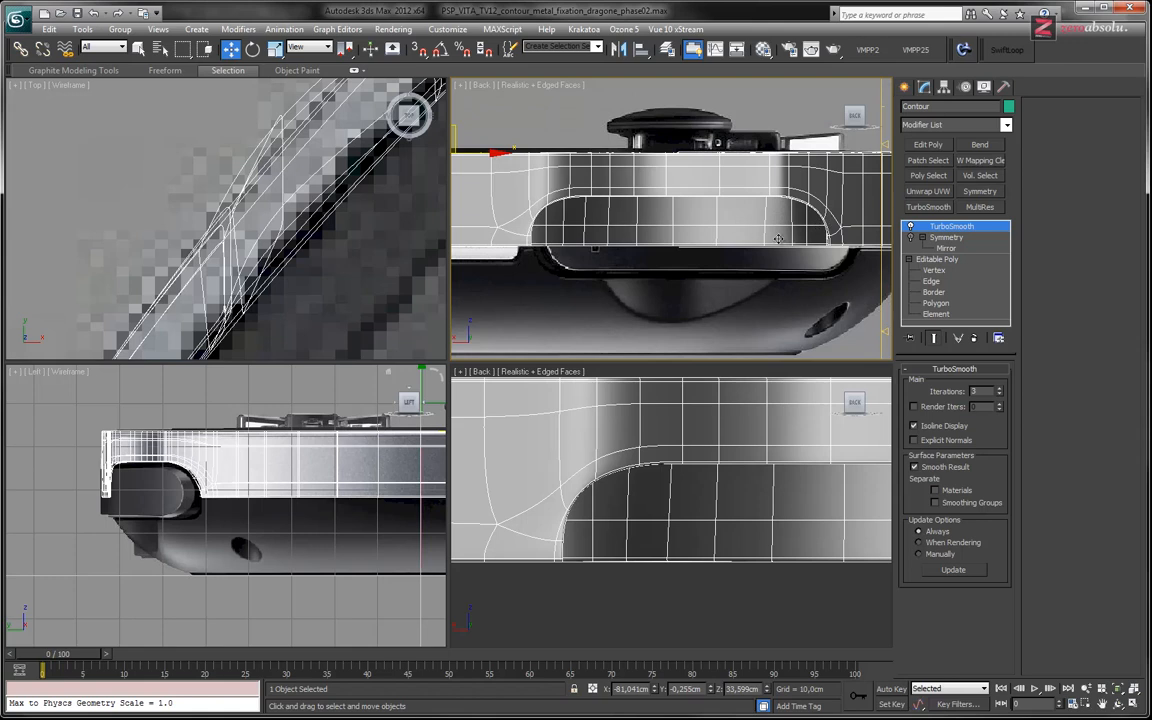
scroll(778, 238, "down", 6)
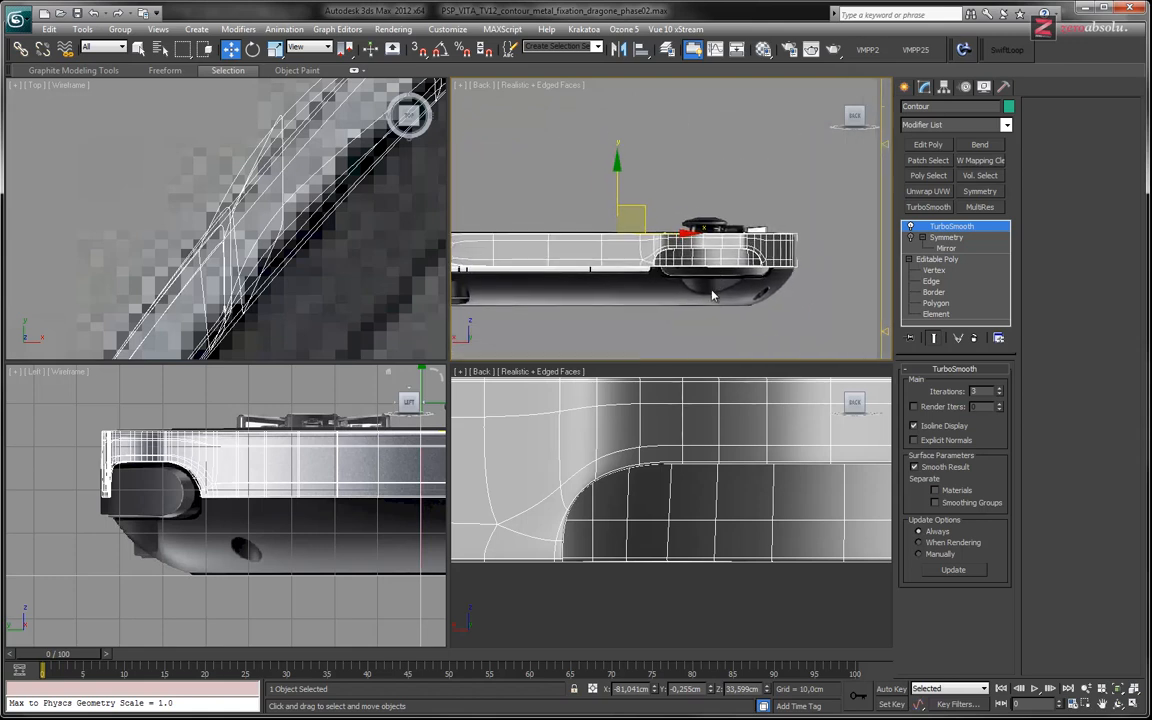
scroll(713, 290, "down", 2)
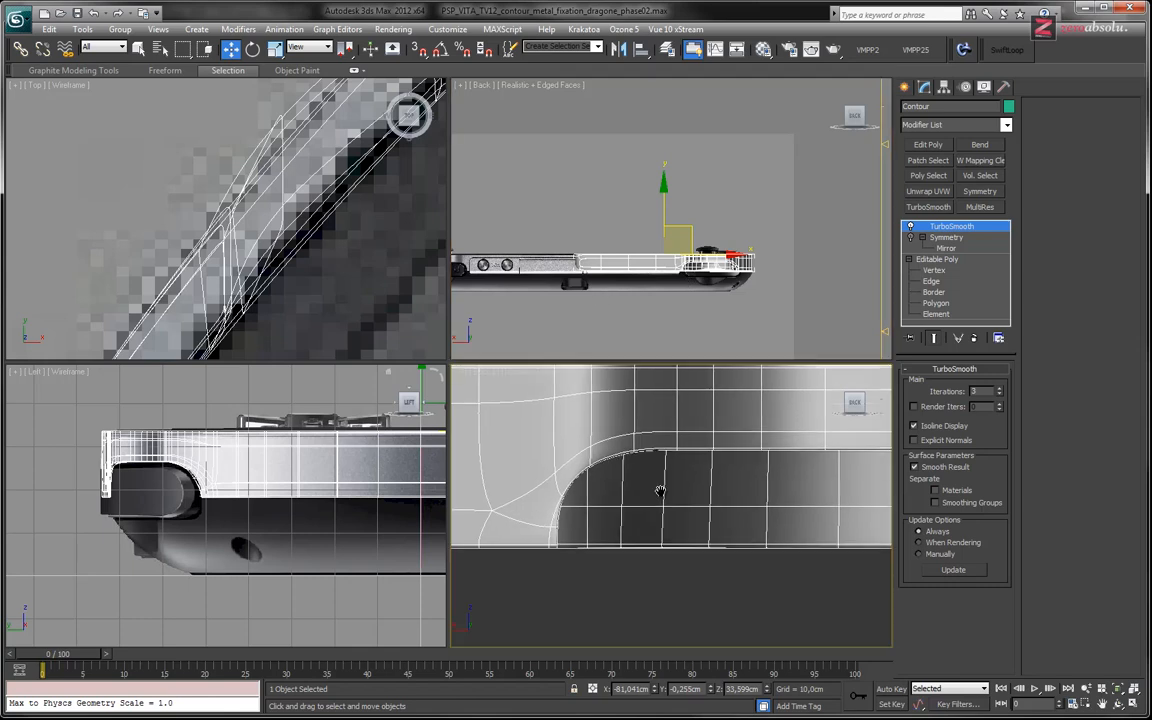
- Delete the two end-cap polygons of the contour's nearer straight arm at the symmetry plane
middle_click_drag(595, 430, 575, 417)
key("alt+w")
scroll(415, 487, "down", 7)
middle_click_drag(425, 482, 650, 386, "alt")
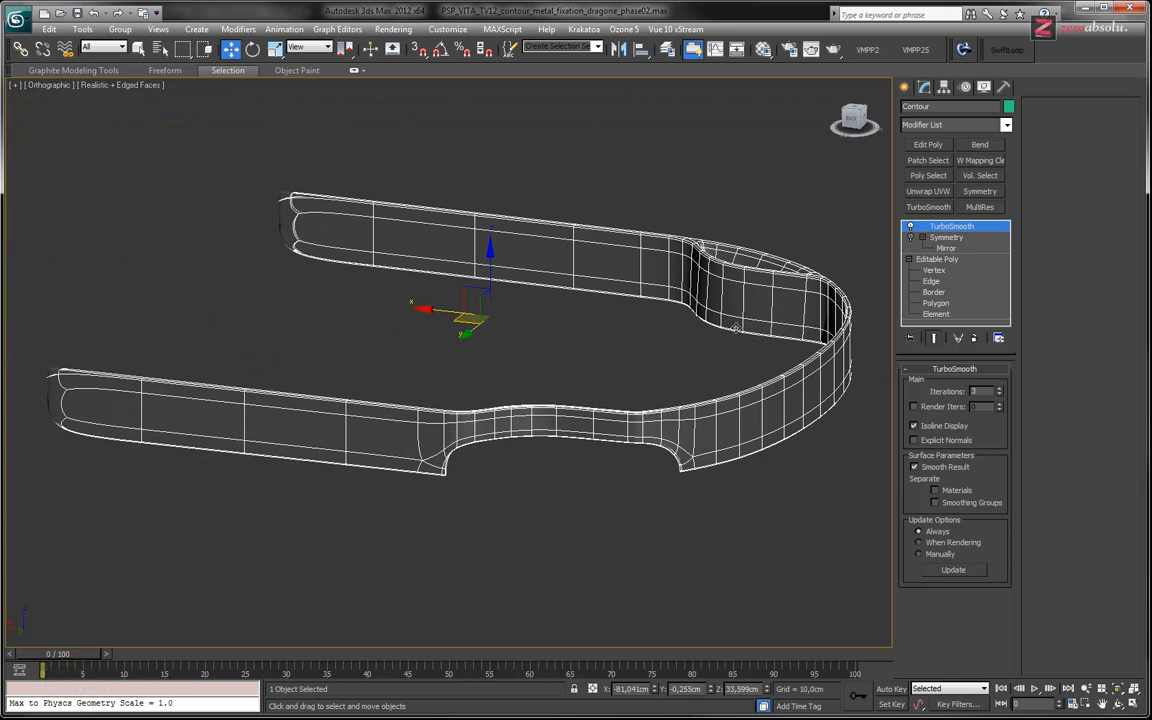
middle_click_drag(332, 375, 451, 343)
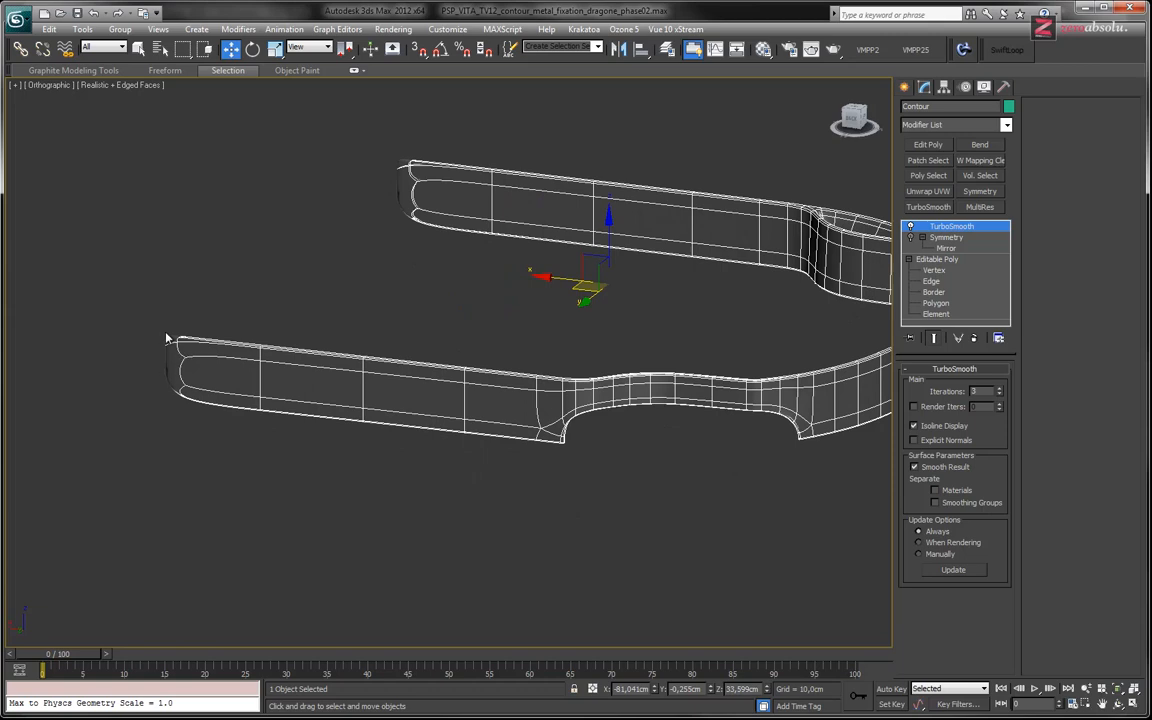
middle_click_drag(214, 377, 332, 427, "alt")
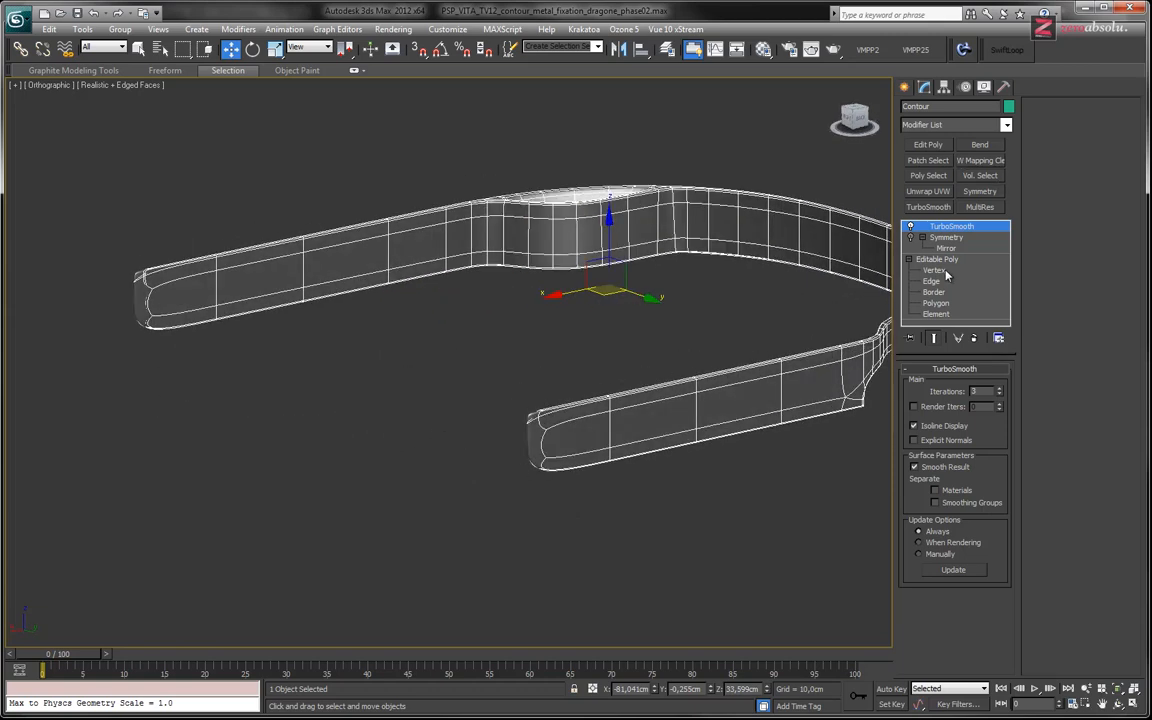
left_click(941, 270)
left_click(938, 304)
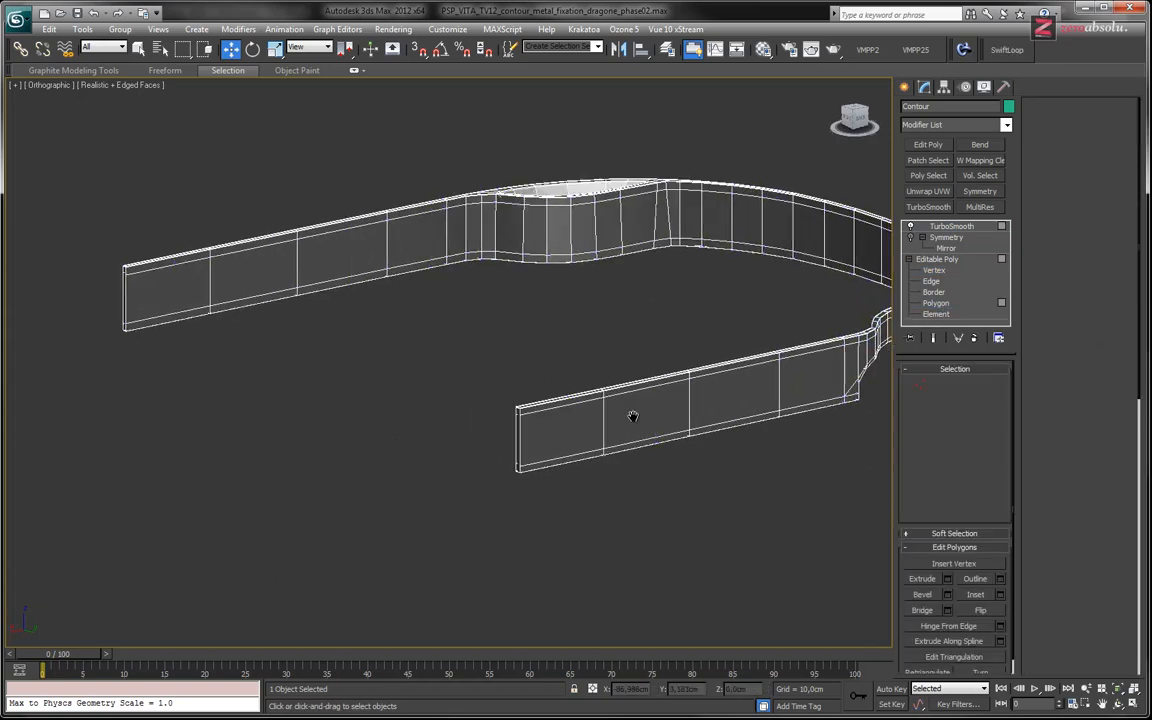
scroll(630, 414, "up", 5)
middle_click_drag(515, 421, 492, 500)
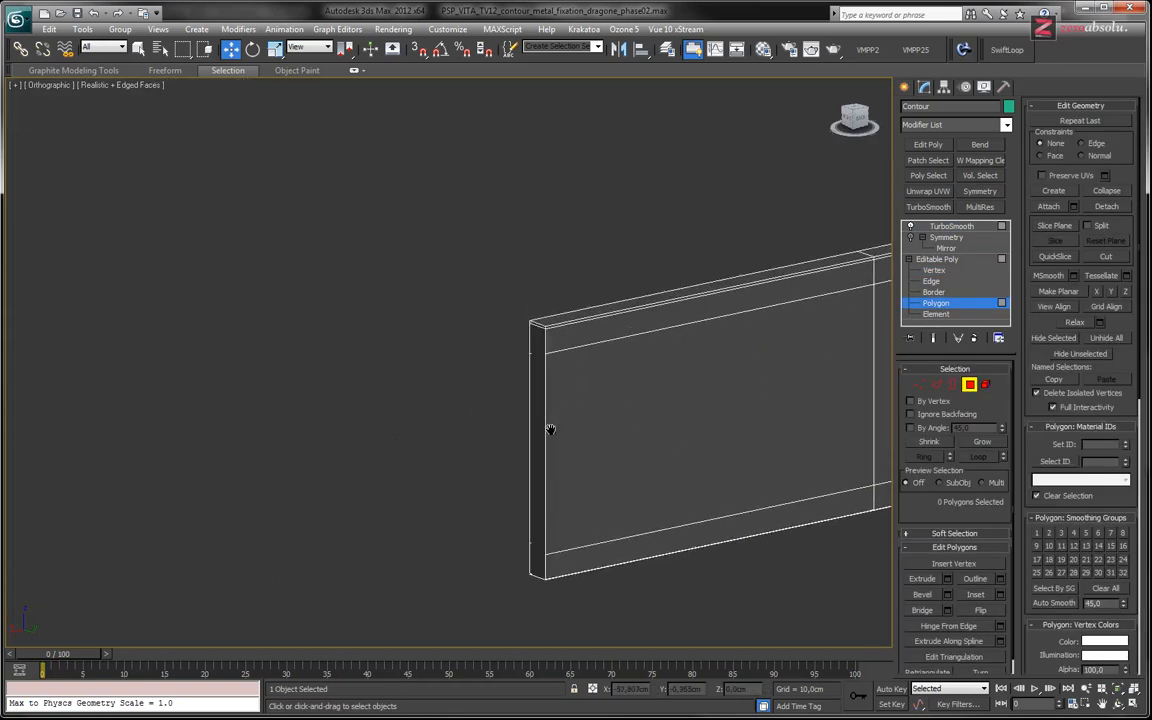
left_click(537, 350)
left_click(537, 324, "ctrl")
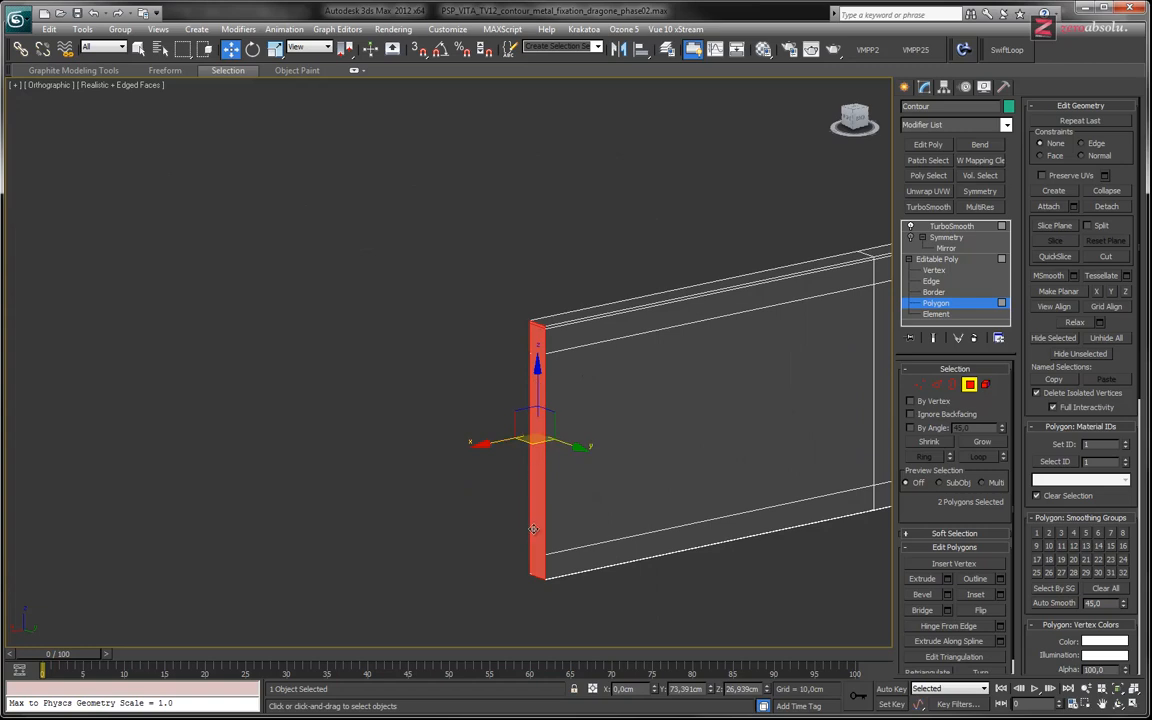
scroll(539, 525, "up", 6)
middle_click_drag(570, 545, 566, 355, "alt")
key("Delete")
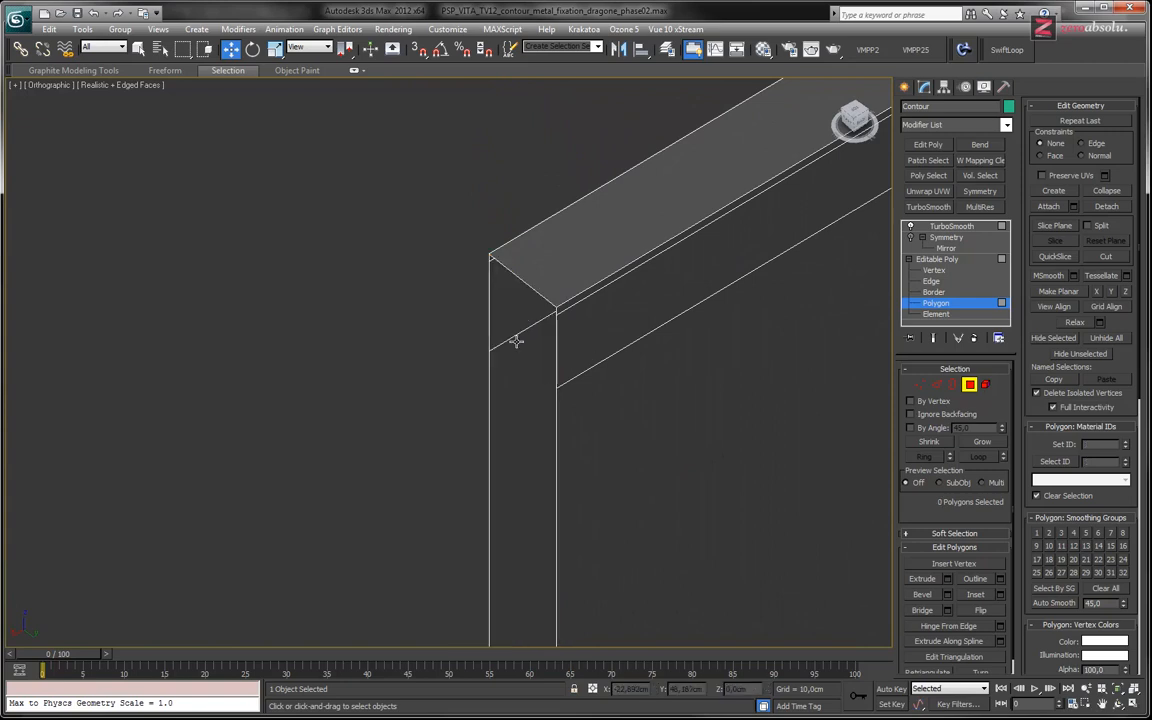
- Delete the end cap of the contour's other straight arm at the symmetry plane and clear the polygon selection
middle_click_drag(368, 313, 584, 379)
scroll(584, 378, "down", 6)
middle_click_drag(469, 336, 755, 512)
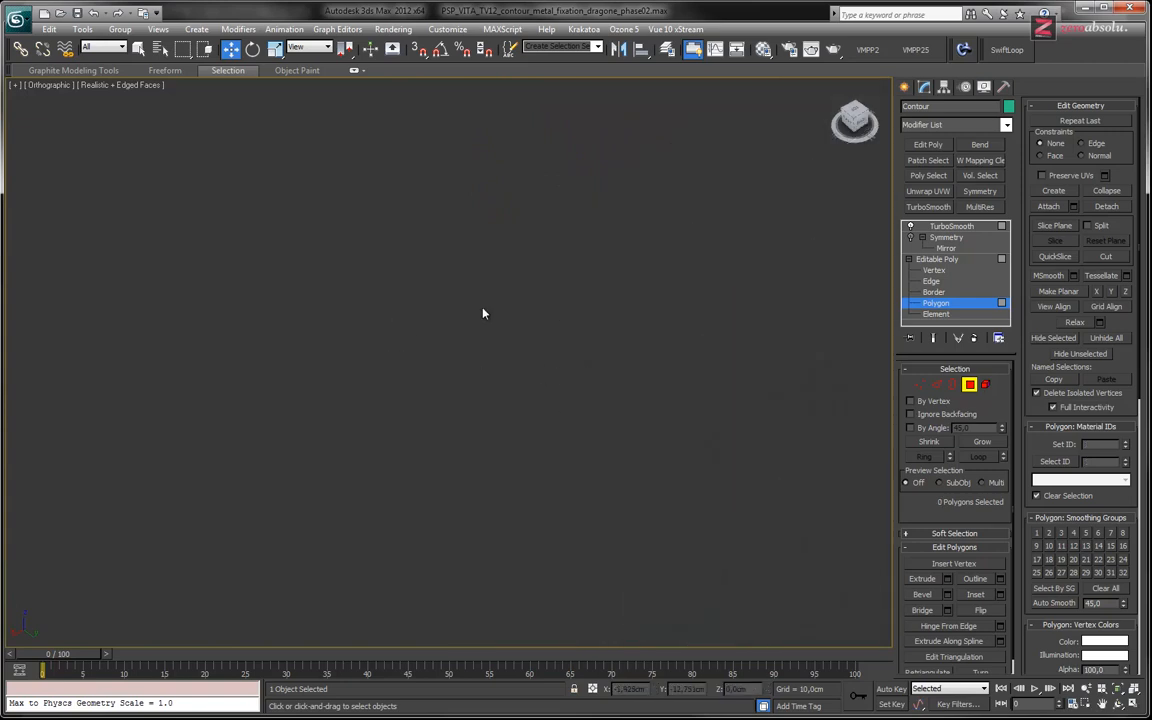
scroll(509, 430, "down", 4)
scroll(505, 425, "up", 6)
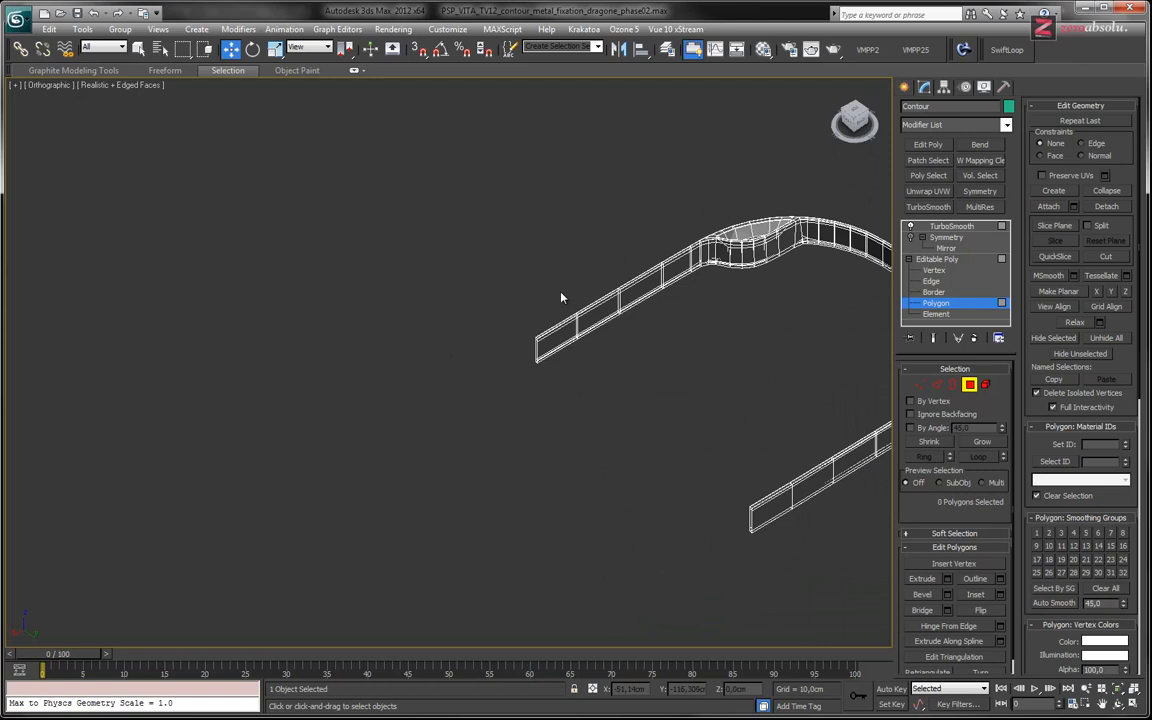
left_click(537, 350)
scroll(537, 350, "up", 8)
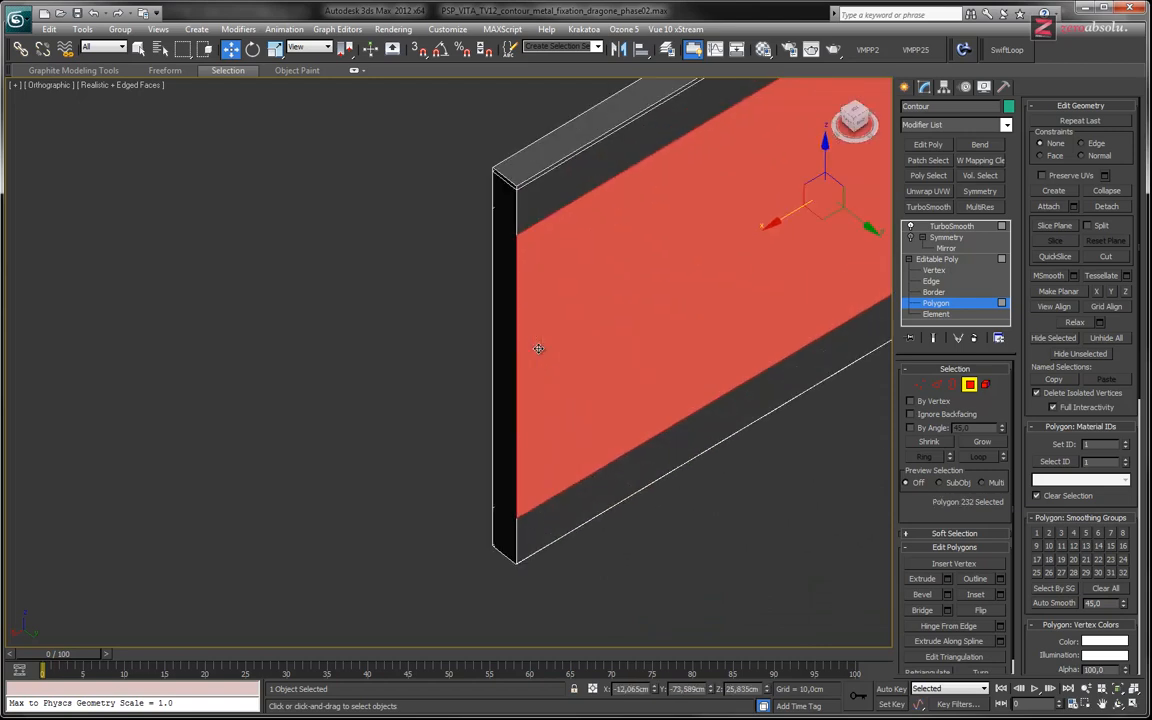
left_click(506, 177)
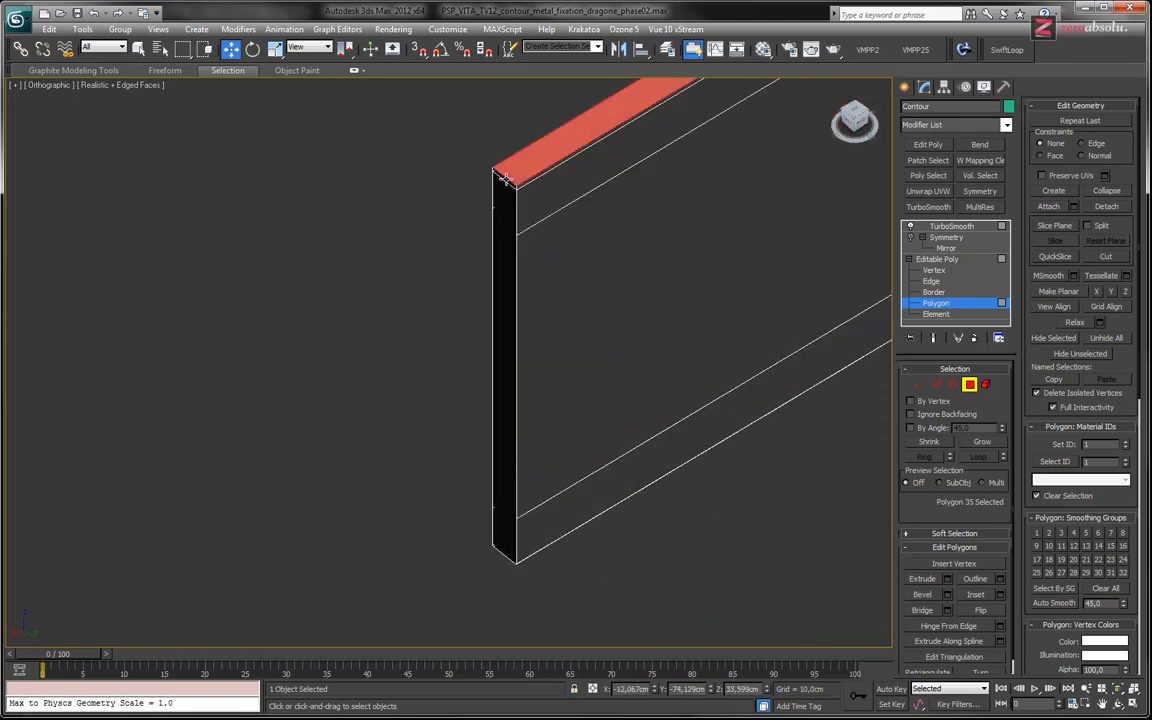
left_click(507, 268, "ctrl")
middle_click_drag(532, 445, 581, 373, "alt")
key("ctrl+d")
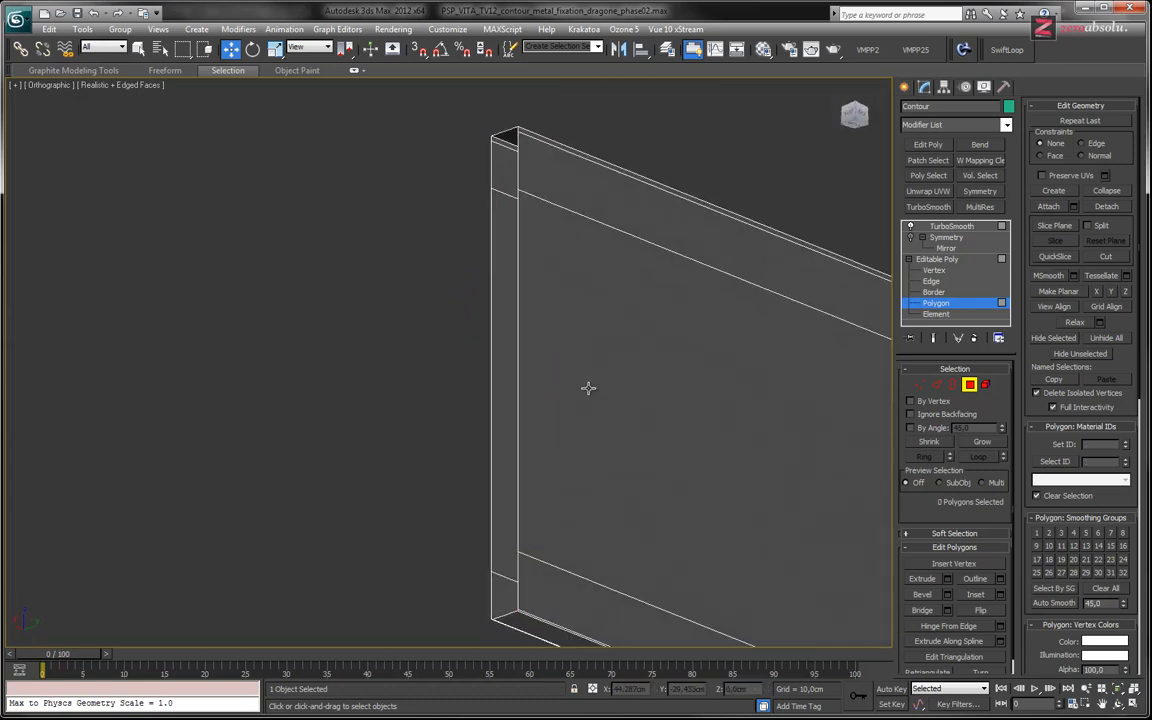
- Leave polygon editing, return to the TurboSmooth level and turn the Symmetry modifier back on
left_click(966, 304)
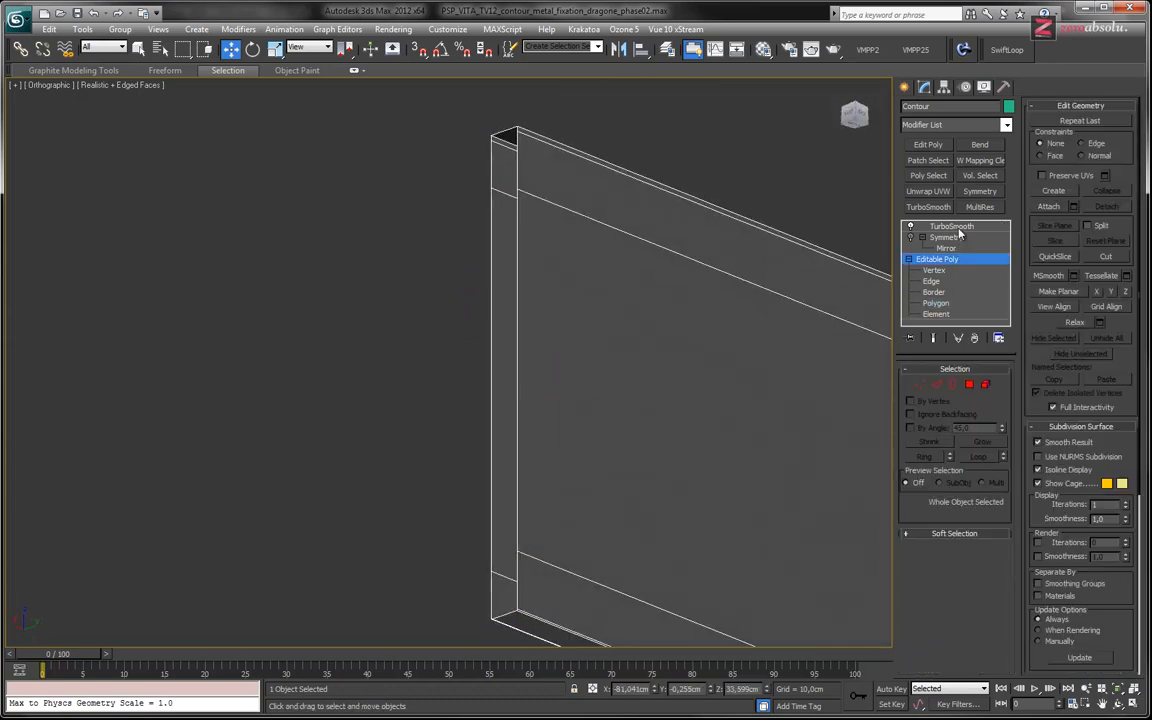
left_click(951, 226)
middle_click_drag(704, 357, 602, 355)
scroll(602, 355, "down", 3)
middle_click_drag(668, 401, 672, 510, "alt")
middle_click_drag(672, 510, 154, 481)
scroll(301, 419, "down", 6)
middle_click_drag(463, 445, 378, 416, "alt")
left_click(911, 238)
- Turn off edged faces and inspect the mirrored, smoothed contour from several angles
middle_click_drag(449, 400, 468, 480)
scroll(401, 481, "up", 6)
scroll(401, 479, "down", 6)
mouse_move(552, 501)
middle_mouse_down("alt")
mouse_move(571, 468)
mouse_move(625, 437)
mouse_move(604, 476)
mouse_move(640, 432)
mouse_move(653, 334)
mouse_move(630, 447)
mouse_move(638, 463)
mouse_move(661, 402)
middle_mouse_up("alt")
key("F4")
middle_click_drag(732, 292, 675, 293)
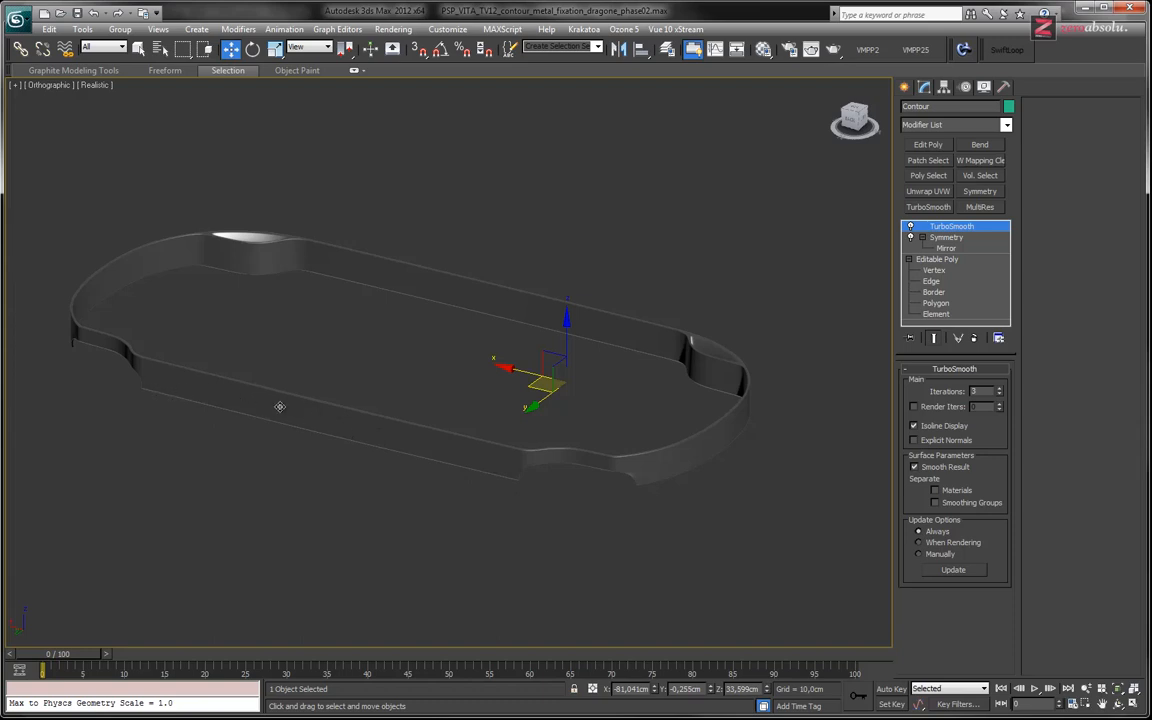
middle_click_drag(542, 335, 431, 402, "alt")
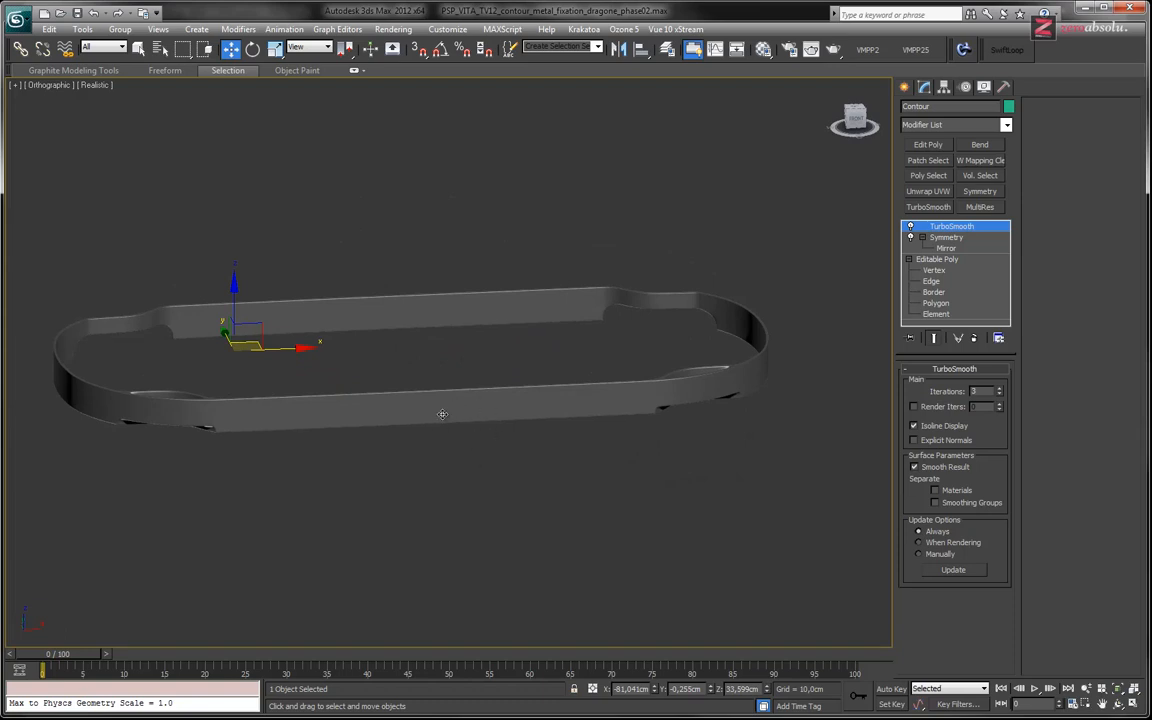
- Switch to Pale Moon and look through the PS Vita top, right, rear and left reference photos
key("alt+Tab")
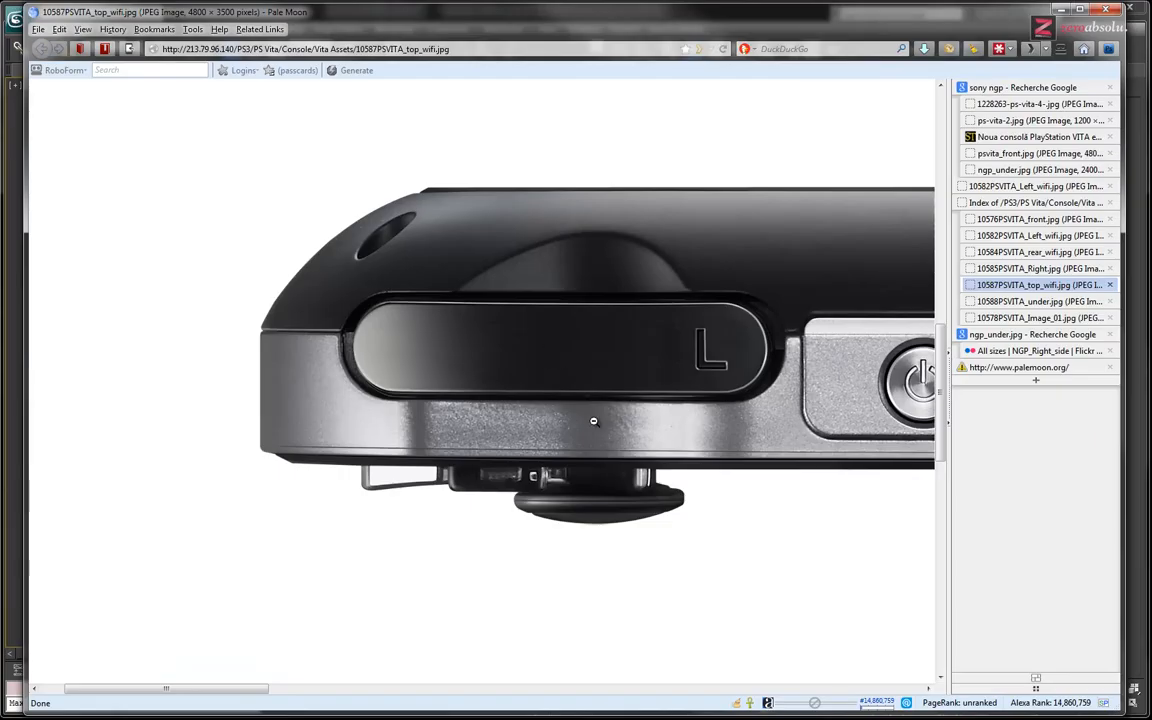
scroll(593, 421, "down", 5)
left_click(506, 429)
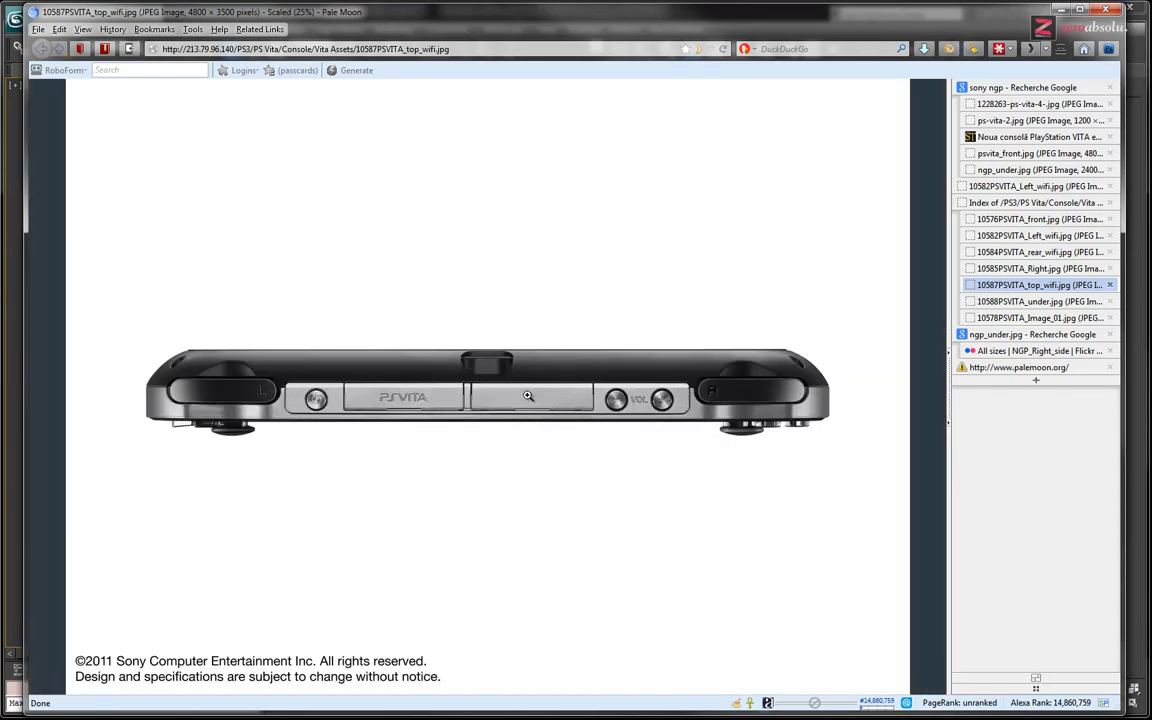
left_click(1025, 271)
left_click(1034, 257)
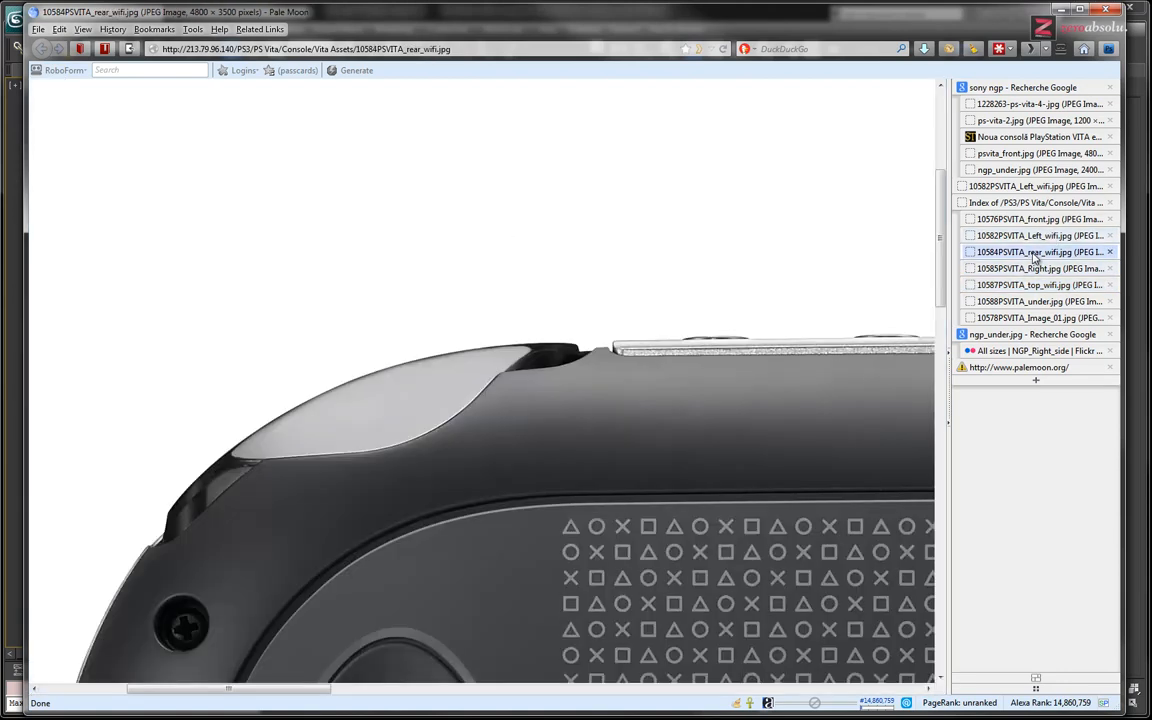
left_click(1036, 236)
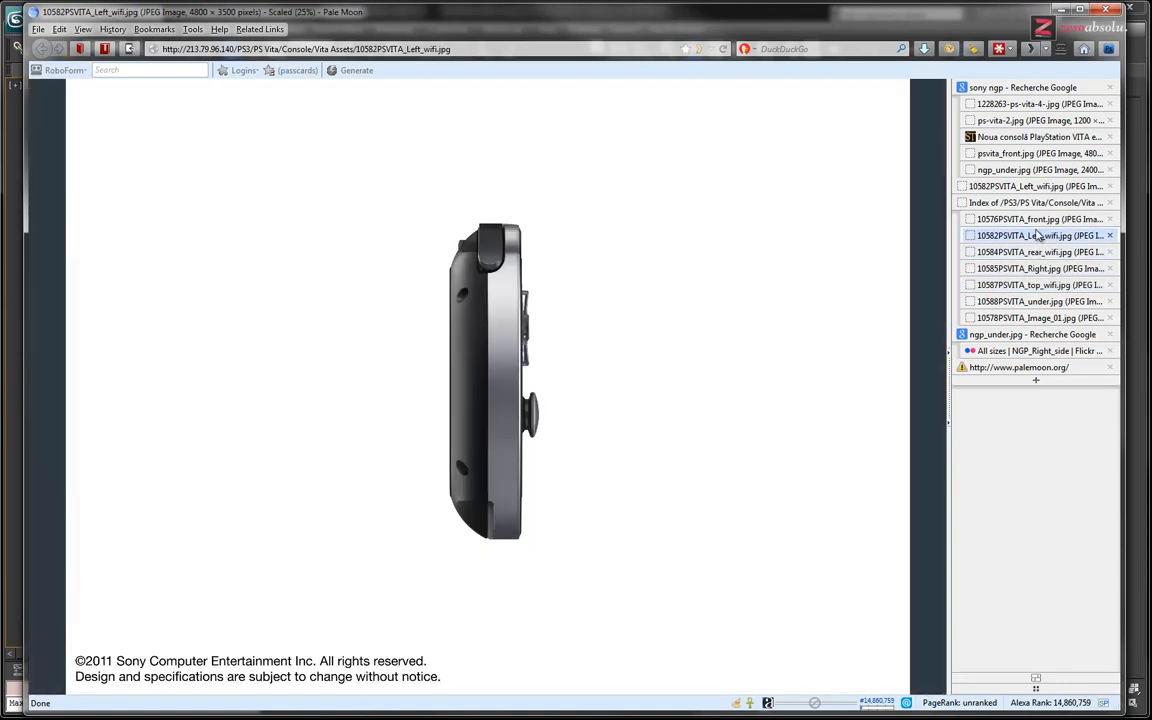
- Examine the 10588PSVITA_under.jpg photo, including a close-up of the connector port, screws and headphone jack on the metal contour
left_click(1038, 302)
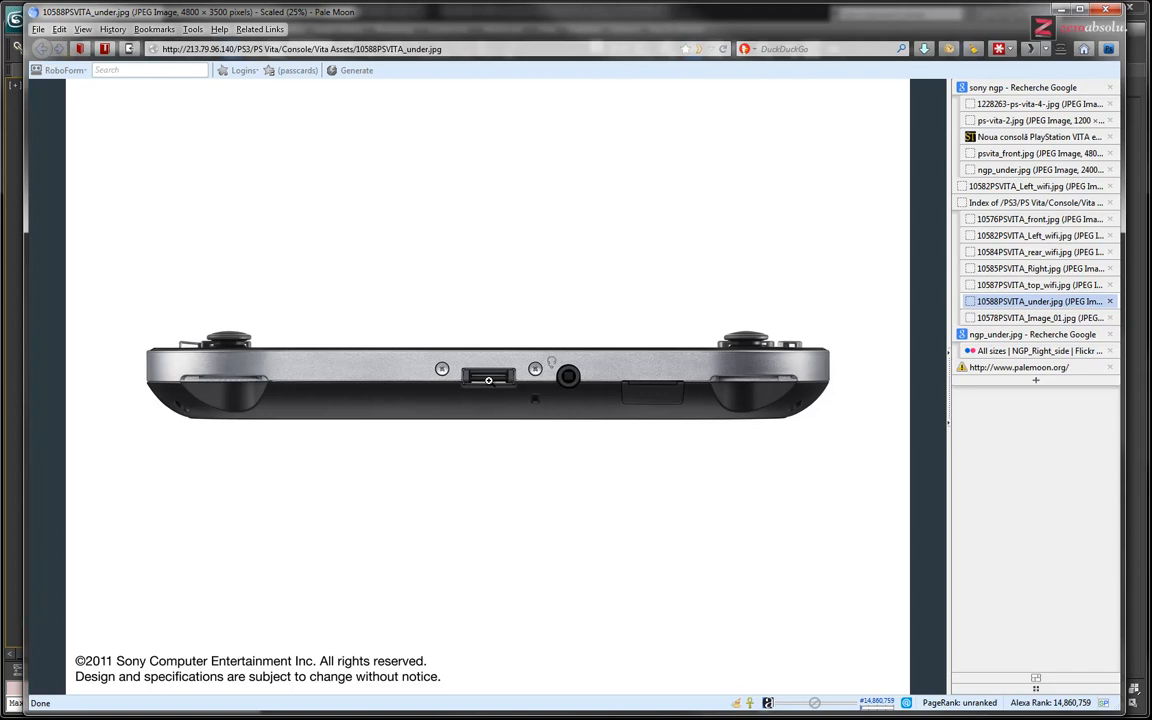
left_click(488, 380)
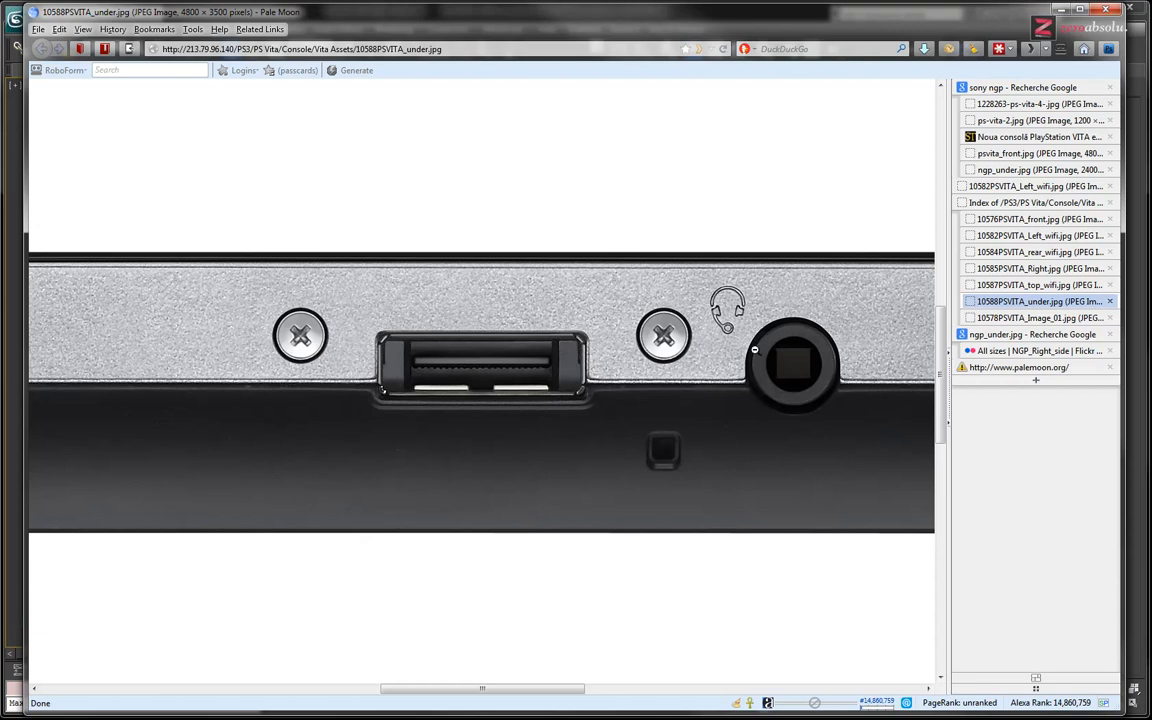
left_click(589, 363)
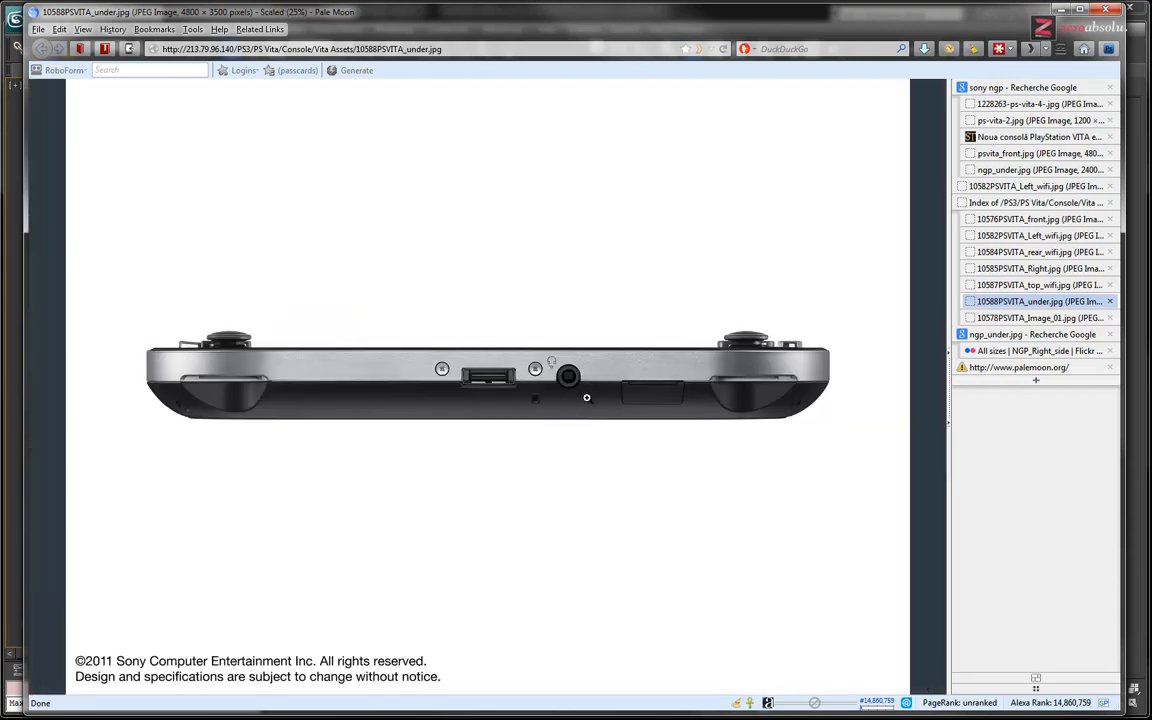